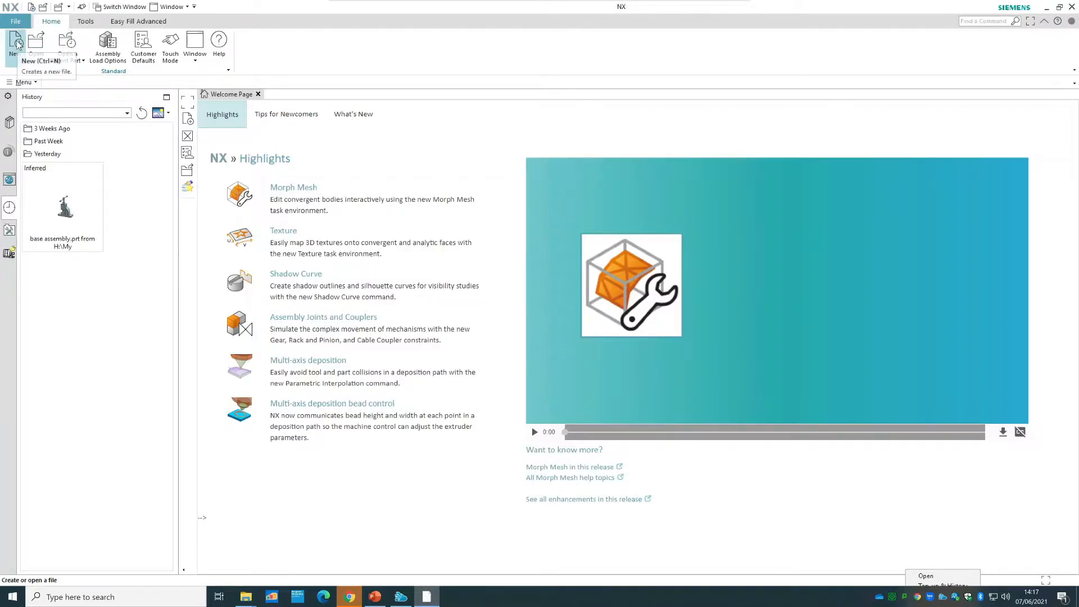
Start a new file and choose the Assembly template in millimetres.
click(24, 83)
mouse_move(34, 97)
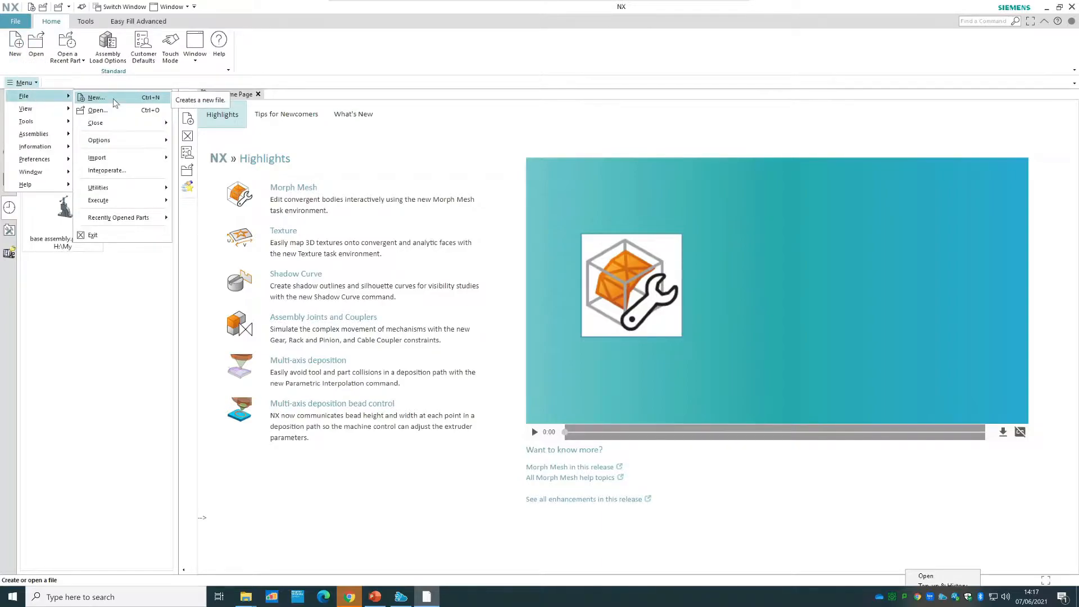
click(18, 25)
click(17, 25)
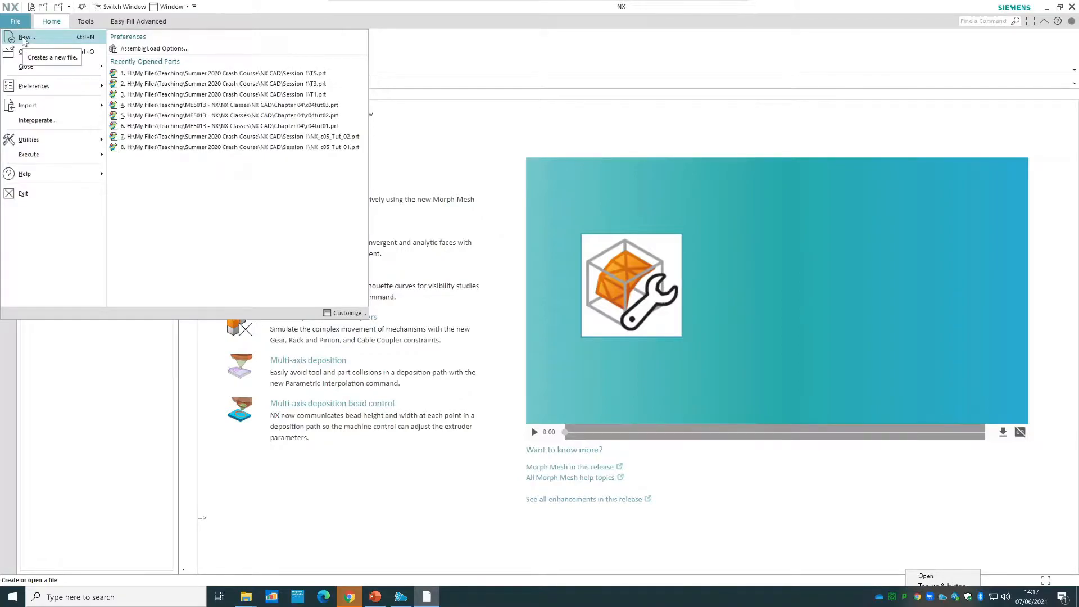
click(23, 38)
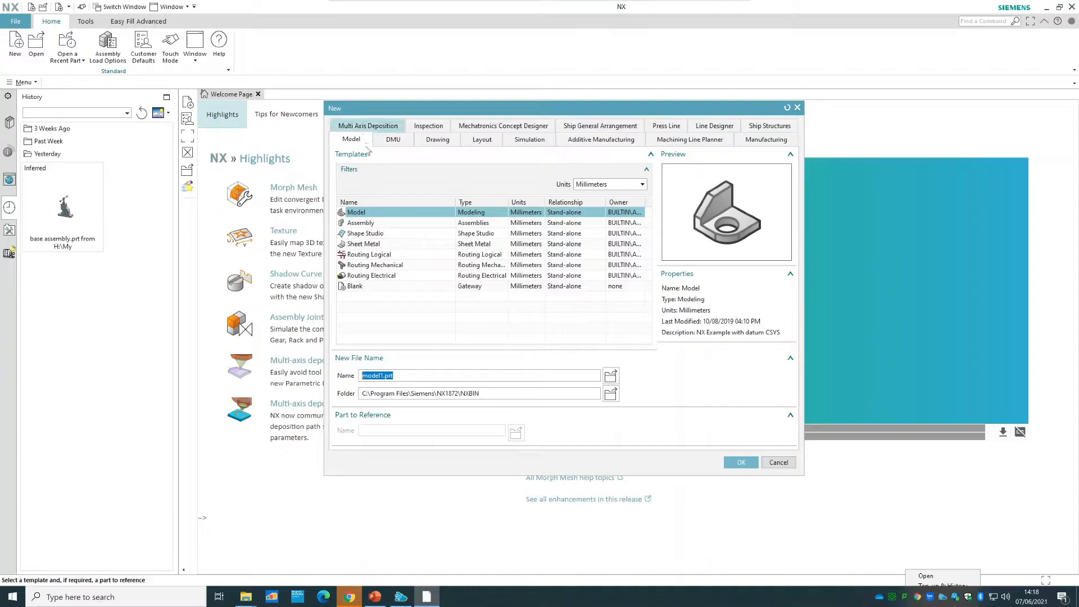
click(356, 223)
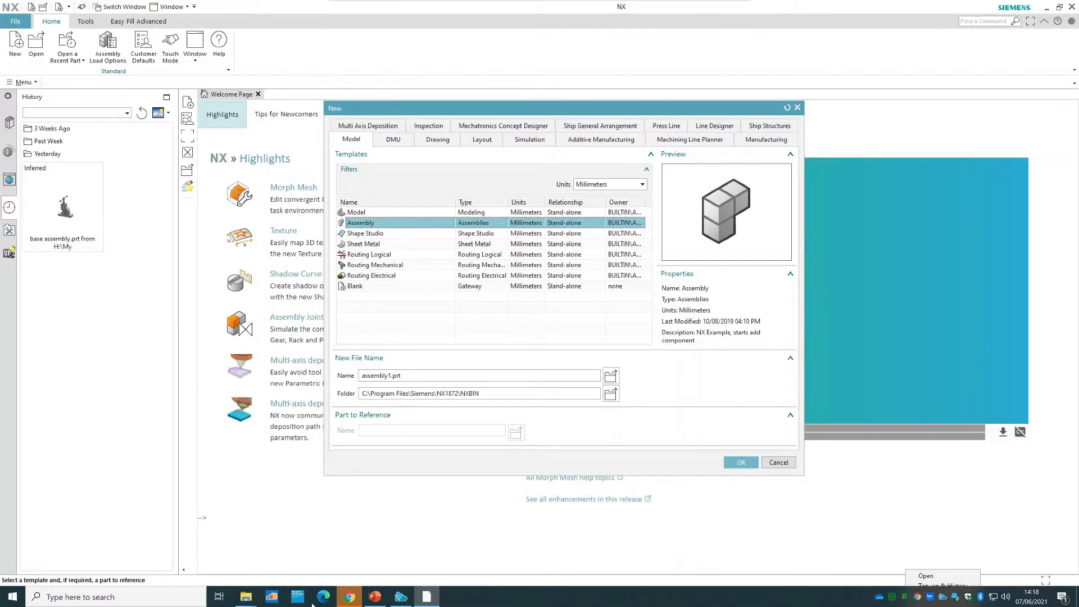
Switch to File Explorer, examine the part files in the nested Vice Assembly folder, and return to NX.
mouse_move(251, 593)
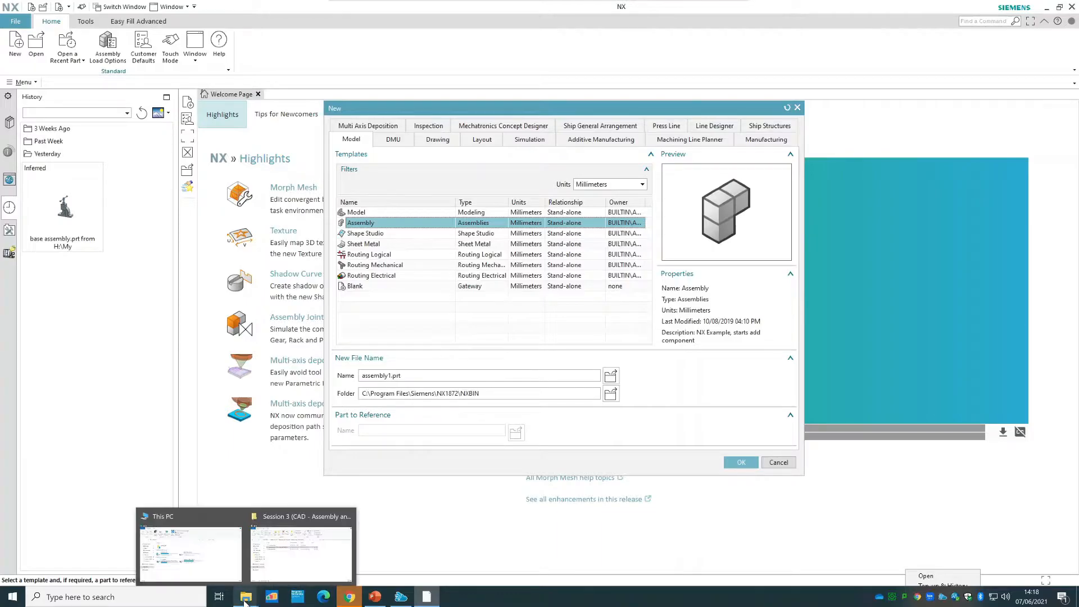
click(301, 548)
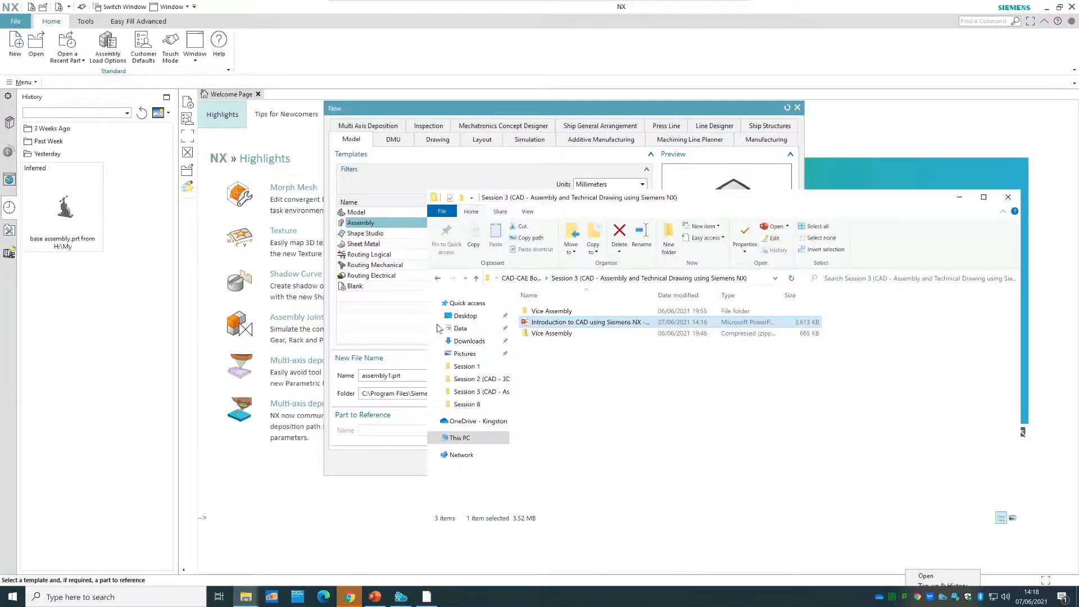
double_click(569, 313)
double_click(569, 313)
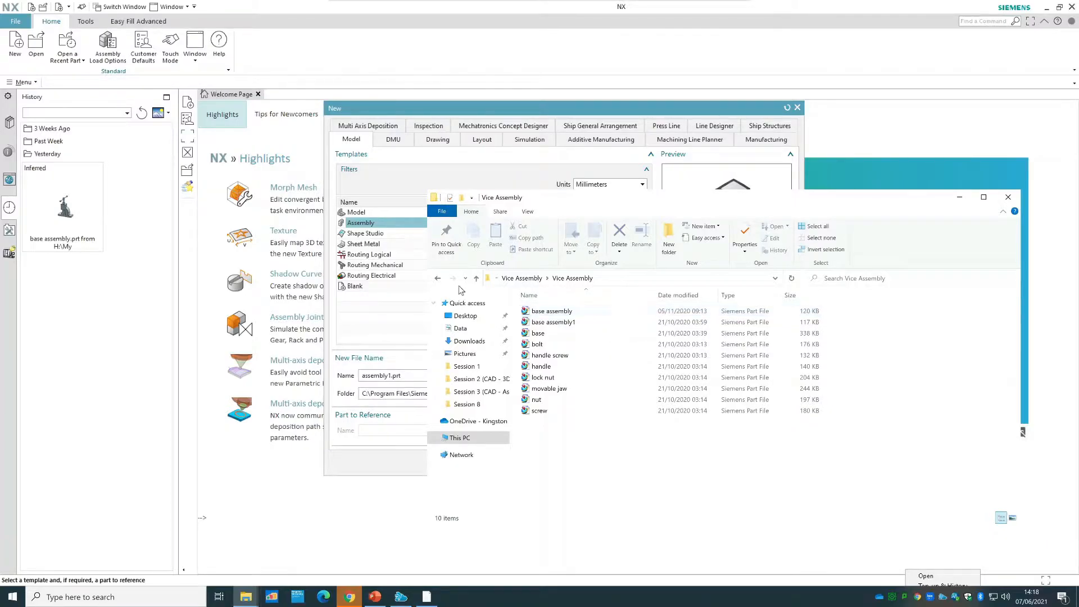
key(alt+Left)
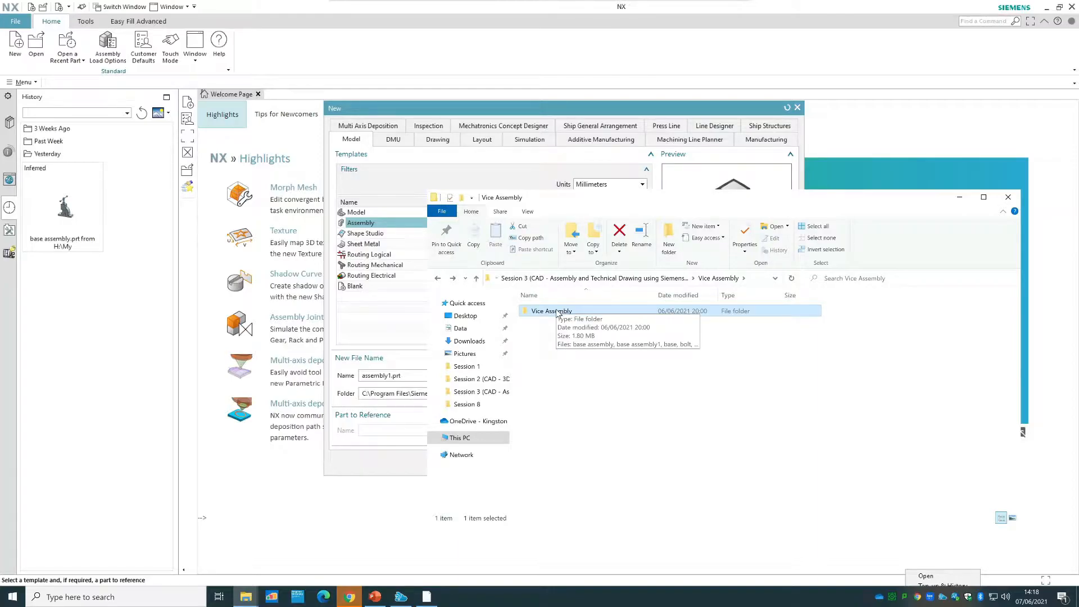
double_click(558, 313)
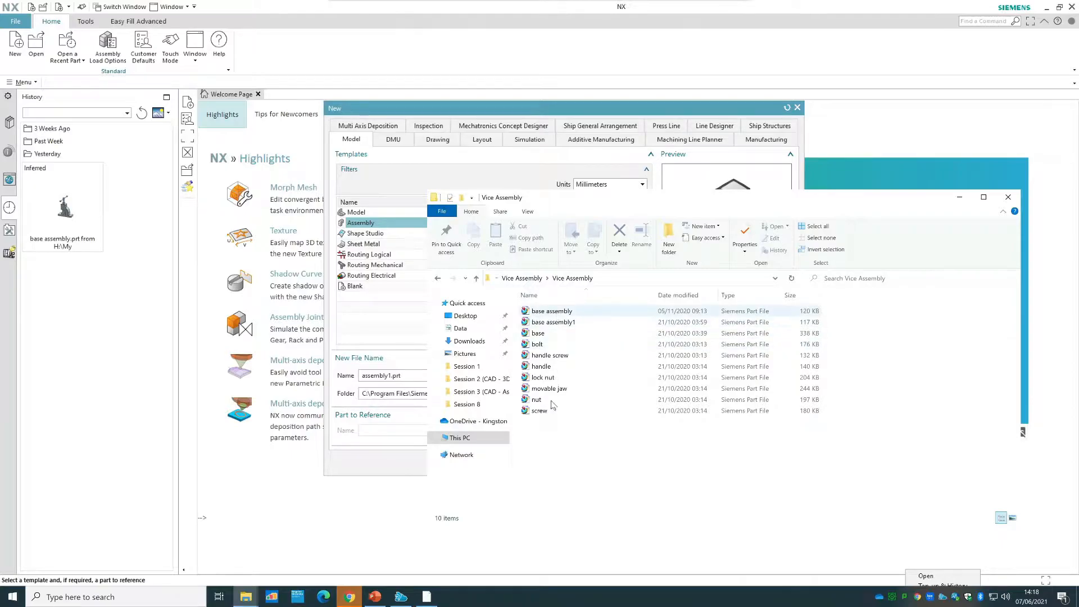
click(437, 279)
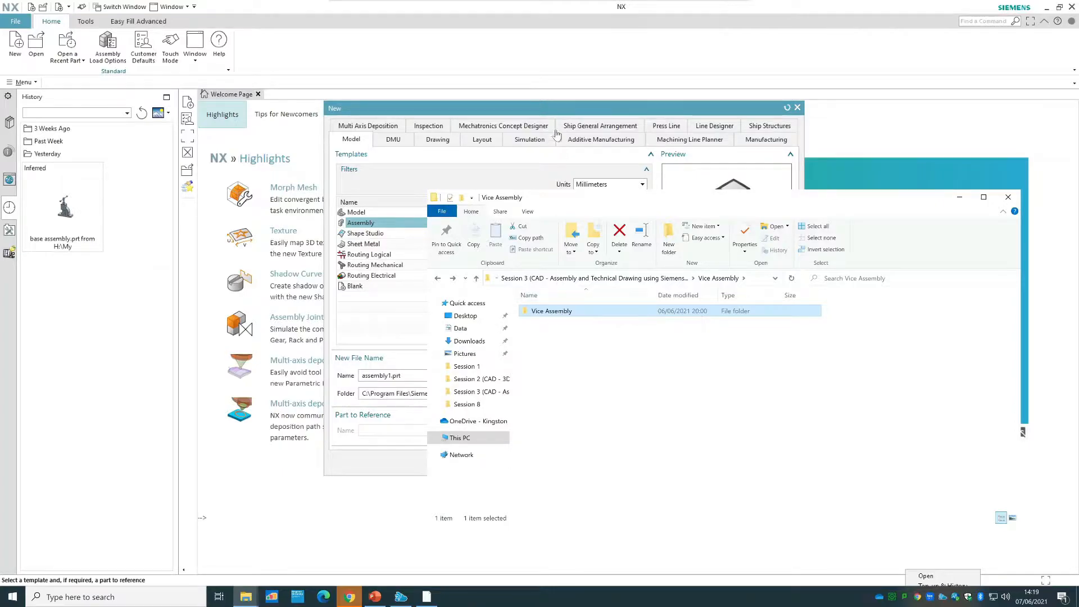
click(558, 108)
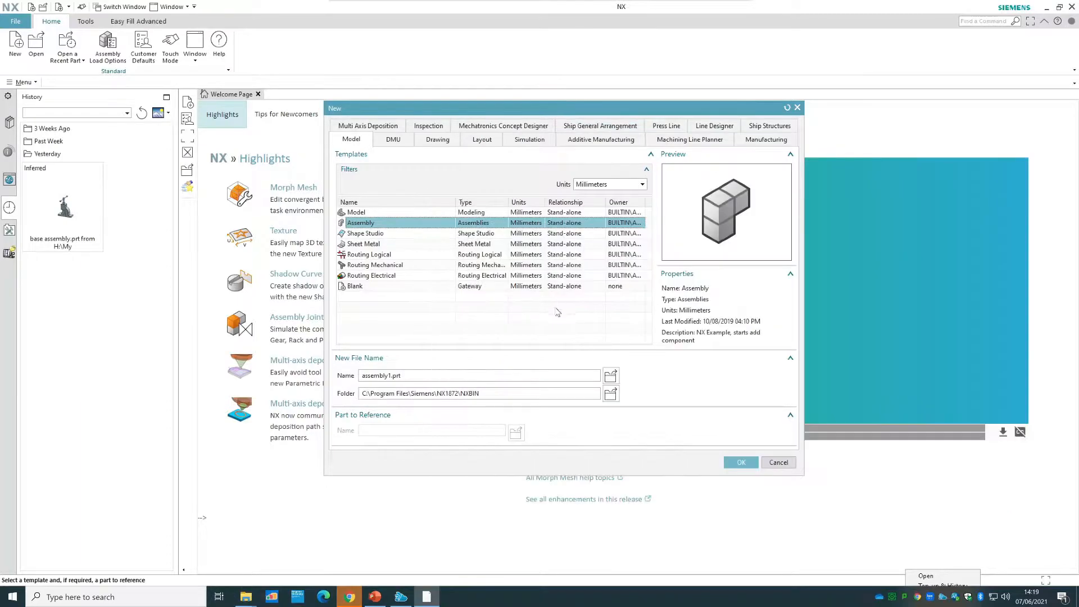
Set the new file's folder to the inner Vice Assembly folder under Session 3 of CAD-CAE Bootcamp 2021.
click(611, 394)
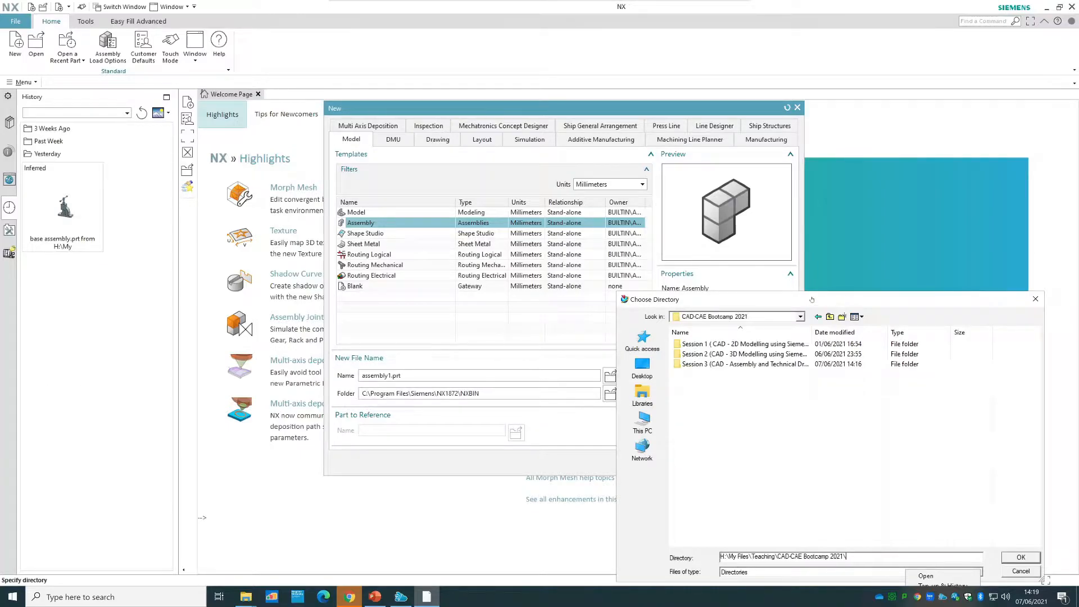
click(771, 365)
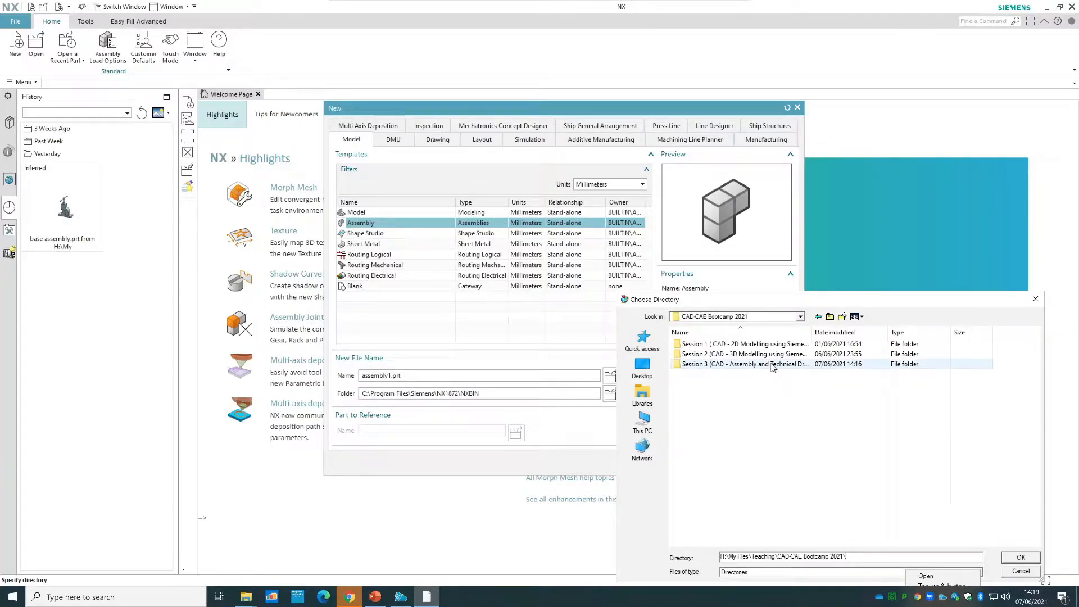
double_click(773, 365)
double_click(715, 345)
double_click(714, 345)
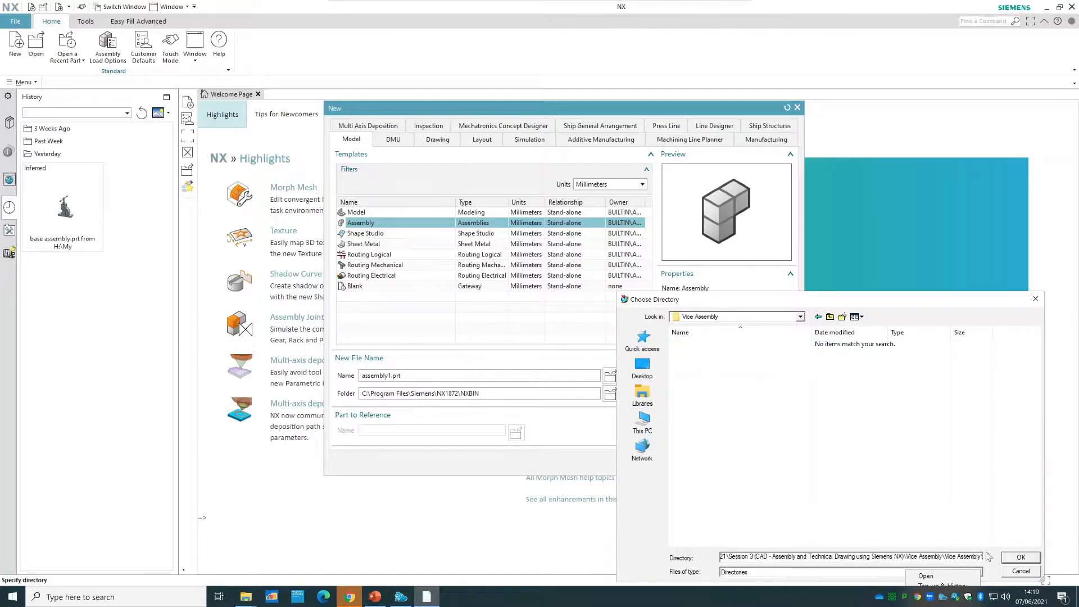
click(1018, 557)
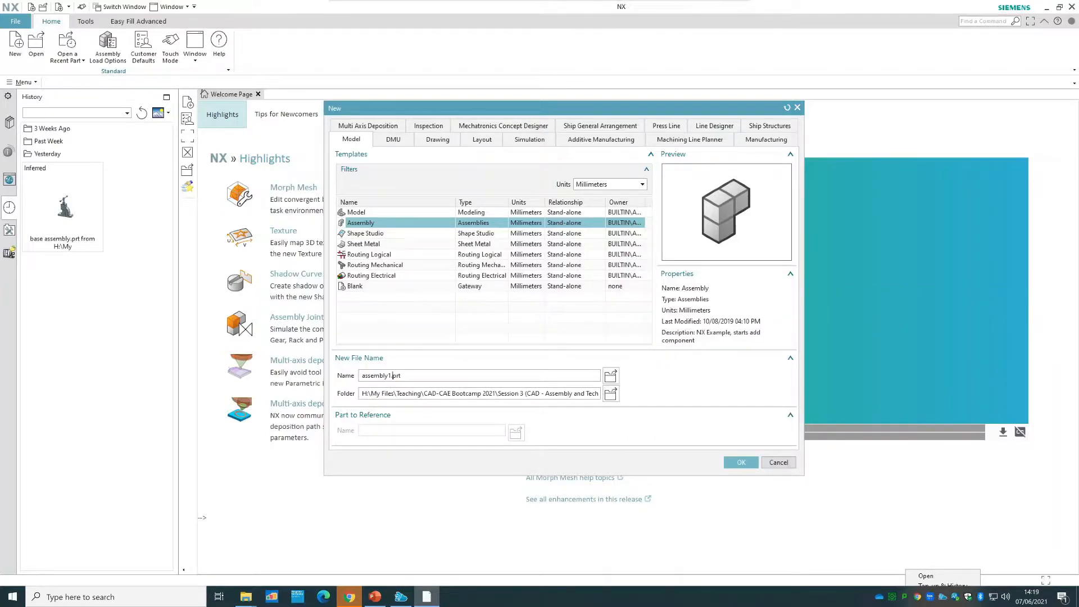
Name the new assembly file PipeVice.prt and create it.
drag(391, 376, 346, 378)
text(PipeVice)
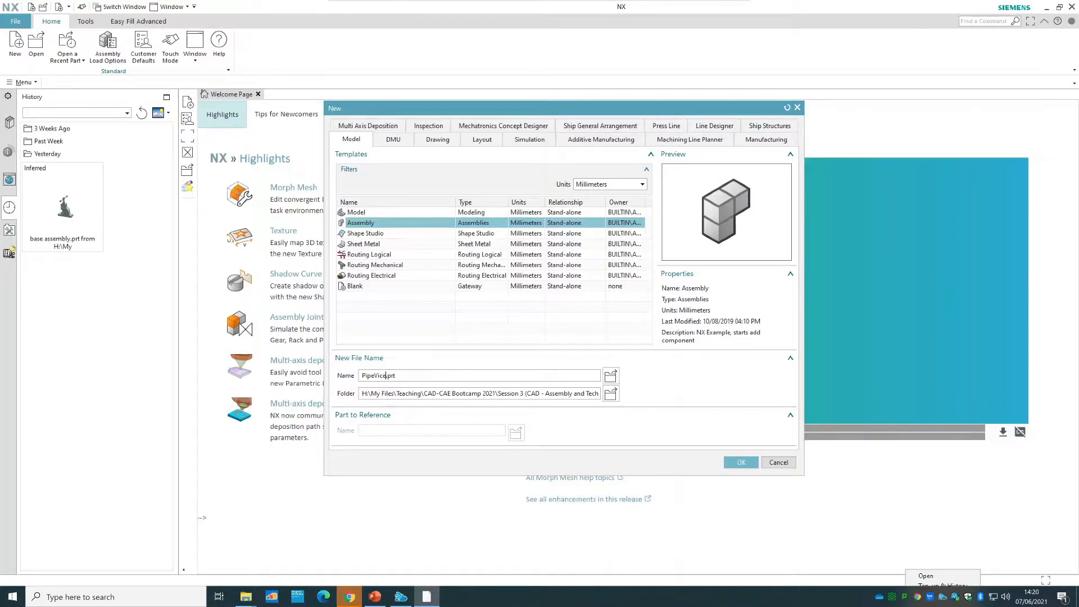
click(739, 462)
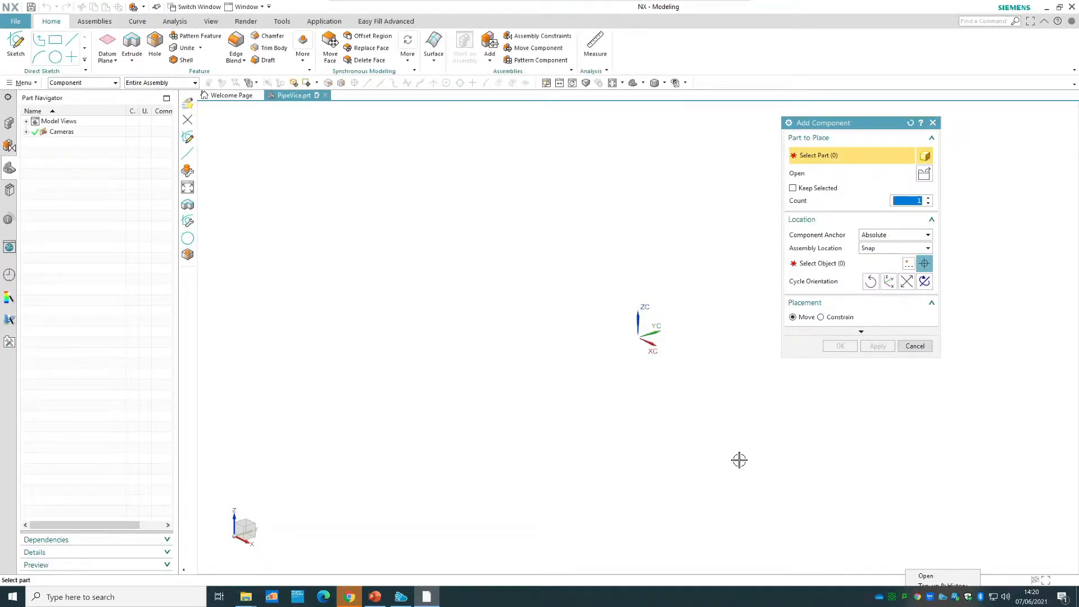
Load the base part from the Vice Assembly folder as the component to add, keeping the dialogs clear of the modelling area.
drag(835, 125, 433, 122)
drag(360, 126, 312, 152)
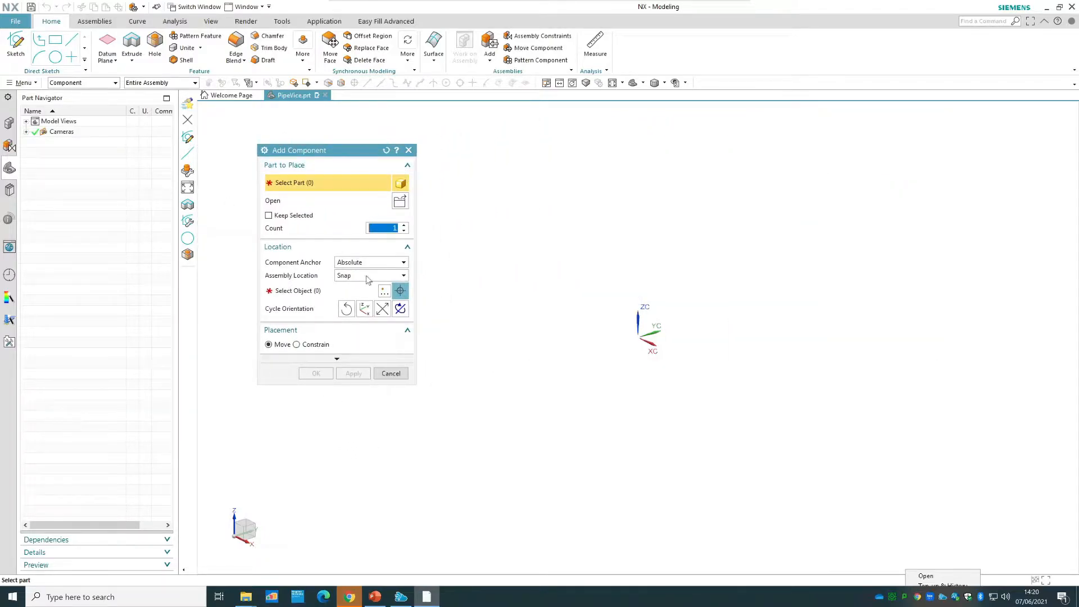
drag(311, 152, 271, 145)
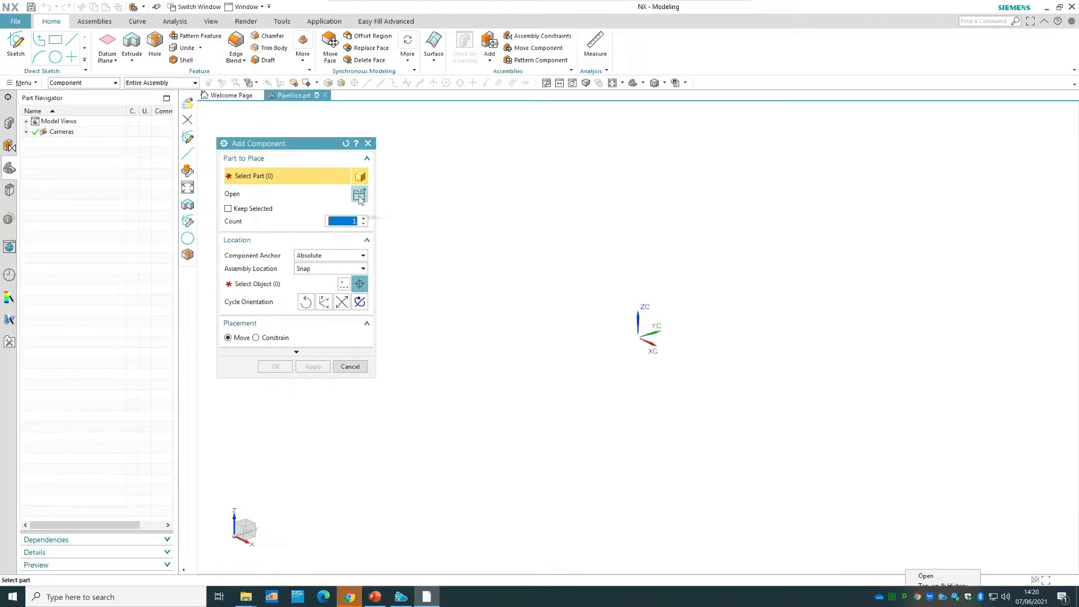
click(359, 195)
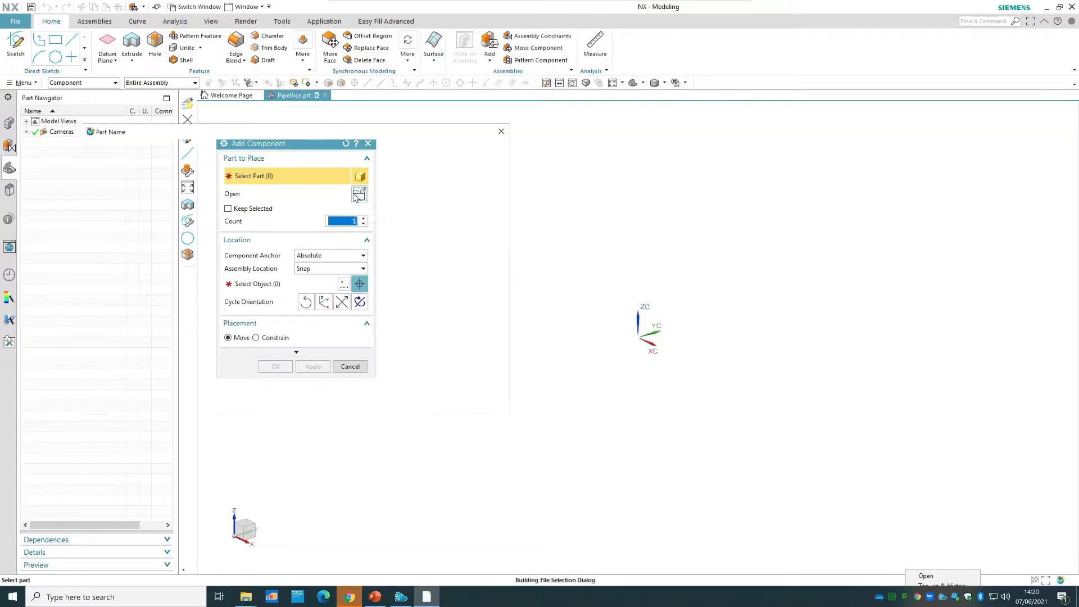
drag(346, 136, 795, 164)
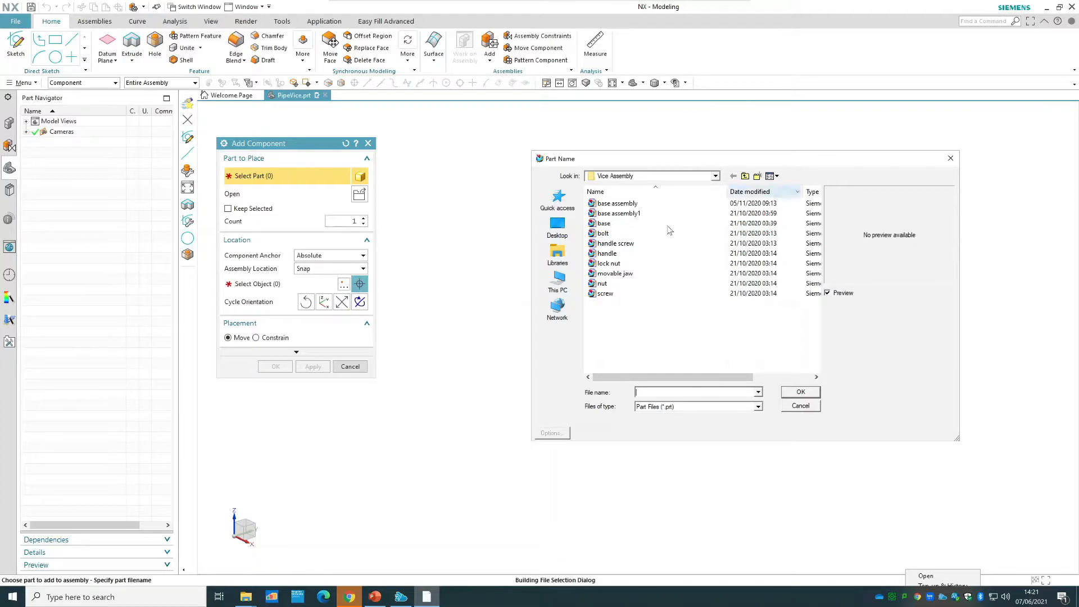
click(605, 224)
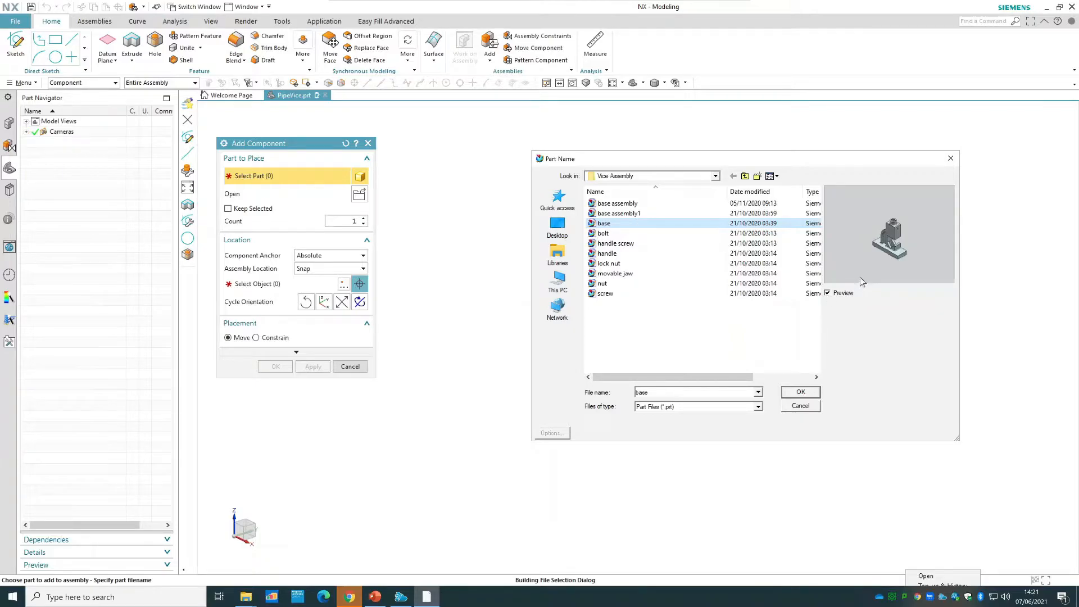
click(813, 391)
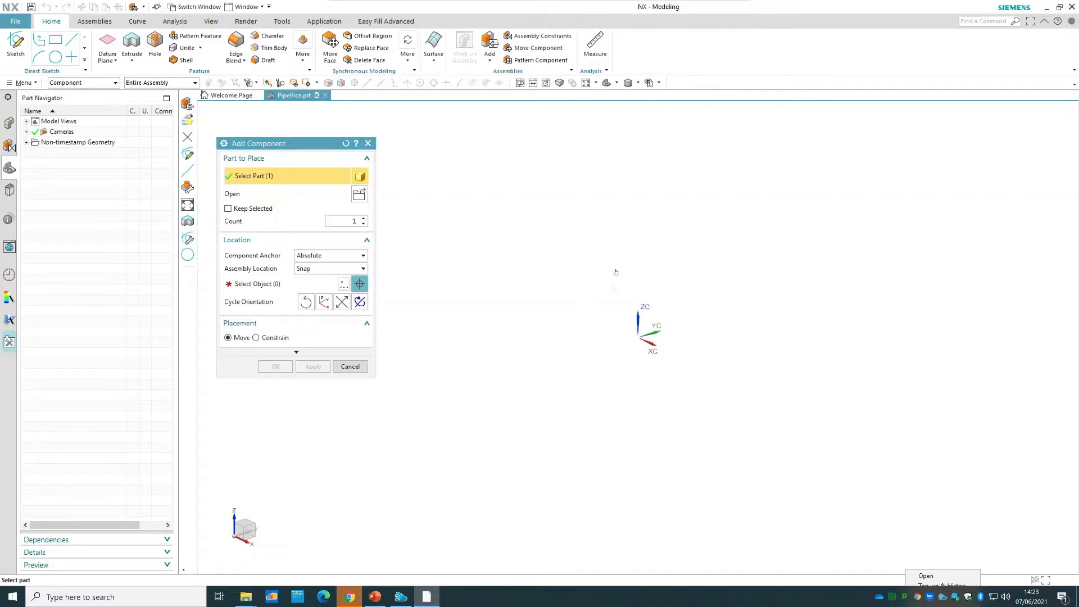
Place the base freely near the coordinate system with the Absolute component anchor and Snap assembly location.
click(265, 285)
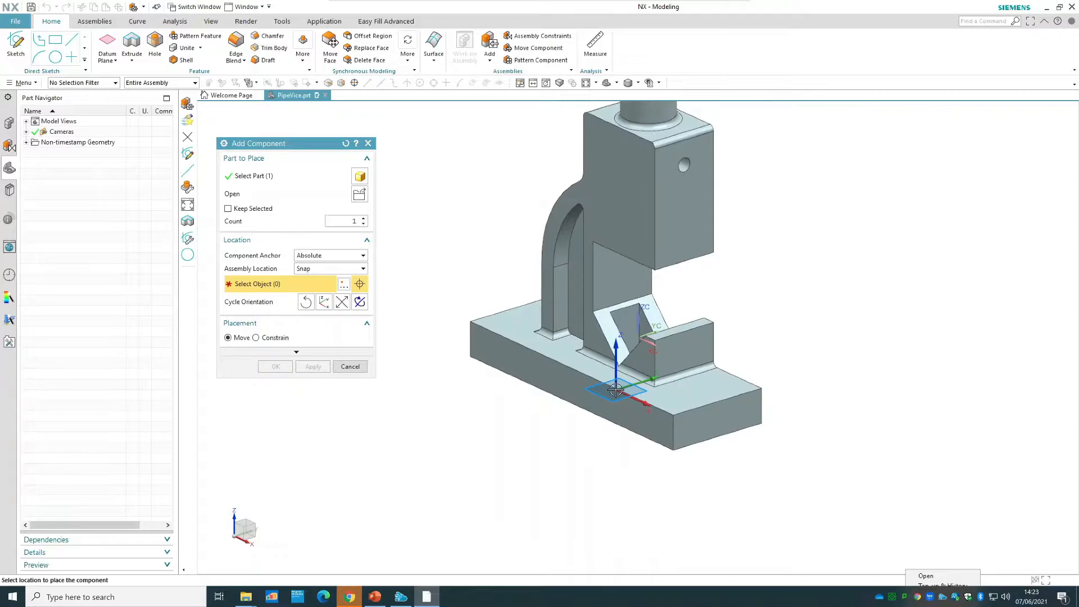
shift+middle_drag(615, 389, 317, 271)
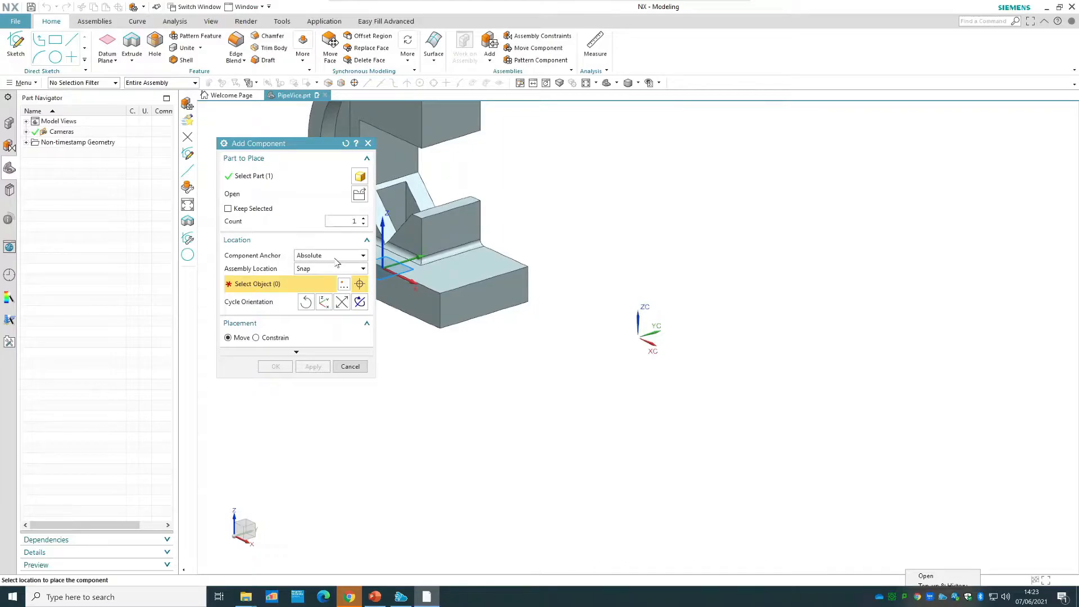
click(335, 257)
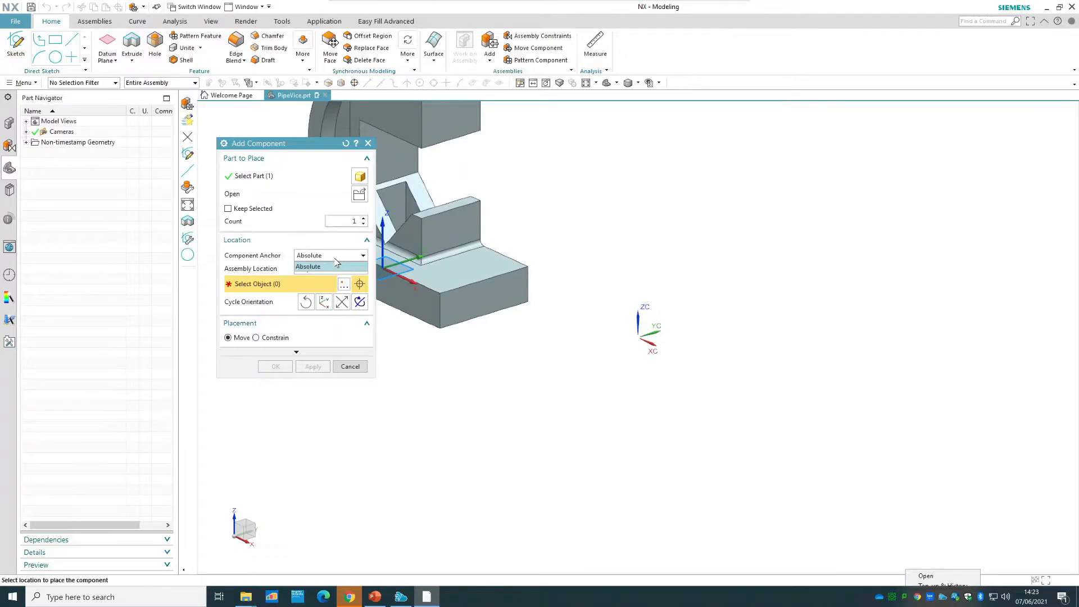
click(335, 261)
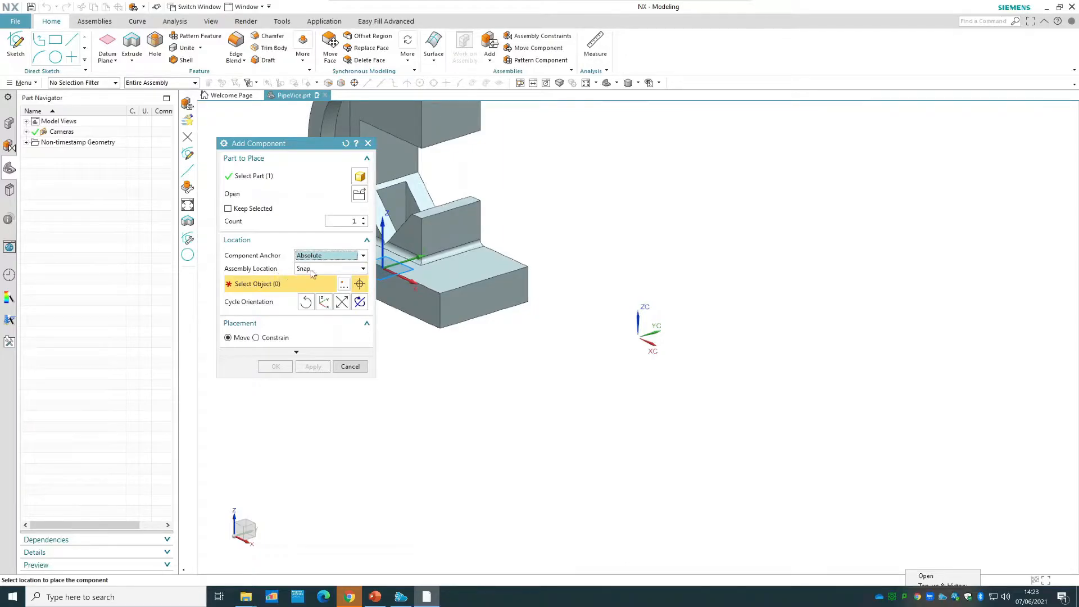
click(334, 269)
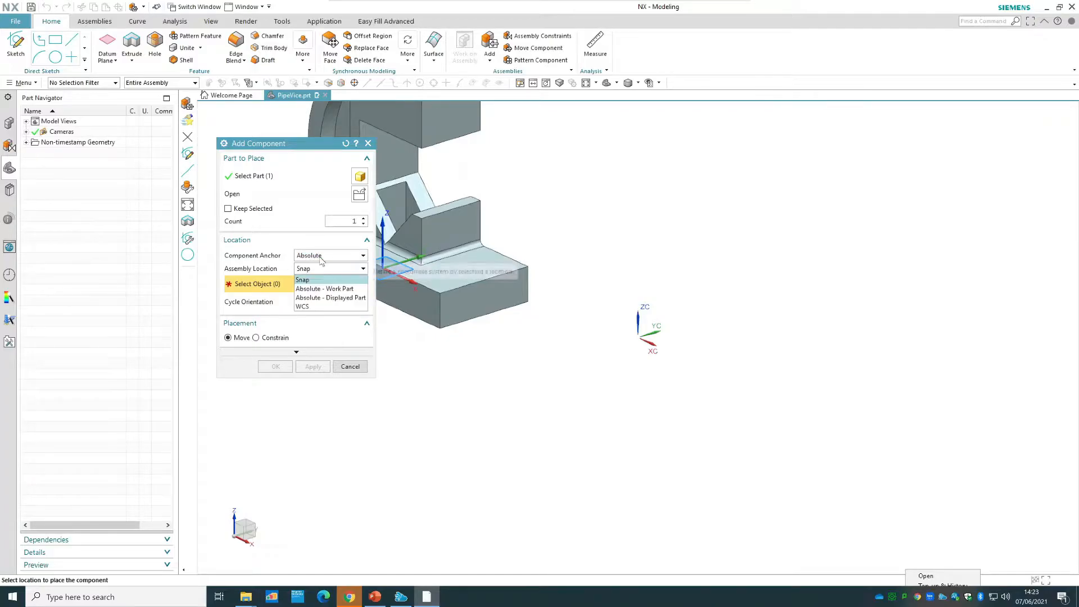
click(319, 279)
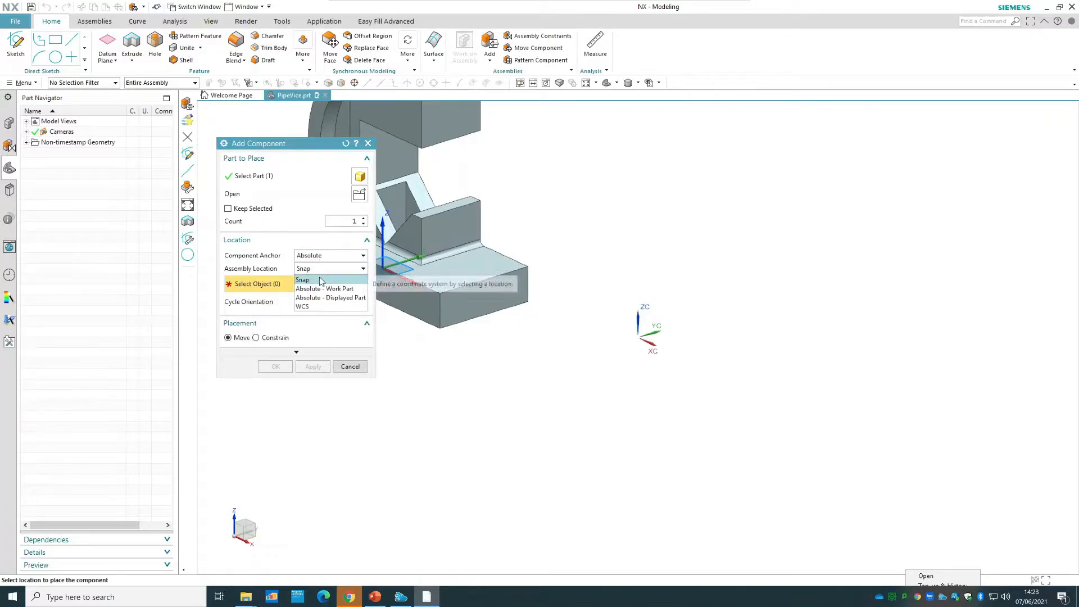
click(605, 379)
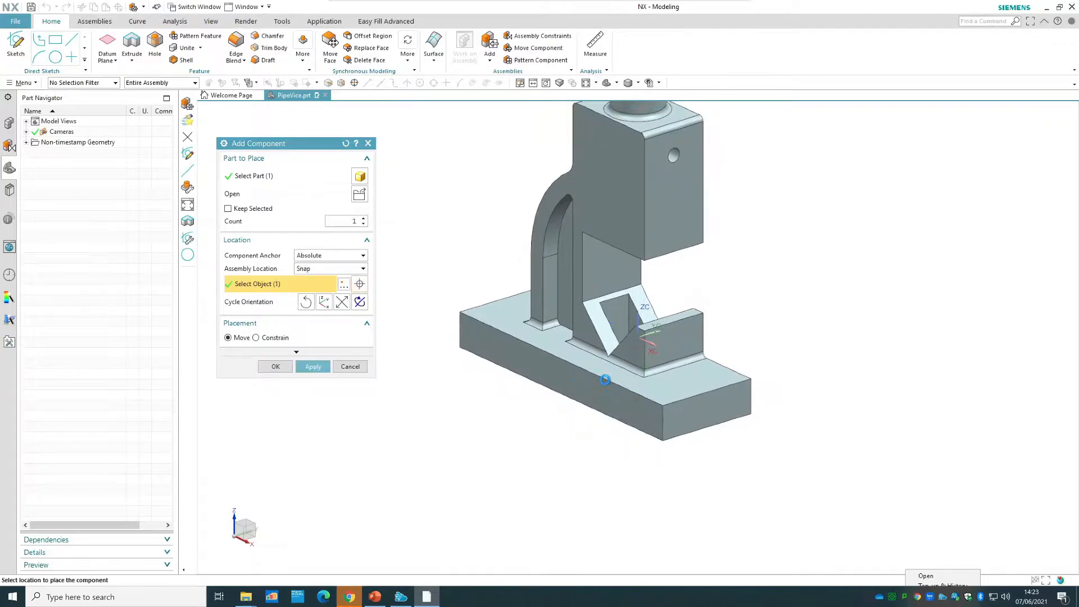
Try the Absolute - Work Part, Absolute - Displayed Part and WCS assembly locations for the base component.
click(324, 269)
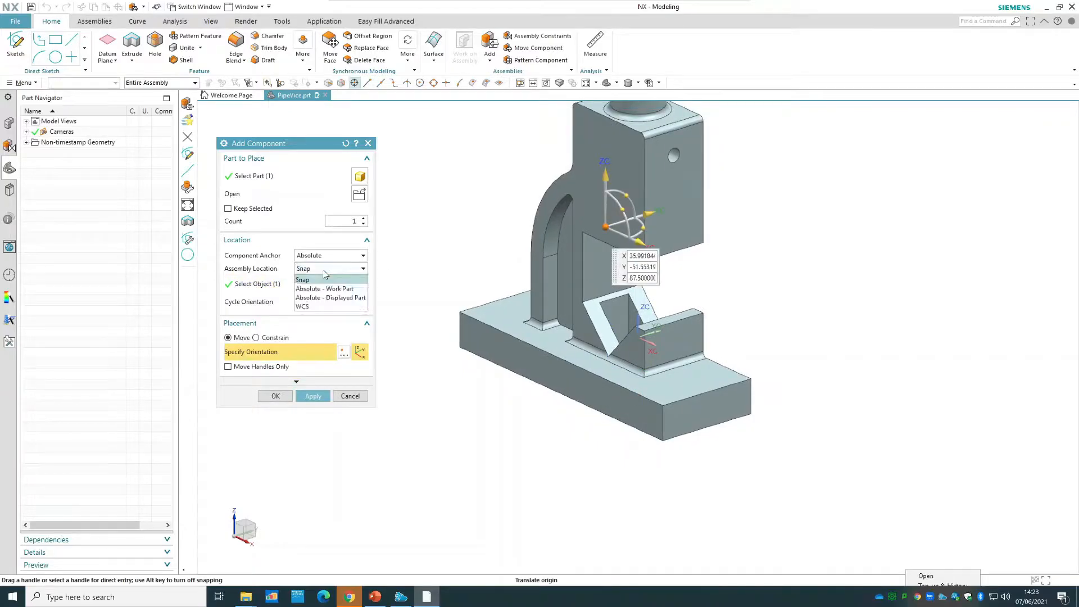
click(326, 289)
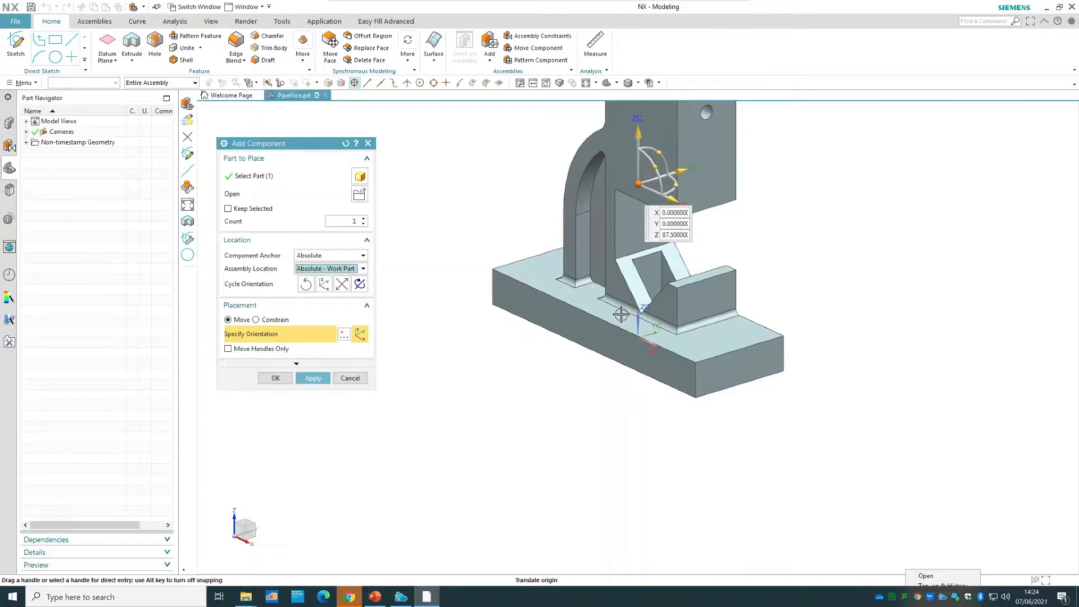
click(362, 269)
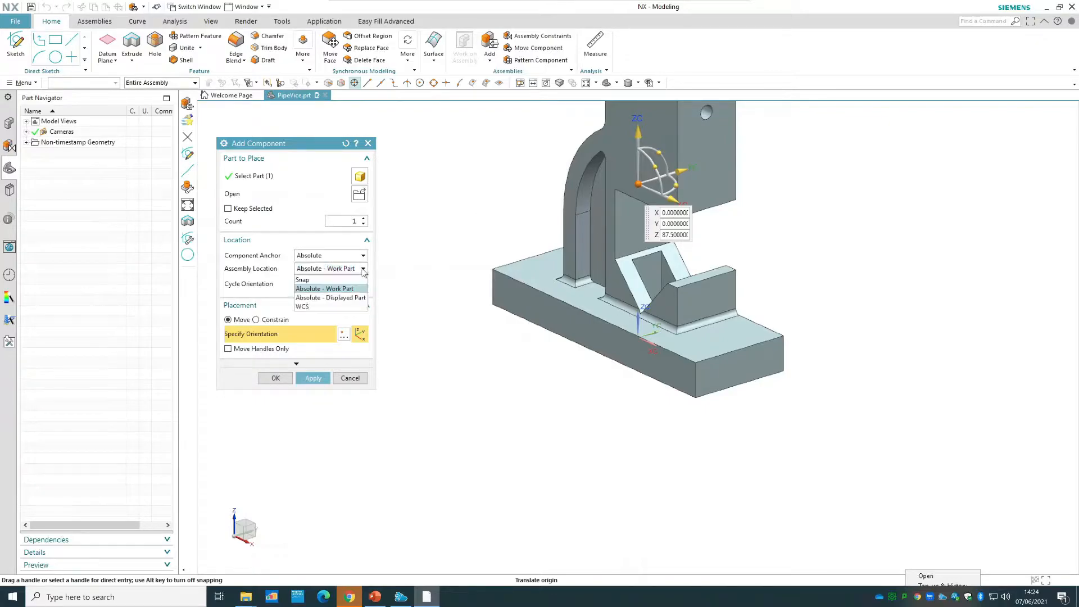
click(347, 298)
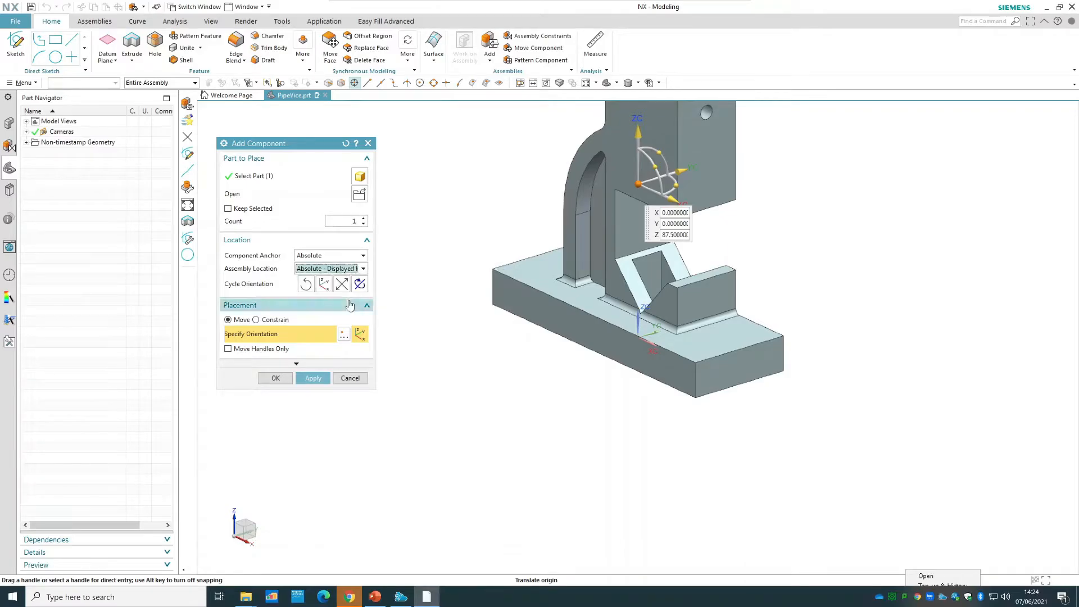
click(339, 269)
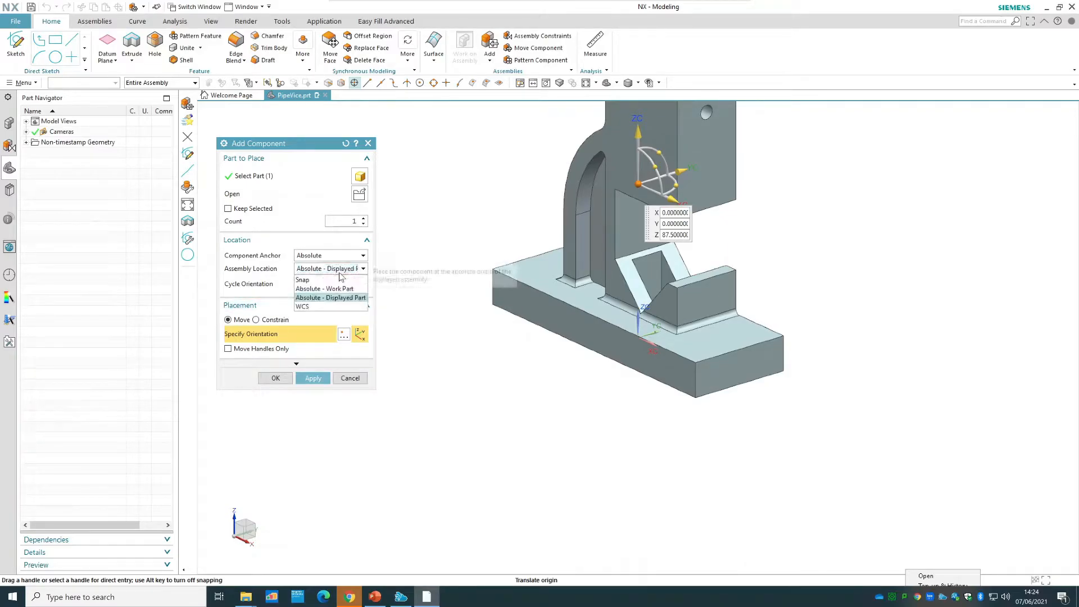
click(325, 307)
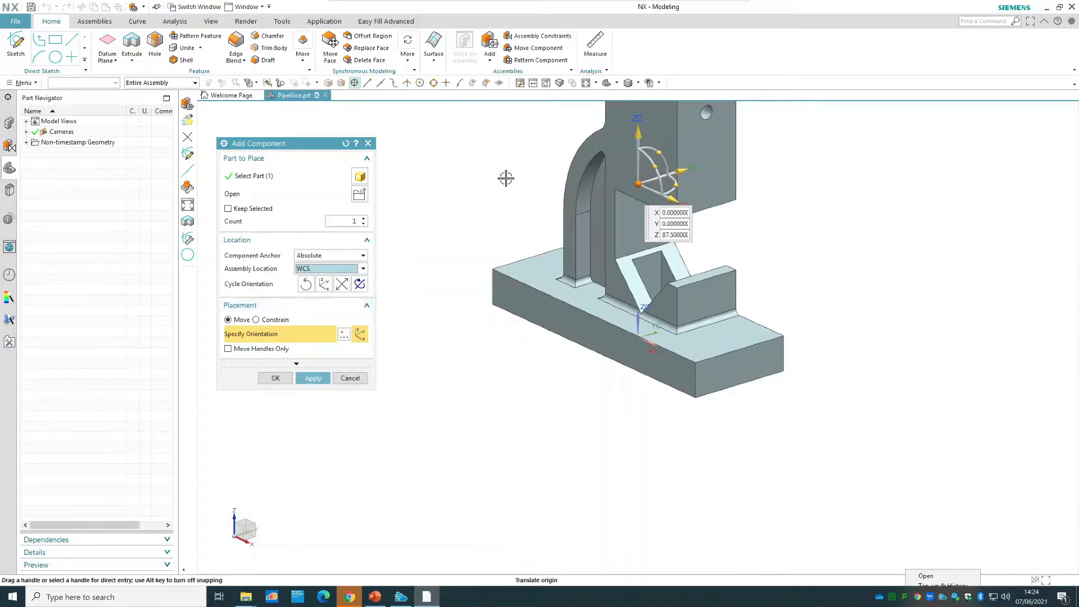
click(340, 269)
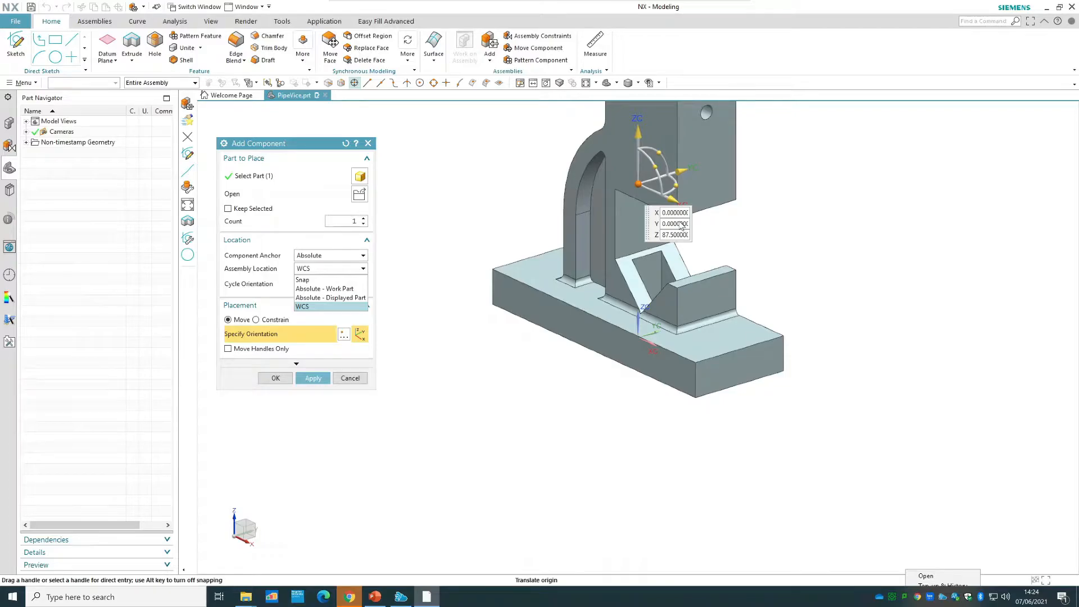
click(353, 298)
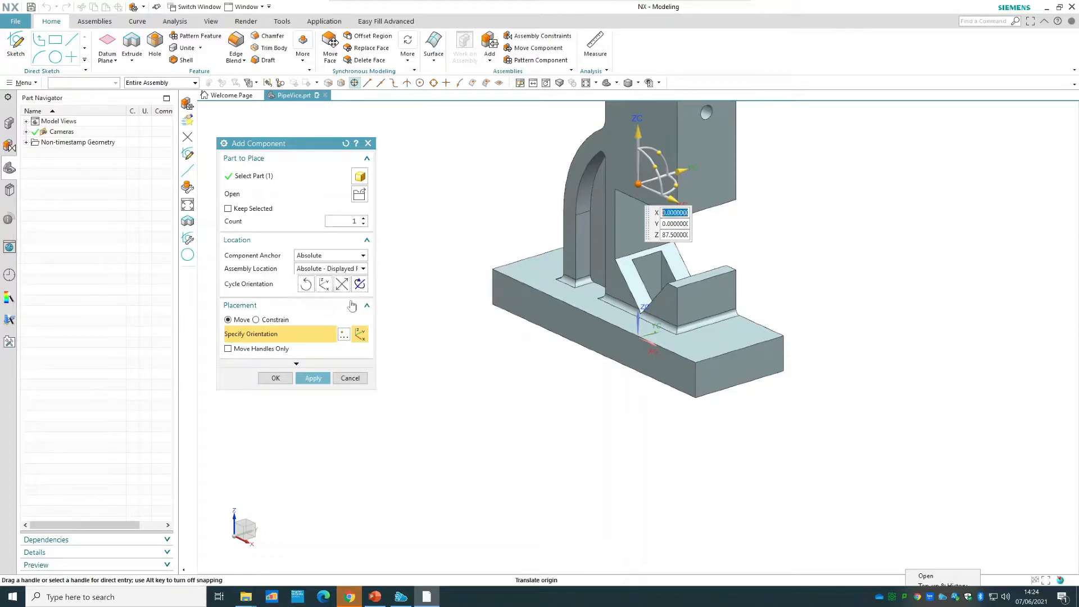
click(338, 269)
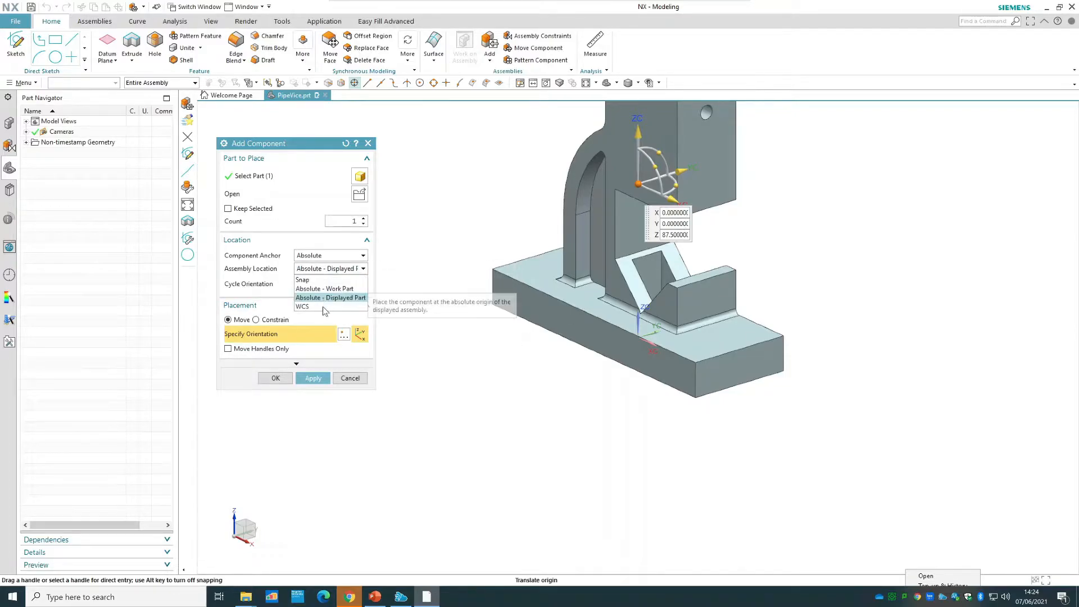
click(324, 307)
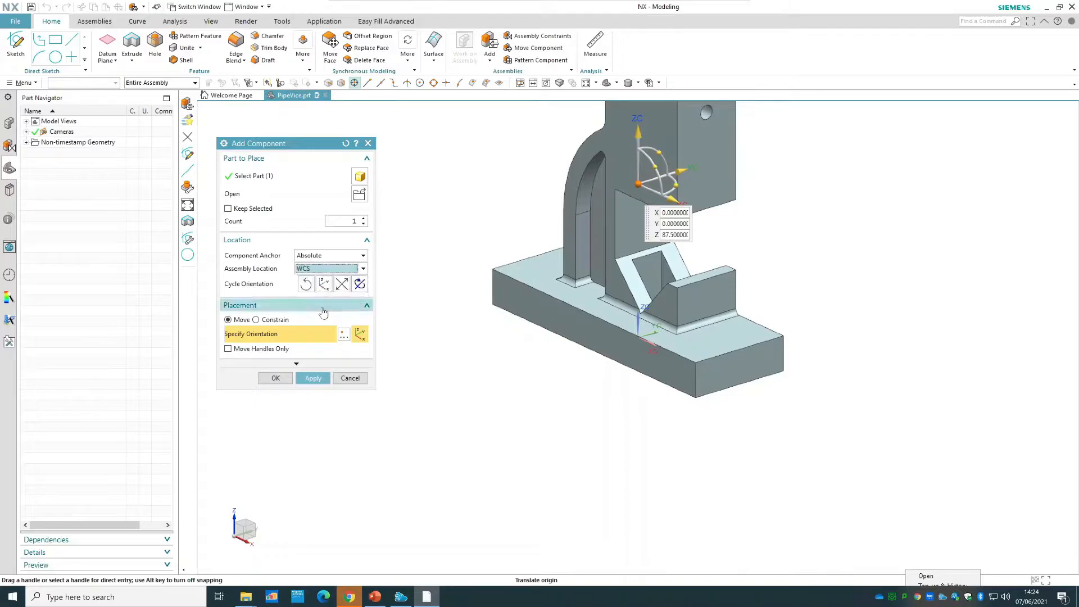
Place the base with the Snap assembly location and set its X, Y and Z coordinates to 0.
click(344, 270)
click(306, 280)
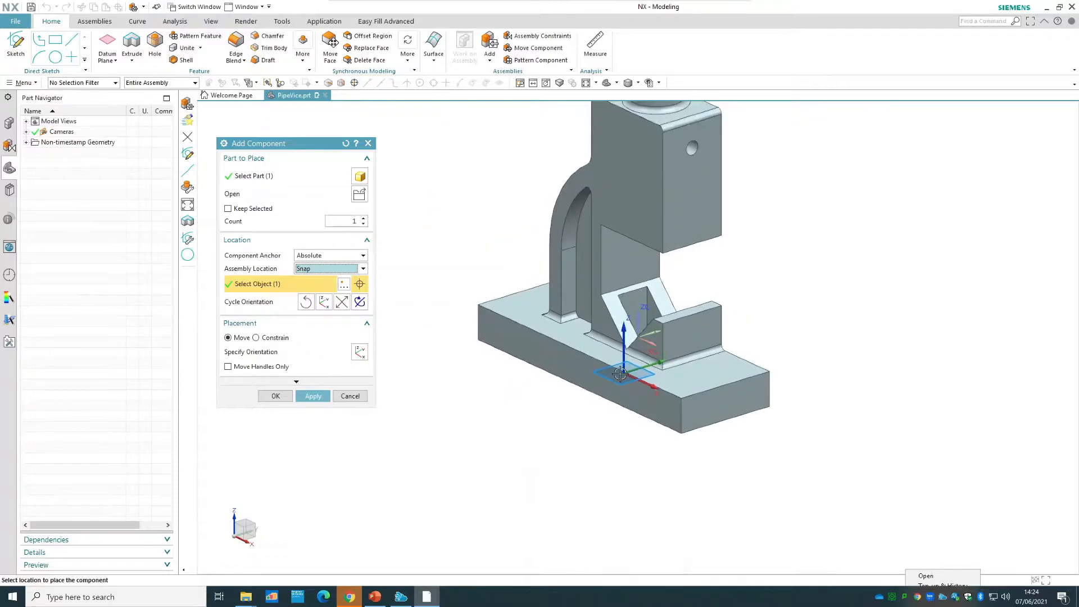
click(621, 373)
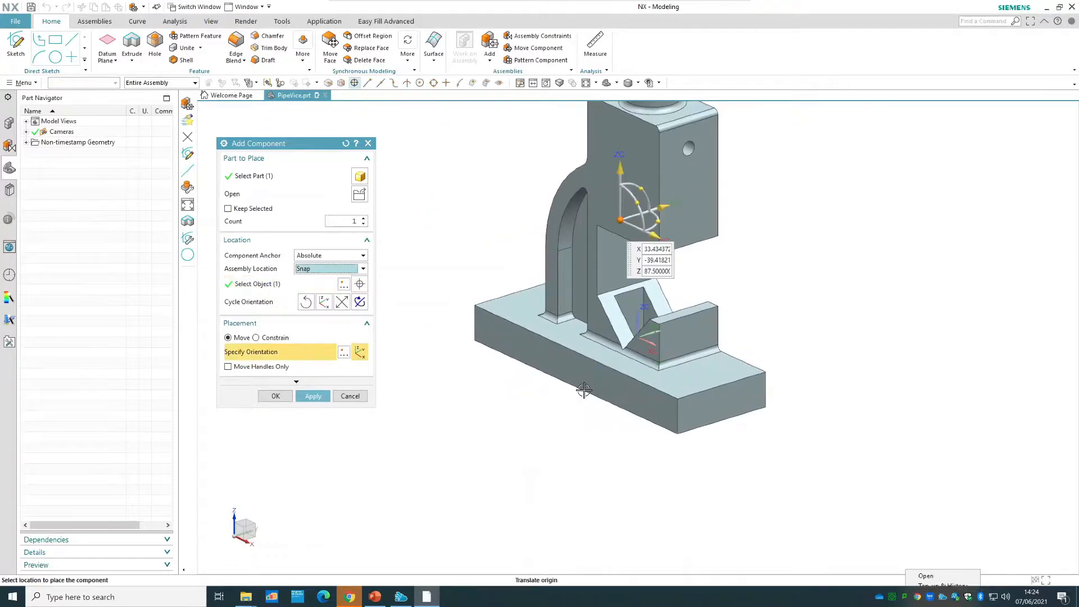
click(656, 249)
key(BackSpace)
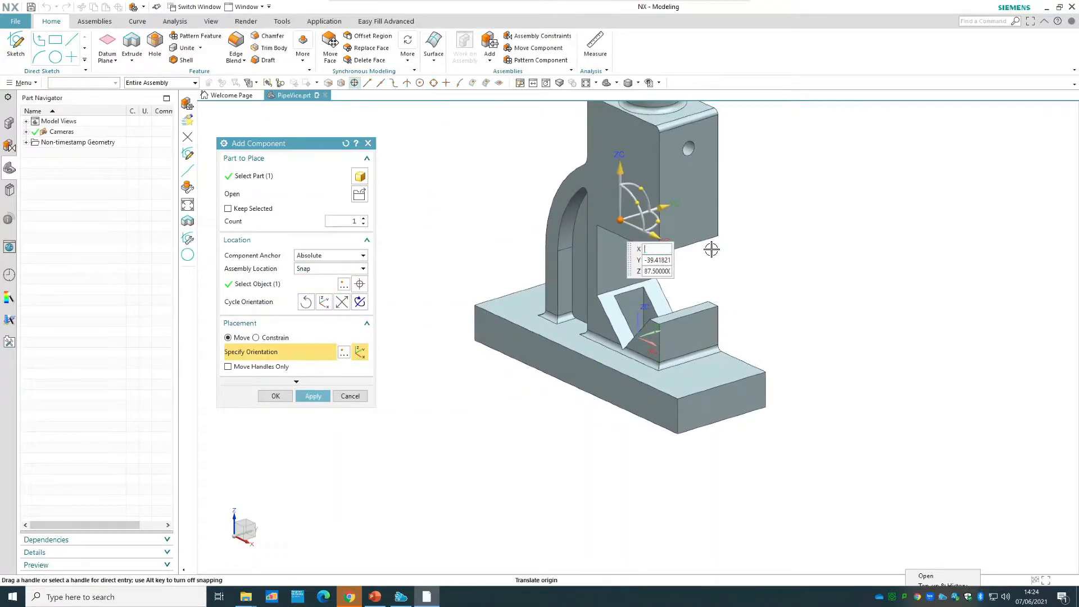
text(0)
key(Tab)
text(0)
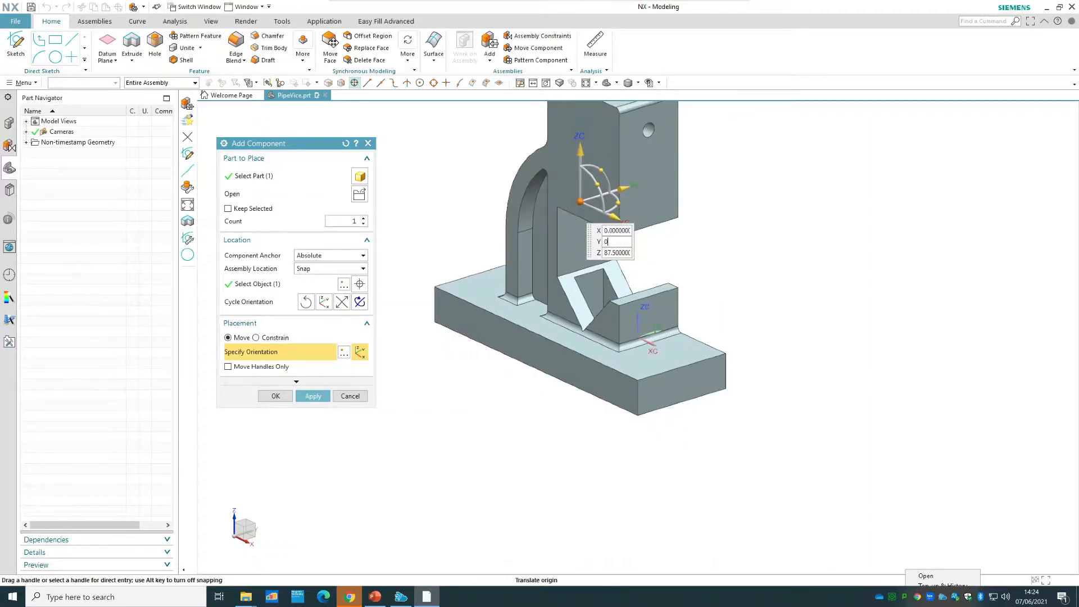
key(Tab)
text(0)
key(Tab)
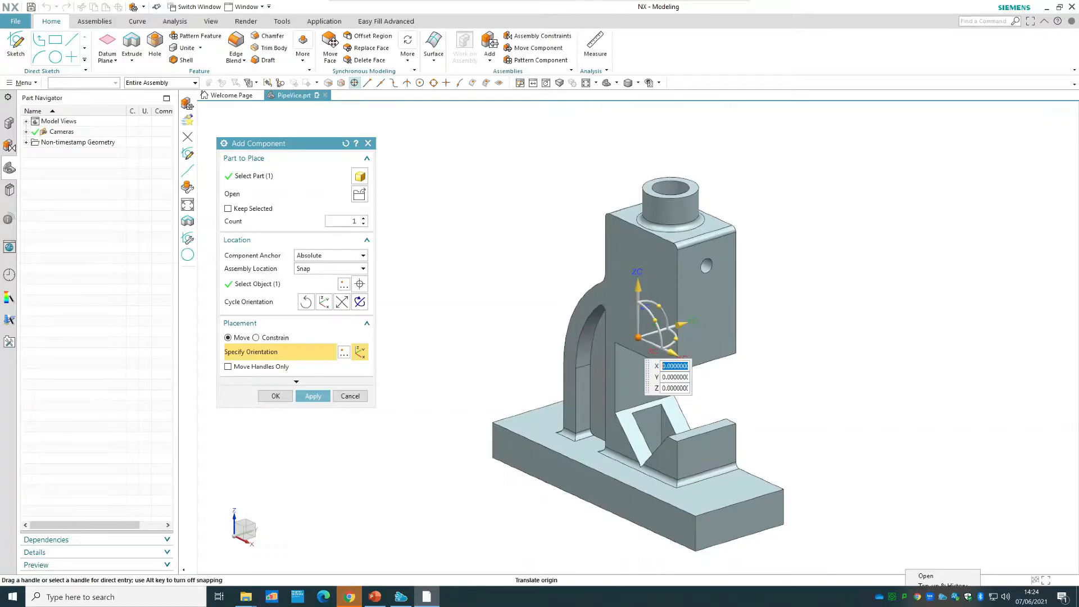
Move the base with its orientation handles to about X 35, Y 49, Z 3 and rotate it freely.
mouse_move(637, 285)
mouse_down()
mouse_move(637, 236)
mouse_move(637, 279)
mouse_up()
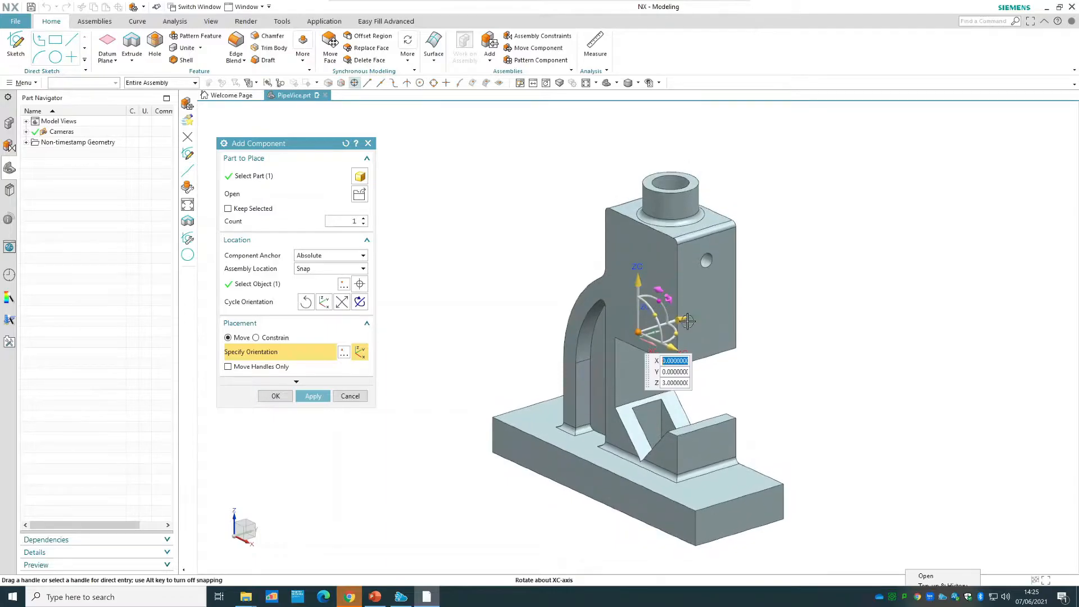
drag(686, 320, 764, 346)
mouse_move(757, 302)
mouse_down()
mouse_move(773, 335)
mouse_move(783, 307)
mouse_move(792, 314)
mouse_move(771, 307)
mouse_up()
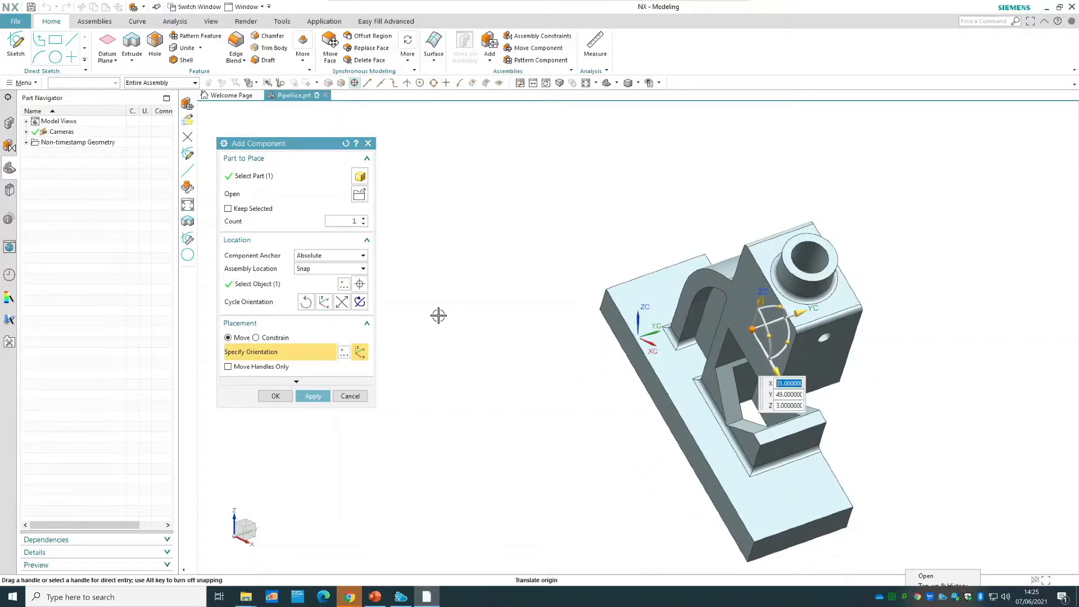
Add the base at the Absolute - Work Part location and create a Fix constraint for it.
click(342, 269)
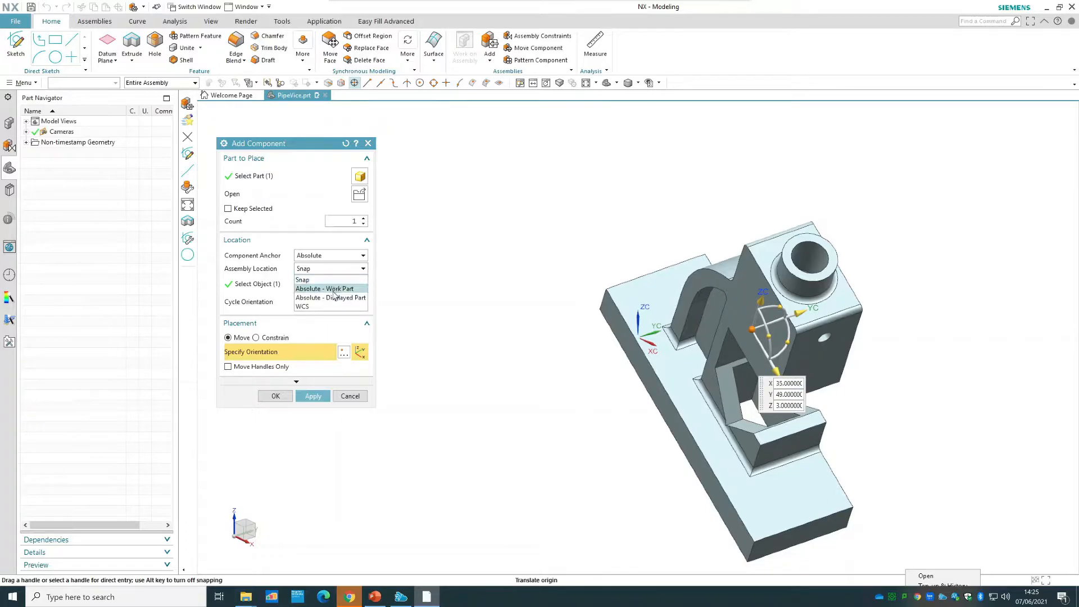
click(331, 289)
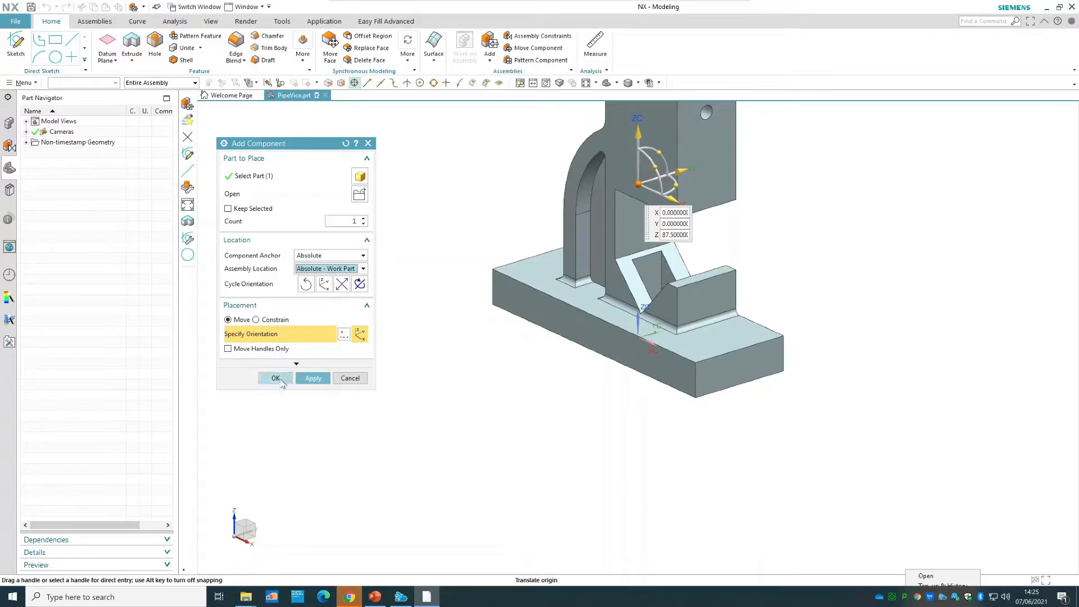
click(278, 379)
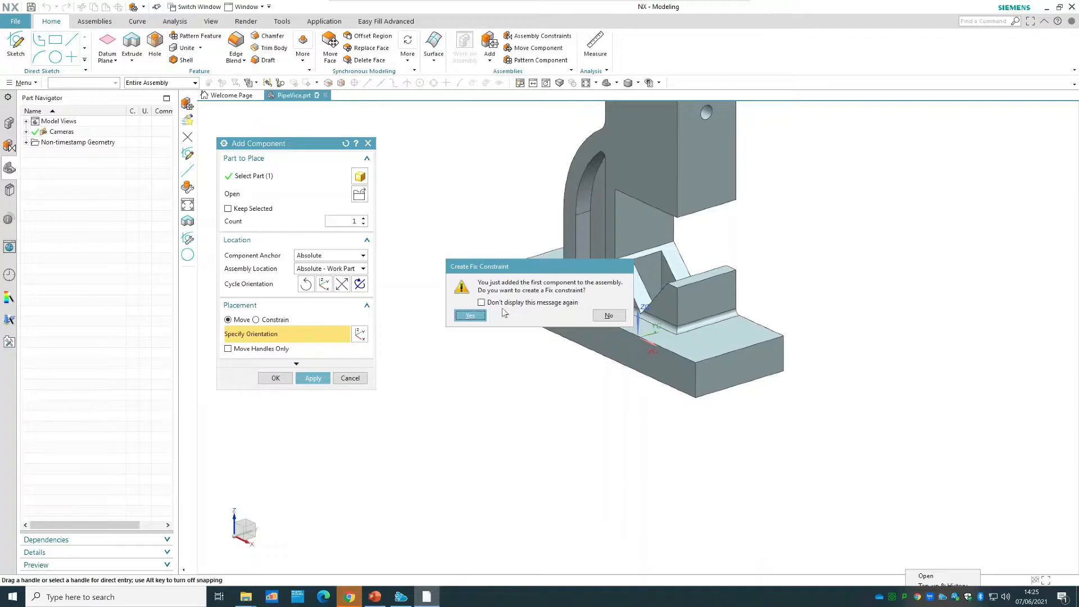
click(470, 316)
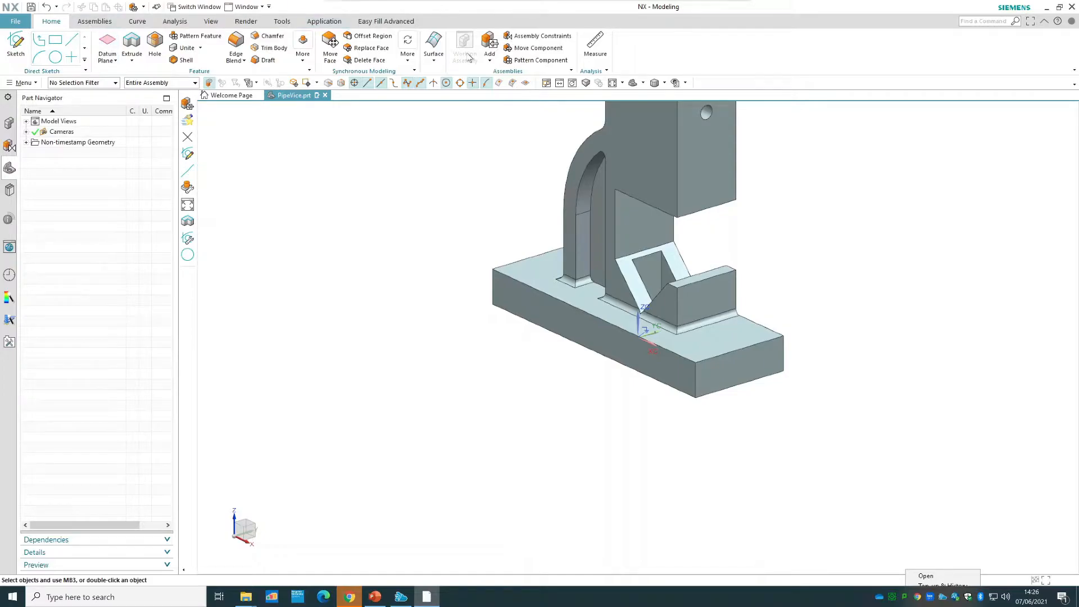
Review the PipeVice component tree, the base's Fix constraint and the assembly's part history.
click(8, 124)
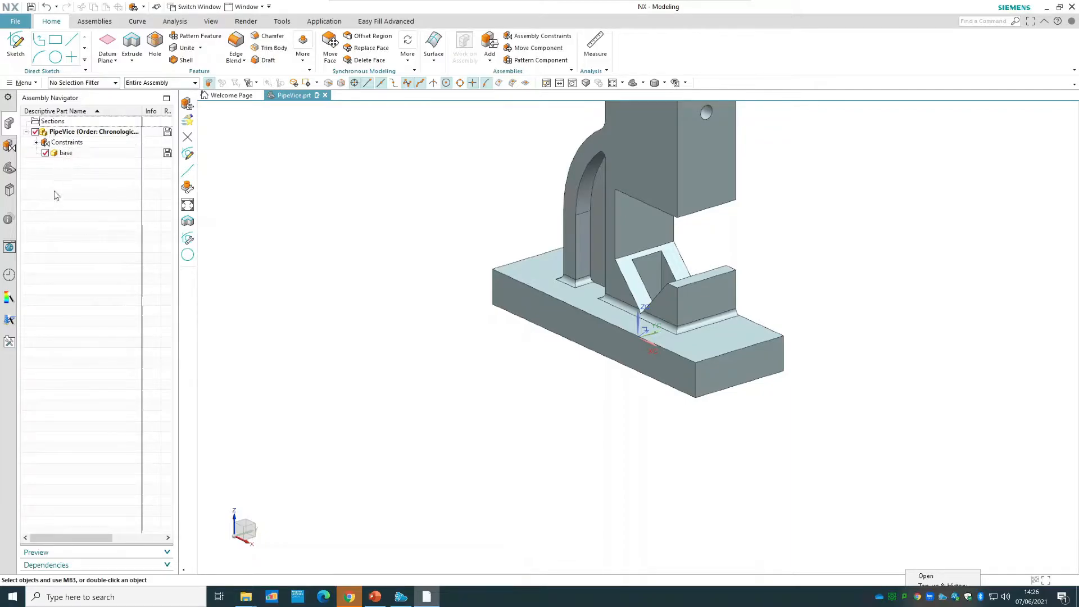
click(9, 146)
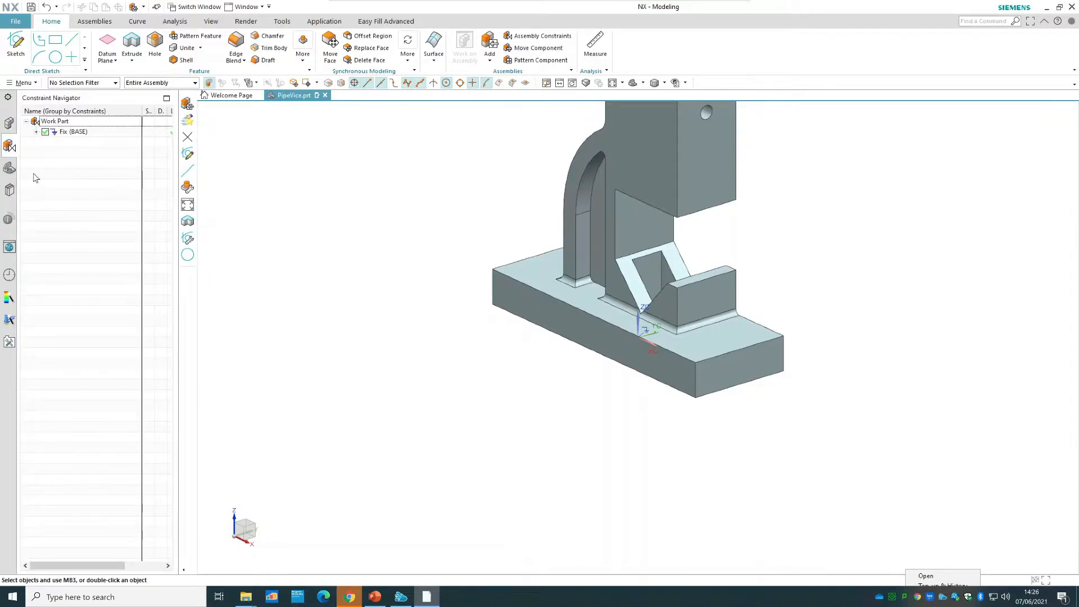
click(36, 132)
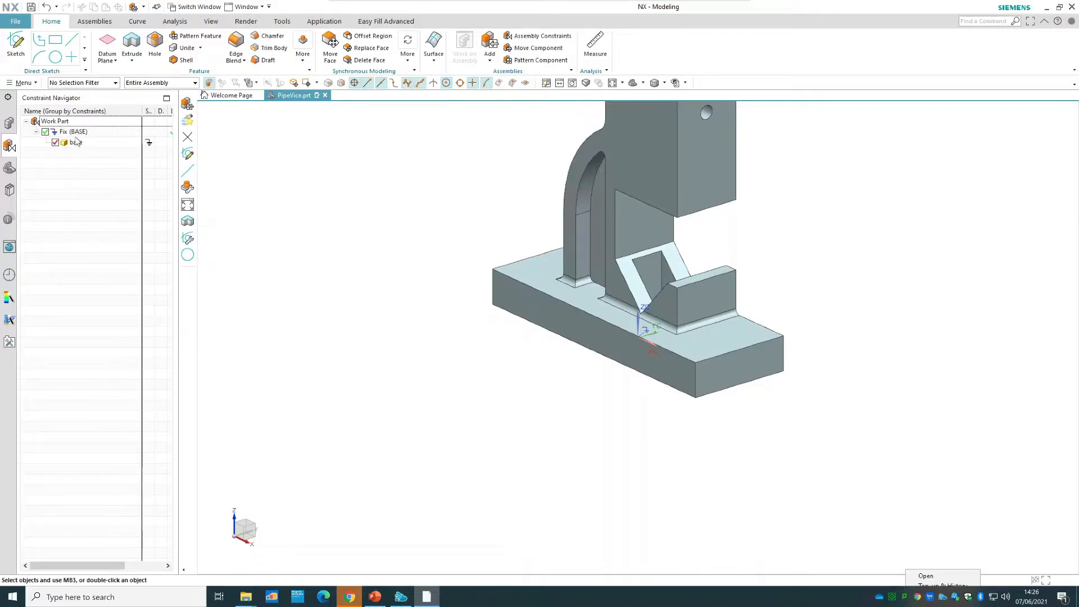
click(9, 168)
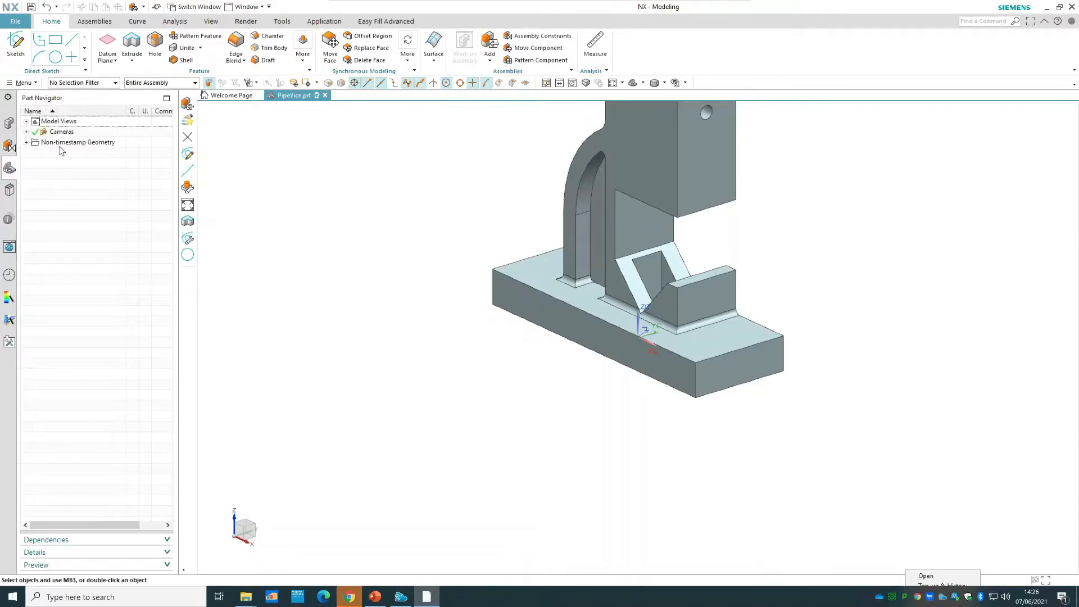
click(9, 125)
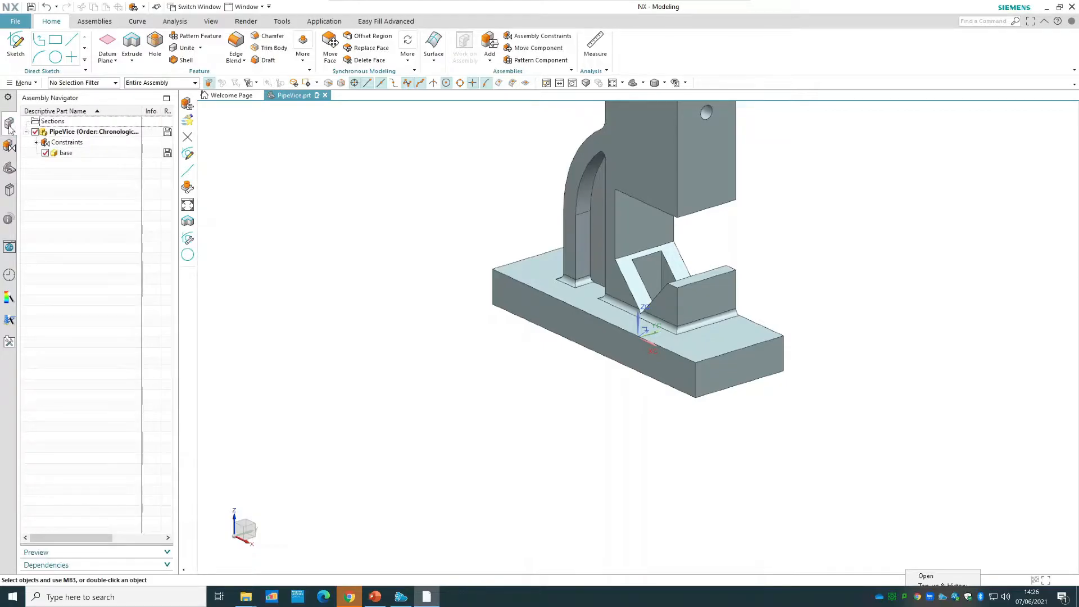
Make the base component the work part, and open and exit its first sketch without editing it.
double_click(65, 153)
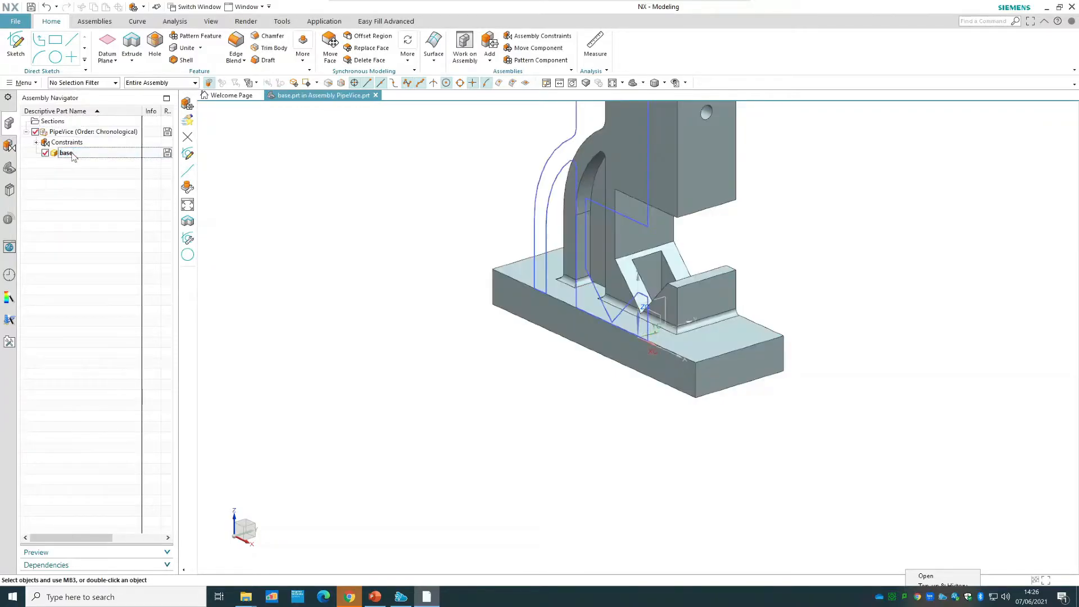
click(10, 169)
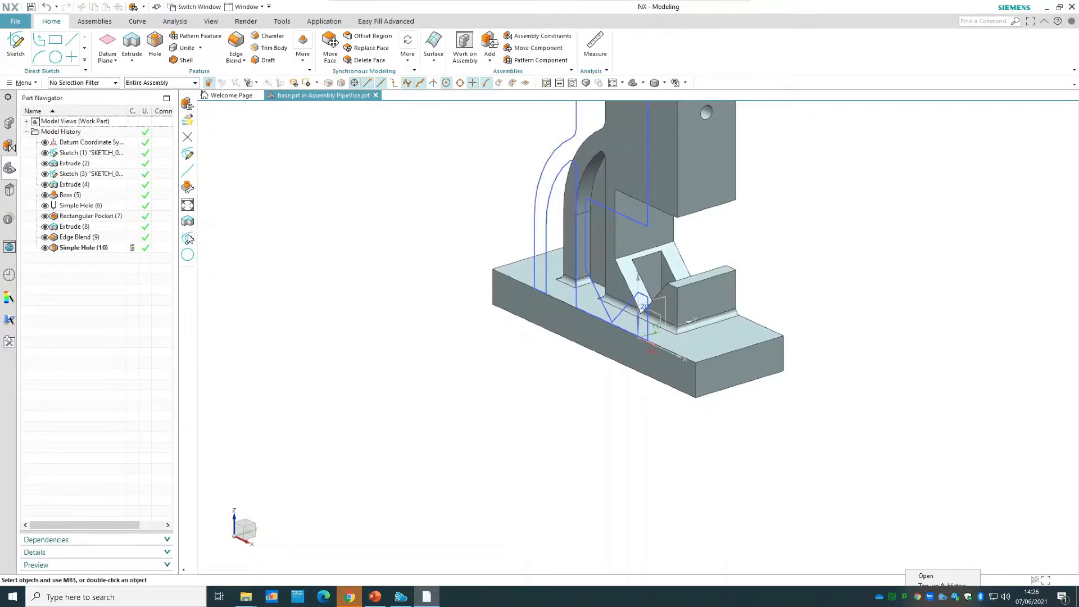
scroll(394, 254, down, 2)
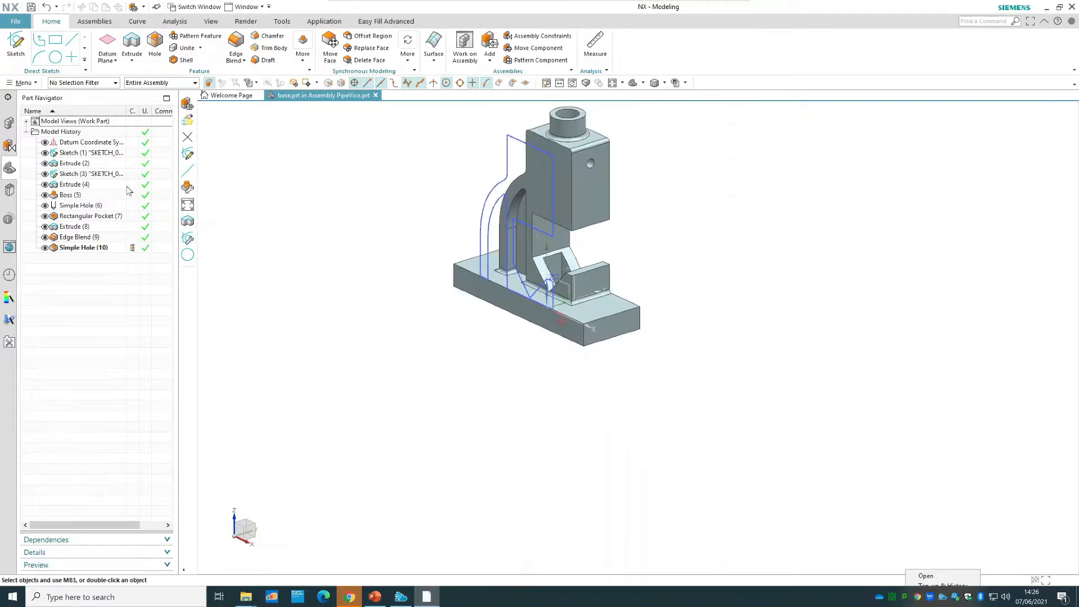
double_click(84, 153)
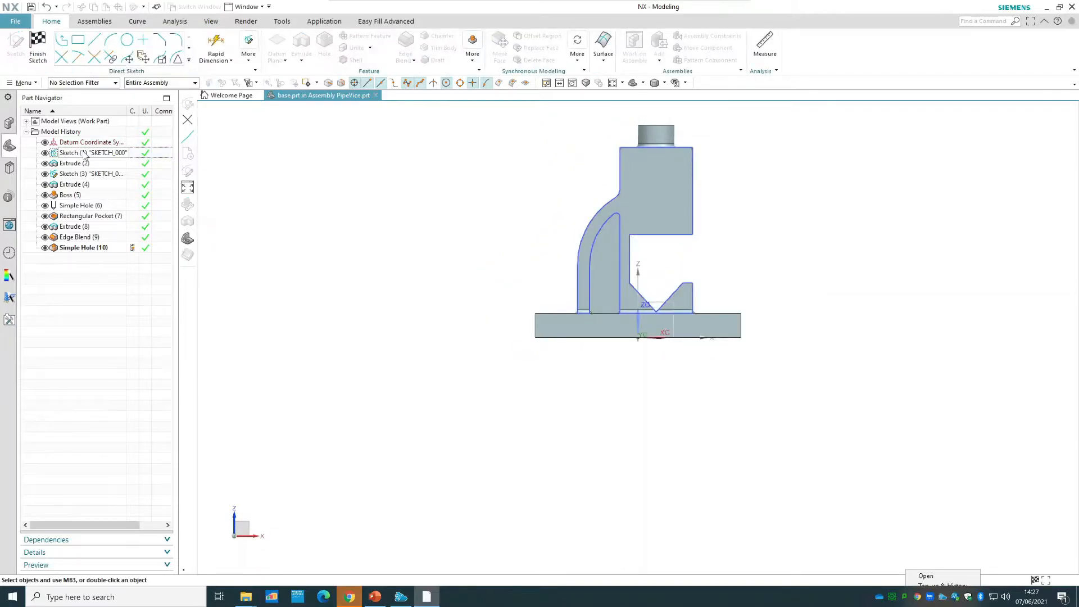
click(37, 51)
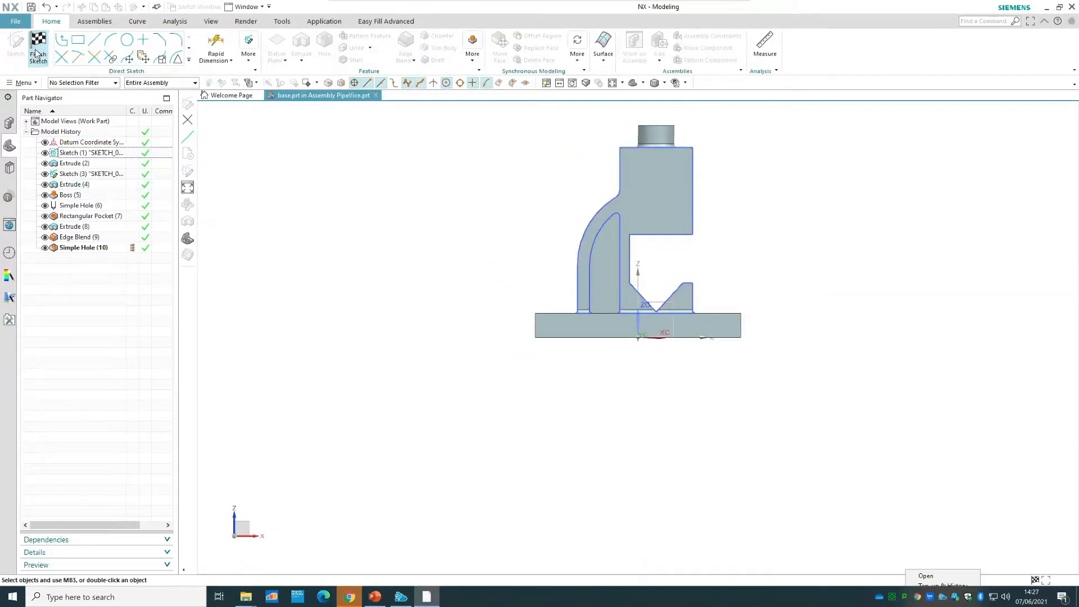
Make the top-level PipeVice assembly the work part again.
click(9, 123)
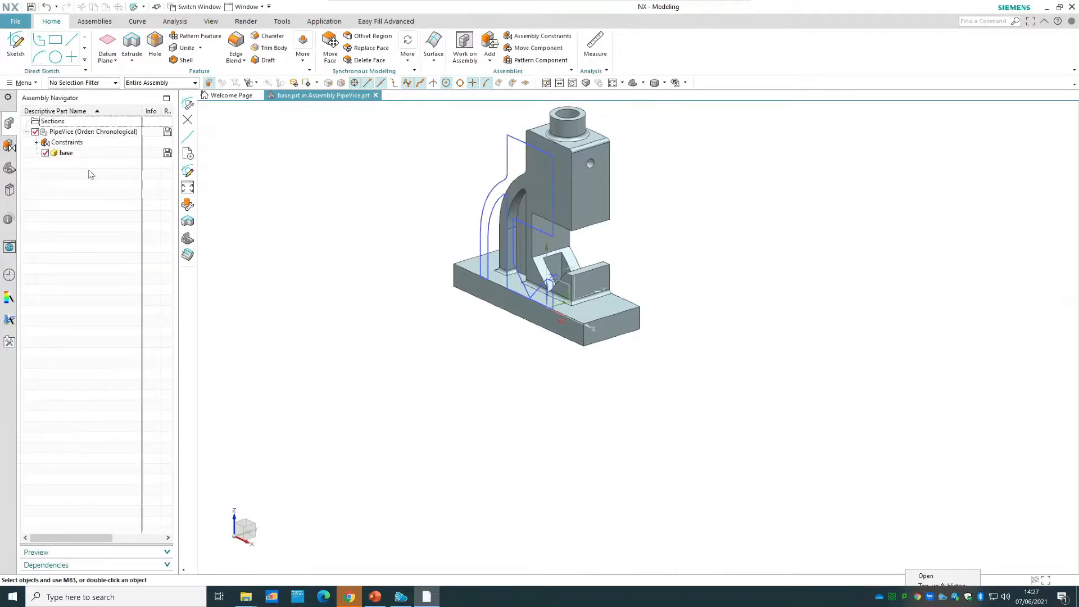
click(75, 131)
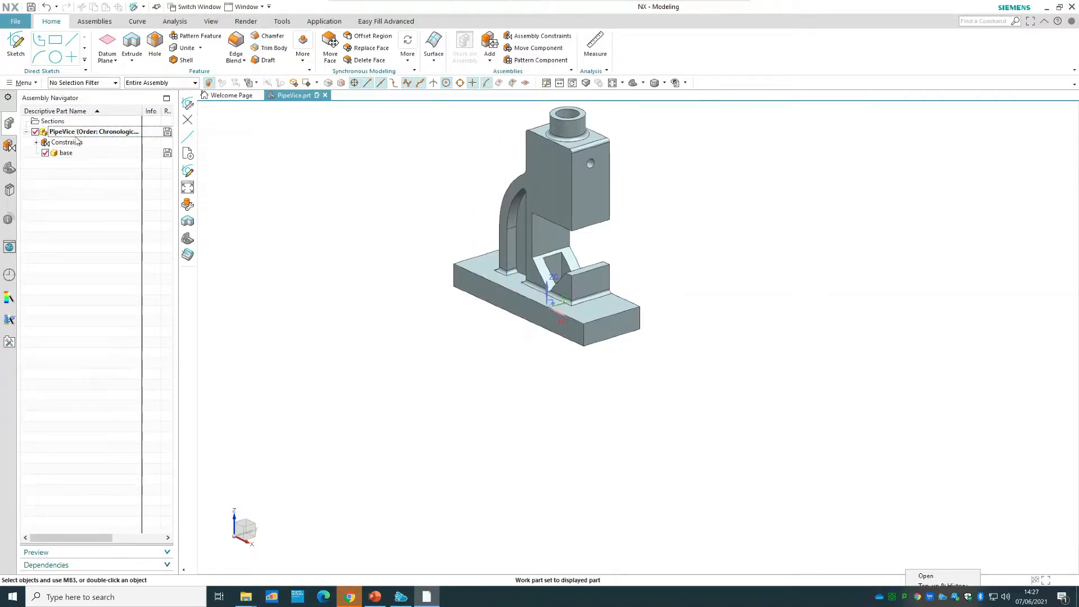
right_click(66, 152)
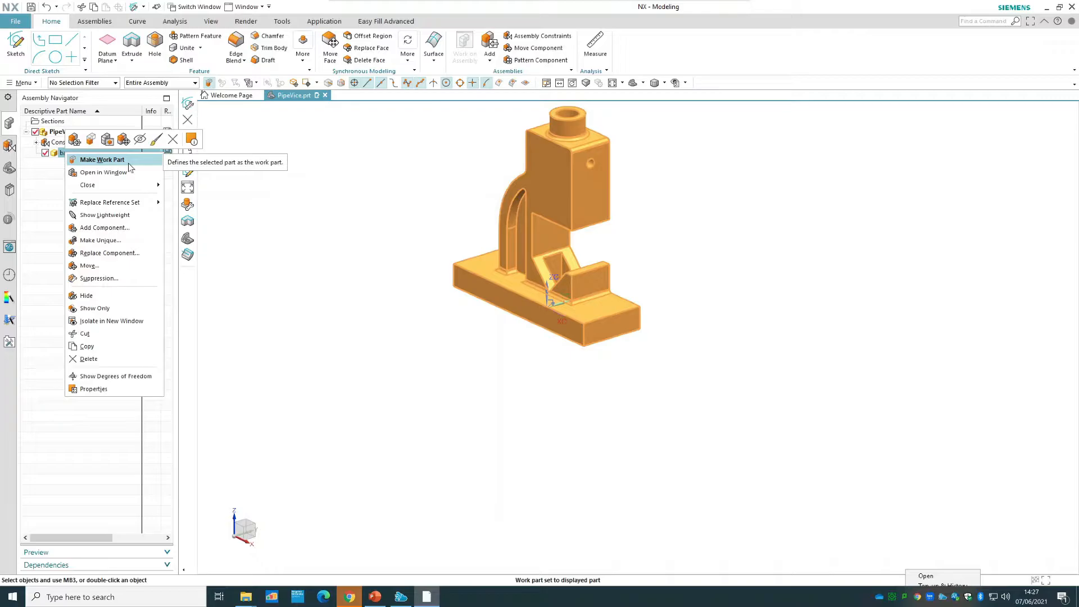
click(35, 173)
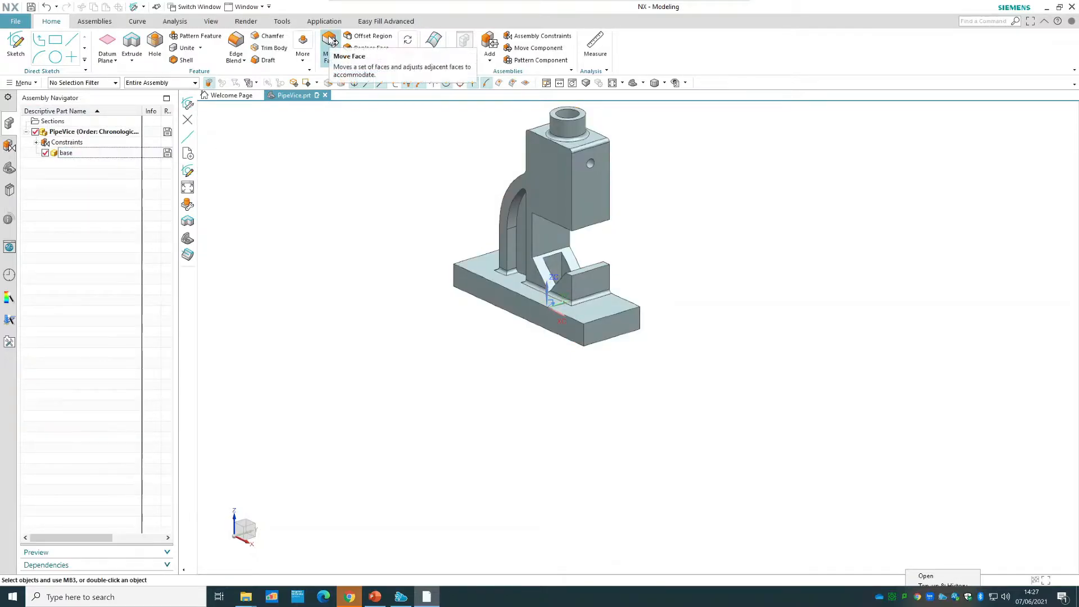
click(94, 23)
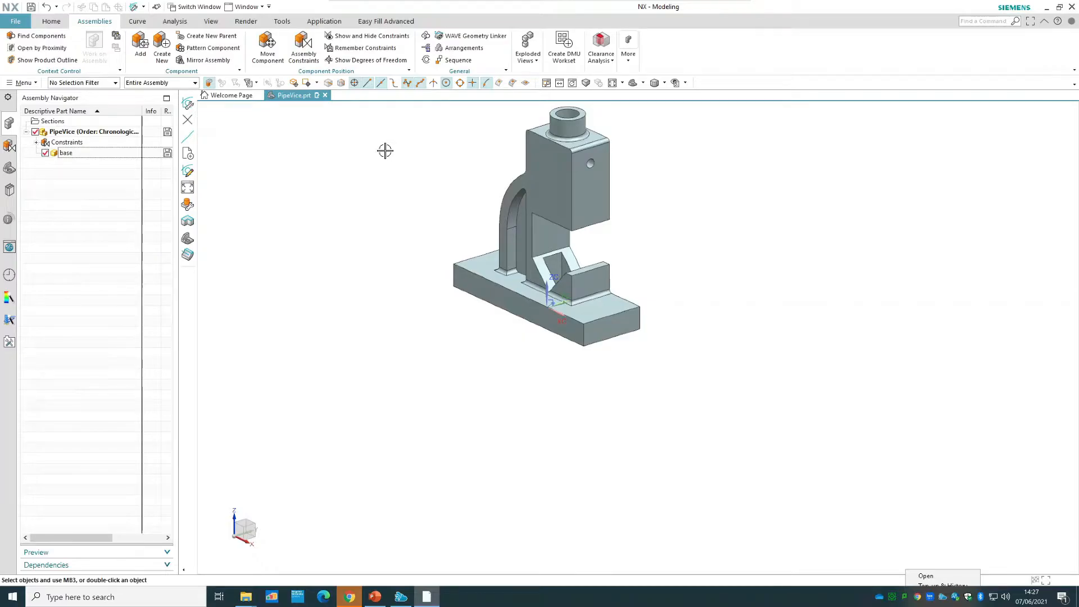
Load the screw part from the Vice Assembly folder as the next component to add.
click(337, 21)
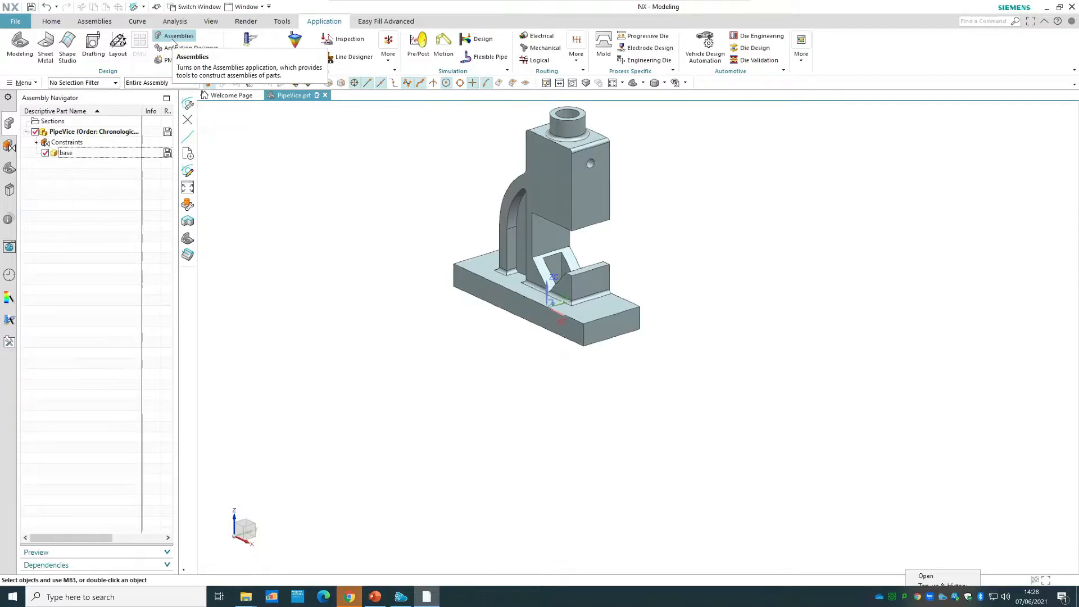
click(90, 22)
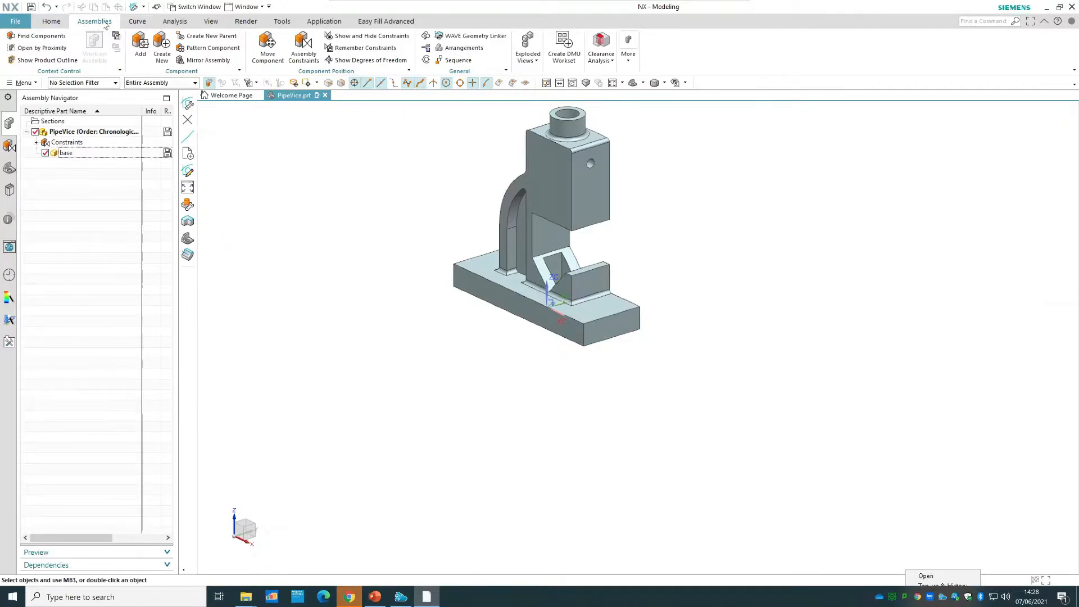
click(141, 48)
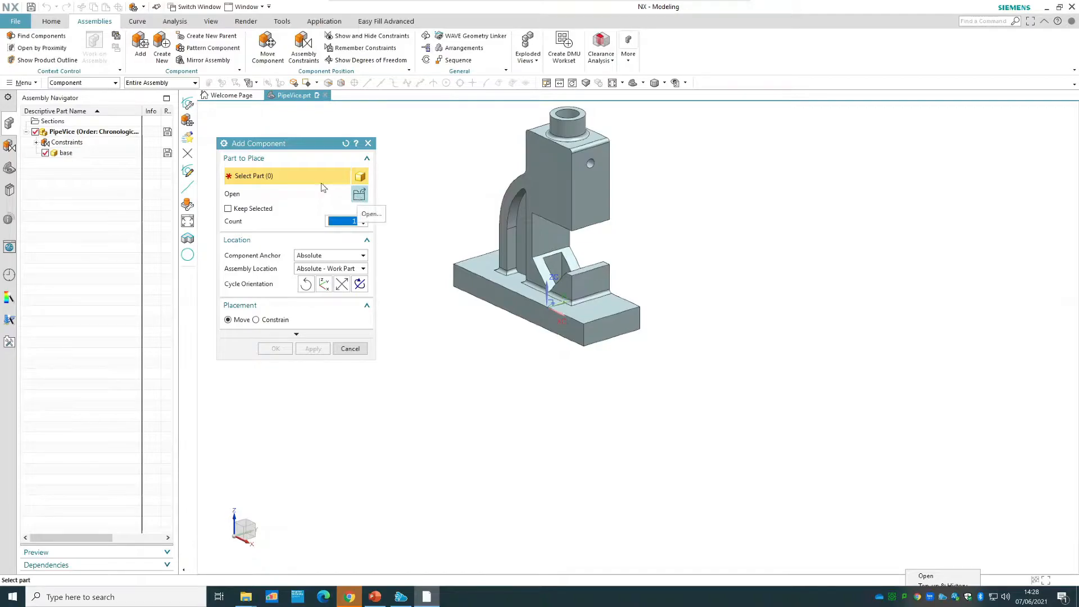
click(359, 194)
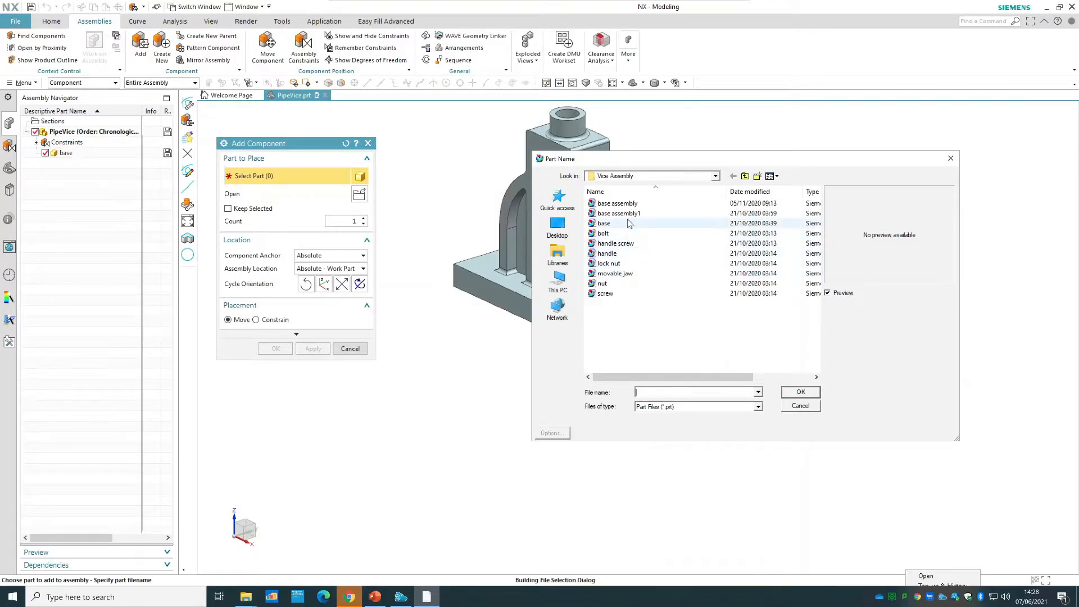
click(613, 291)
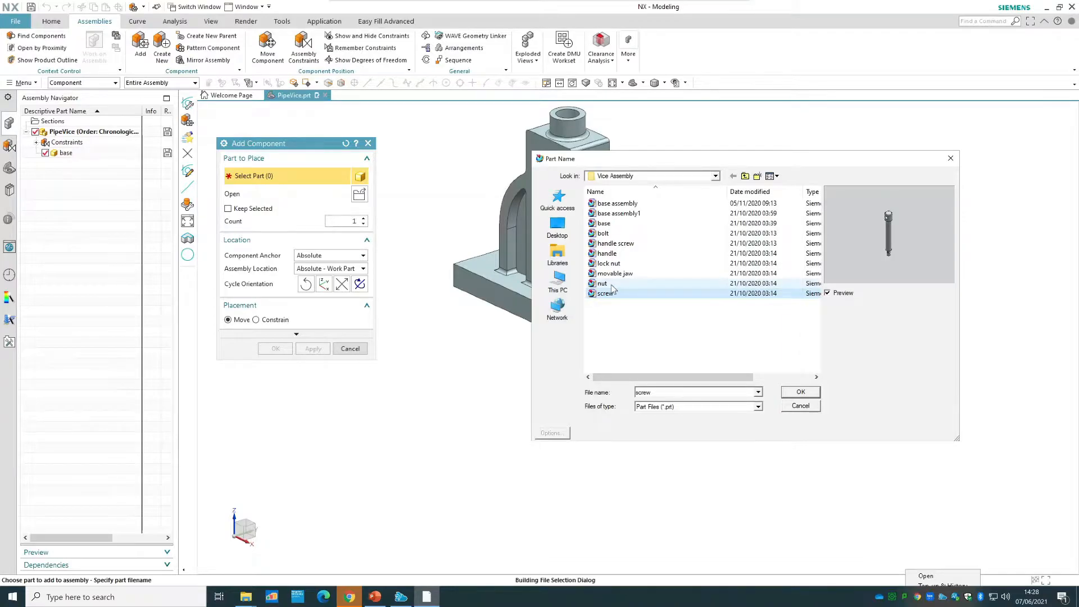
click(804, 392)
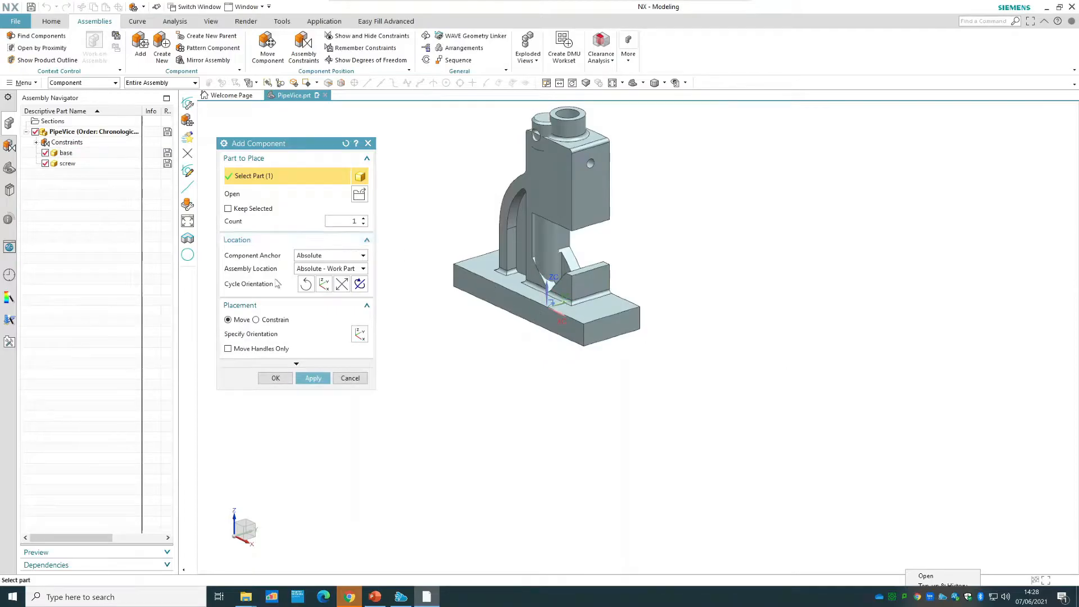
Set the assembly location to Snap, place the screw in free space beside the base, and add it with the Move placement.
click(330, 255)
click(323, 266)
click(331, 268)
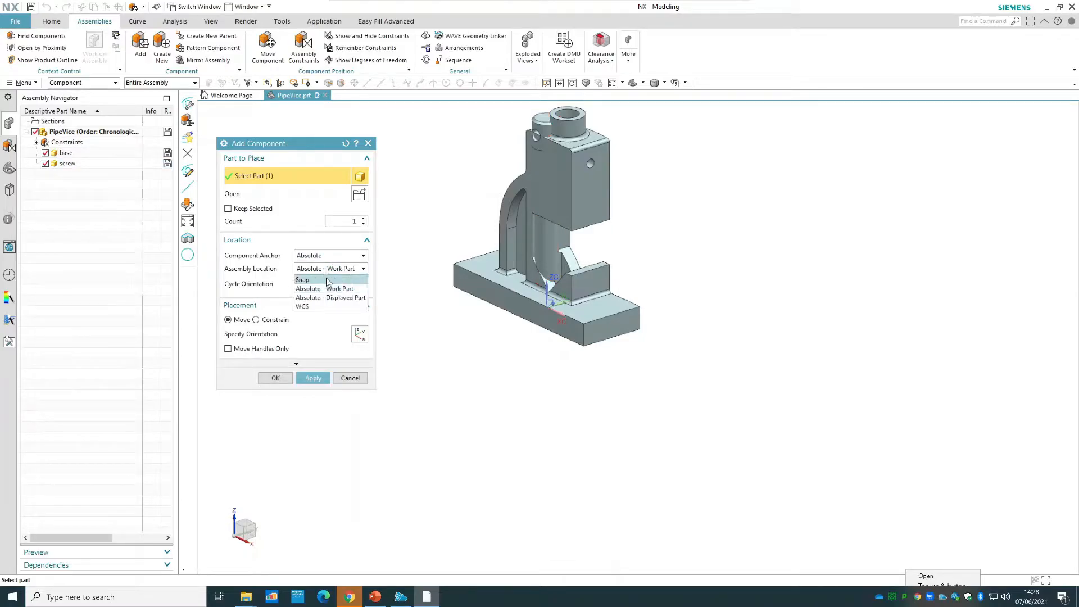
click(326, 278)
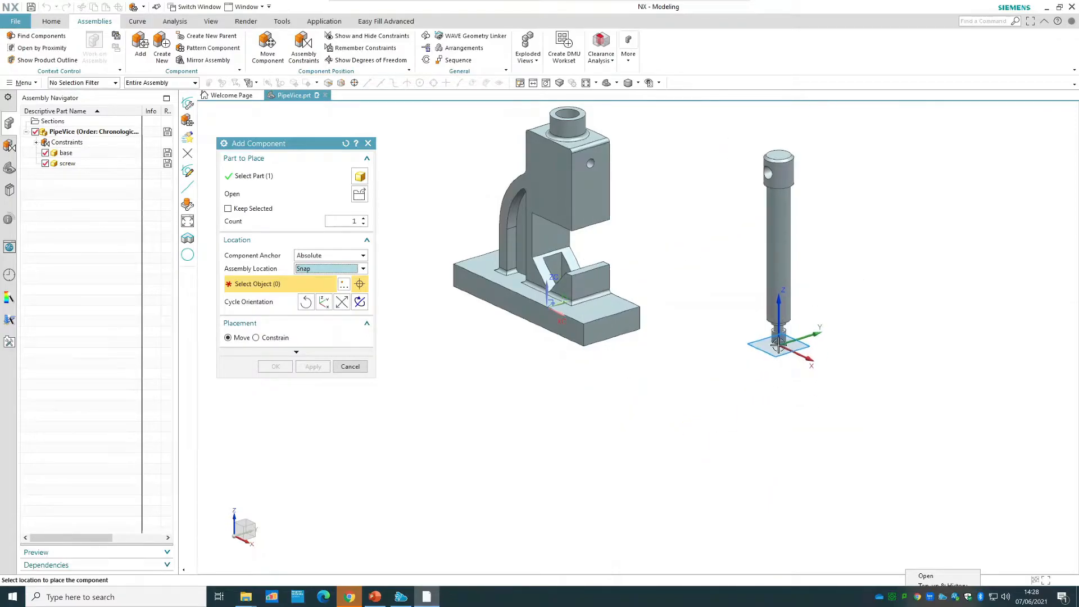
click(781, 359)
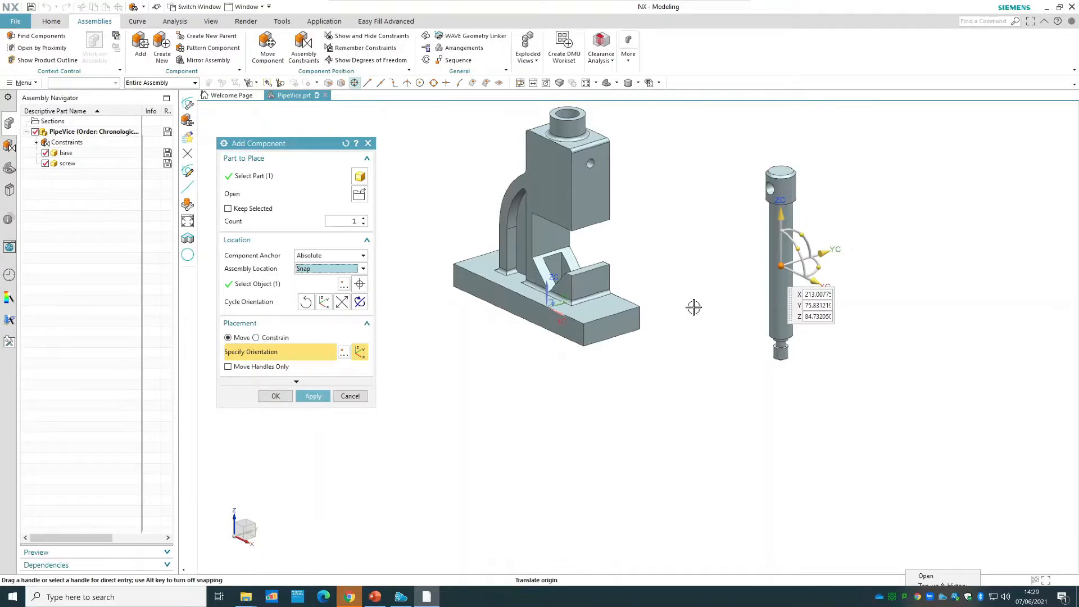
click(272, 337)
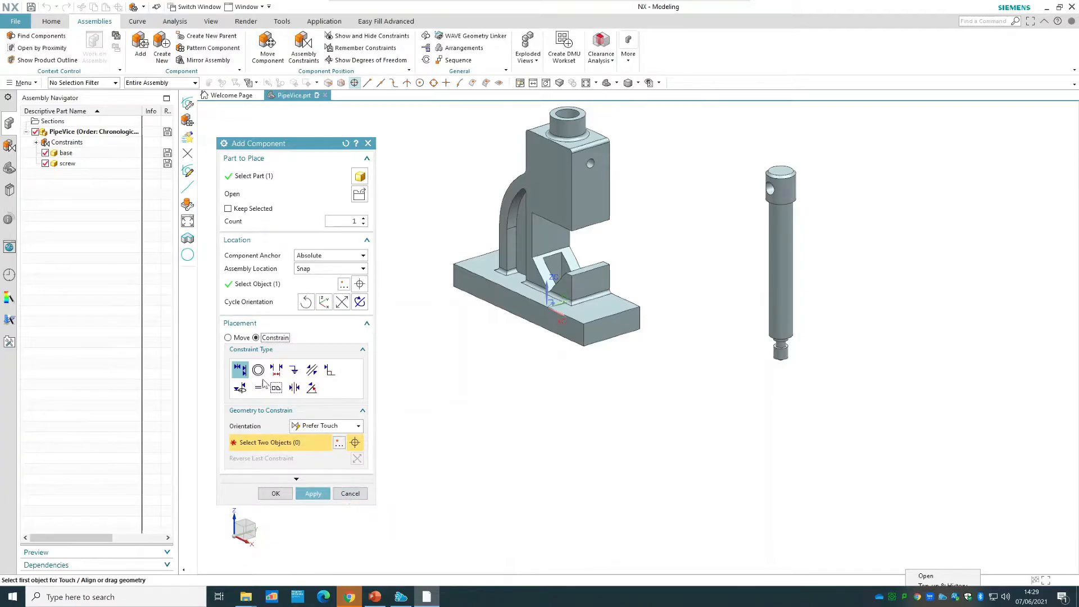
click(241, 338)
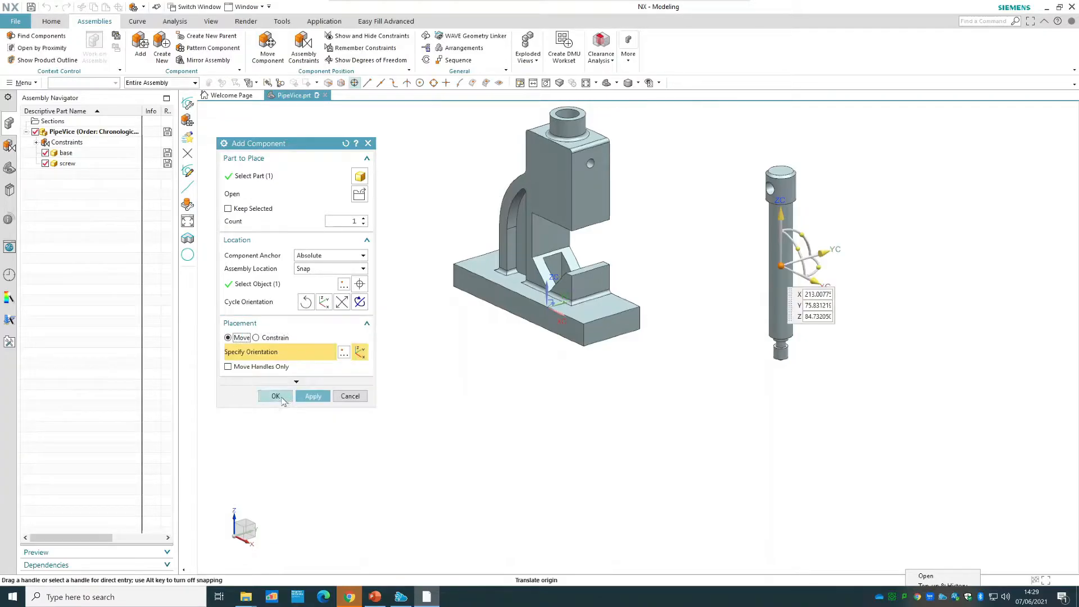
click(284, 394)
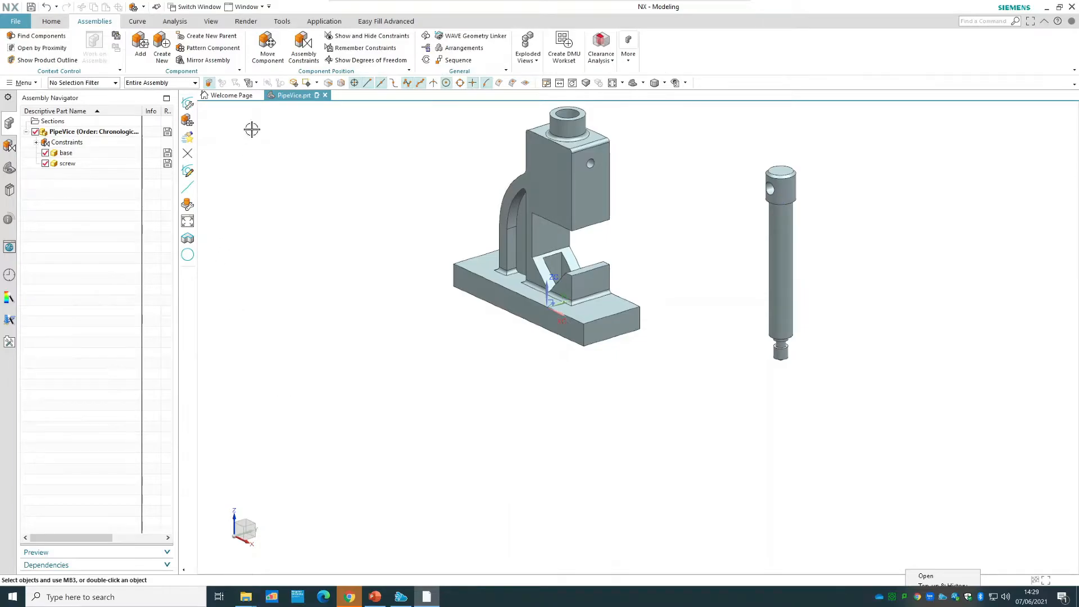
Start Assembly Constraints with Touch Align and examine the Infer Center/Axis and Prefer Touch orientation options, ending on Prefer Touch.
click(302, 47)
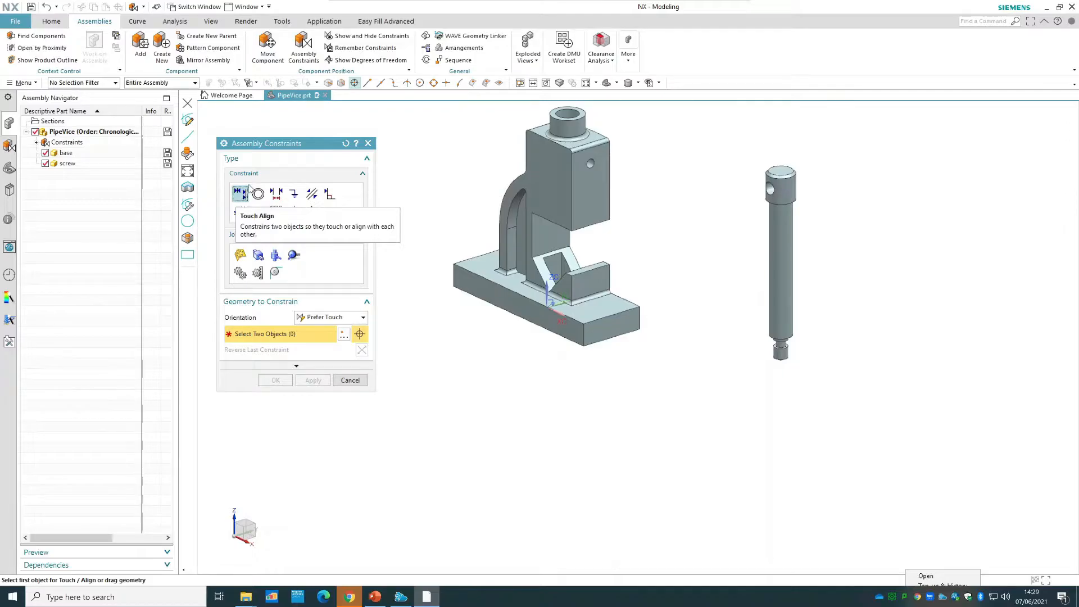
click(323, 318)
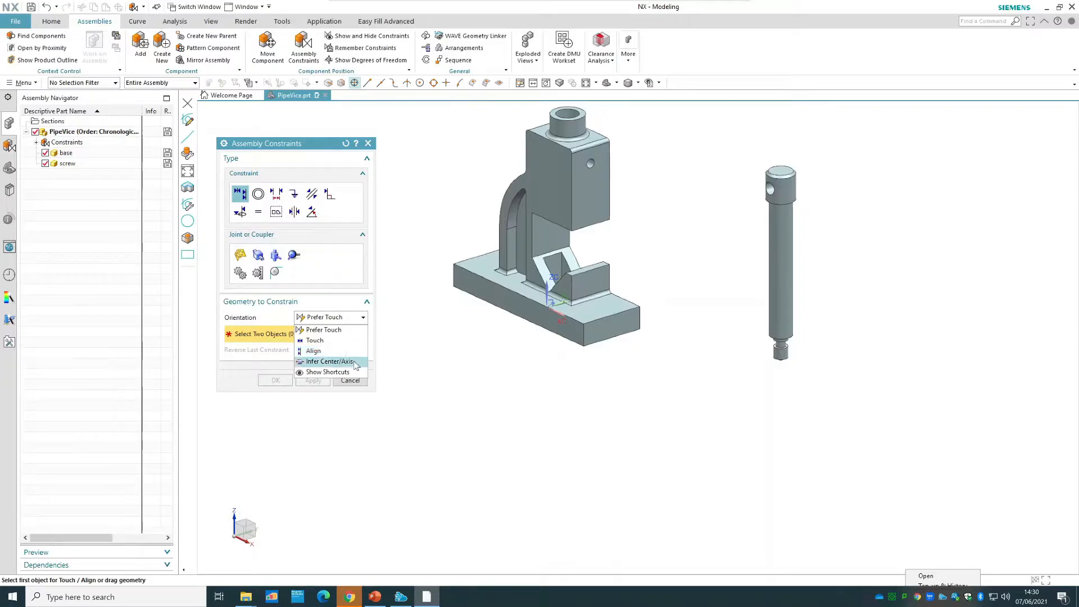
click(330, 362)
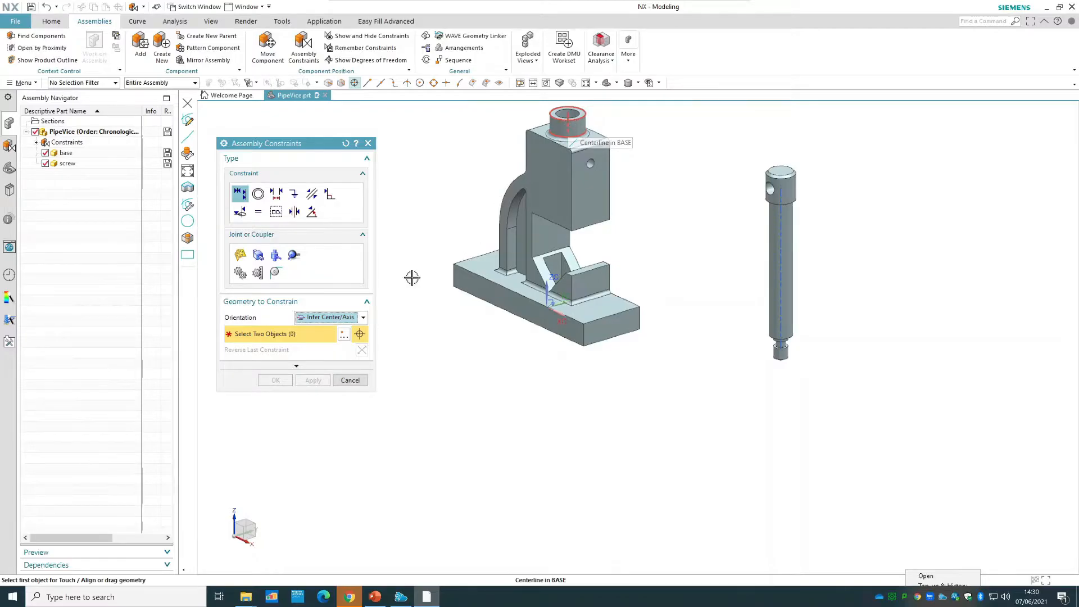
click(332, 317)
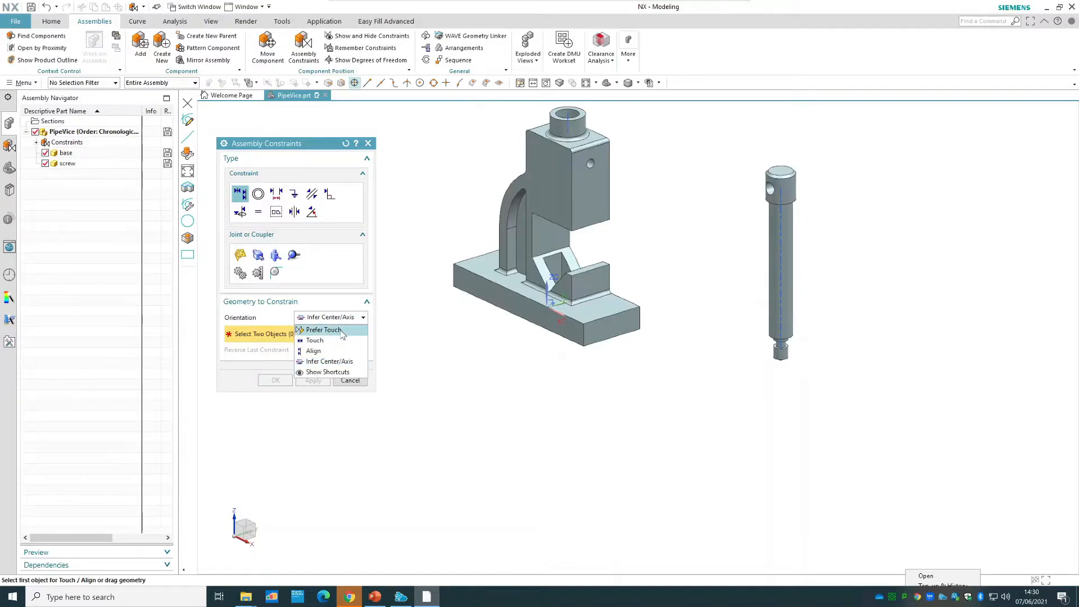
click(341, 331)
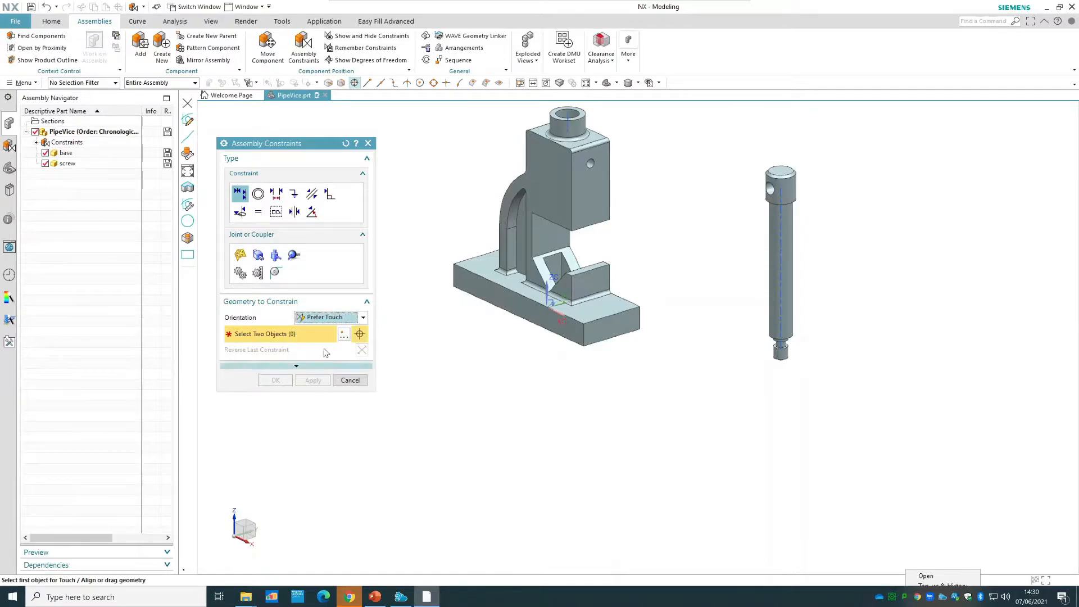
click(329, 318)
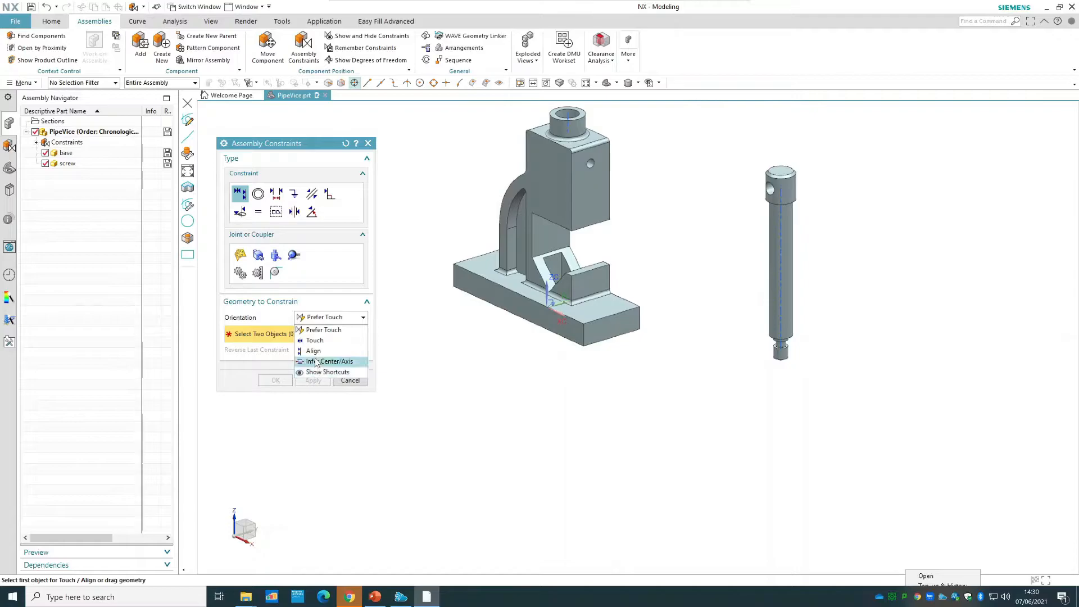
click(325, 330)
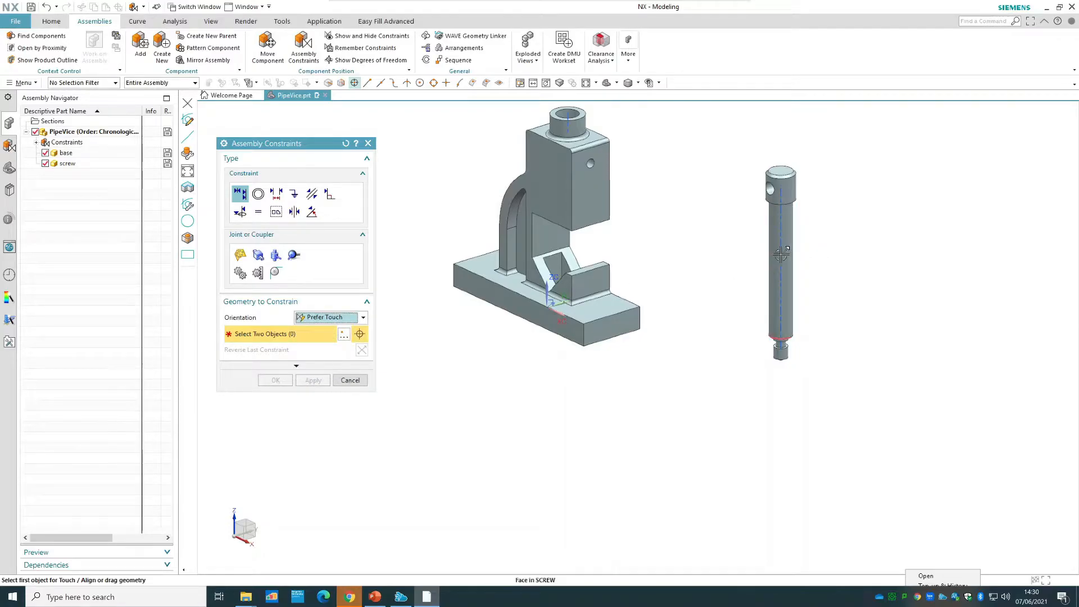
Try a Prefer Touch alignment between the screw's centerline and the centerline of the base's upper boss, and discard it.
click(779, 271)
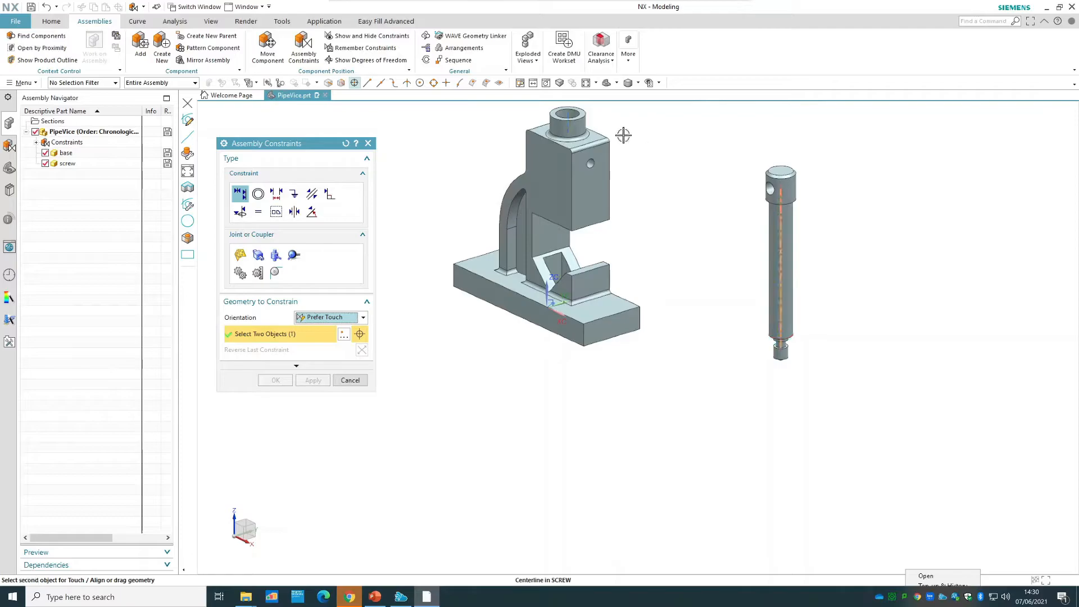
click(568, 125)
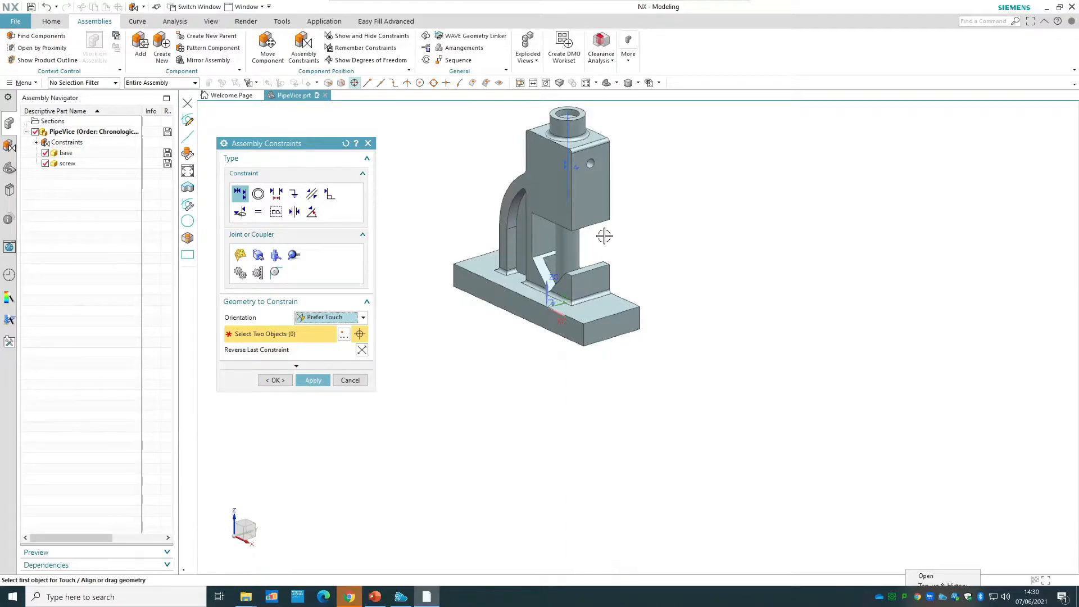
click(350, 381)
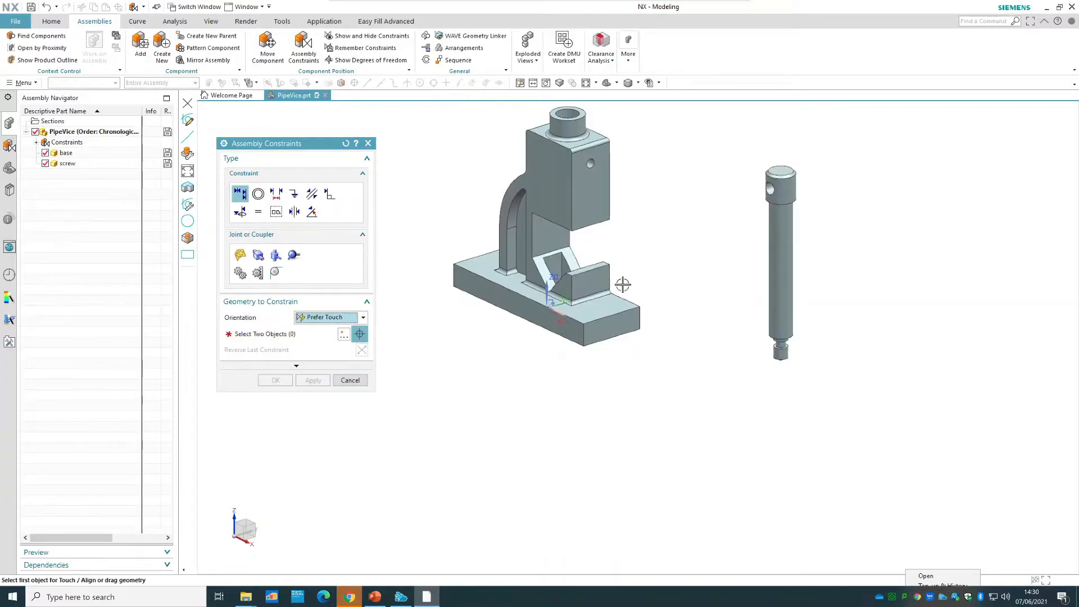
Try a Prefer Touch constraint between the screw's cylindrical shaft face and the base's bore face, and undo it.
click(329, 317)
click(321, 328)
click(309, 334)
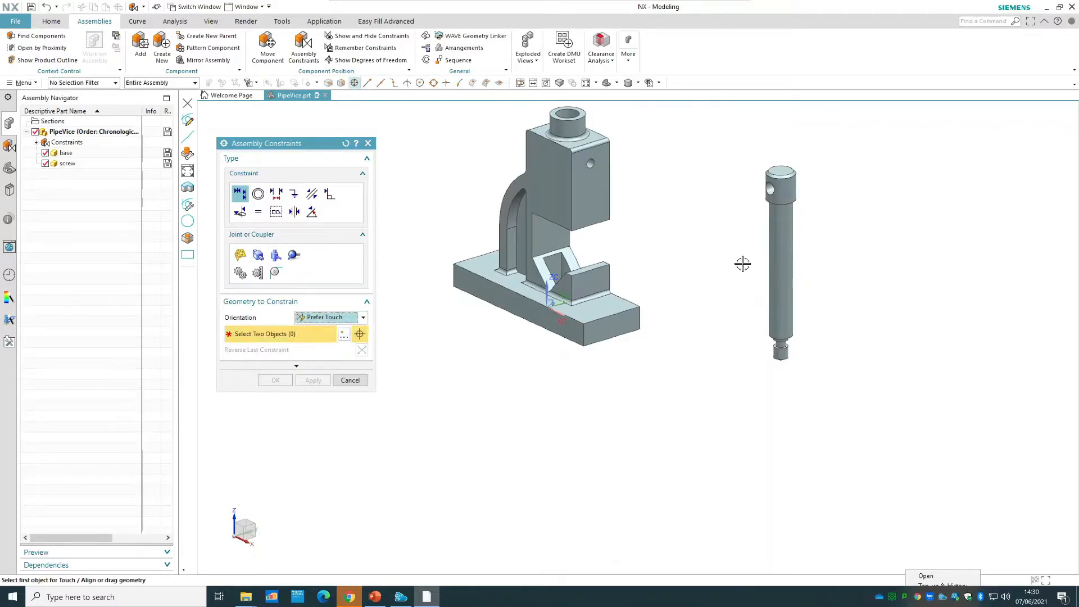
click(782, 266)
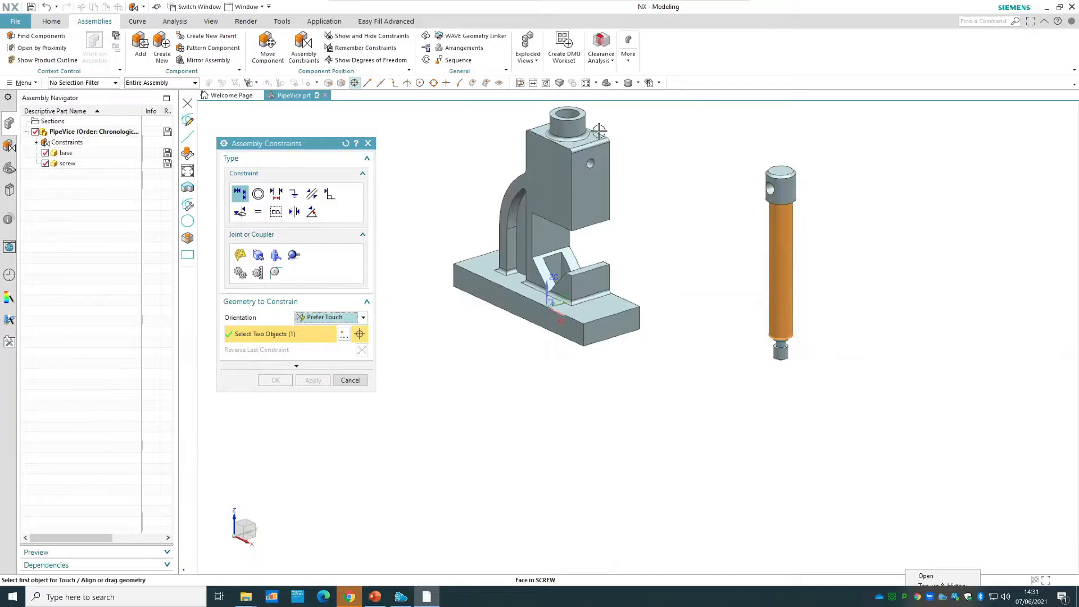
click(560, 113)
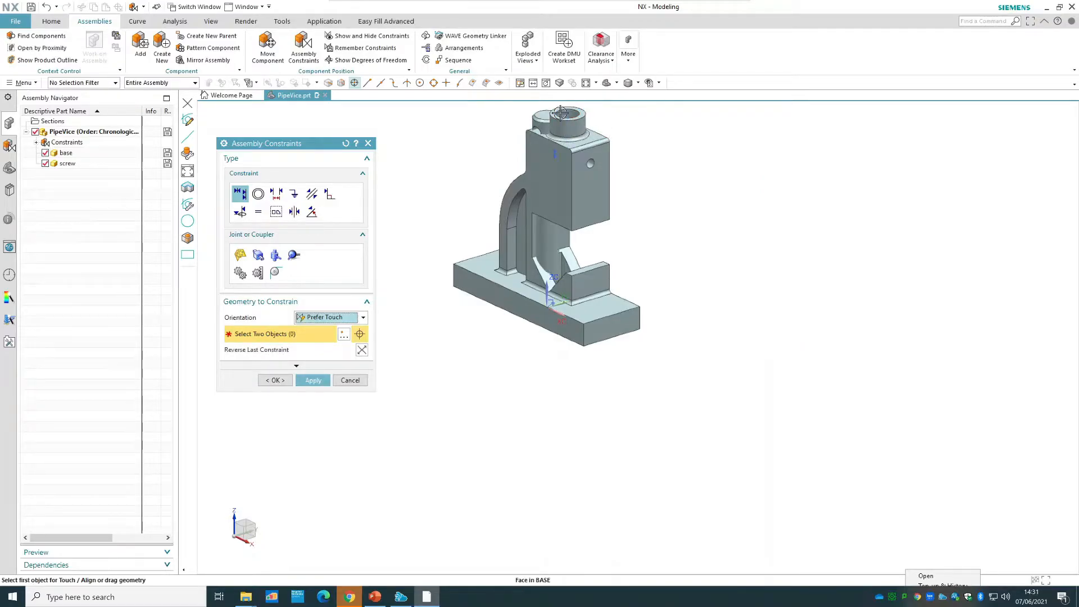
key(ctrl+z)
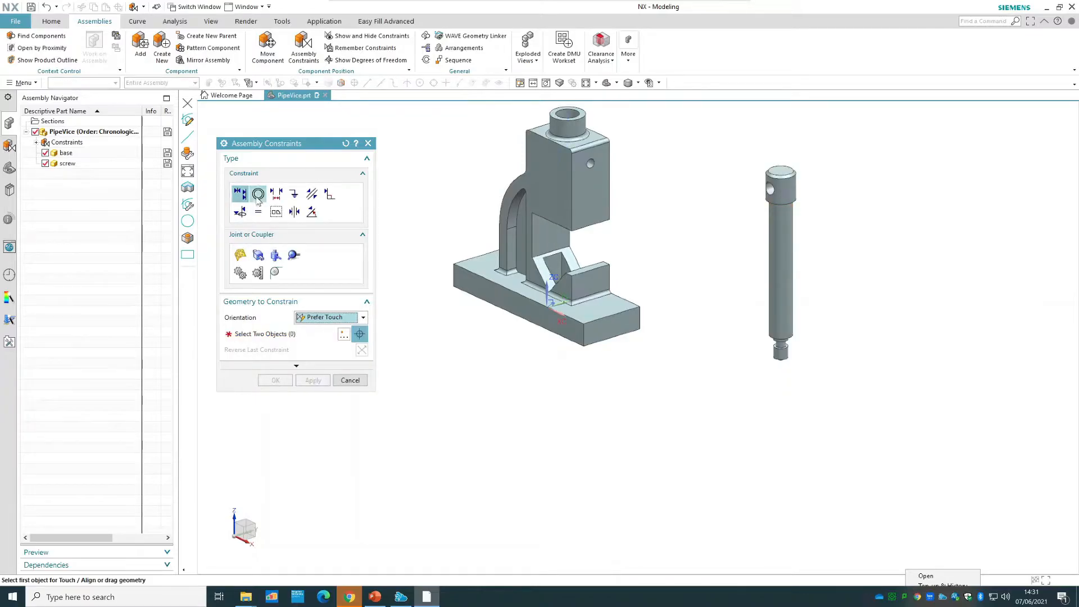
Examine the Concentric, Distance, Fix, Parallel, Perpendicular, Align/Lock, Fit and Bond constraint types in Assembly Constraints.
click(258, 197)
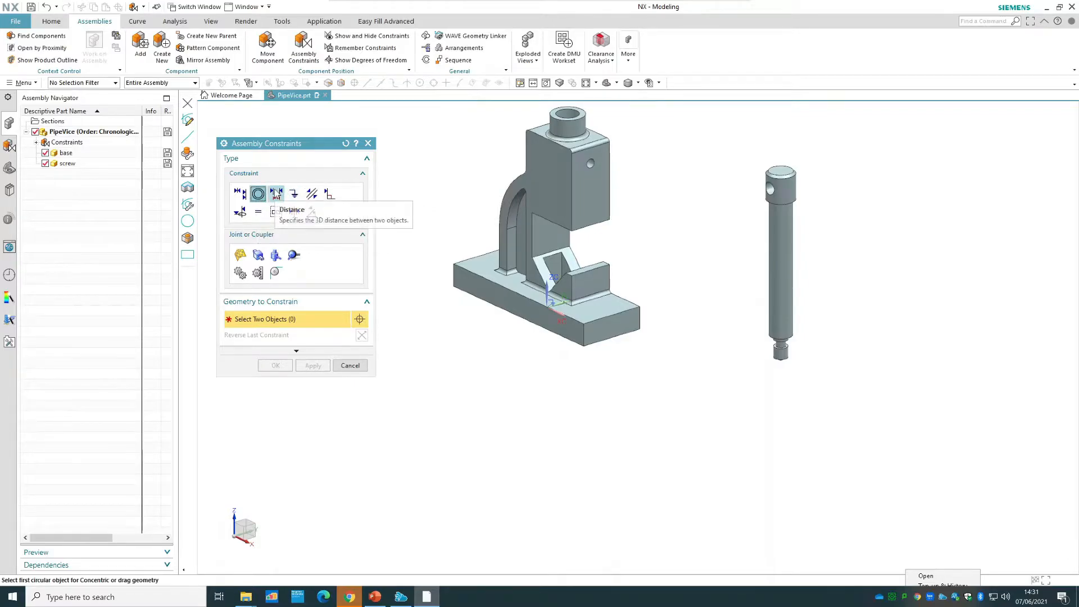
click(276, 194)
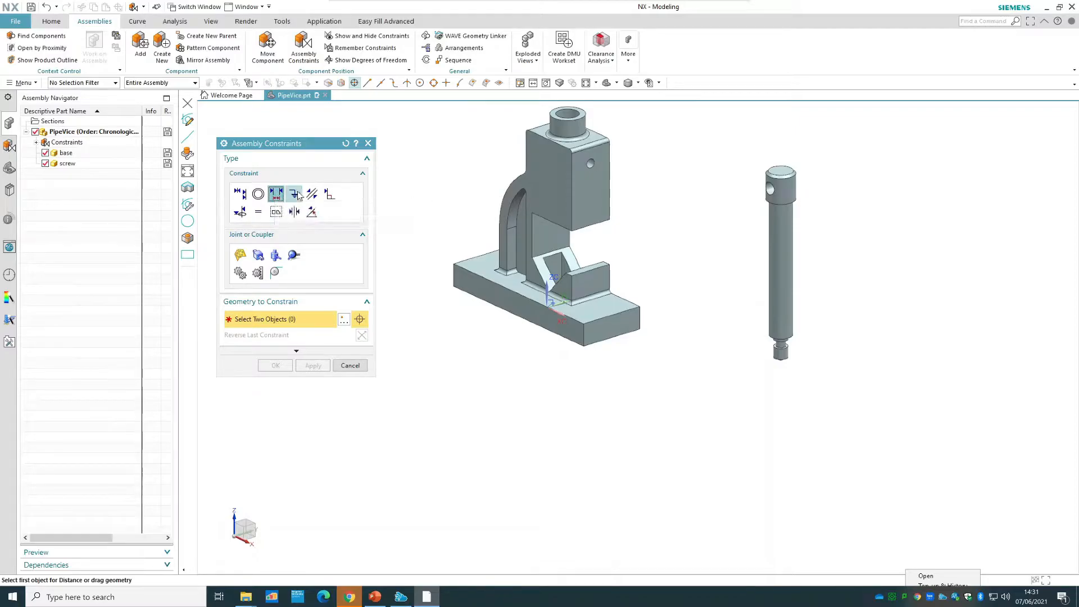
click(295, 194)
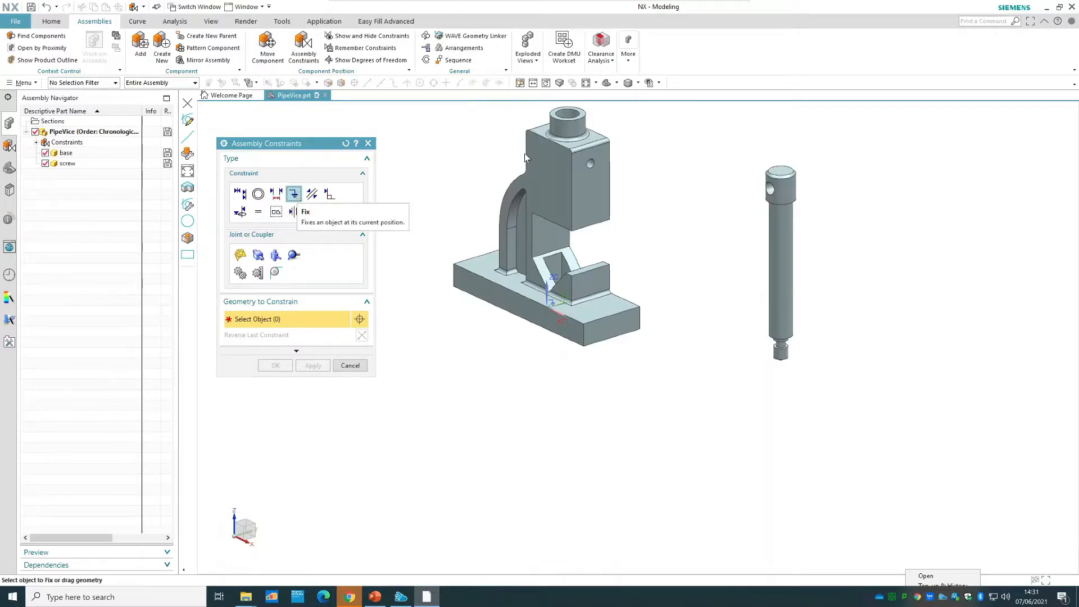
click(313, 197)
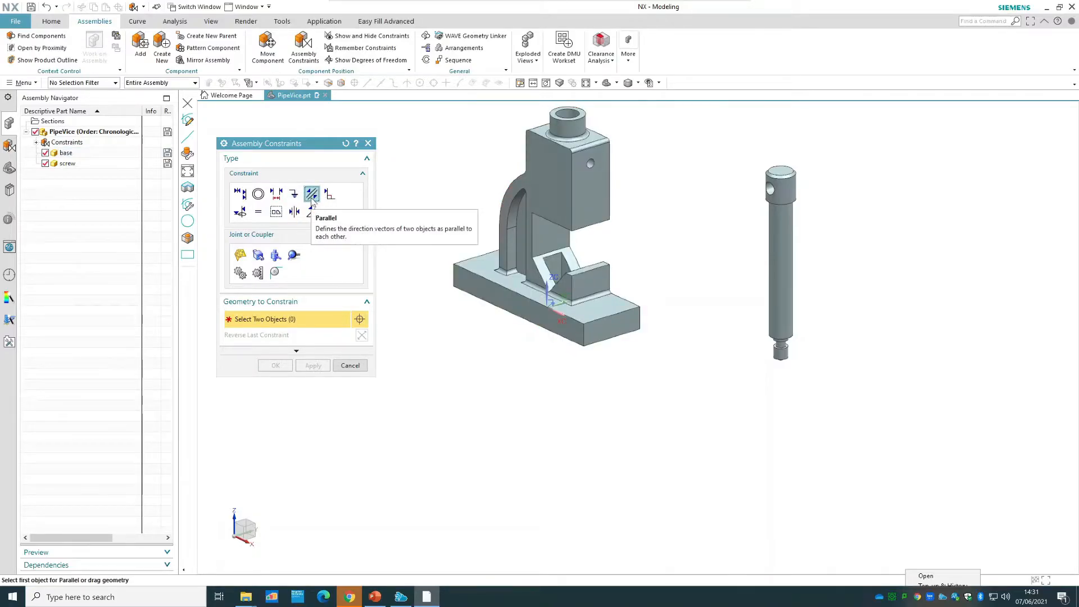
click(330, 194)
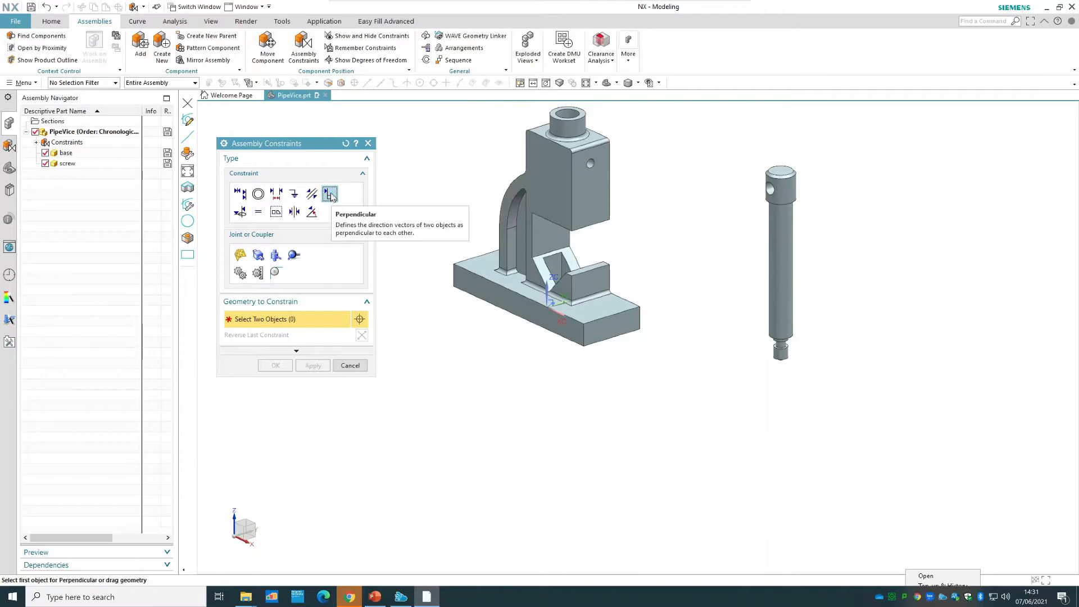
click(239, 212)
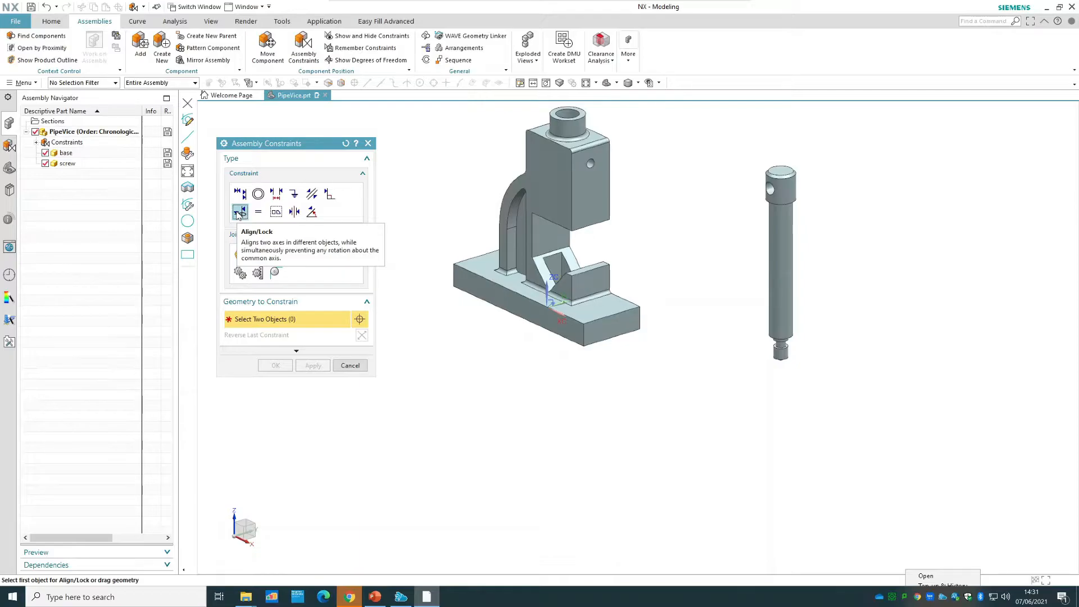
click(239, 212)
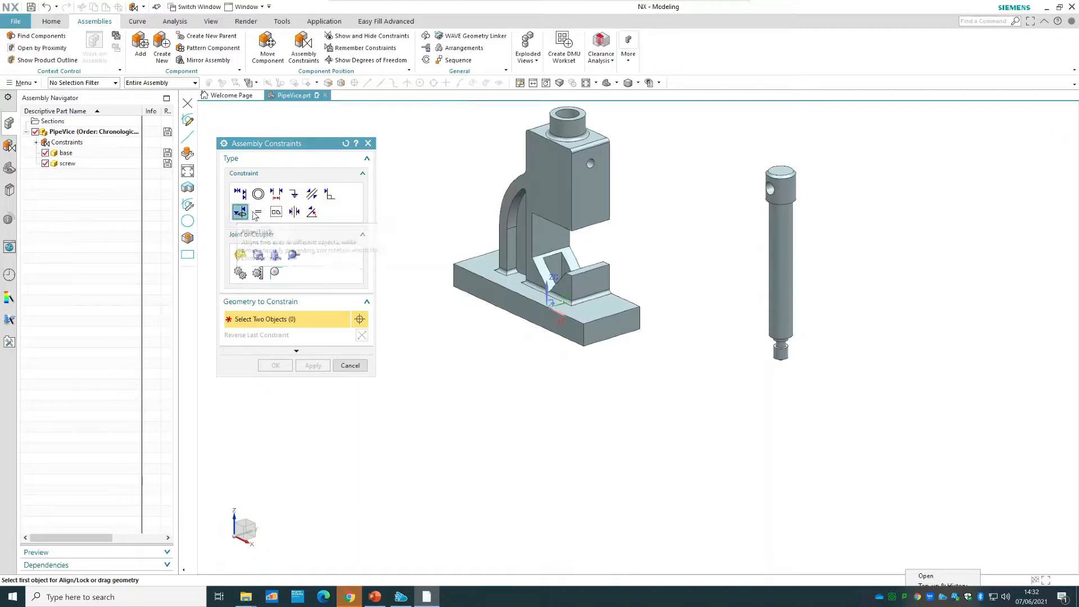
click(258, 212)
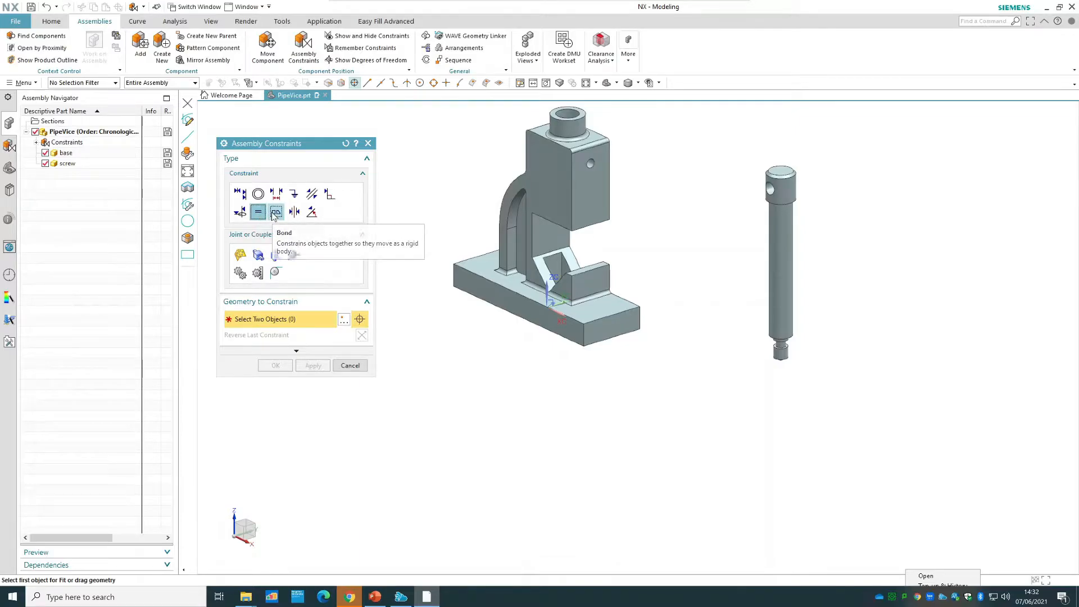
click(275, 212)
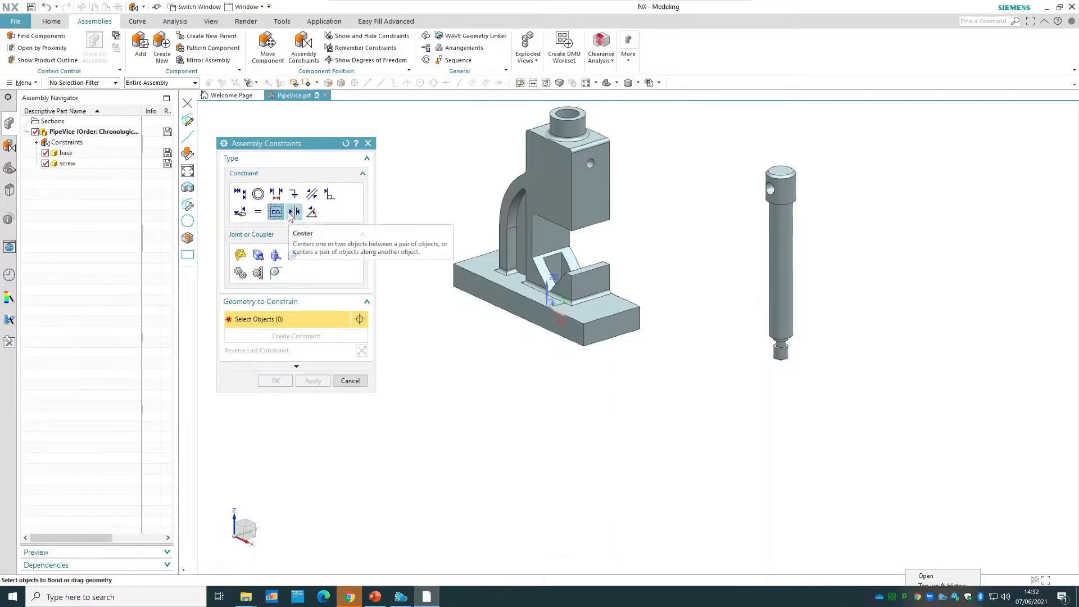
Examine the Center constraint's 1 to 2, 2 to 1 and 2 to 2 subtypes, ending on the Angle constraint type.
click(291, 217)
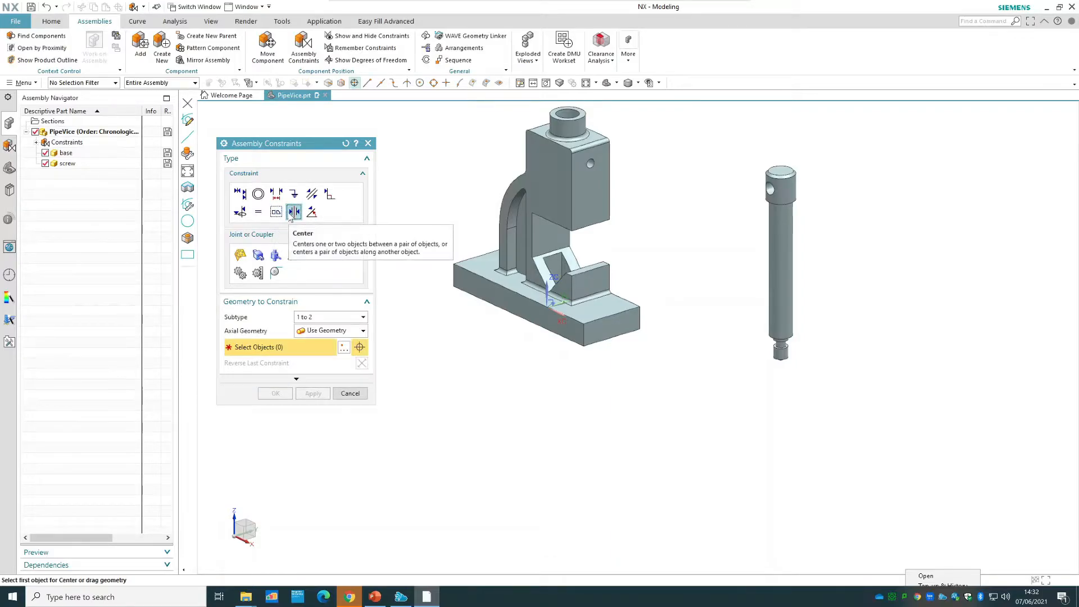
click(325, 318)
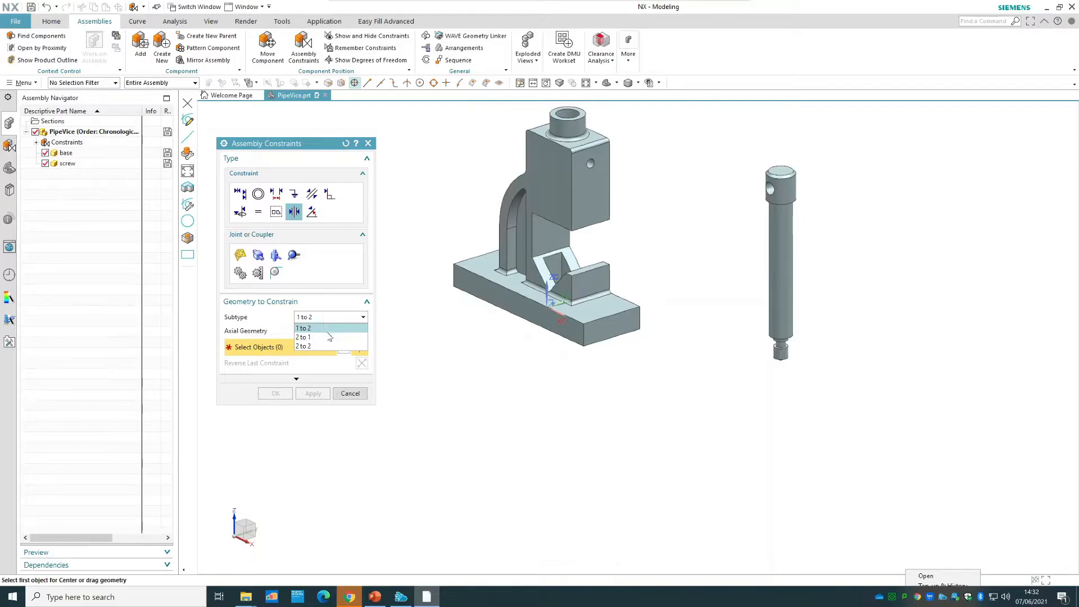
click(326, 337)
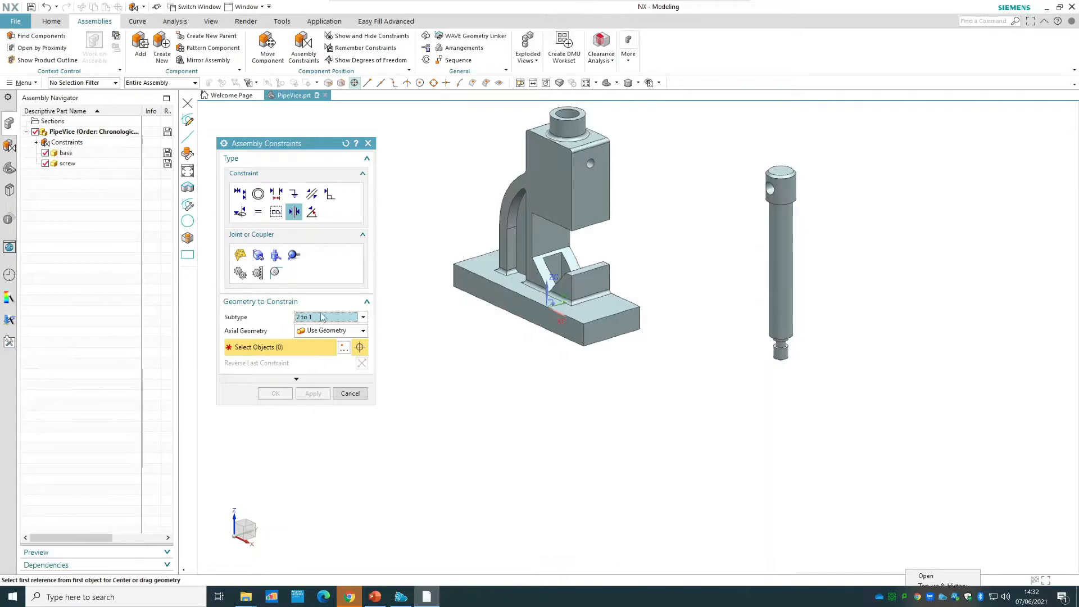
click(325, 317)
click(319, 347)
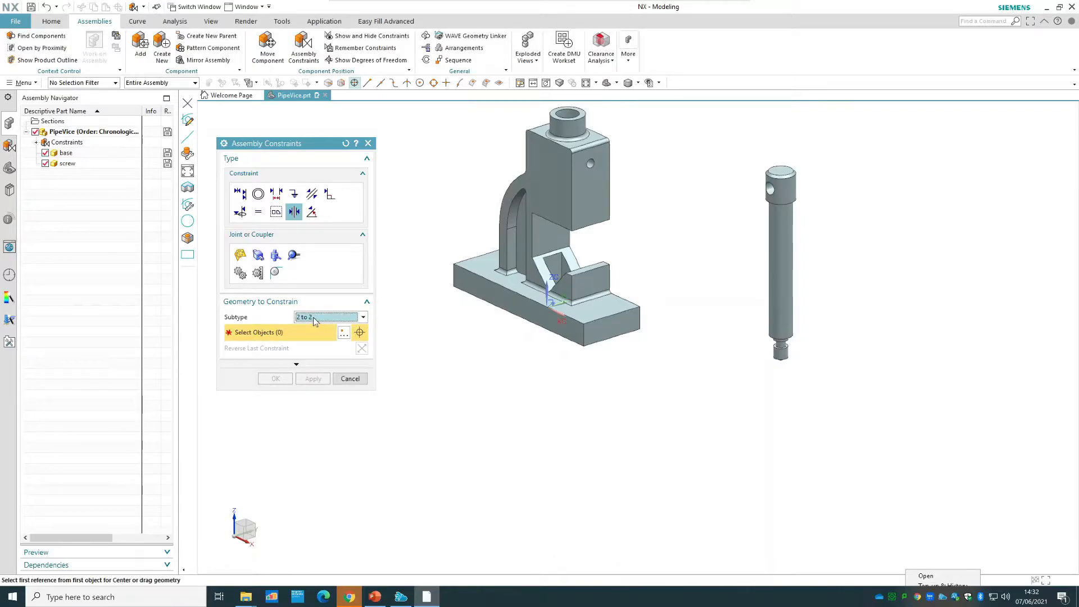
click(312, 212)
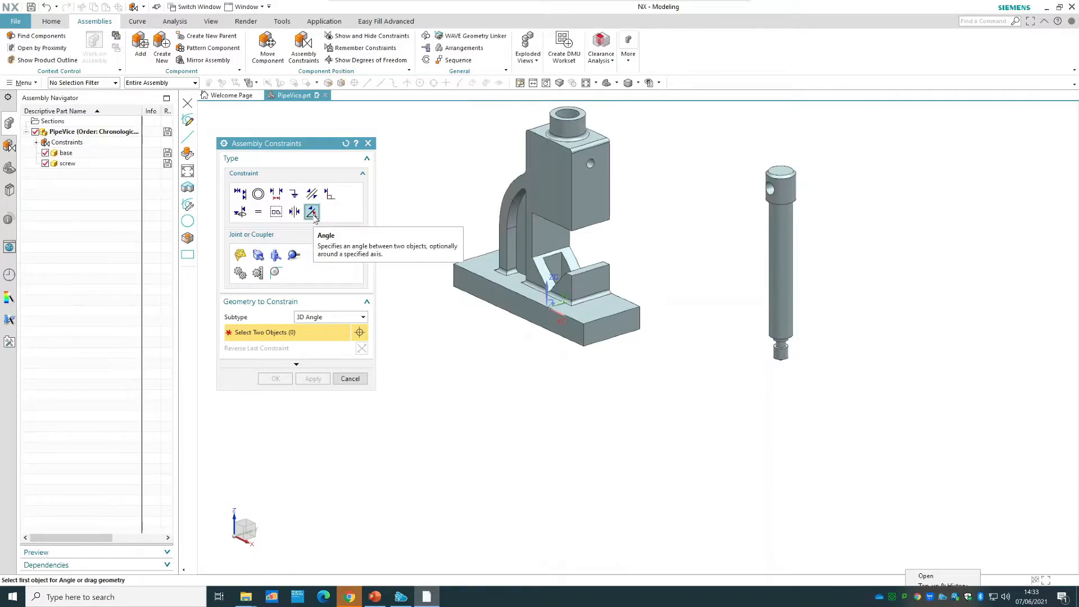
Switch to PowerPoint and review the assembly constraint slides, including Touch Align on slide 11 and Bond and Fit on slide 20.
click(380, 600)
scroll(137, 248, up, 1)
scroll(137, 248, up, 1)
drag(173, 251, 175, 200)
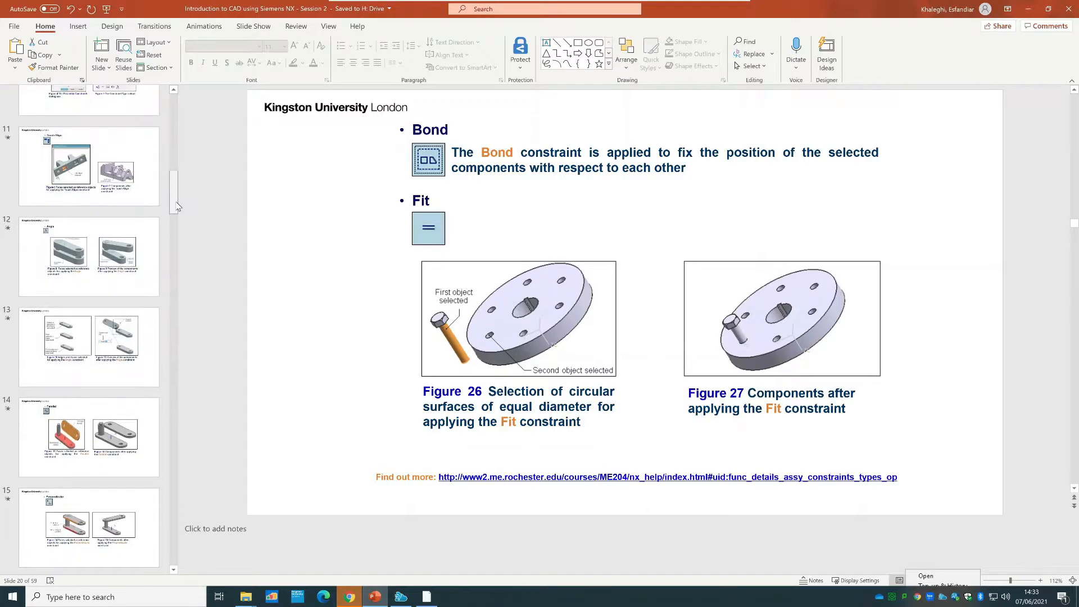
click(128, 239)
click(105, 339)
click(110, 184)
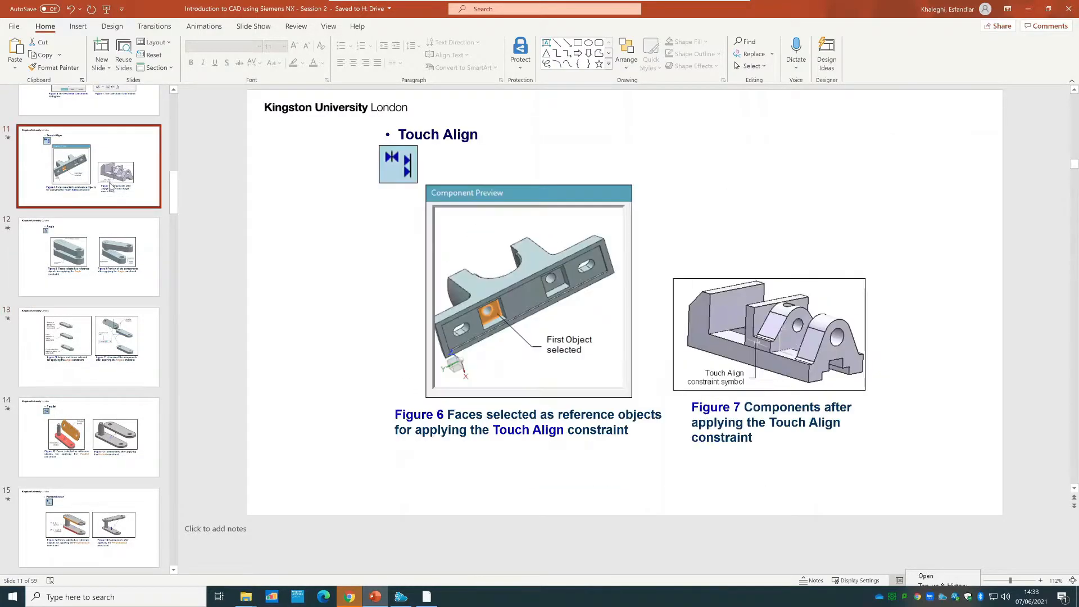
scroll(114, 299, down, 5)
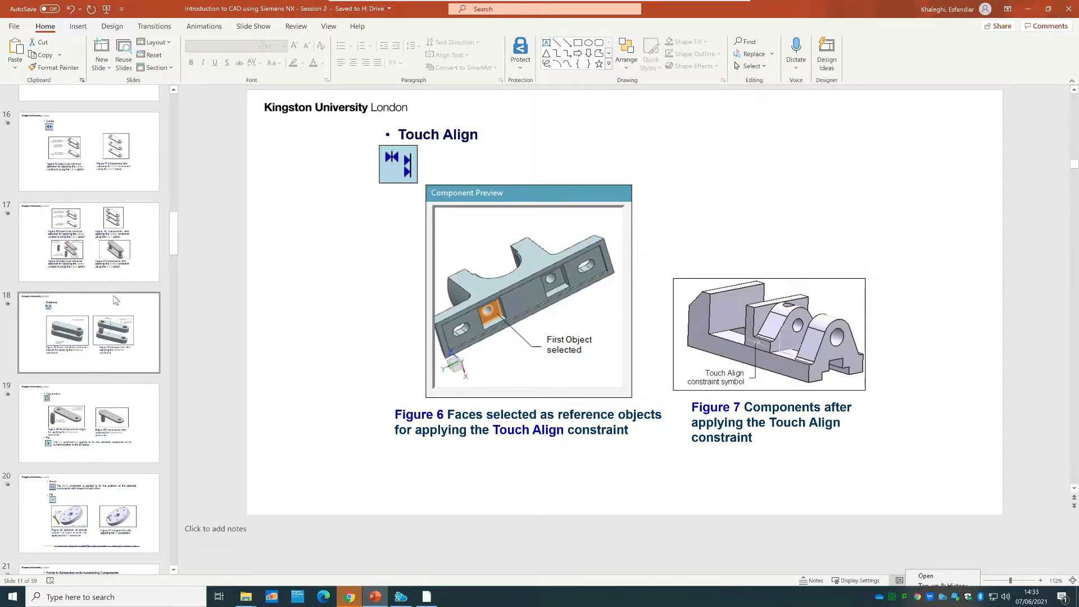
scroll(112, 295, down, 1)
click(95, 403)
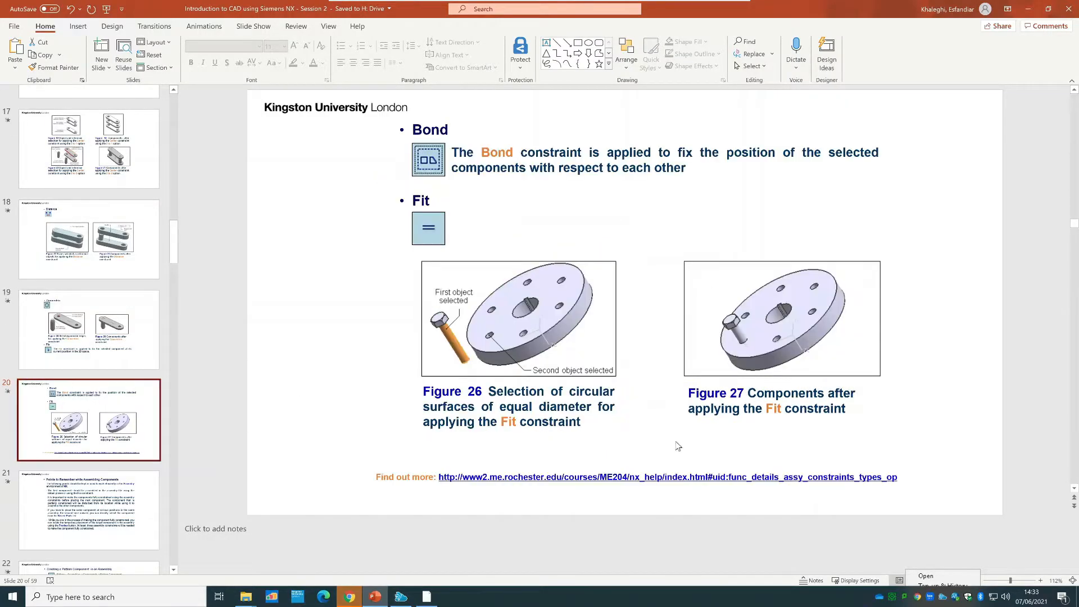
View the linked Siemens help page on assembly constraint types in Chrome, and return to NX to cancel Assembly Constraints.
click(517, 477)
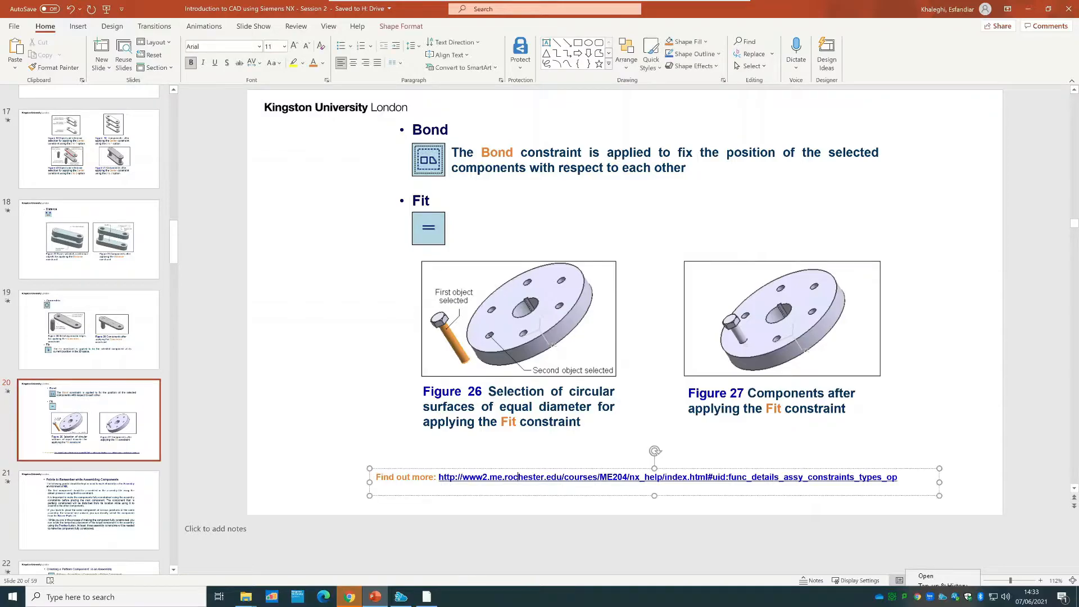
click(349, 595)
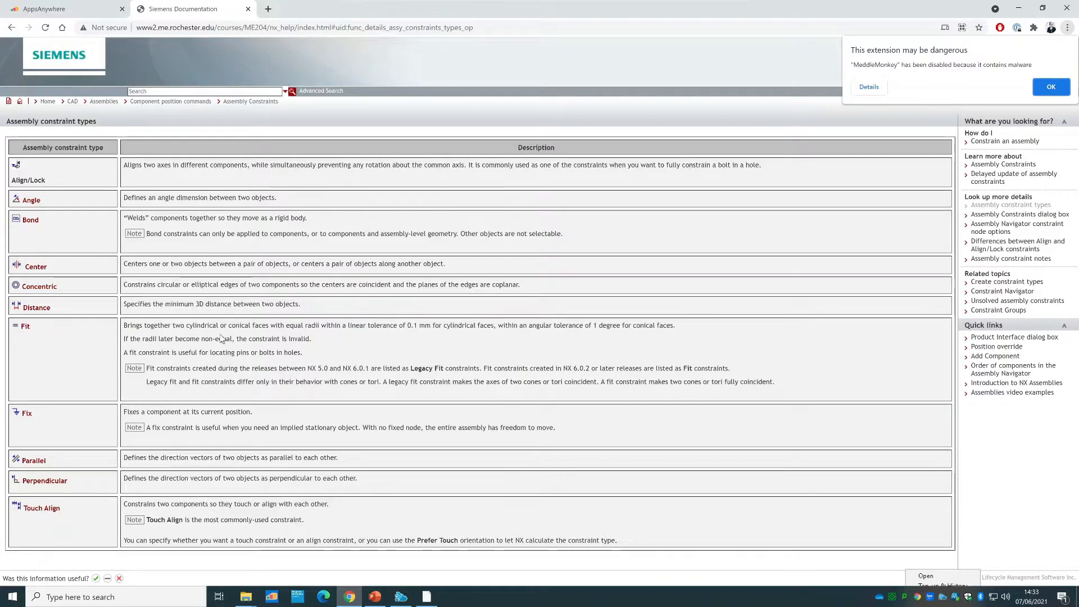
click(426, 596)
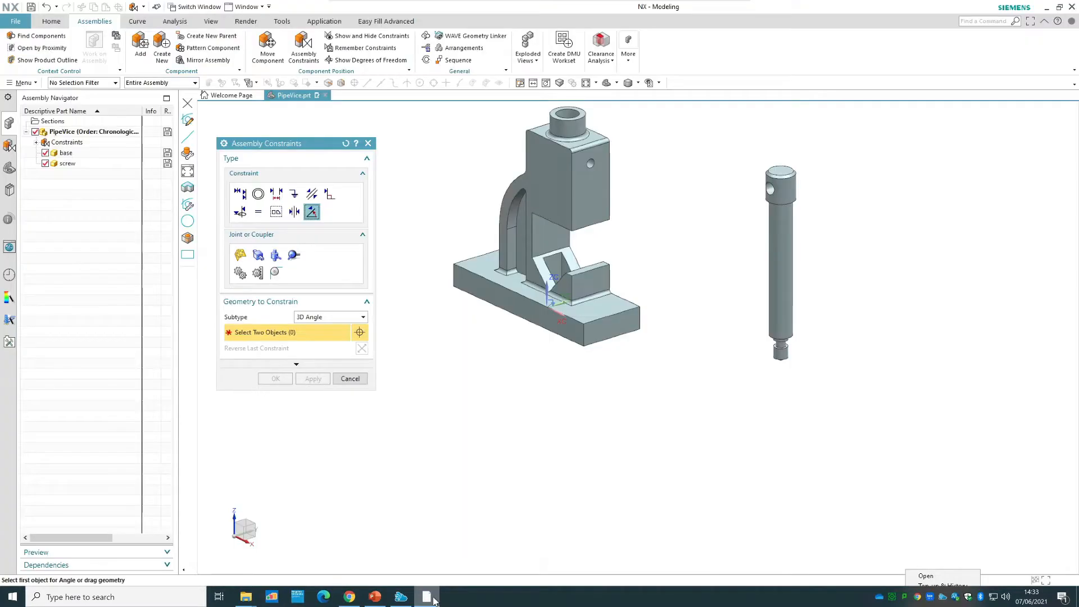
click(350, 379)
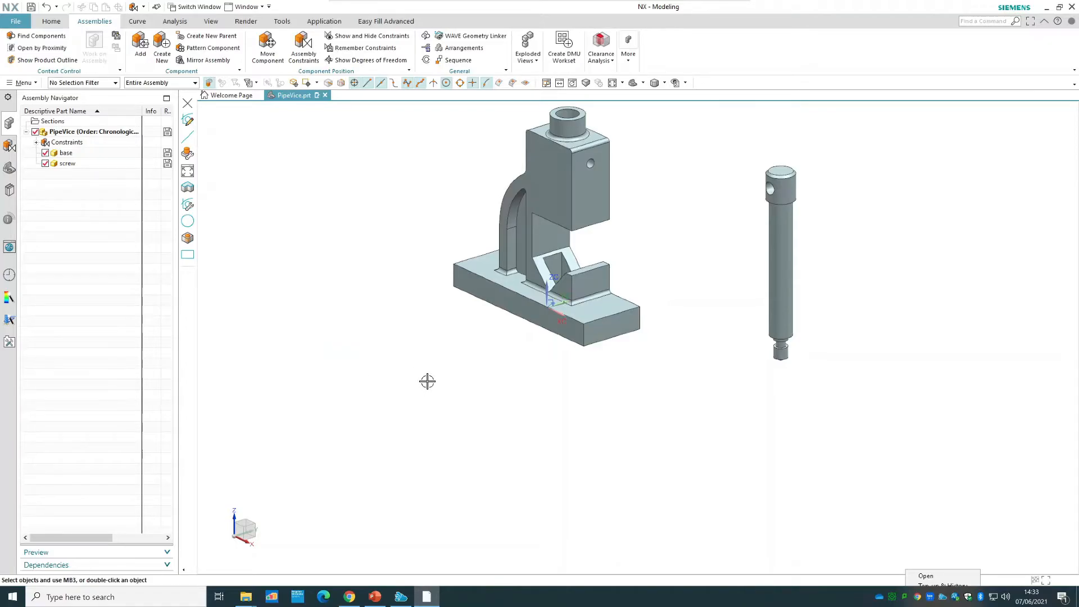
Delete the screw component from the PipeVice assembly.
click(75, 167)
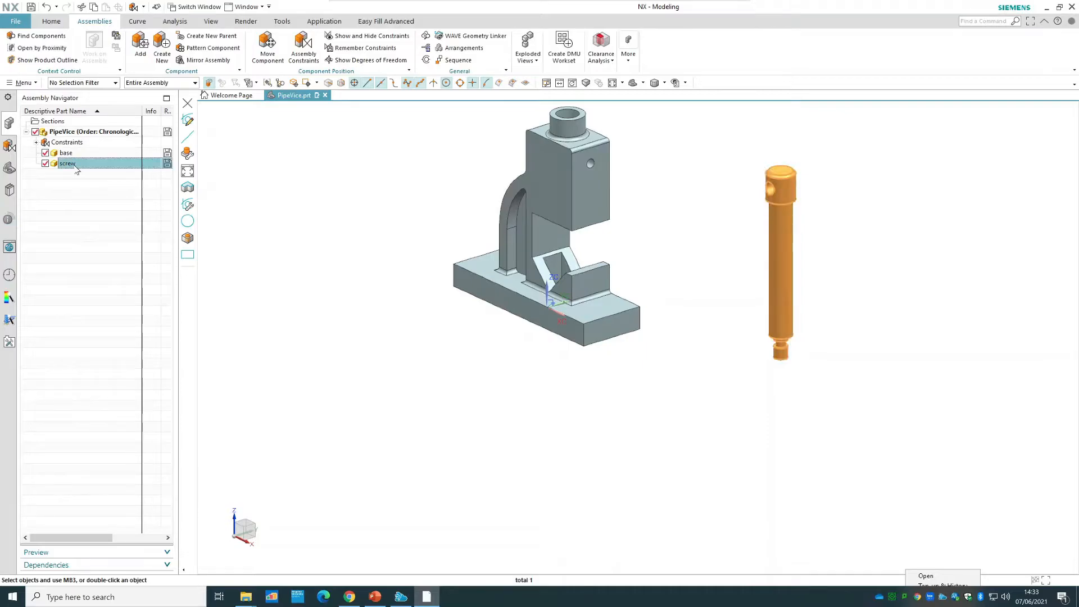
right_click(77, 167)
click(110, 368)
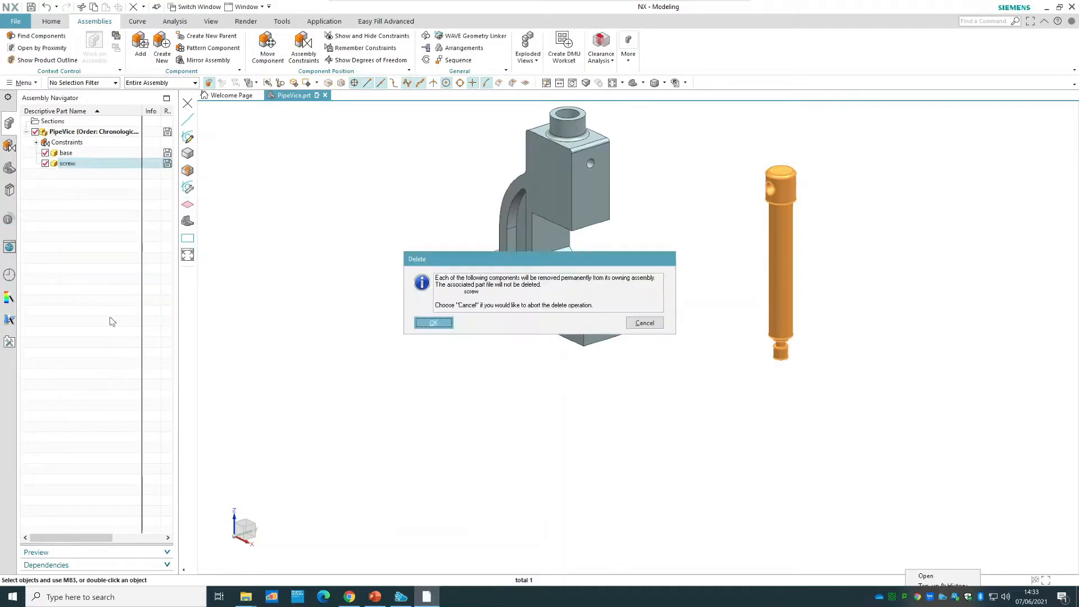
click(433, 323)
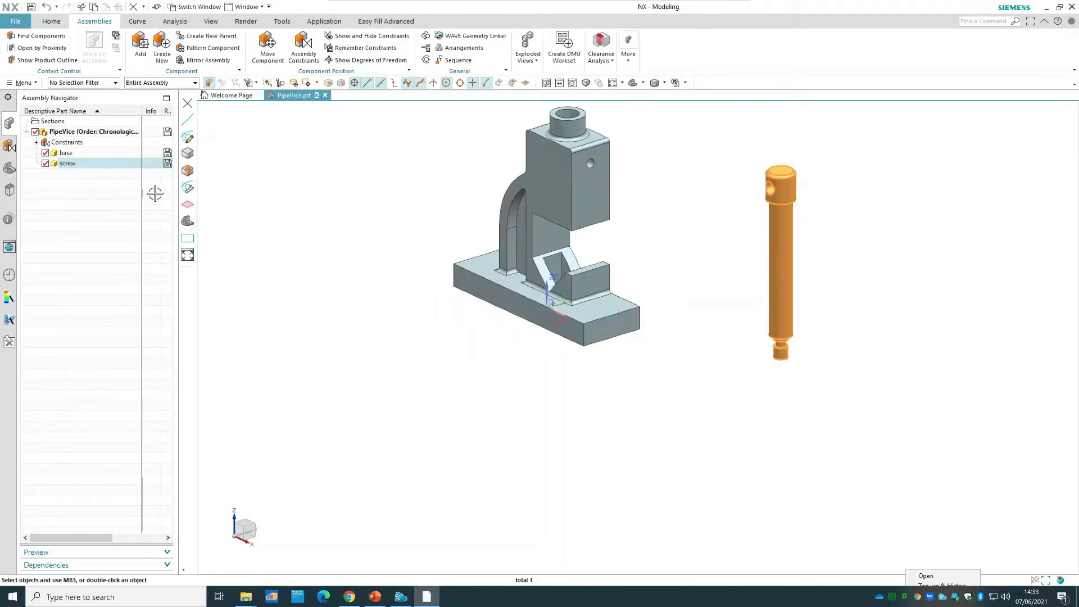
Delete the base component from the PipeVice assembly together with its assembly constraints.
right_click(74, 155)
click(104, 358)
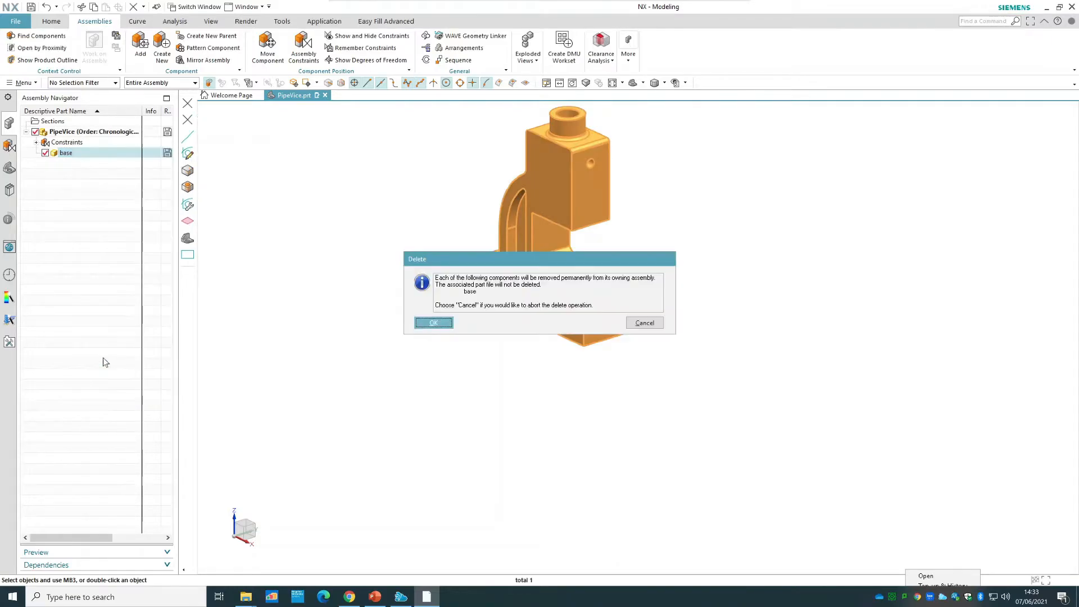
click(434, 323)
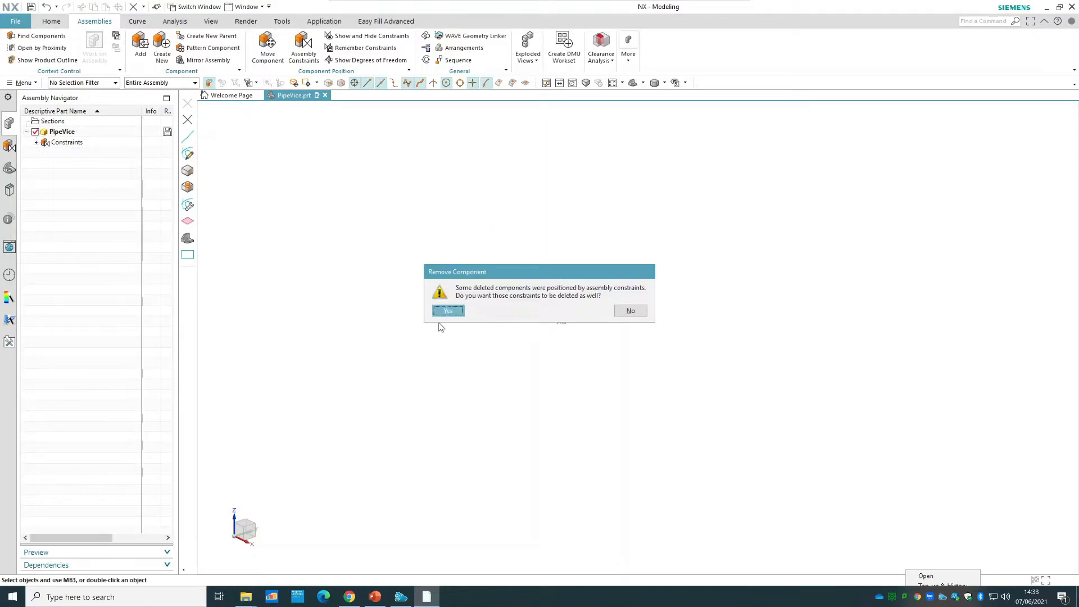
click(448, 311)
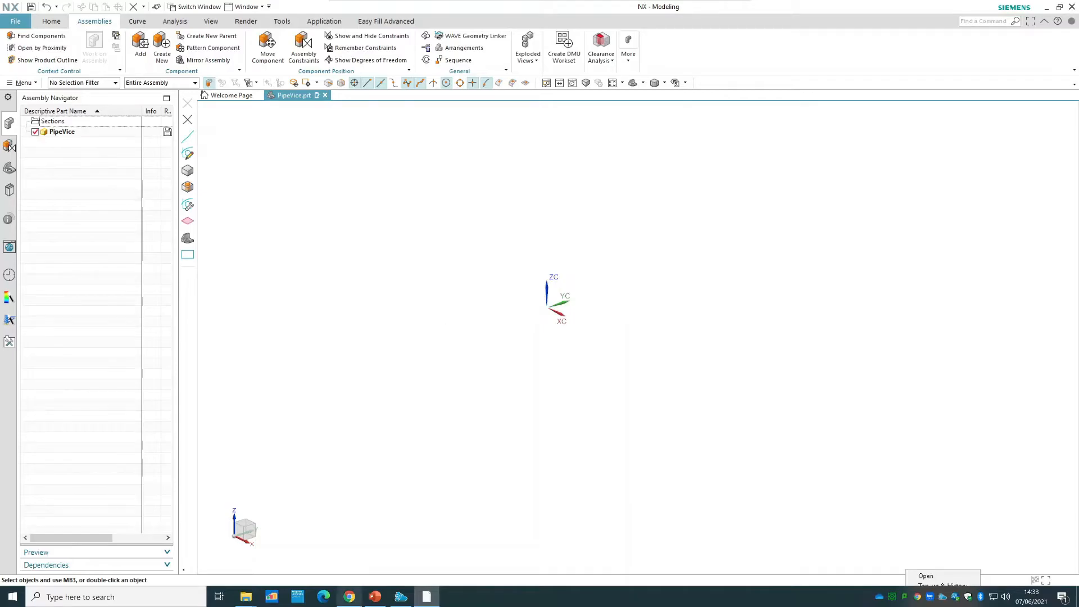
Switch to PowerPoint and present slide 31, the Tutorial 1 Pipe Vice assembly, as a full-screen slide show.
click(373, 597)
scroll(120, 437, down, 3)
scroll(120, 437, down, 12)
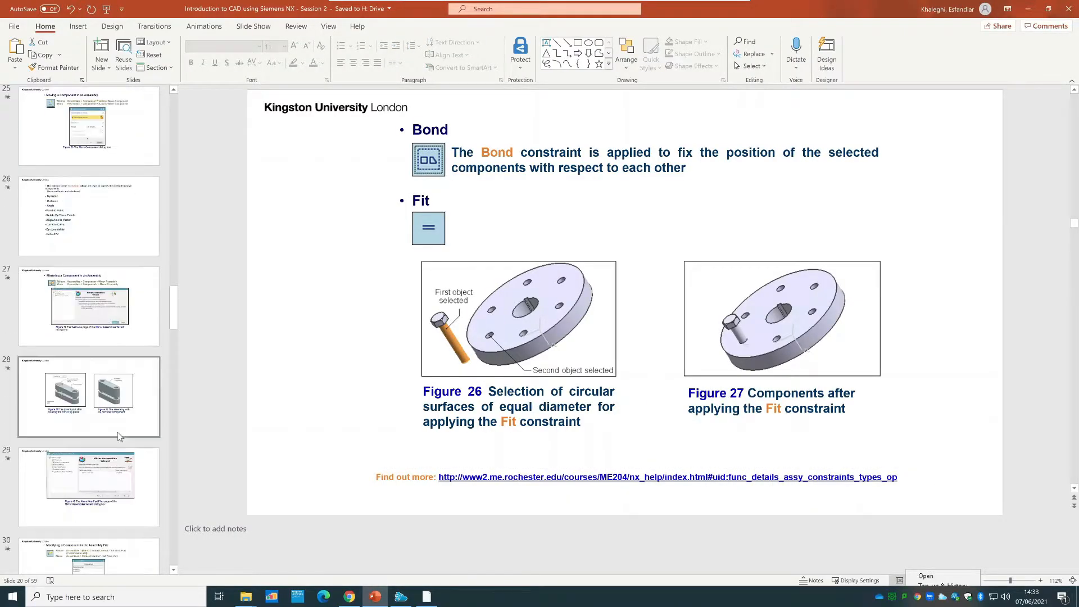
scroll(118, 436, down, 2)
click(110, 326)
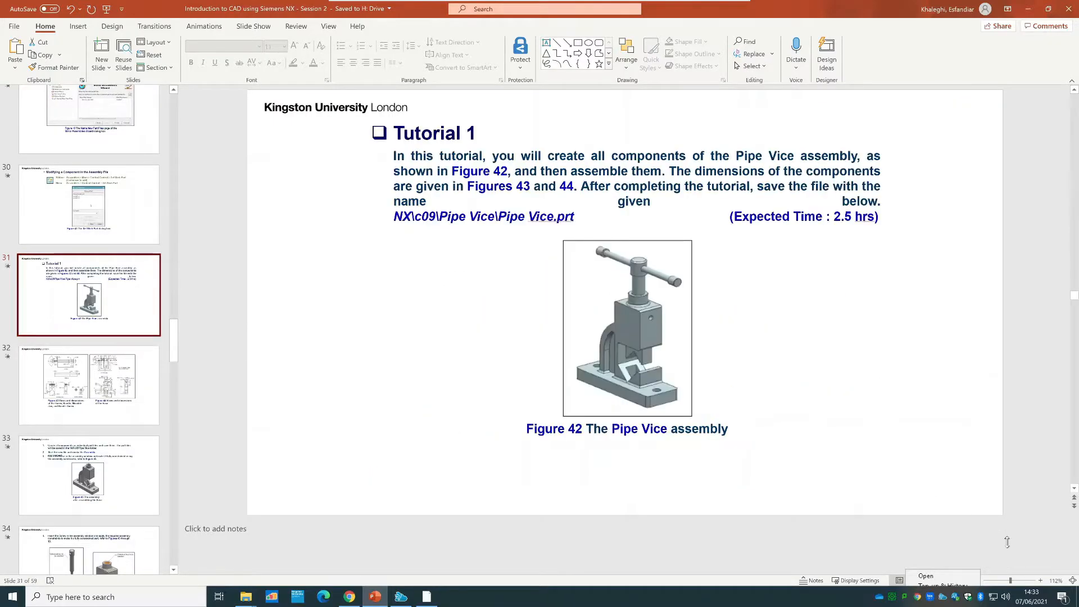
click(945, 540)
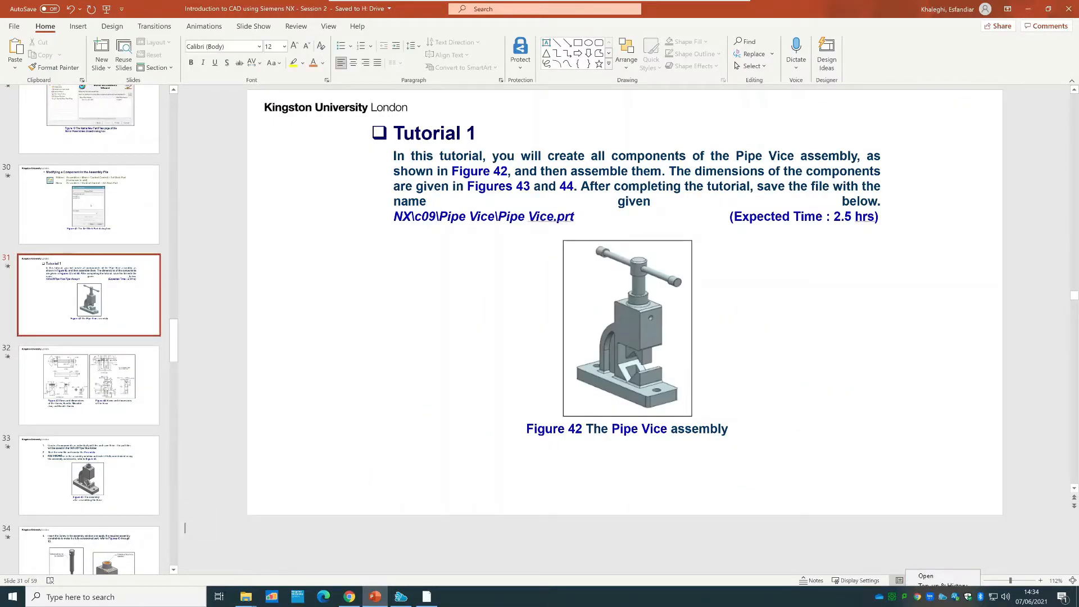
key(shift+F5)
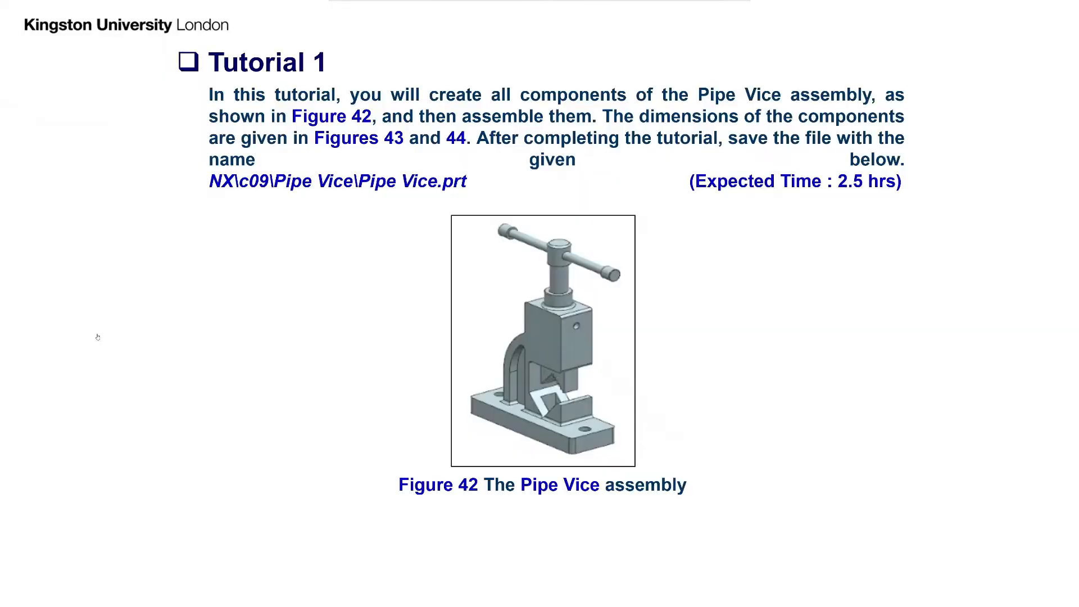
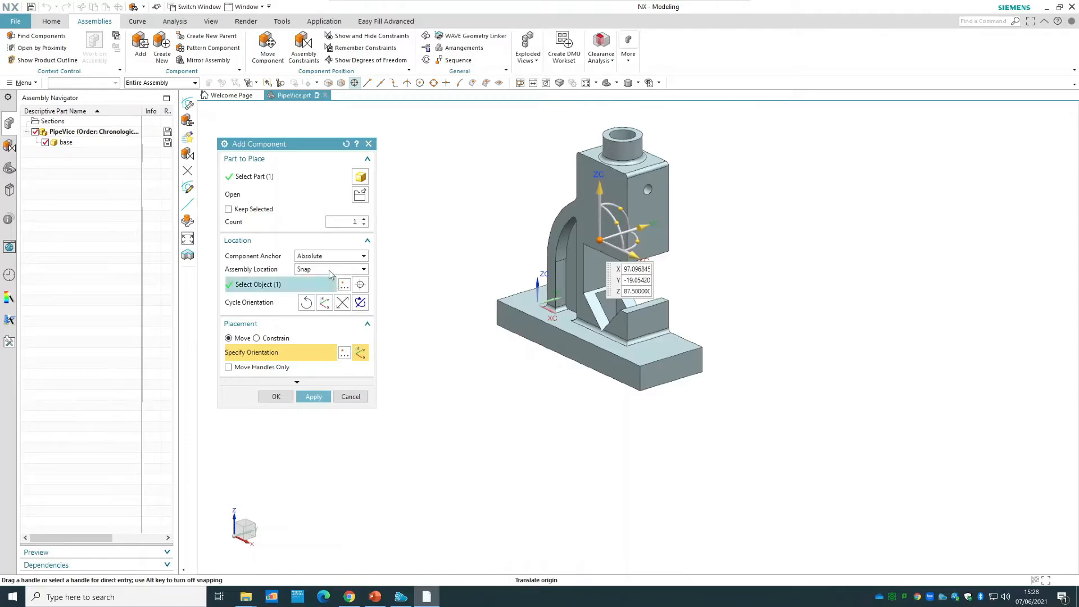
Place the base component at the Absolute - Work Part location with a Fix constraint, and review that constraint.
click(341, 290)
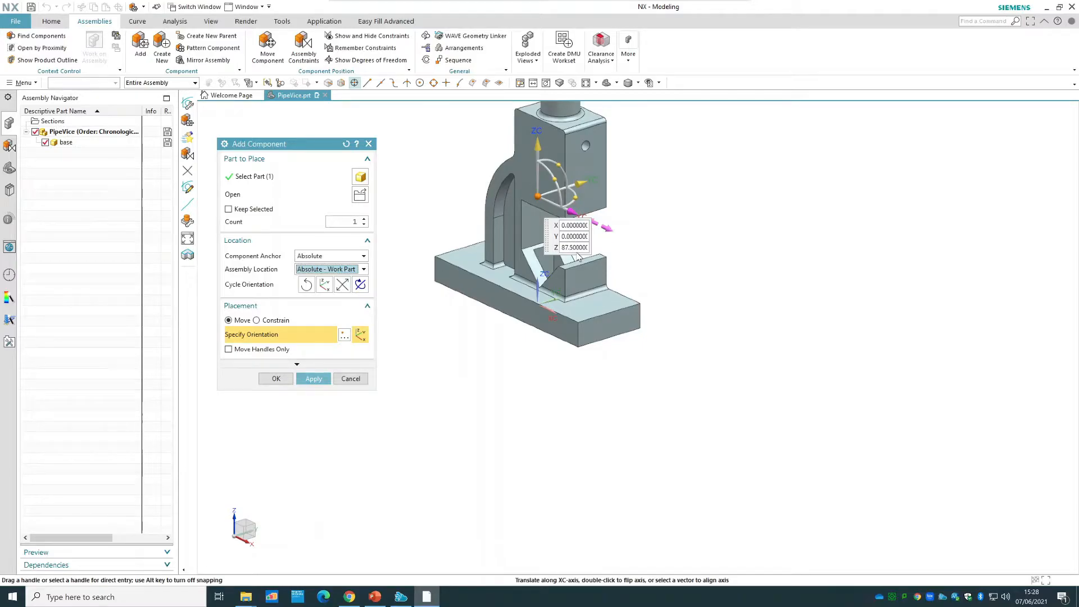
click(276, 378)
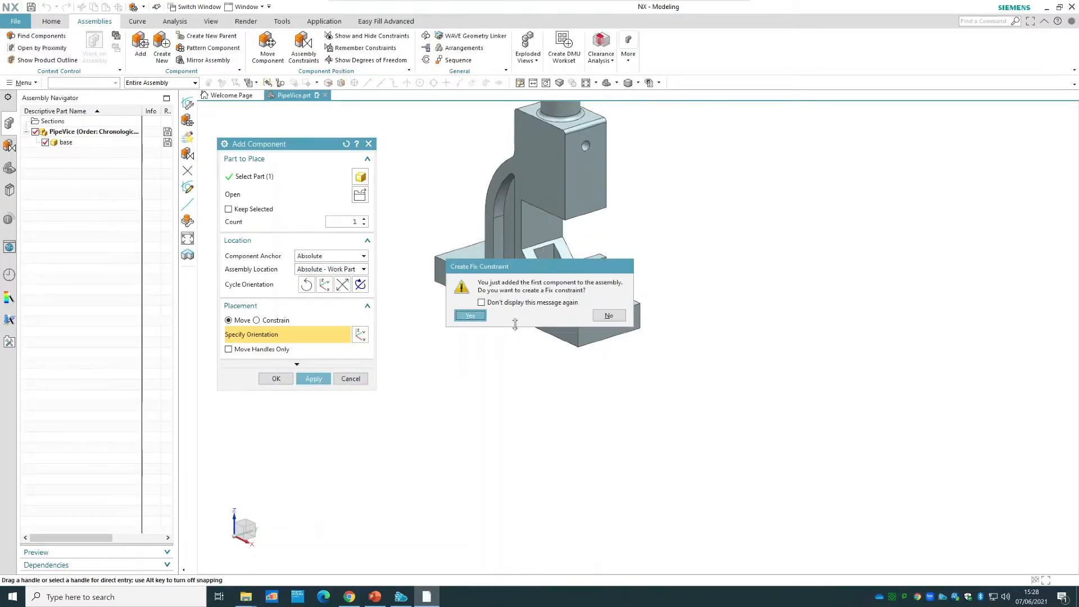
click(468, 316)
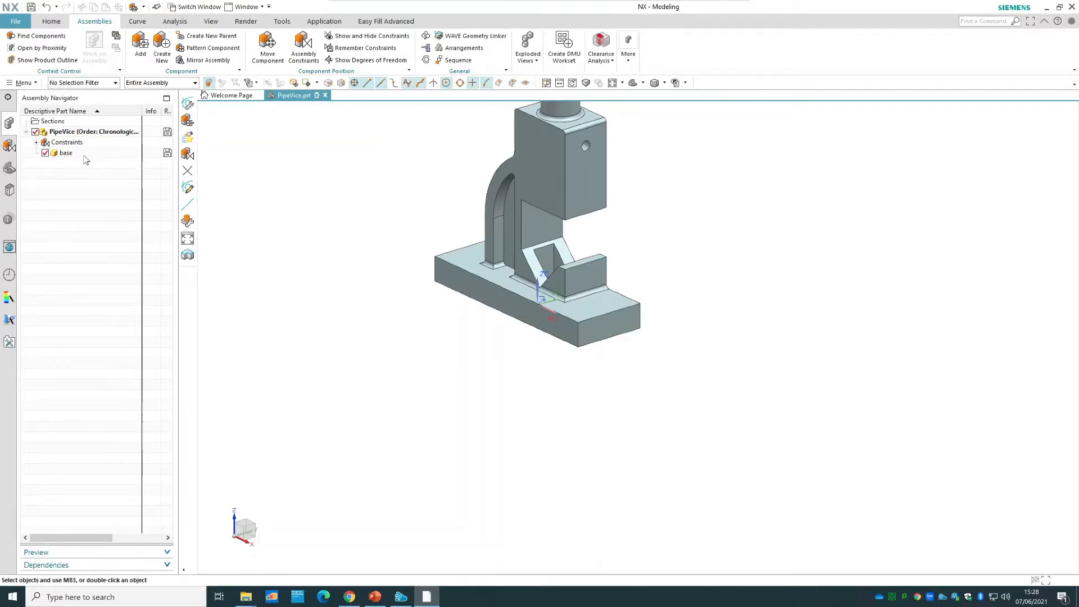
click(8, 147)
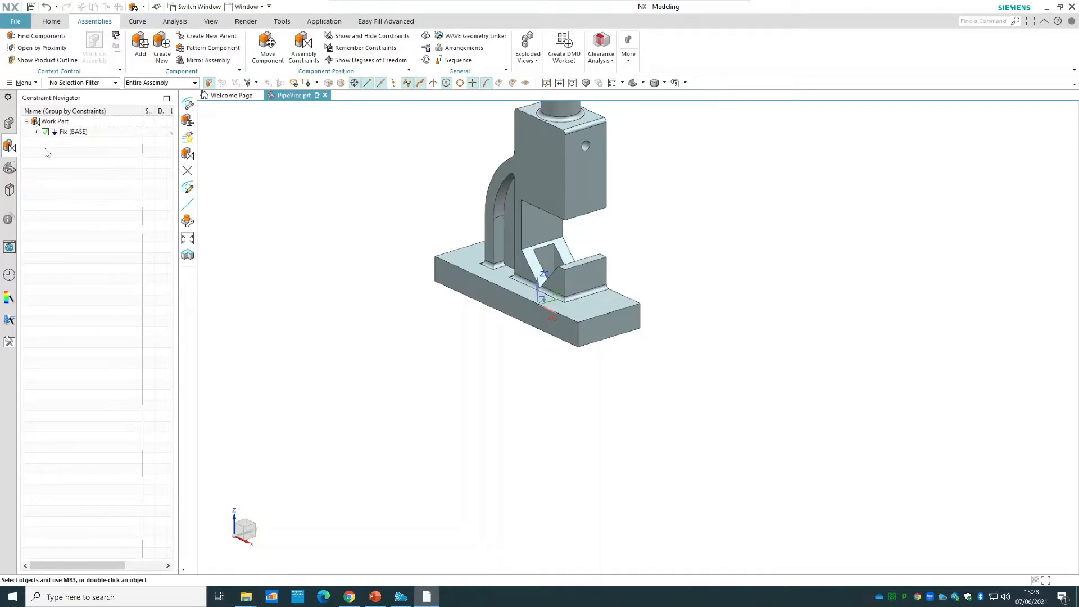
click(9, 123)
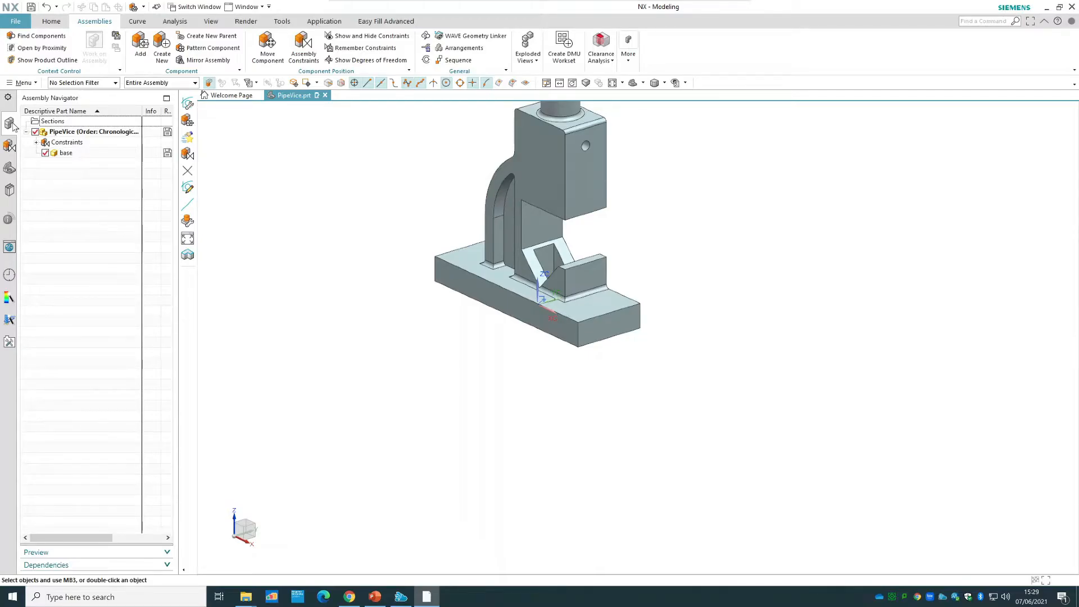
Add the screw part from the Vice Assembly folder, using the Snap assembly location to place it in free space beside the base.
click(138, 48)
click(361, 195)
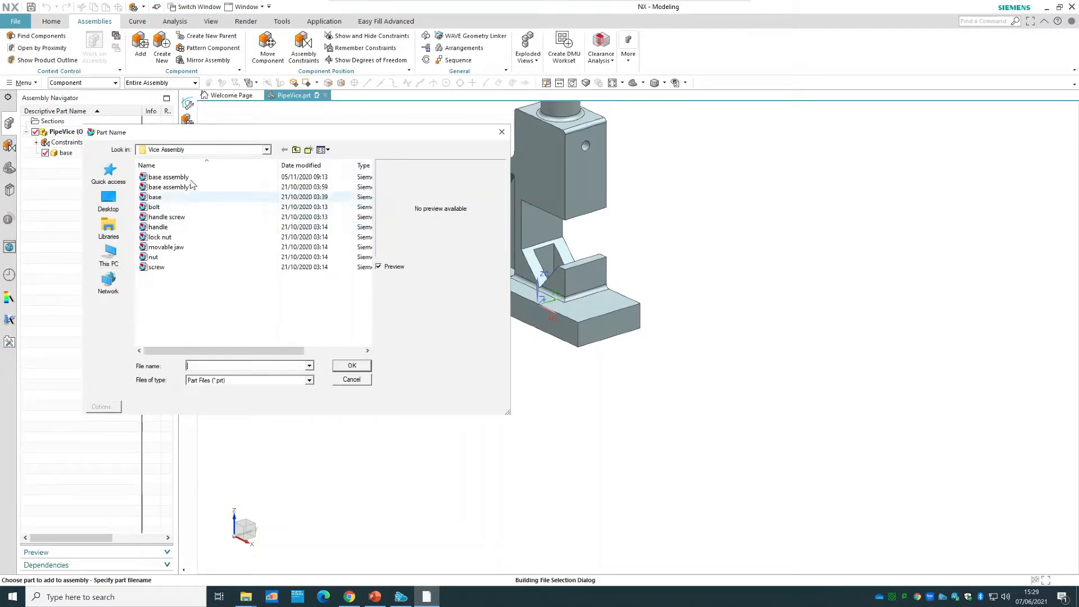
click(162, 268)
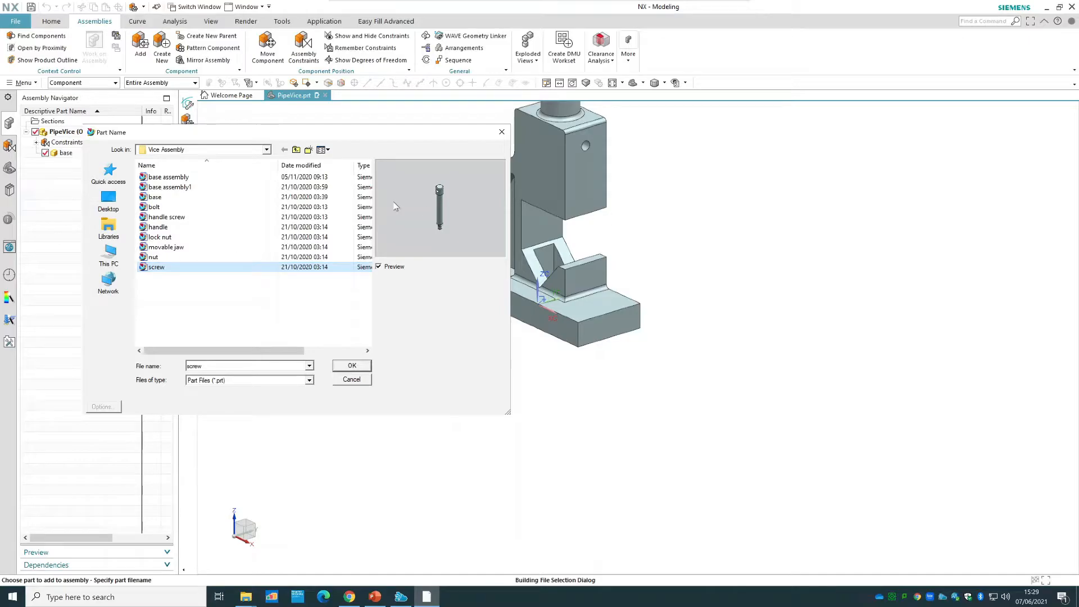
click(353, 366)
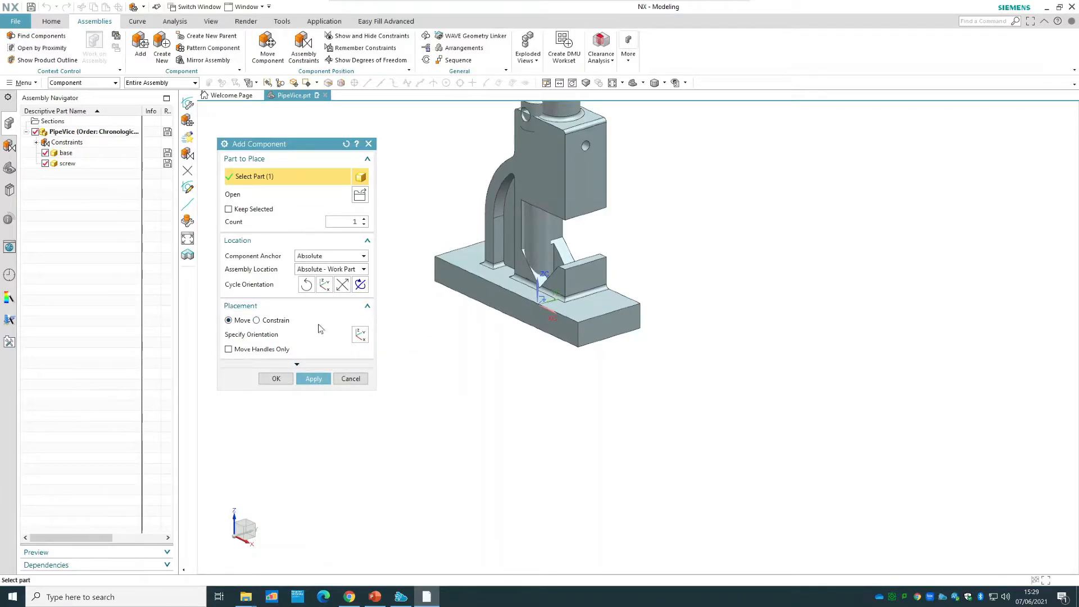
click(328, 269)
click(323, 280)
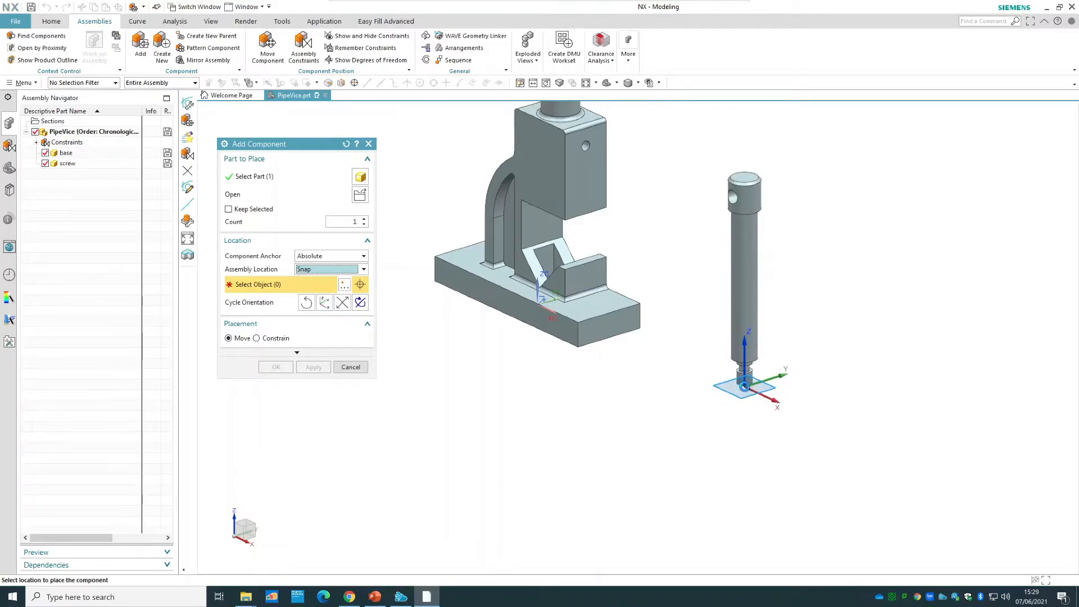
click(744, 387)
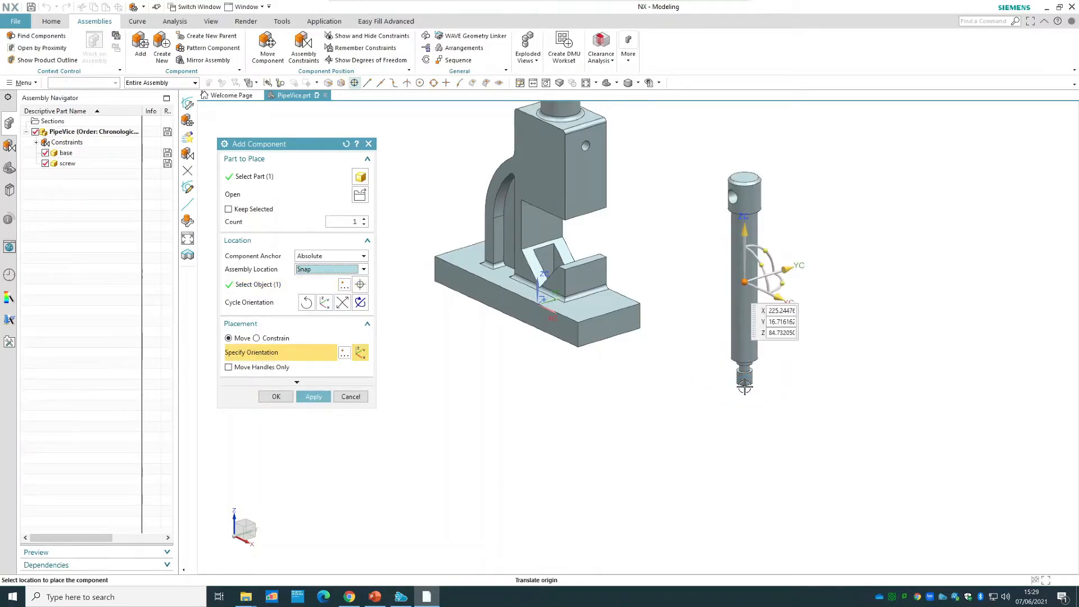
click(283, 399)
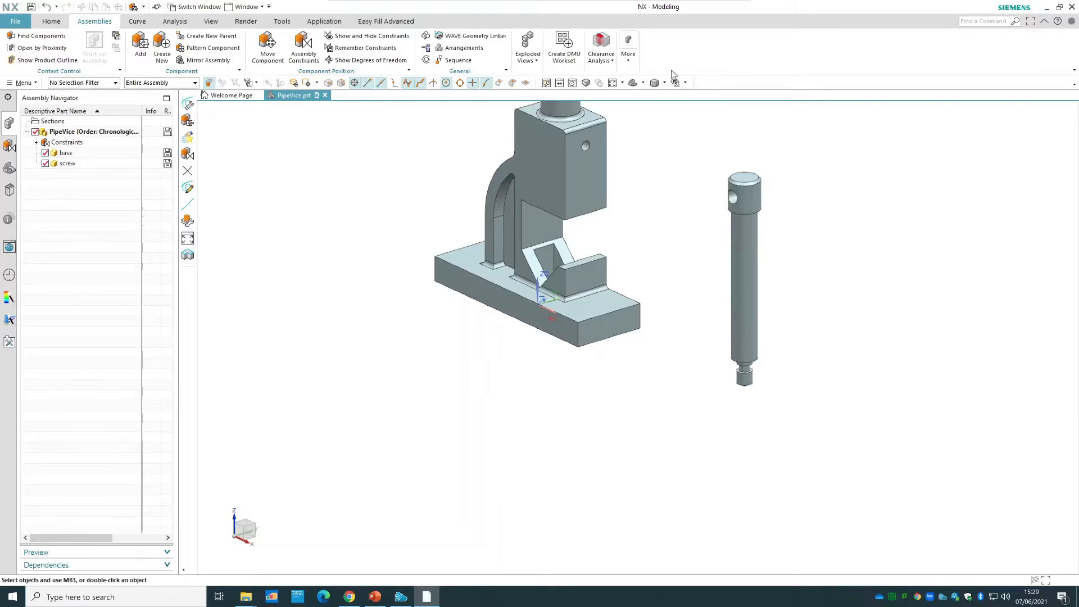
Show the degrees of freedom of the screw and the base, and refresh the display to clear the arrows.
click(612, 82)
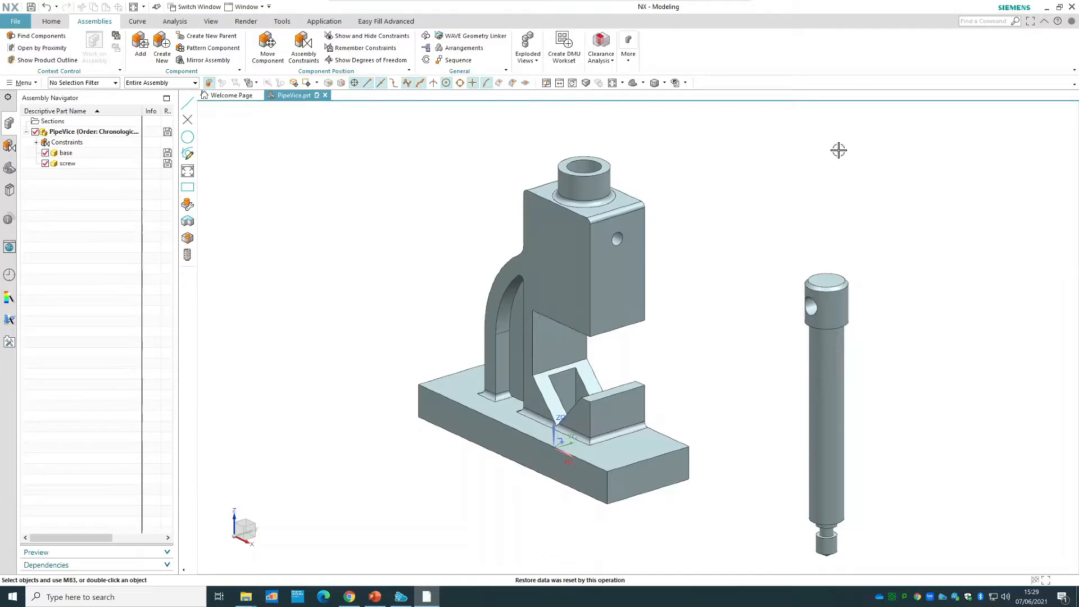
click(829, 348)
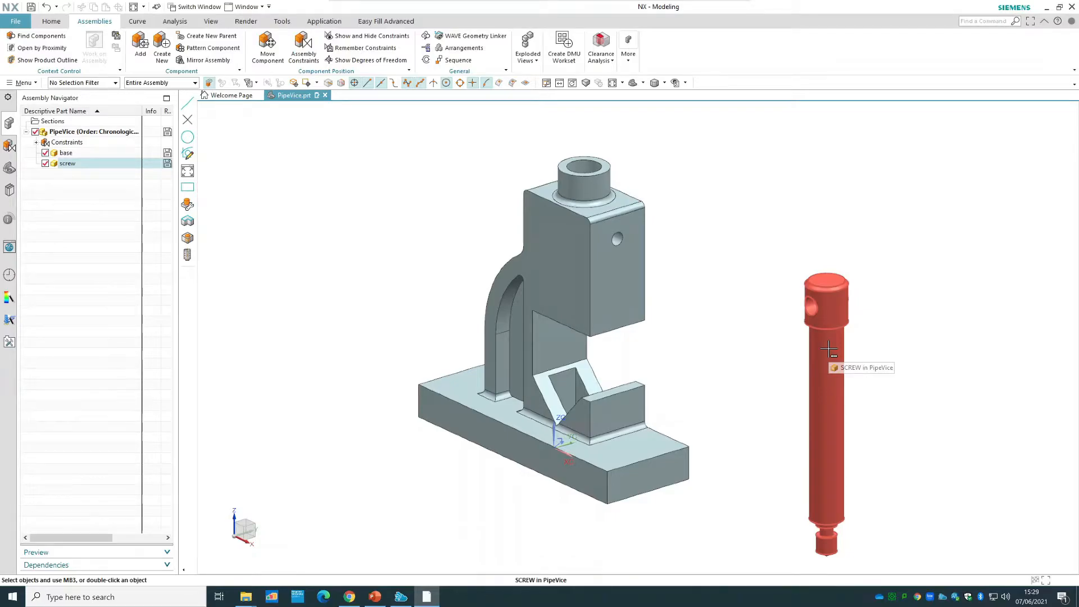
right_click(828, 349)
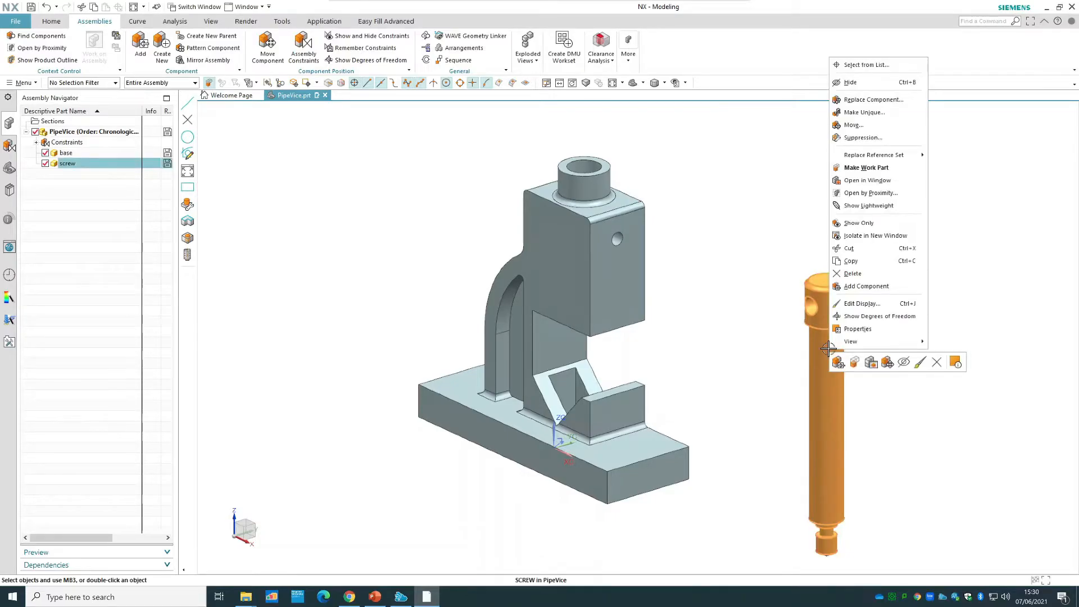
click(874, 317)
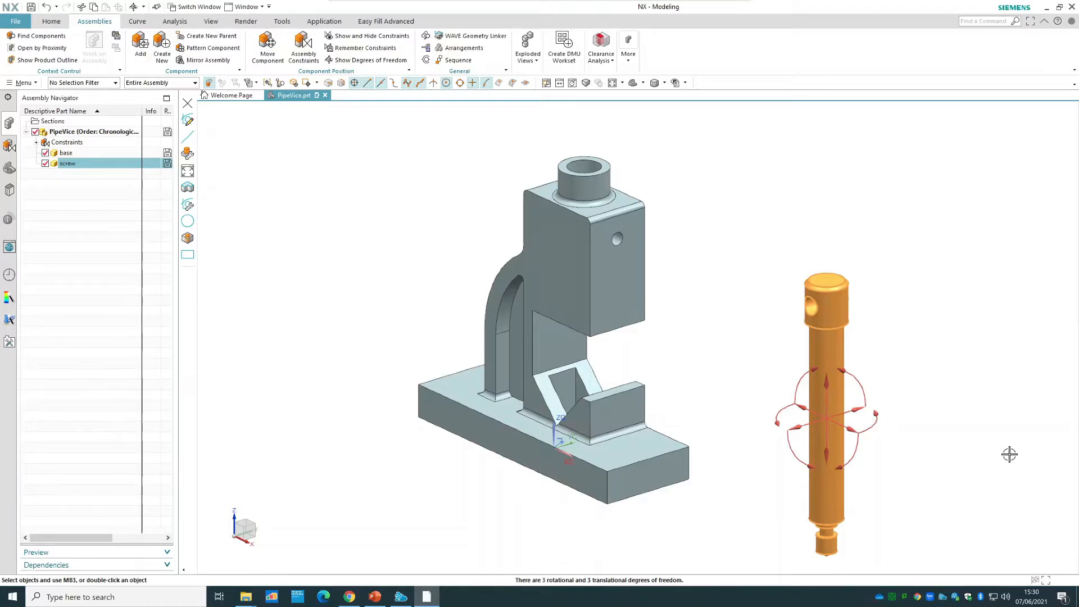
right_click(572, 262)
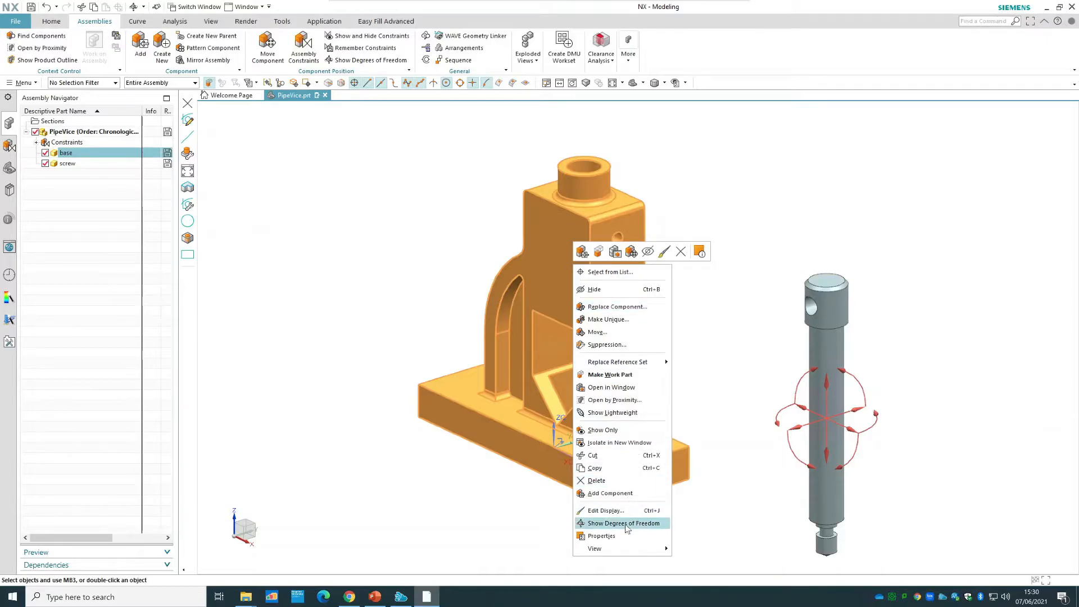
click(626, 523)
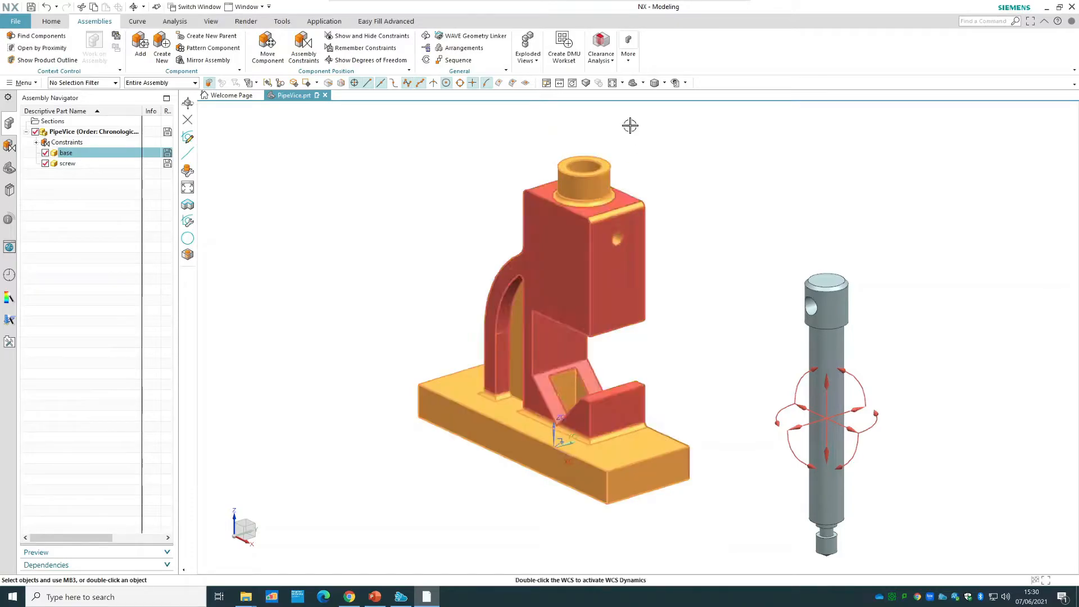
right_click(930, 253)
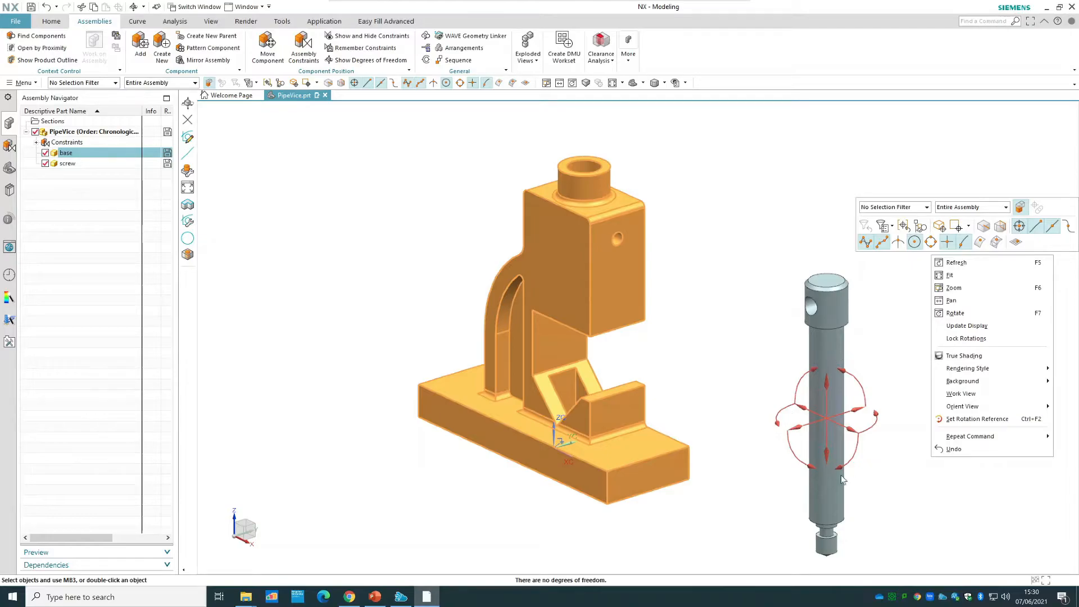
click(983, 264)
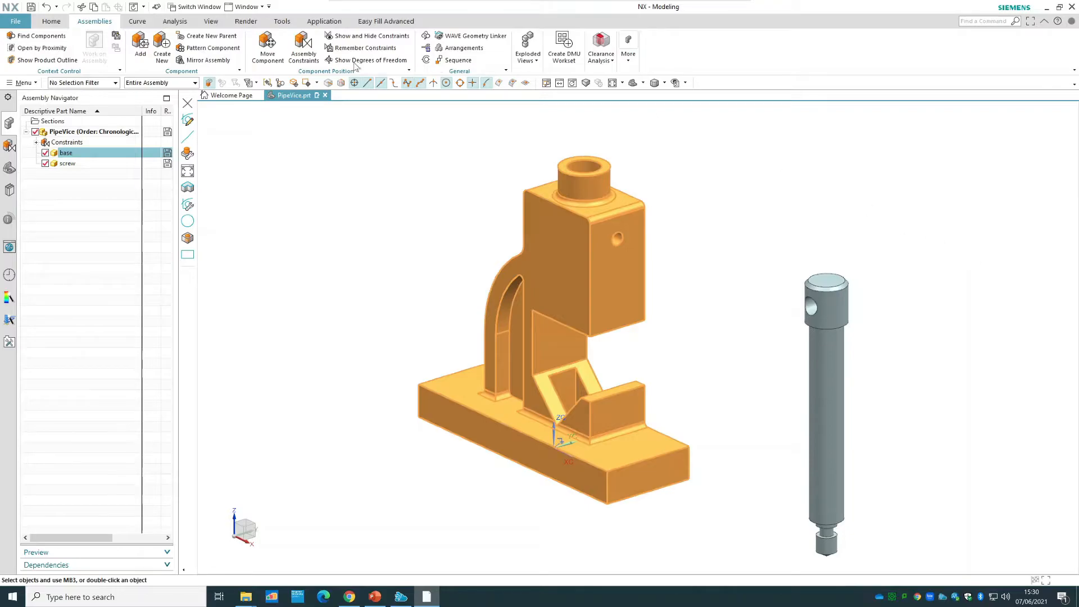
Constrain the screw's centerline to the centerline of the base's upper bore with a Touch Align constraint set to Prefer Touch.
click(311, 63)
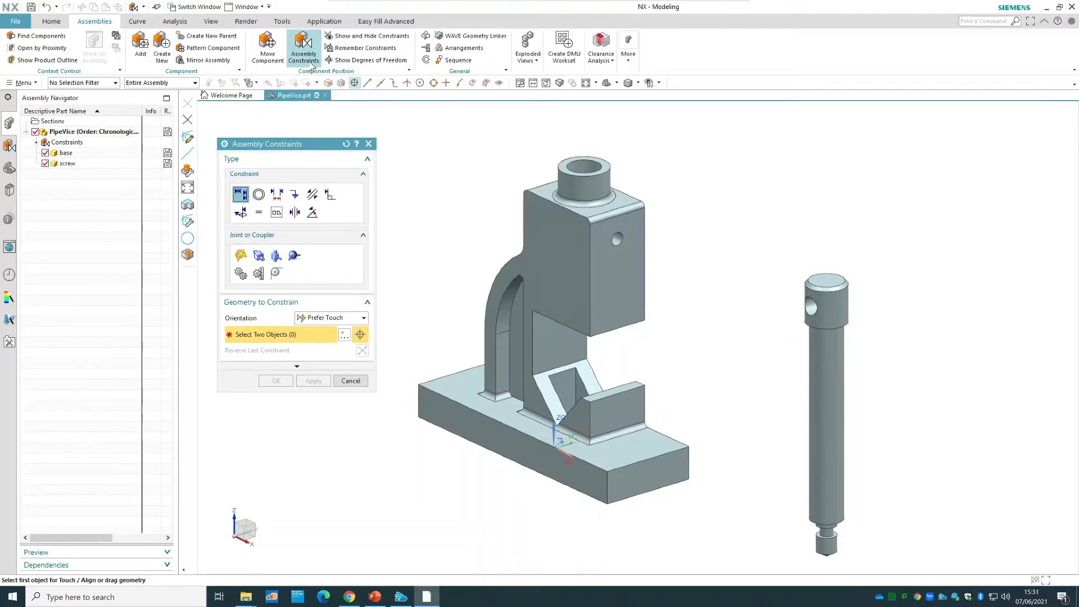
click(328, 318)
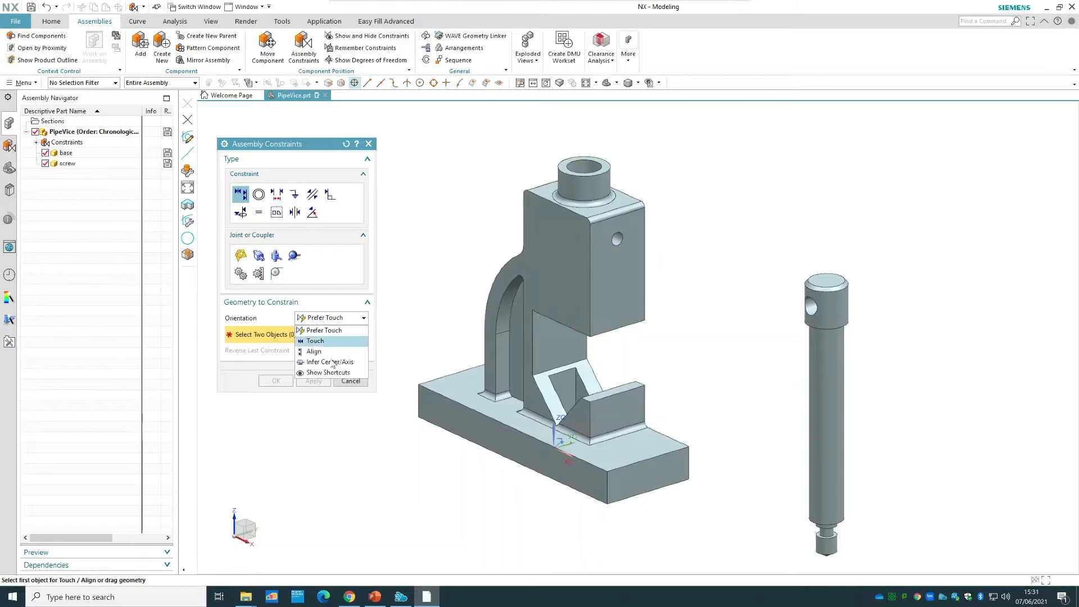
click(347, 364)
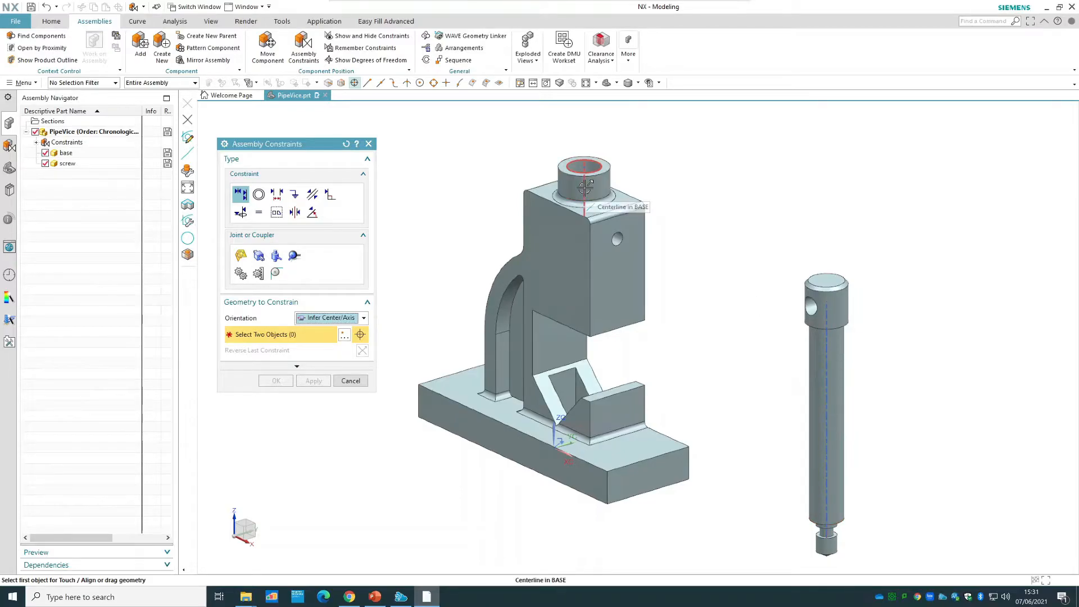
click(323, 319)
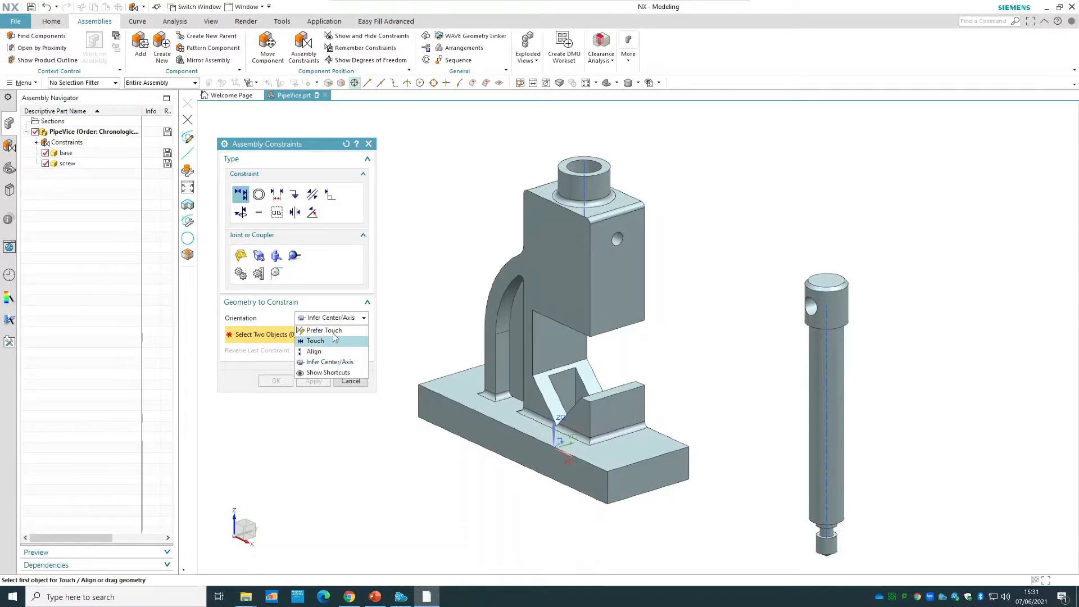
click(337, 332)
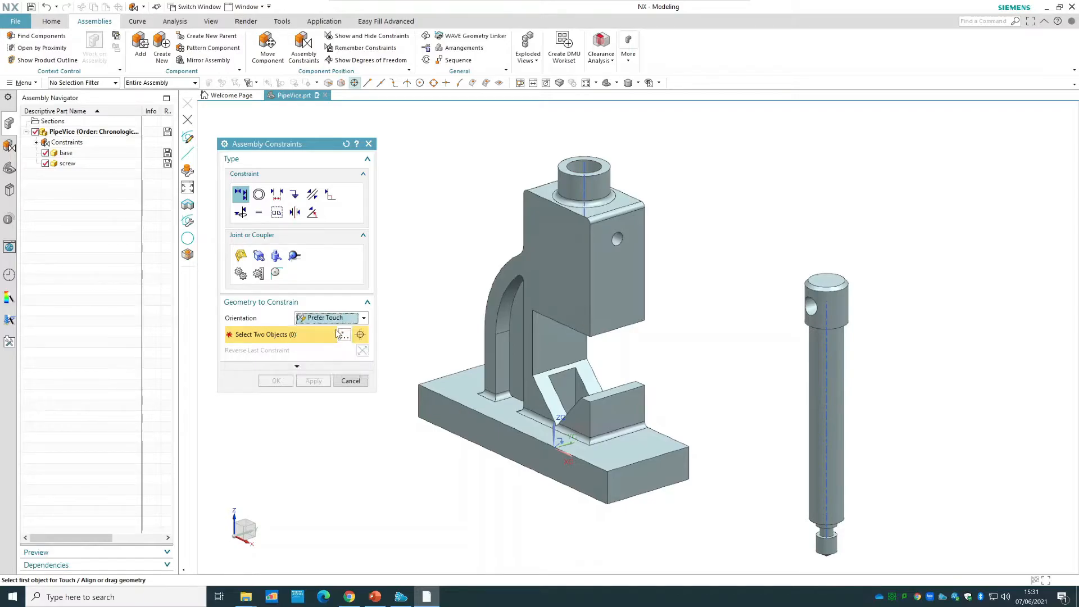
click(828, 362)
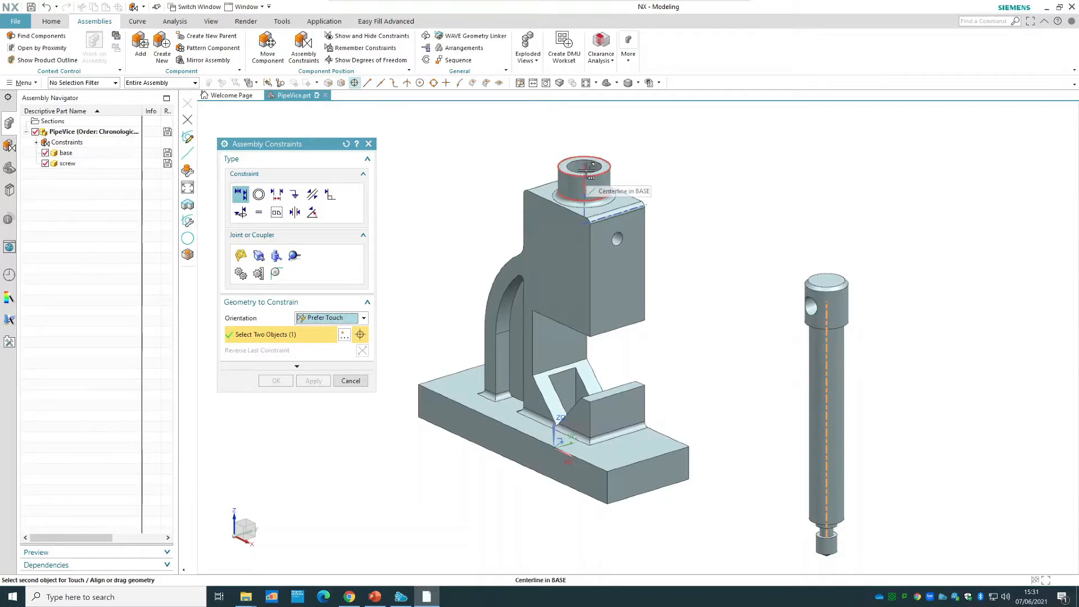
click(587, 174)
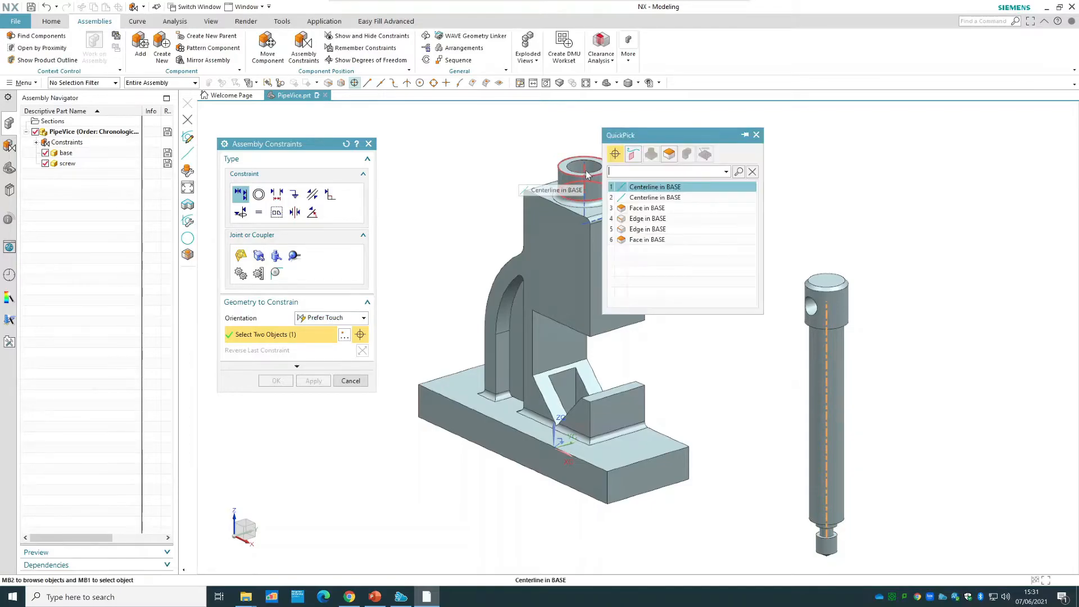
click(692, 188)
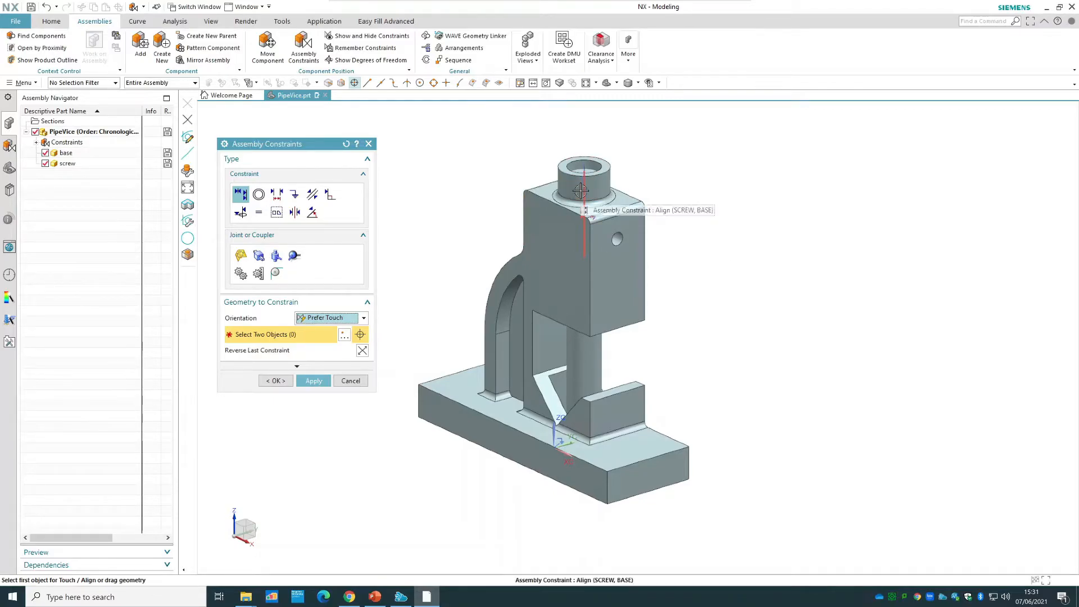
click(276, 382)
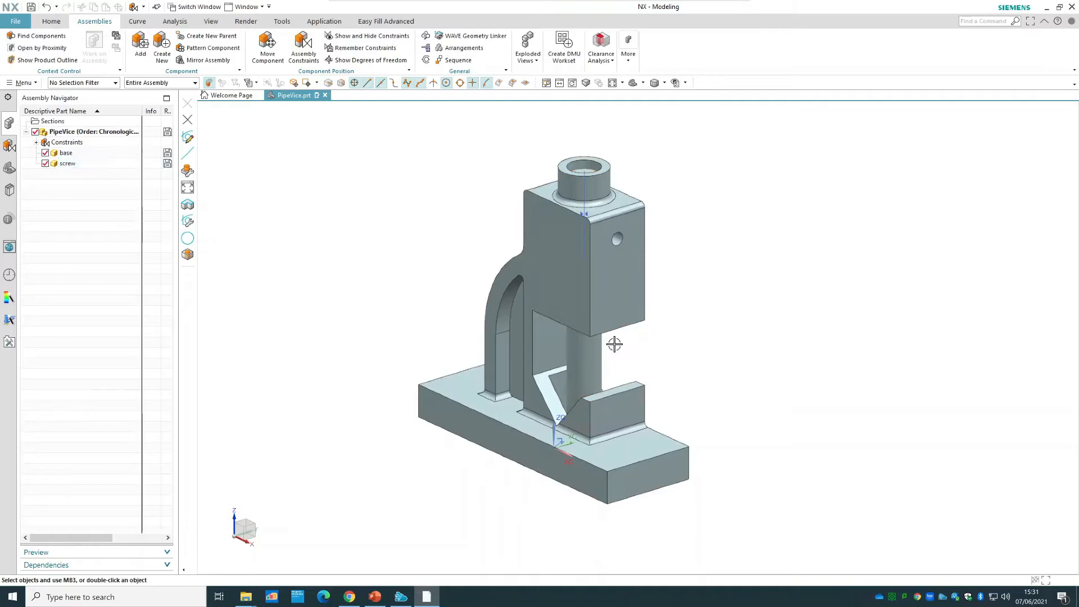
Move the screw up along the ZC axis by a distance of about 61 using Dynamic motion.
click(268, 51)
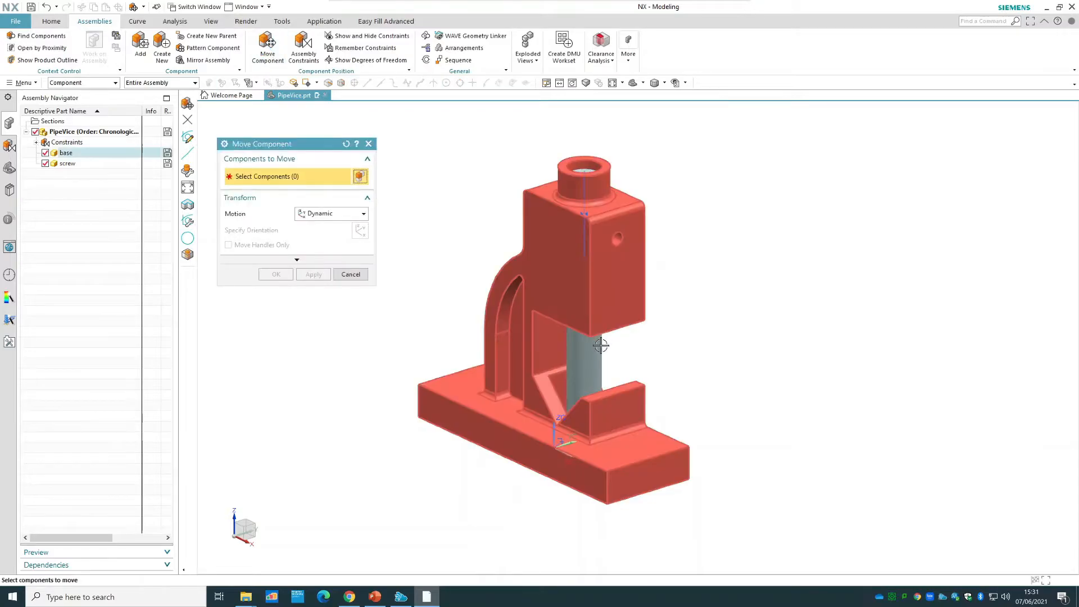
click(590, 358)
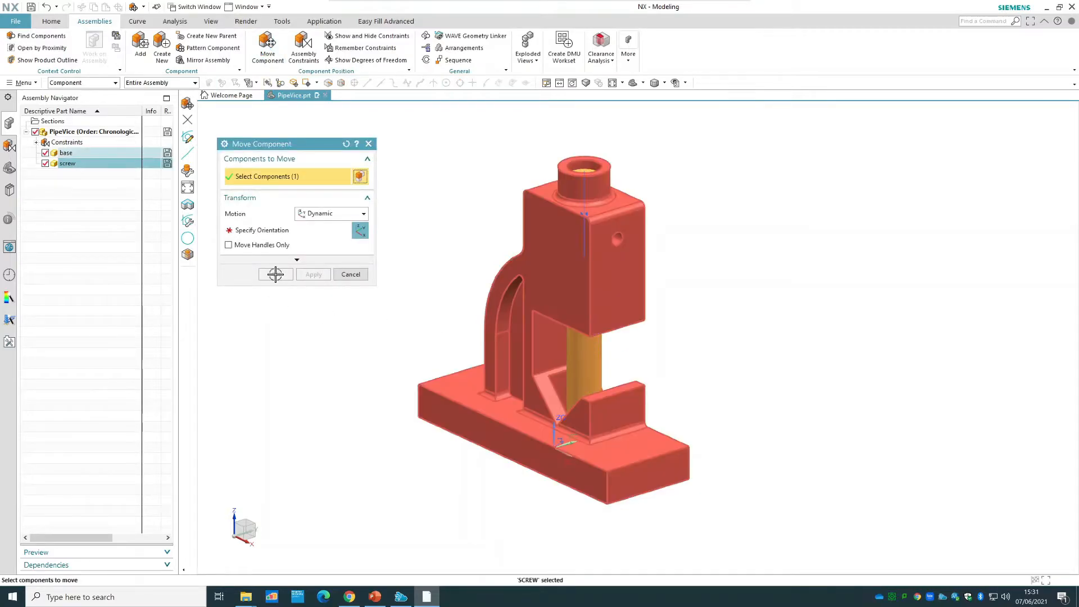
click(280, 231)
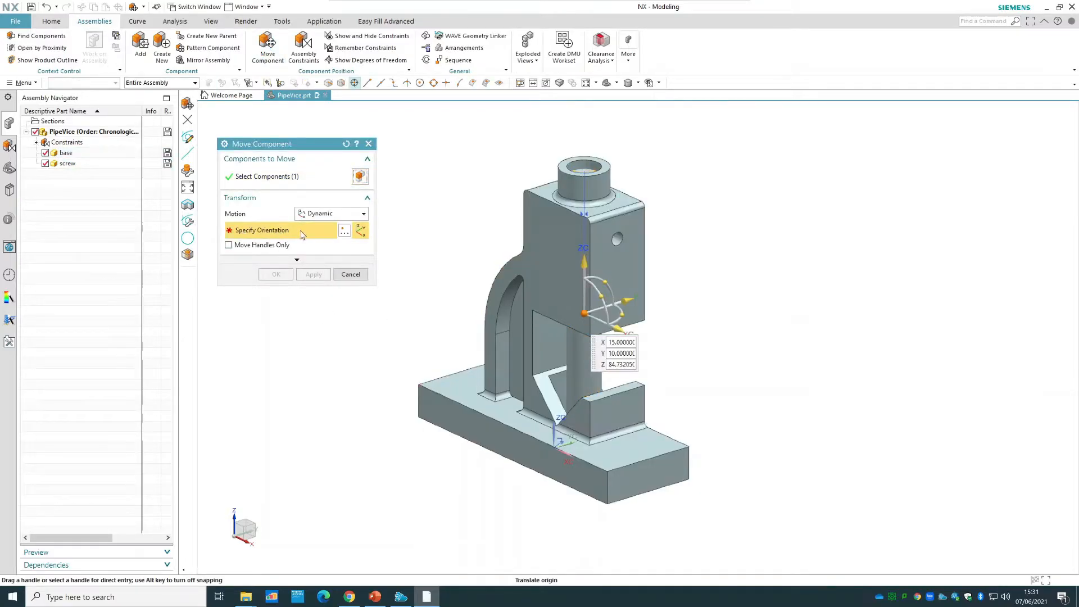
drag(583, 260, 580, 155)
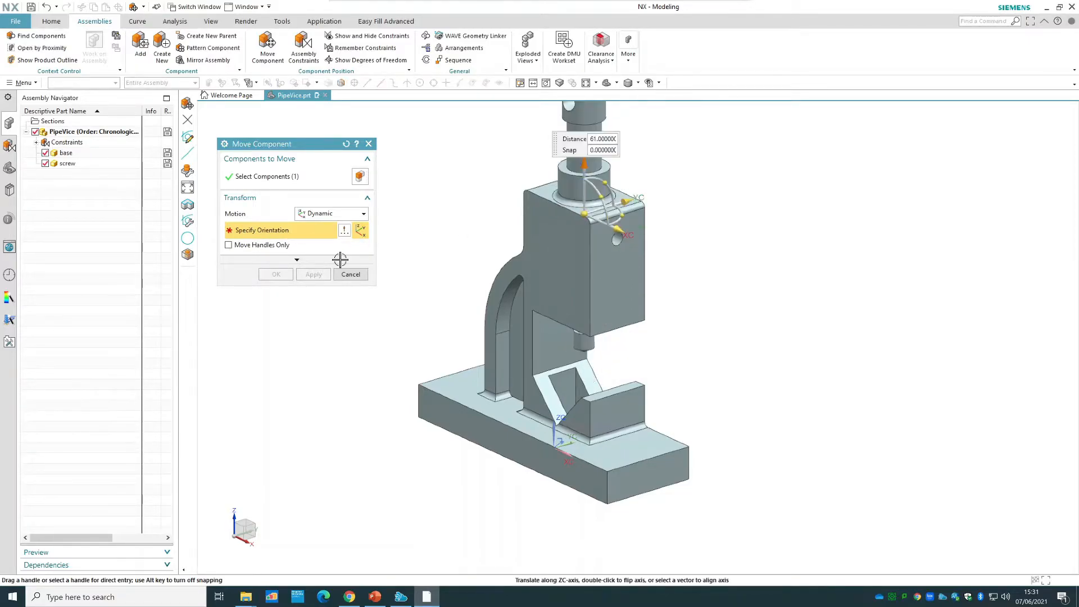
click(275, 274)
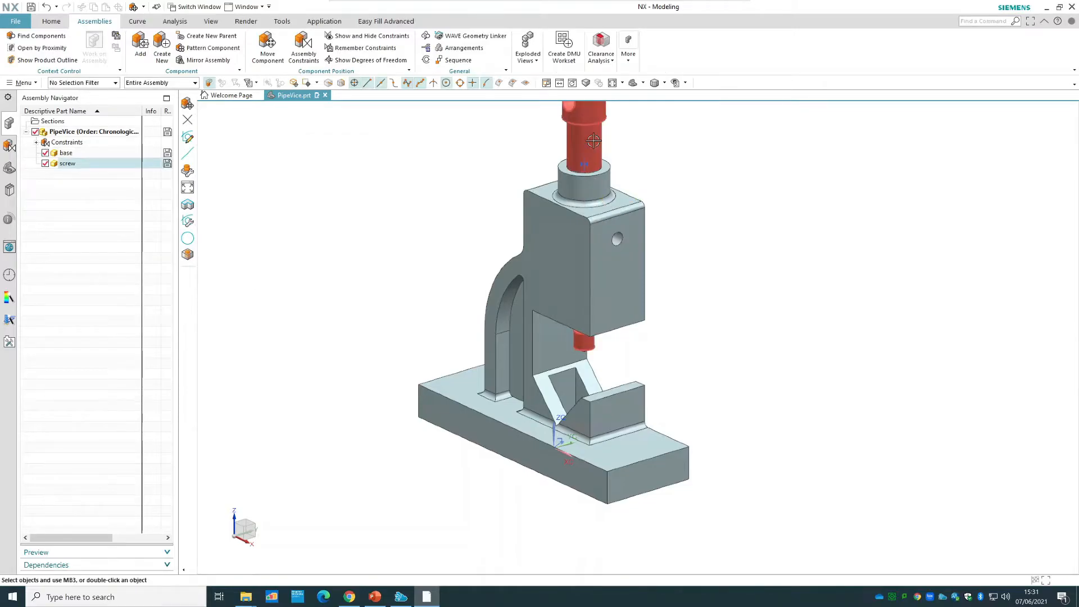
Move the screw slightly down along the ZC axis with Dynamic motion so its lower end extends further below the base's upper block.
right_click(593, 141)
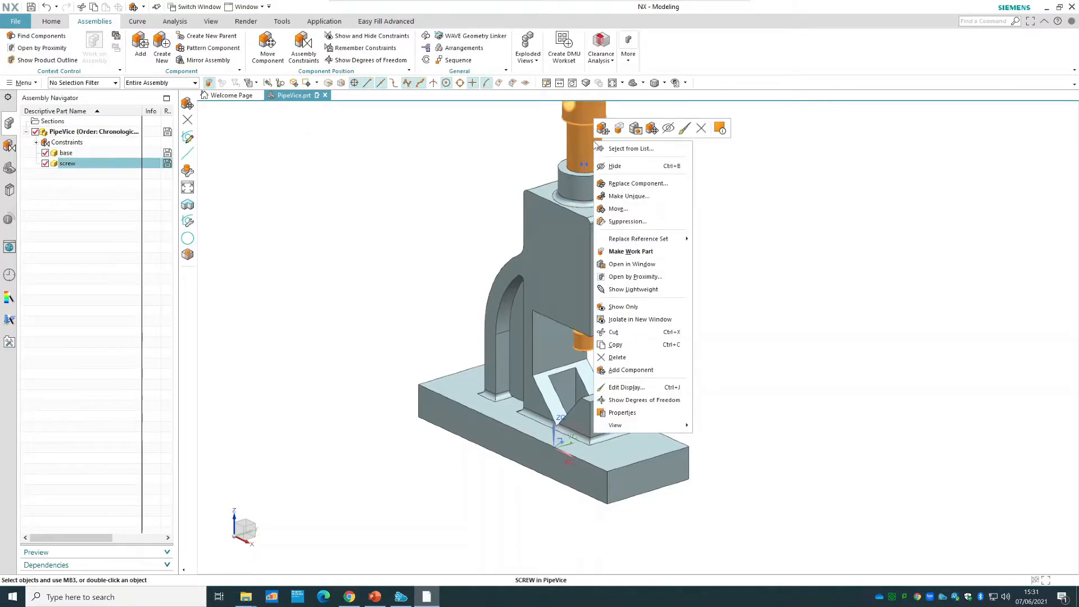
click(639, 210)
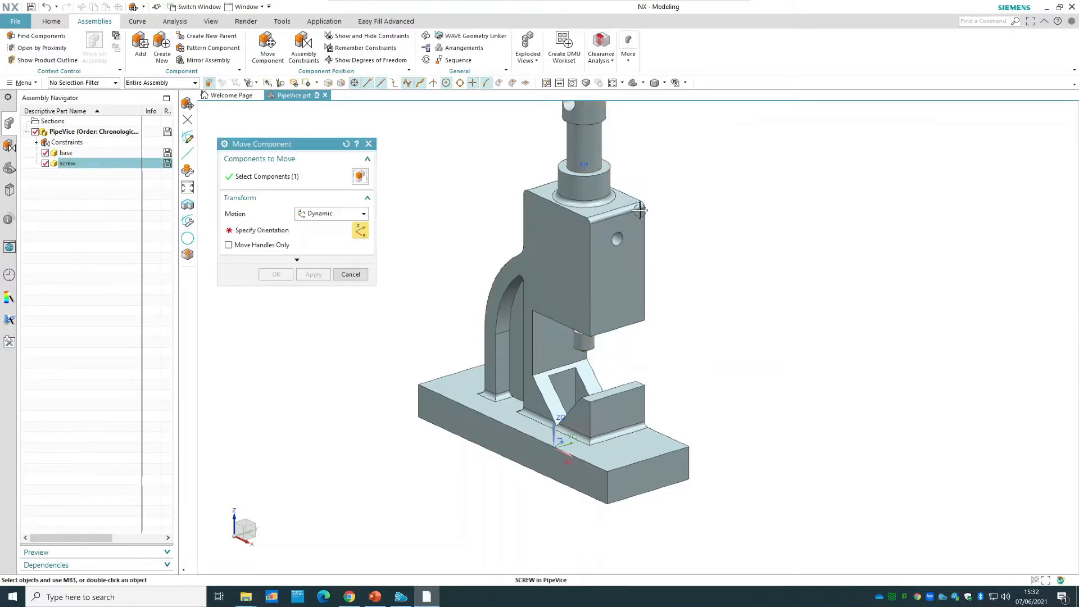
click(585, 83)
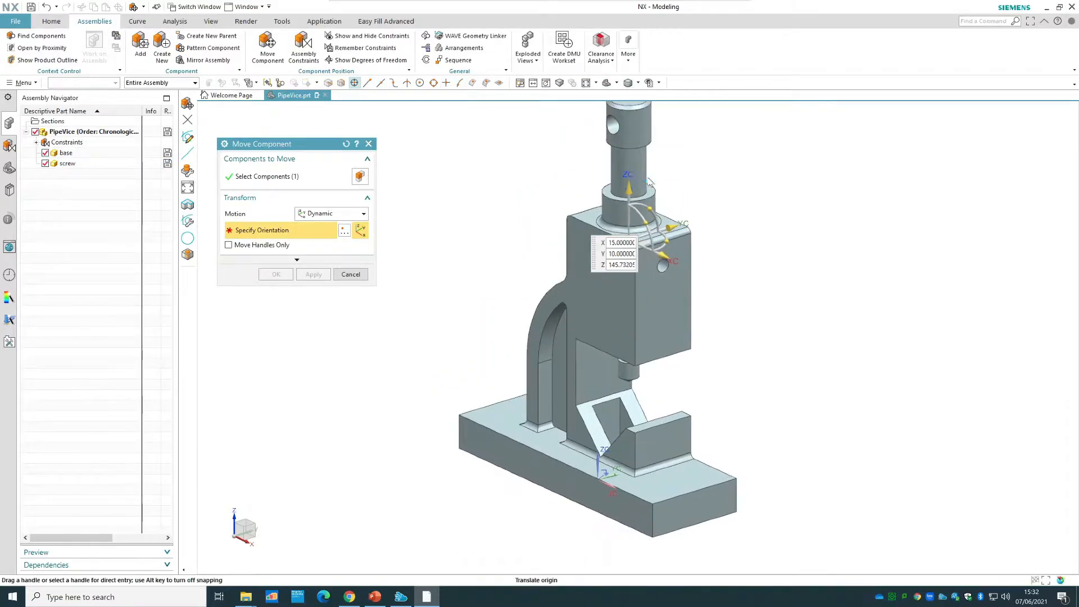
mouse_move(671, 217)
mouse_down()
mouse_move(671, 200)
mouse_move(671, 231)
mouse_up()
click(276, 274)
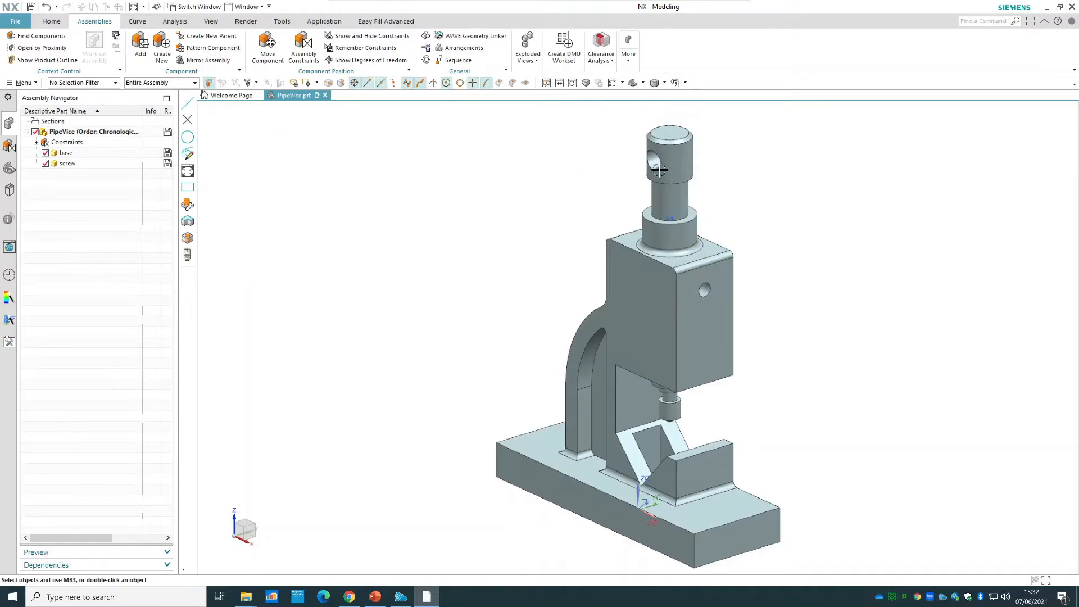
Show the degrees of freedom of the repositioned screw, and refresh the display to clear the arrows.
right_click(674, 163)
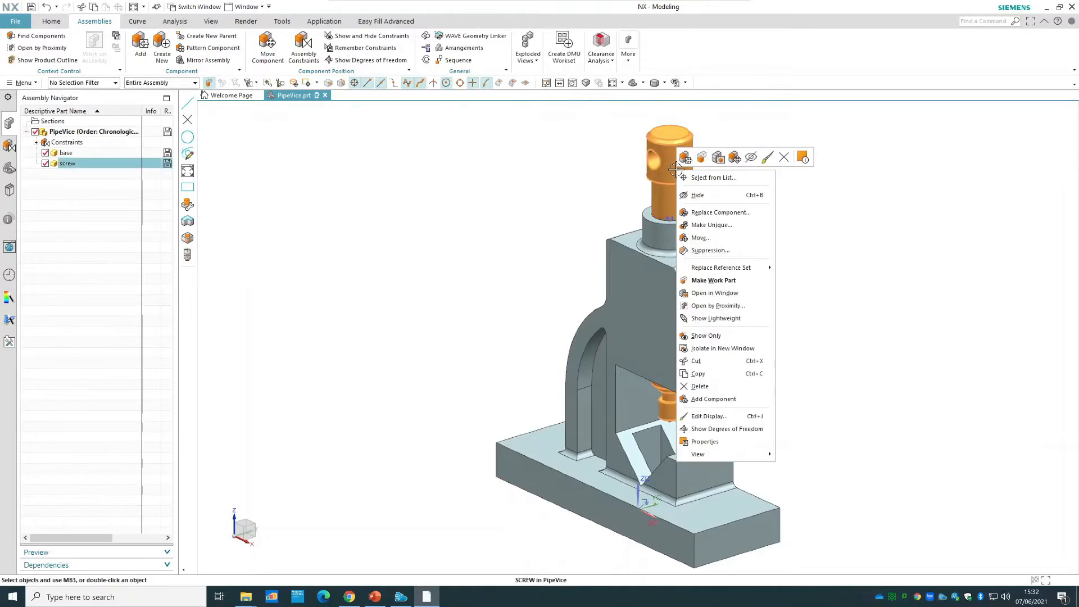
click(728, 429)
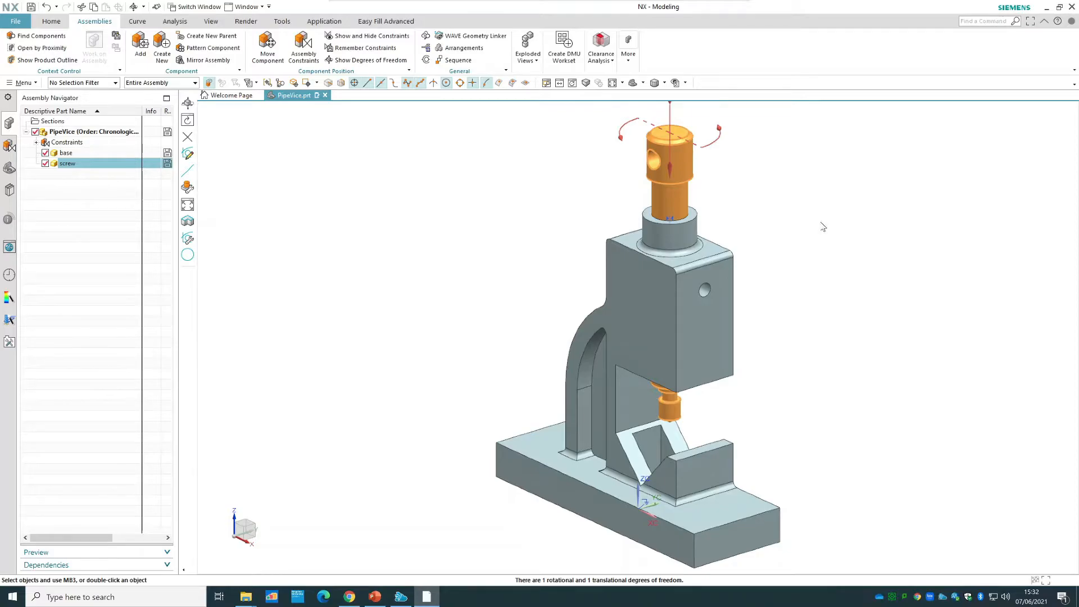
right_click(821, 222)
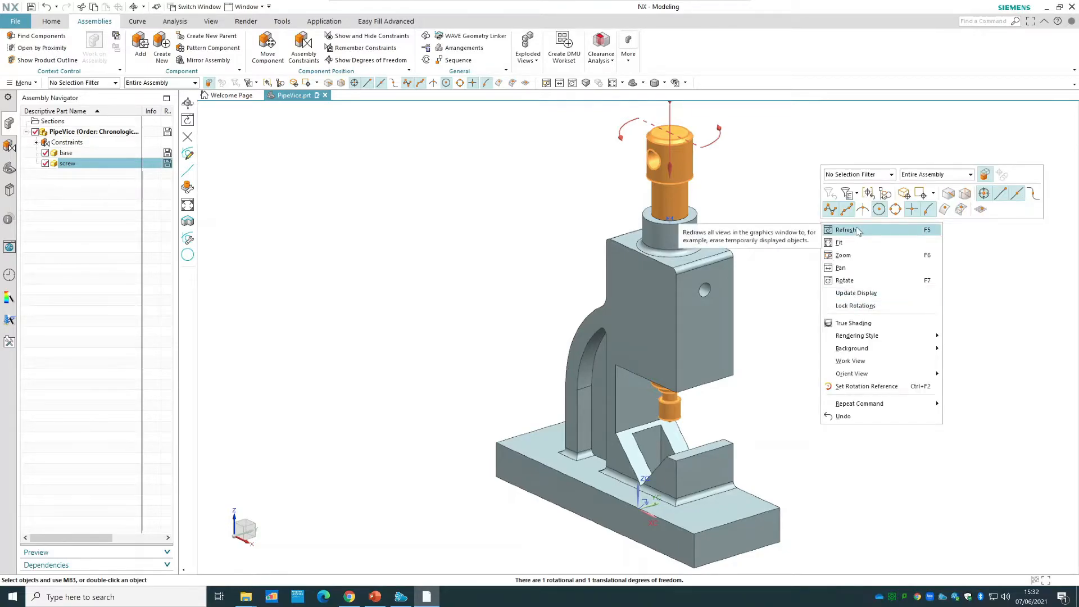
click(857, 229)
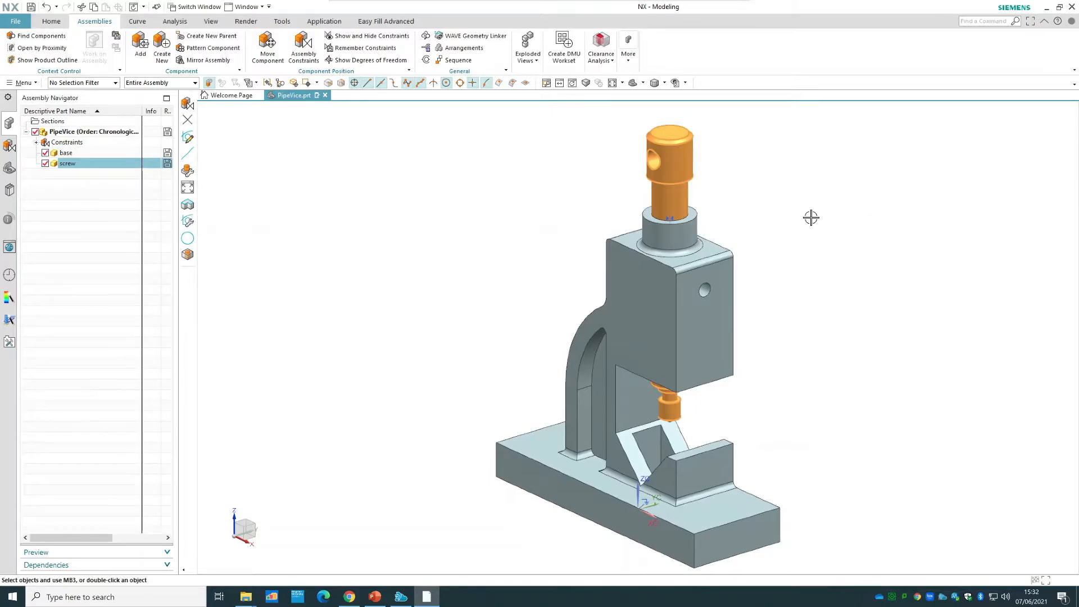
Add the movable jaw part from the Vice Assembly folder, snapping it into free space beside the base at about X -356, Y 167, Z 0.
click(138, 55)
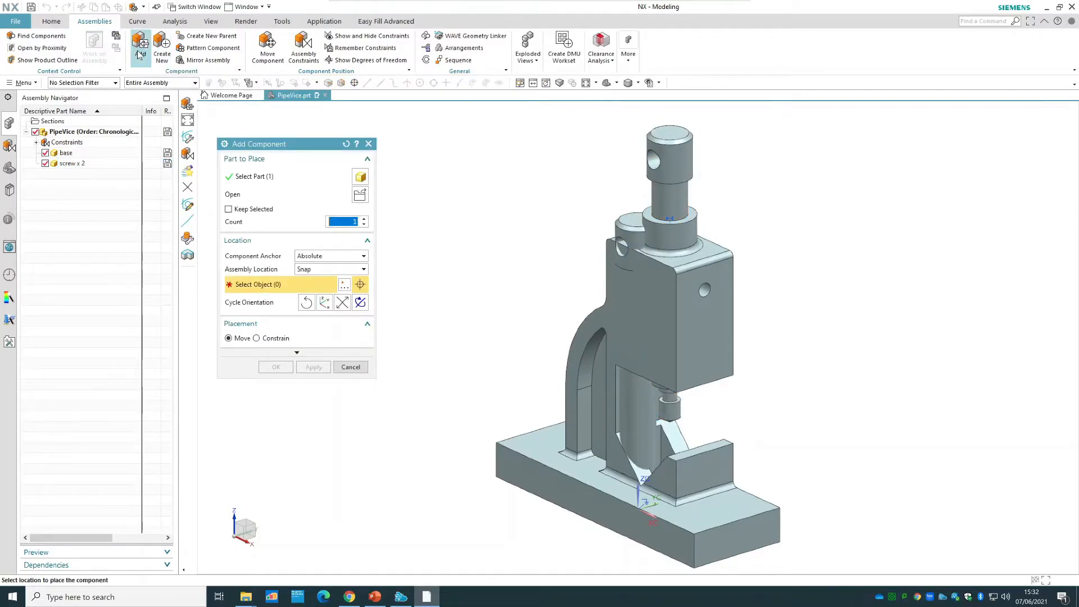
click(360, 195)
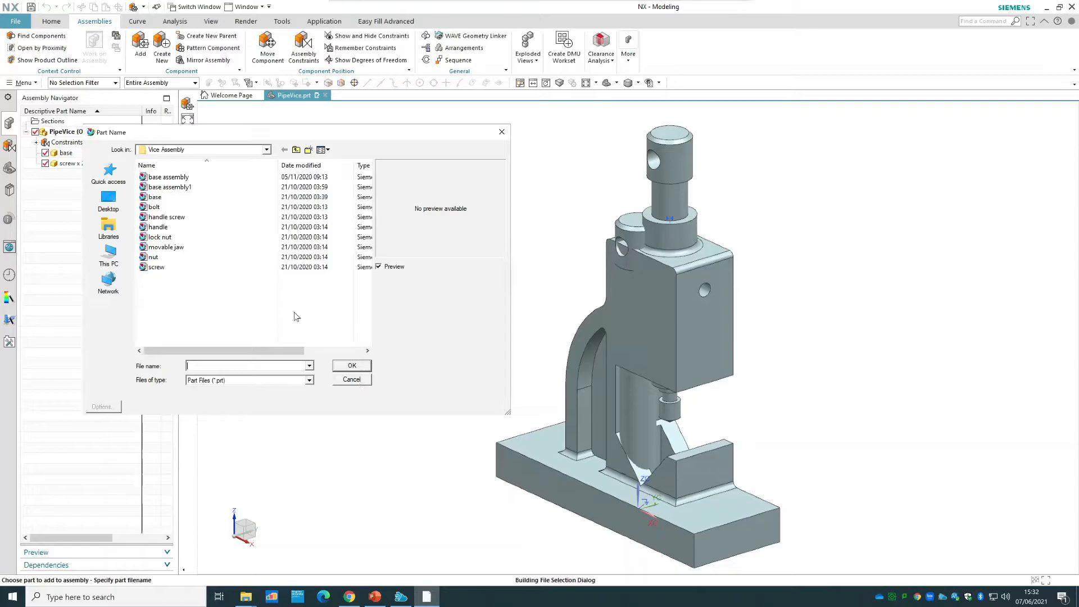
click(168, 248)
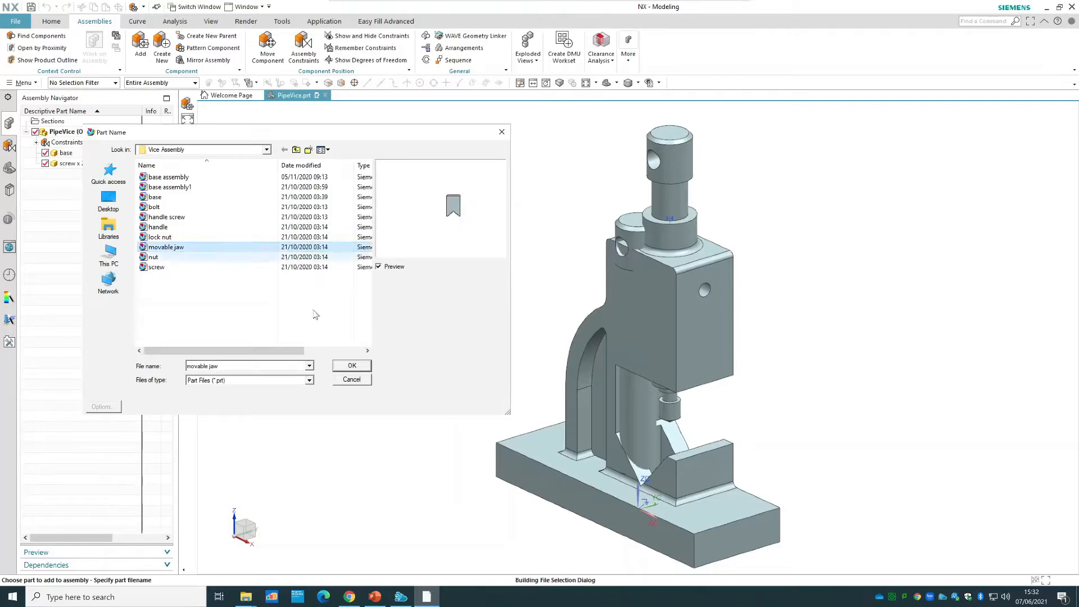
click(351, 364)
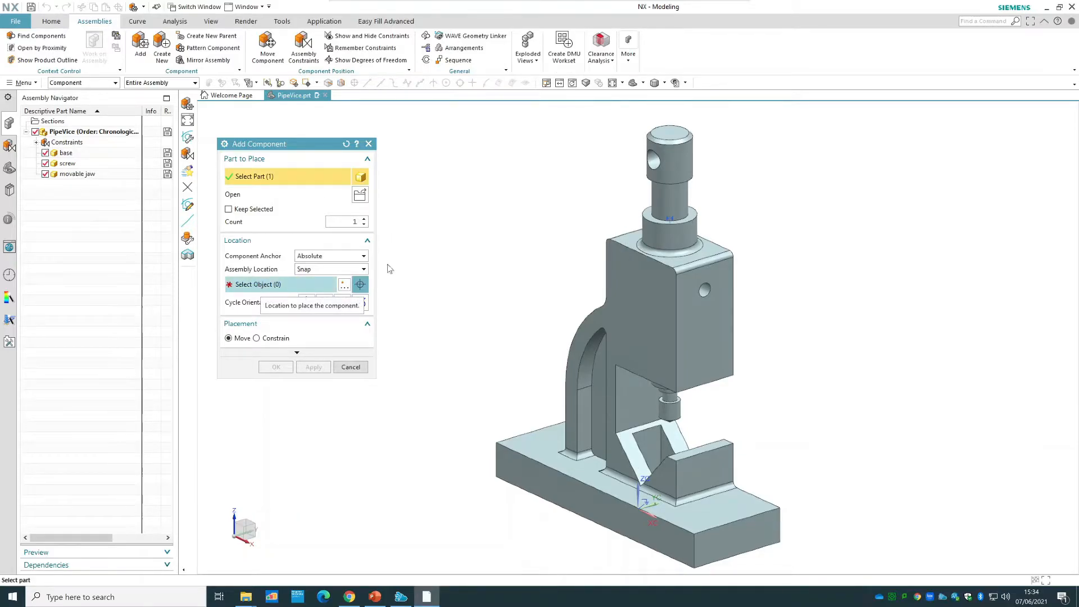
click(254, 285)
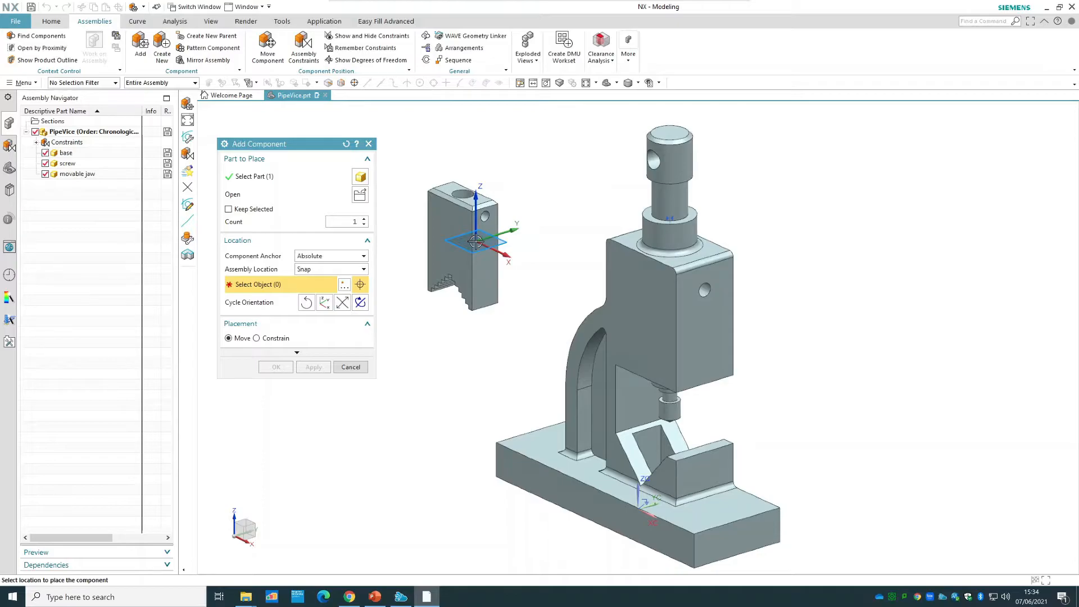
click(476, 240)
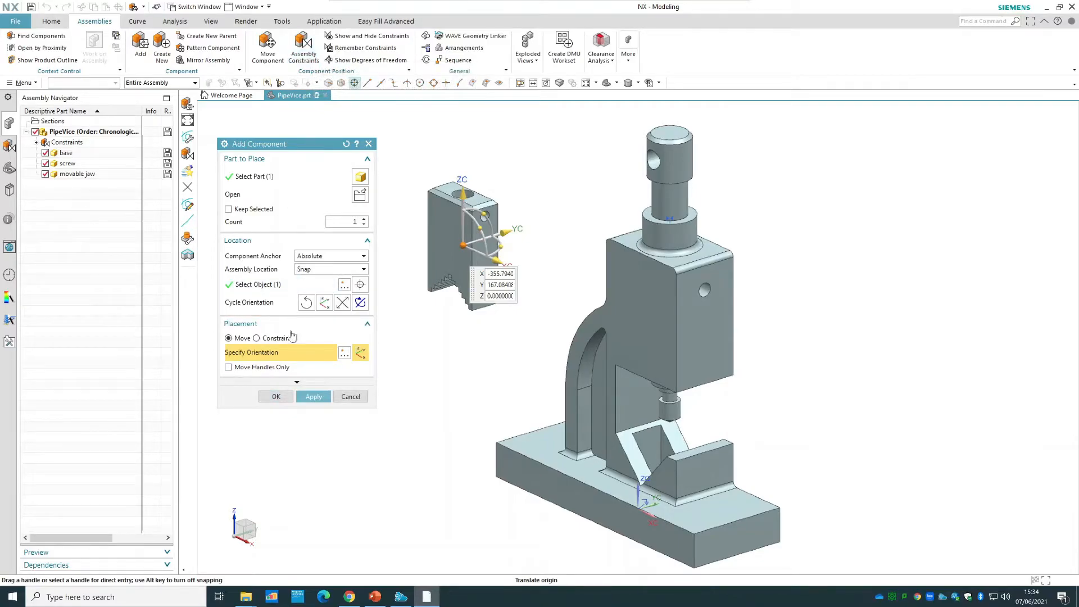
Constrain the circular edge of the jaw's top hole with a Concentric constraint to the upper edge of the screw's lower end, and finish adding the jaw.
click(258, 338)
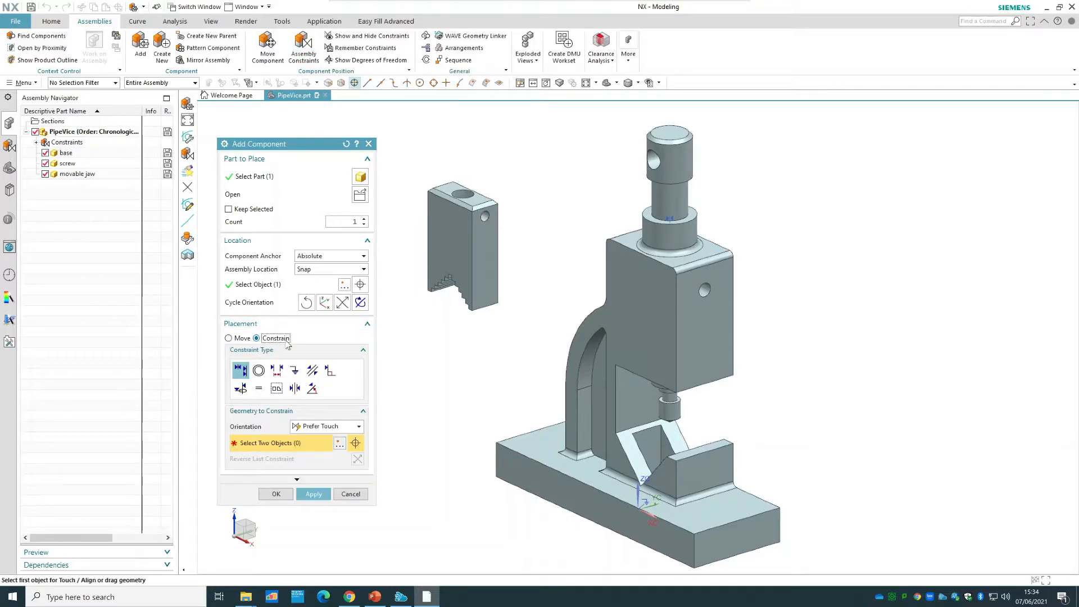
click(257, 371)
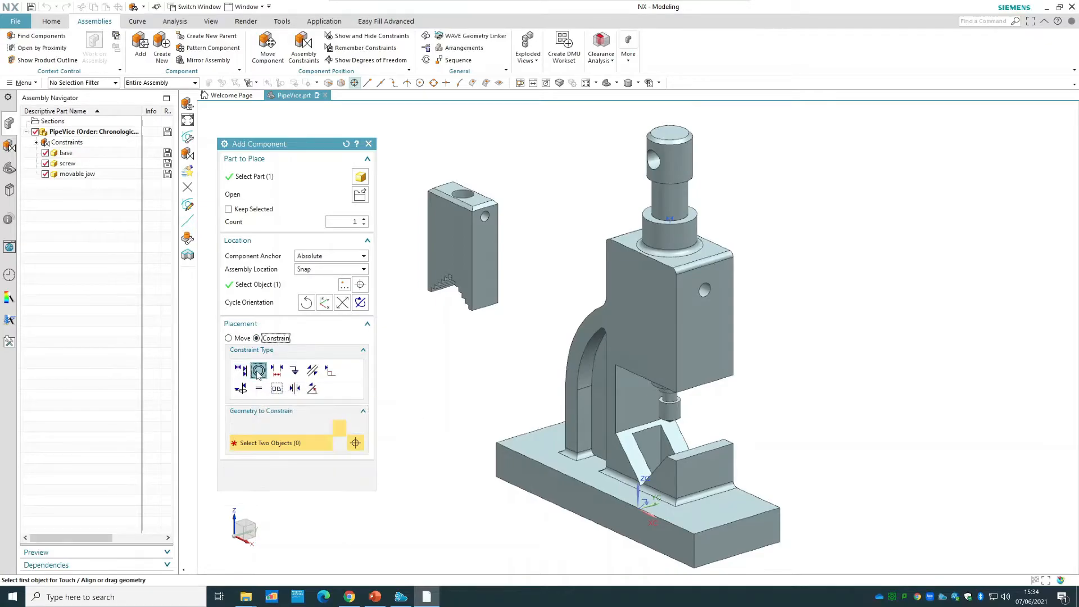
click(470, 195)
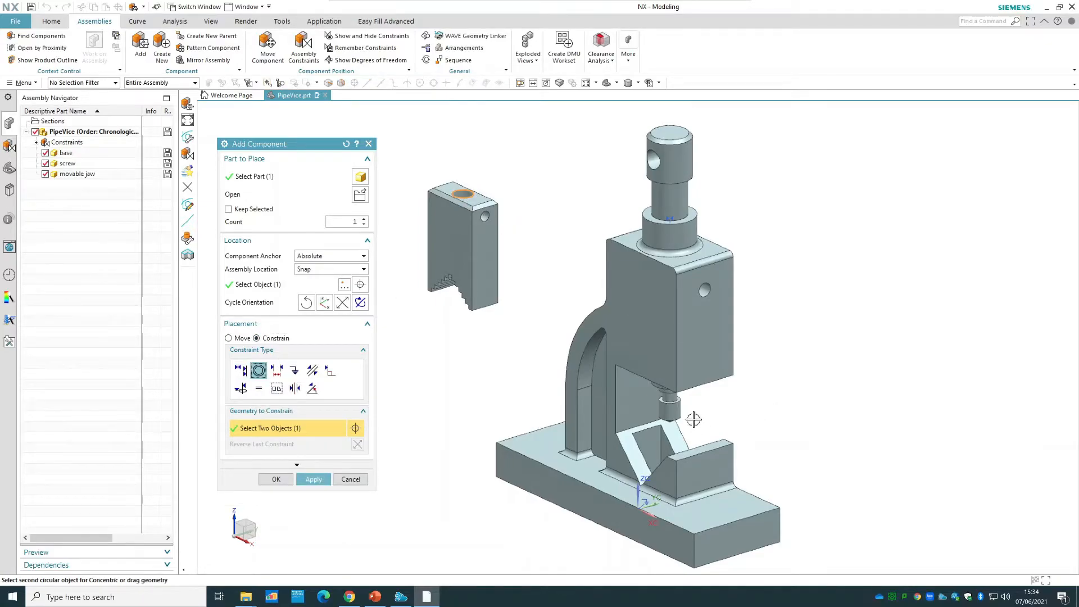
scroll(691, 414, down, 3)
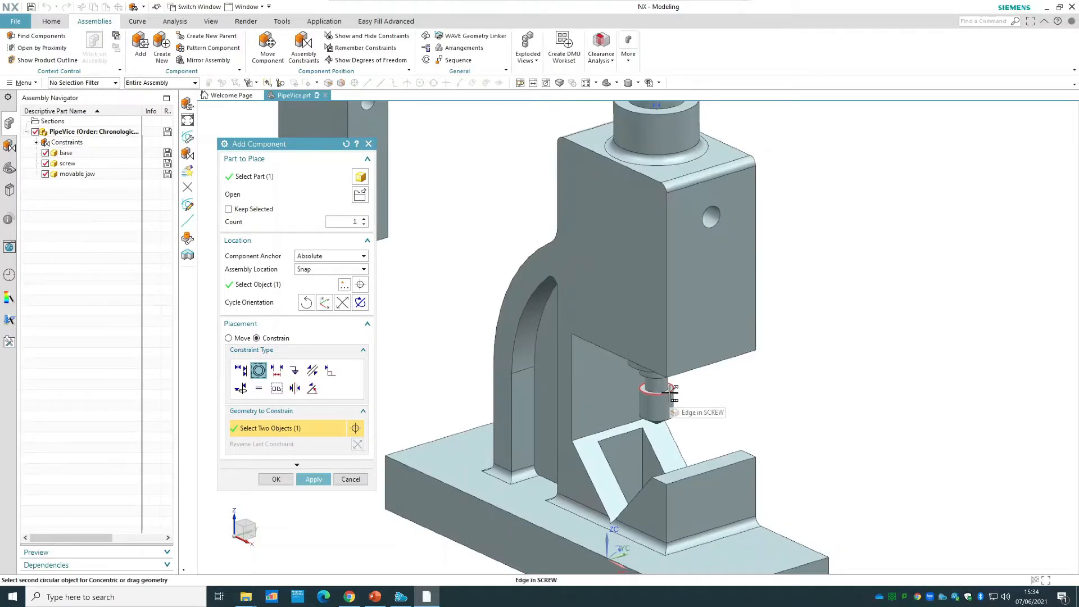
click(669, 395)
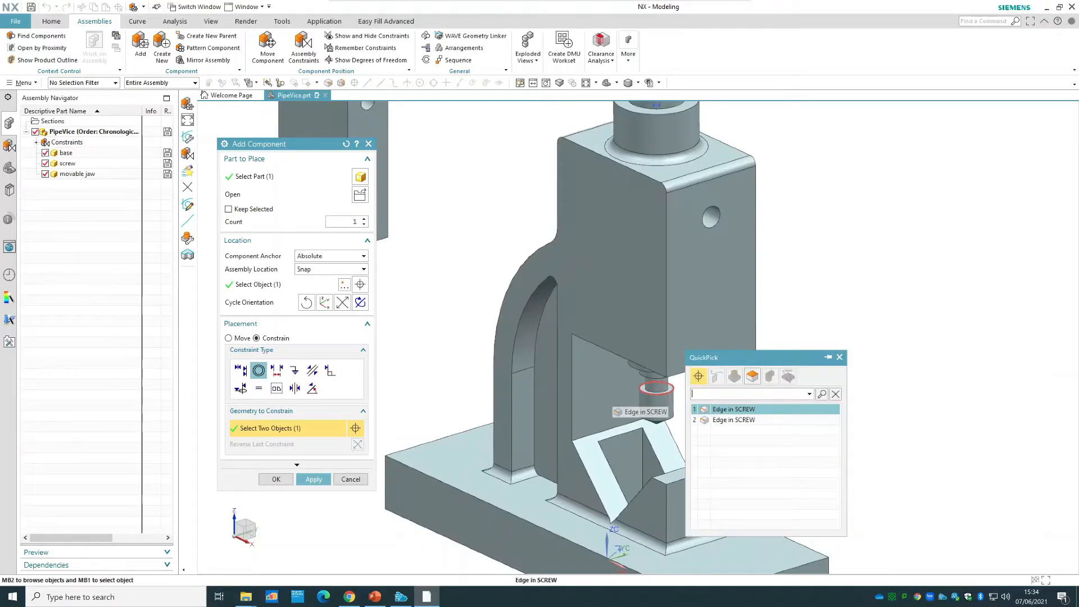
click(733, 409)
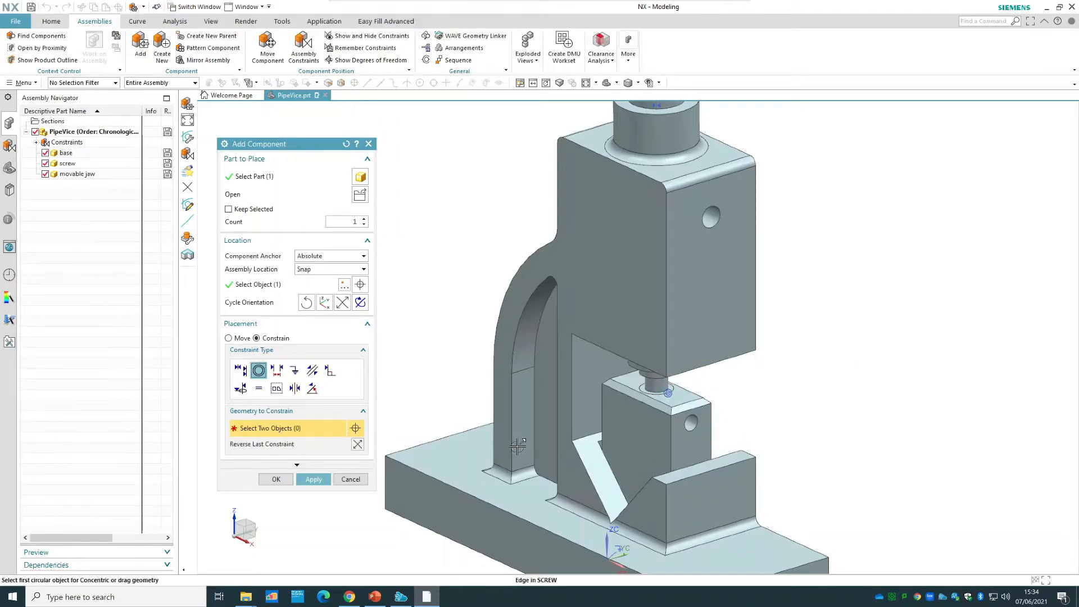
click(275, 479)
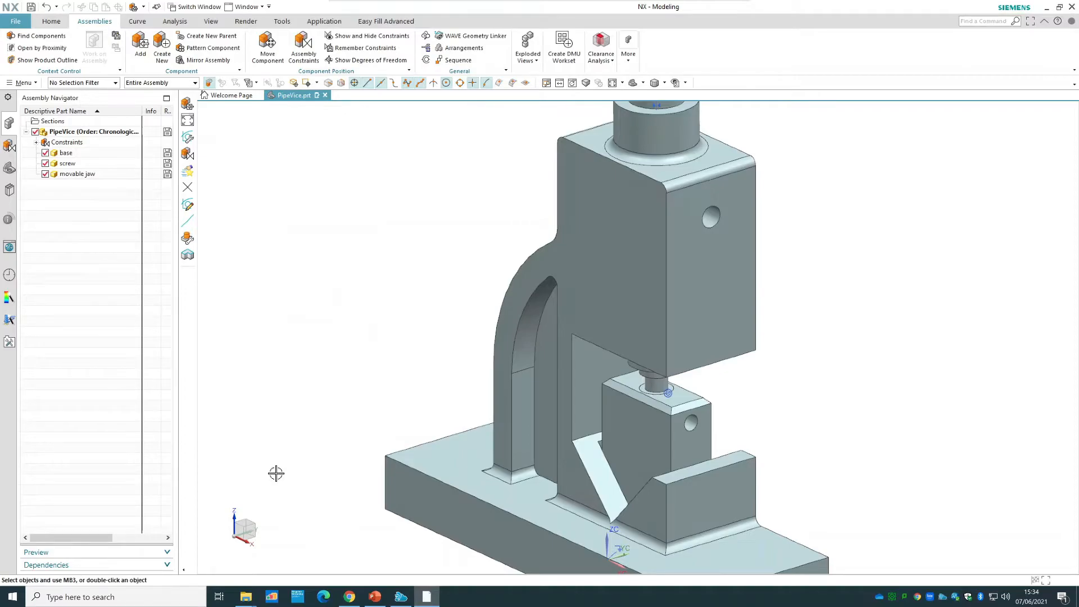
Show the degrees of freedom of the movable jaw, and refresh the display to clear the arrows.
click(632, 441)
right_click(632, 441)
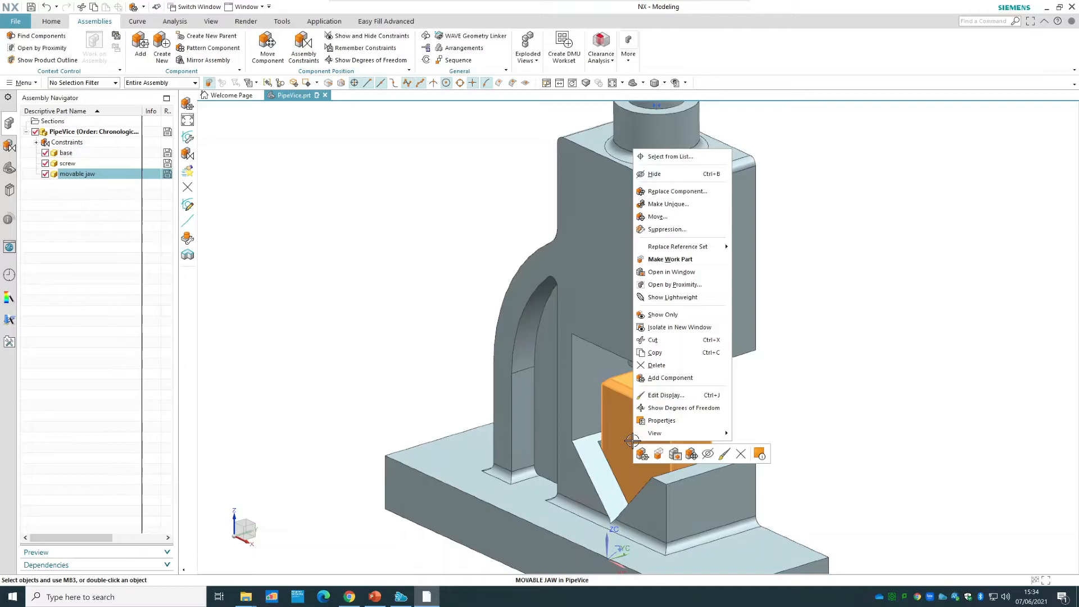
click(662, 409)
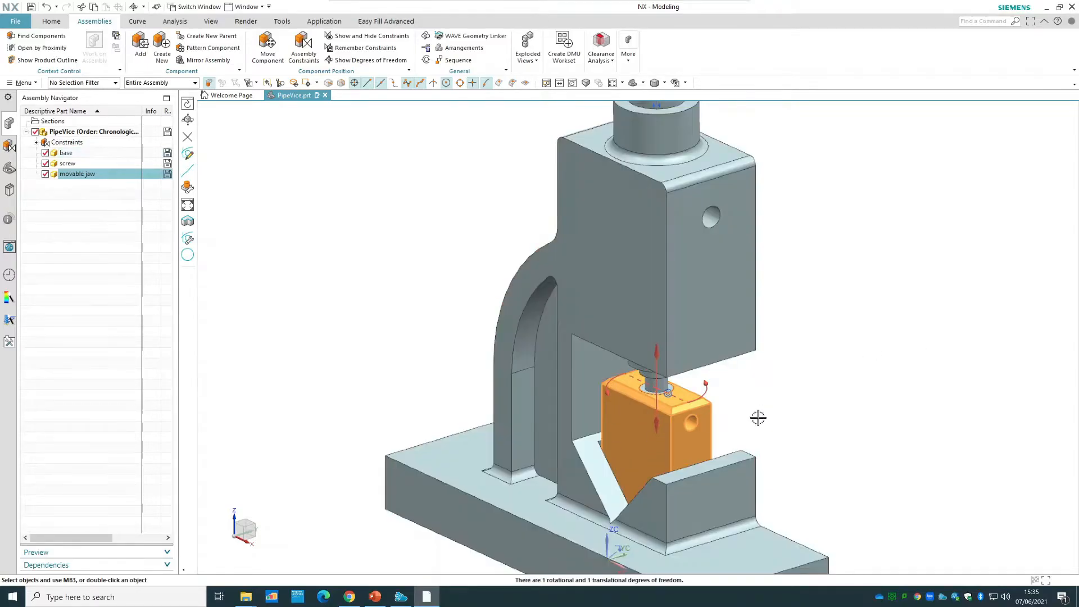
right_click(880, 382)
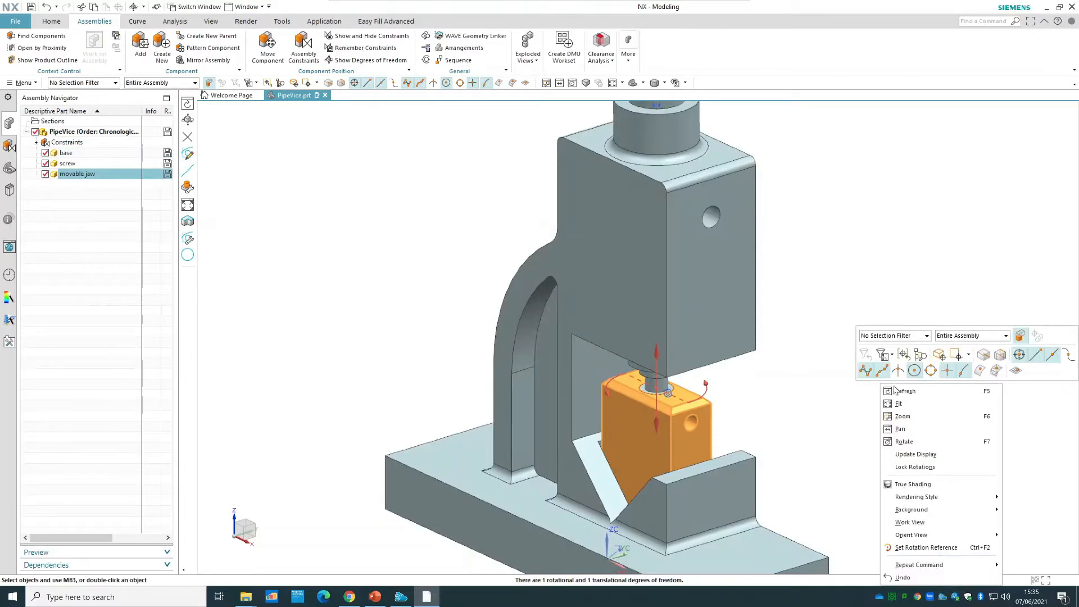
click(903, 386)
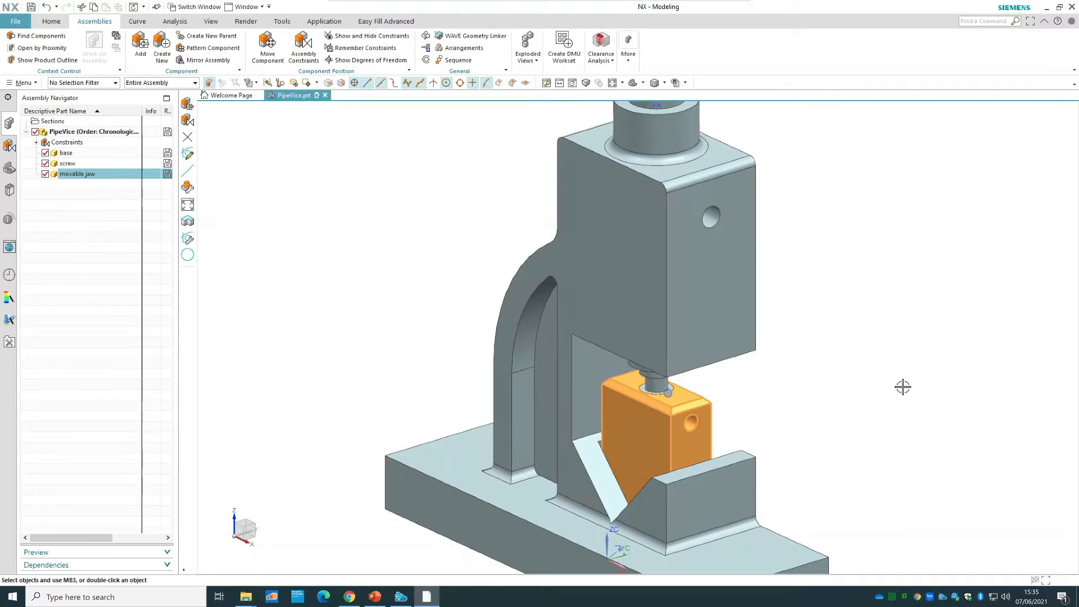
Add a Parallel constraint between the movable jaw's large side face and the matching side face of the base's upper block.
click(309, 56)
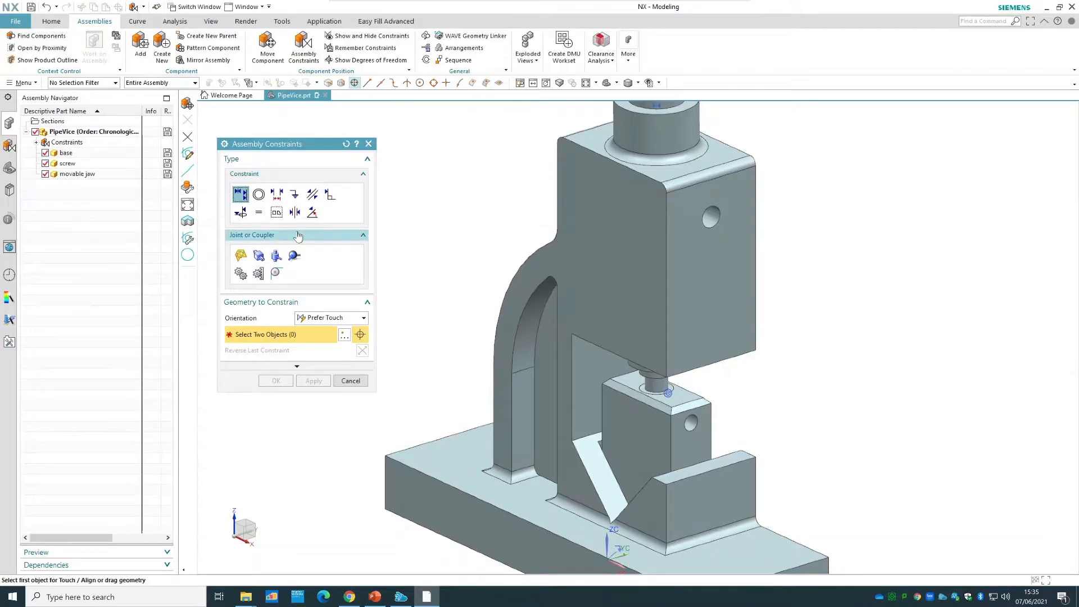
click(314, 194)
click(627, 422)
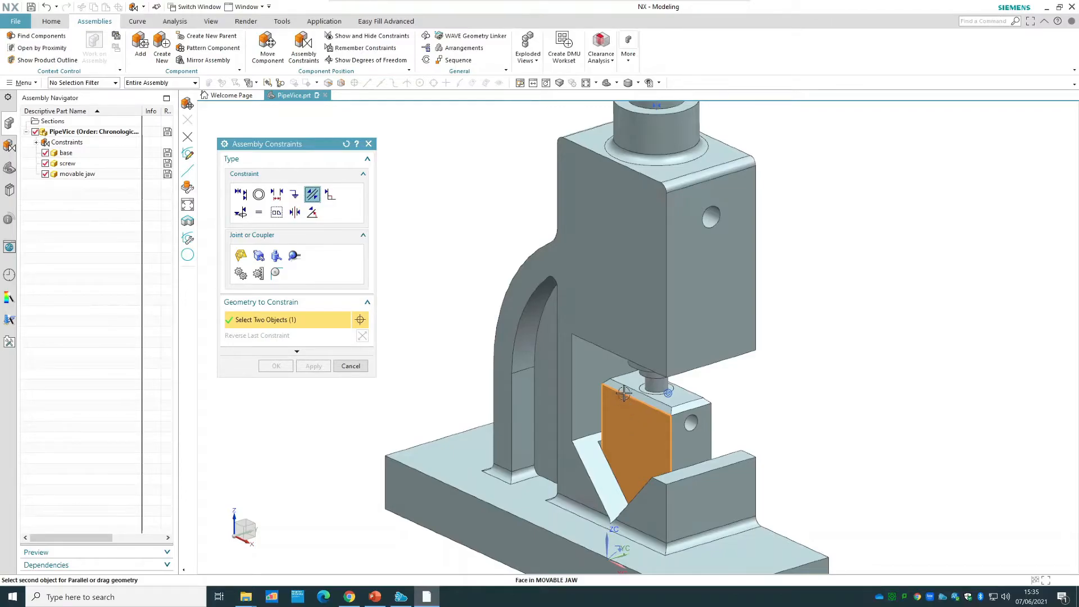
click(612, 278)
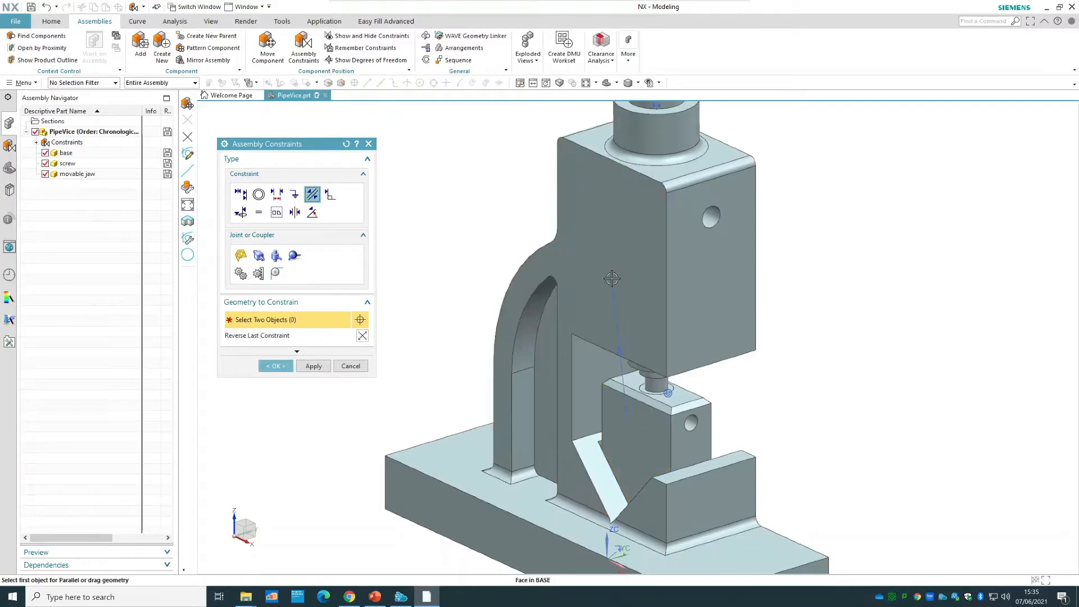
click(275, 366)
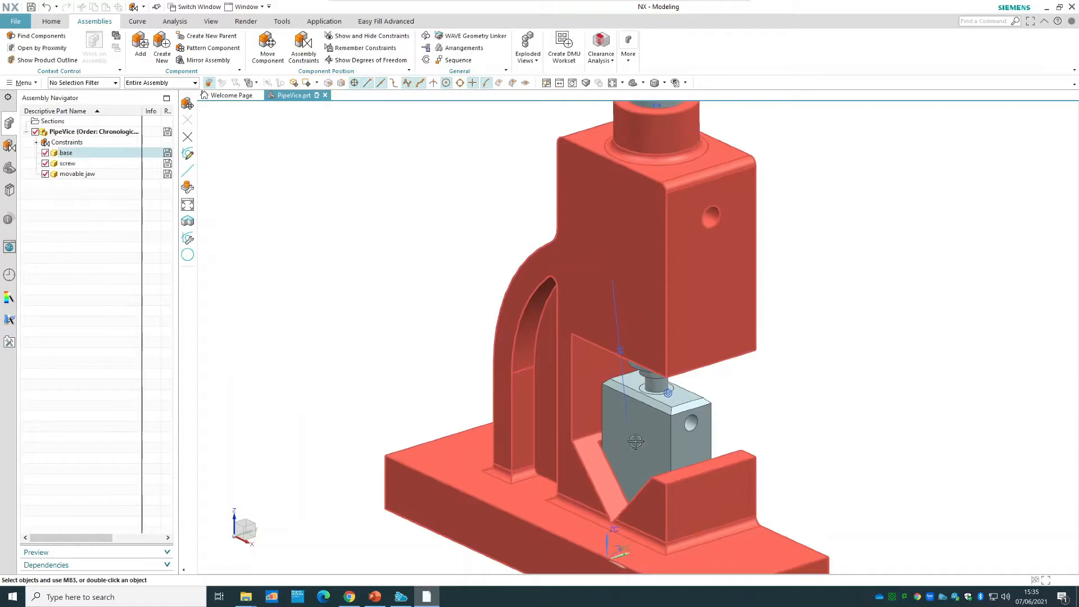
Check the movable jaw's remaining degrees of freedom after the Parallel constraint, and clear the arrows from the display.
right_click(641, 438)
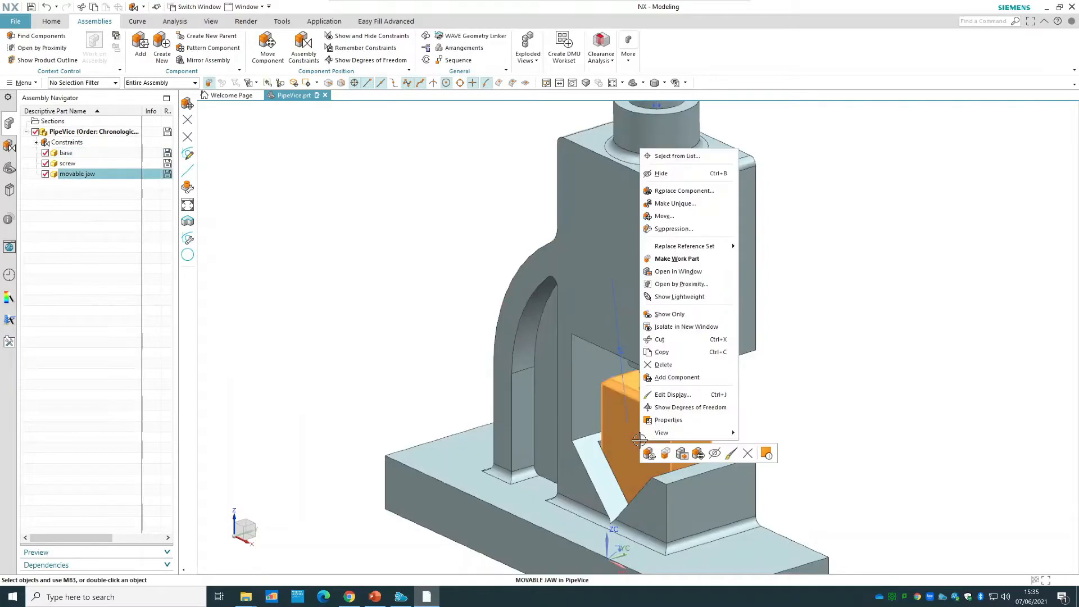
click(680, 407)
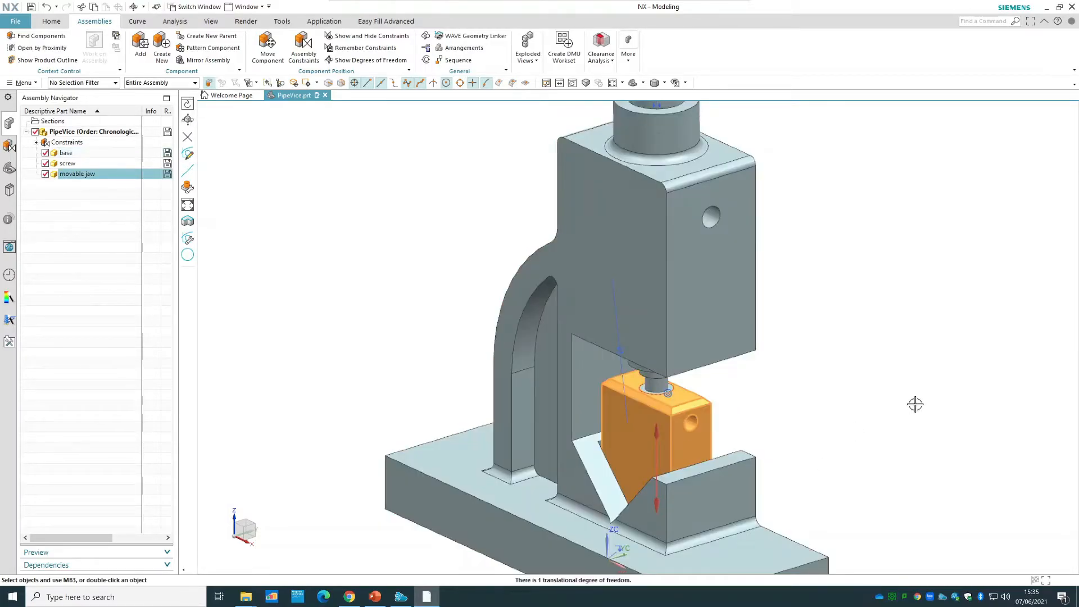
right_click(887, 395)
click(920, 202)
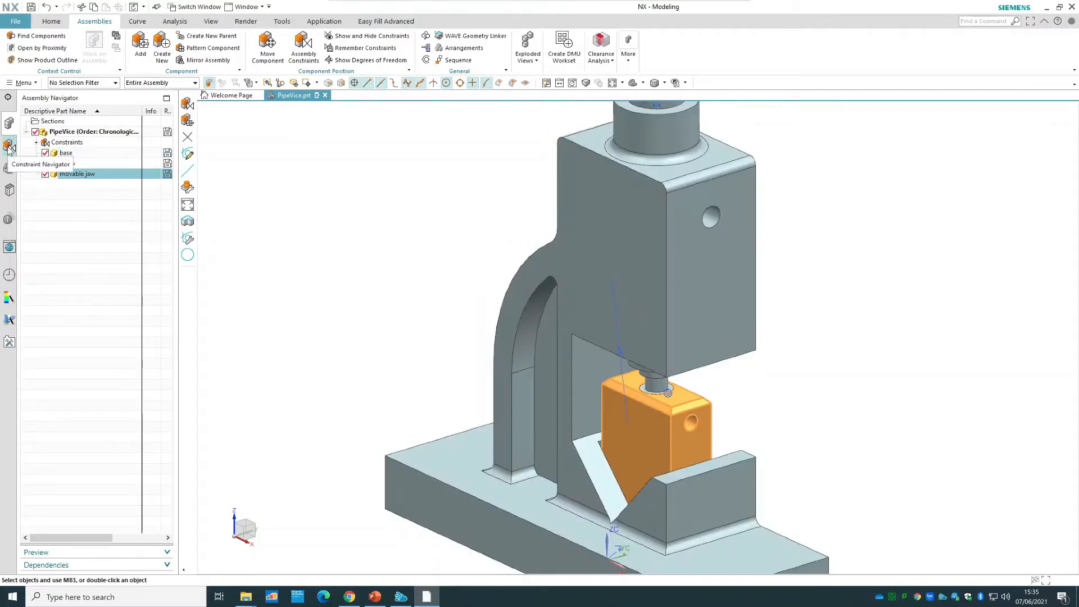
Review the assembly's constraints in the Constraint Navigator, expanding the Parallel constraint to see its components and collapsing it again.
click(9, 148)
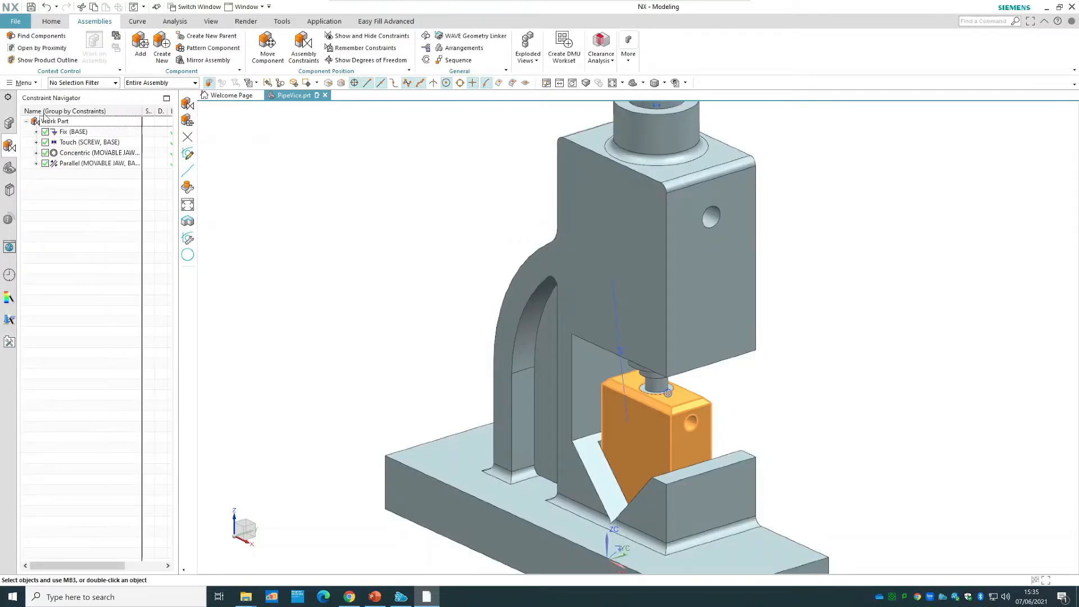
click(36, 163)
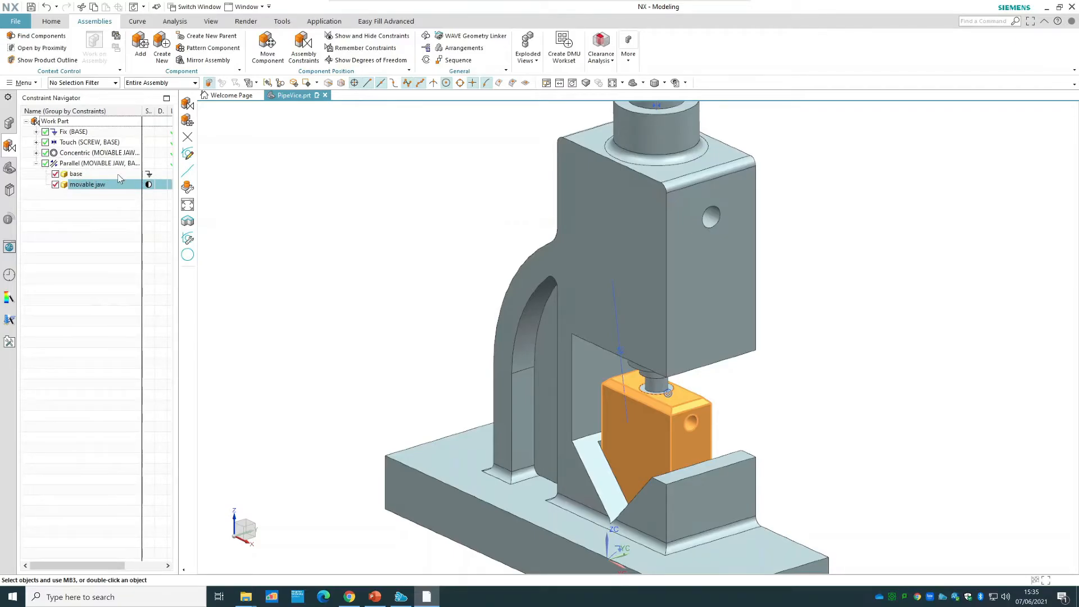
click(36, 163)
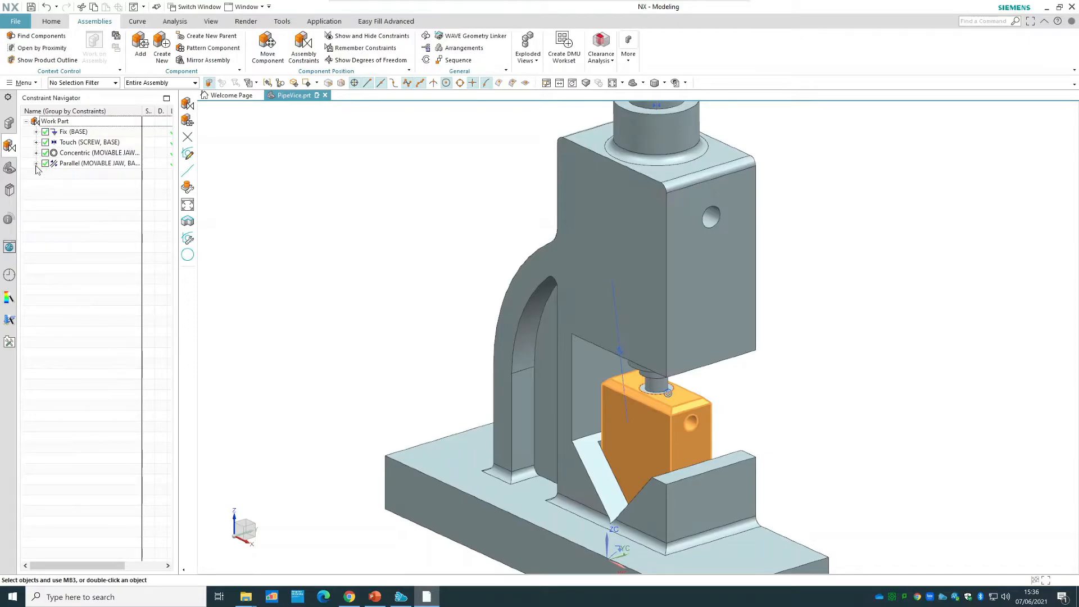
Try a second Parallel constraint between the movable jaw's large side face and the perpendicular outer face of the base's lower V-block.
click(310, 63)
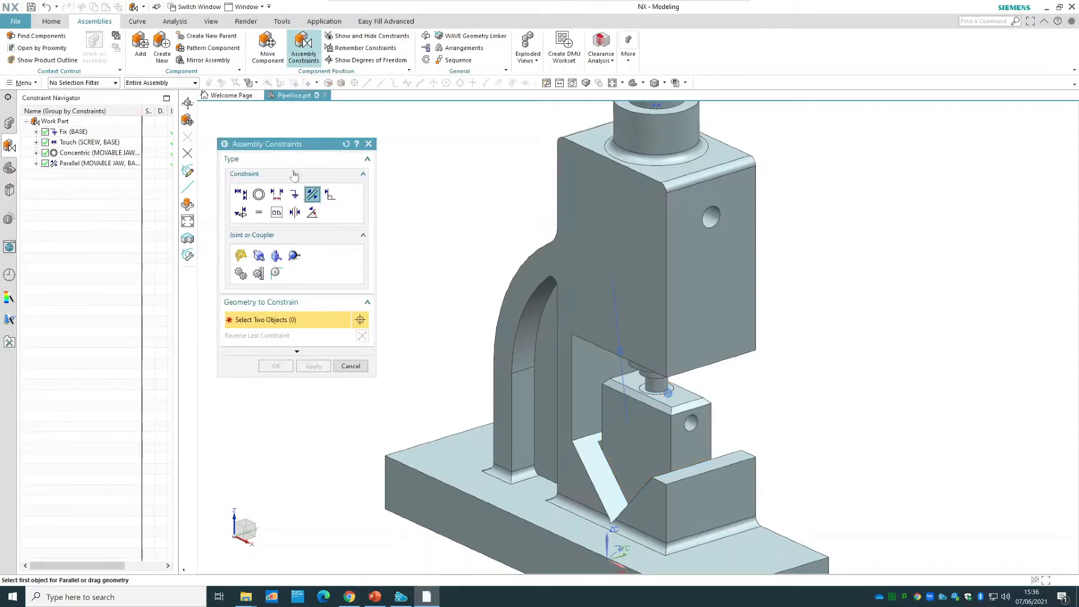
click(641, 451)
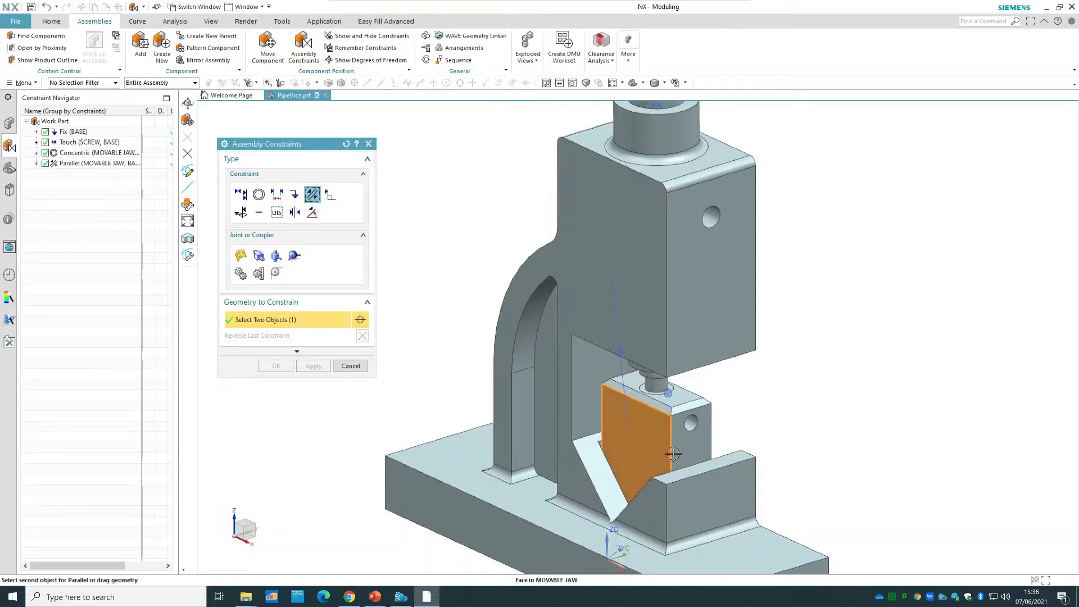
click(721, 498)
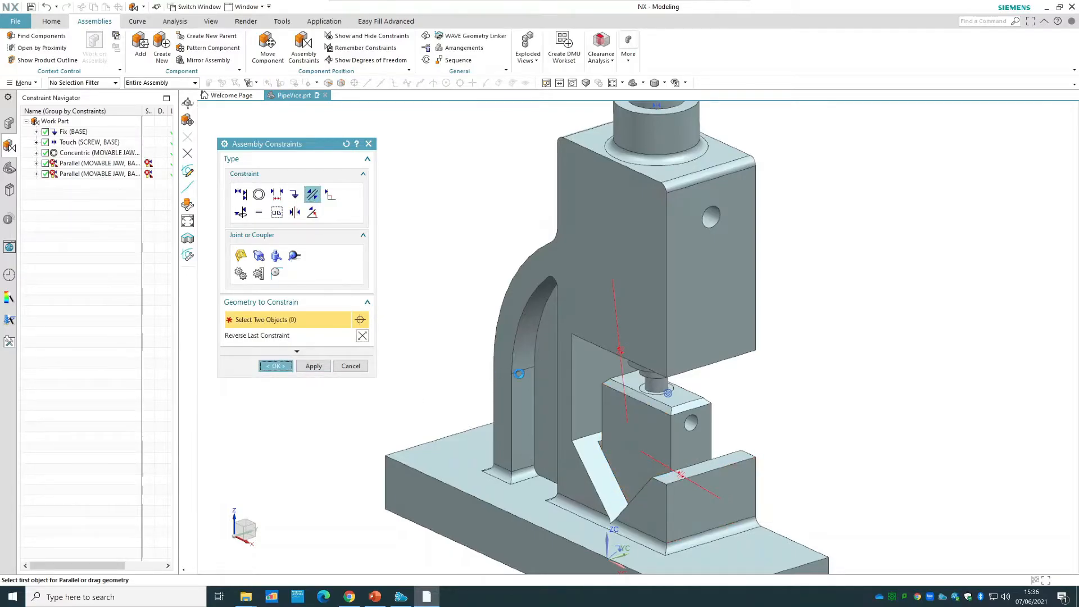
click(275, 366)
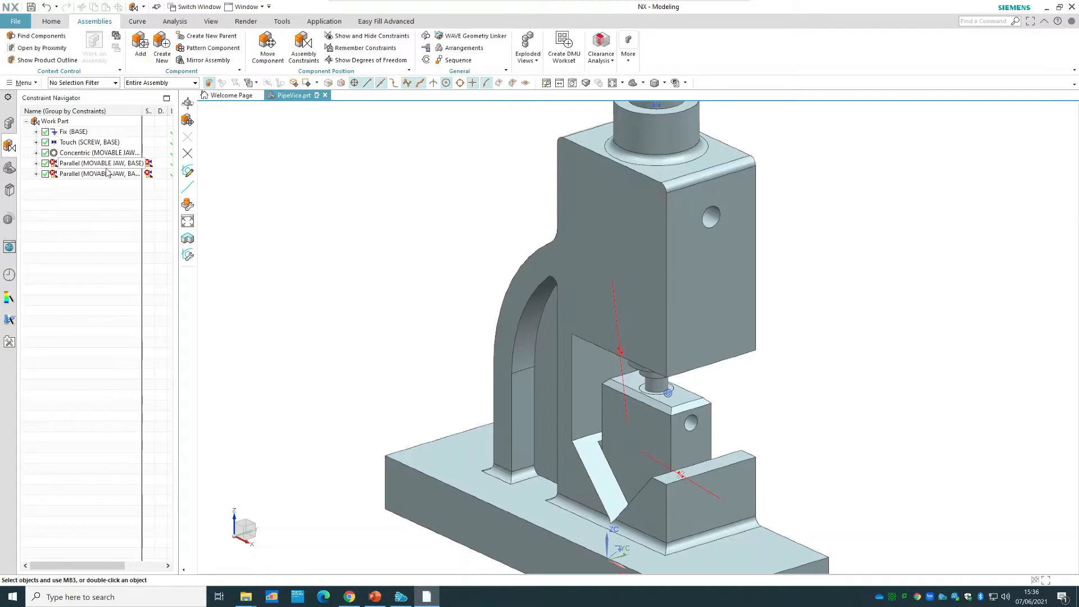
Suppress the conflicting second Parallel constraint between the movable jaw and base, and delete it.
click(46, 173)
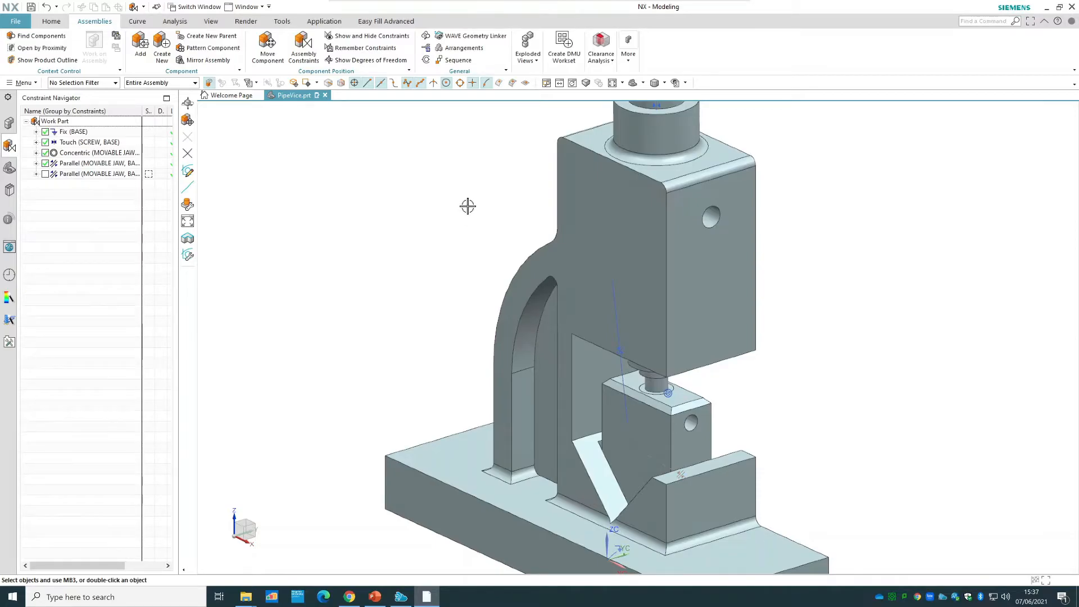
right_click(114, 176)
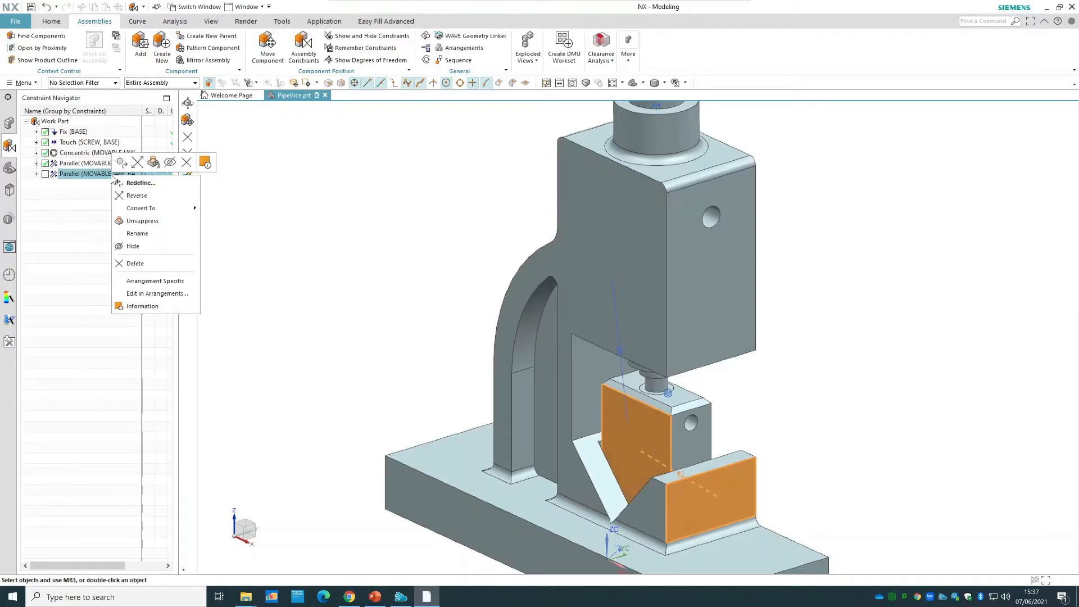
click(134, 263)
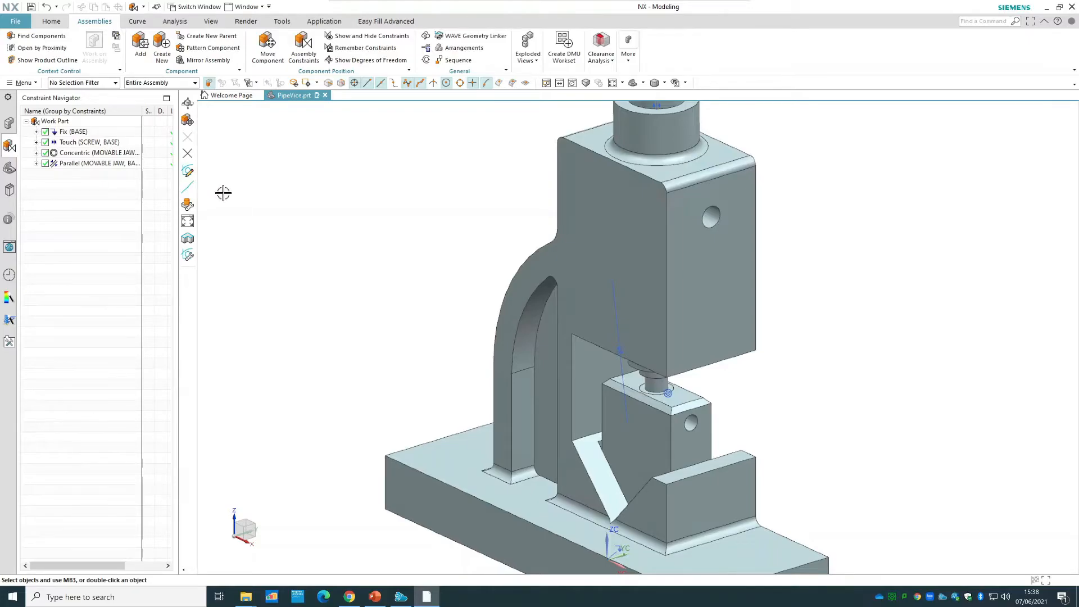
Load the handle part from the Vice Assembly folder as a new component to add to the vice.
scroll(444, 225, down, 3)
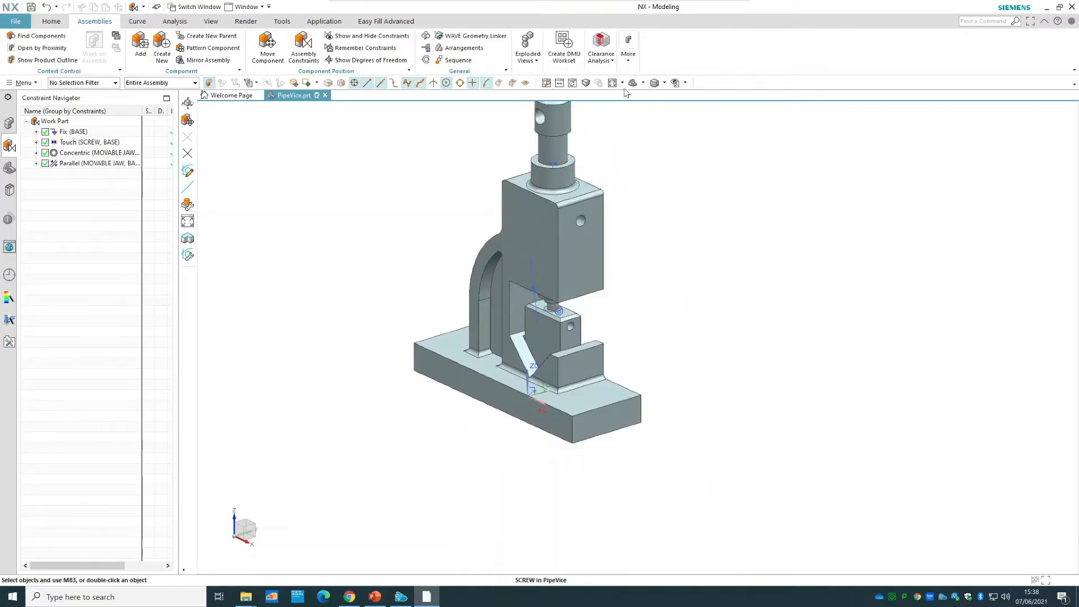
click(613, 83)
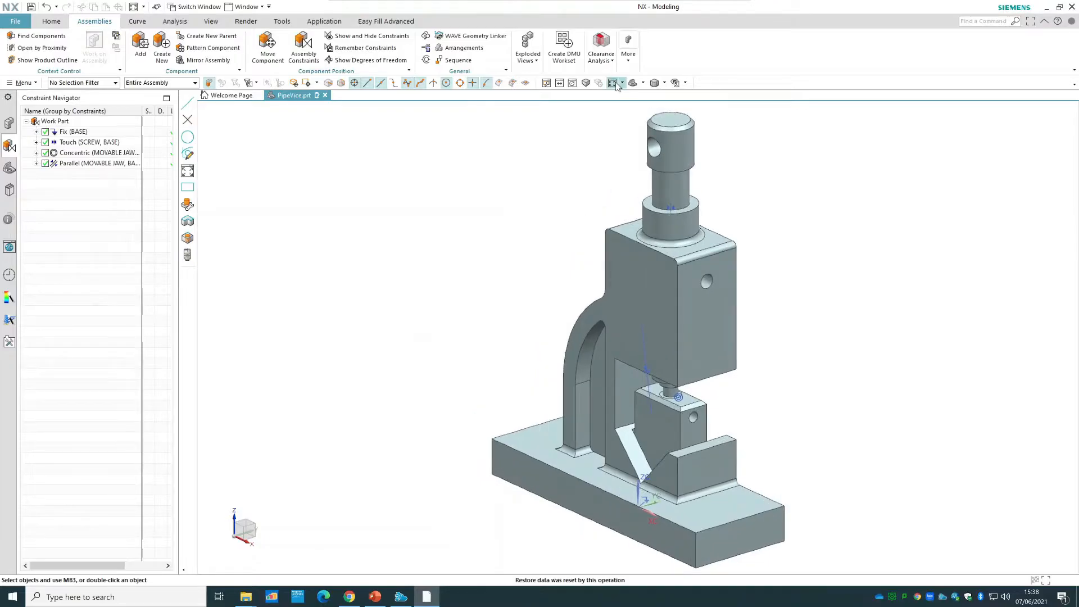
click(142, 44)
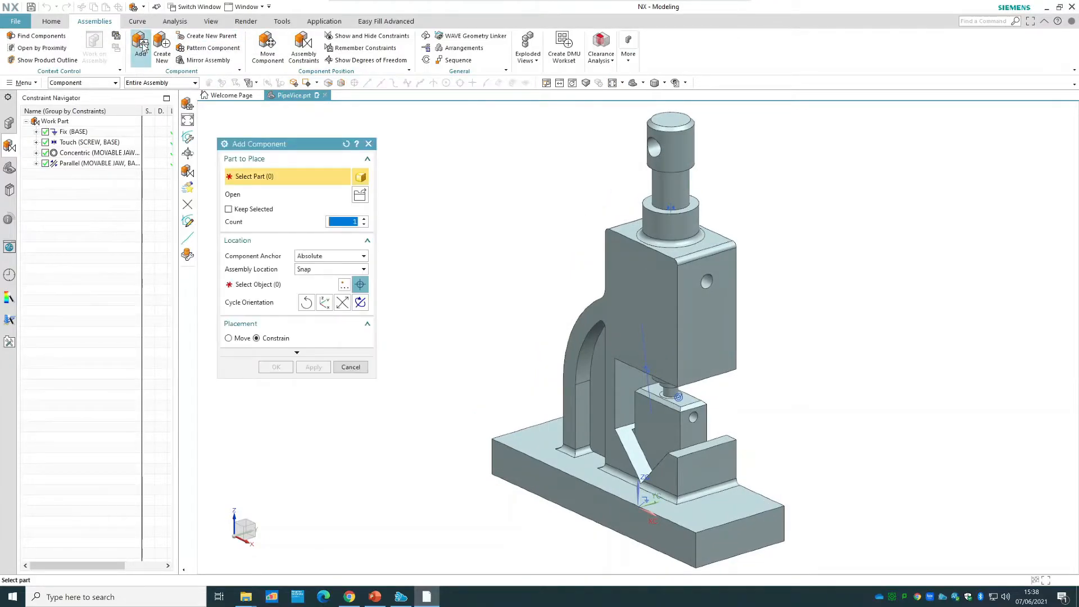
click(360, 195)
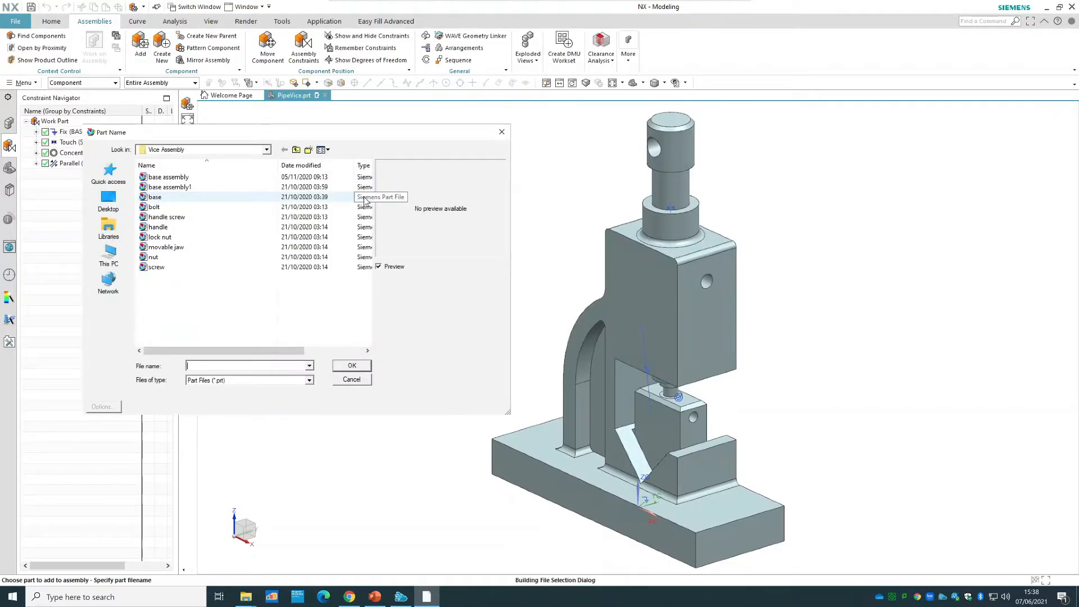
click(167, 227)
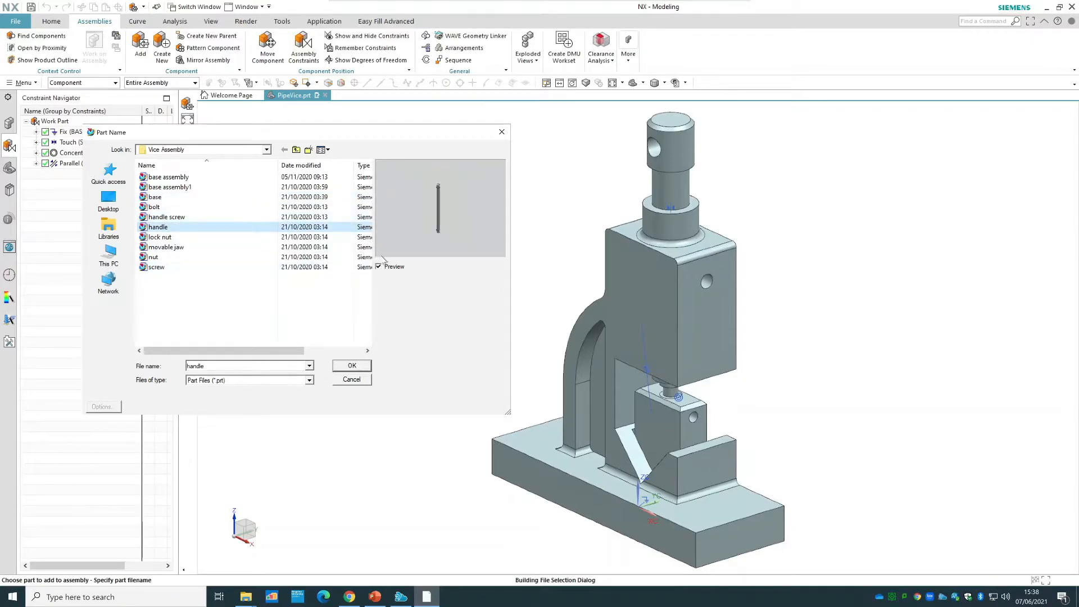
click(351, 366)
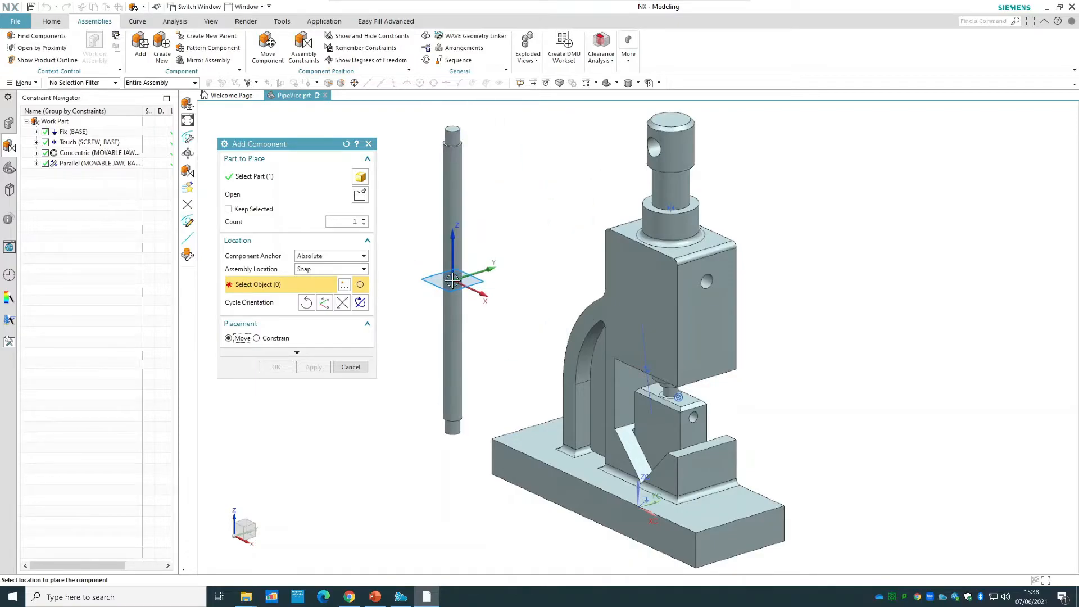
Place the handle beside the vice at about X -401, Y 167, Z 0 and rotate it to a horizontal orientation.
scroll(452, 280, down, 3)
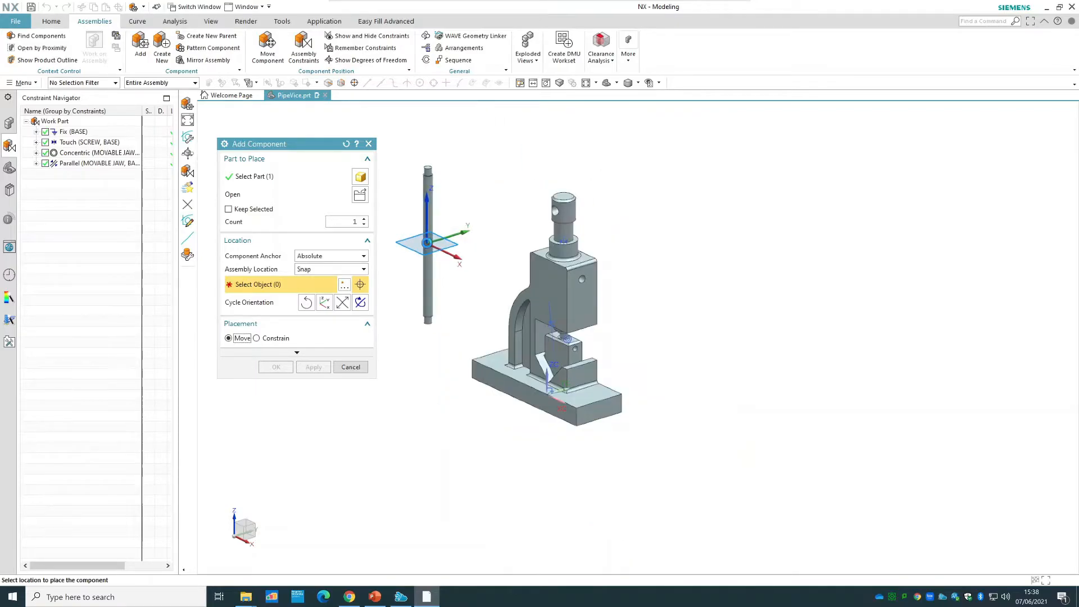
click(426, 243)
drag(450, 209, 466, 263)
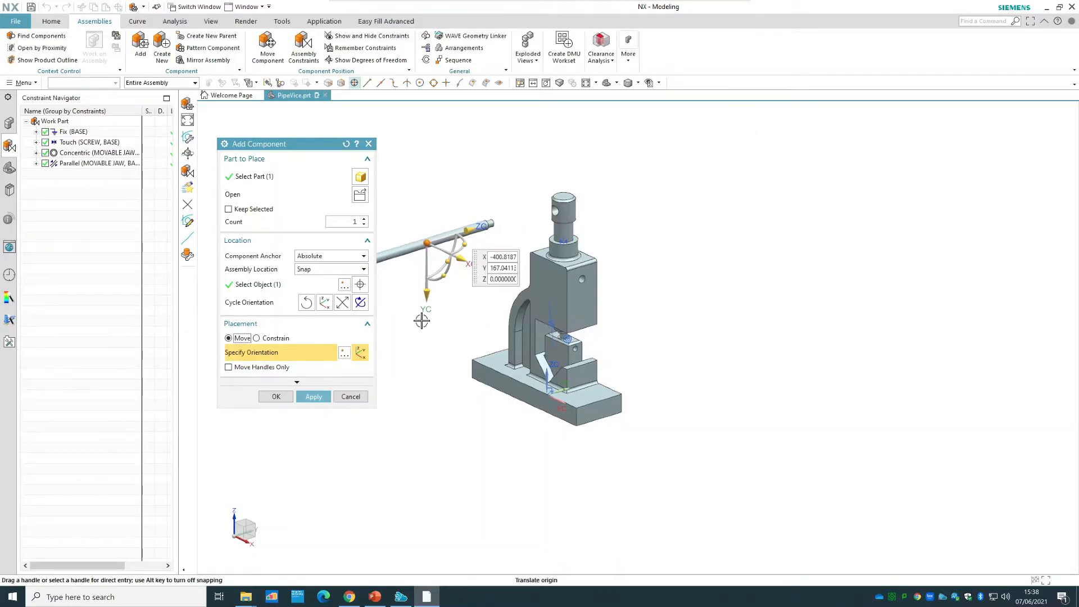
Align the handle's centerline with the cross hole in the screw head using a Touch/Align constraint with Prefer Touch orientation.
click(275, 338)
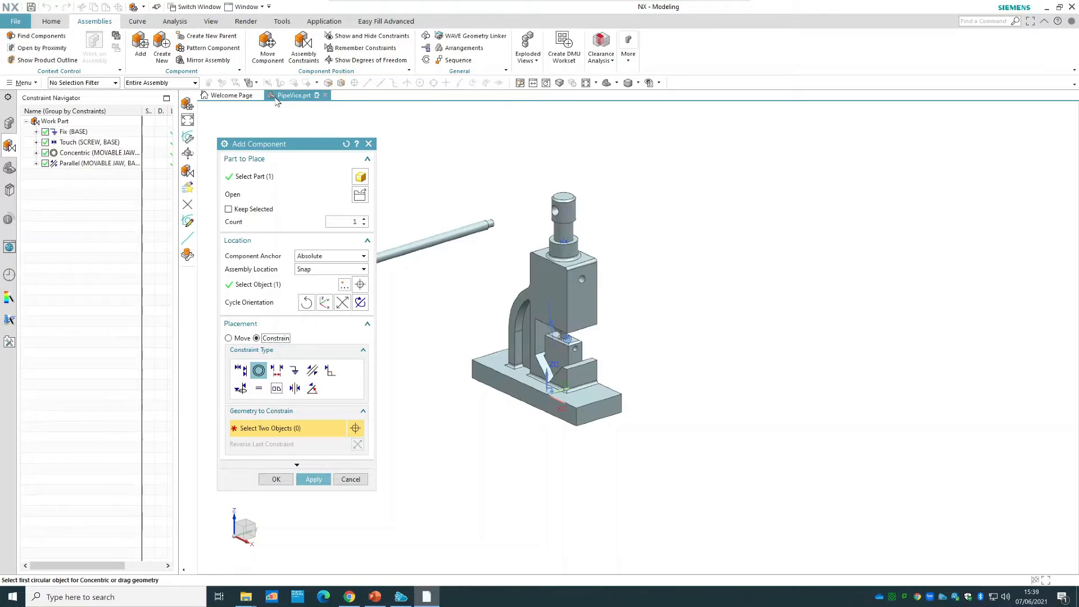
click(241, 371)
click(329, 429)
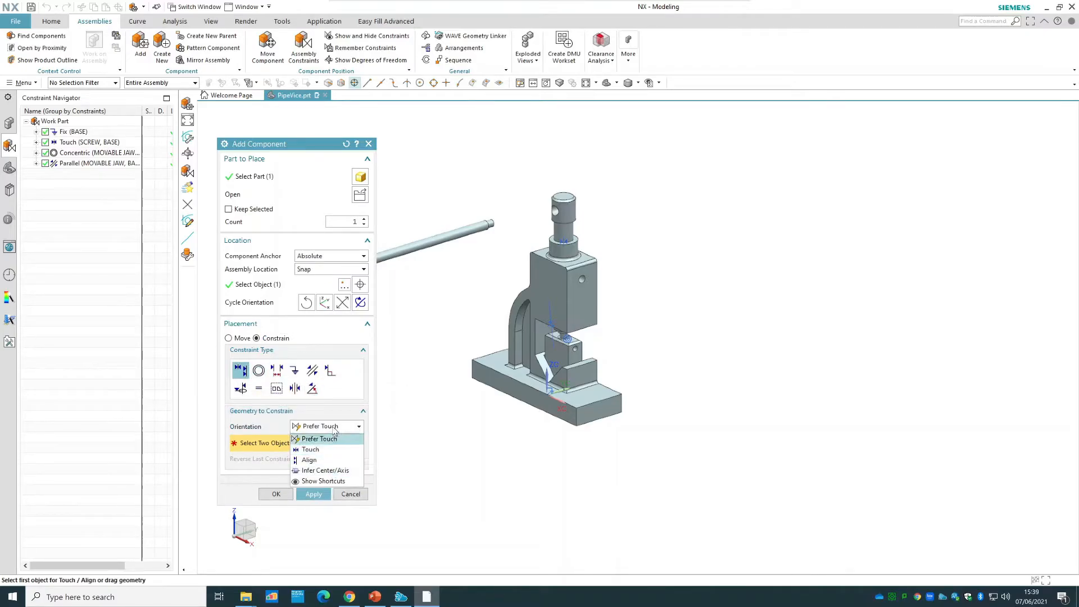
click(320, 438)
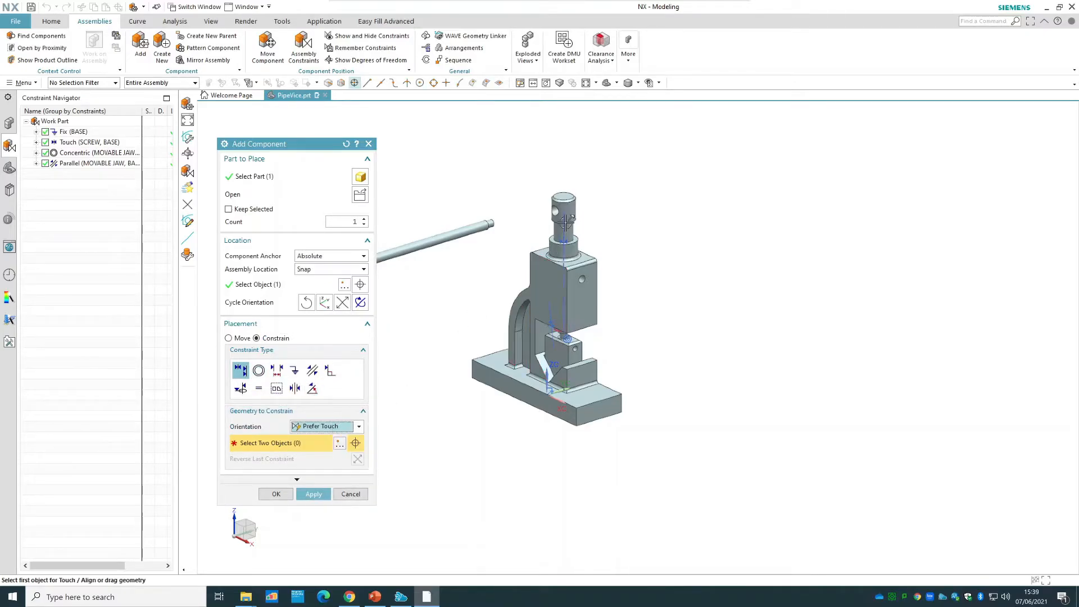
scroll(439, 242, up, 5)
click(440, 243)
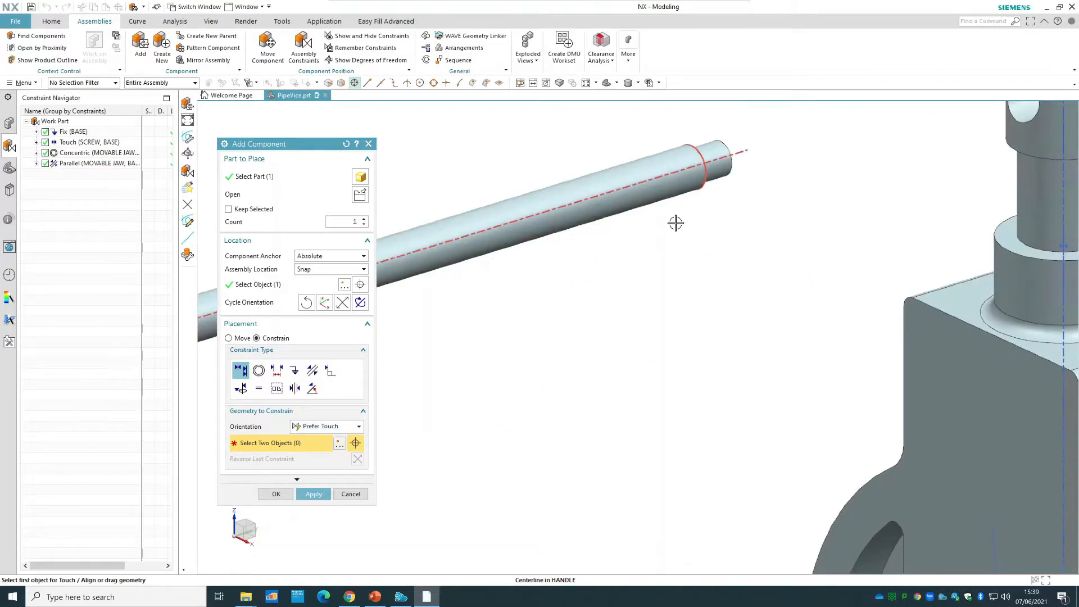
scroll(708, 214, down, 5)
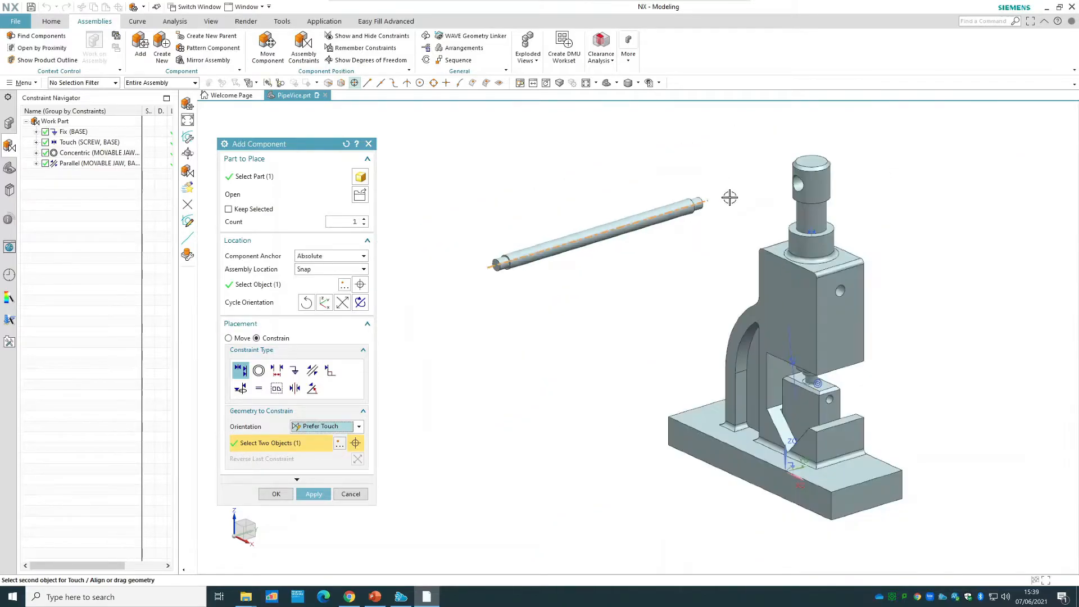
click(798, 184)
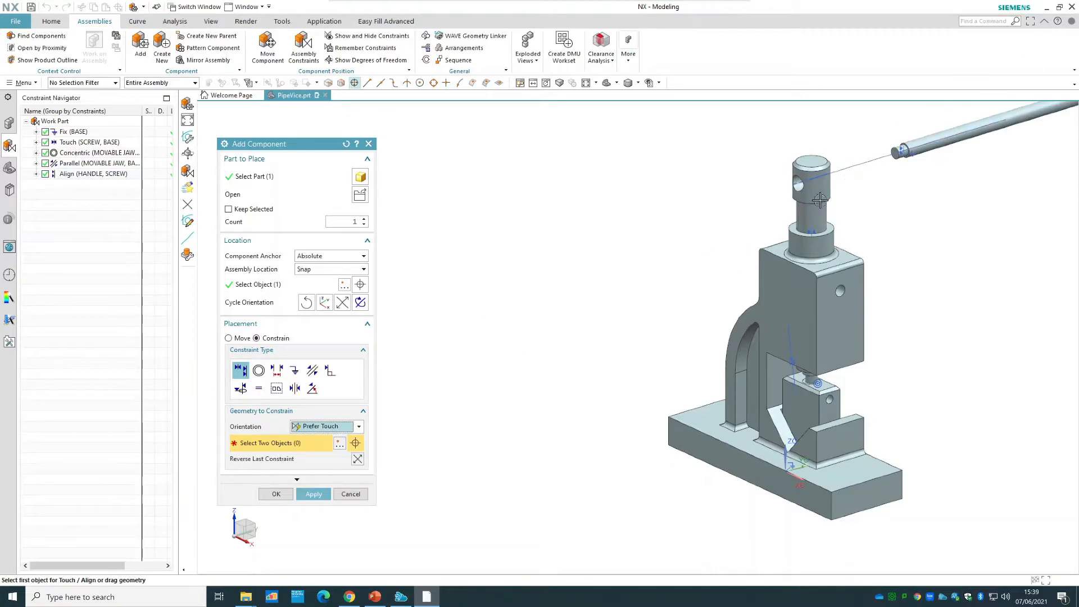
Move the handle along the cross hole's axis to about Y 22 so it passes through the screw head.
scroll(590, 337, up, 2)
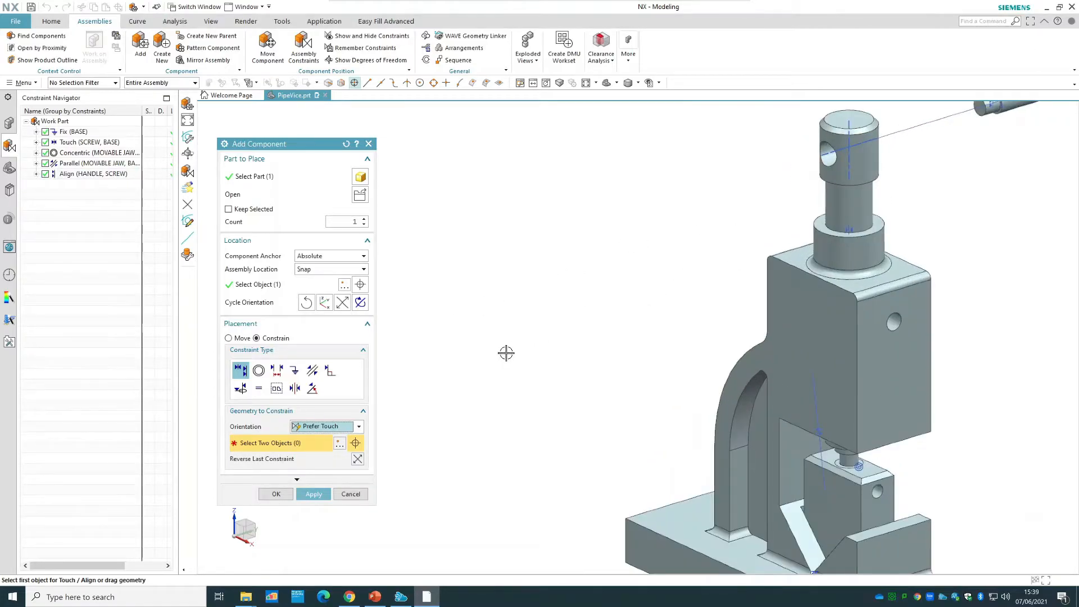
scroll(500, 355, up, 2)
scroll(499, 355, up, 2)
click(242, 338)
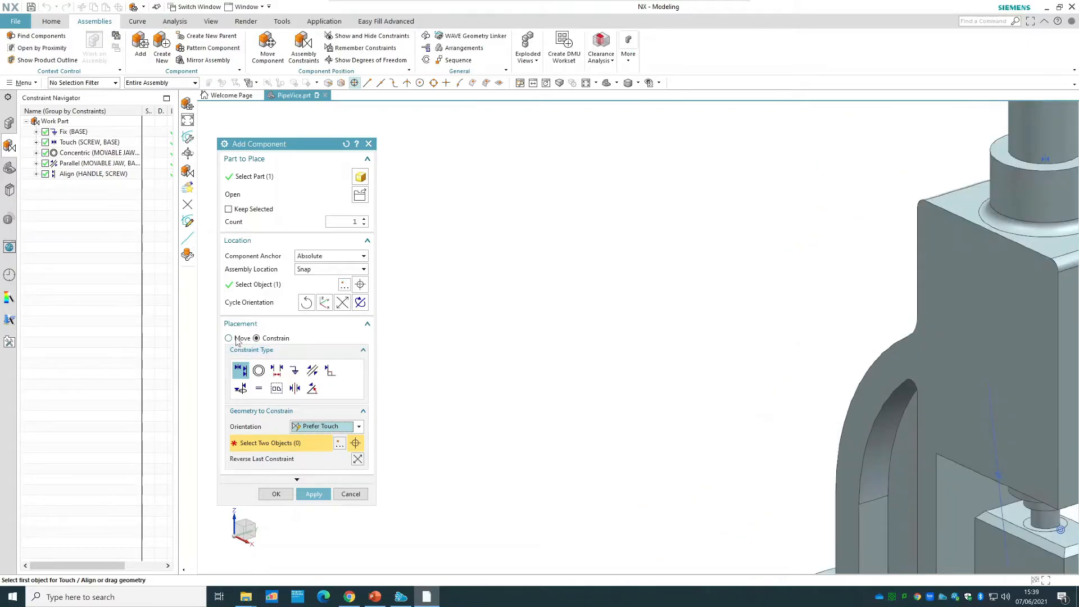
scroll(648, 291, down, 3)
scroll(698, 274, down, 2)
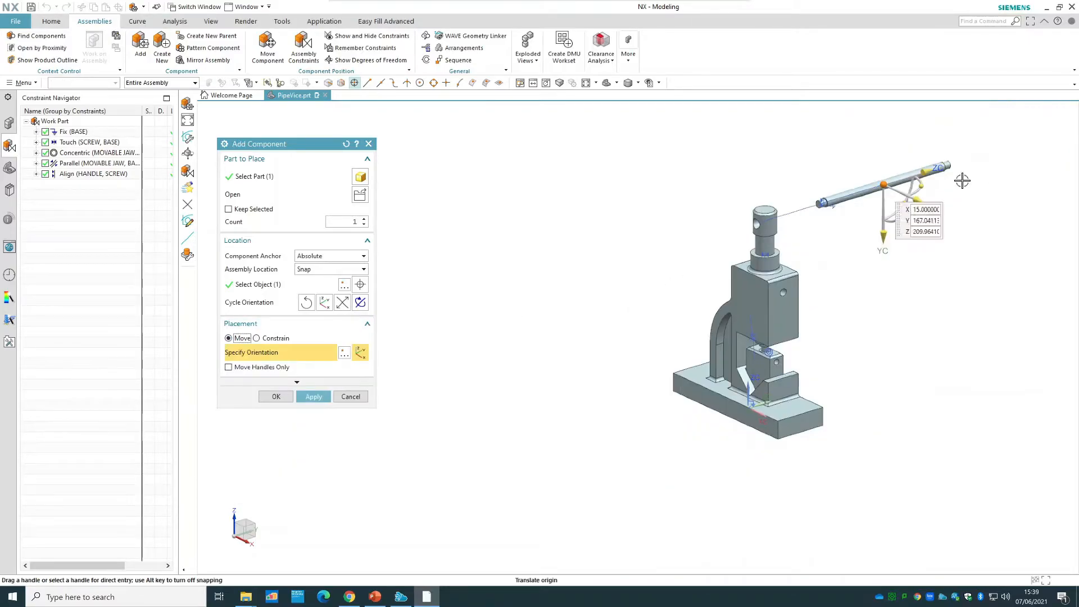
drag(924, 178, 811, 205)
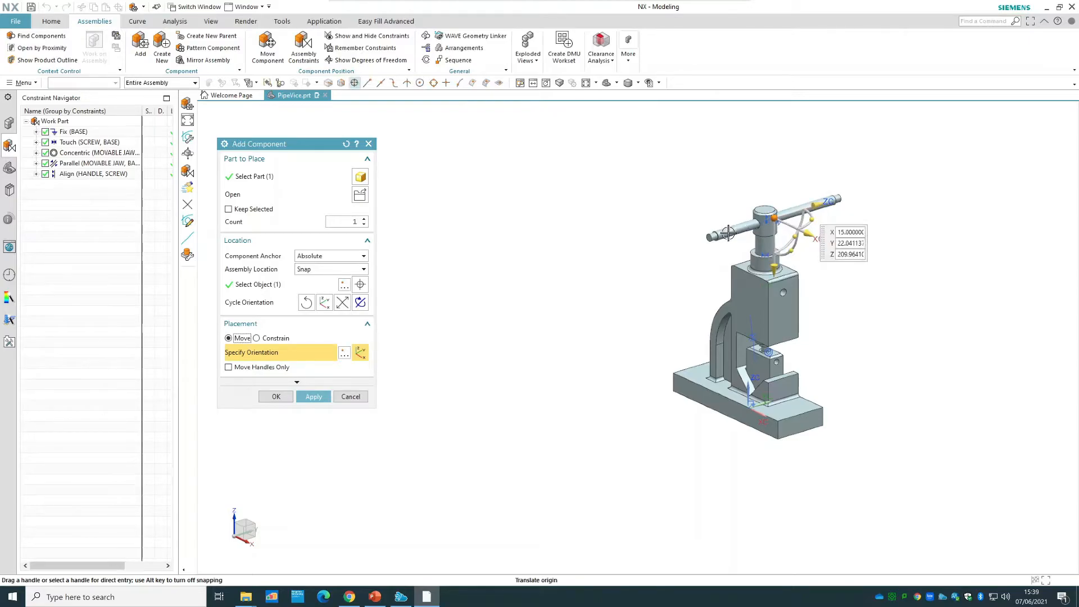
Return the handle's placement to Constrain and finish adding the component to the assembly.
click(274, 337)
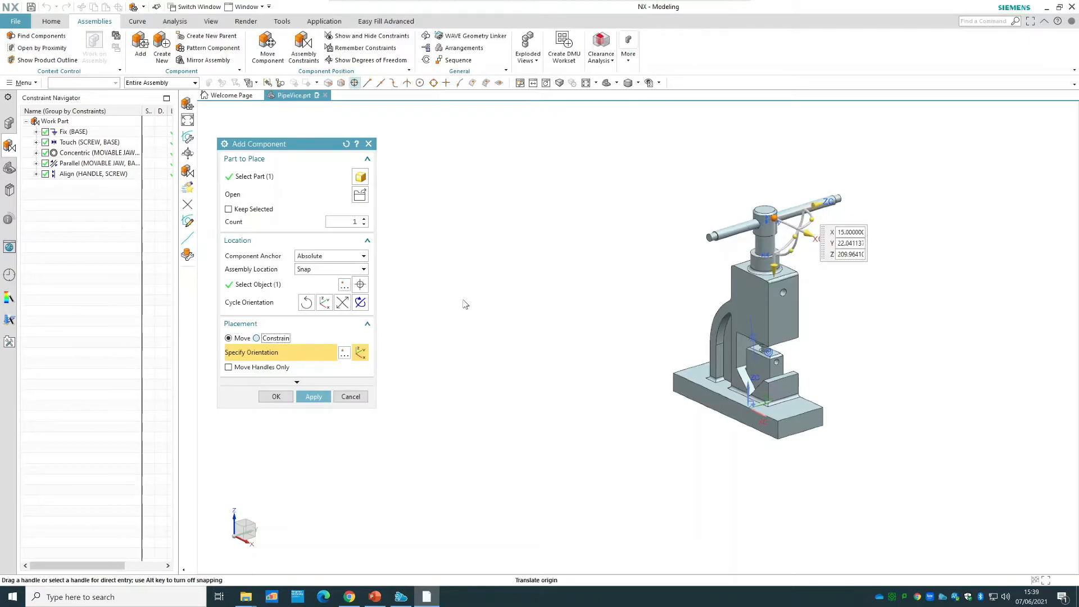
right_click(726, 235)
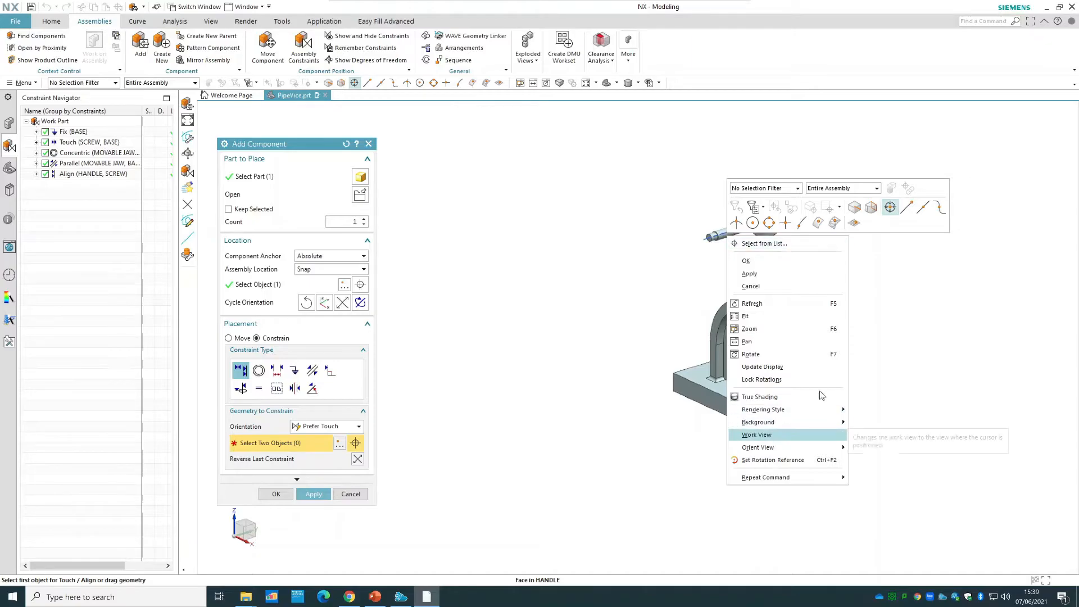
click(672, 226)
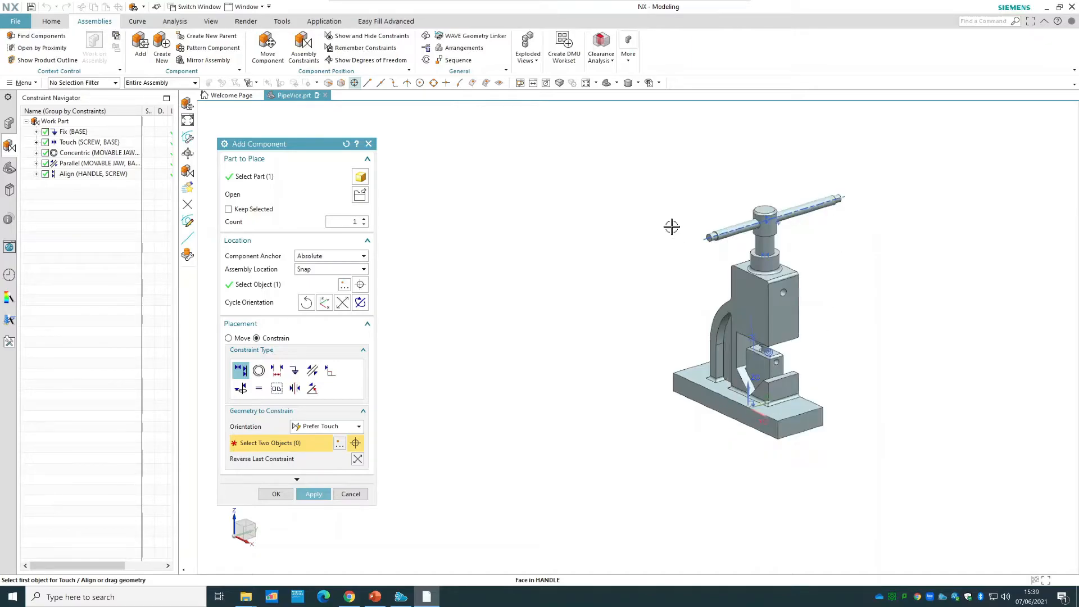
right_click(722, 232)
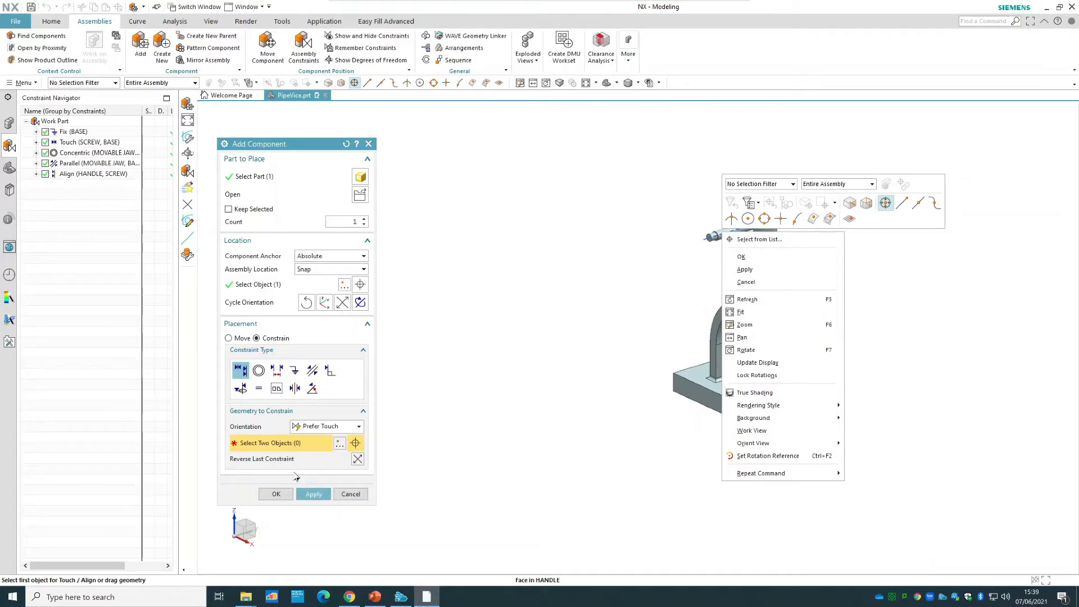
click(275, 494)
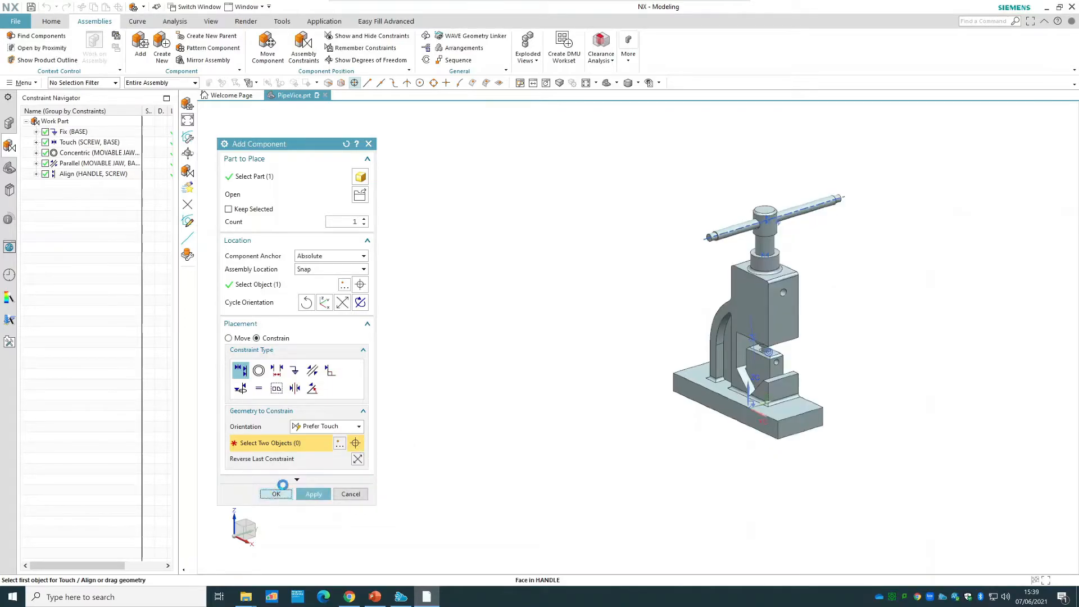
click(275, 494)
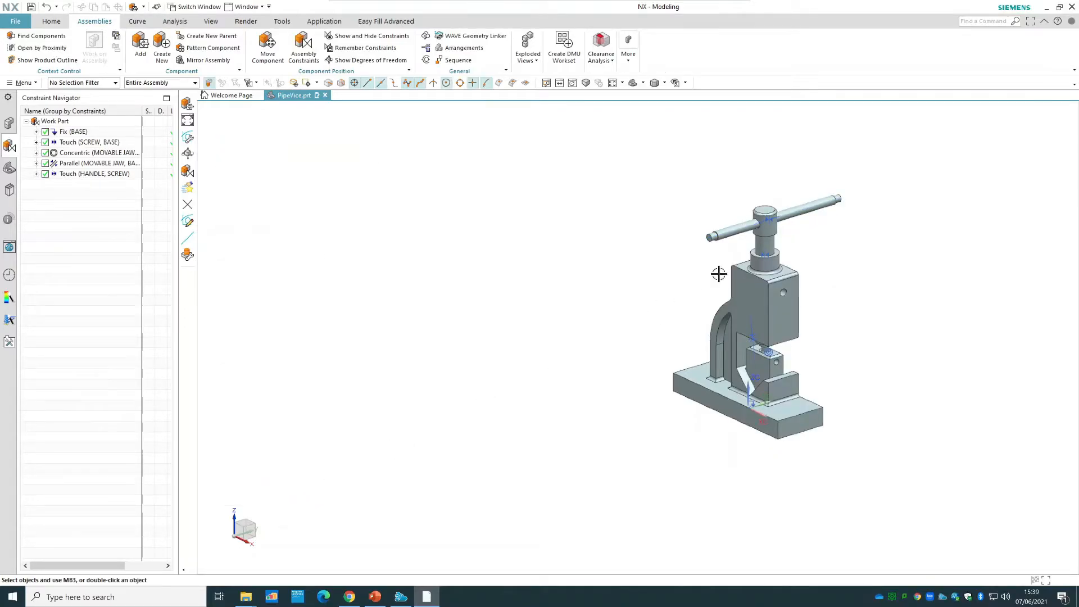
Show the handle's remaining degrees of freedom, and refresh the display to clear the arrows.
right_click(722, 234)
click(779, 489)
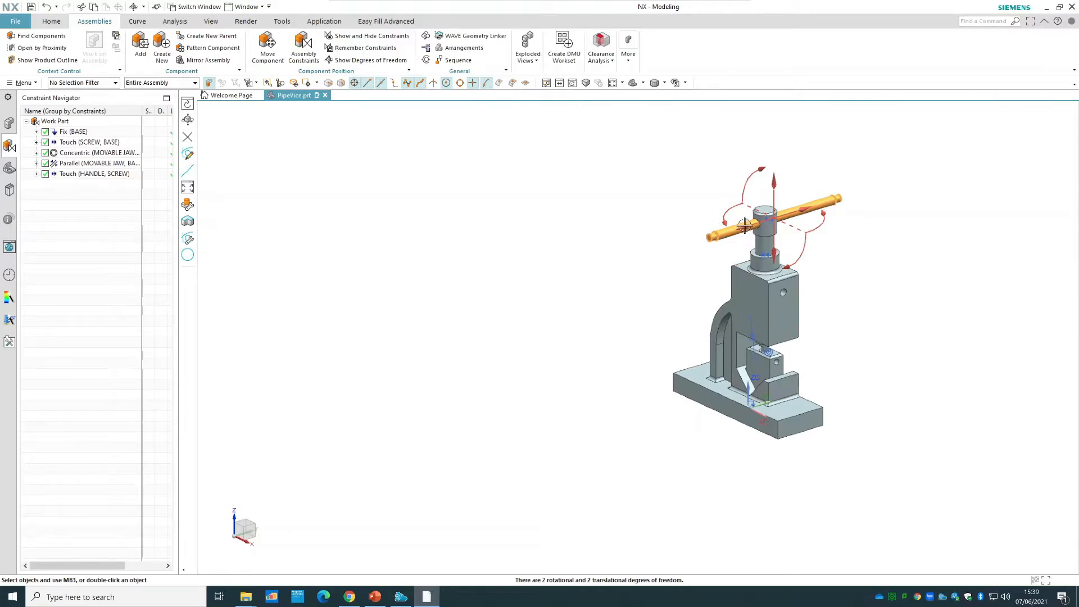
right_click(547, 246)
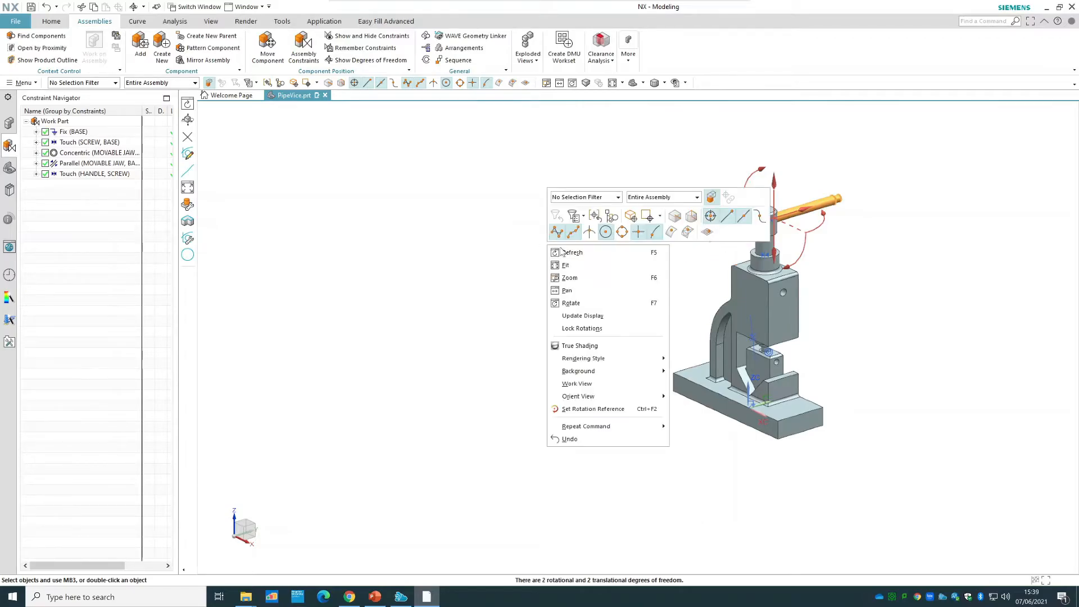
click(567, 253)
Center the handle's two end faces on the screw's centerline using a Center constraint with the 2 to 1 subtype.
scroll(859, 205, down, 5)
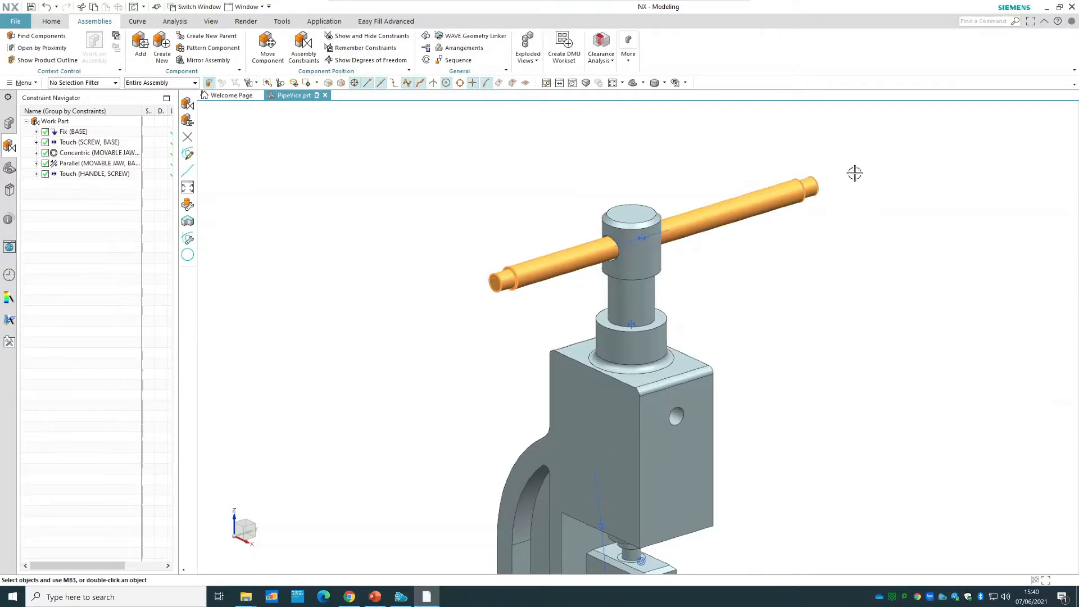
click(313, 48)
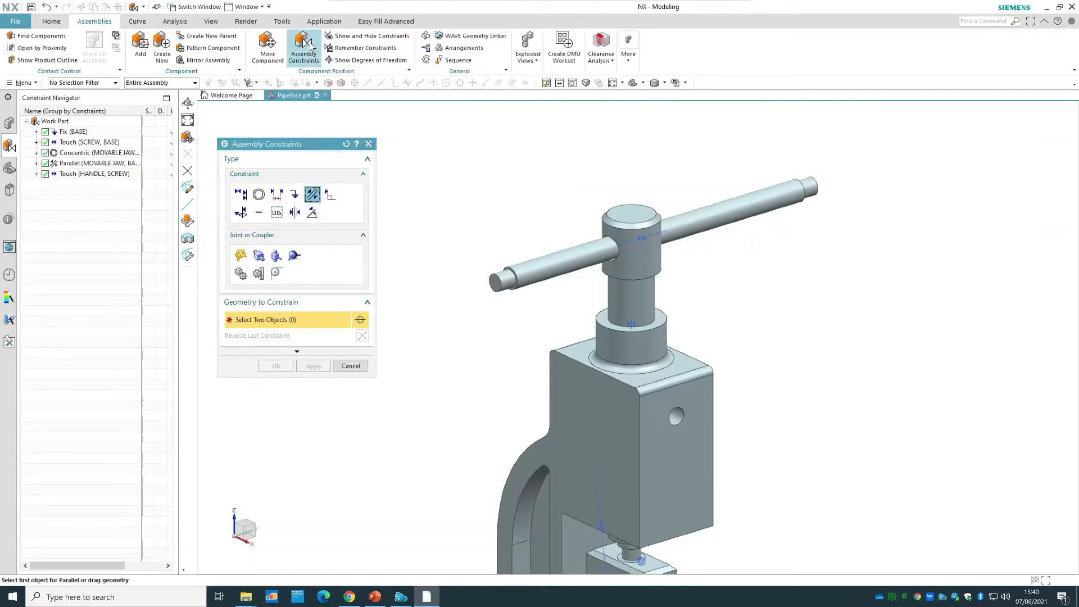
click(296, 214)
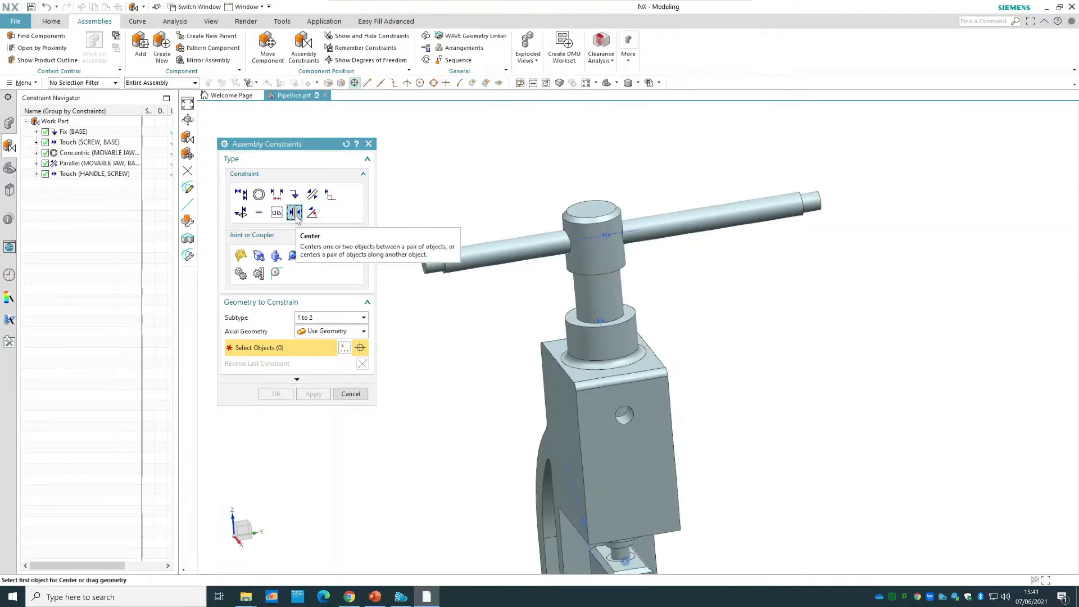
click(315, 318)
click(317, 334)
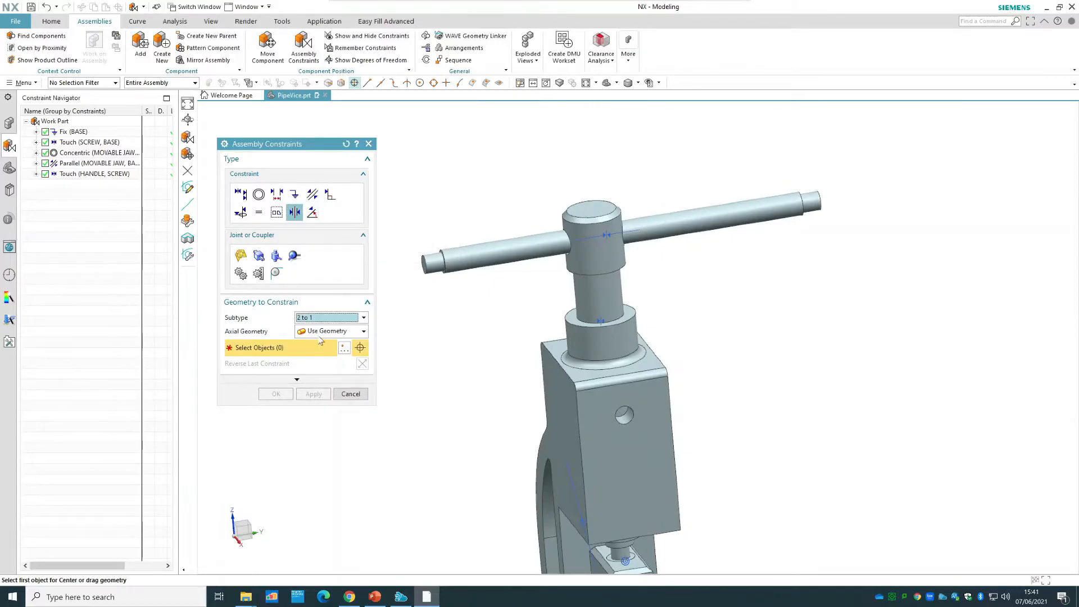
middle_drag(450, 326, 453, 327)
click(523, 263)
middle_drag(856, 302, 736, 258)
click(686, 203)
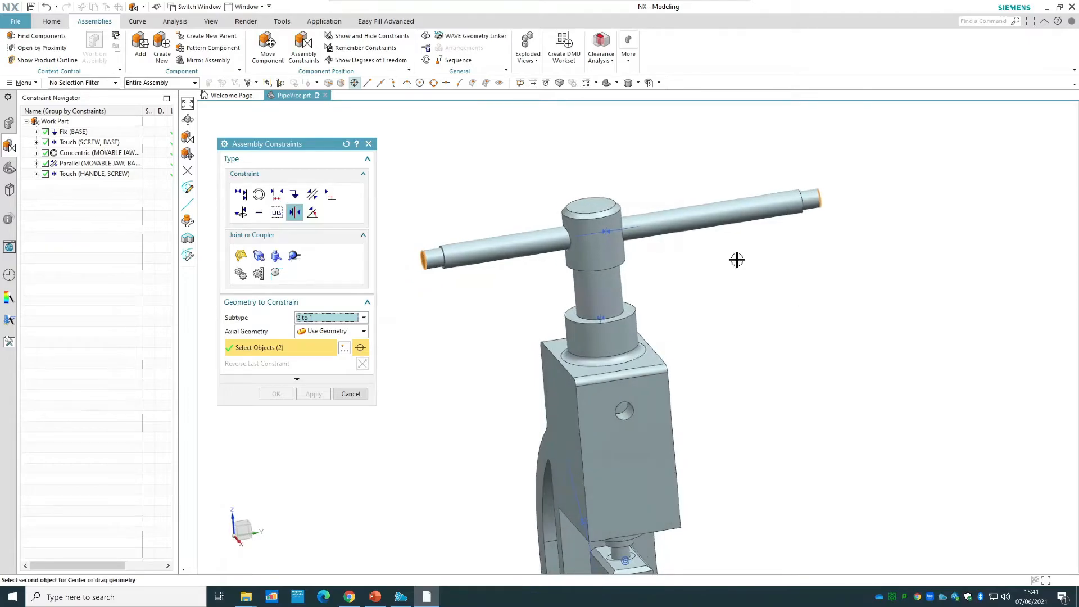
click(595, 248)
click(681, 264)
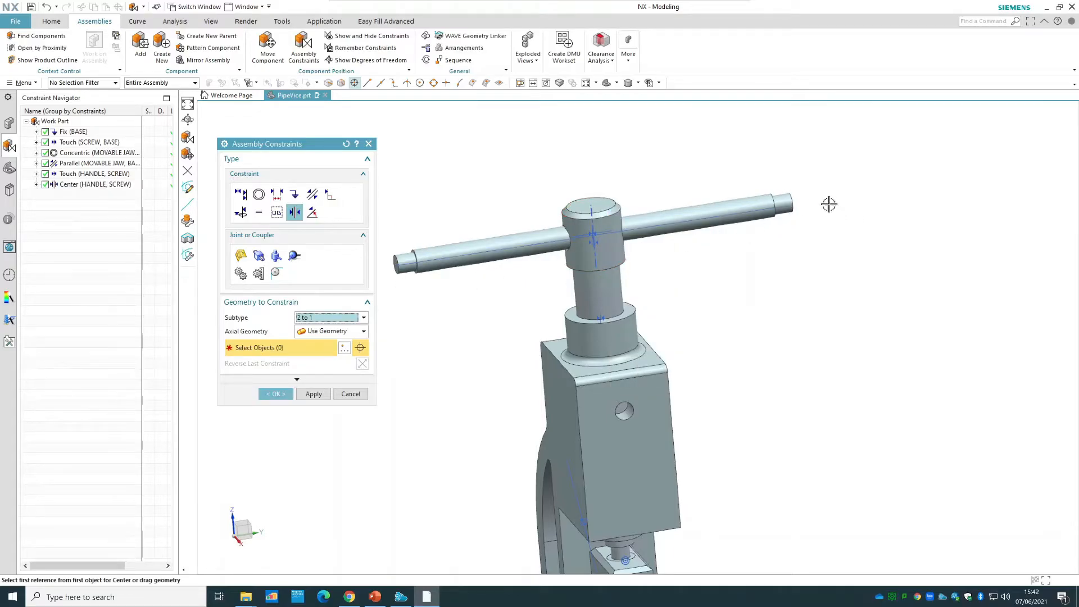
click(279, 395)
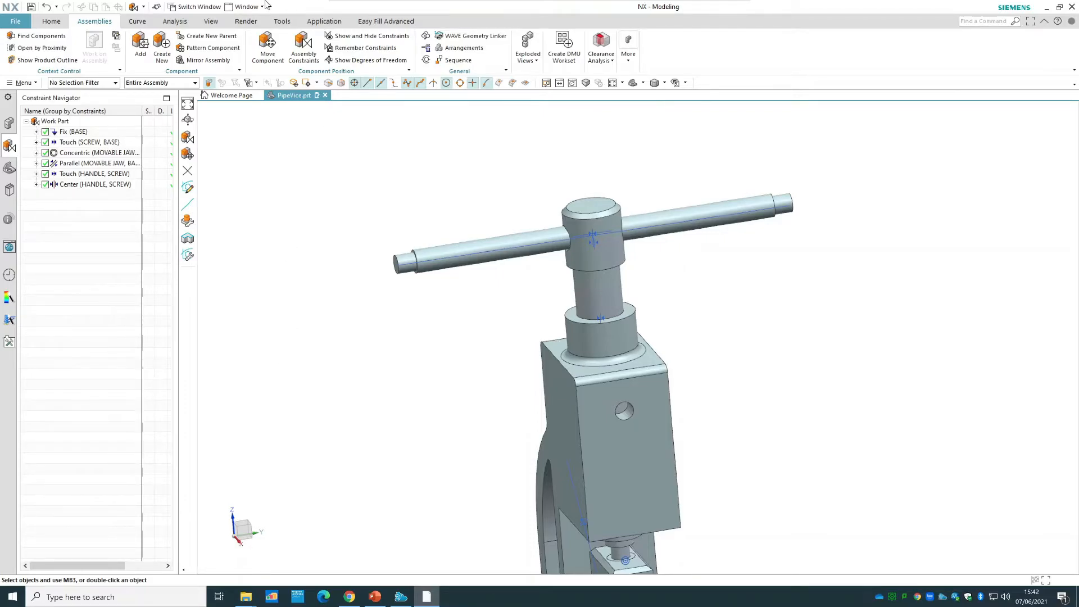
Measure the distance from one end face of the handle to the screw's centerline.
click(52, 22)
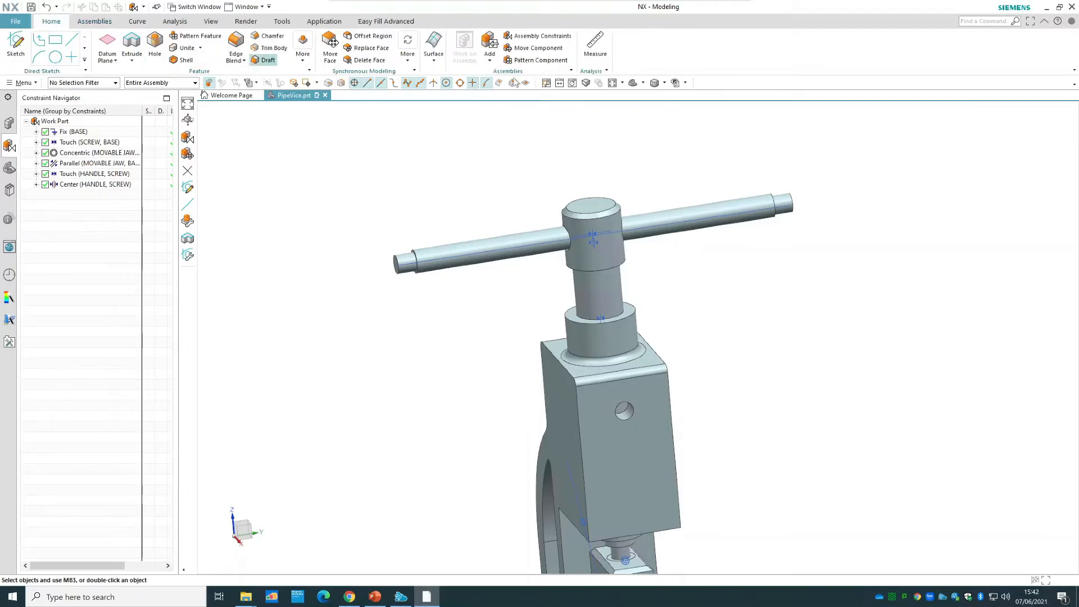
click(599, 46)
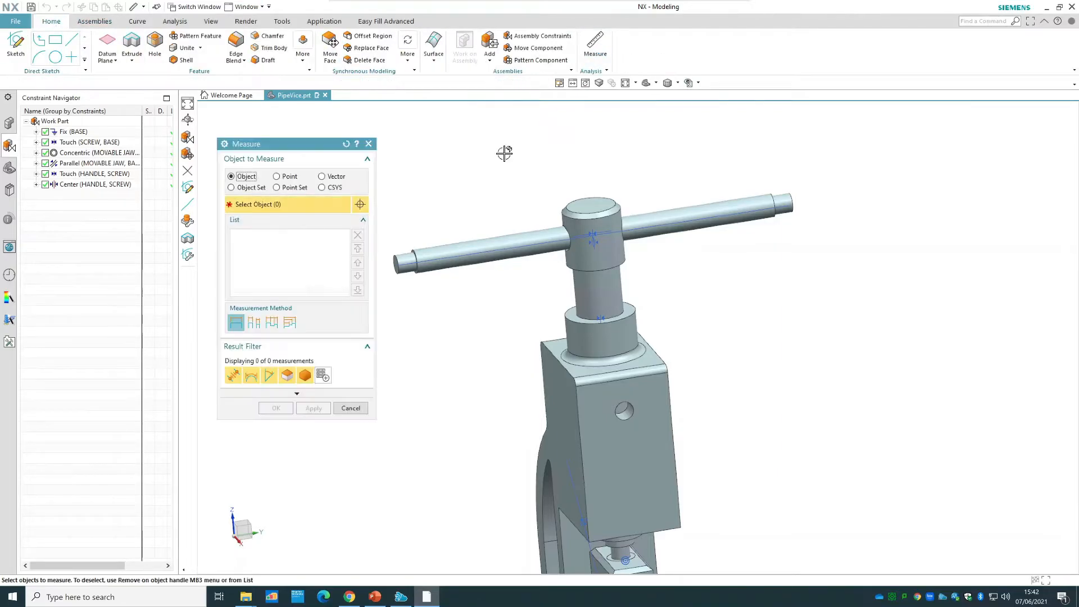
middle_drag(489, 171, 533, 180)
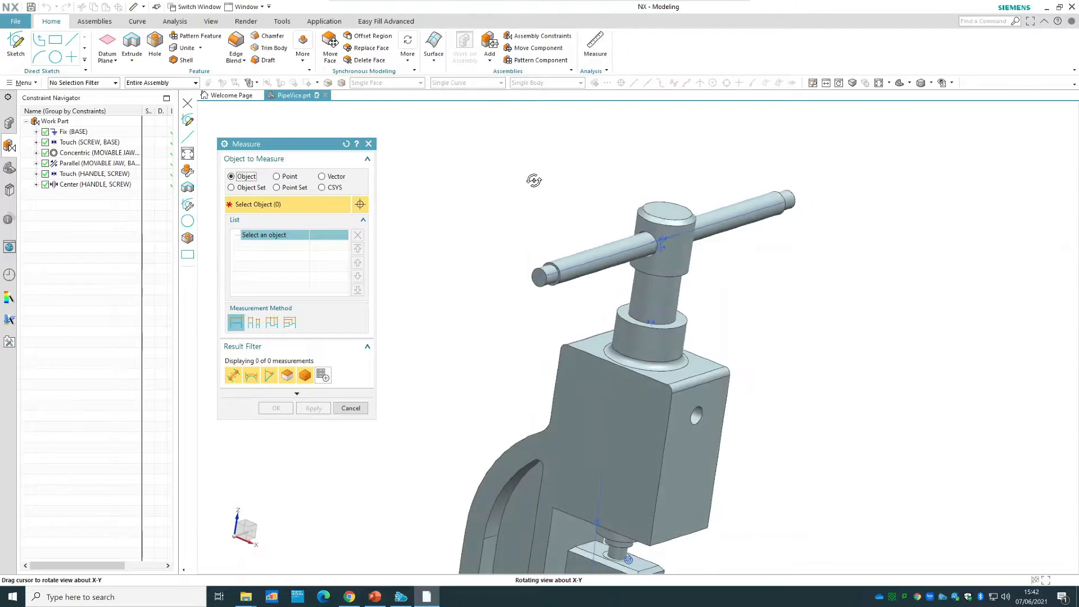
click(538, 276)
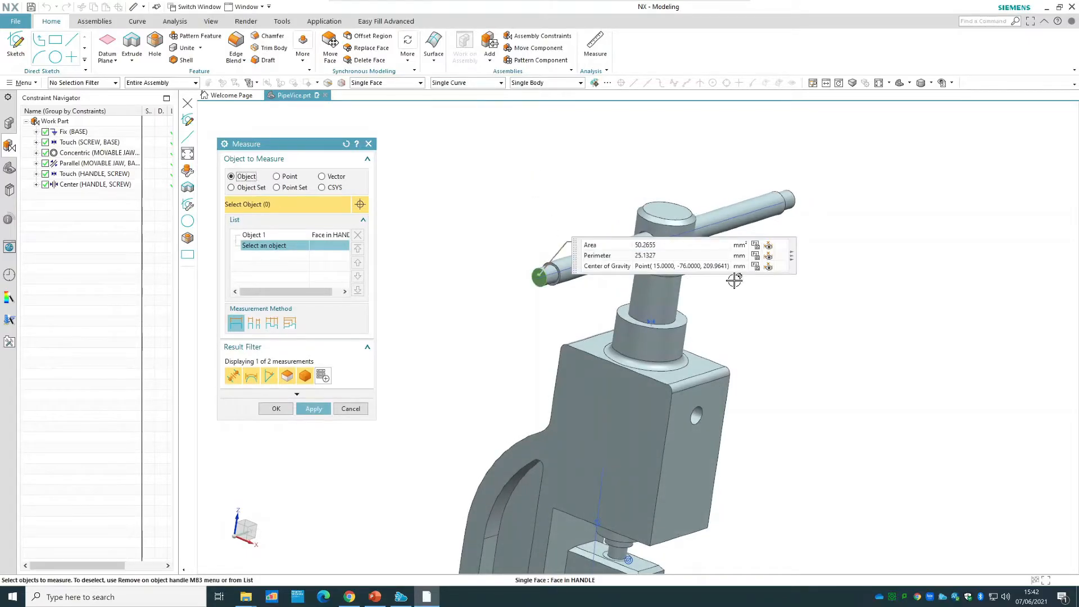
middle_drag(811, 361, 802, 385)
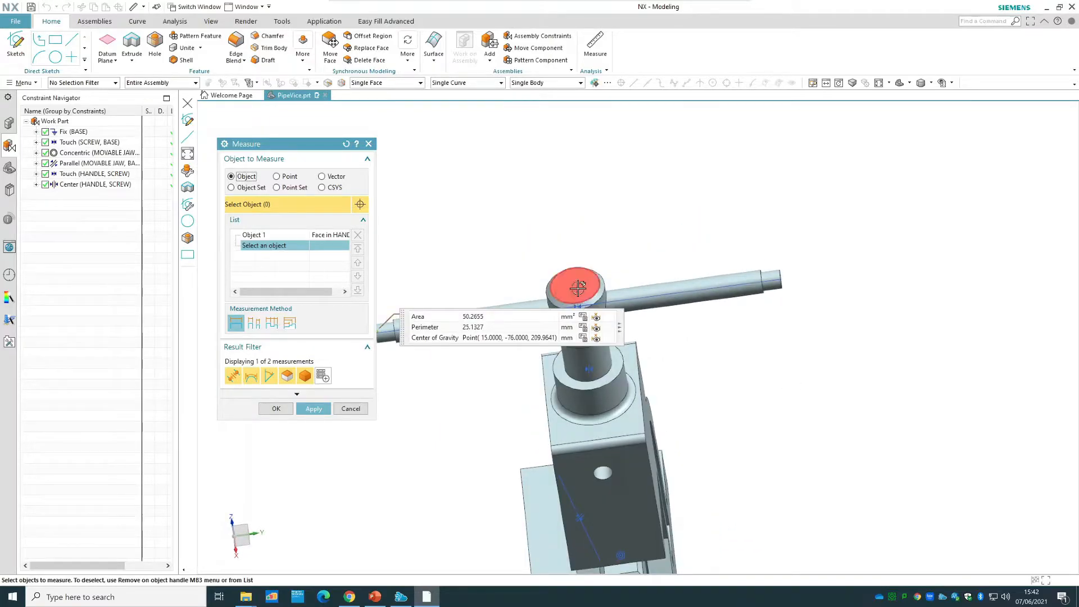
mouse_move(753, 330)
middle_down()
mouse_move(758, 318)
mouse_move(747, 326)
middle_up()
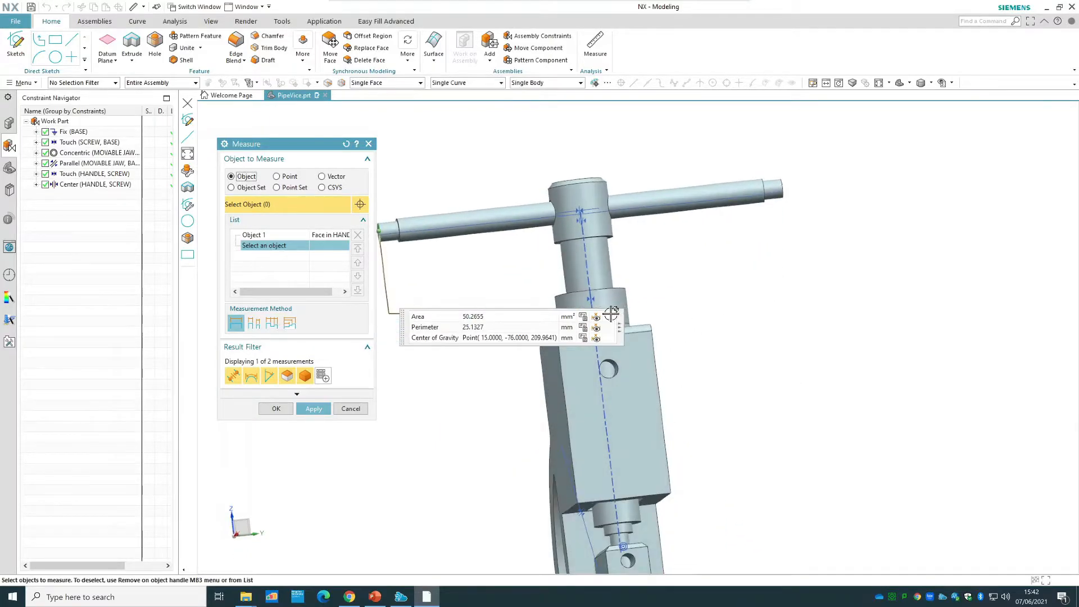
drag(625, 193, 606, 97)
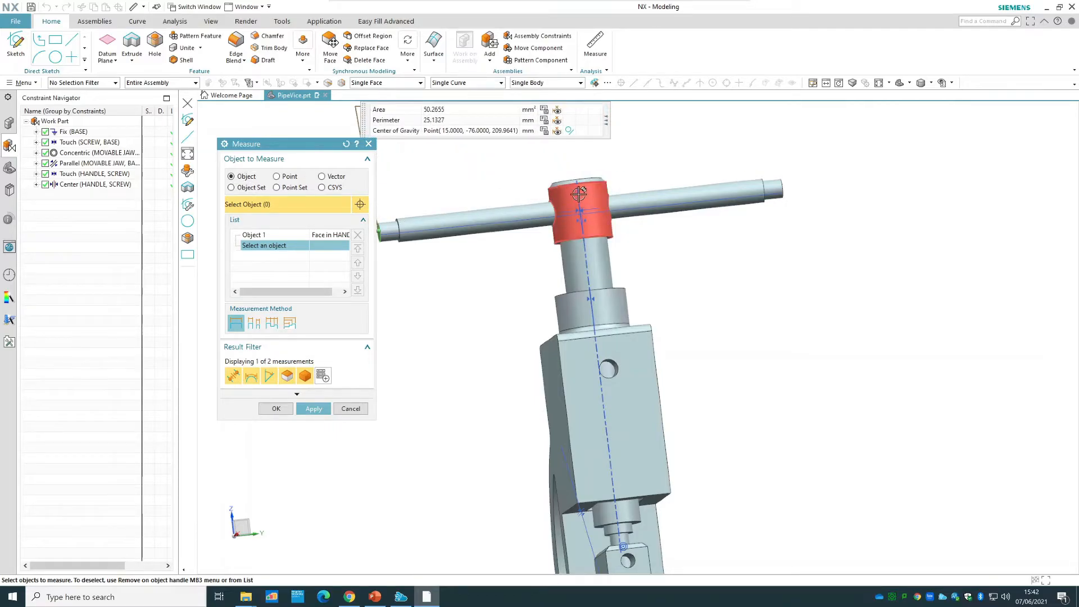
click(580, 216)
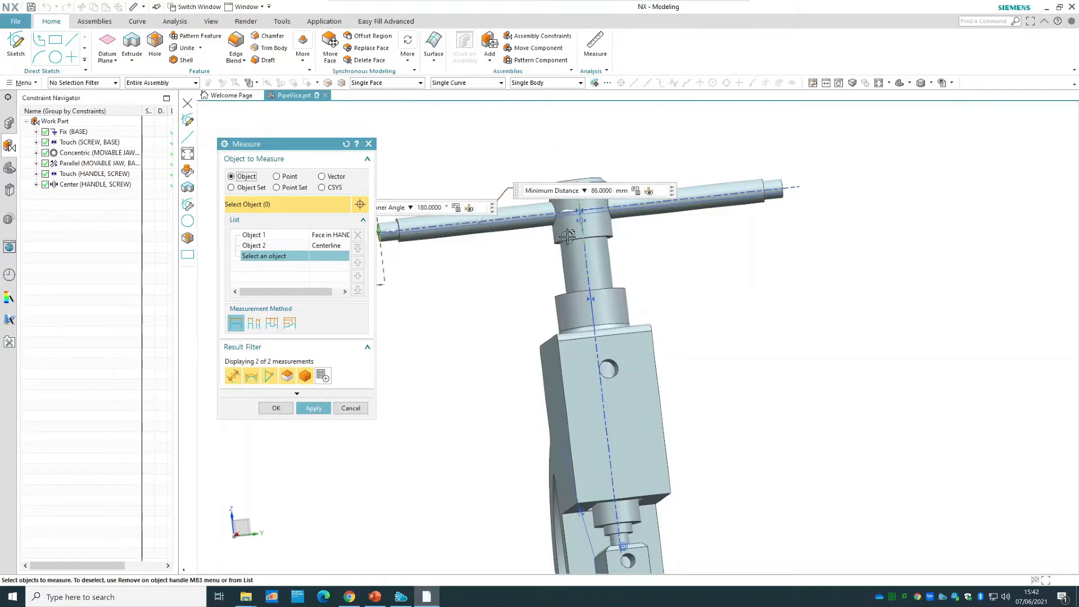
click(350, 408)
Measure the distance from the handle's opposite end face to the screw's centerline.
click(595, 45)
mouse_move(772, 259)
middle_down()
mouse_move(756, 272)
mouse_move(751, 260)
middle_up()
scroll(730, 222, up, 2)
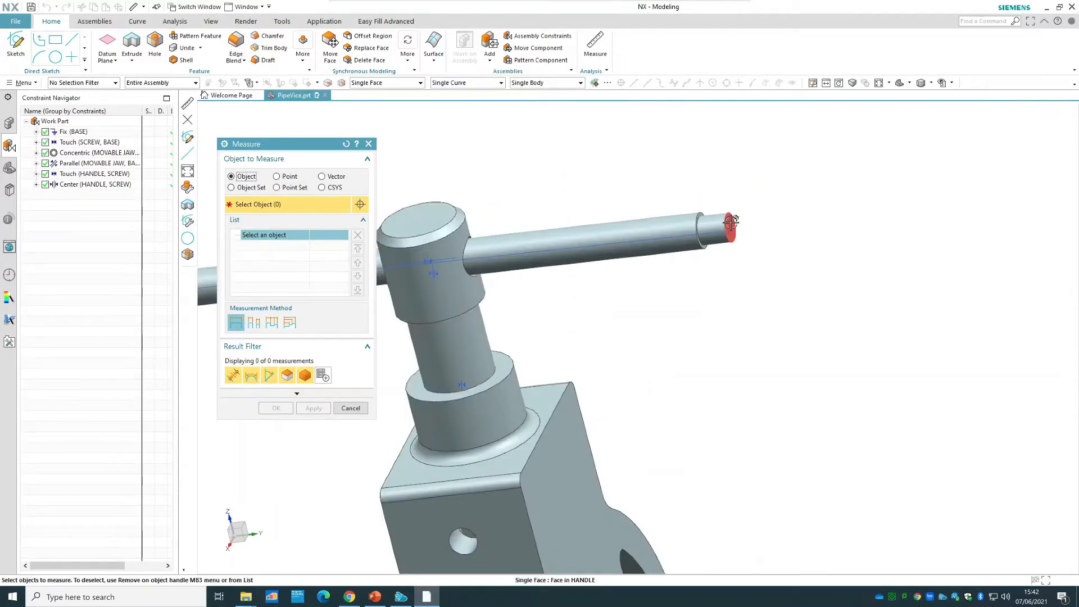
click(730, 222)
scroll(484, 292, down, 2)
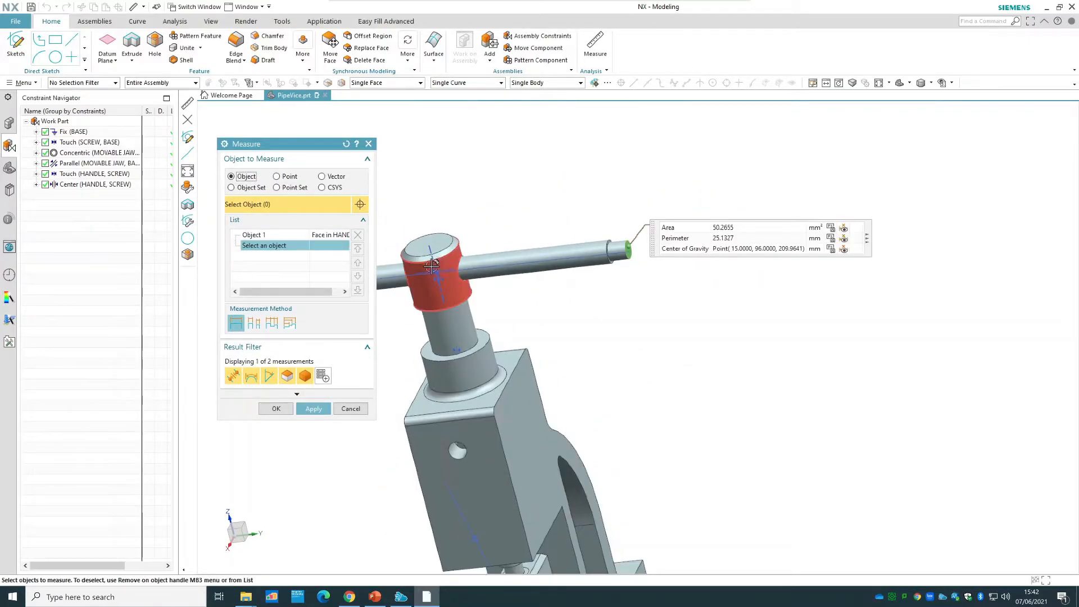
click(452, 277)
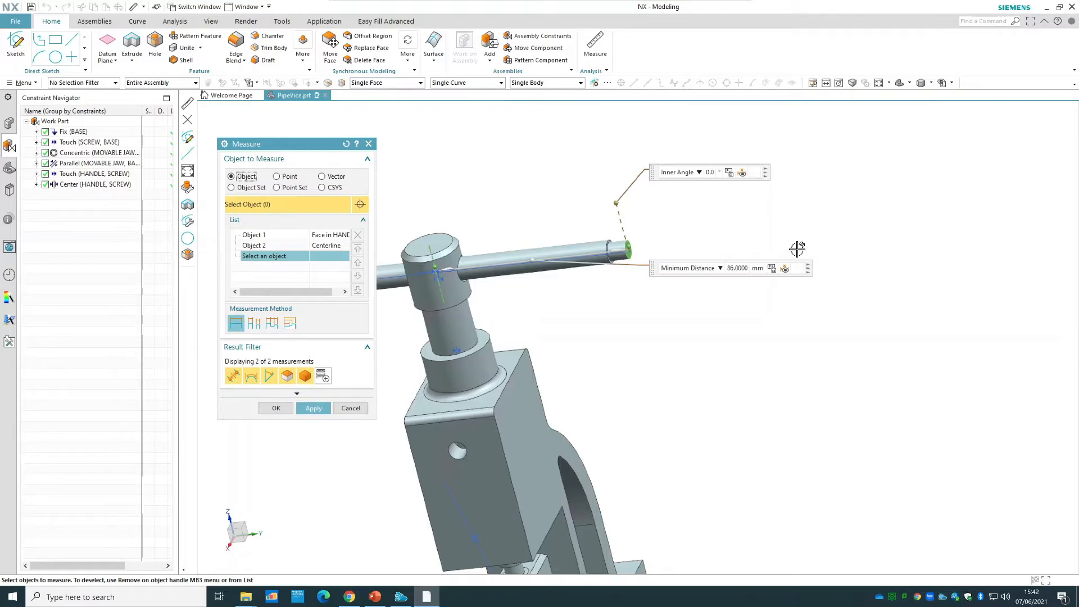
click(278, 409)
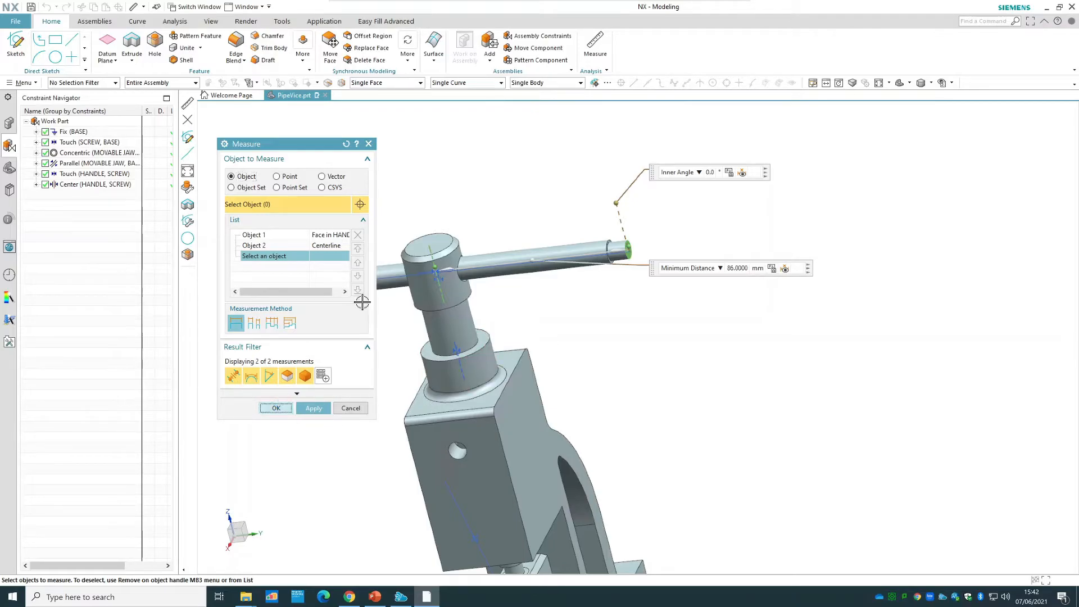
Load the handle screw part from the Vice Assembly folder as a new component and place it in the empty space beside the vice.
click(633, 83)
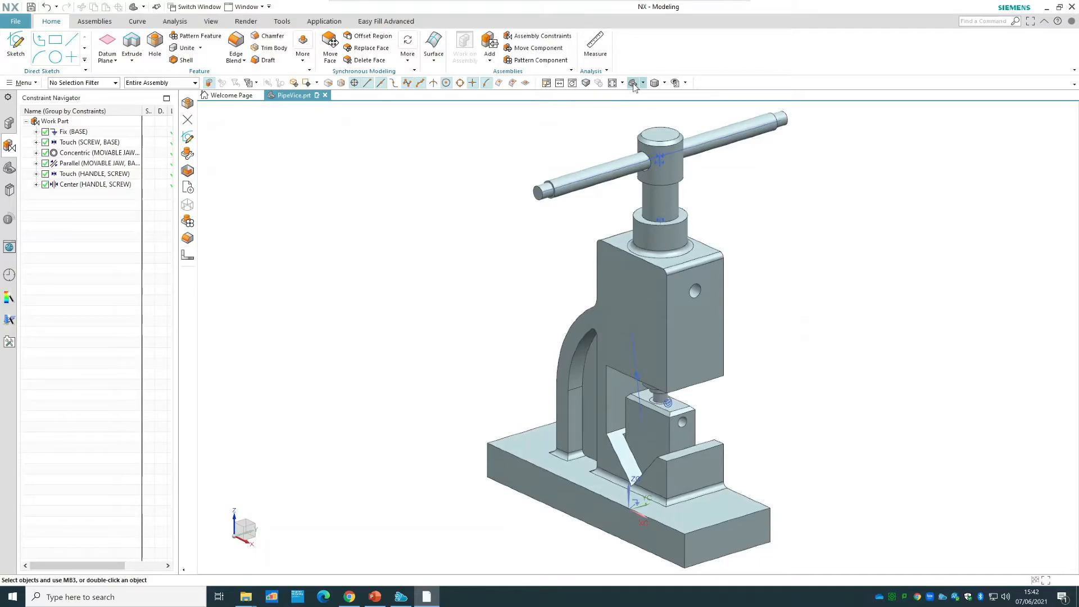
click(95, 21)
click(140, 43)
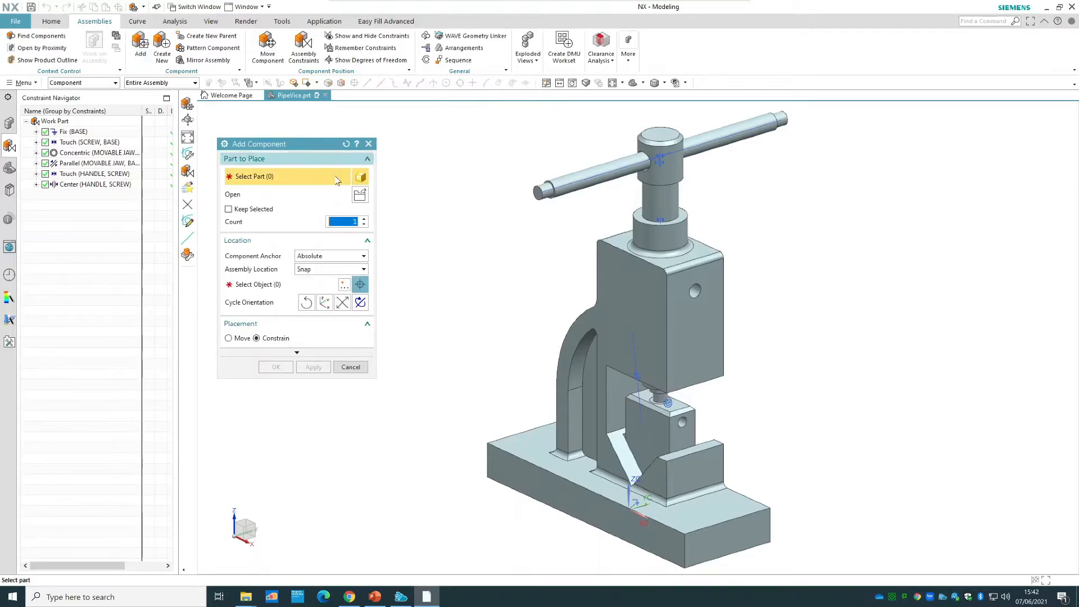
click(360, 194)
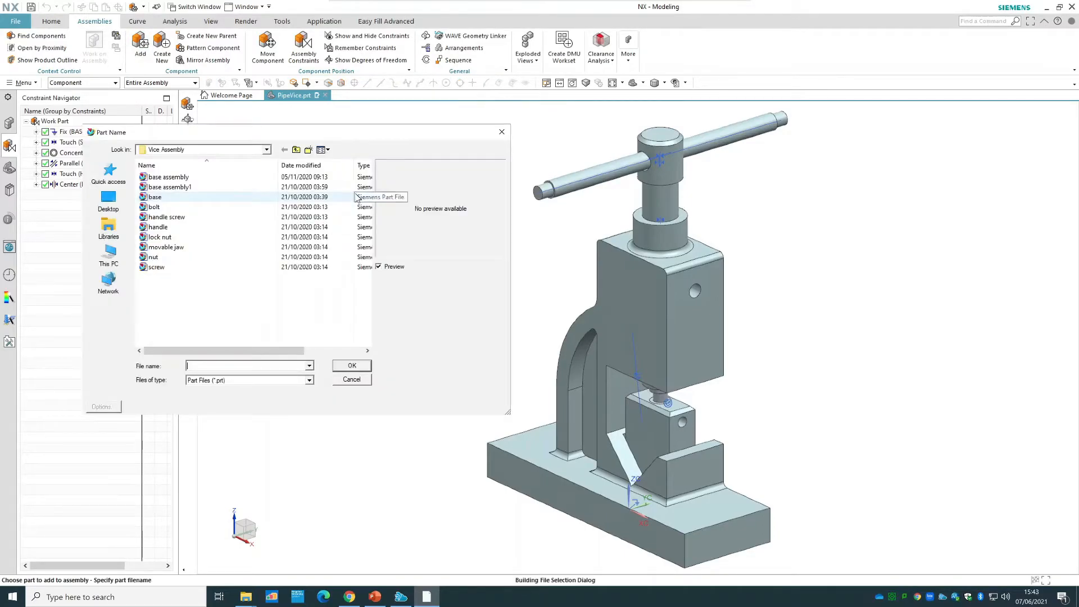
click(197, 218)
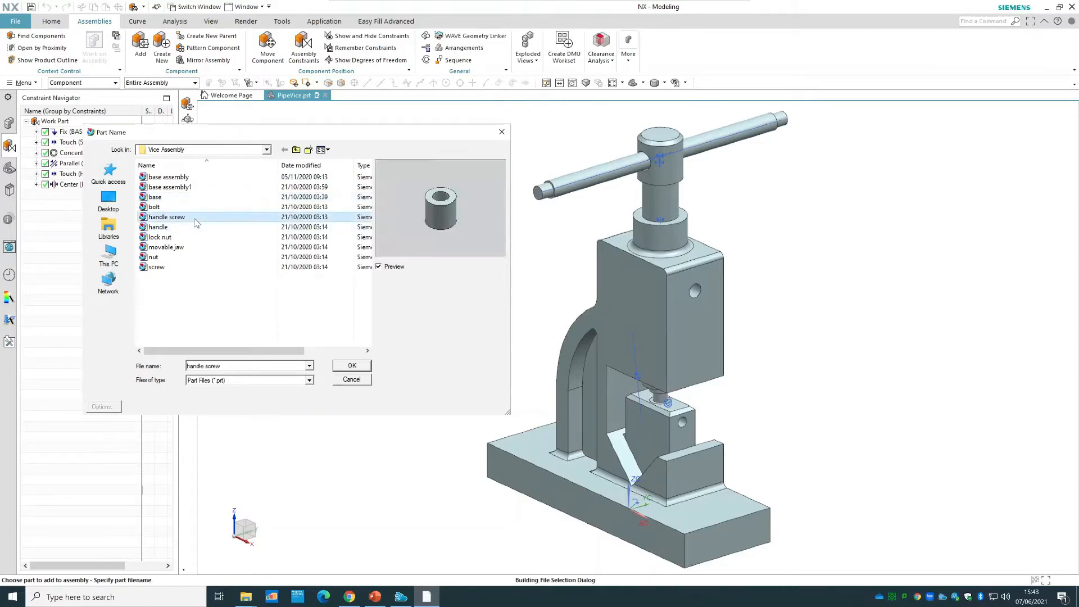
click(352, 366)
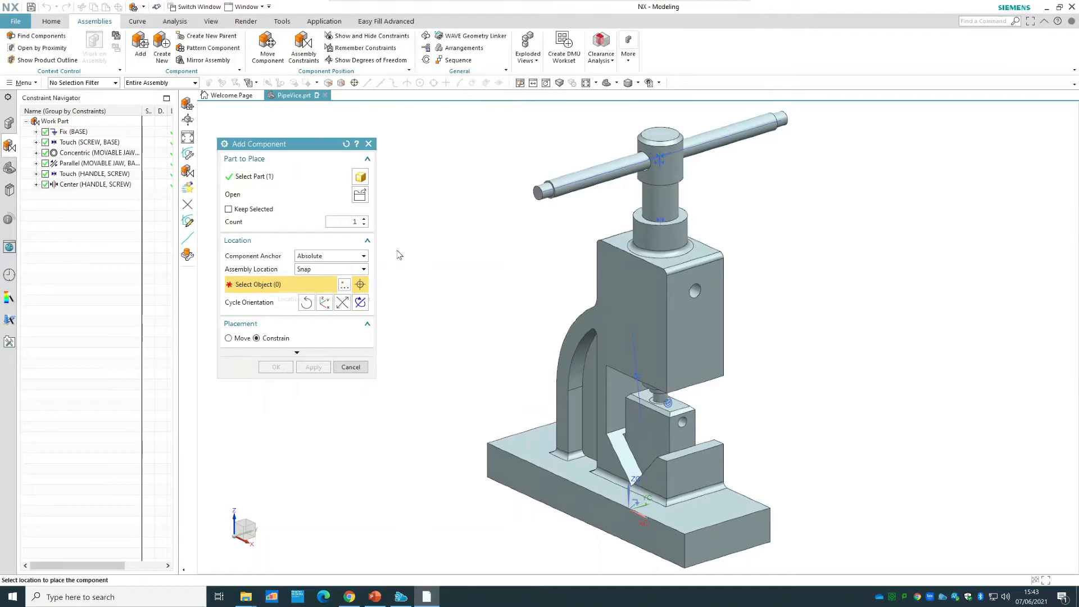
click(427, 266)
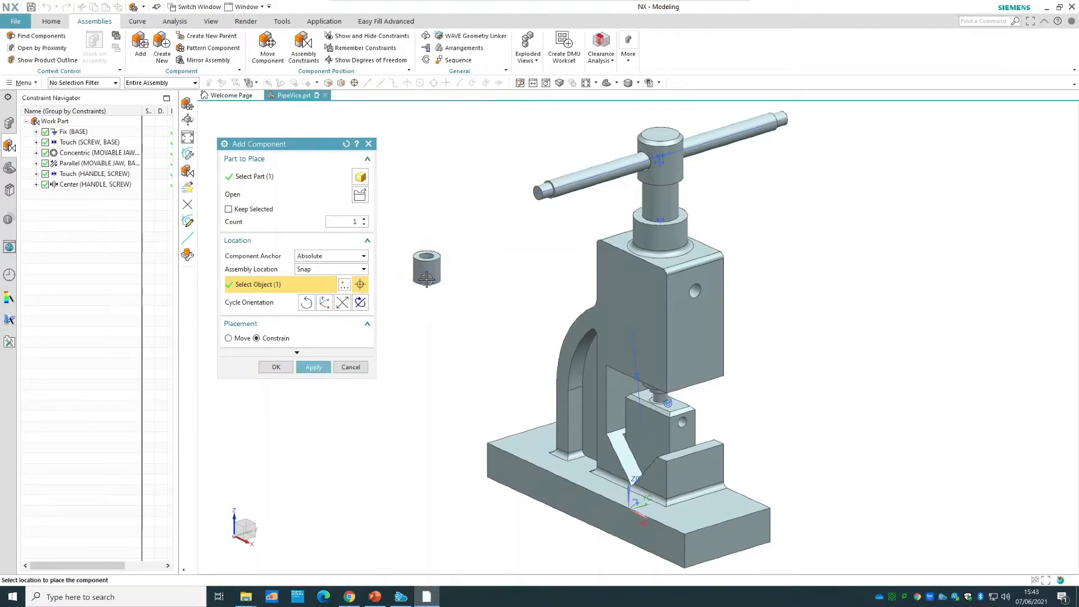
Rotate the handle screw about its X axis so its bore runs in the handle's direction, and return the placement to Constrain.
click(239, 338)
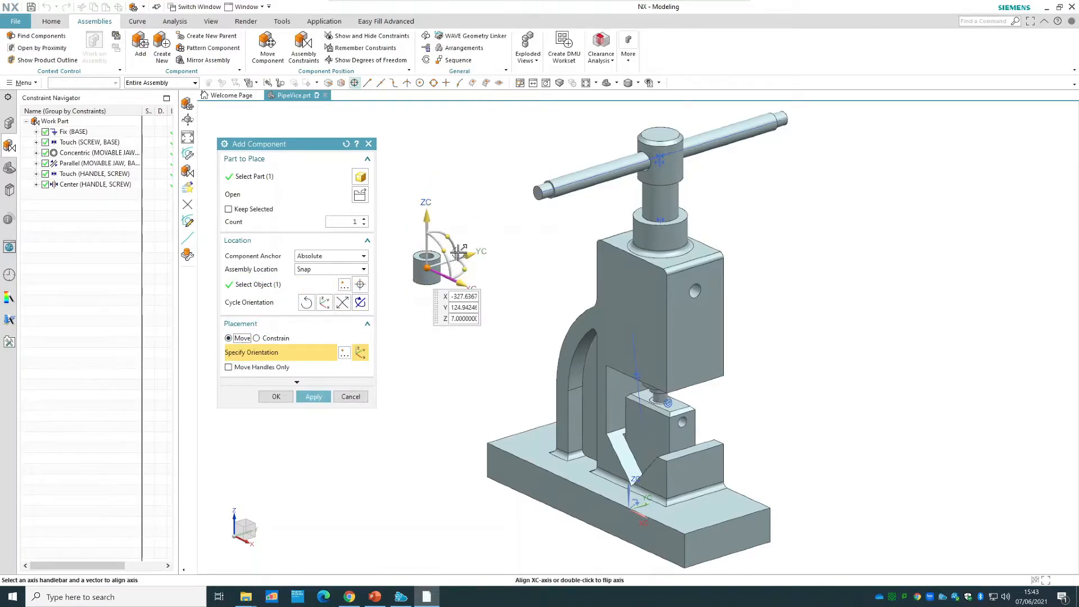
drag(450, 235, 492, 304)
click(274, 339)
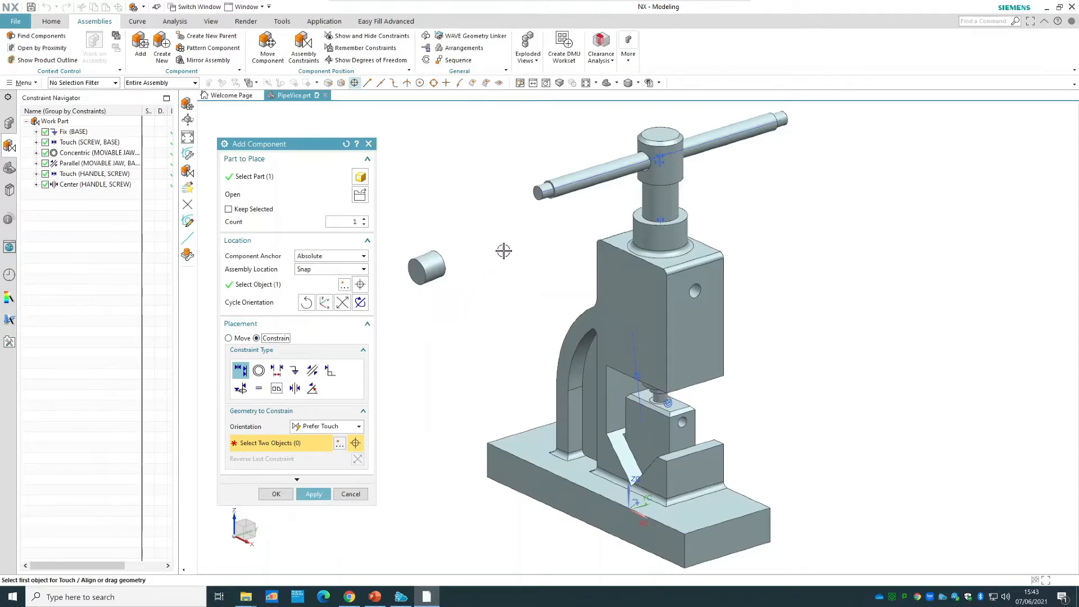
Make the handle's shoulder edge concentric with the circular edge at the handle screw's open end, and finish adding the component.
scroll(514, 243, up, 5)
scroll(583, 159, up, 3)
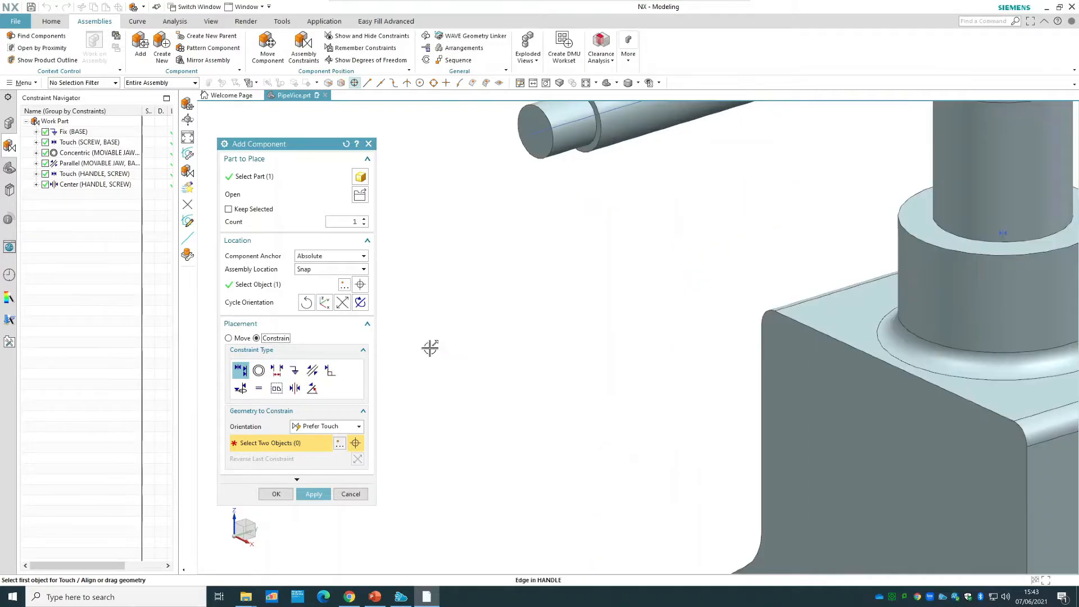
click(258, 369)
click(588, 145)
scroll(562, 349, down, 3)
scroll(510, 378, down, 2)
middle_drag(520, 366, 494, 378)
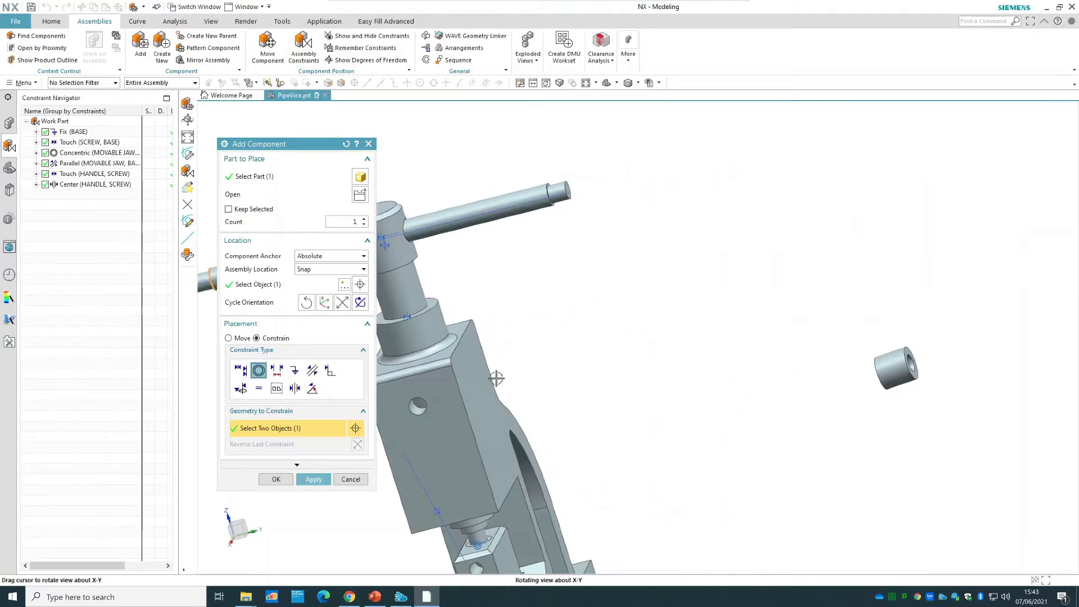
scroll(918, 373, up, 3)
click(909, 375)
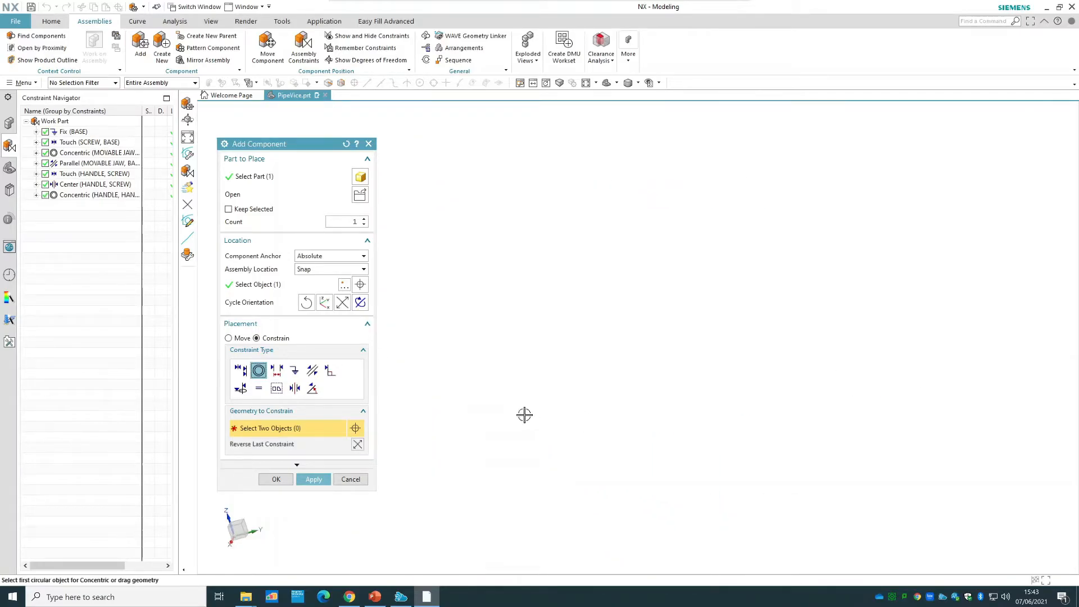
click(276, 479)
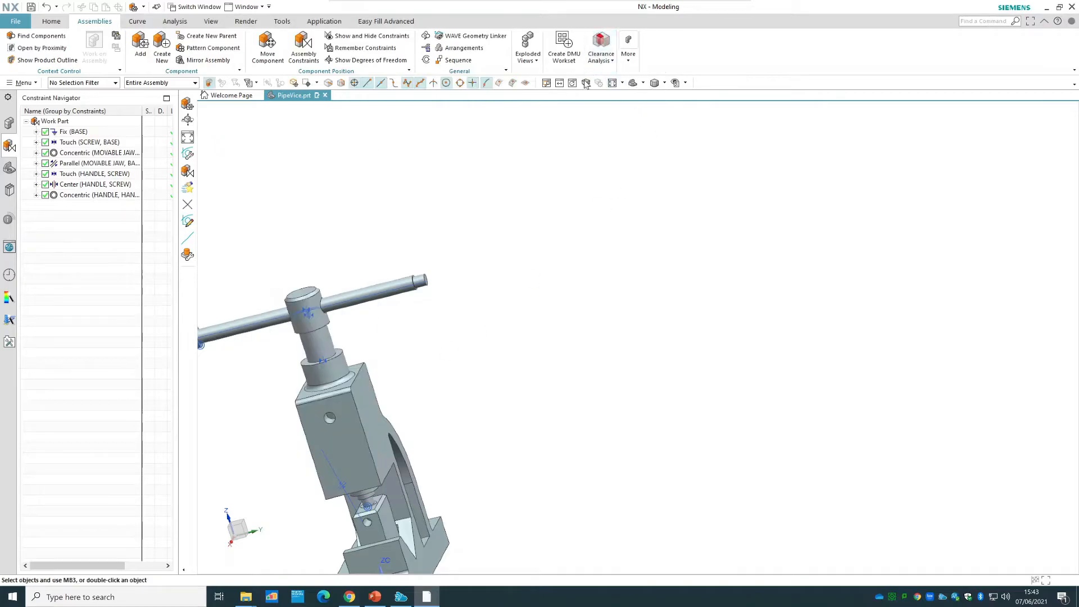
Show the added handle screw's remaining degrees of freedom, and refresh the view to clear the arrows.
click(631, 83)
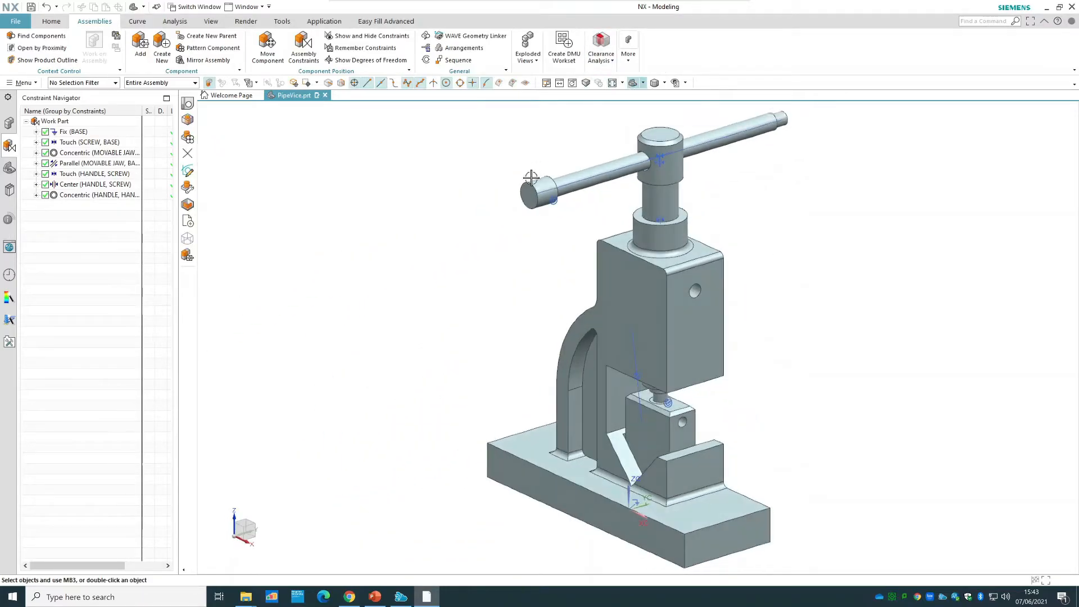
right_click(531, 192)
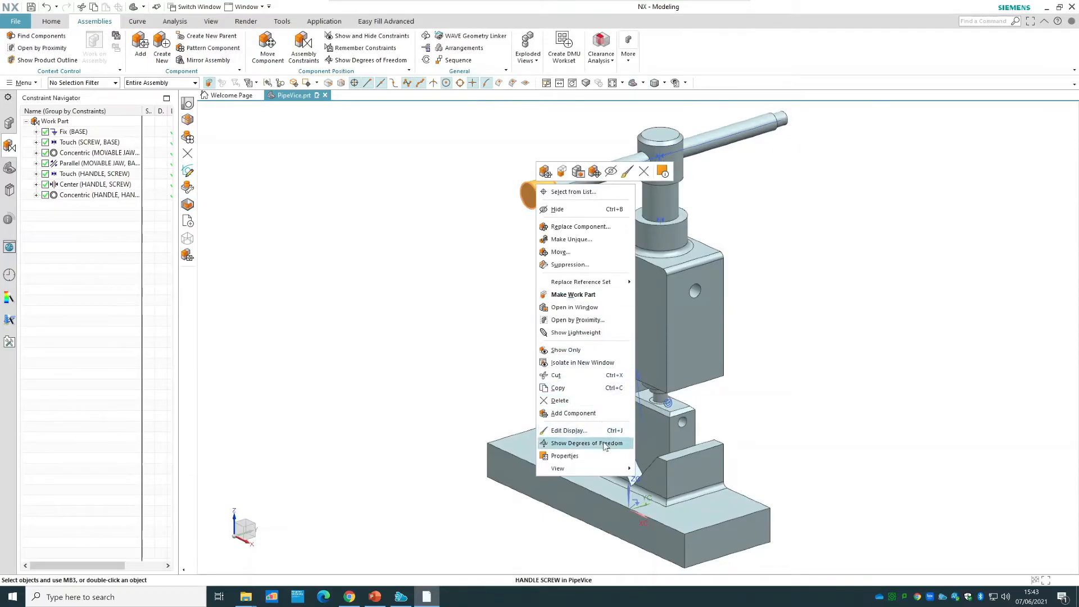
click(603, 443)
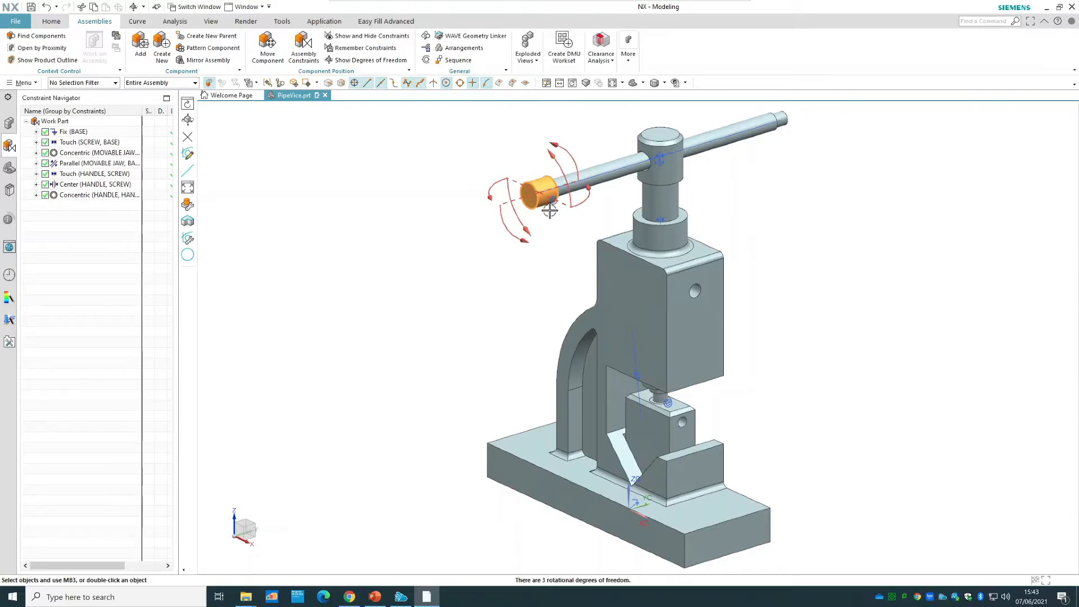
right_click(358, 239)
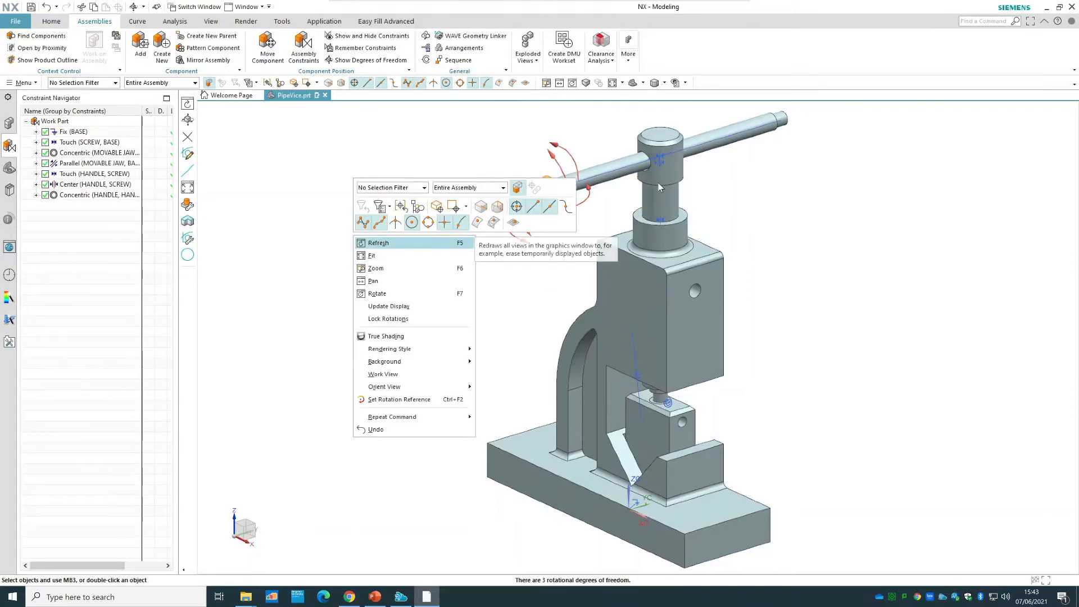
click(375, 243)
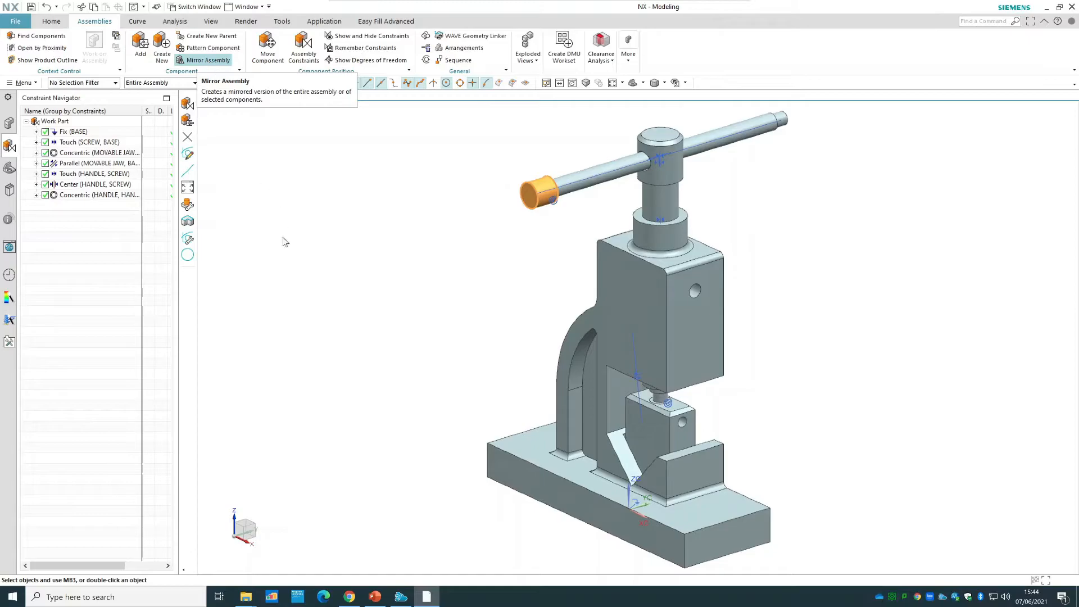
click(203, 59)
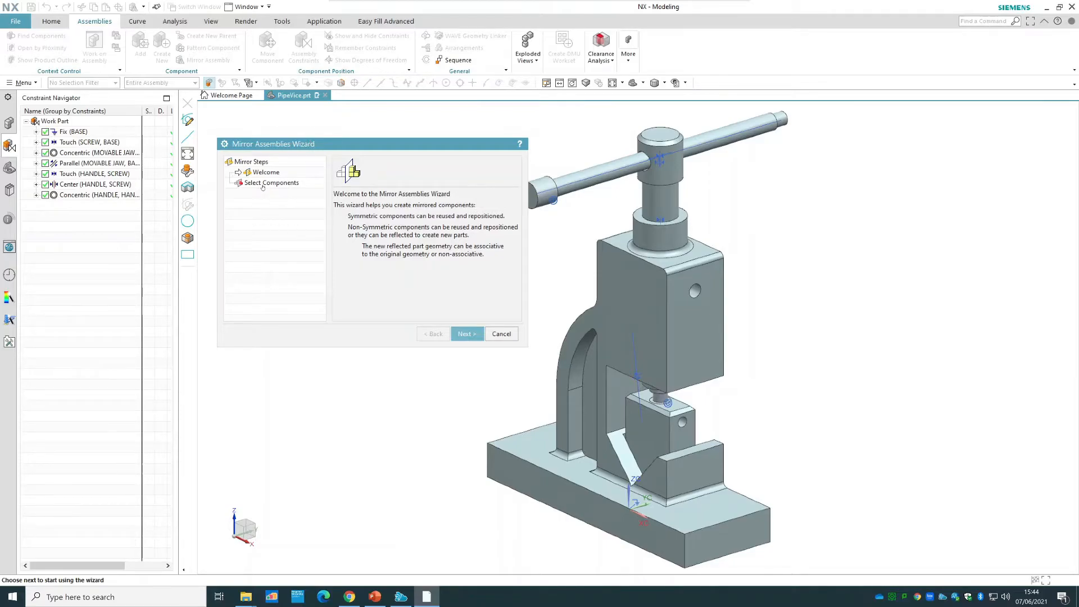
click(287, 184)
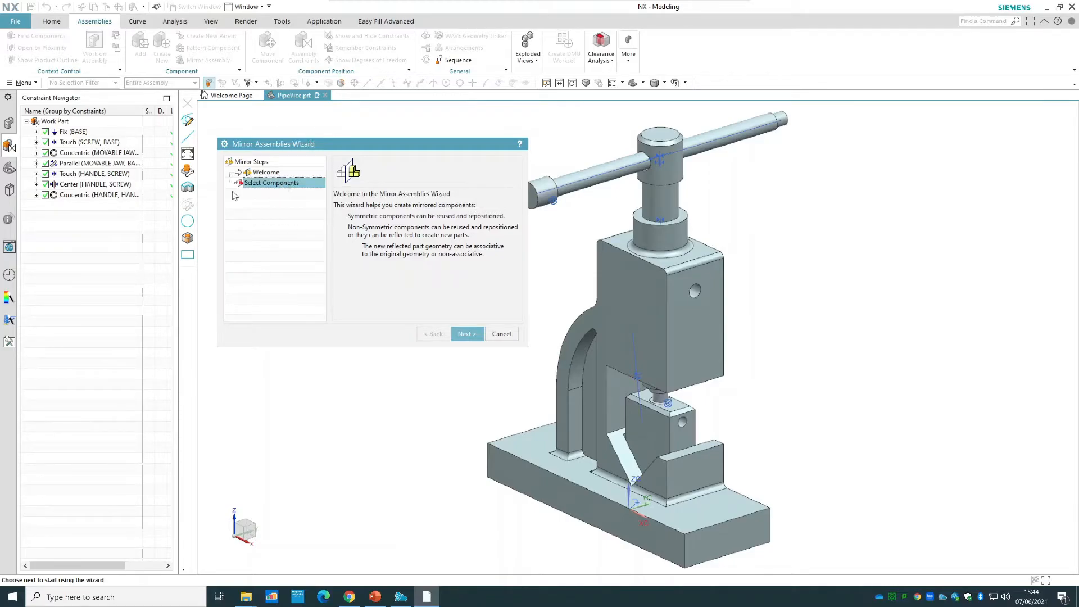
drag(439, 146, 370, 144)
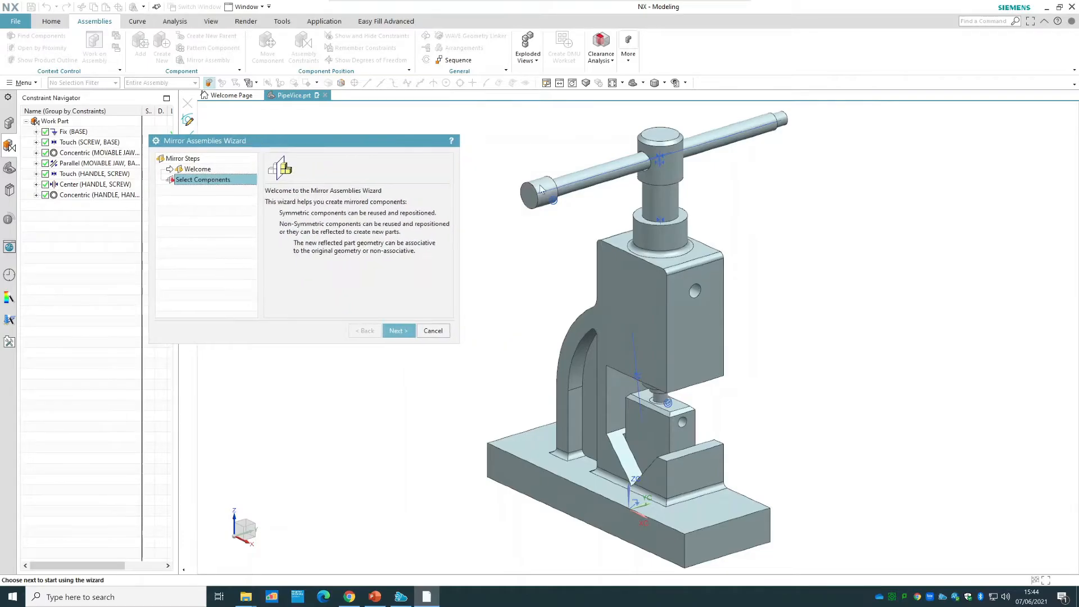
click(396, 330)
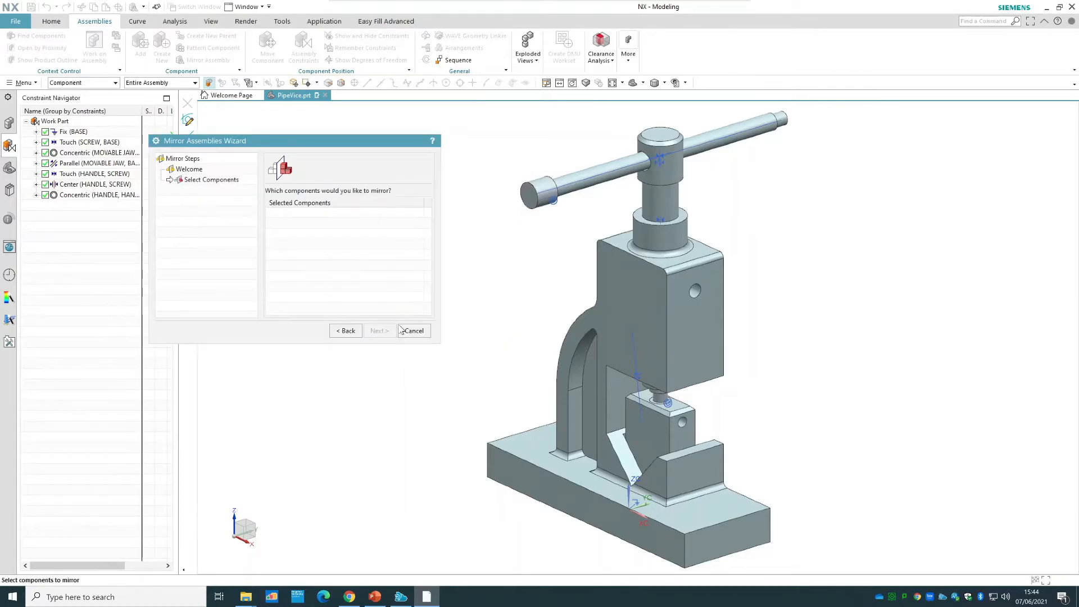
click(541, 184)
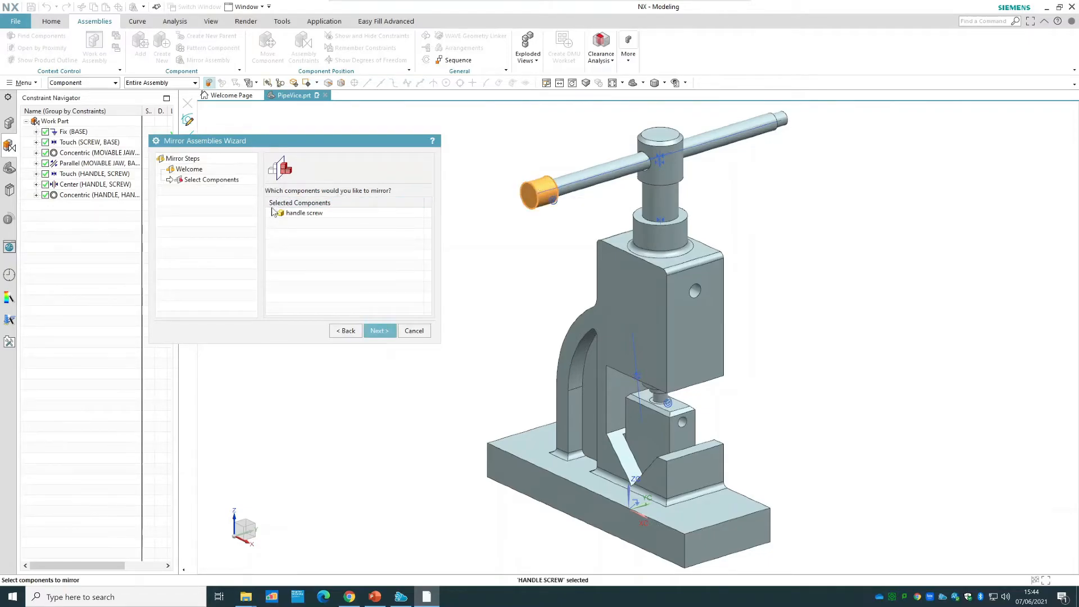
click(380, 331)
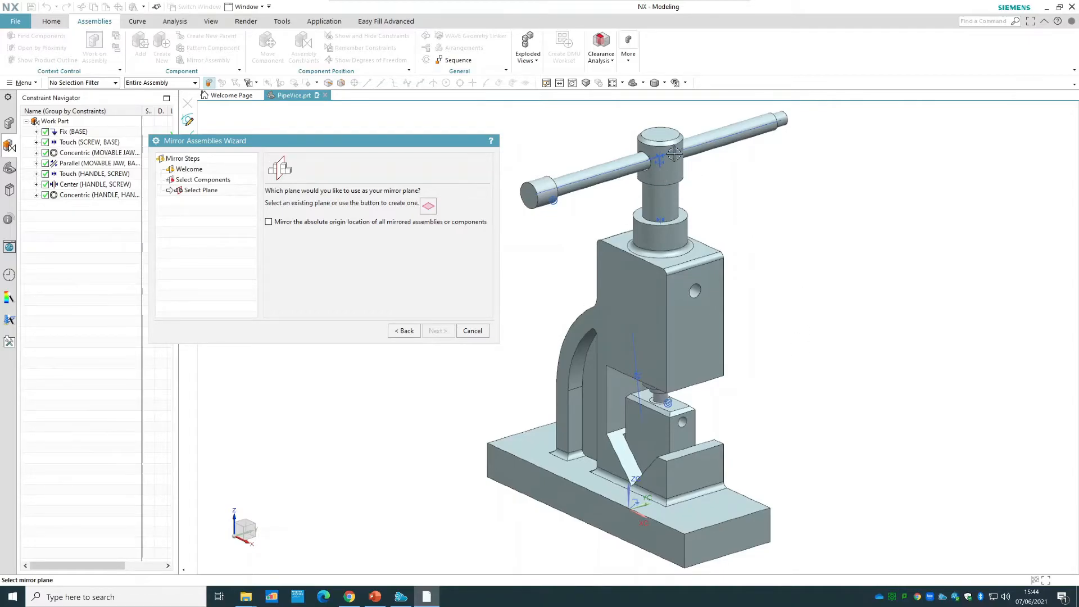
click(470, 330)
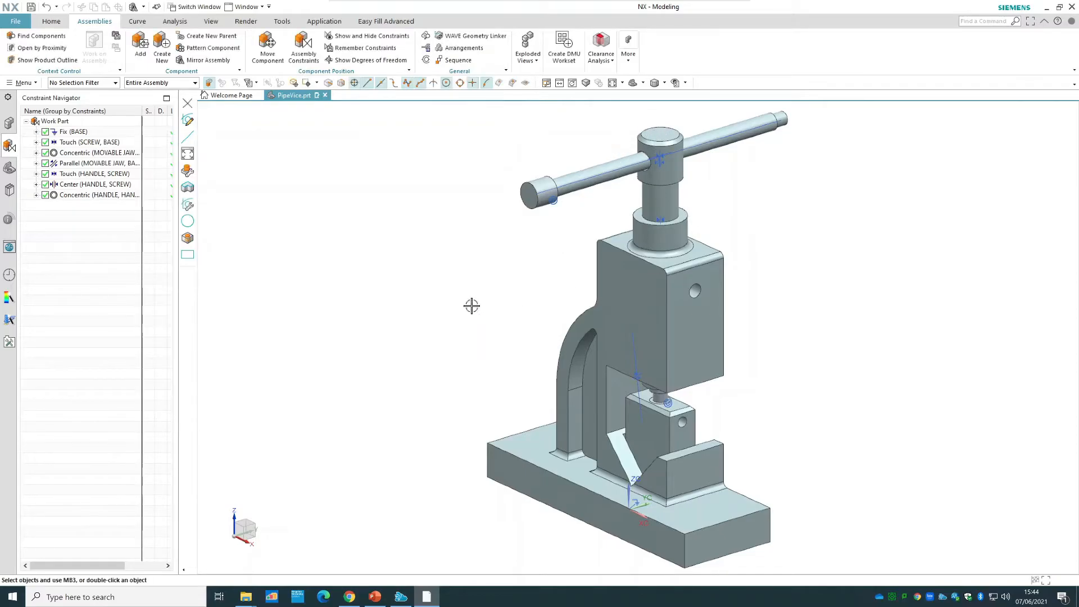
Switch the screw's reference set to Entire Part and back to MODEL.
click(668, 176)
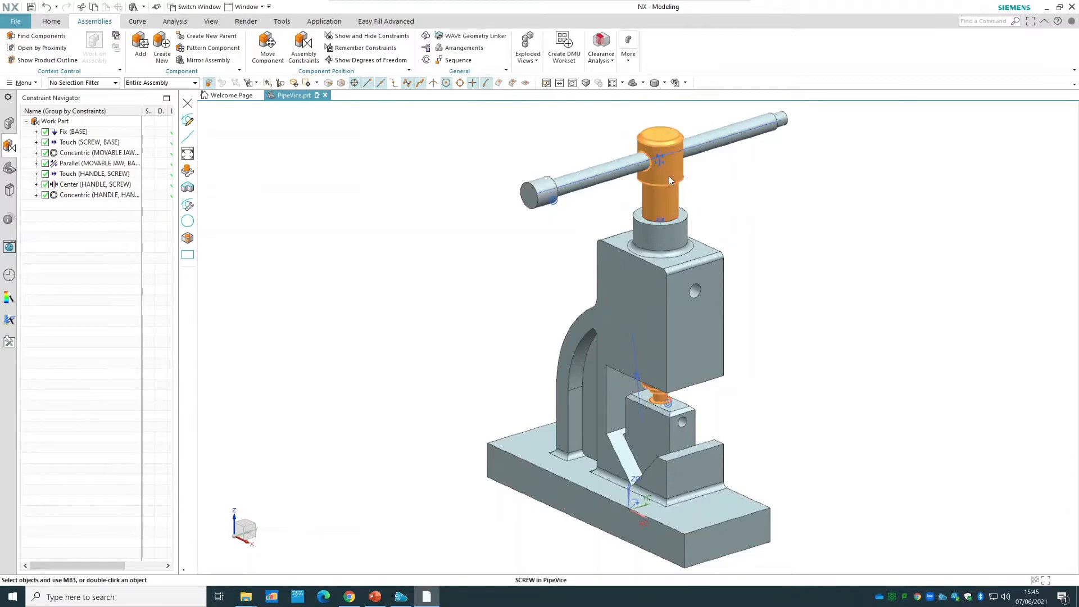
right_click(669, 177)
mouse_move(722, 278)
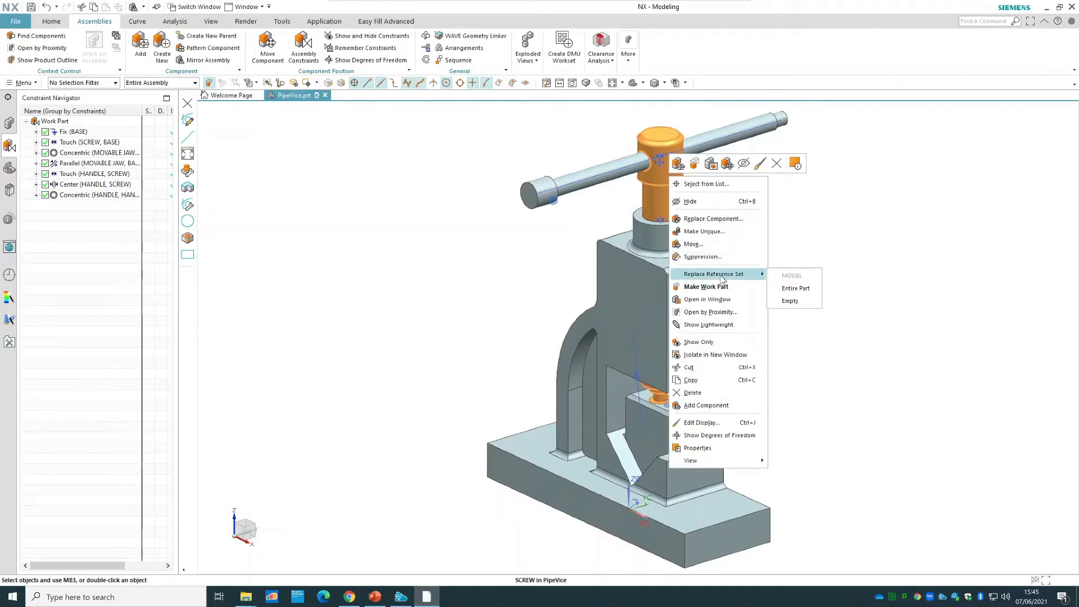
click(809, 289)
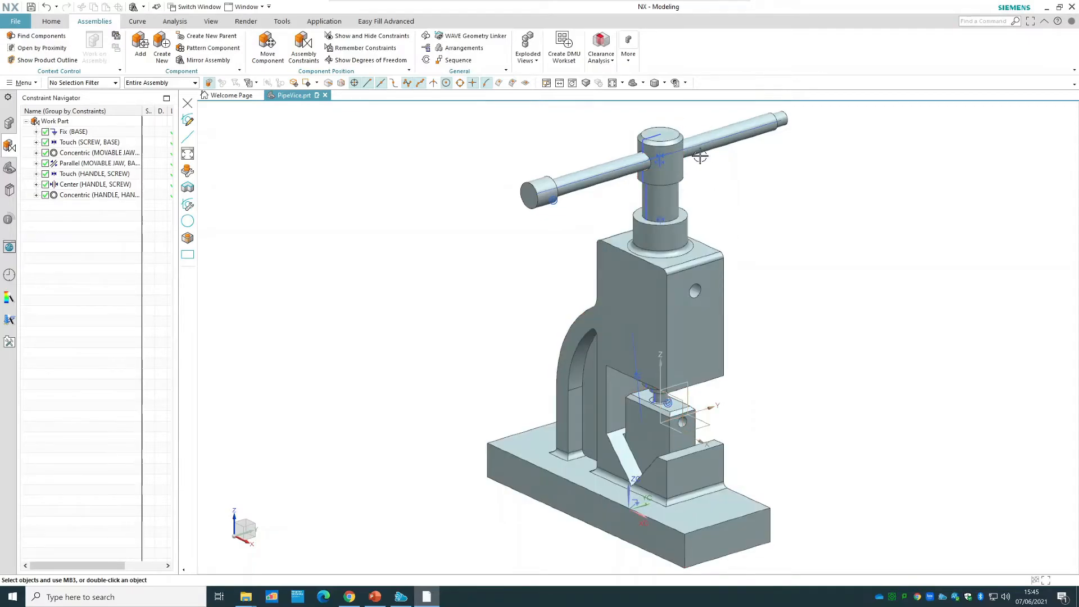
right_click(664, 197)
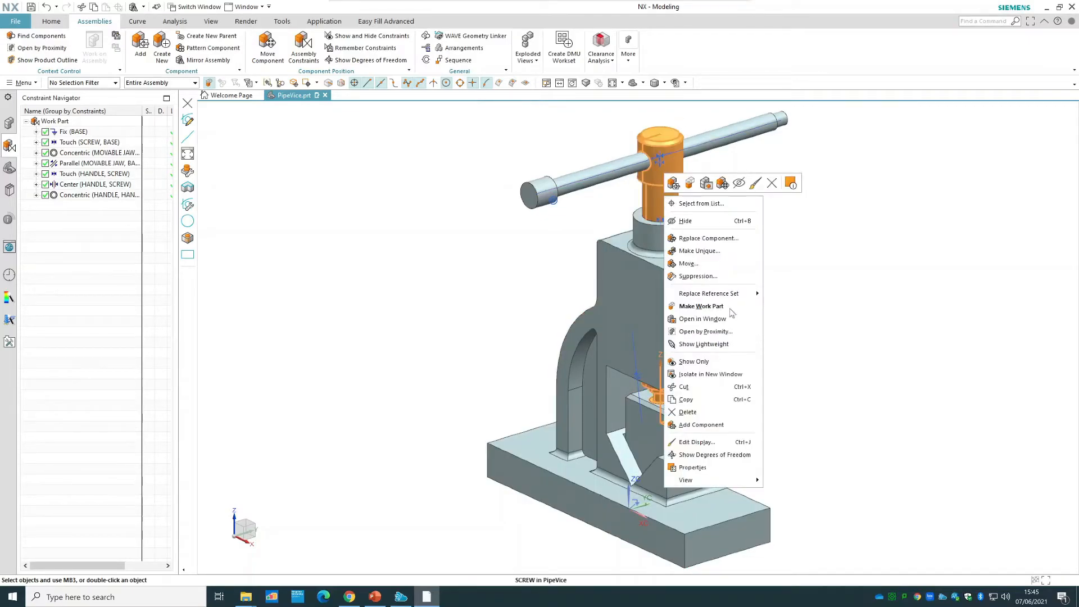
mouse_move(729, 294)
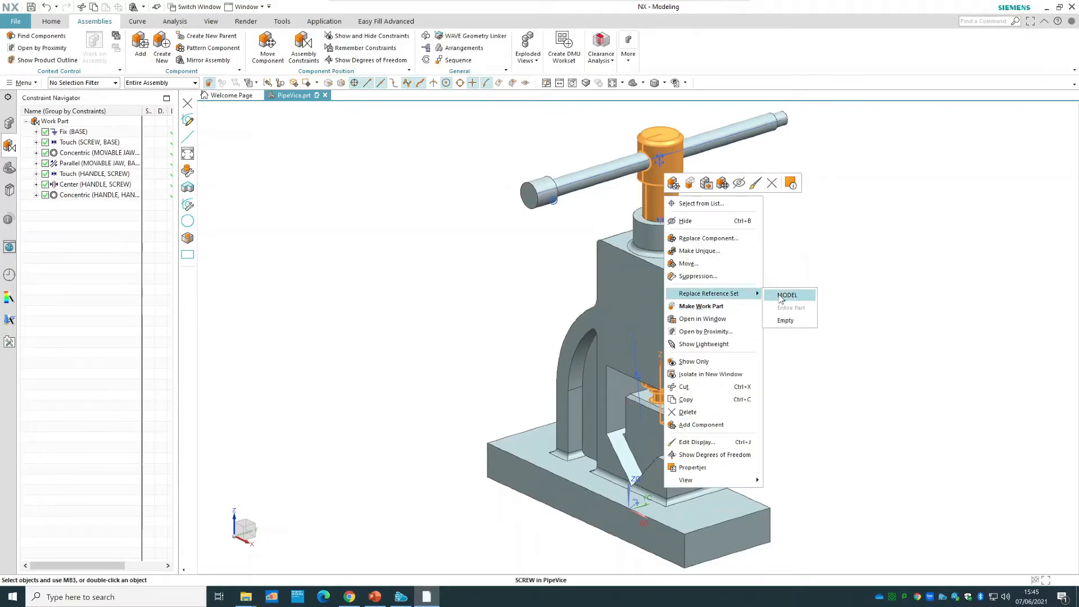
click(781, 295)
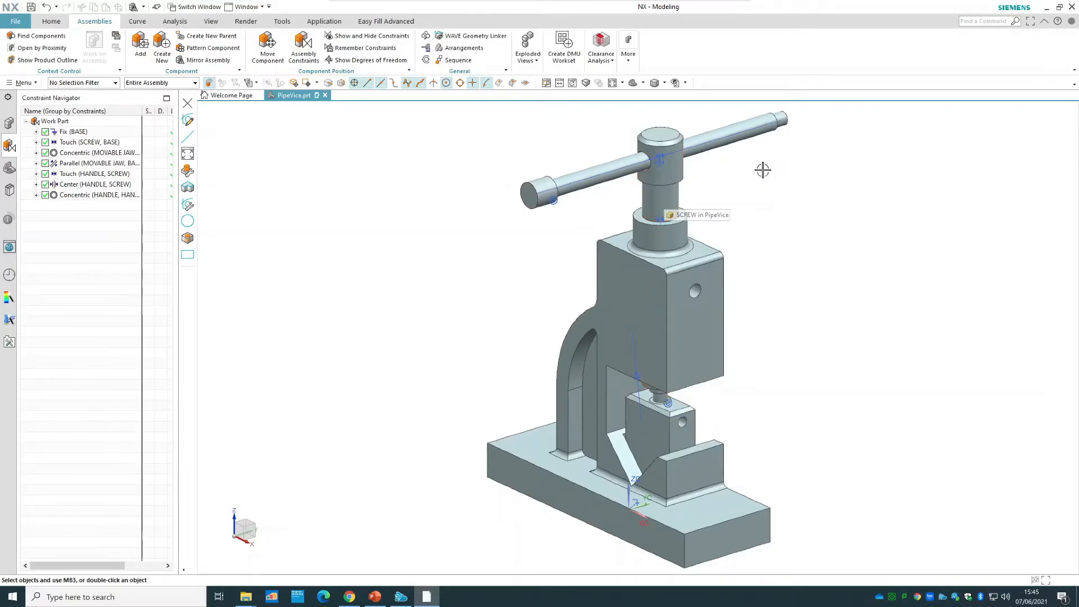
Replace the handle's reference set with Entire Part to expose its datum planes.
right_click(723, 131)
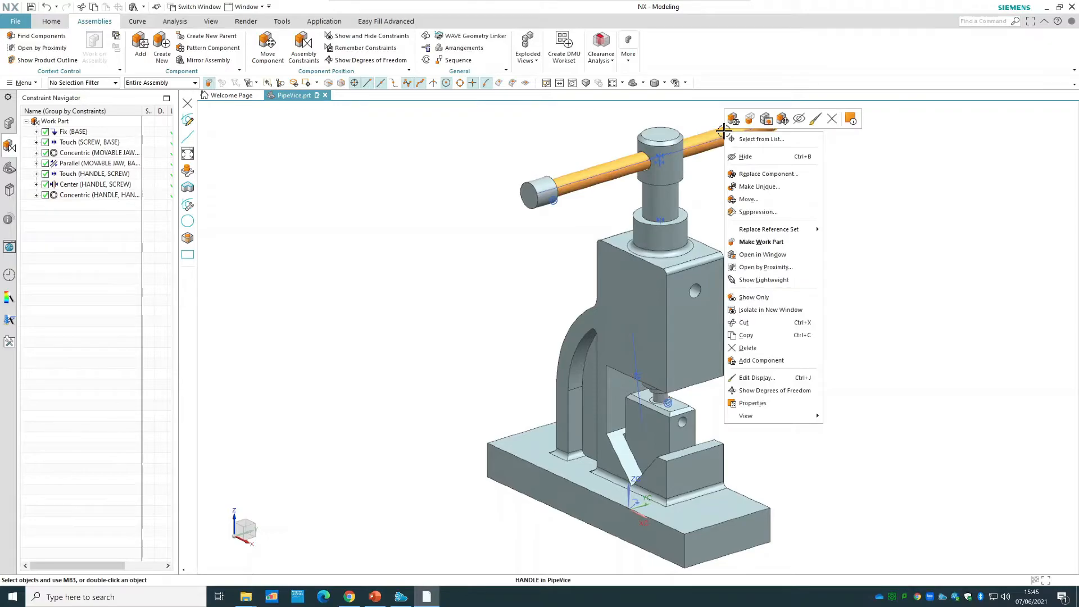
mouse_move(796, 230)
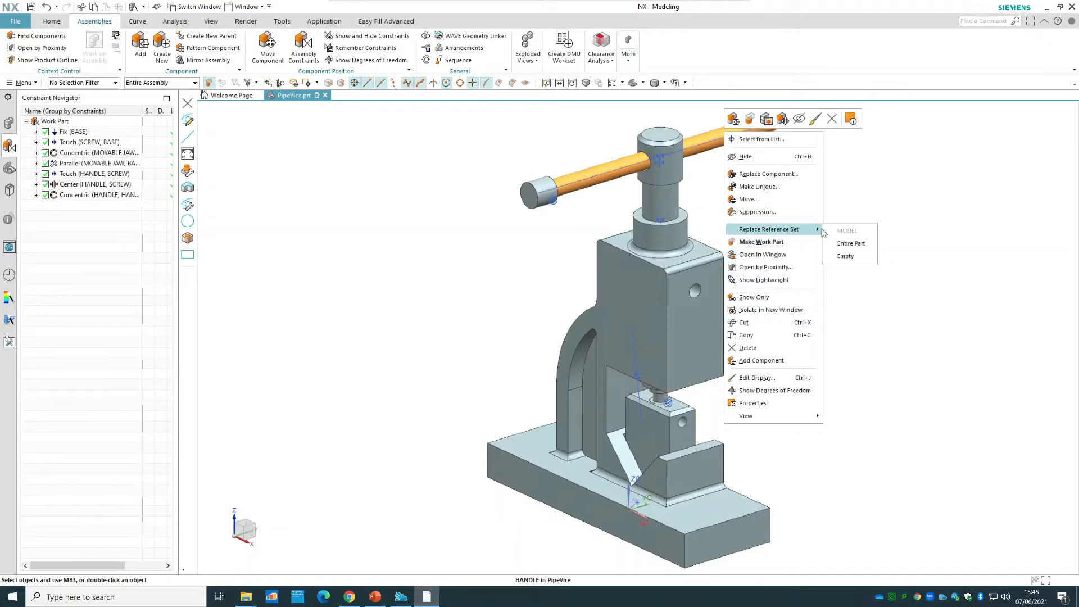
click(850, 244)
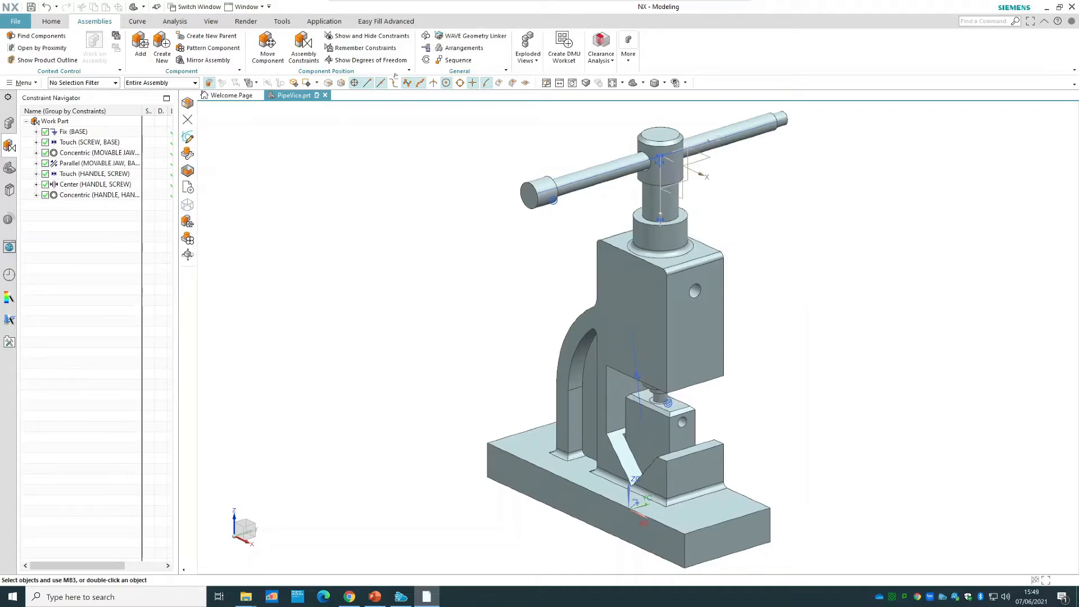
Start the Mirror Assembly wizard and choose the handle screw as the component to mirror.
click(226, 63)
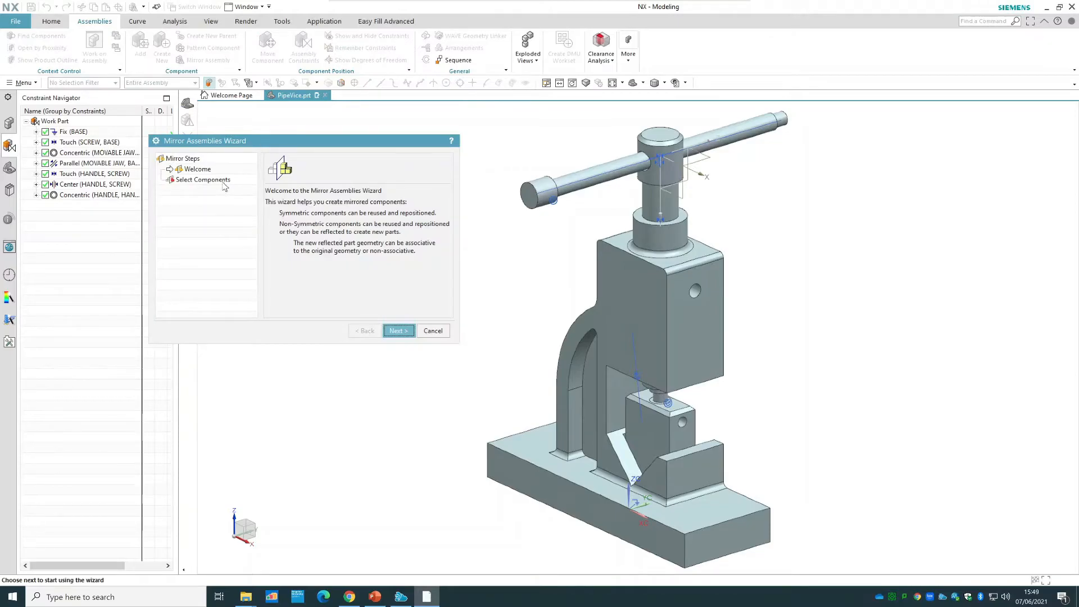
click(223, 182)
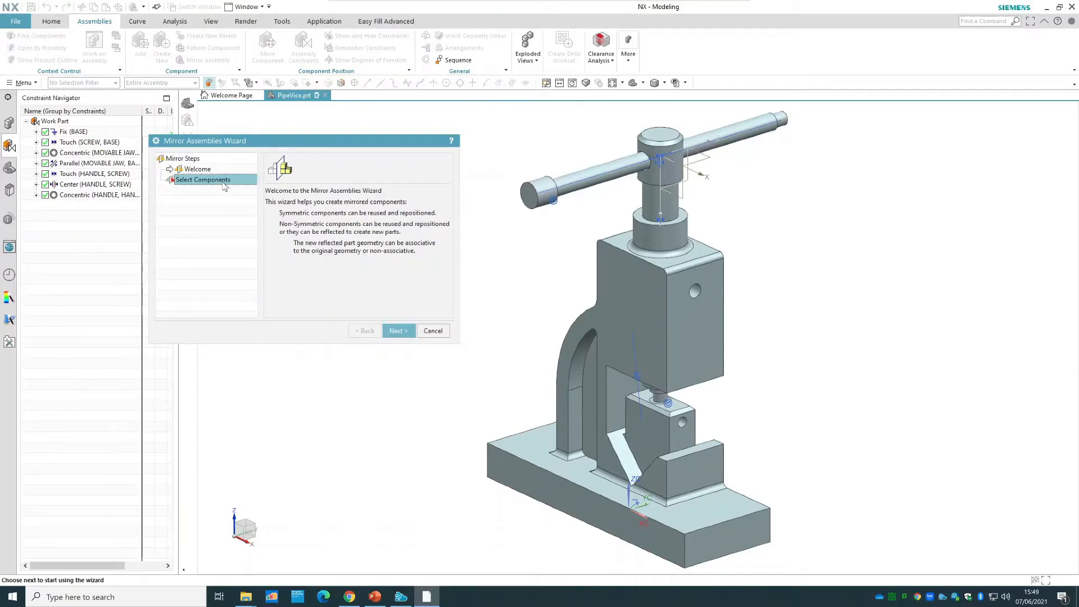
click(402, 334)
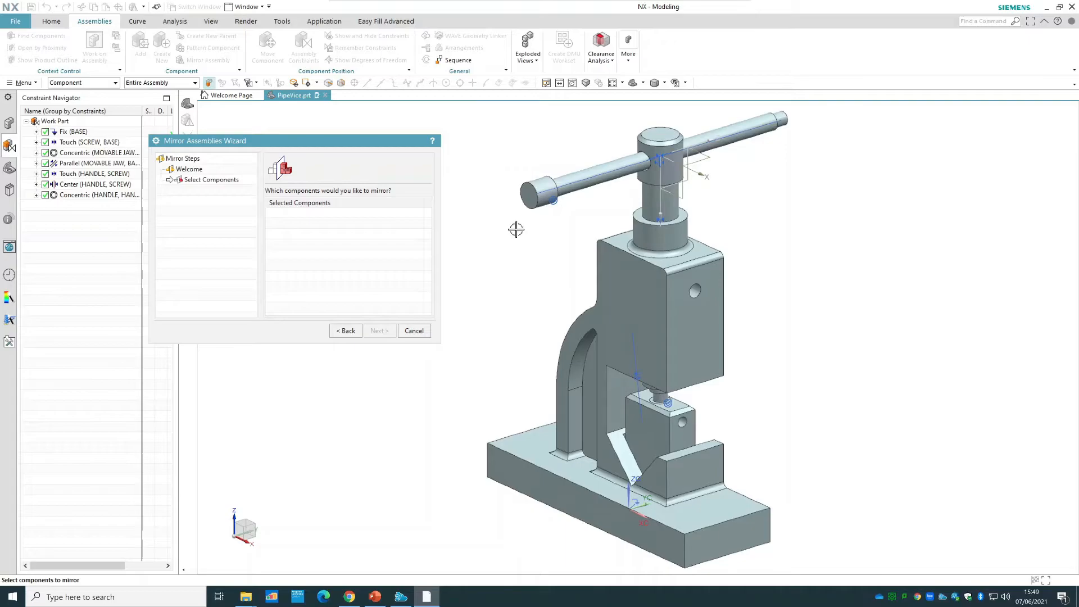
click(537, 190)
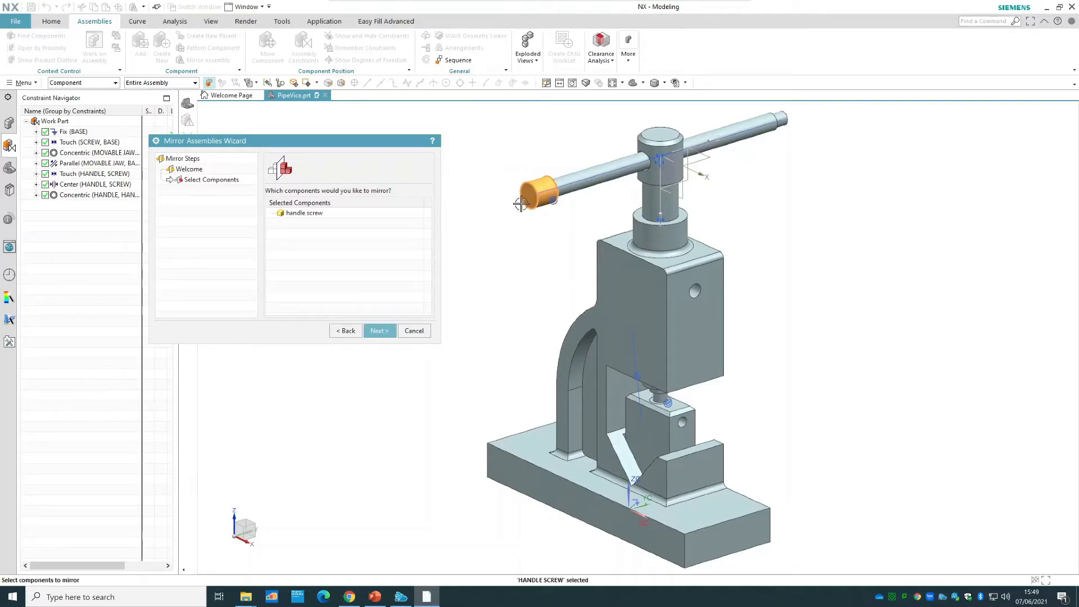
click(382, 330)
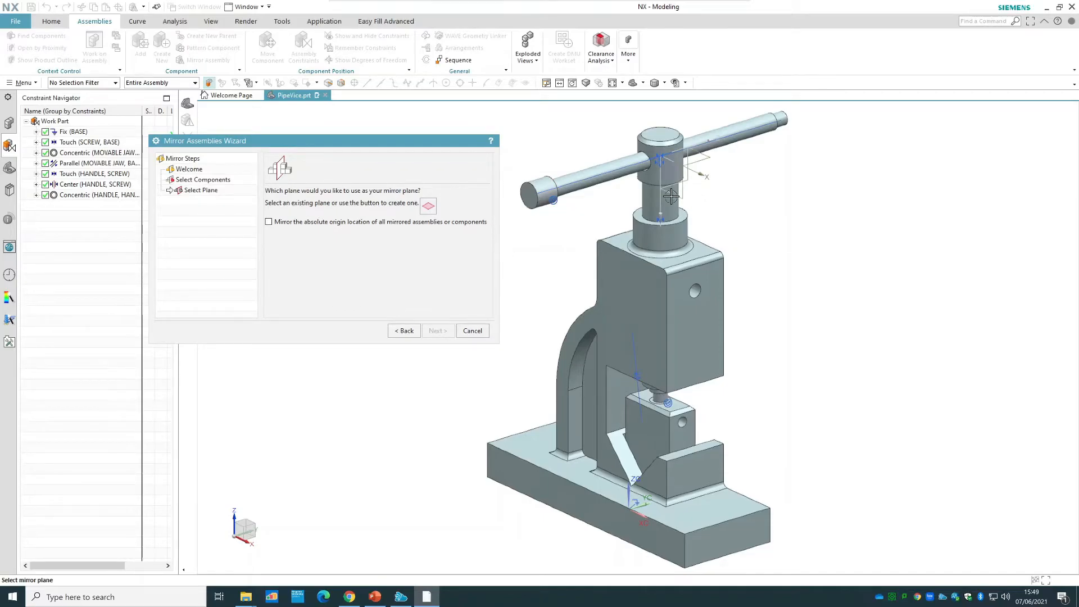
Mirror the handle screw about the handle's datum plane perpendicular to its length, keeping the mirror_ prefix and reposition solution 6 of 6.
click(428, 207)
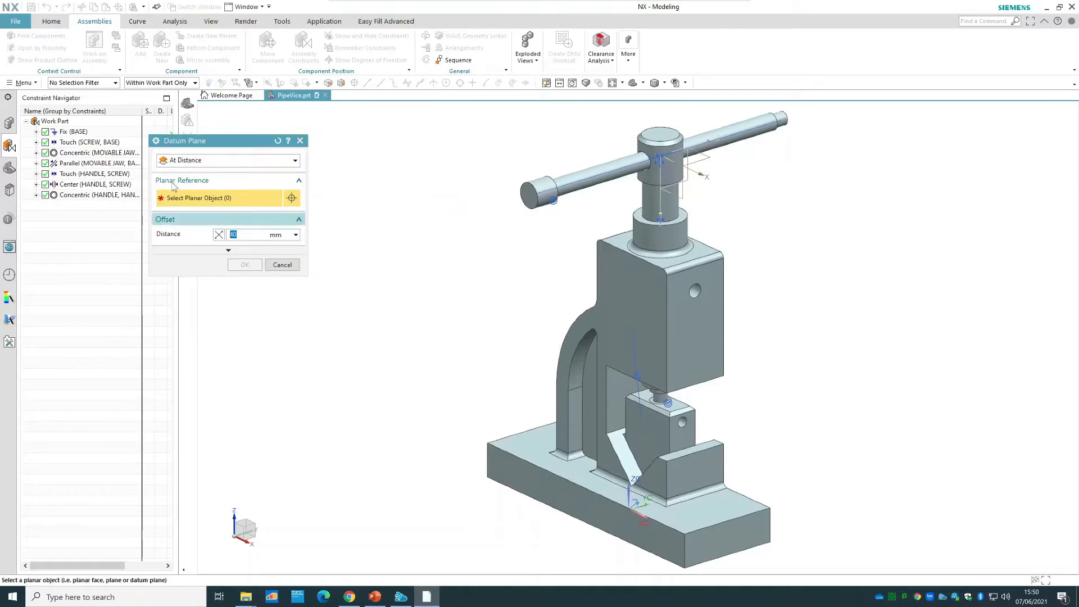
click(280, 266)
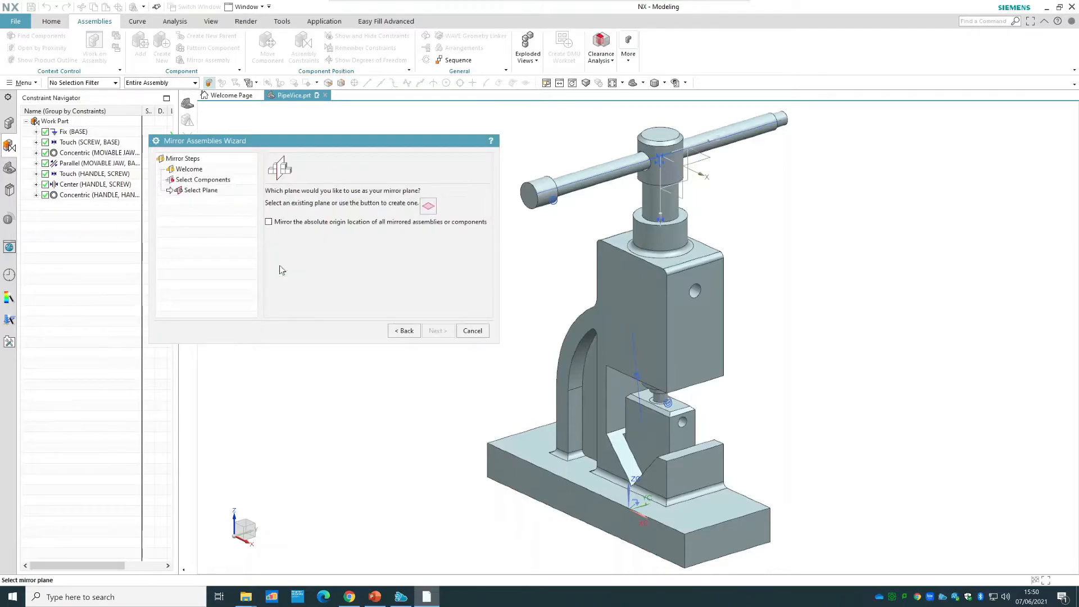
click(681, 197)
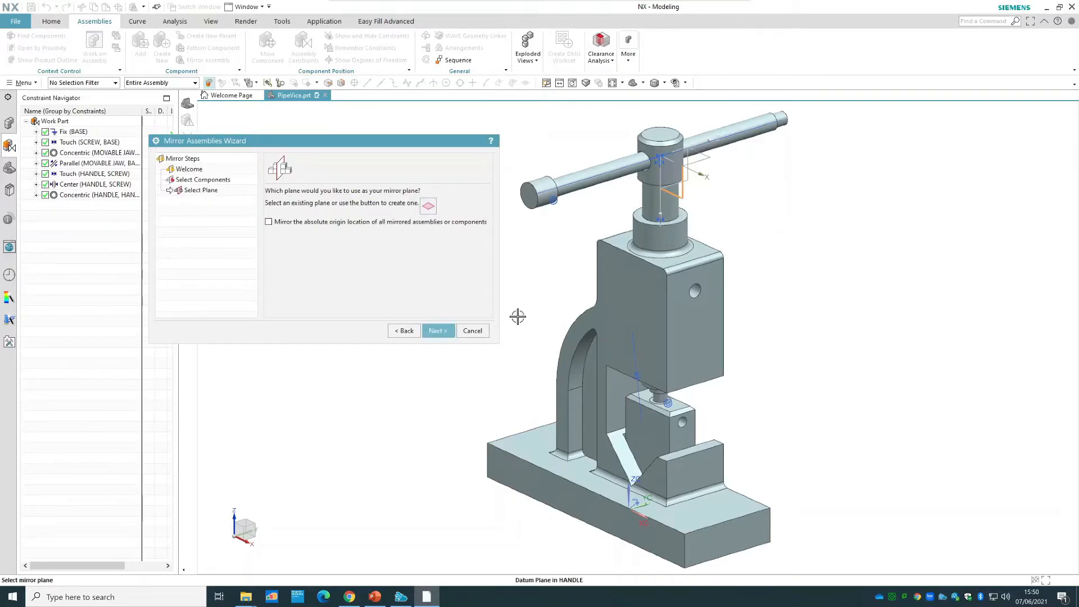
click(437, 331)
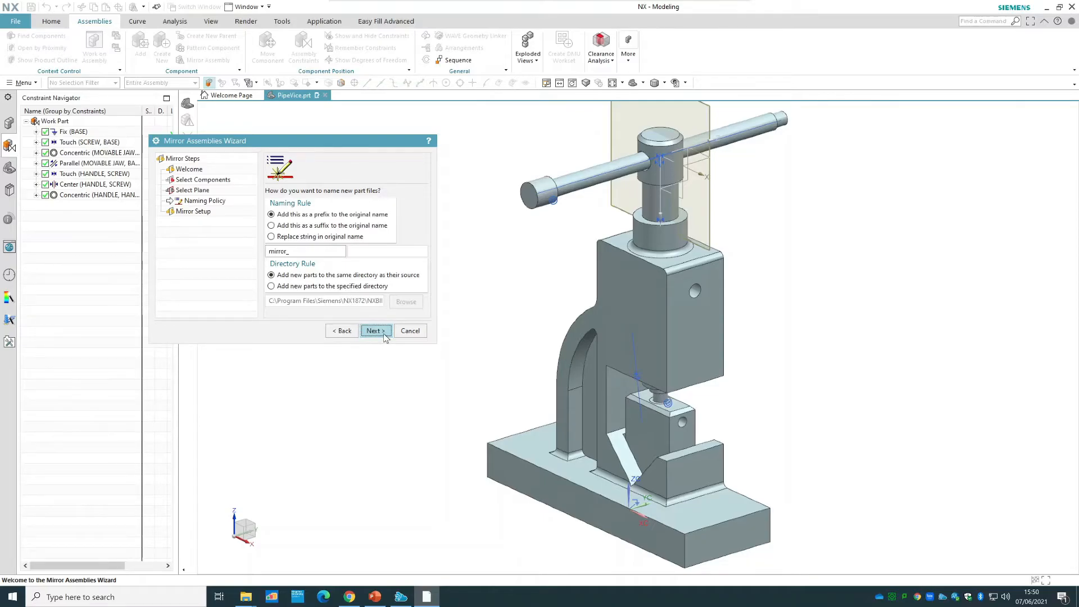
click(374, 330)
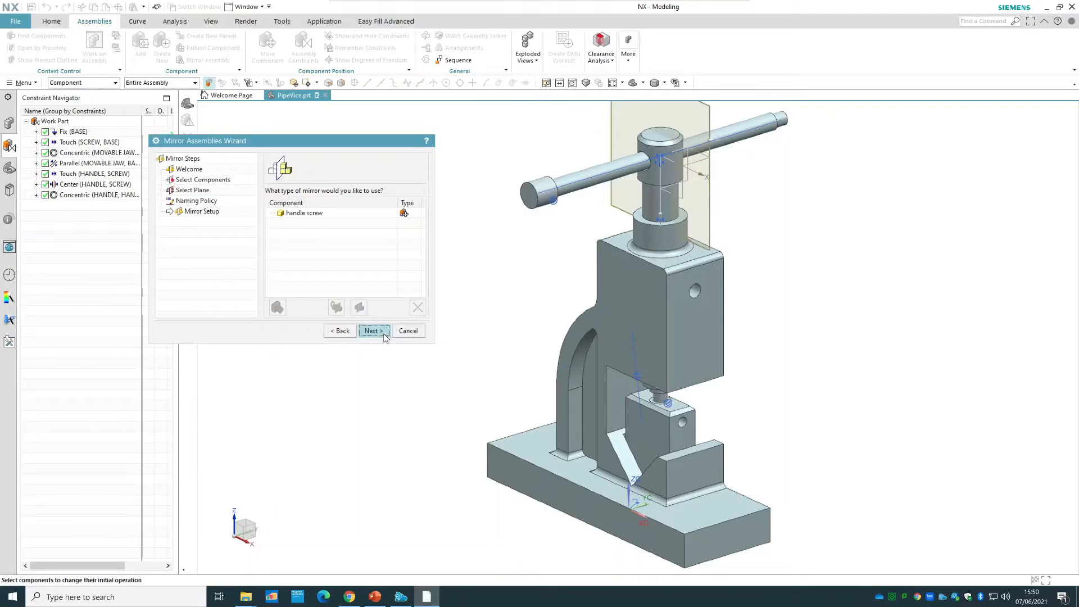
click(373, 331)
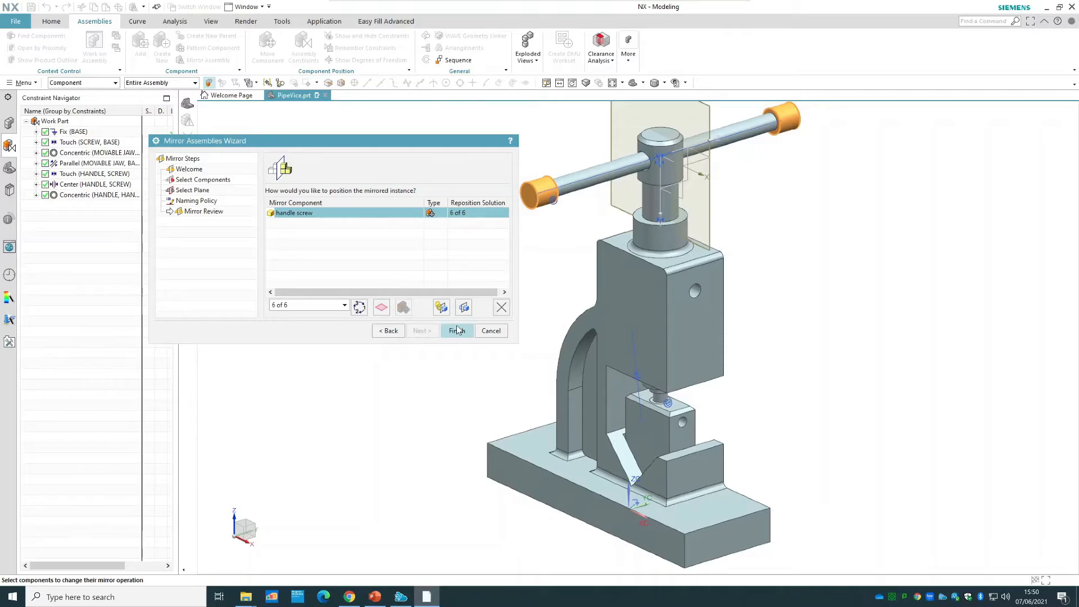
click(457, 330)
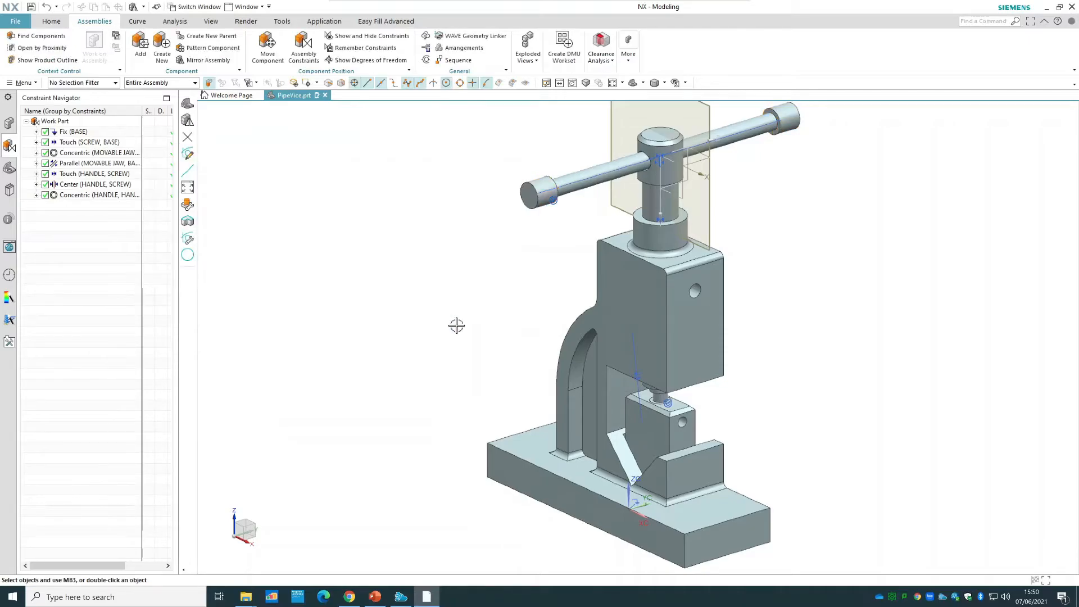
Show the remaining degrees of freedom of the original handle screw, and clear the display.
scroll(846, 201, up, 2)
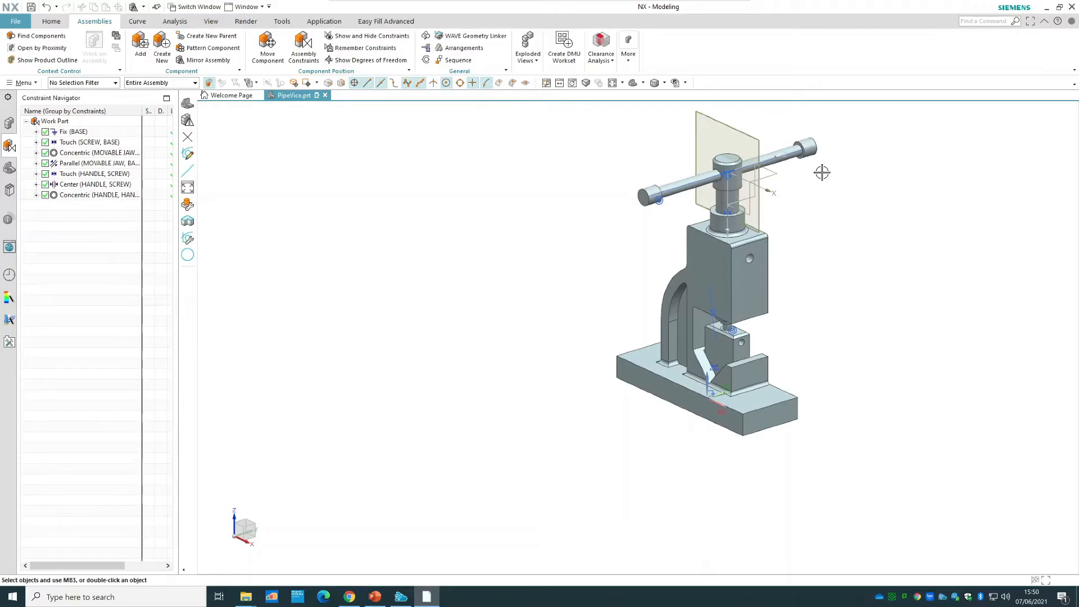
right_click(647, 195)
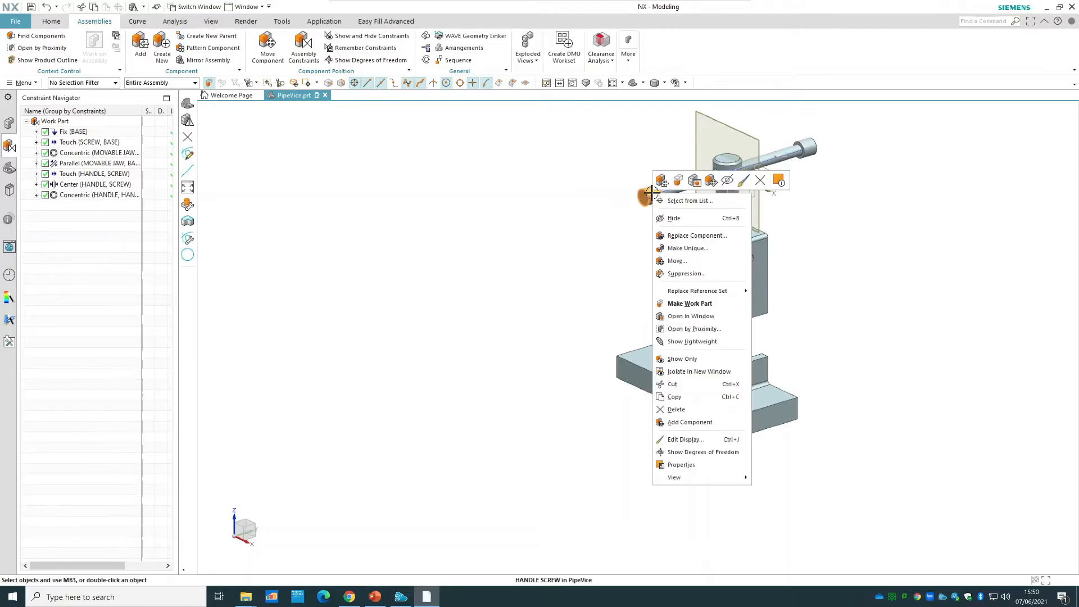
click(706, 452)
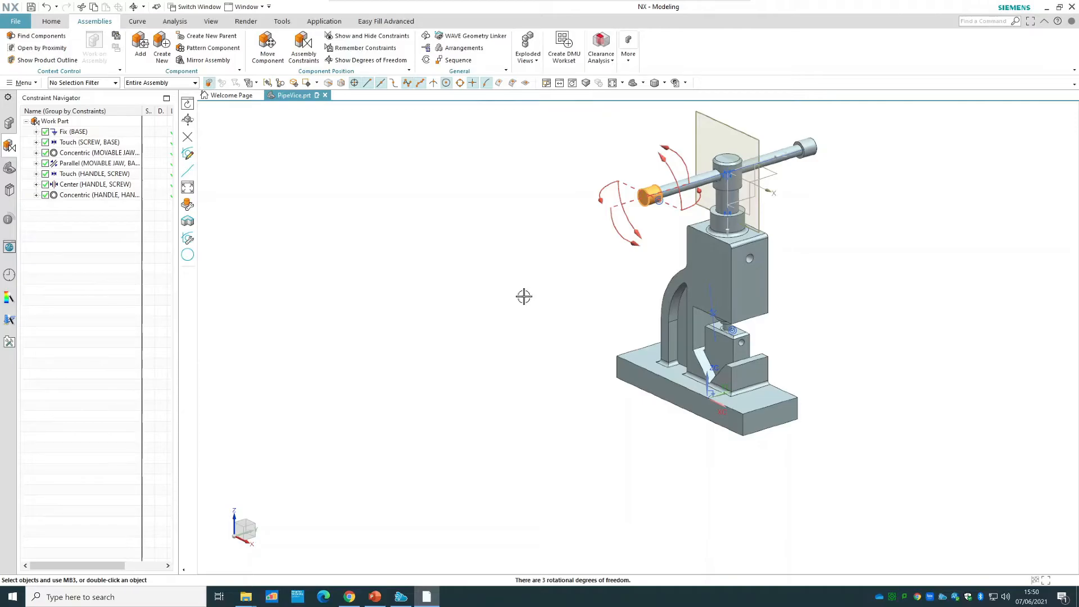
right_click(545, 303)
click(546, 307)
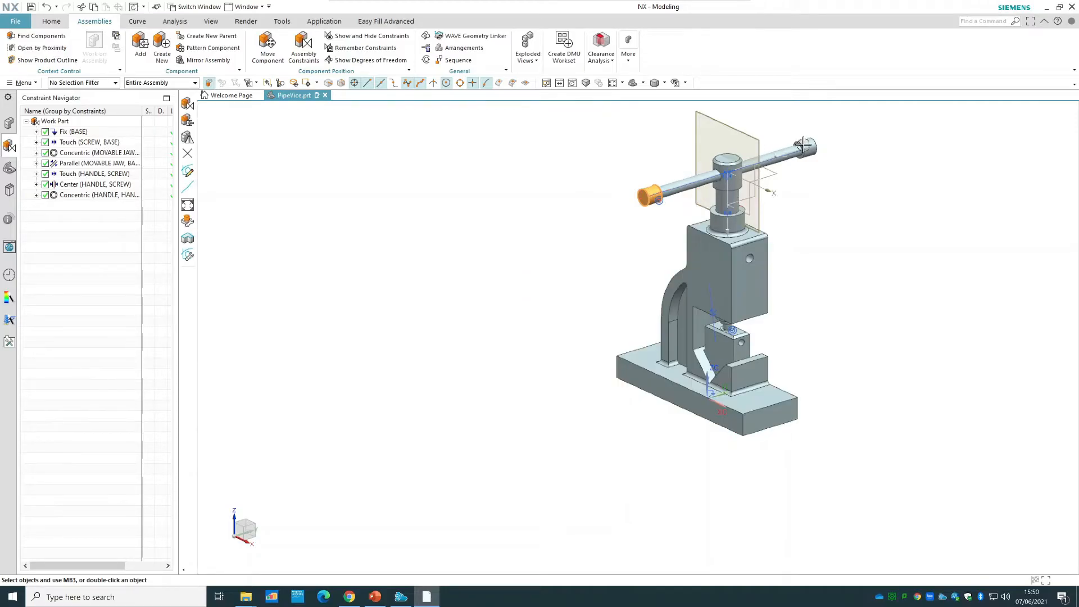
Show the remaining degrees of freedom of the mirrored handle screw, and clear the display.
right_click(811, 146)
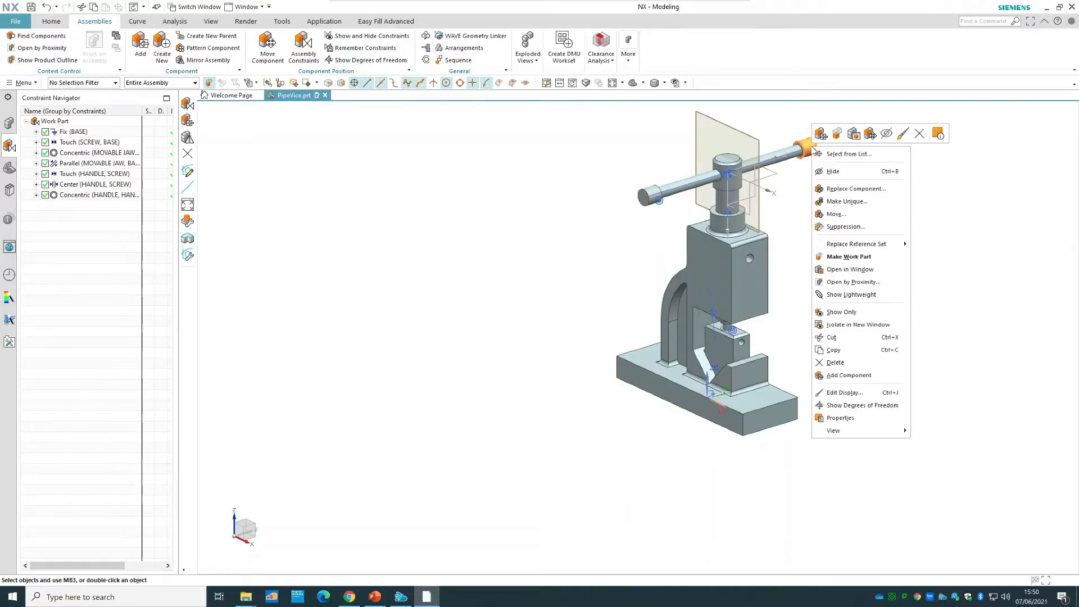
click(880, 406)
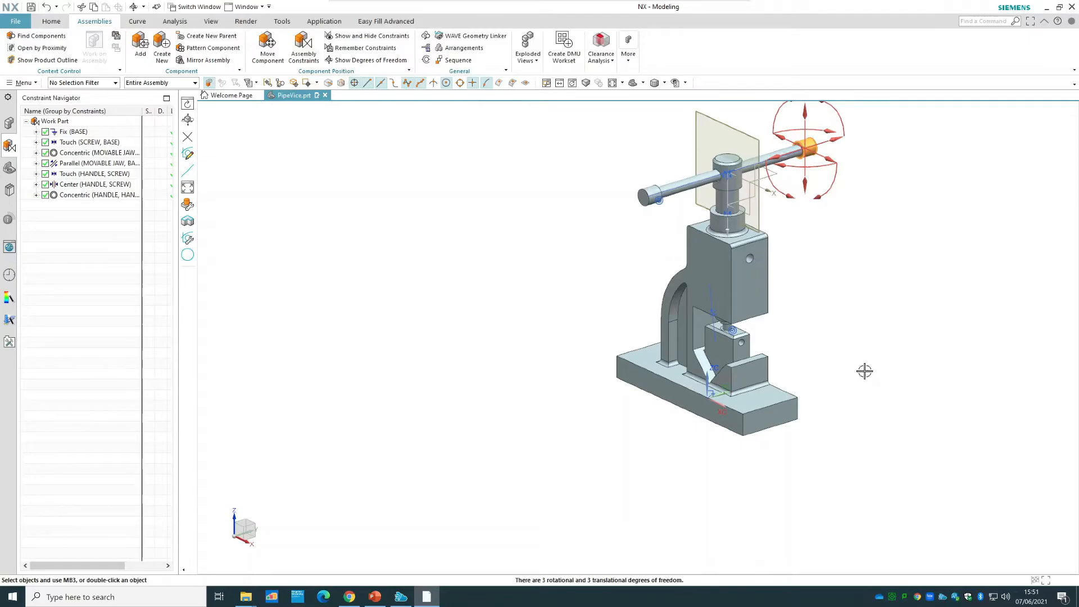
right_click(861, 281)
click(882, 290)
Move the mirrored handle screw off the handle's end by about 46 mm along the ZC axis.
scroll(865, 167, up, 4)
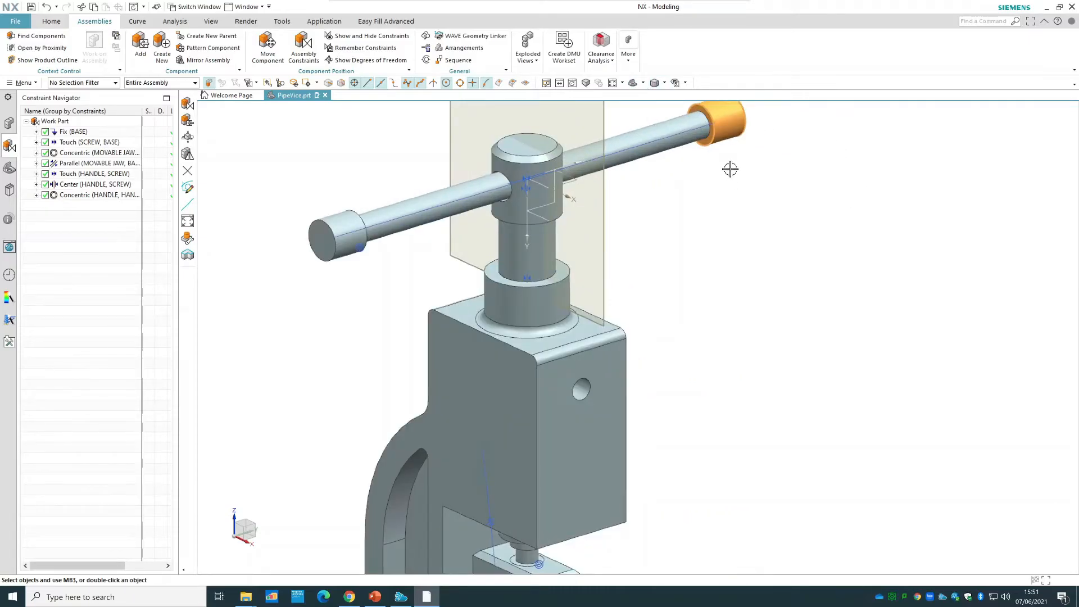
scroll(730, 168, down, 1)
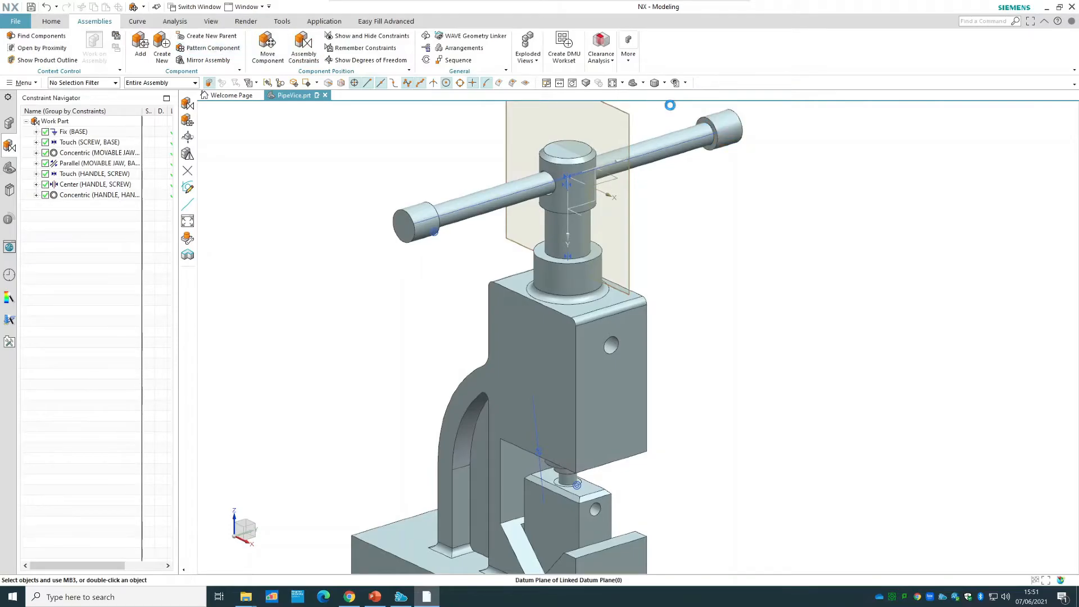
drag(674, 142, 766, 131)
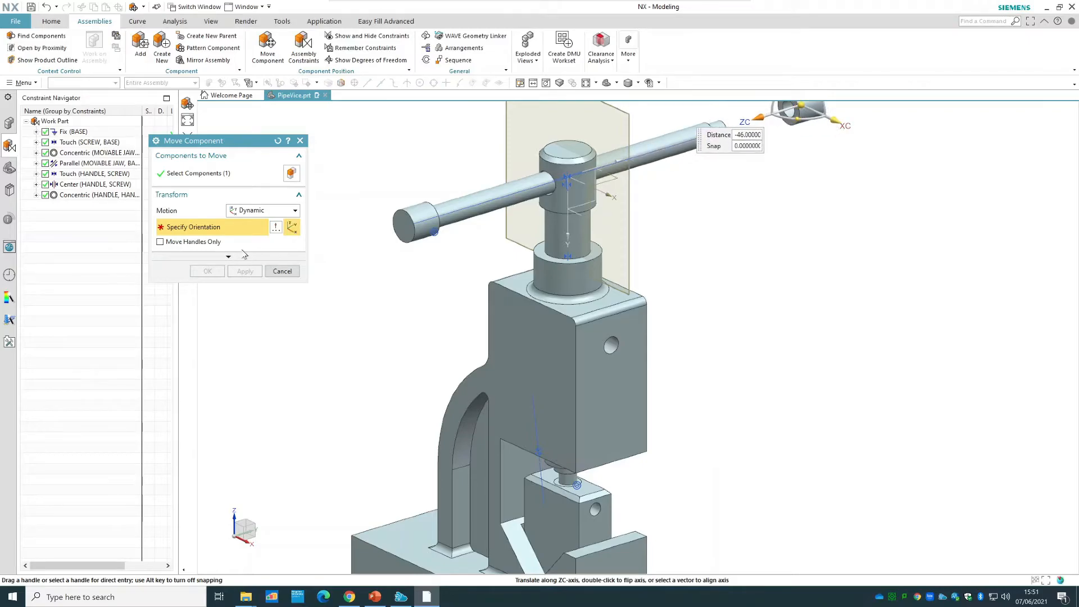
click(209, 270)
Add a Concentric constraint between the mirrored handle screw's inner end edge and the shoulder edge at the handle's free end.
click(302, 46)
click(190, 191)
click(782, 125)
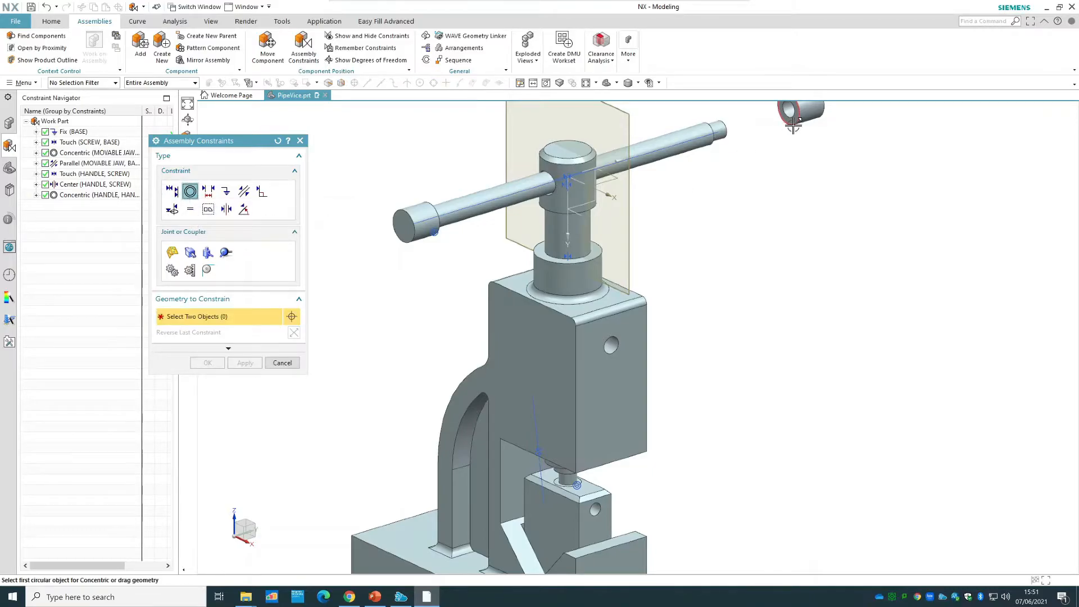
middle_drag(811, 221, 663, 253)
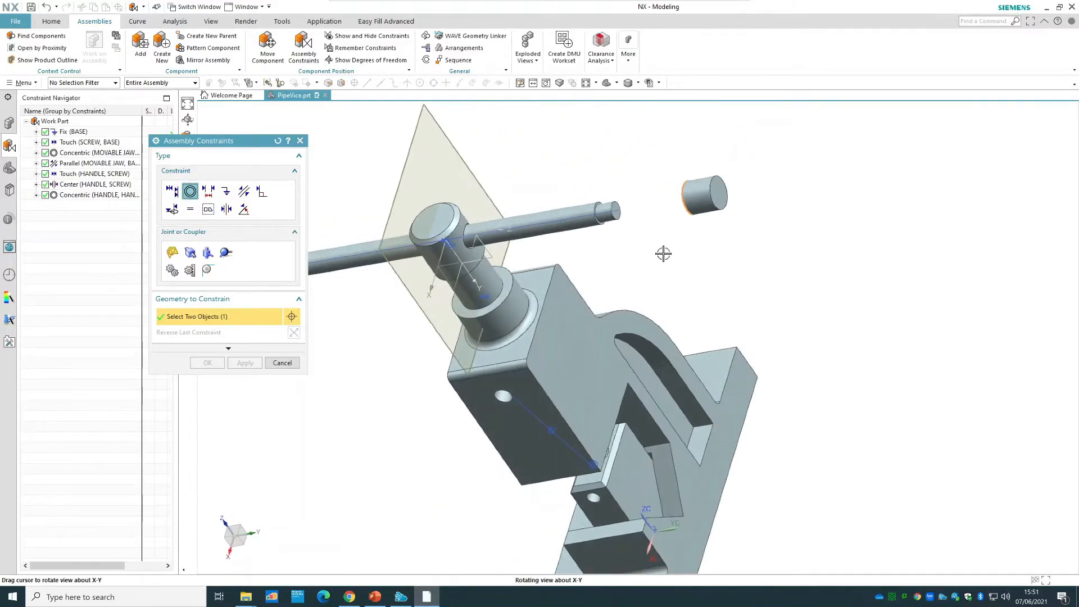
scroll(657, 190, up, 5)
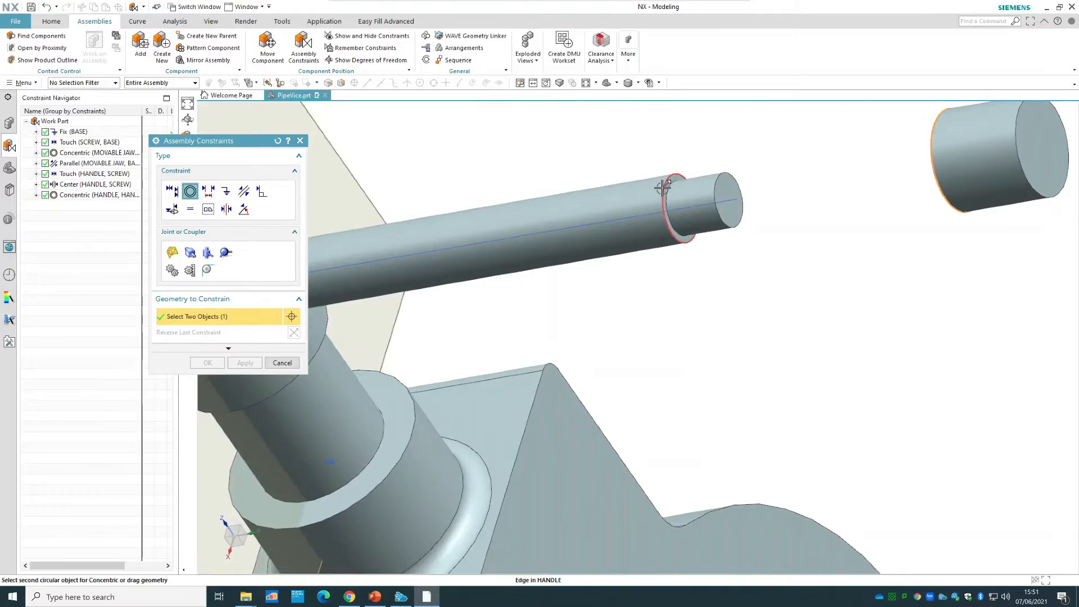
click(637, 203)
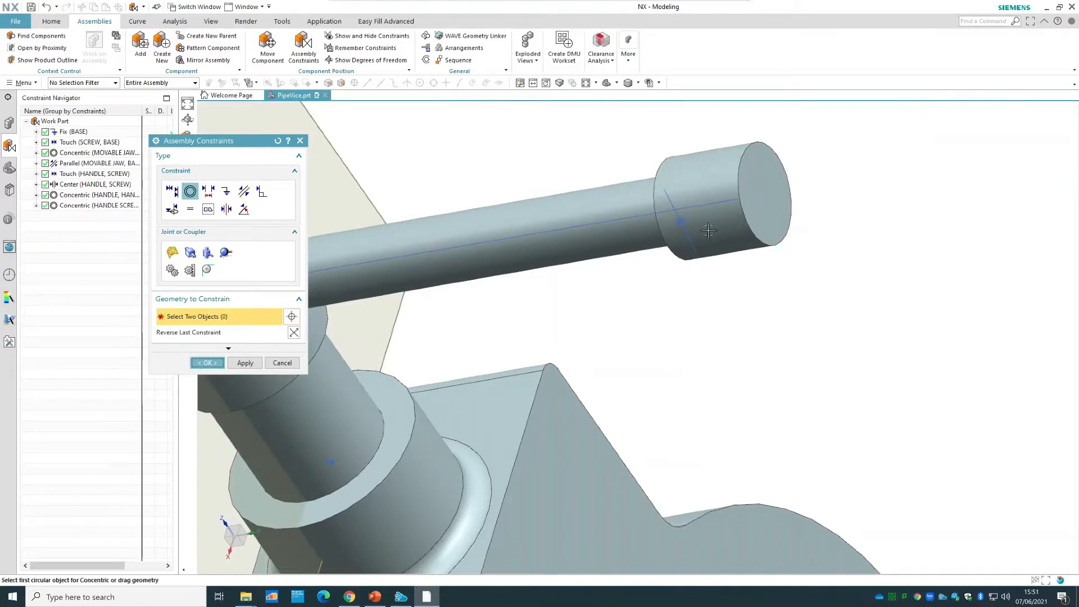
click(207, 362)
Show the degrees of freedom of the newly constrained handle screw, fit the whole vice in view and clear the display.
right_click(722, 174)
click(779, 433)
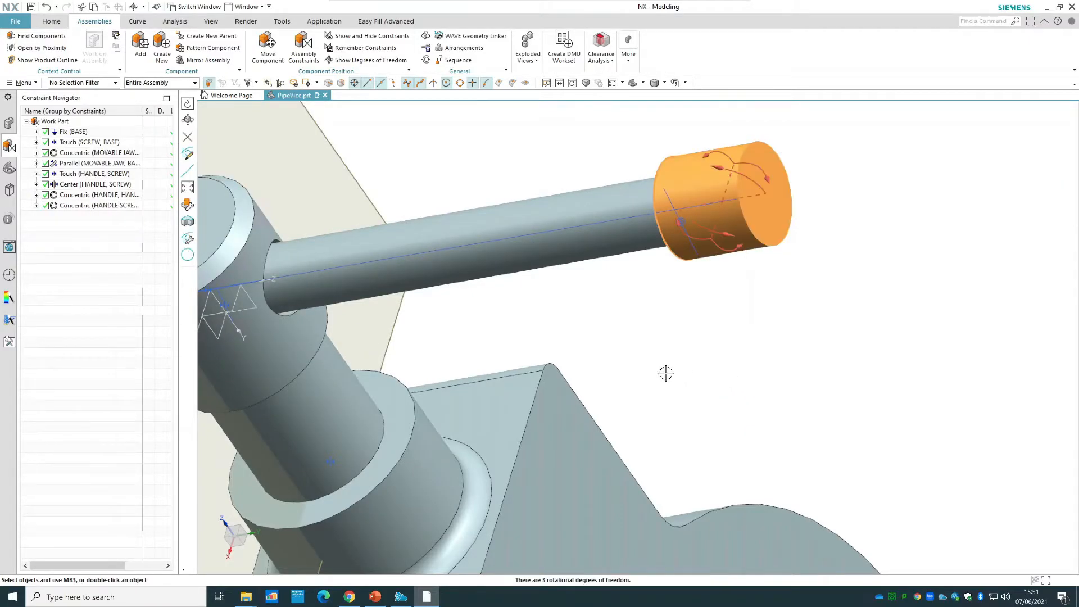
scroll(650, 365, down, 5)
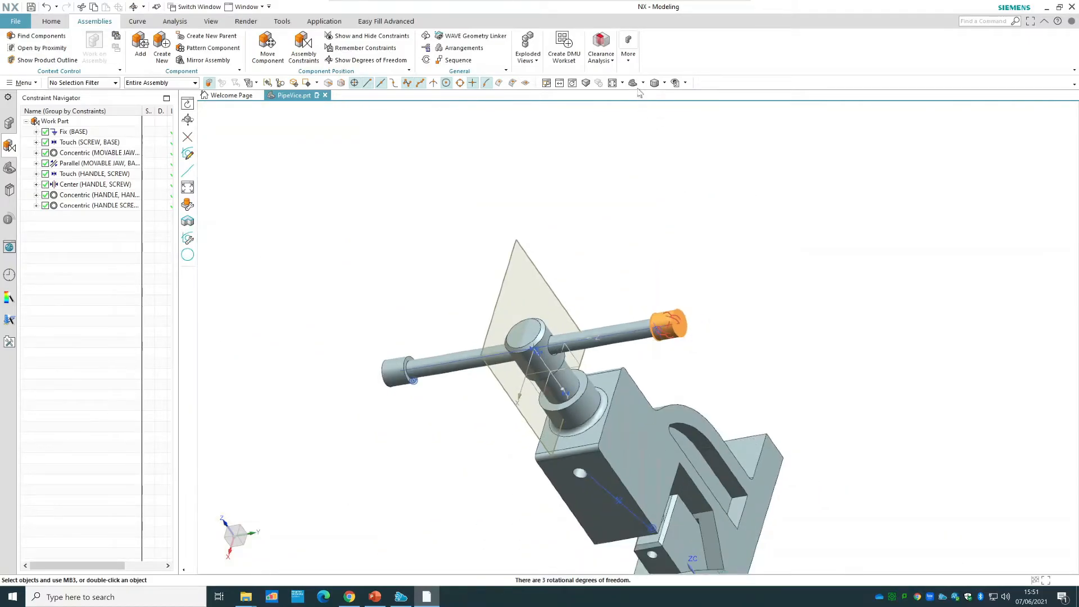
click(612, 84)
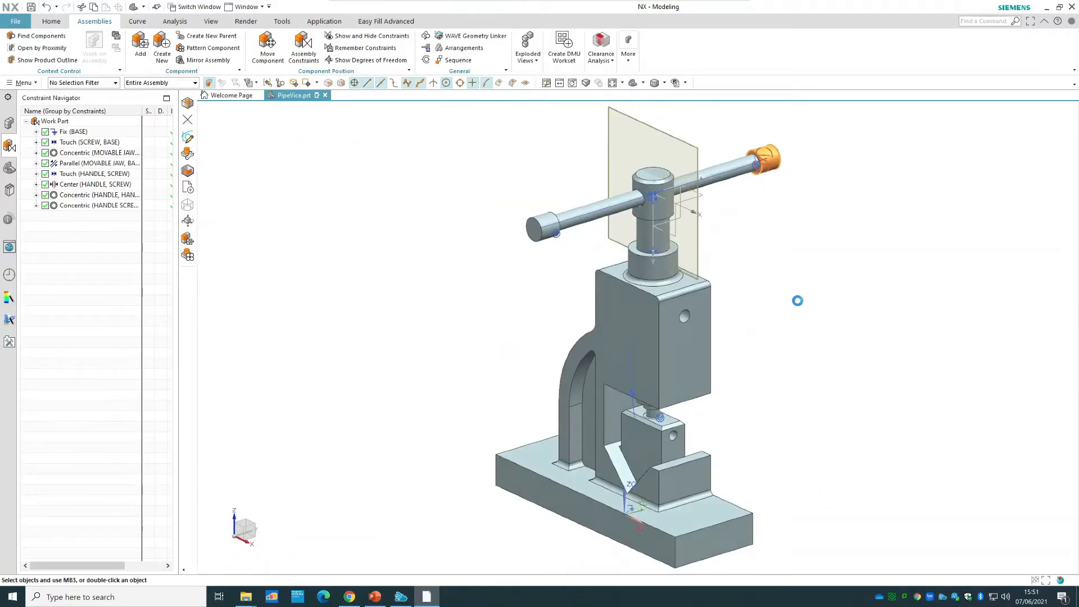
right_click(798, 299)
click(805, 308)
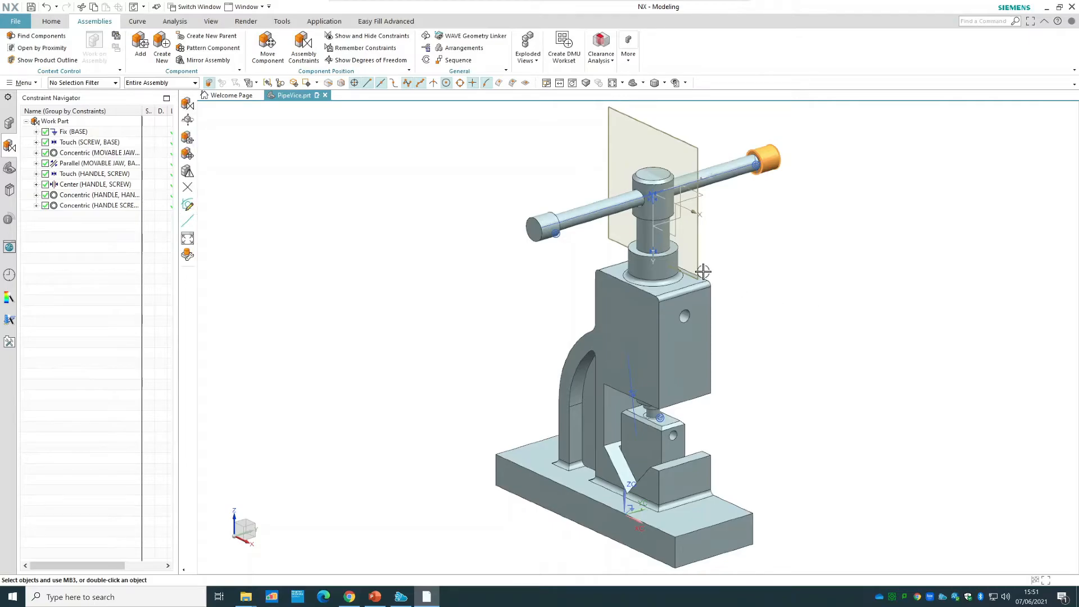
Hide the linked datum plane used for mirroring and replace the handle's reference set with MODEL.
right_click(695, 261)
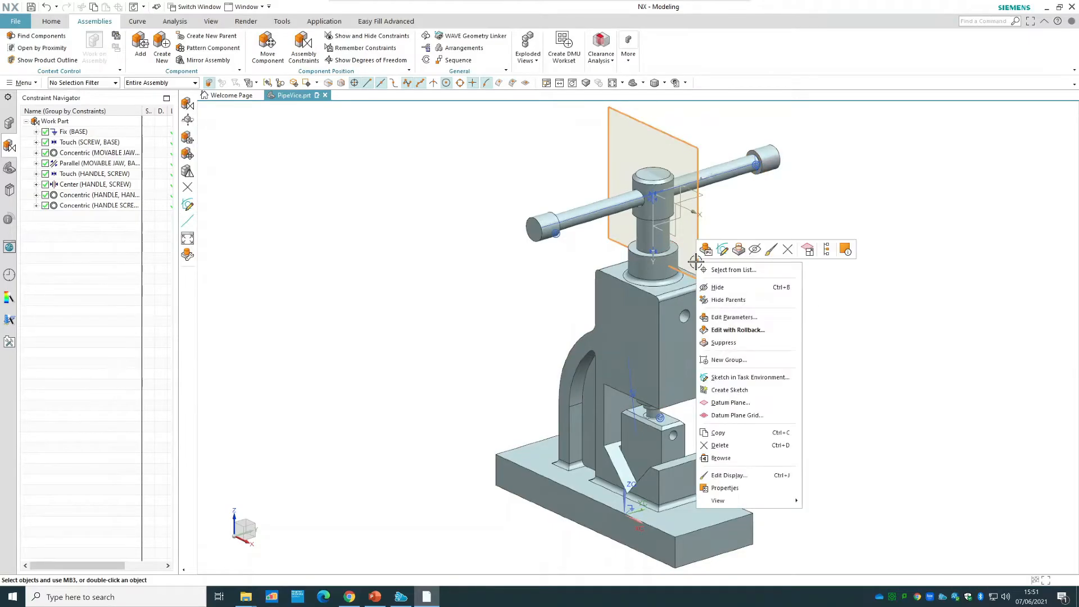
click(725, 287)
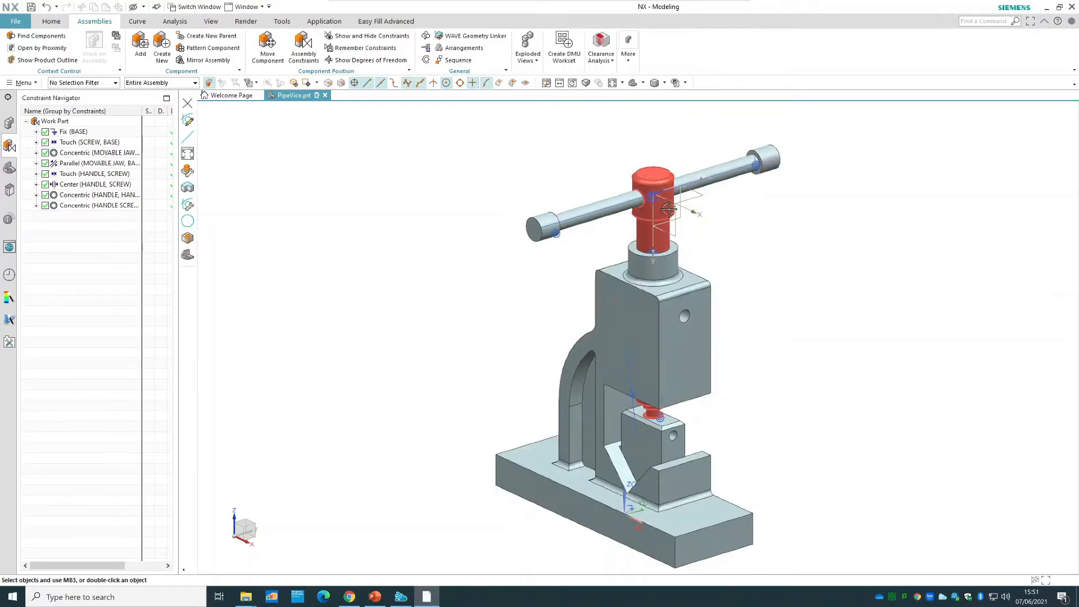
right_click(659, 187)
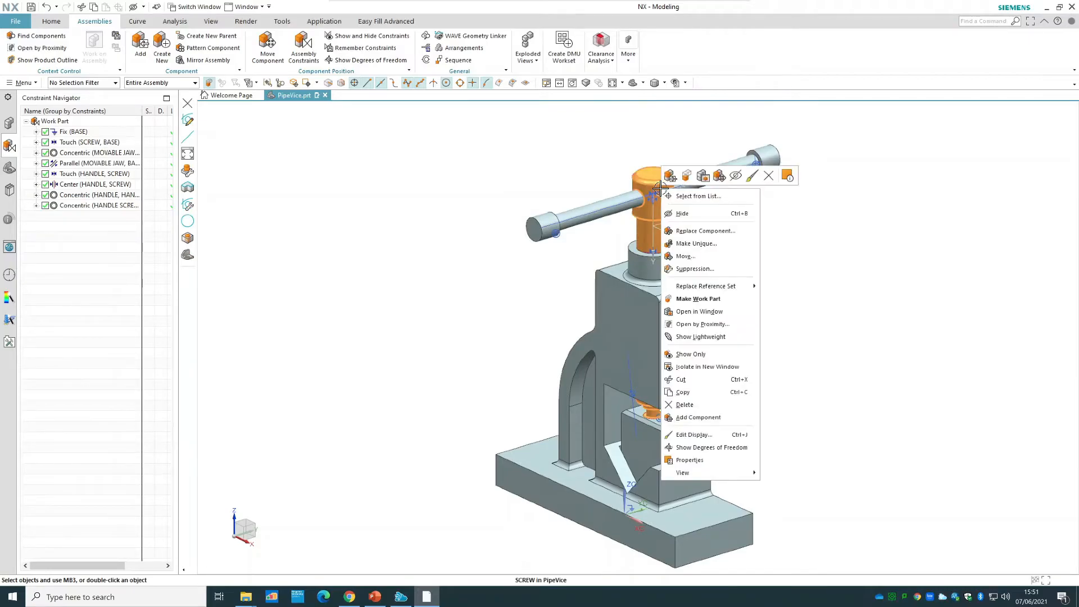
mouse_move(707, 289)
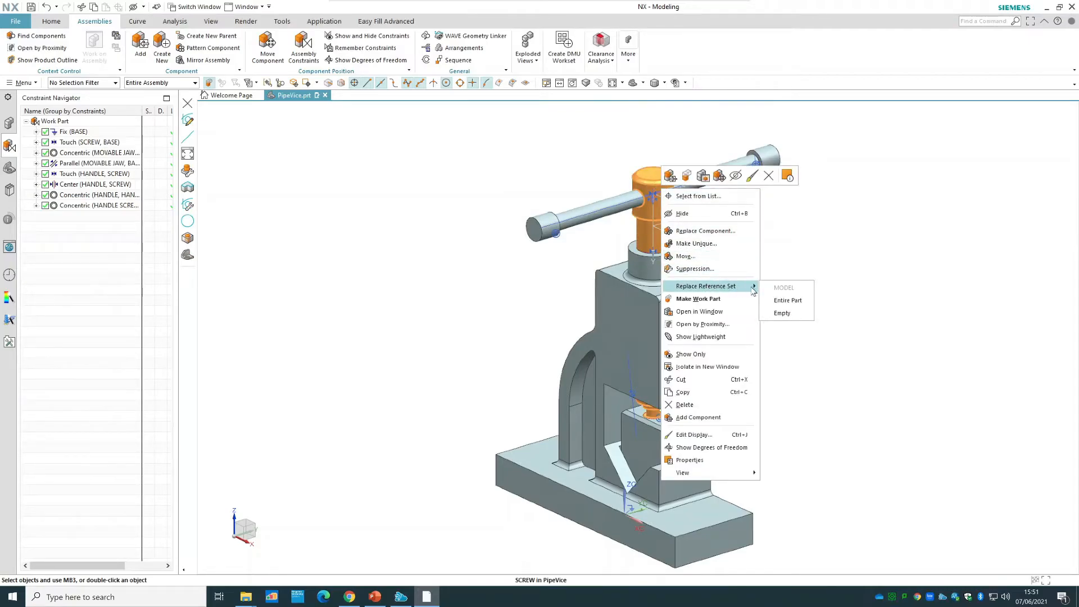
click(797, 301)
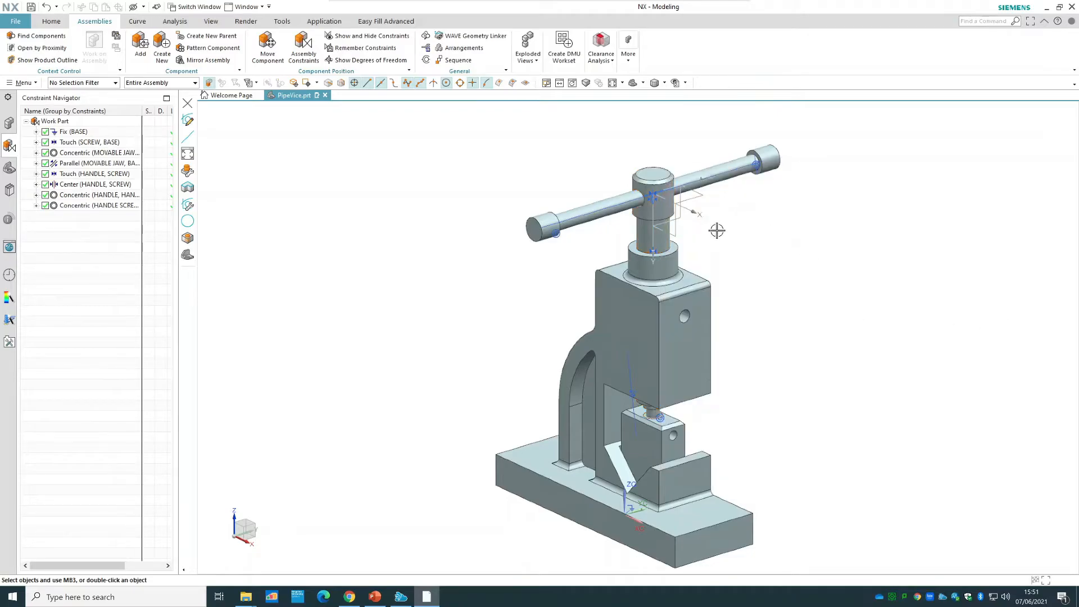
right_click(603, 209)
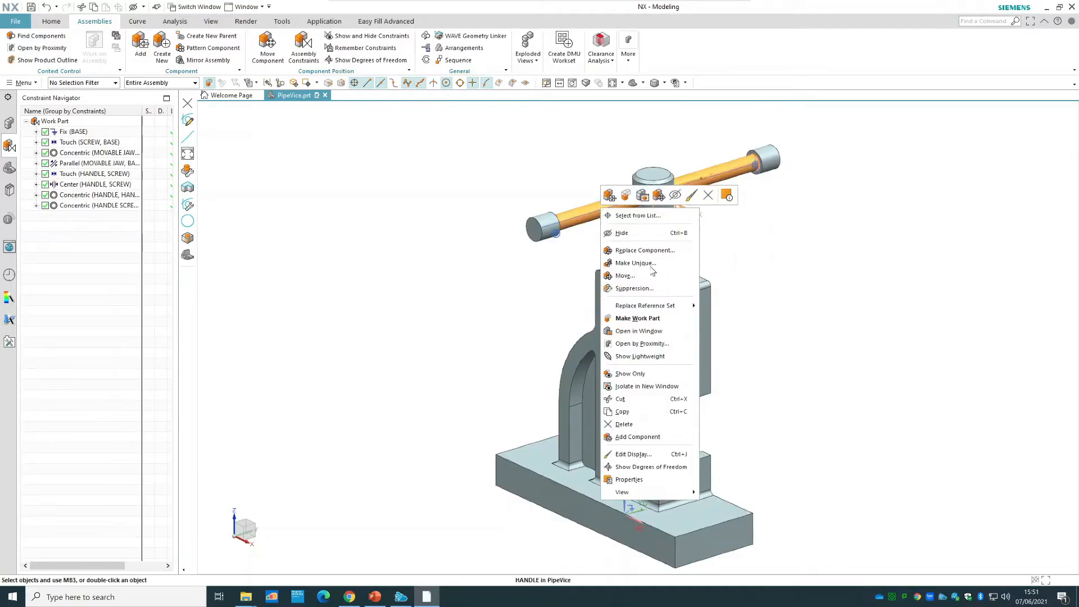
mouse_move(660, 305)
click(717, 305)
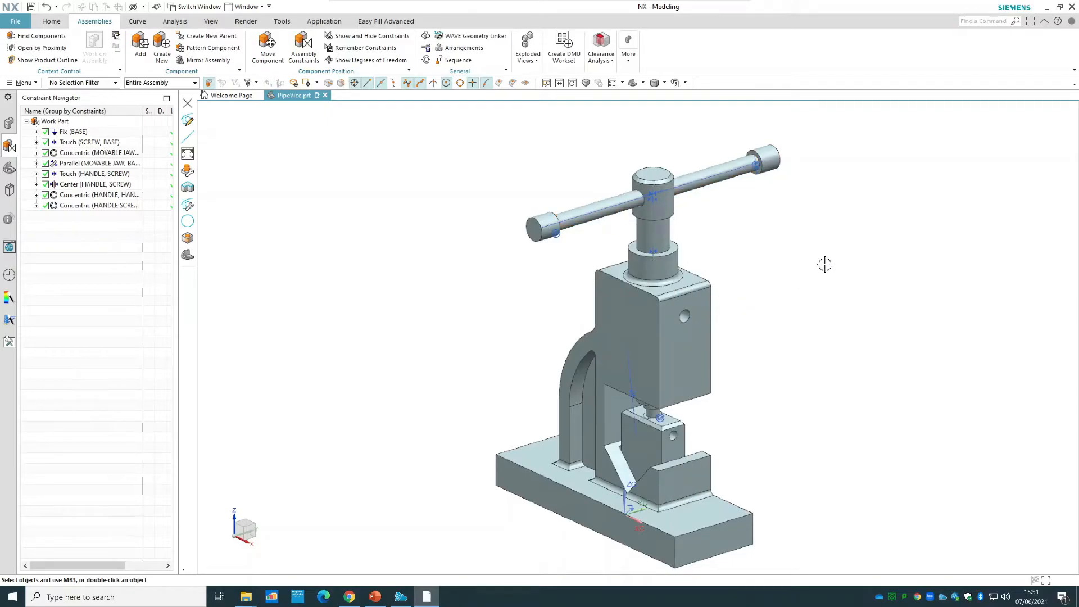
Move the main screw dynamically along ZC to a Z position of about 145.73 and rotate it slightly about ZC.
mouse_move(826, 263)
middle_down()
mouse_move(781, 272)
mouse_move(839, 264)
middle_up()
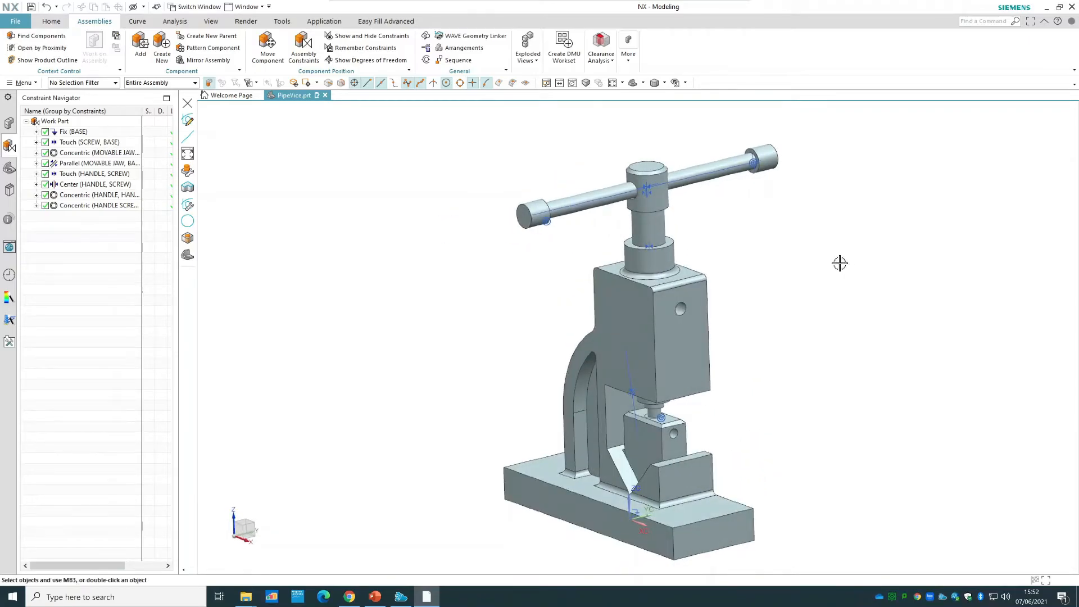
right_click(648, 228)
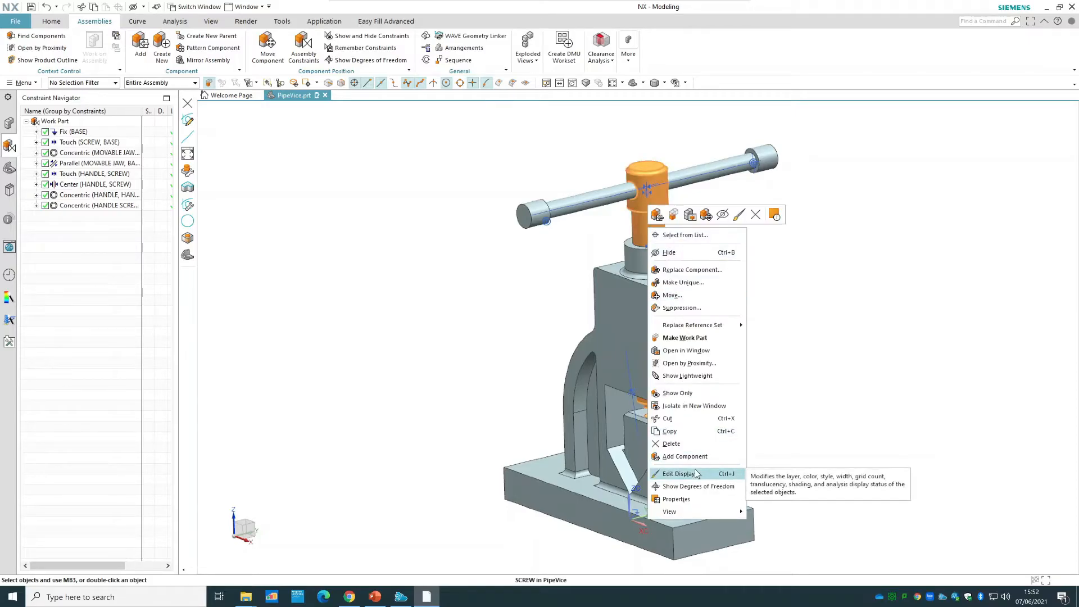
click(700, 295)
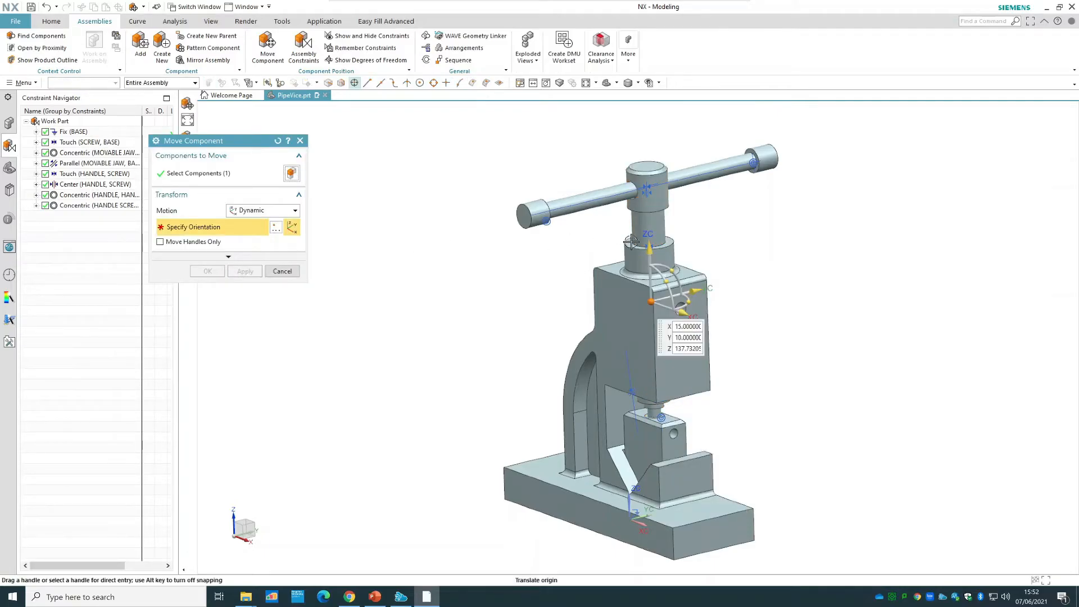
drag(645, 209, 638, 254)
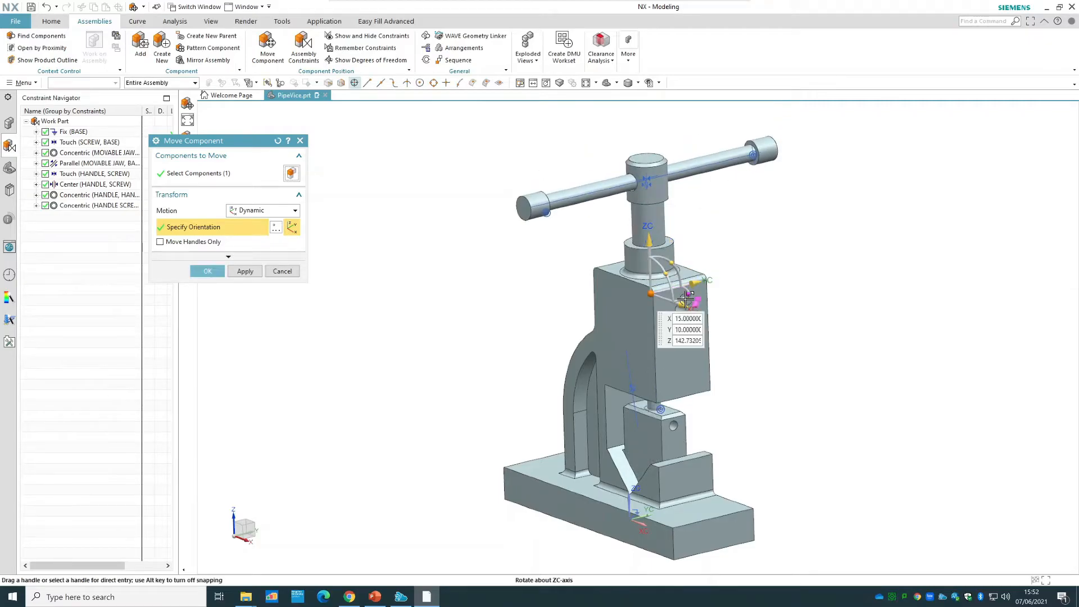
mouse_move(688, 293)
mouse_down()
mouse_move(700, 261)
mouse_move(700, 324)
mouse_move(737, 288)
mouse_move(665, 292)
mouse_move(675, 289)
mouse_up()
mouse_move(648, 225)
mouse_down()
mouse_move(653, 116)
mouse_move(651, 253)
mouse_move(650, 231)
mouse_up()
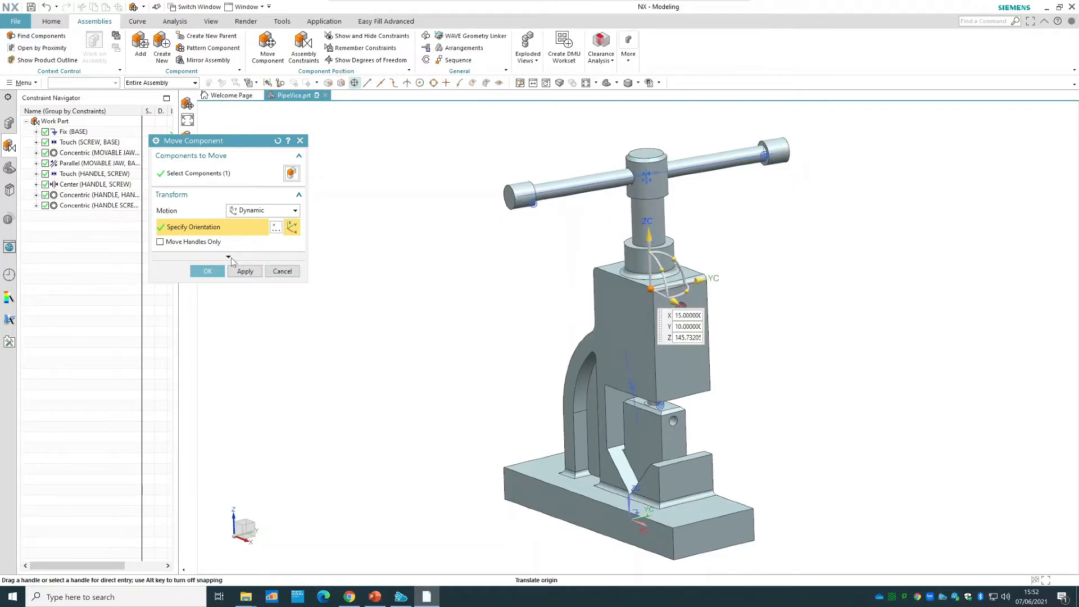
Set the Collision Action for the screw's component move to Highlight Collision.
click(231, 258)
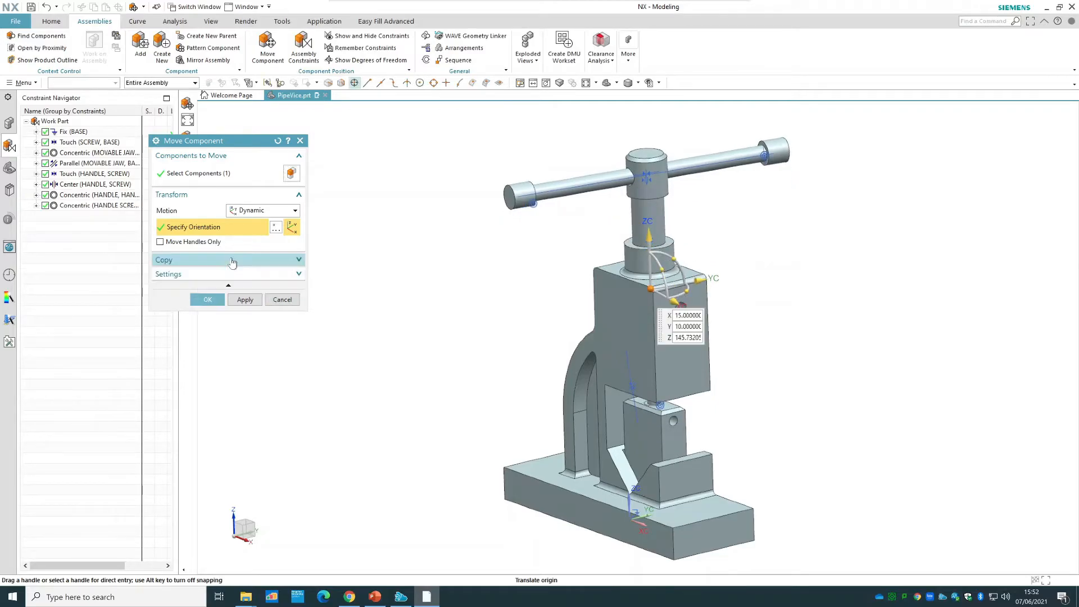
click(231, 276)
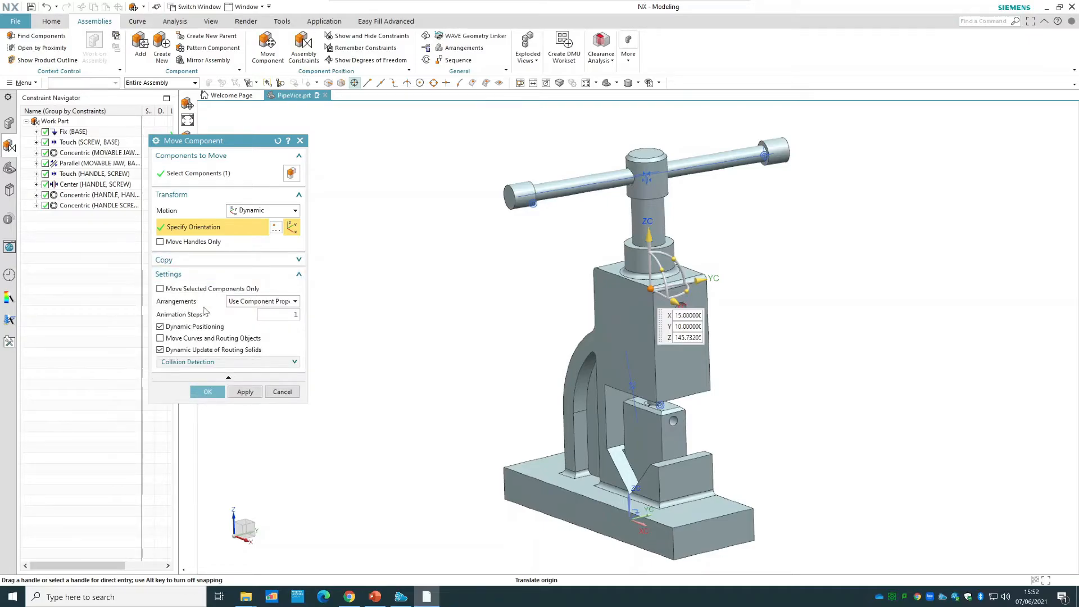
click(259, 304)
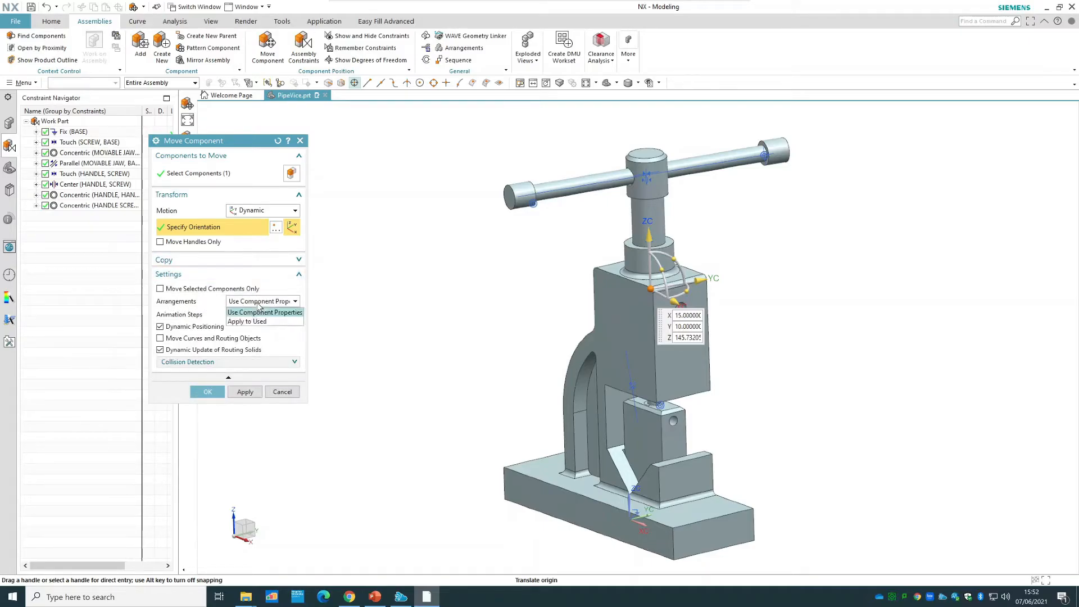
click(259, 305)
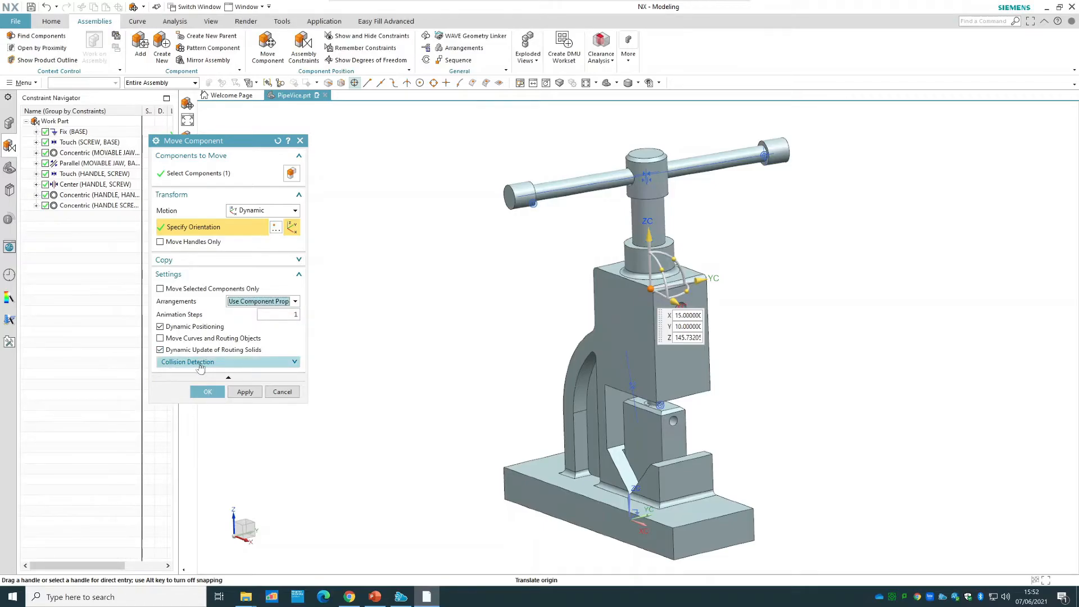
click(225, 363)
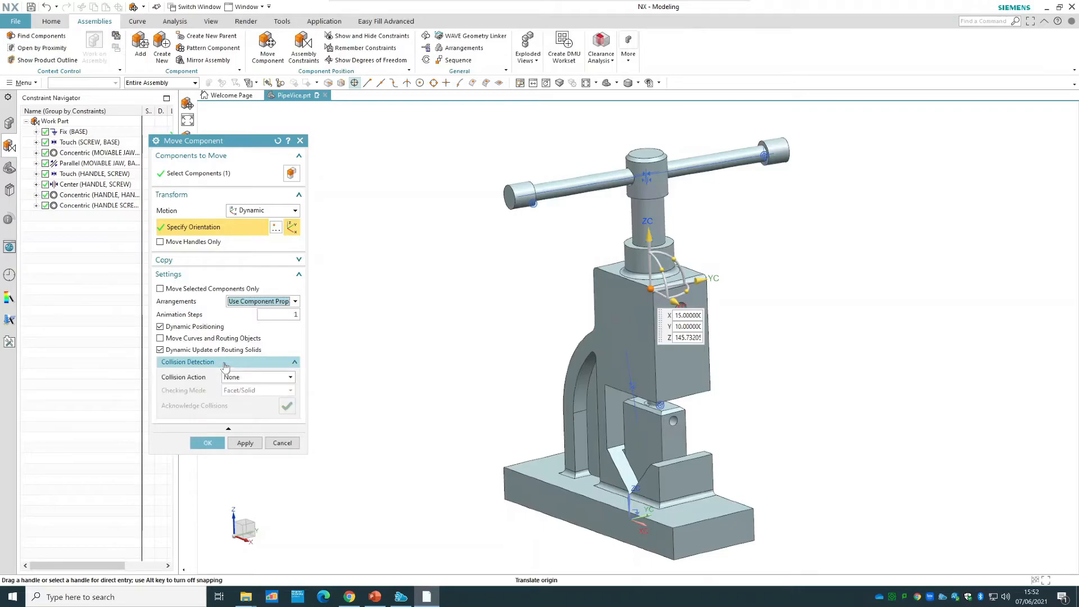
click(248, 377)
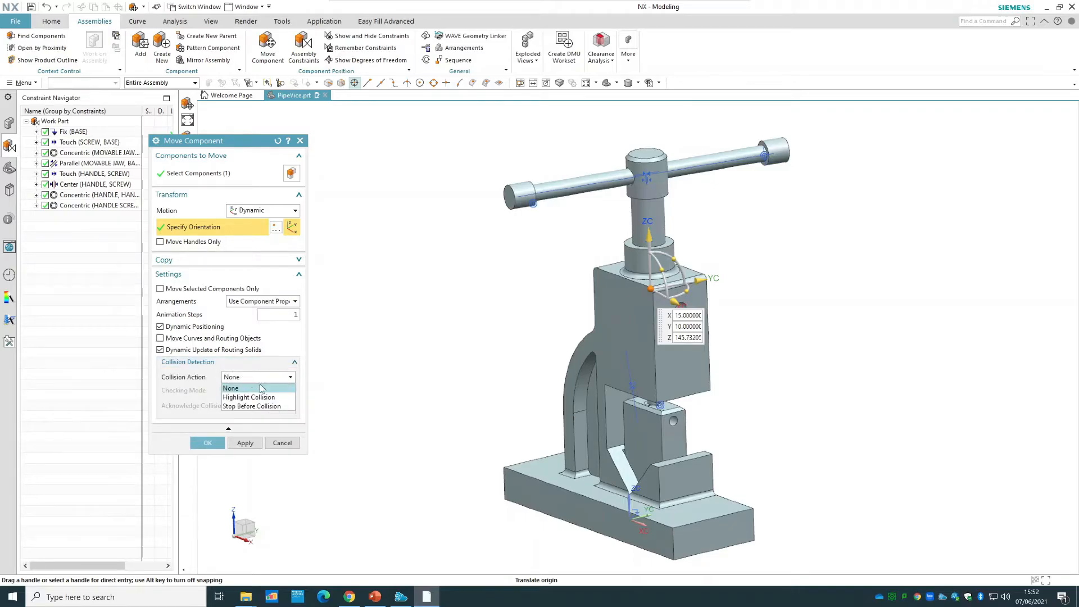
click(264, 396)
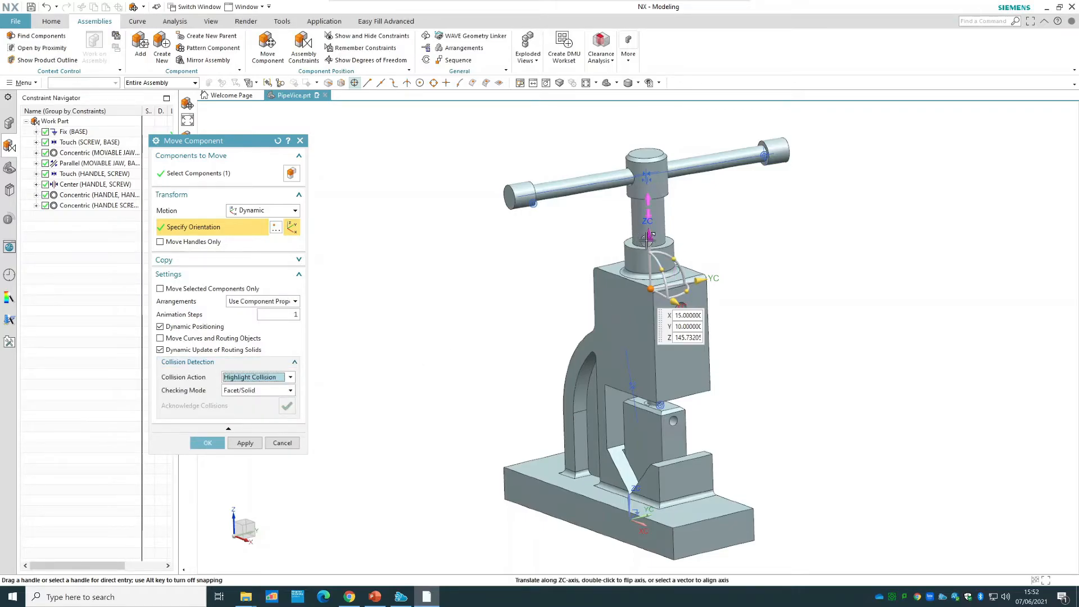
Test the screw for collisions by moving it up along ZC to a Z position of about 228.73, and discard the move.
drag(647, 239, 654, 108)
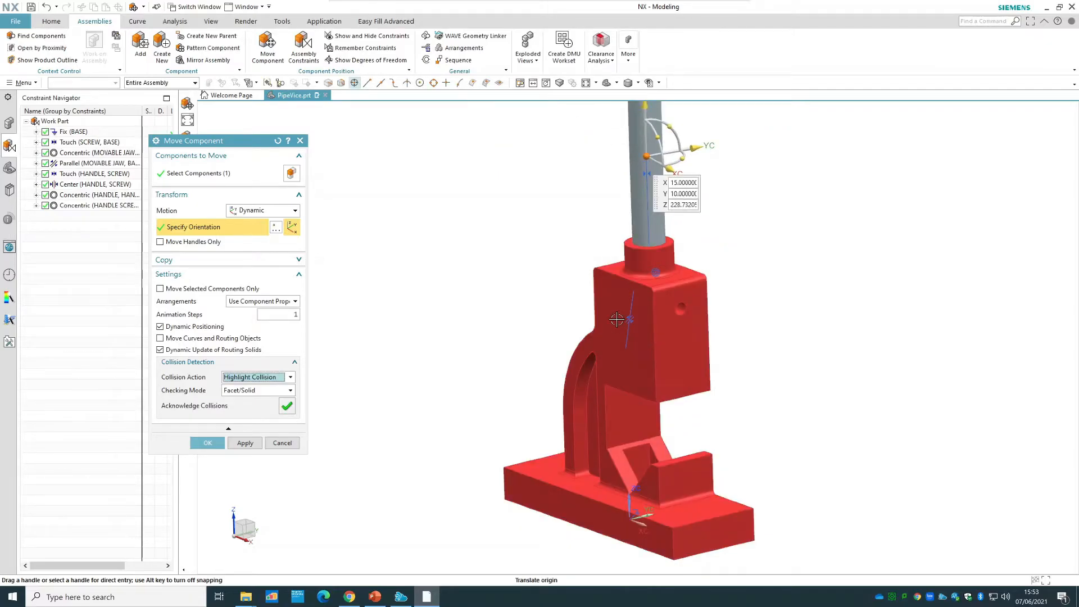
click(282, 443)
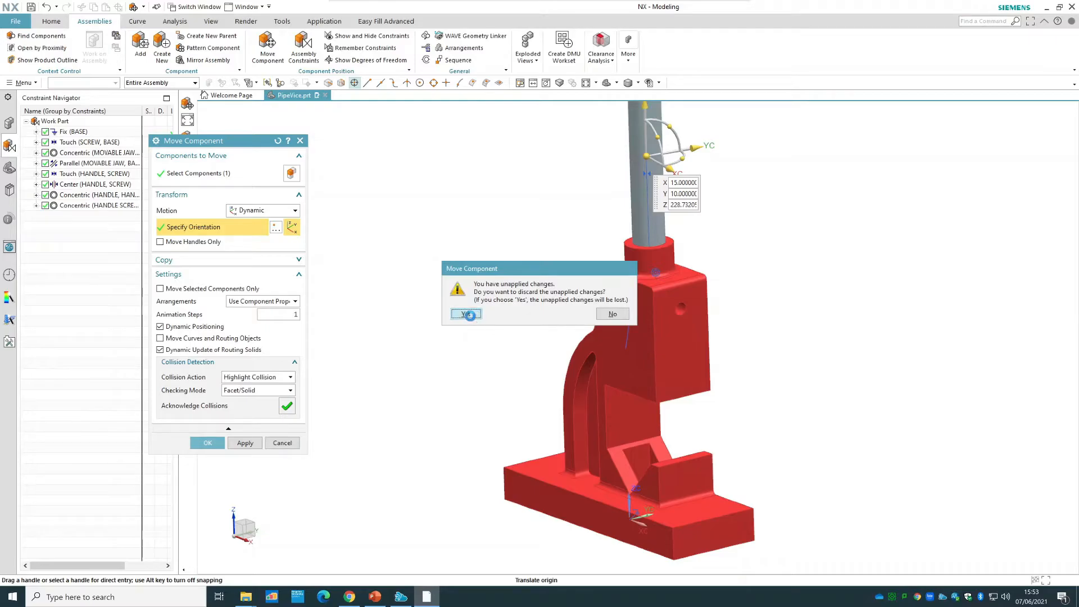
click(473, 313)
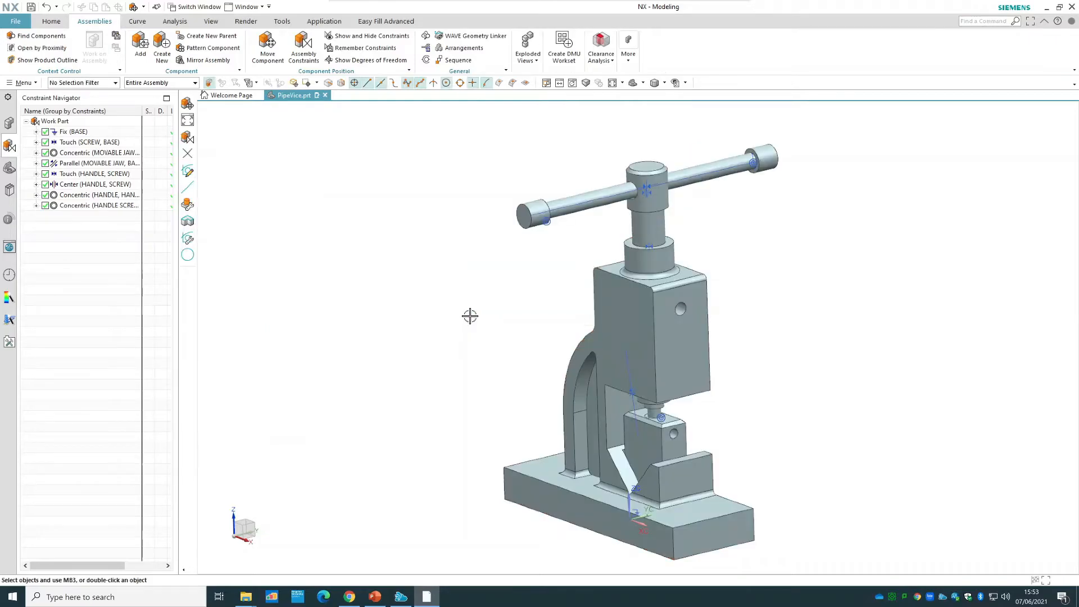
Make the base component see-through by setting its display translucency to 83.
right_click(664, 345)
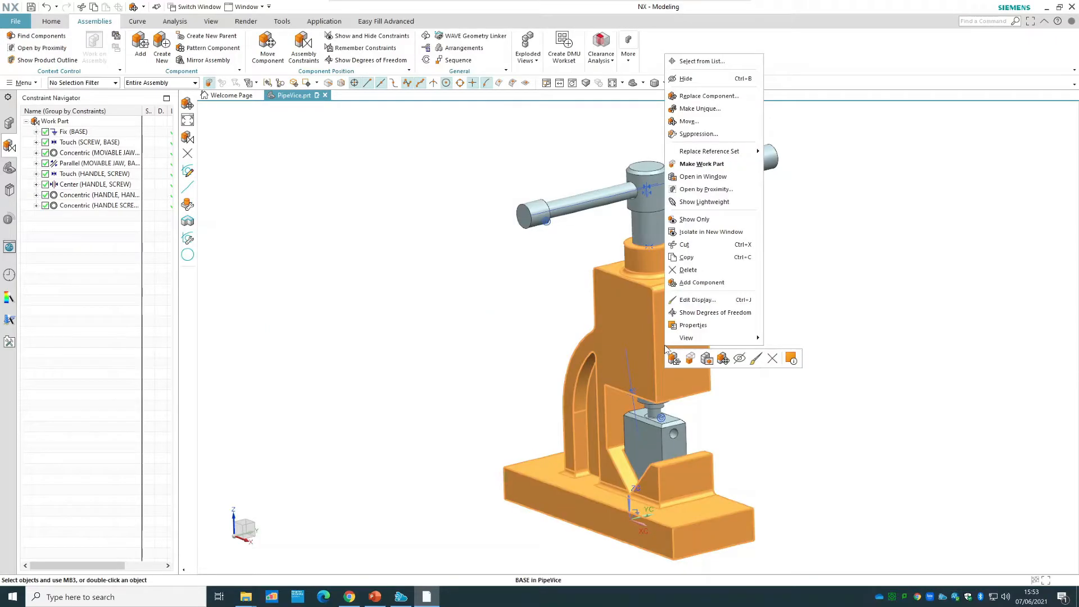
click(690, 300)
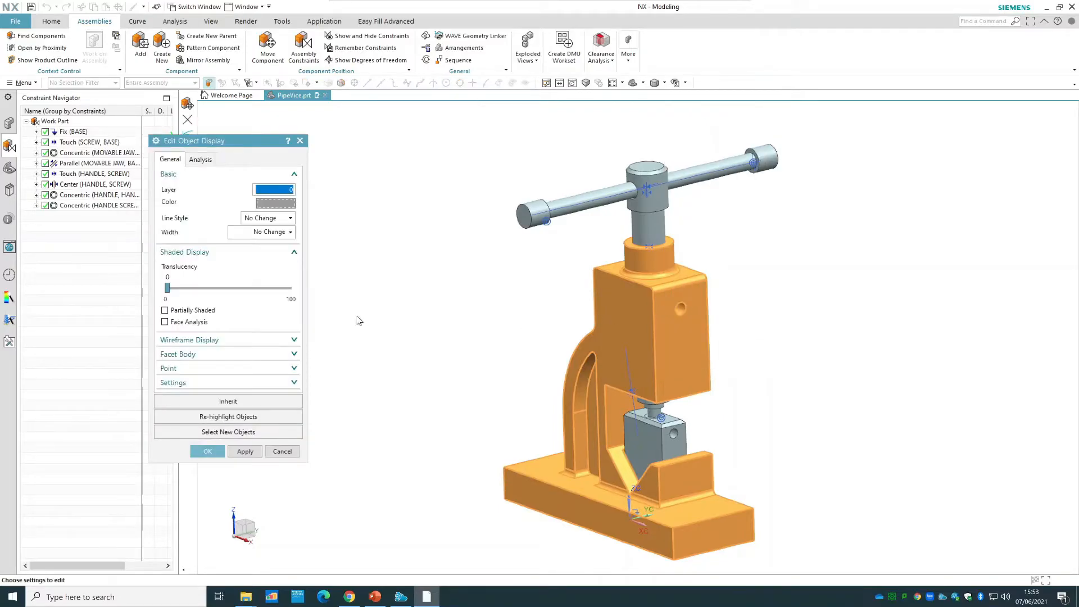
drag(166, 289, 228, 290)
mouse_move(243, 290)
mouse_down()
mouse_move(294, 290)
mouse_move(269, 290)
mouse_up()
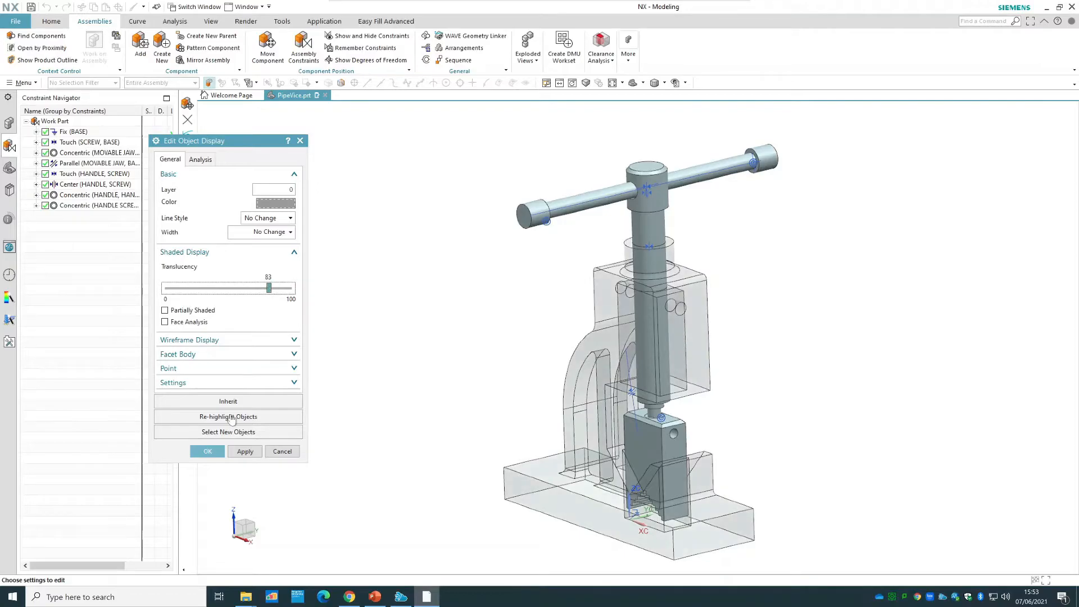
click(207, 451)
click(471, 321)
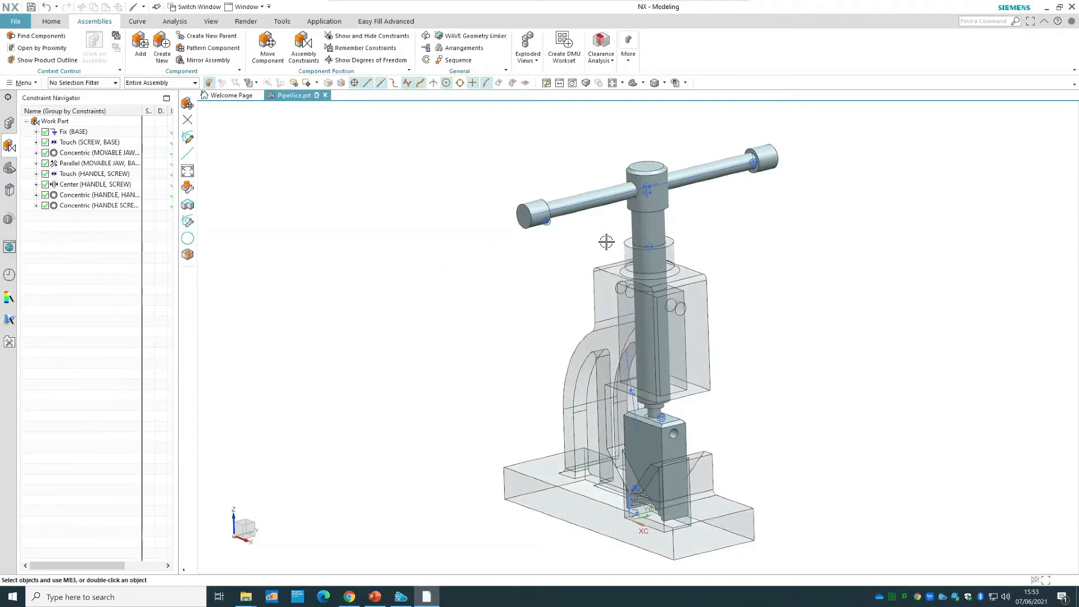
Test the screw's motion inside the see-through base by moving it about 21 mm along ZC, and discard the move.
right_click(639, 227)
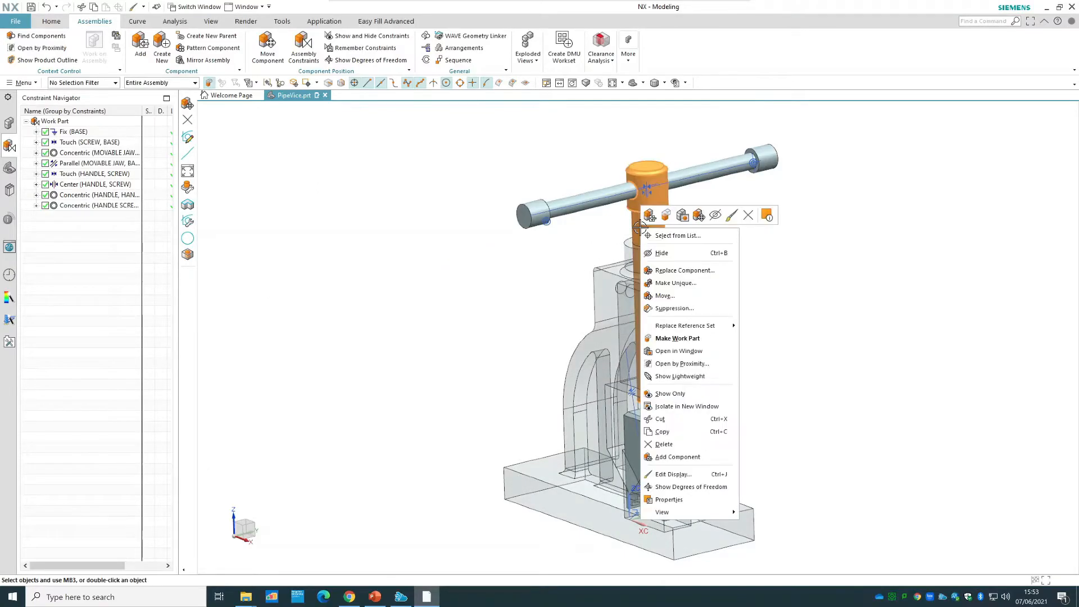
click(677, 296)
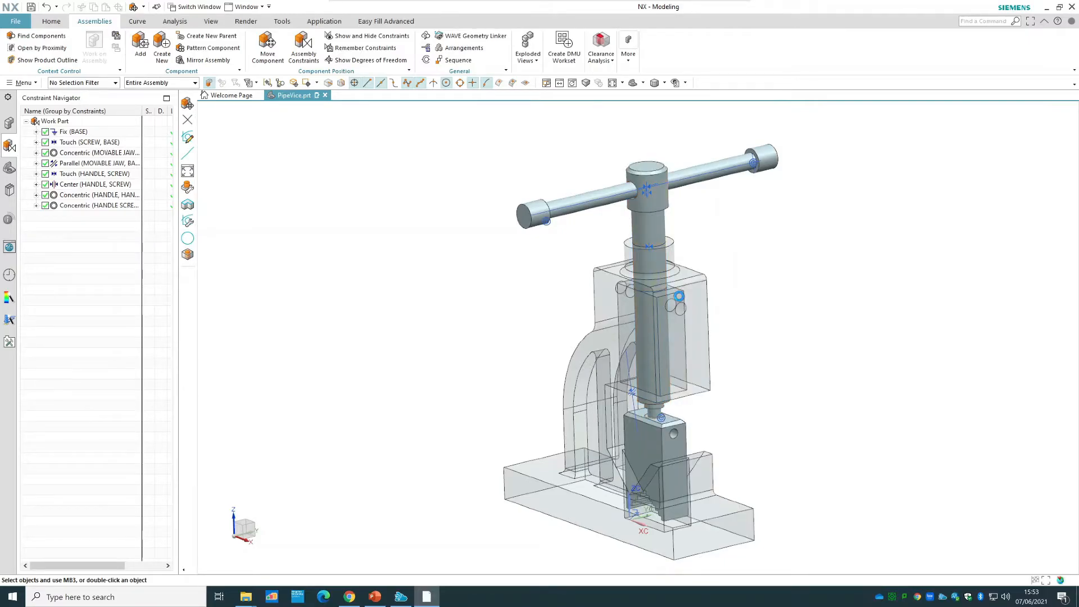
drag(647, 247, 623, 225)
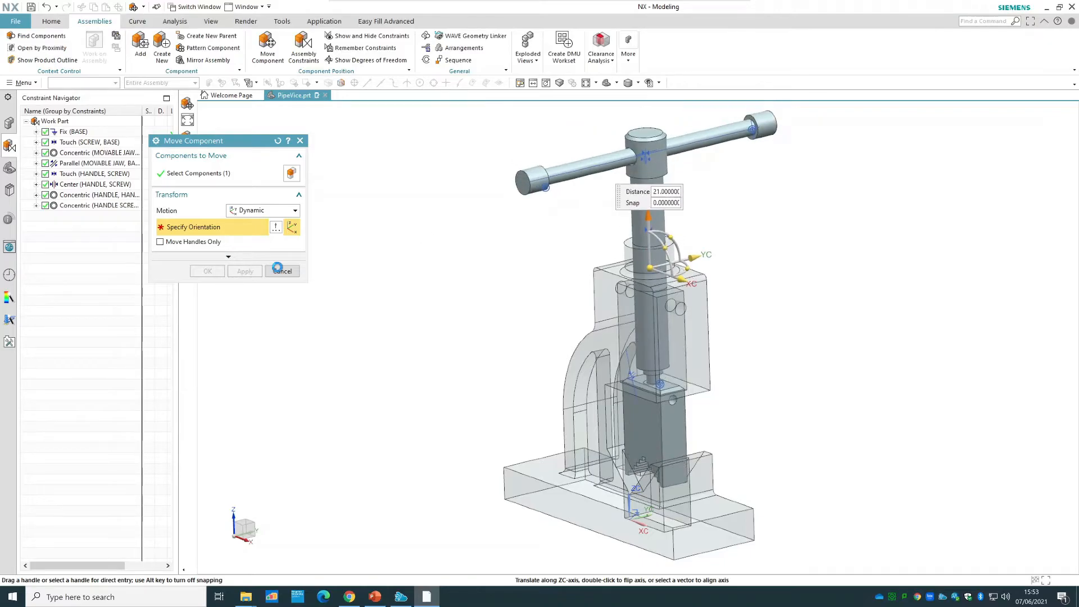
click(282, 271)
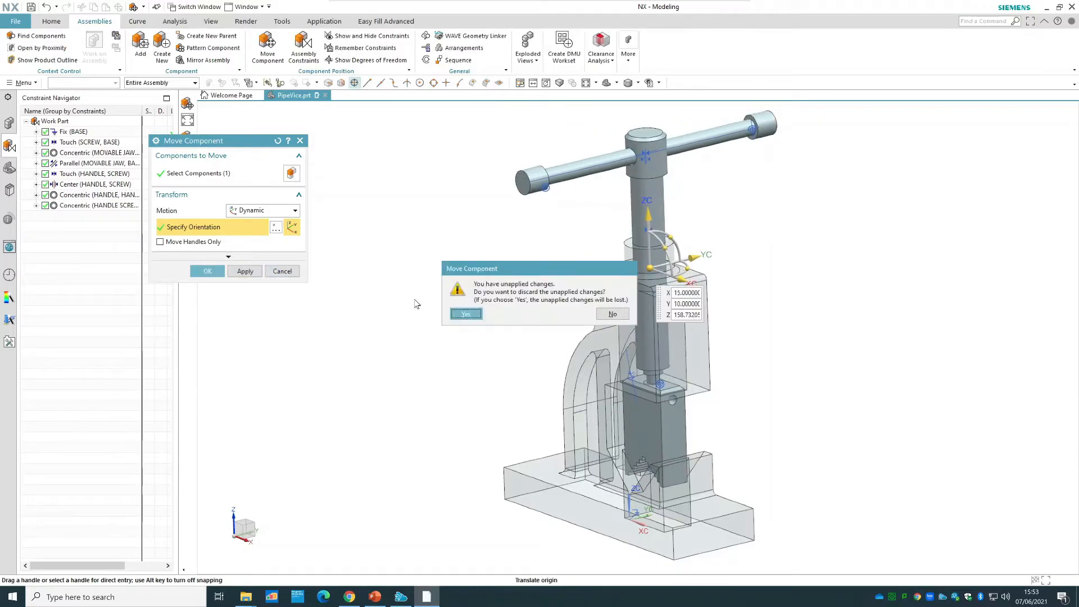
click(465, 314)
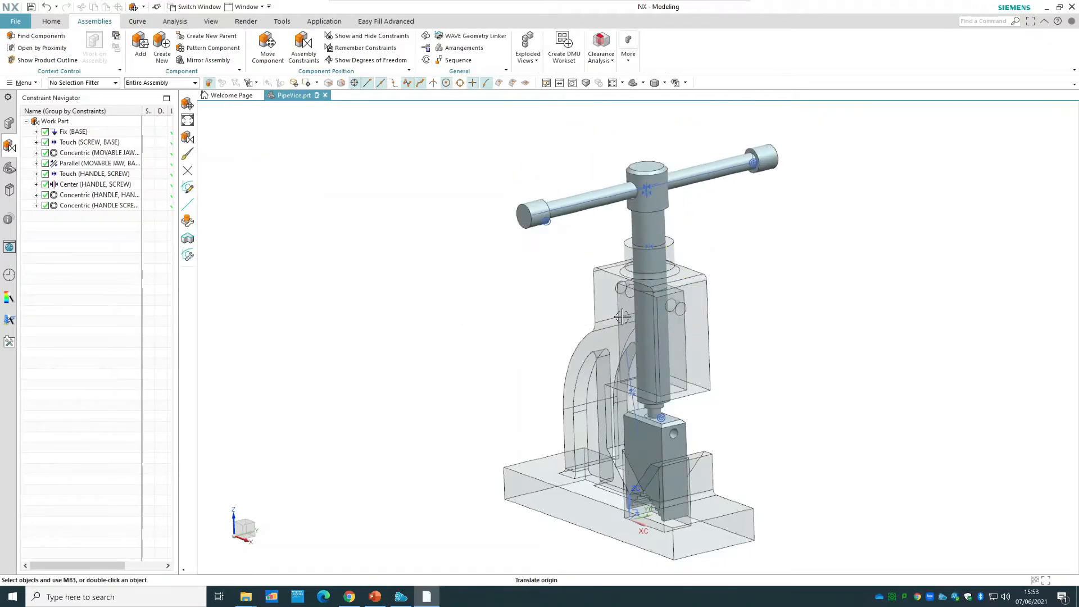
Make the base component opaque again by setting its display translucency to 0.
right_click(697, 353)
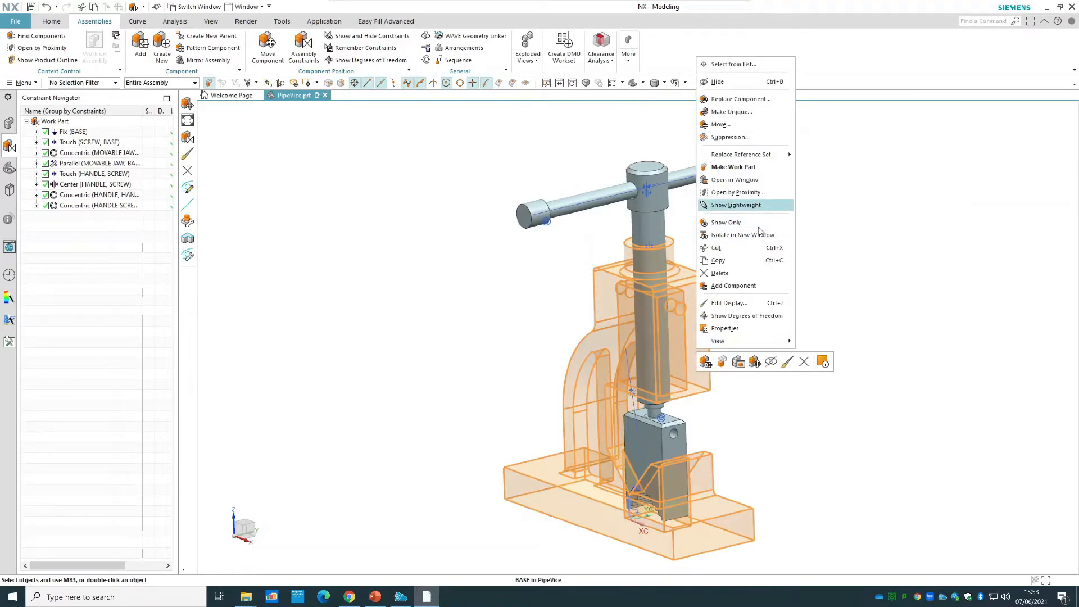
click(757, 304)
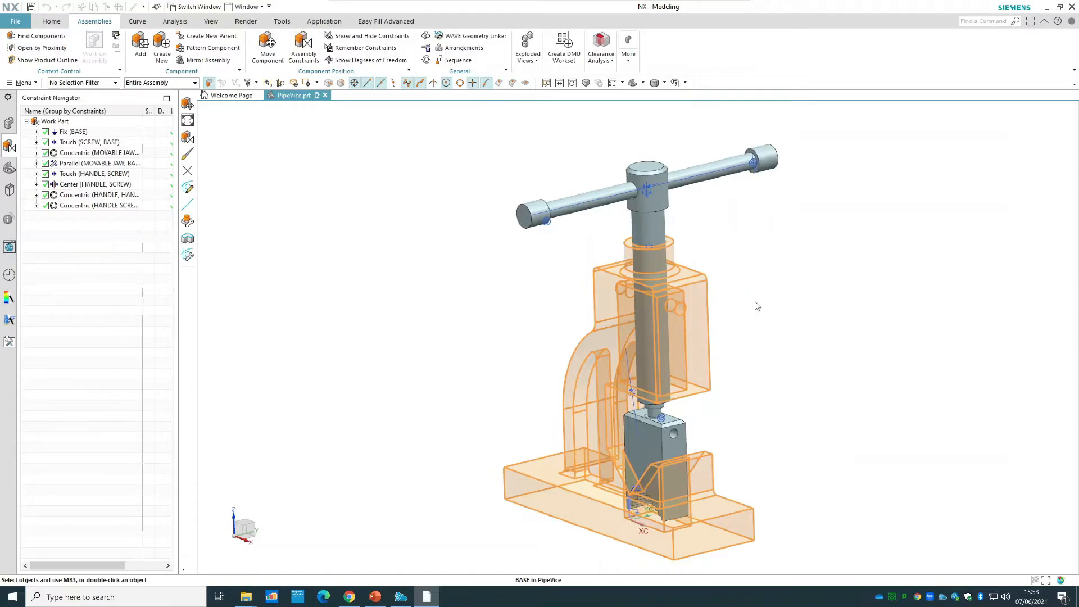
drag(270, 289, 166, 288)
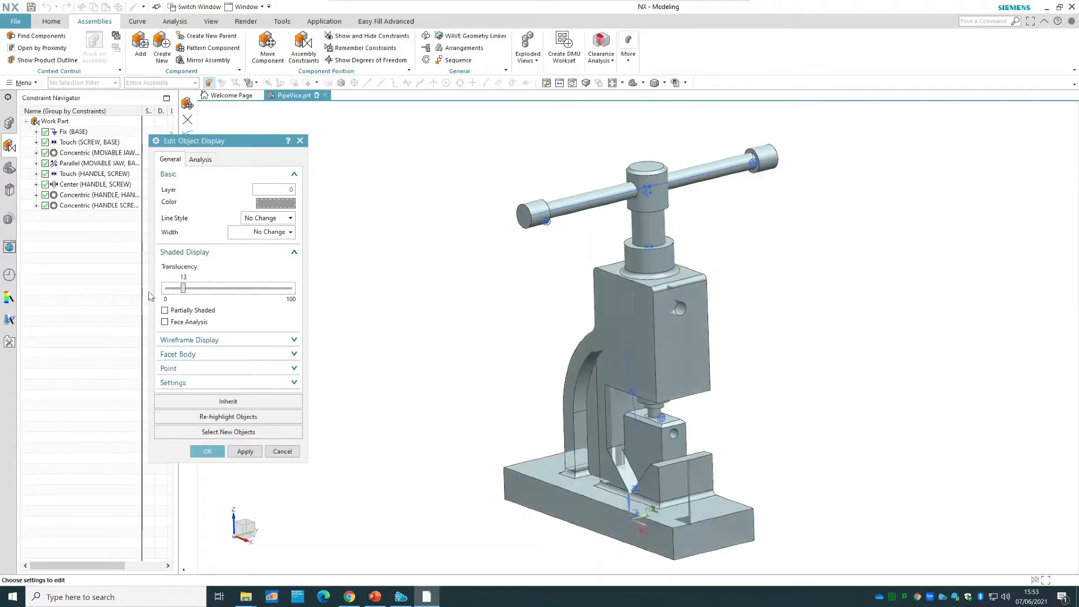
click(207, 451)
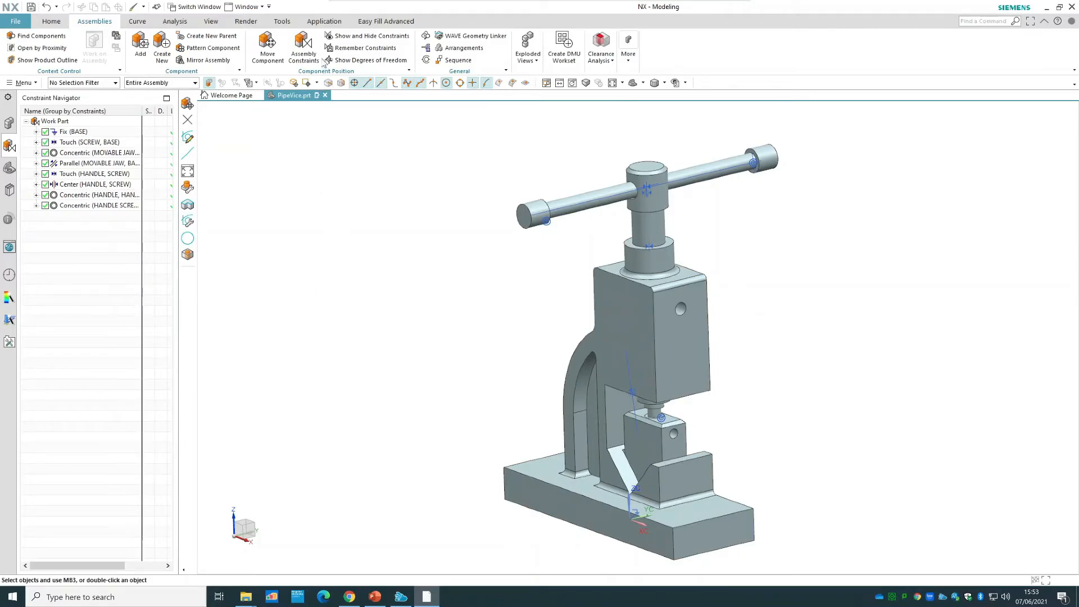
Add a Distance constraint between the top face of the base's collar and the underside of the screw's head.
click(310, 46)
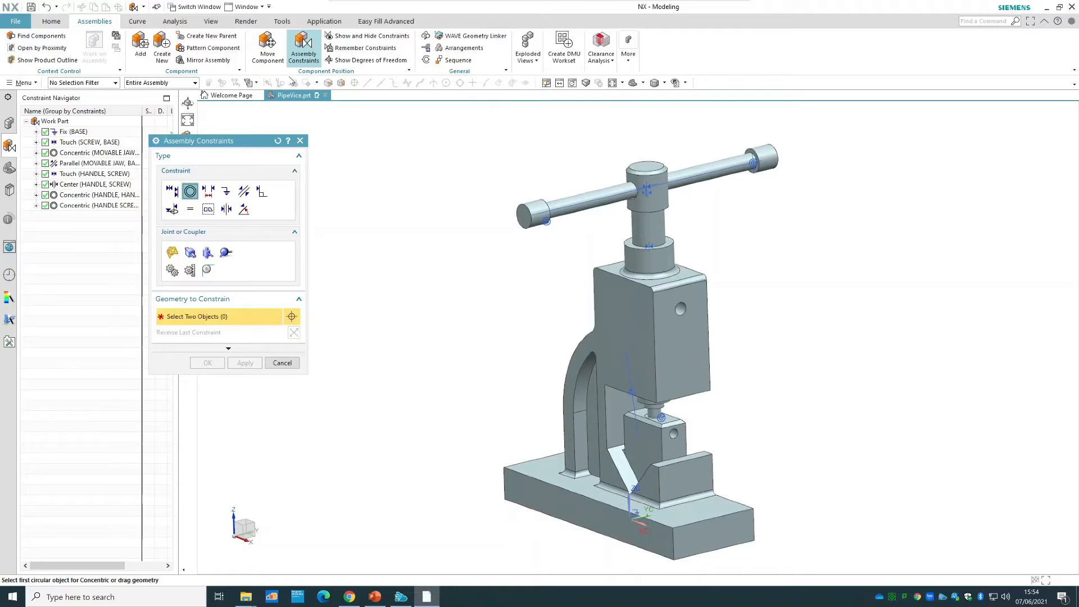
click(208, 192)
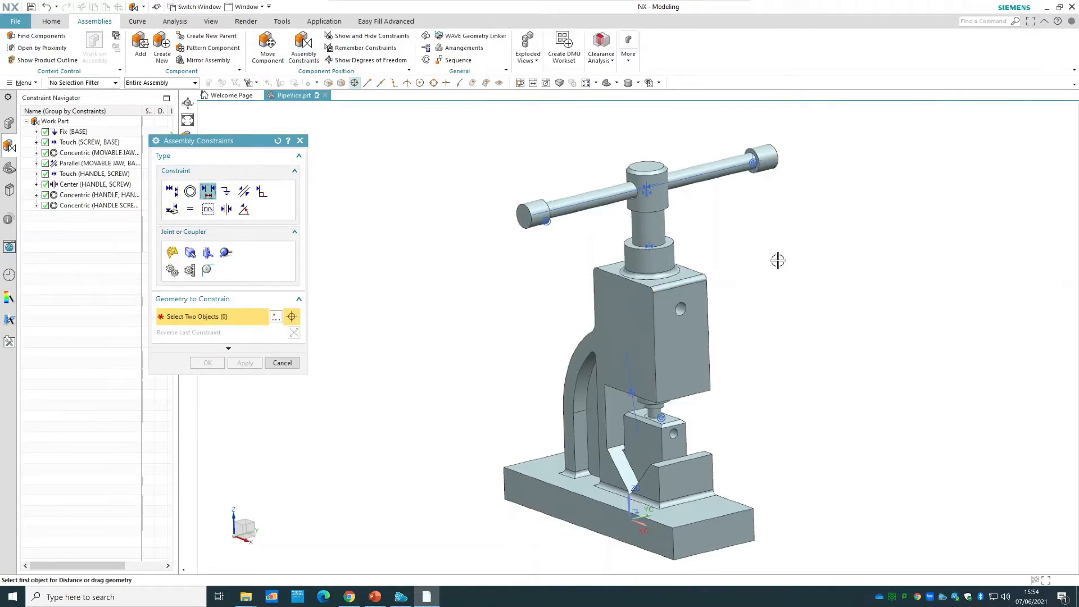
scroll(737, 235, up, 3)
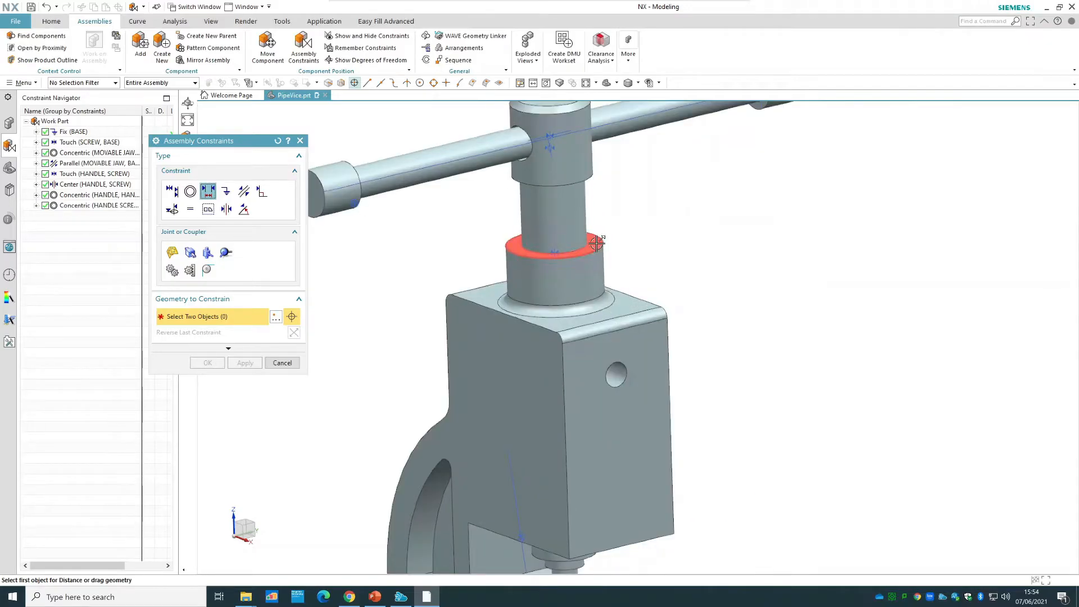
click(596, 244)
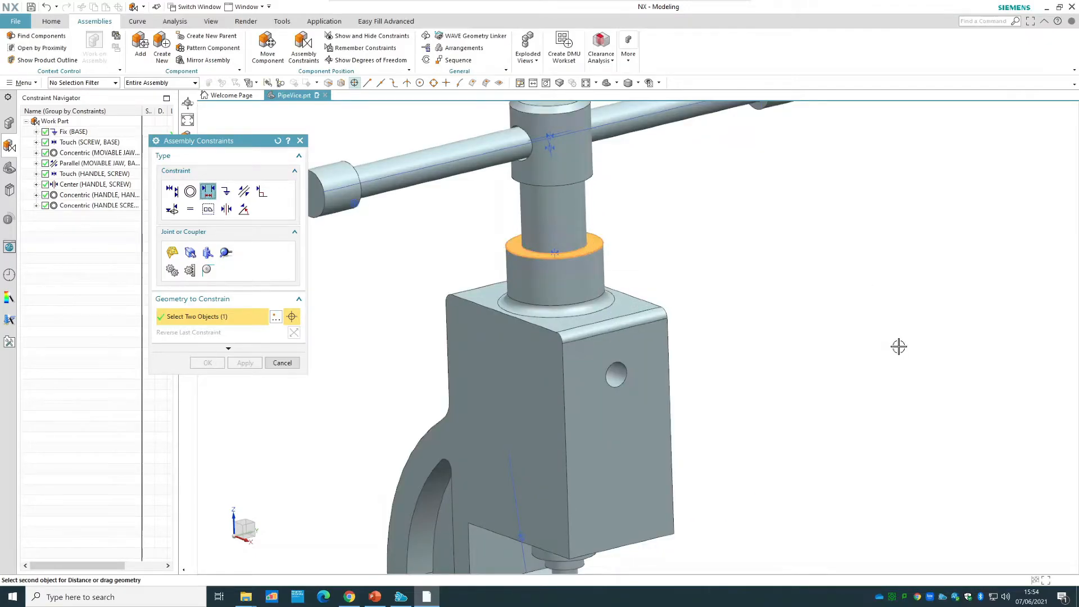
scroll(898, 346, down, 3)
middle_drag(891, 373, 626, 234)
scroll(635, 239, up, 3)
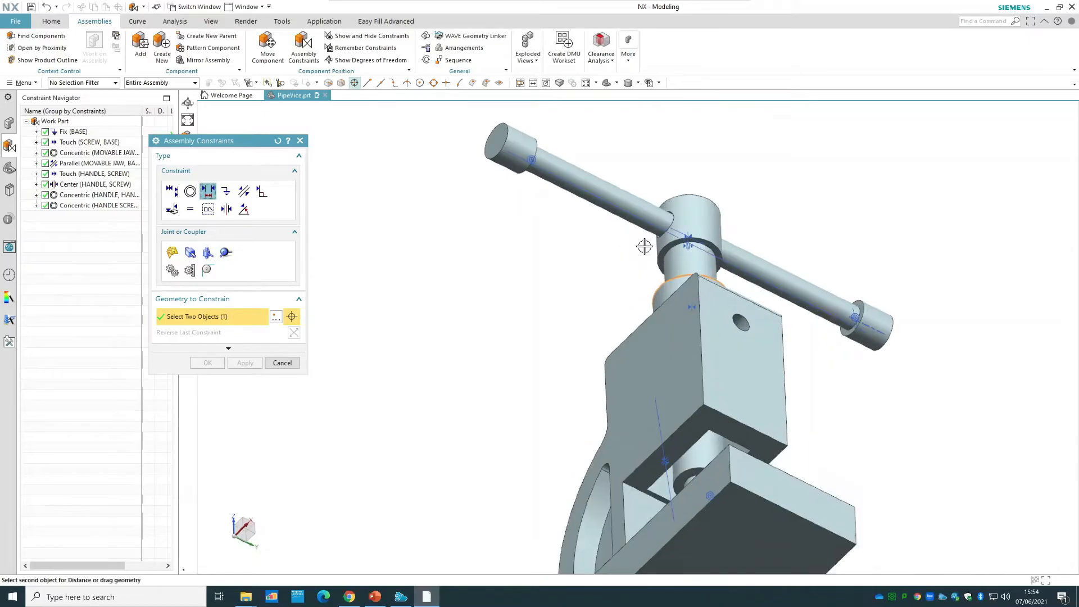
scroll(644, 246, up, 3)
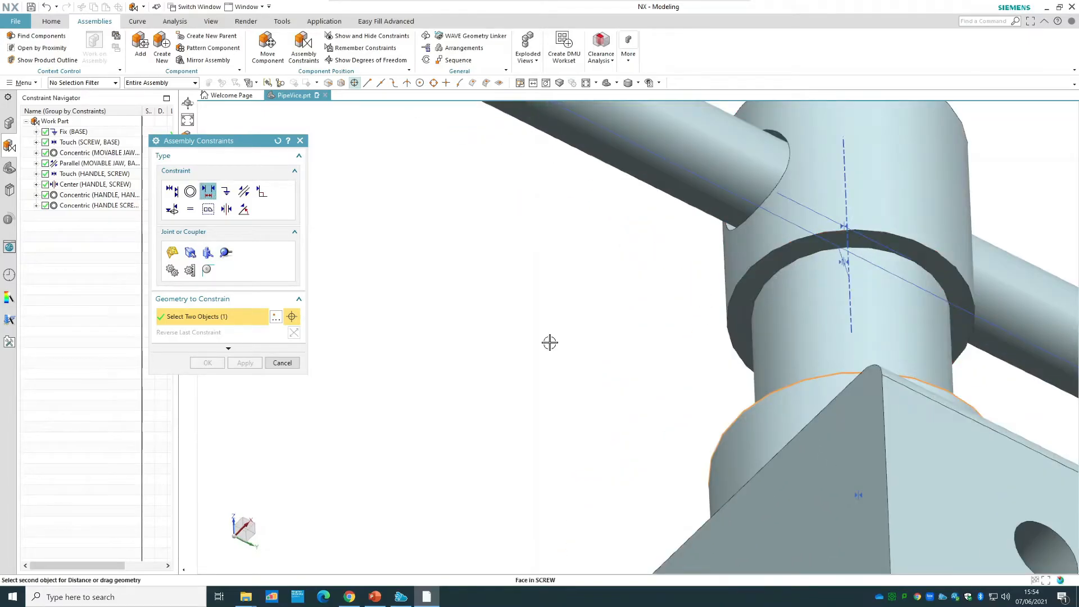
click(589, 334)
Set the distance between the base's collar and the screw's head to 35 mm and accept the constraint.
scroll(513, 349, down, 5)
middle_drag(436, 438, 441, 461)
text(35)
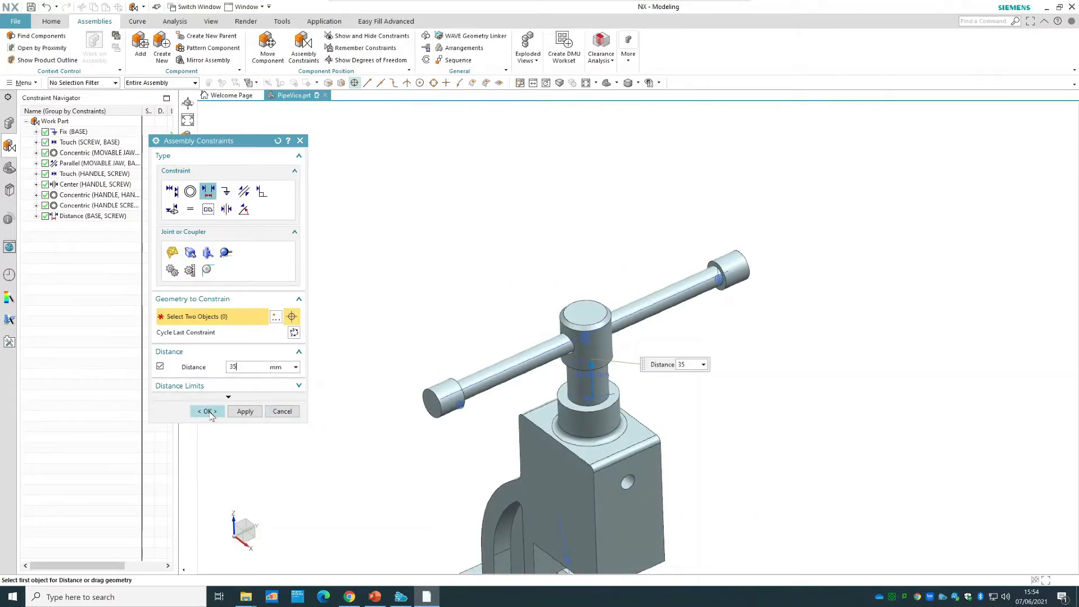
click(208, 411)
Test the constrained screw by rotating it 15° about ZC and trying to shift it along ZC, and discard the move.
middle_drag(815, 346, 776, 303)
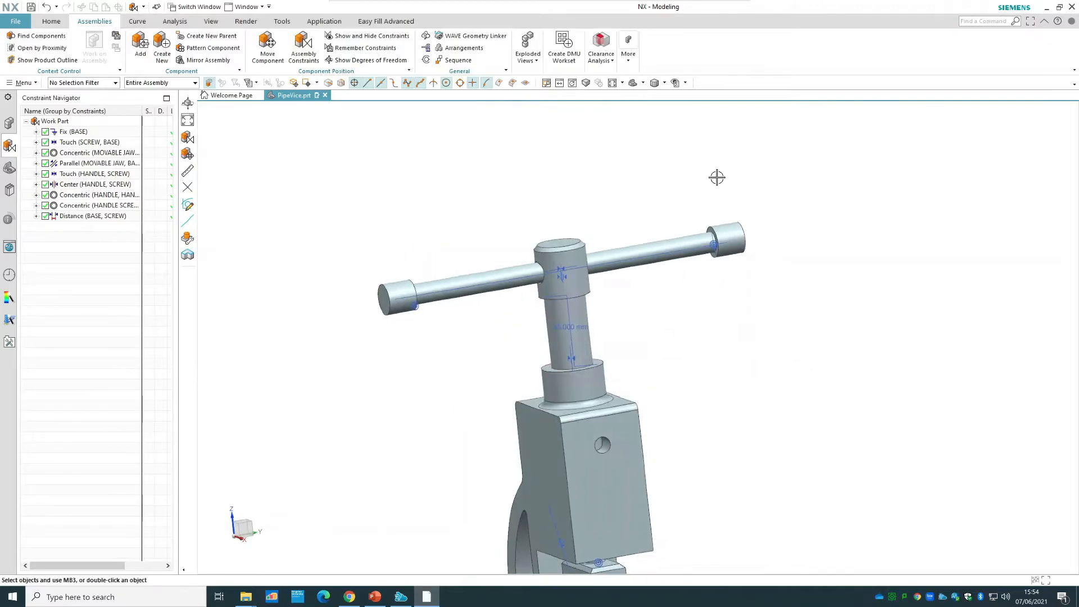
click(632, 82)
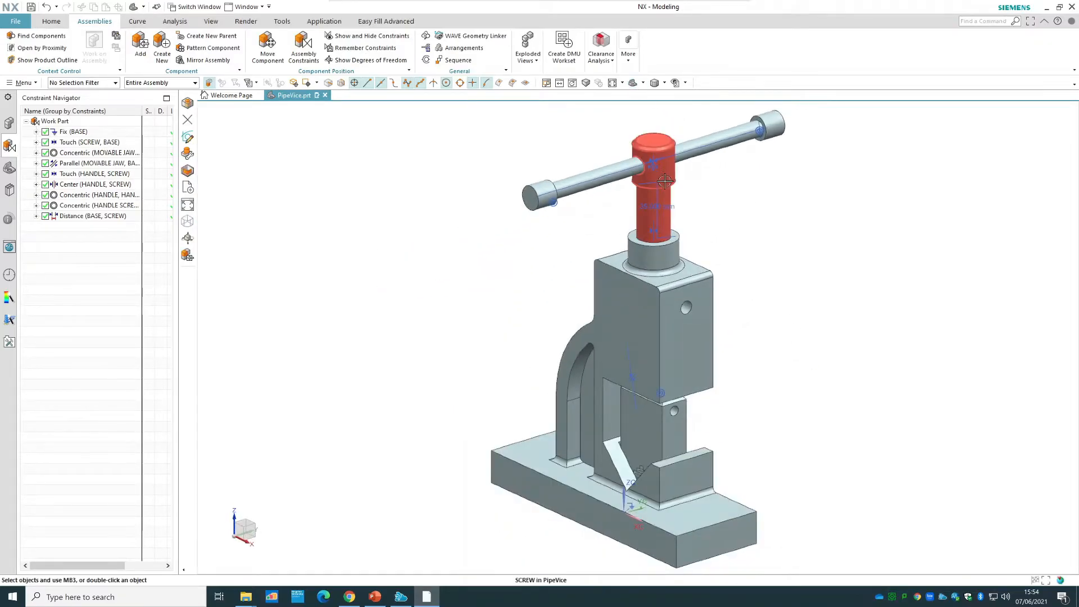
right_click(665, 181)
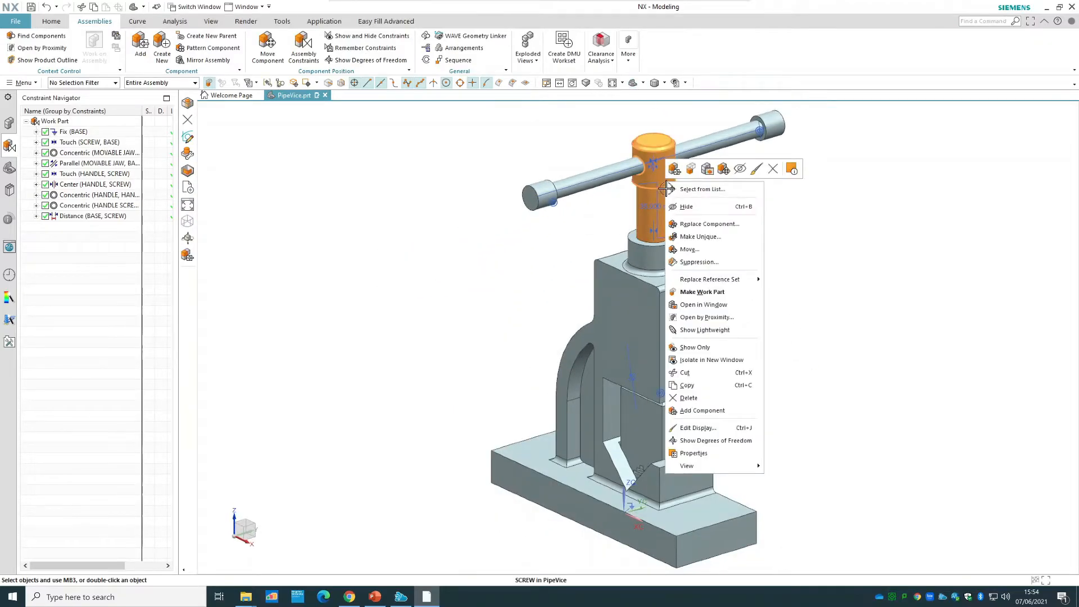
click(718, 249)
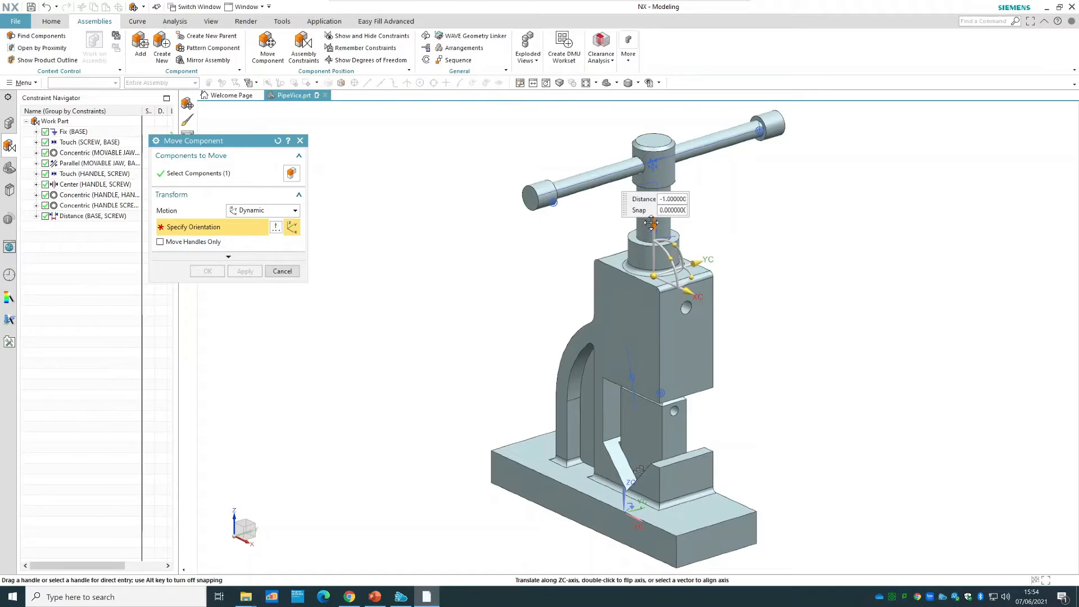
drag(704, 242, 700, 270)
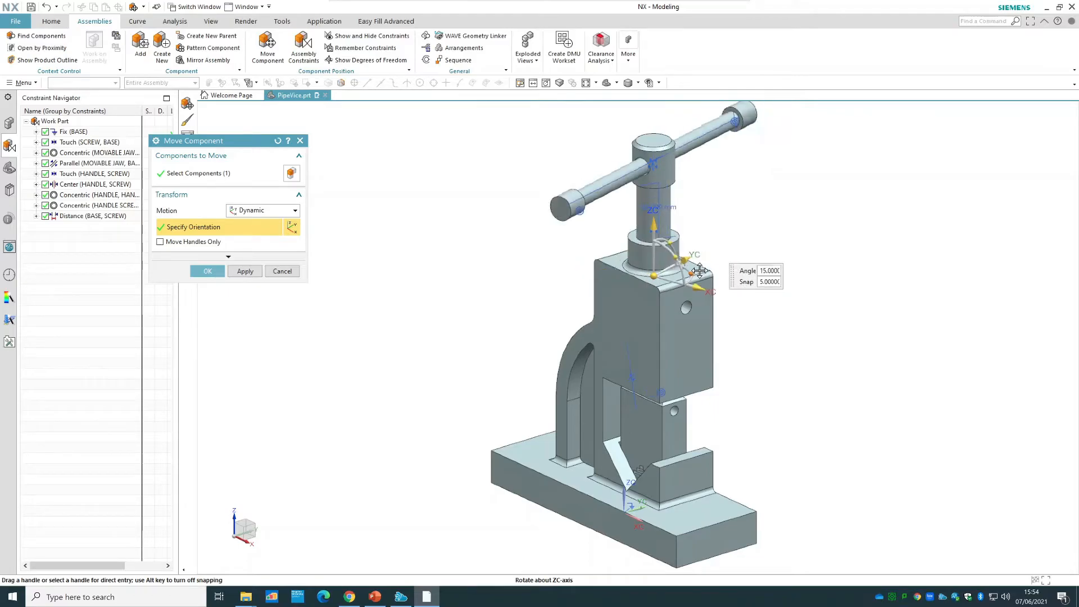
drag(654, 227, 655, 208)
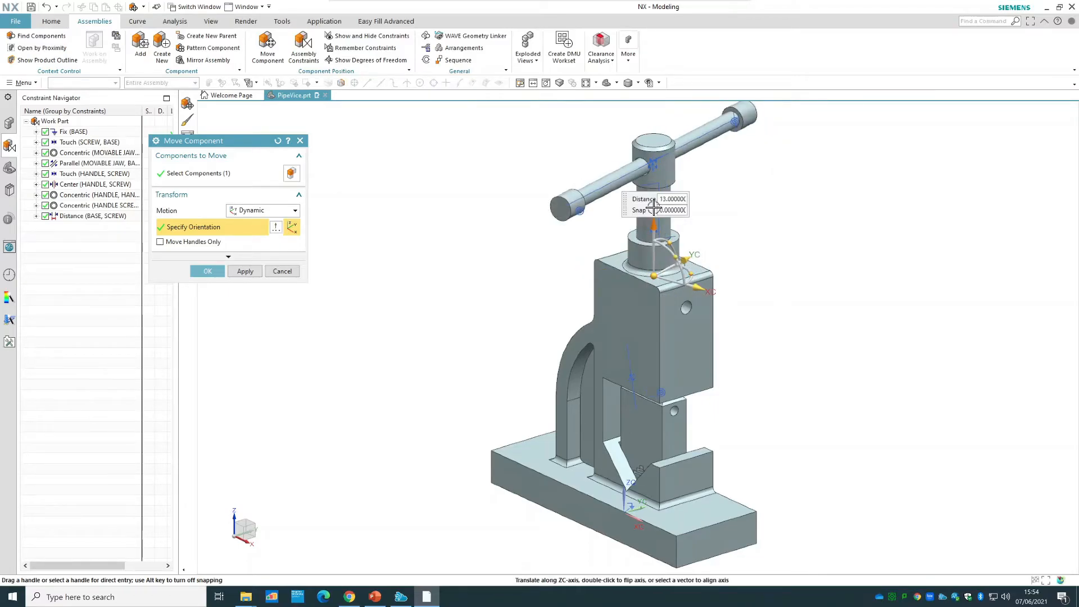
click(283, 272)
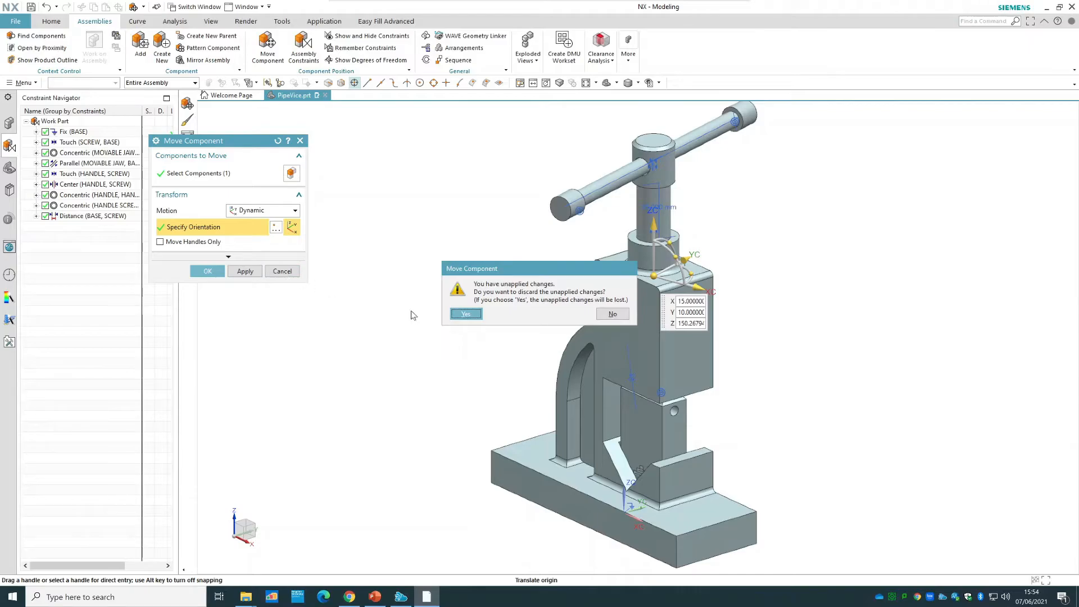
click(465, 314)
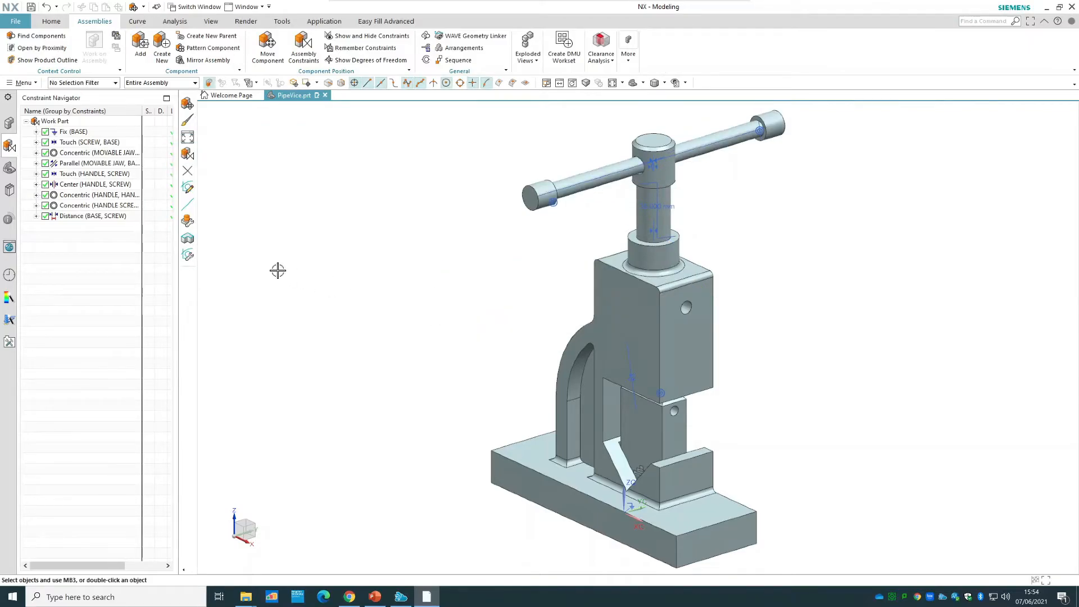
Delete the Distance constraint and create a new one between the collar's top face and the underside of the screw's head.
right_click(91, 220)
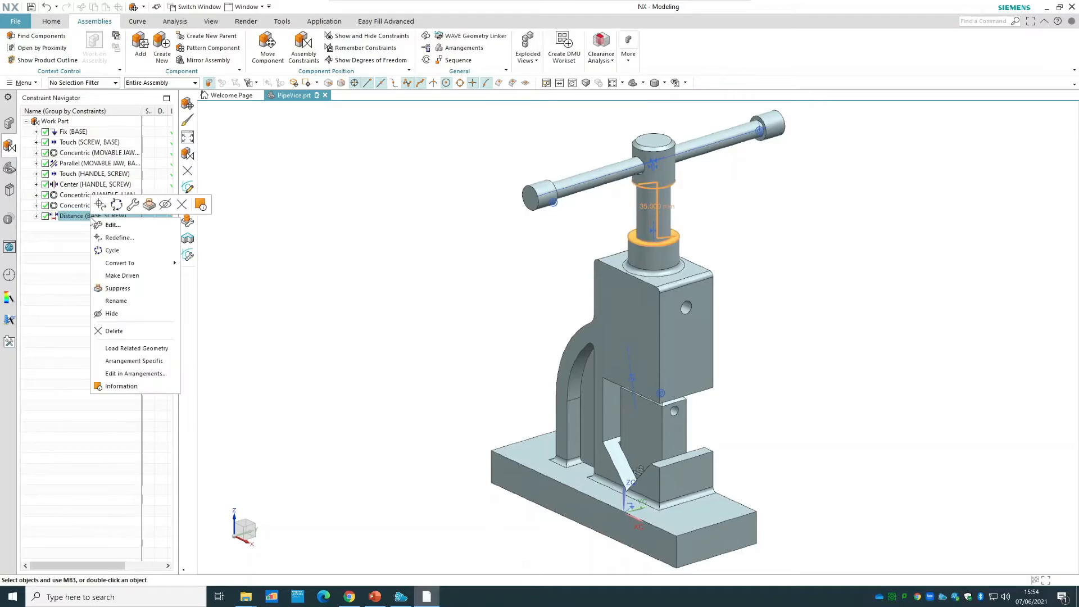
click(133, 335)
click(304, 53)
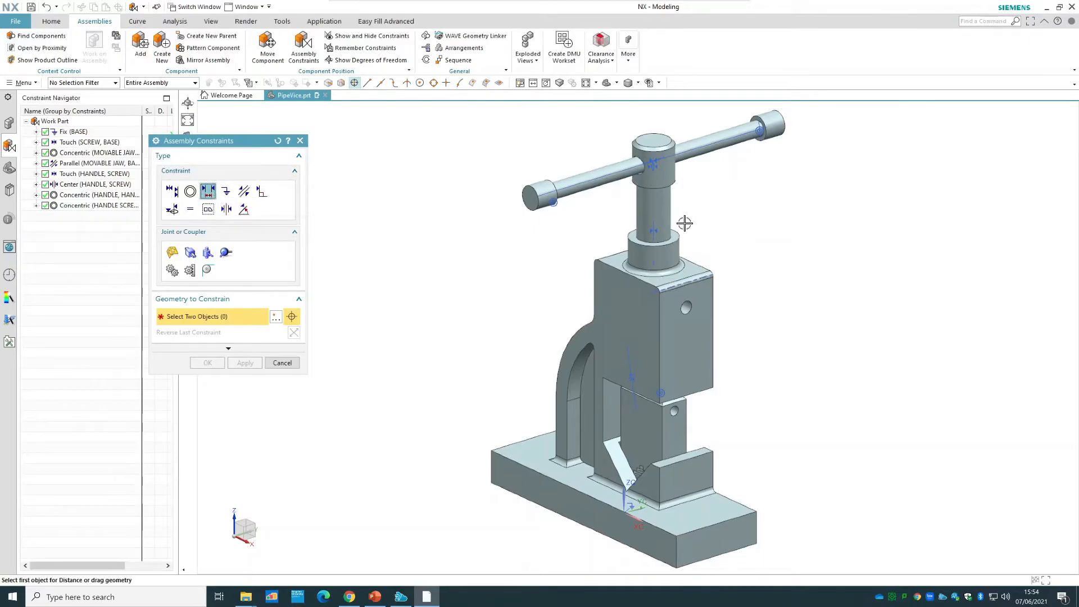
click(678, 240)
middle_drag(829, 366, 607, 200)
scroll(660, 190, up, 4)
scroll(660, 190, up, 2)
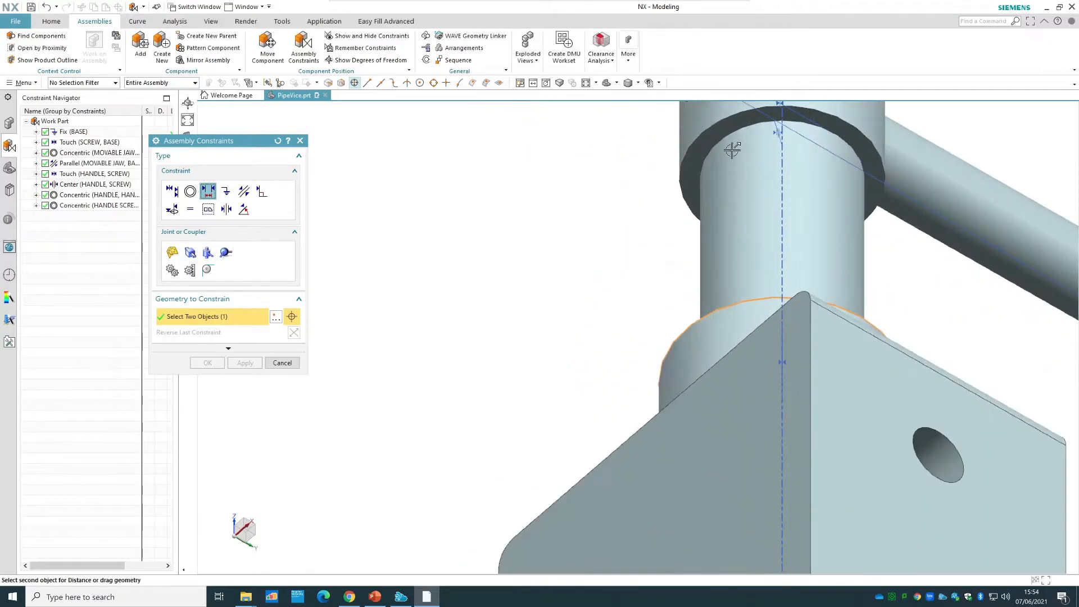
click(731, 155)
scroll(583, 296, down, 3)
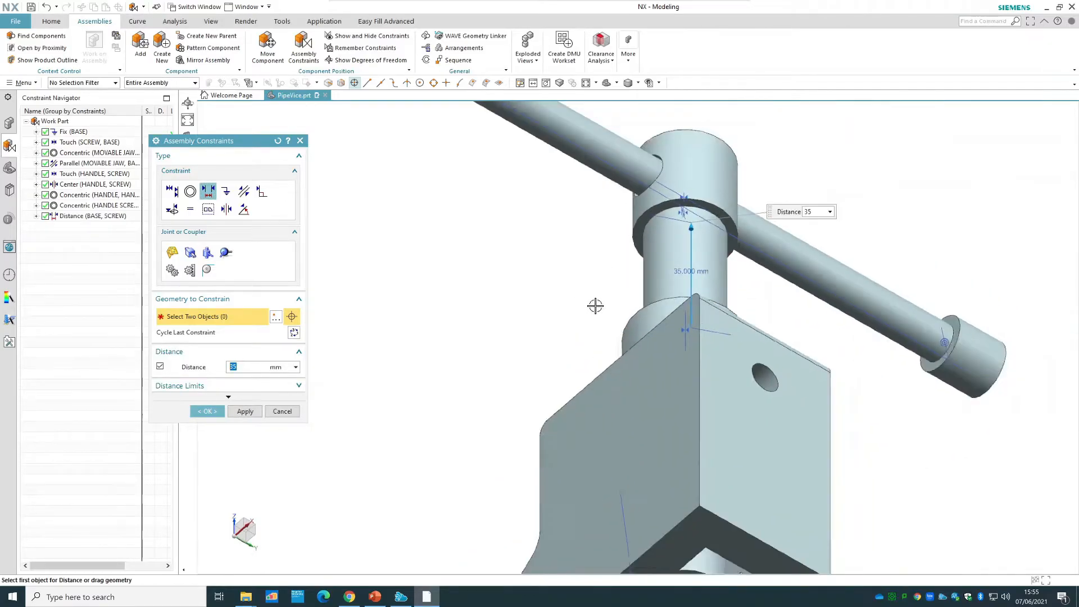
Replace the fixed distance with distance limits, upper 35 mm and lower 0 mm, and accept the constraint.
middle_drag(595, 303, 874, 451)
middle_drag(862, 493, 861, 502)
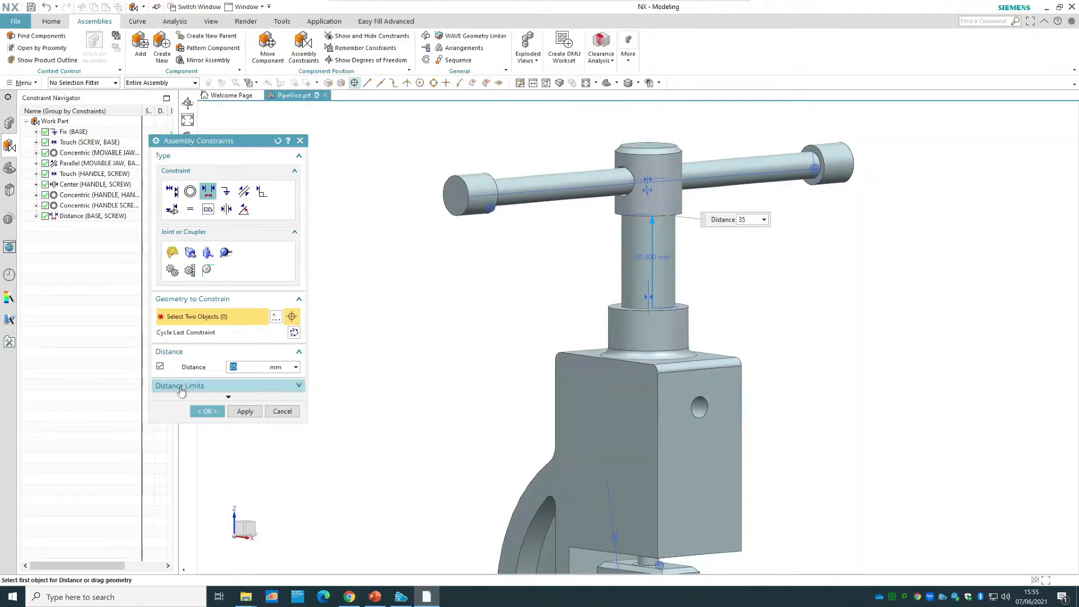
click(181, 388)
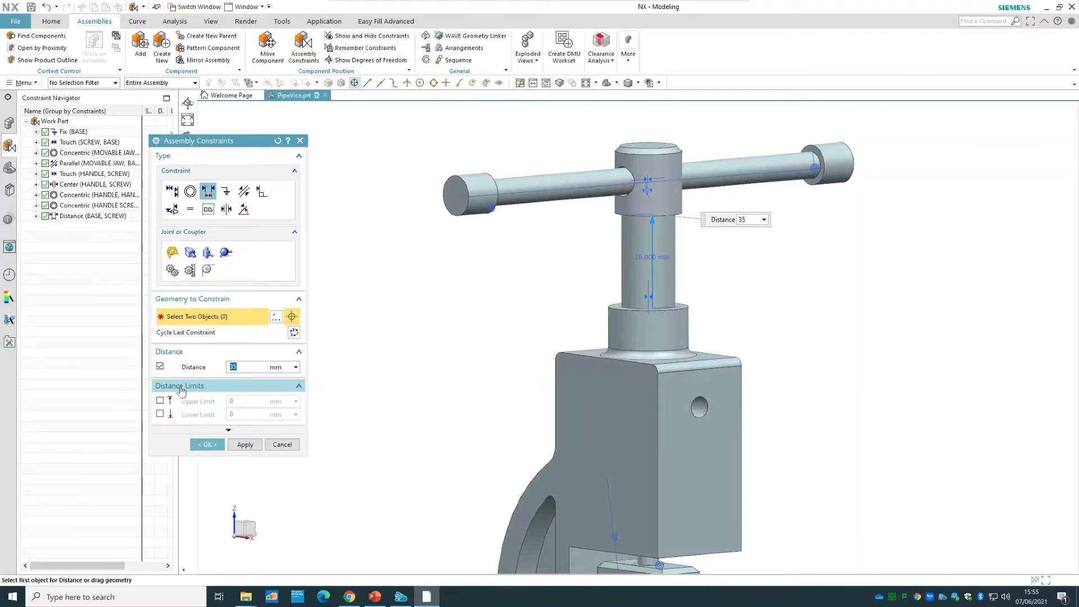
click(159, 365)
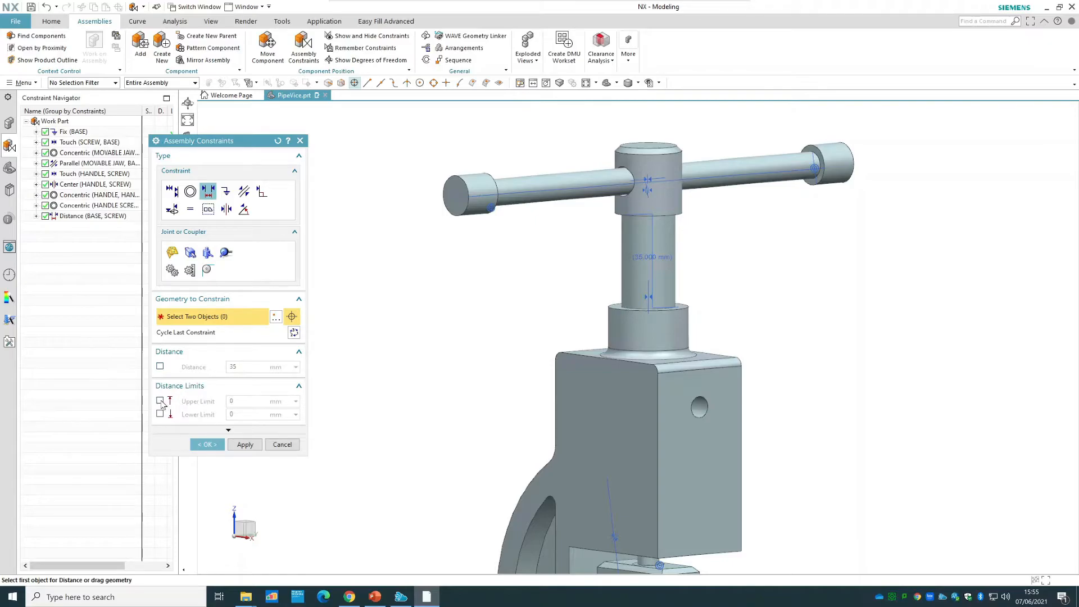
click(160, 400)
click(160, 414)
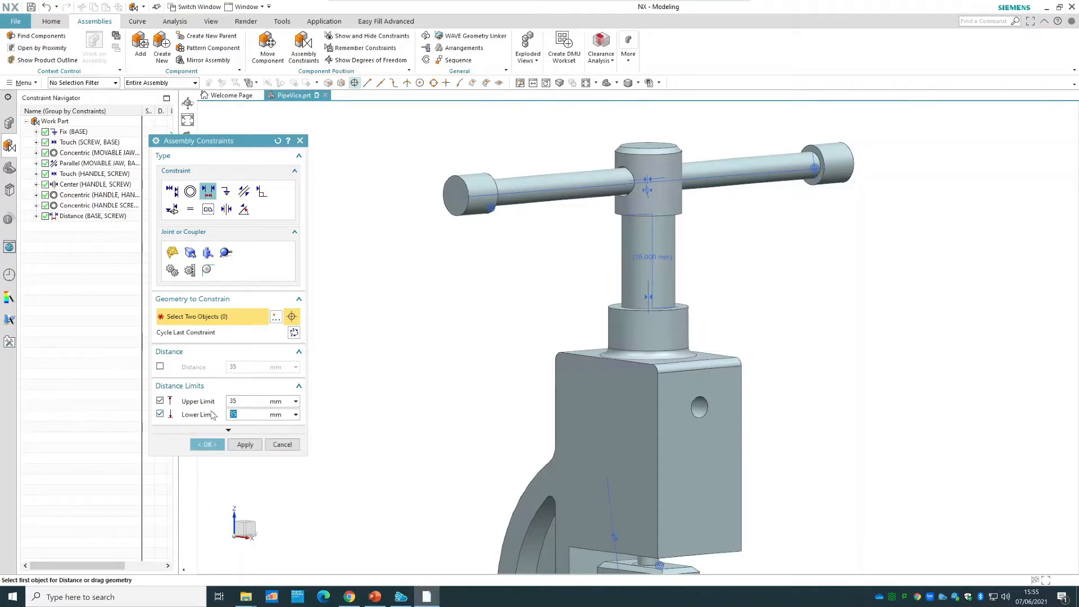
text(0)
click(209, 444)
Test the screw's limited travel by moving it up and down along ZC, leave it fully raised, and accept the move.
scroll(780, 309, down, 3)
scroll(780, 304, up, 2)
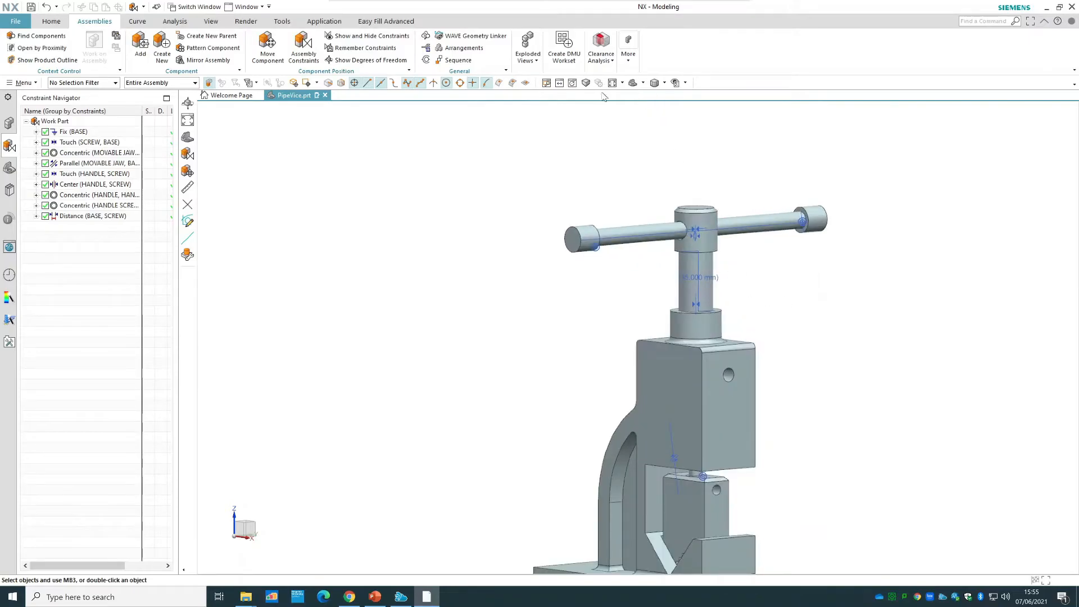
right_click(711, 245)
click(749, 313)
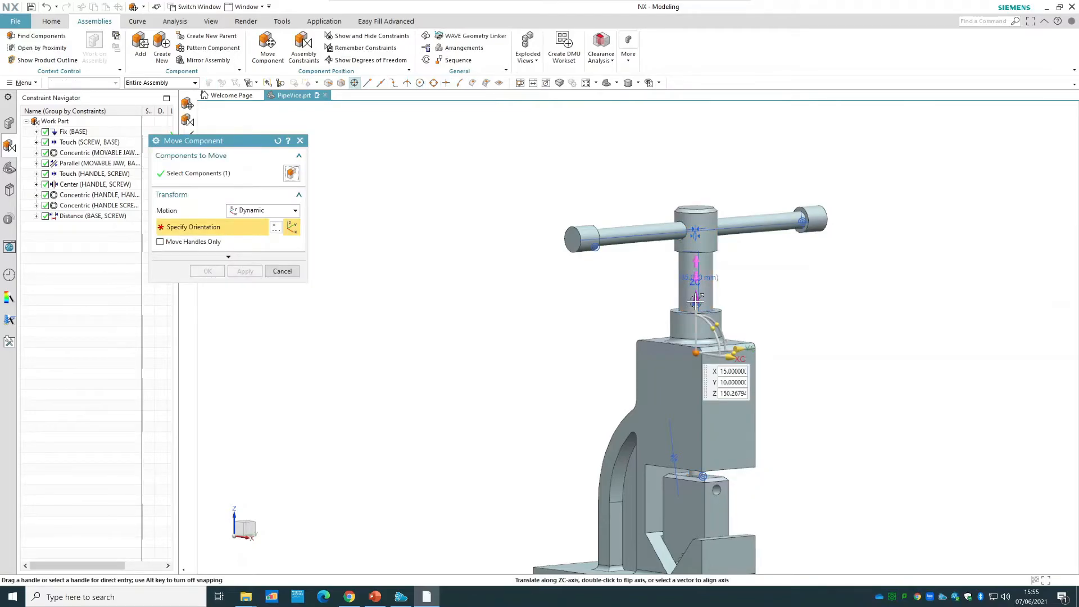
drag(699, 263, 715, 231)
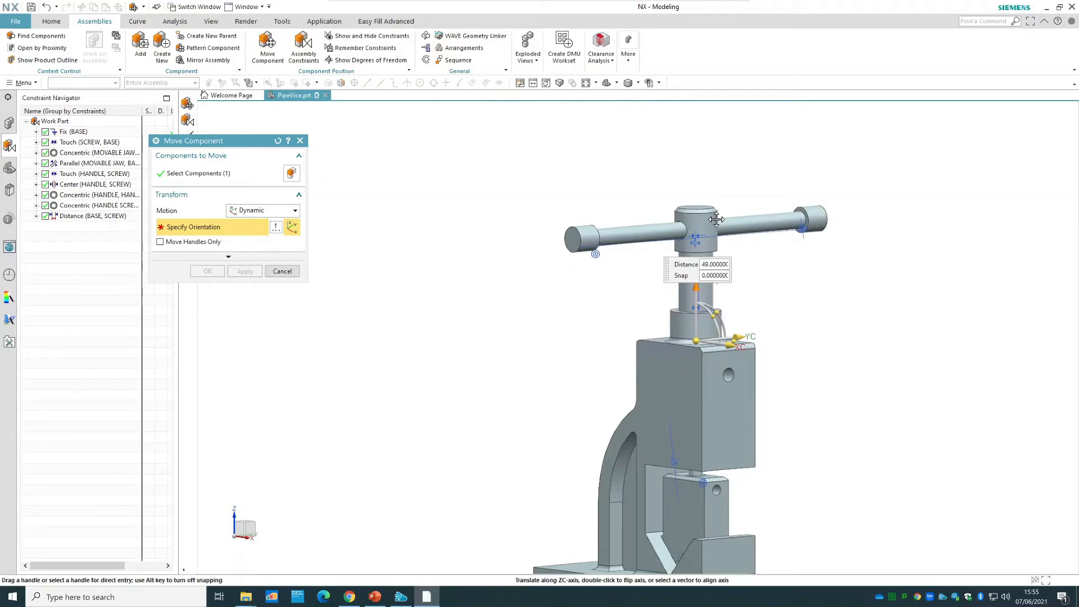
drag(716, 219, 689, 404)
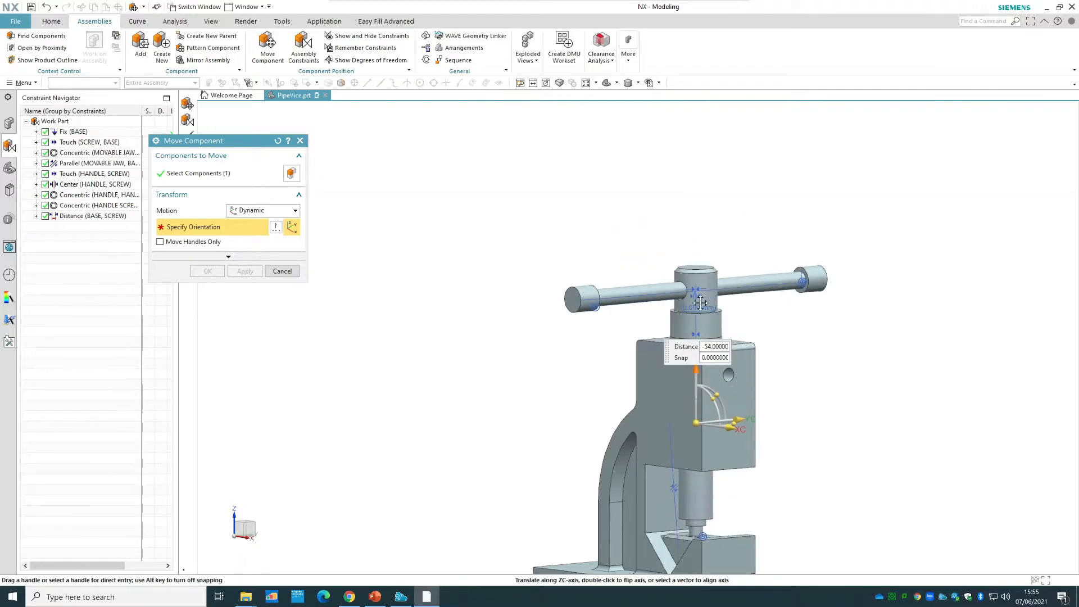
drag(699, 310, 703, 198)
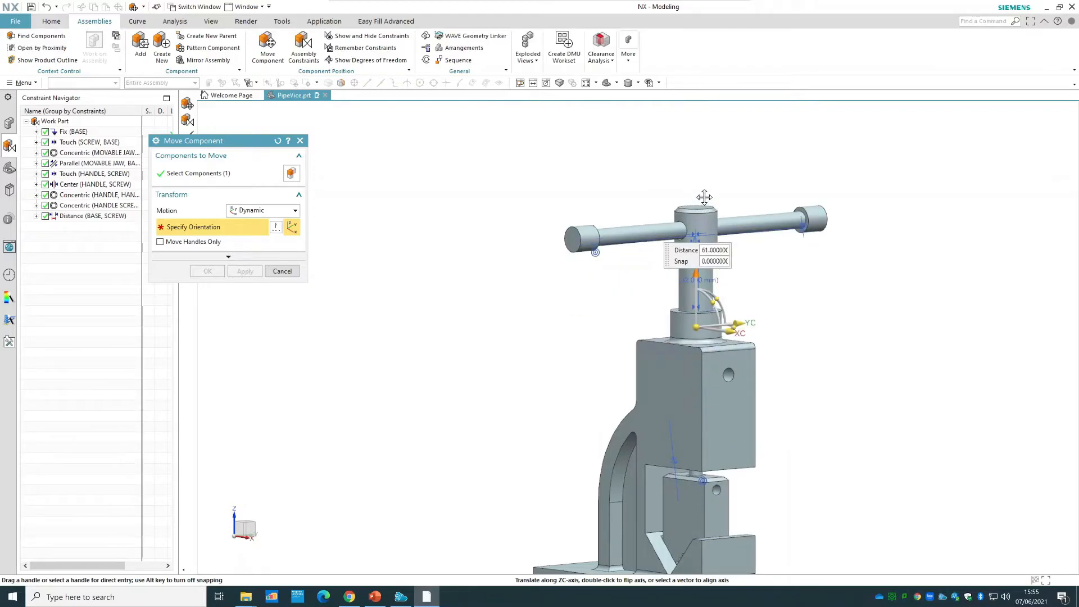
drag(703, 196, 704, 197)
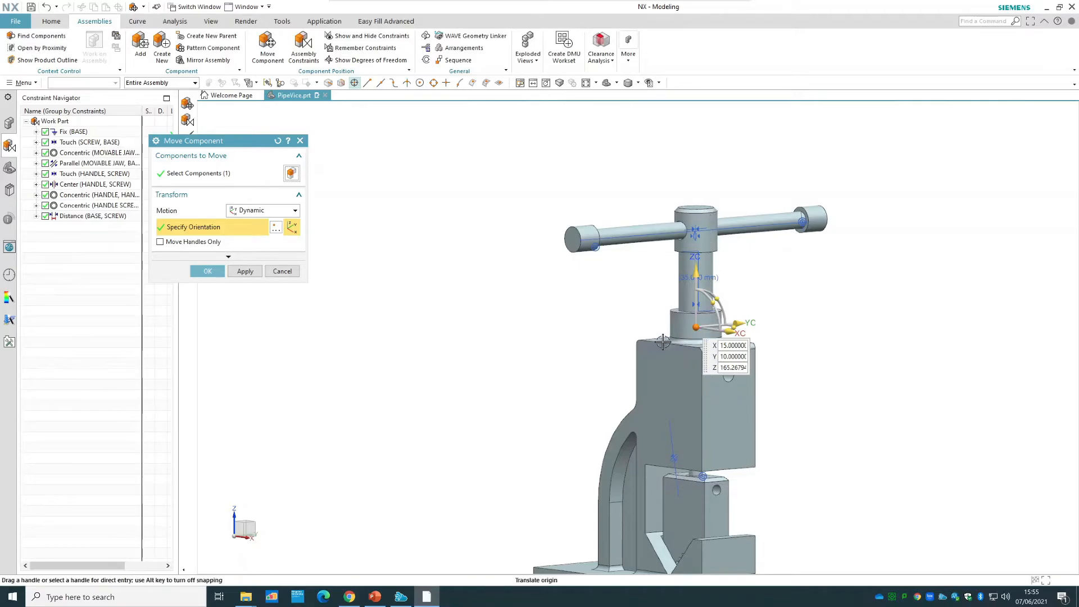
click(207, 270)
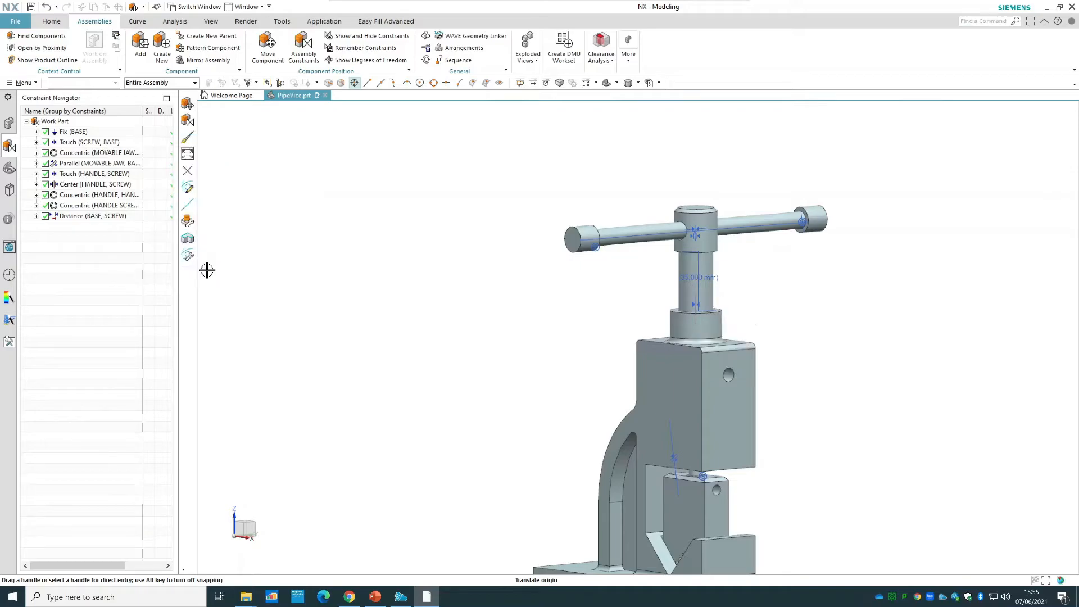
Set the movable jaw's display color to Orange (ID 78).
scroll(501, 404, down, 2)
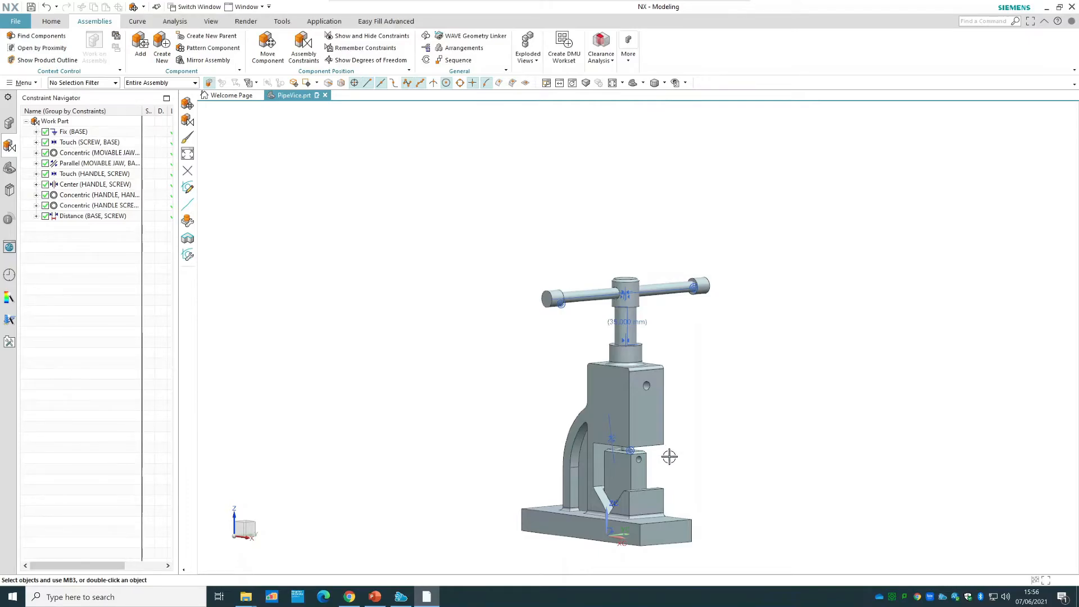
scroll(651, 471, up, 3)
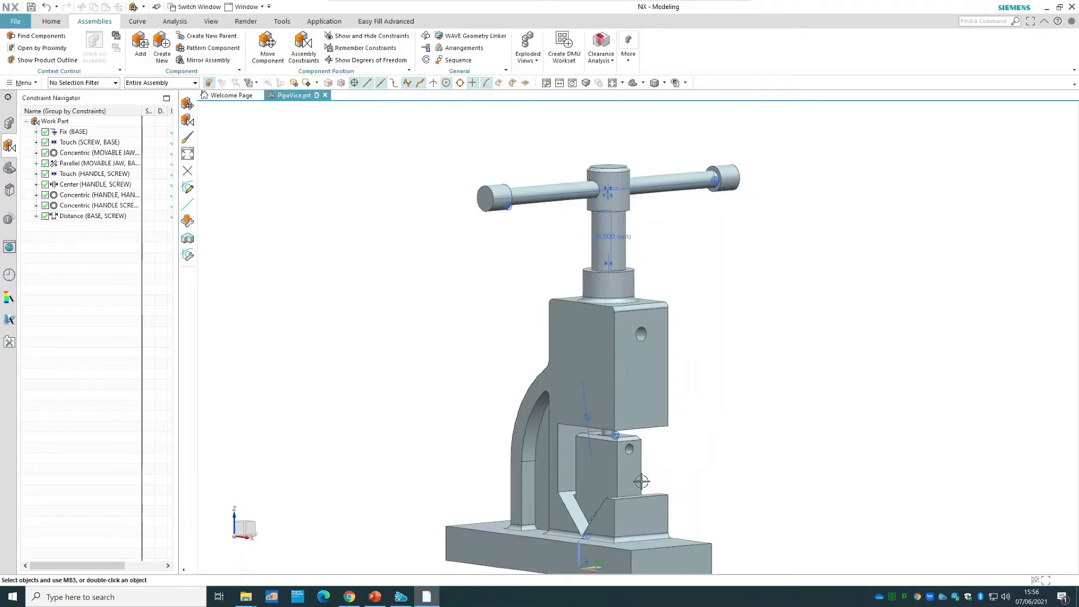
right_click(598, 469)
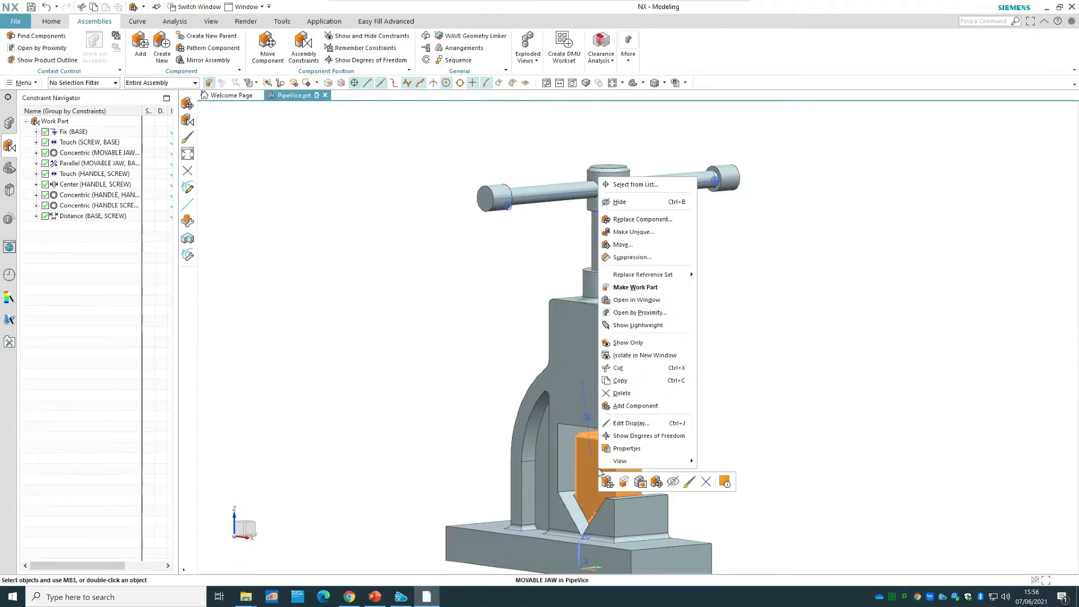
click(645, 427)
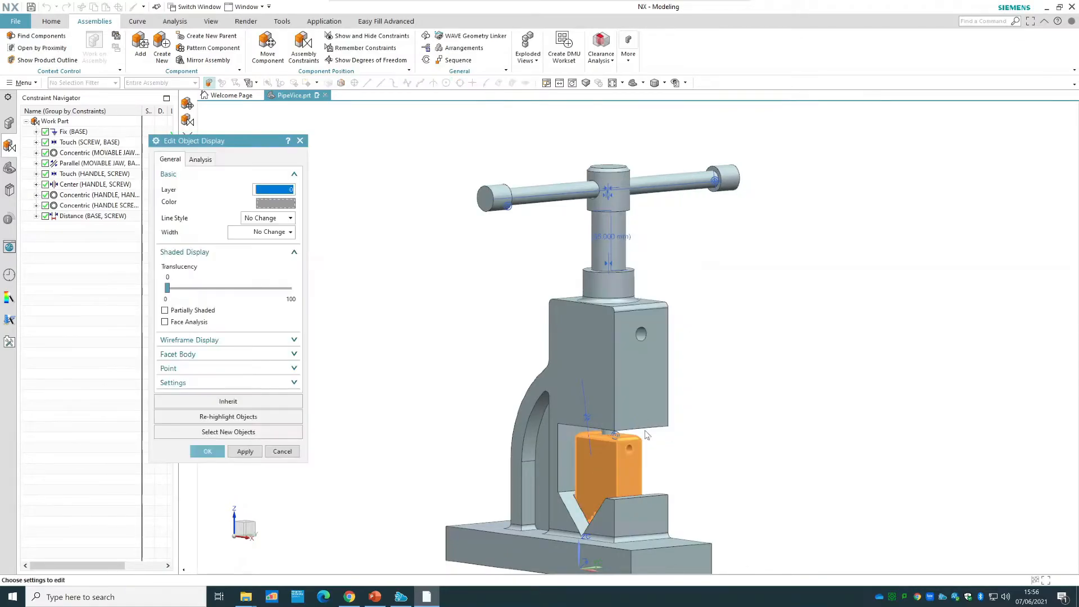
click(274, 202)
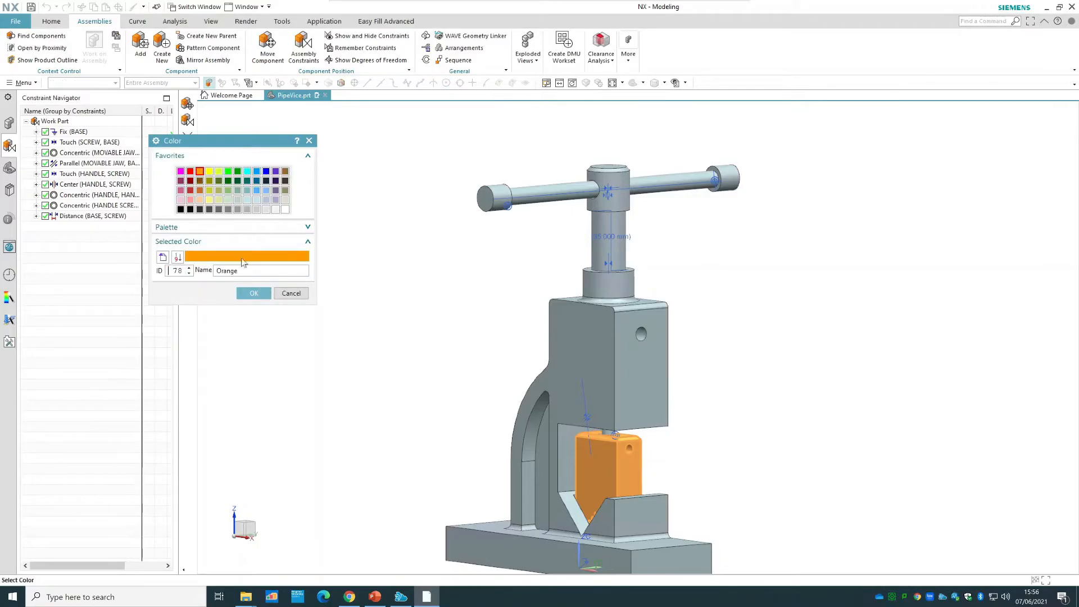
click(253, 292)
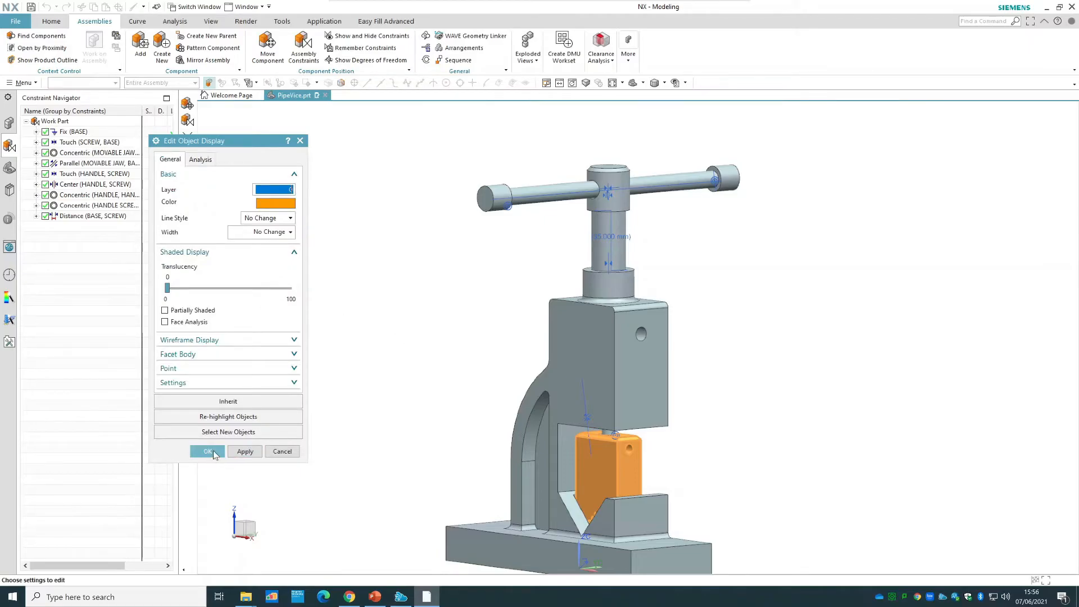
click(208, 451)
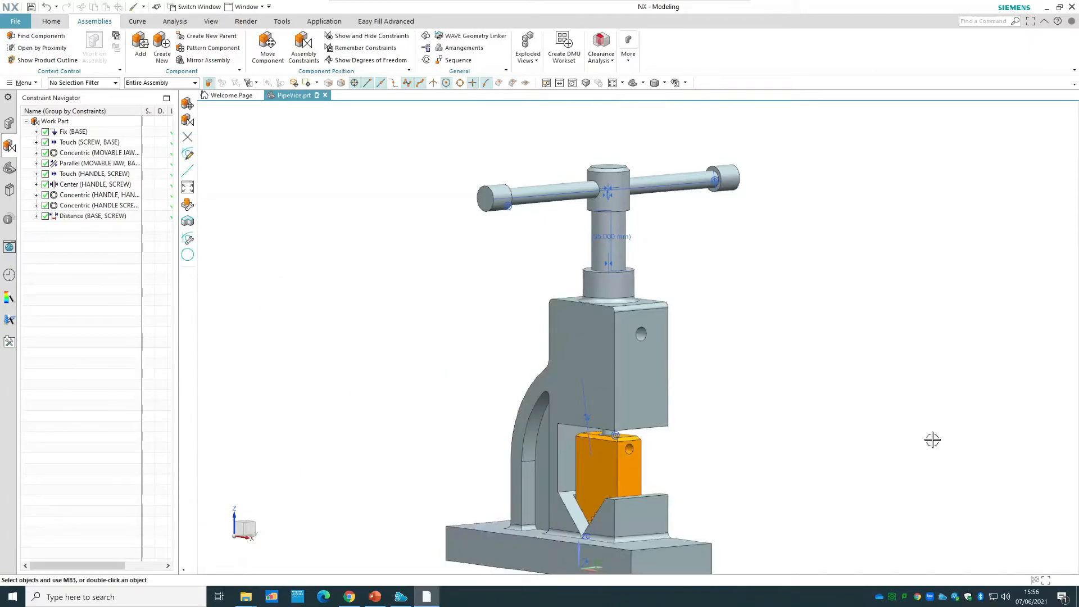
Show the component tree of the PipeVice assembly.
scroll(932, 440, down, 2)
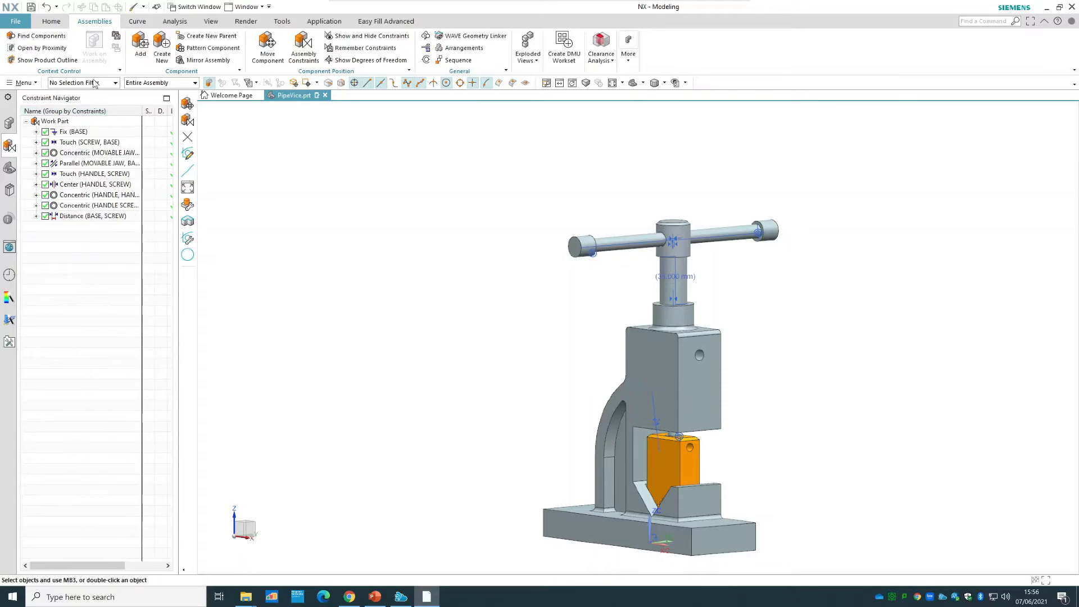
click(9, 123)
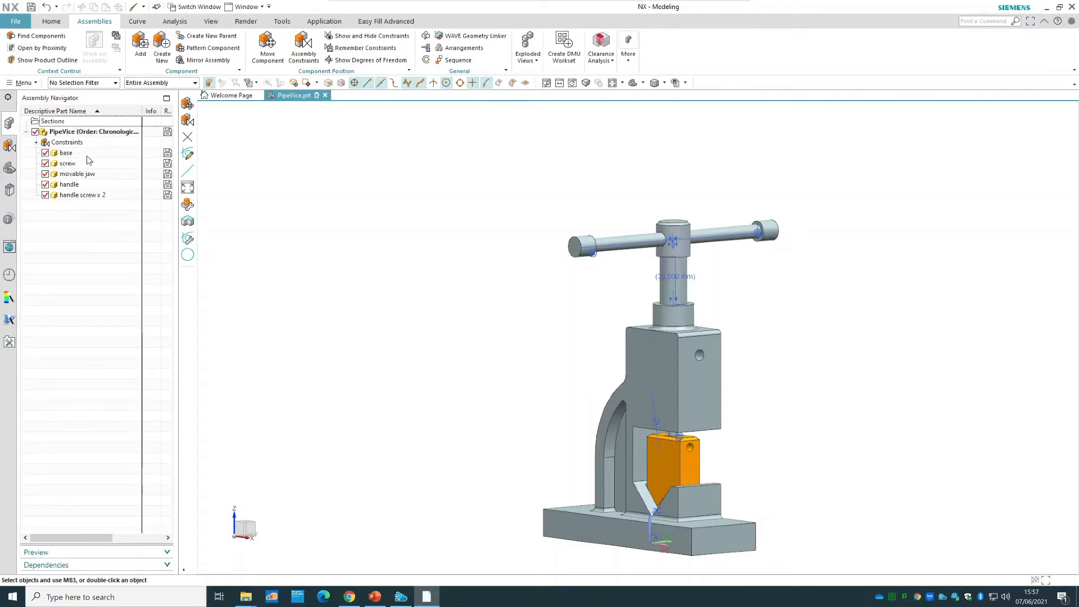
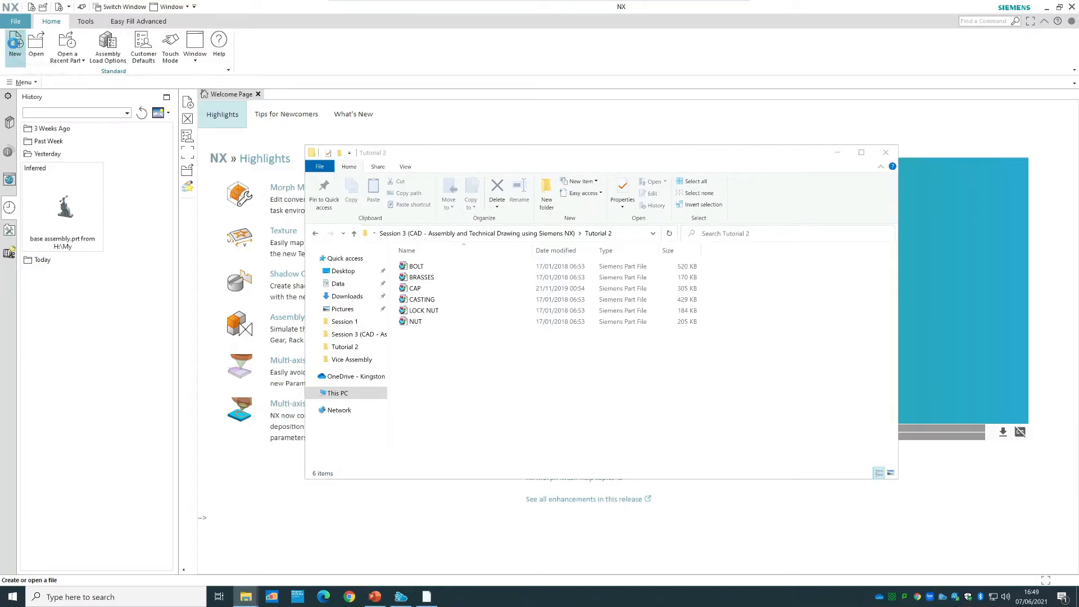
Start a new file from the Assembly template in millimetres and name it PlummerBlock.
click(16, 56)
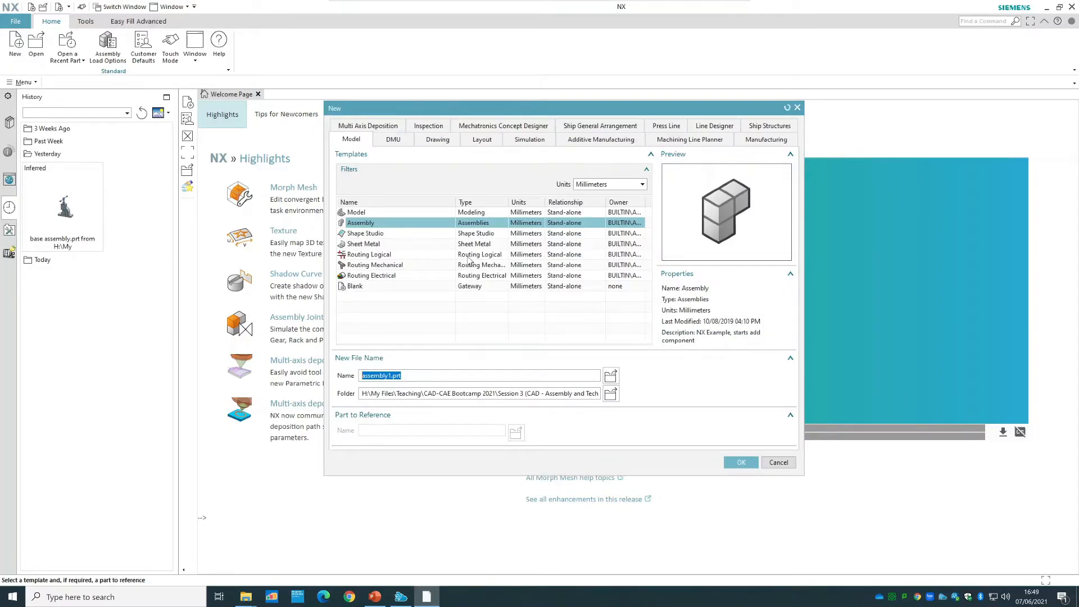
click(370, 224)
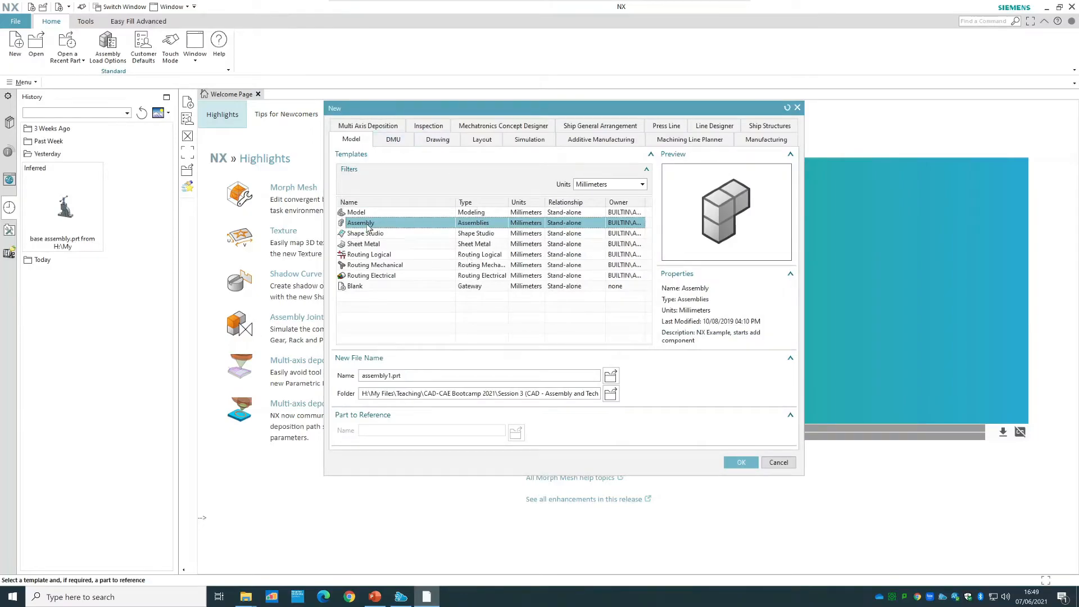
click(388, 375)
double_click(388, 376)
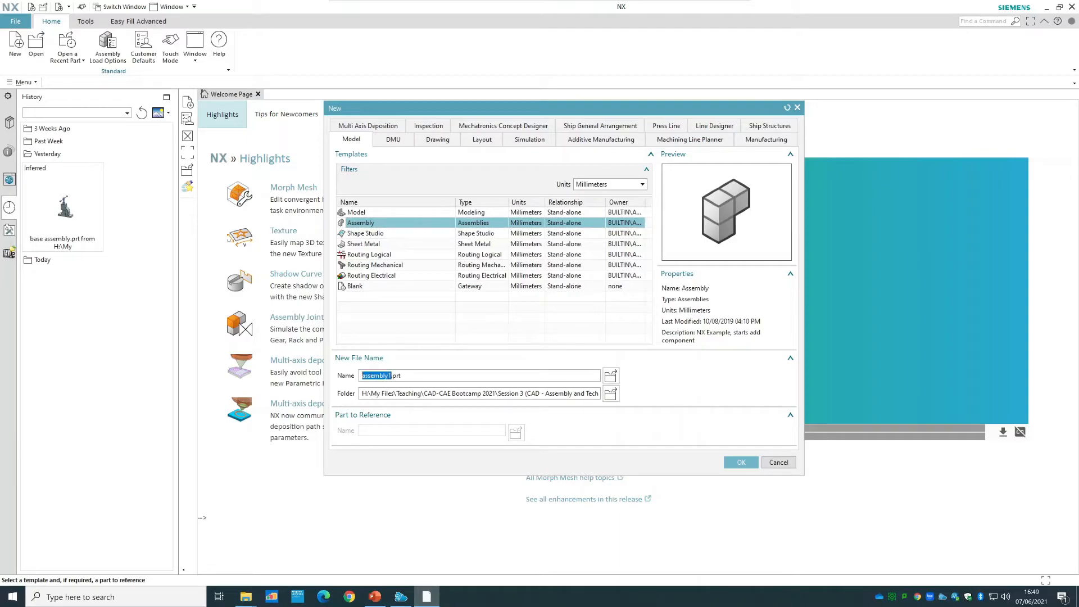
text(Tutorial2)
drag(386, 375, 340, 378)
text(PlummerBlock)
Set the save folder to Tutorial 2 inside the Session 3 directory and create the assembly file.
click(611, 394)
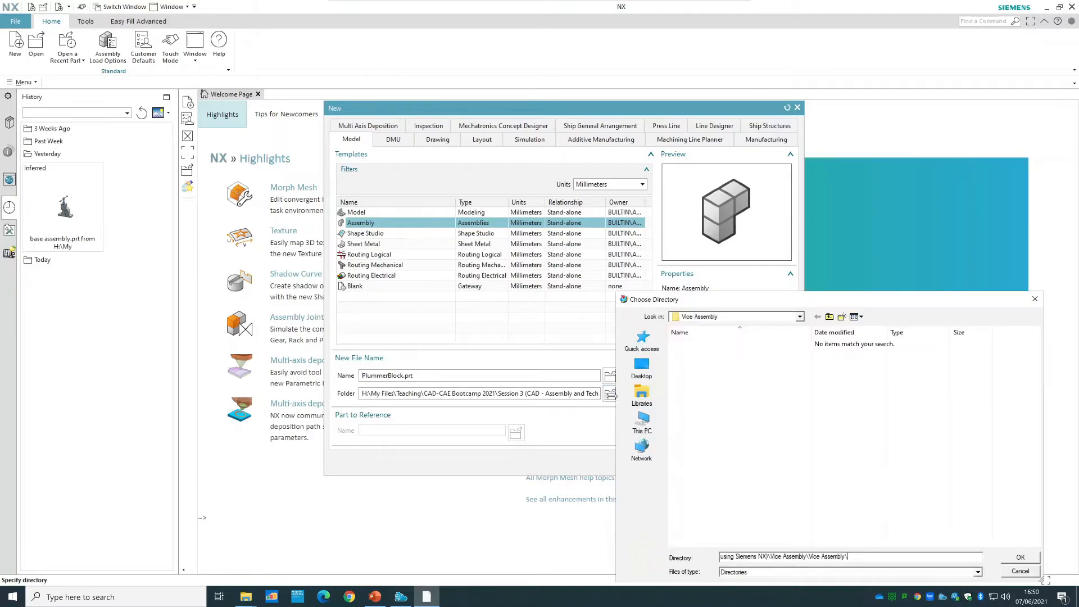
click(829, 316)
click(829, 317)
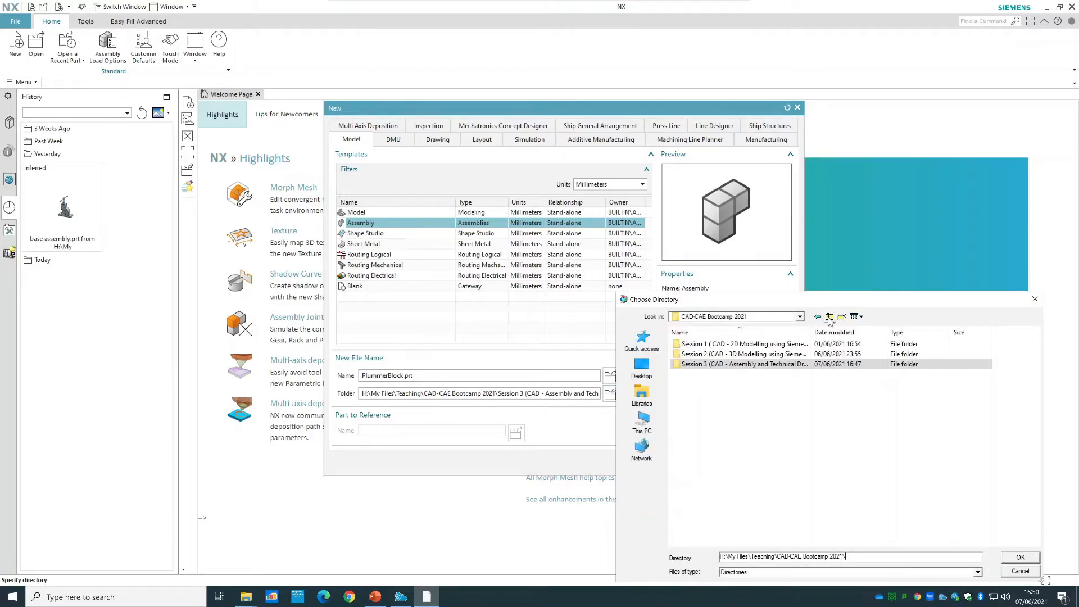
double_click(742, 364)
double_click(706, 344)
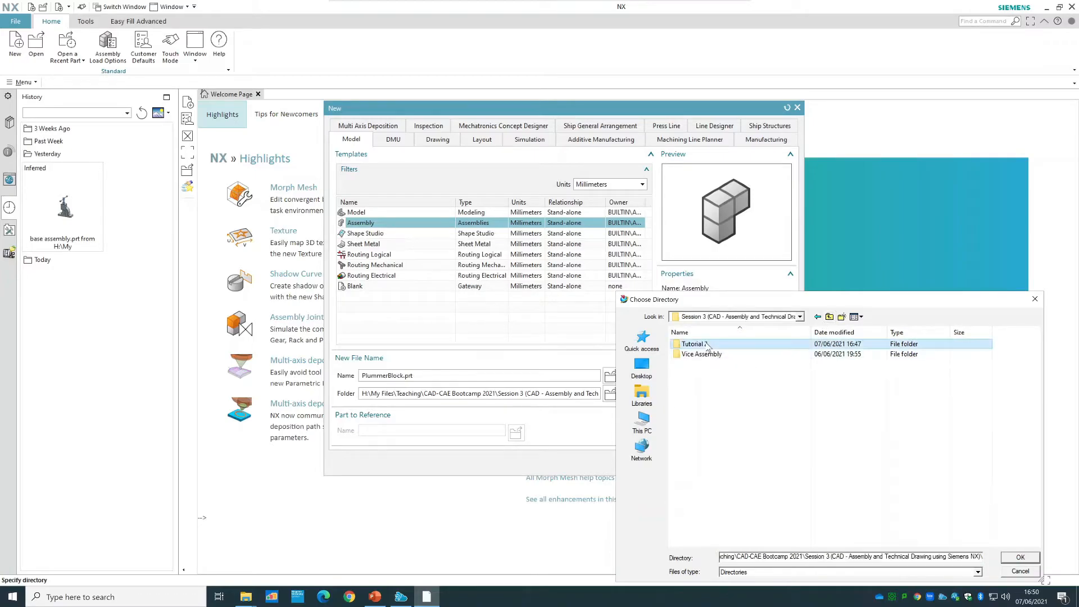
click(1020, 557)
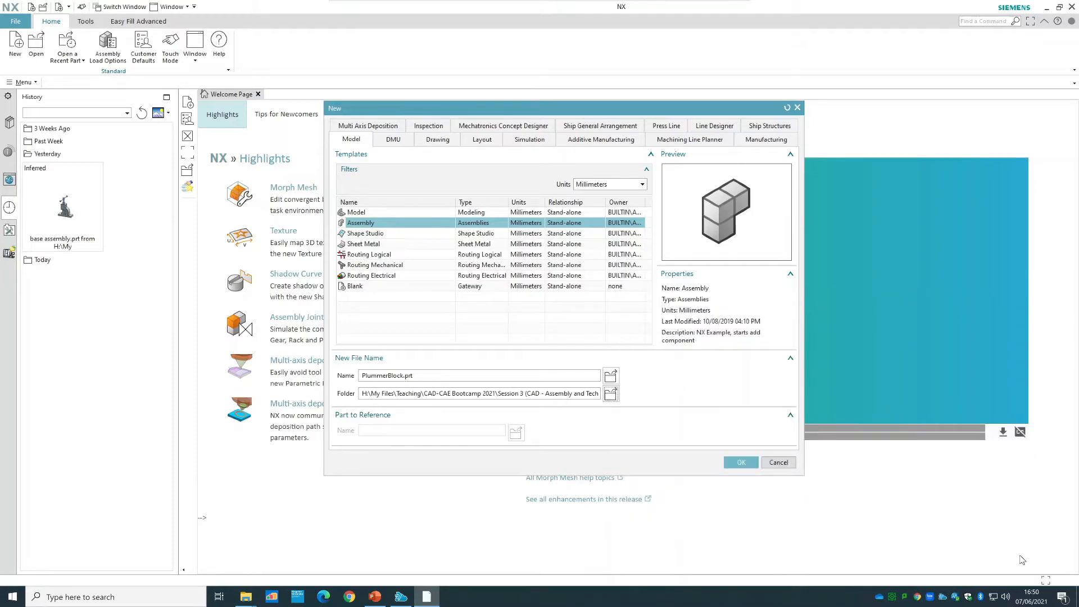
click(740, 462)
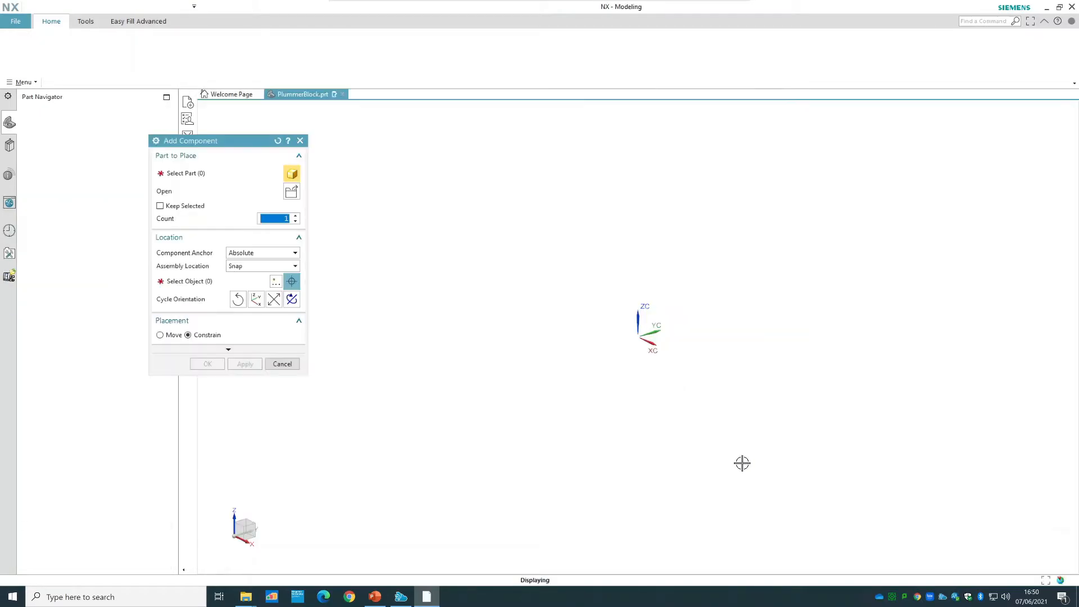
Load the CASTING part from the Tutorial 2 folder and place it freely near the origin.
drag(290, 141, 330, 129)
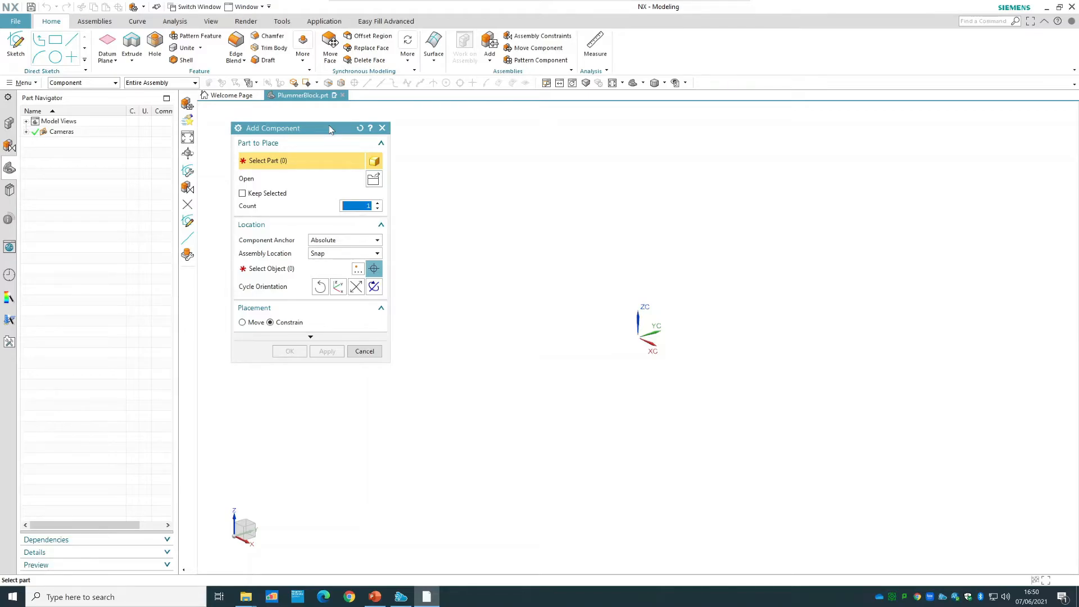
click(371, 180)
click(243, 192)
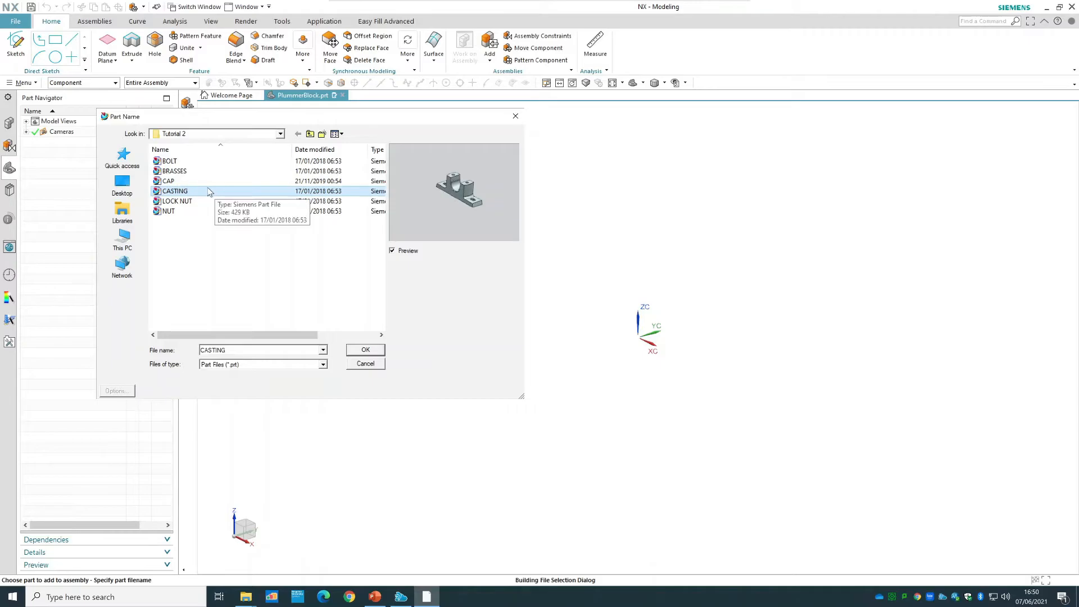
click(365, 349)
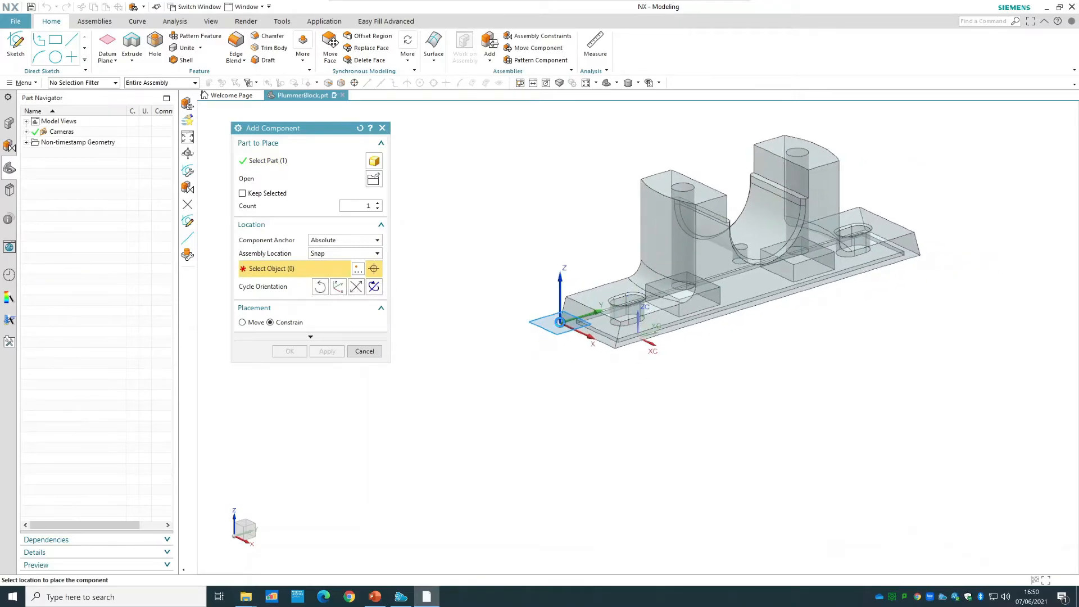
click(559, 323)
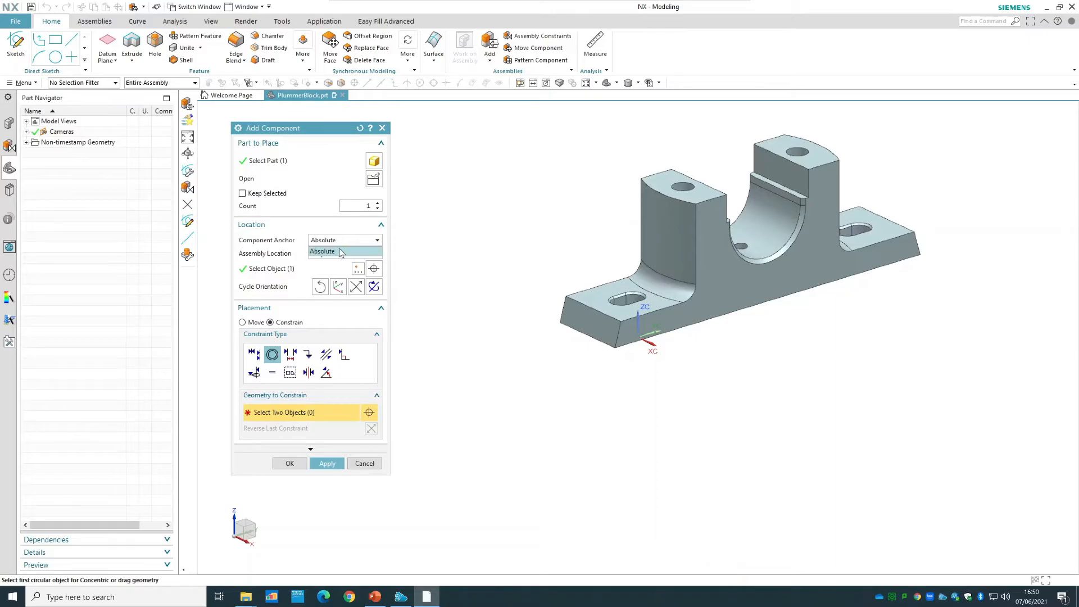
Try the WCS and Absolute - Work Part locations for the casting, return to Snap and place it away from the origin.
click(322, 256)
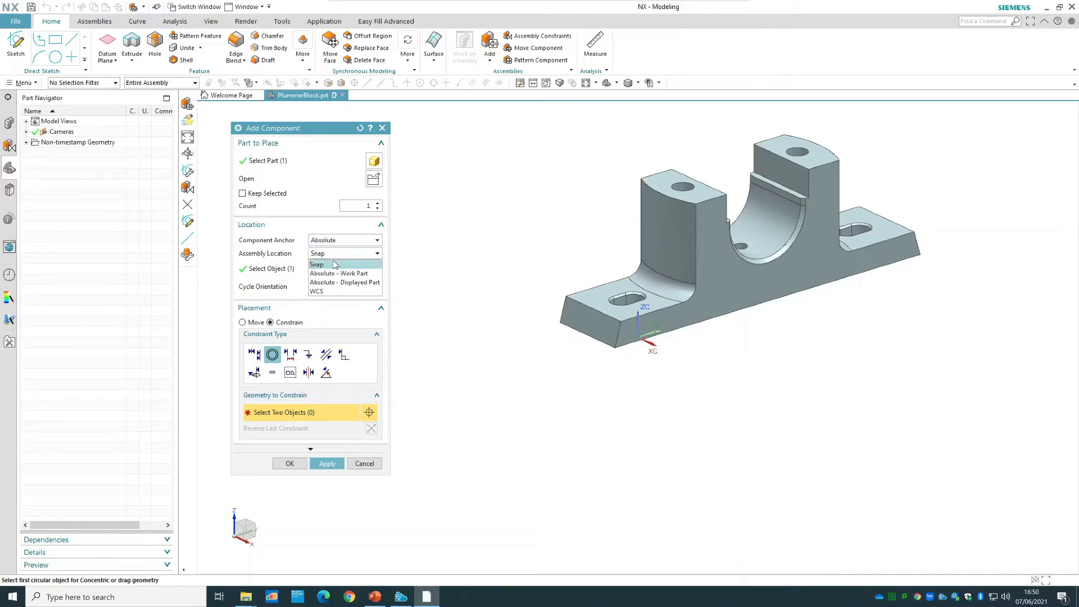
click(340, 292)
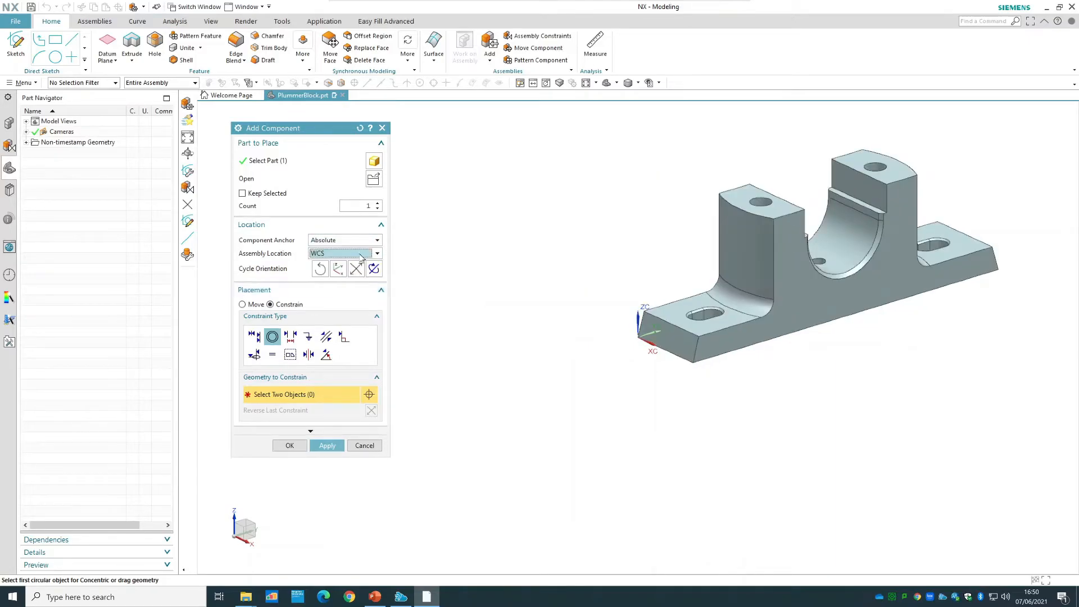
click(351, 256)
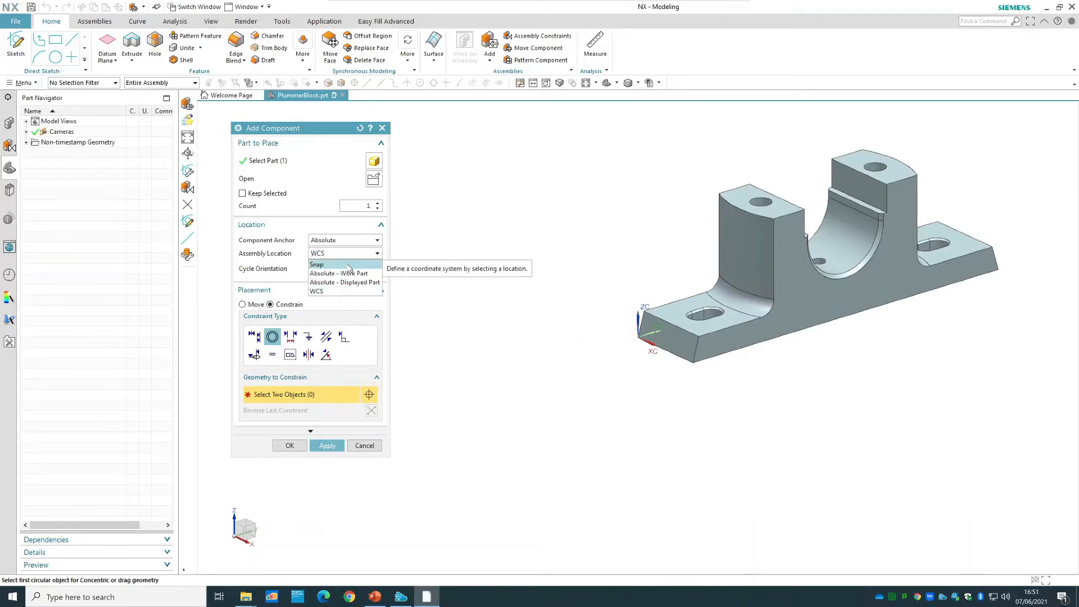
click(348, 273)
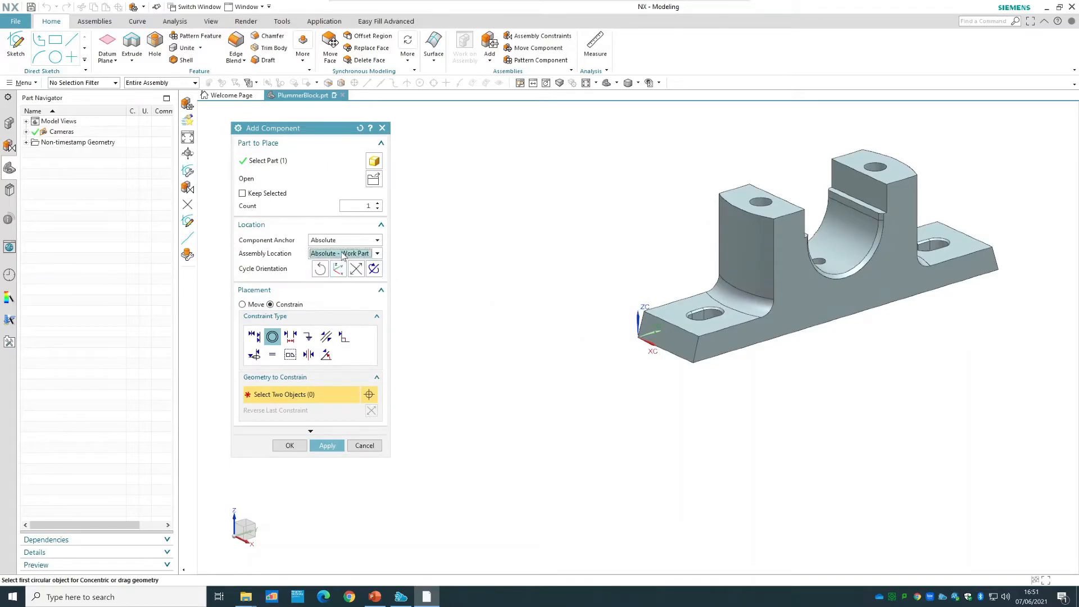
click(350, 254)
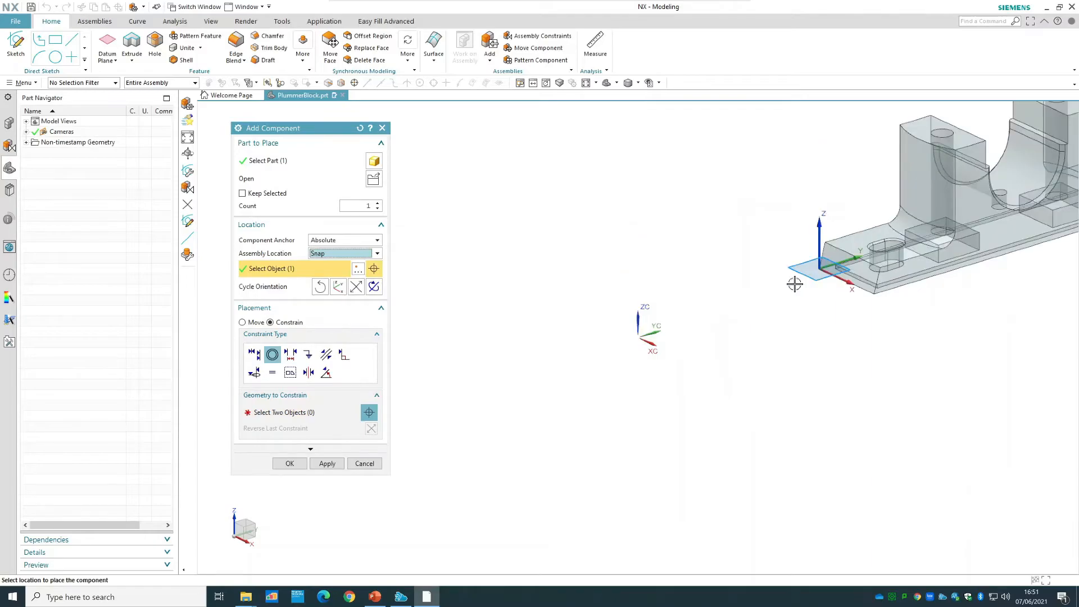
click(741, 329)
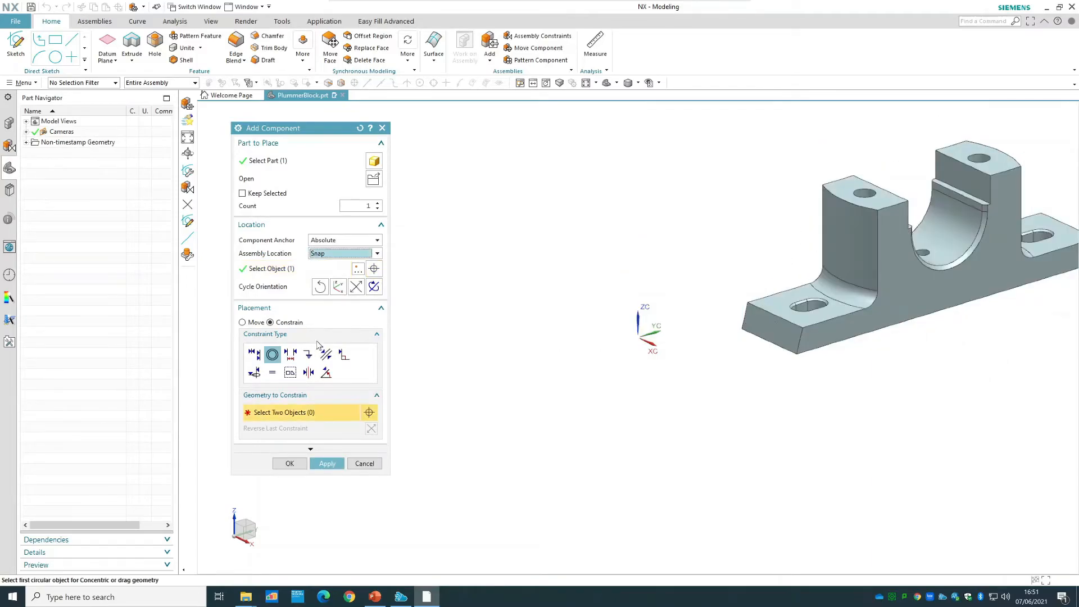
Switch the casting's placement to Move and set its handle origin to X 0, Y 0, Z 0.
click(248, 322)
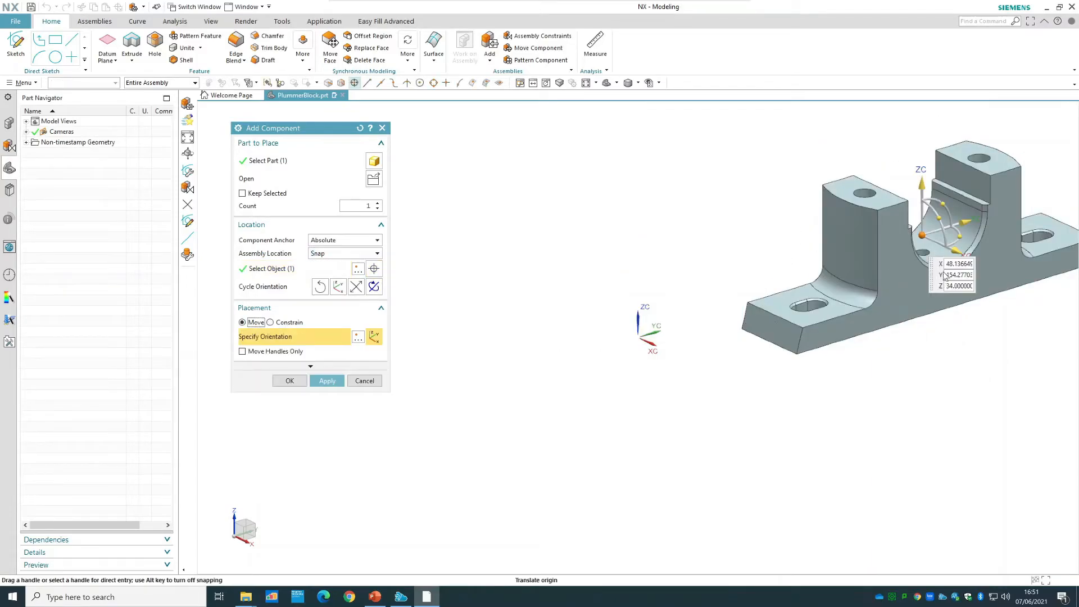
drag(947, 263, 1055, 269)
text(0)
key(Tab)
text(154.27)
double_click(896, 260)
text(0)
key(Return)
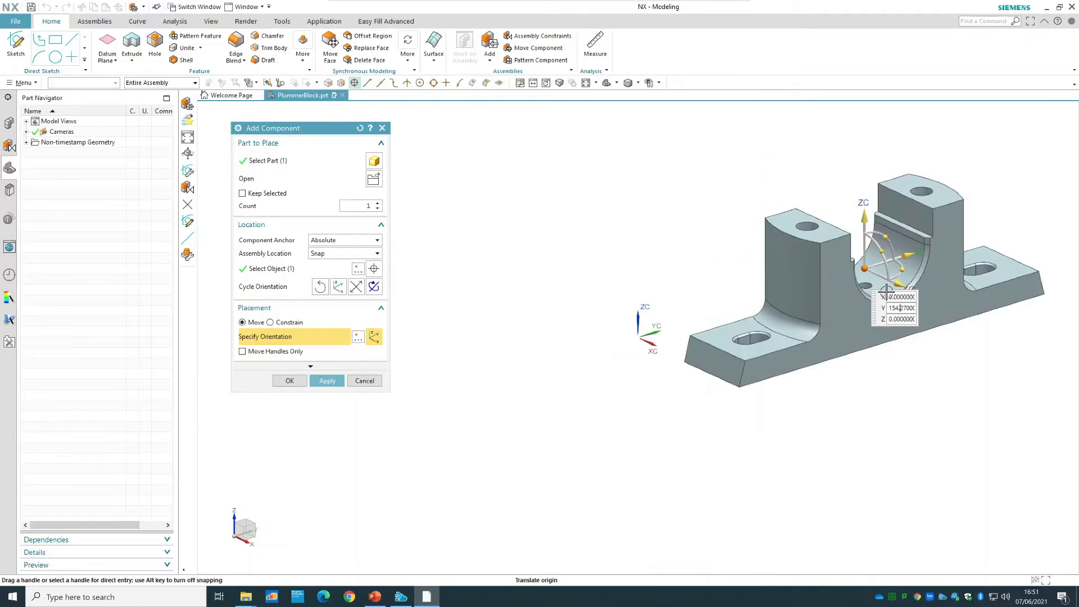
text(0)
double_click(905, 296)
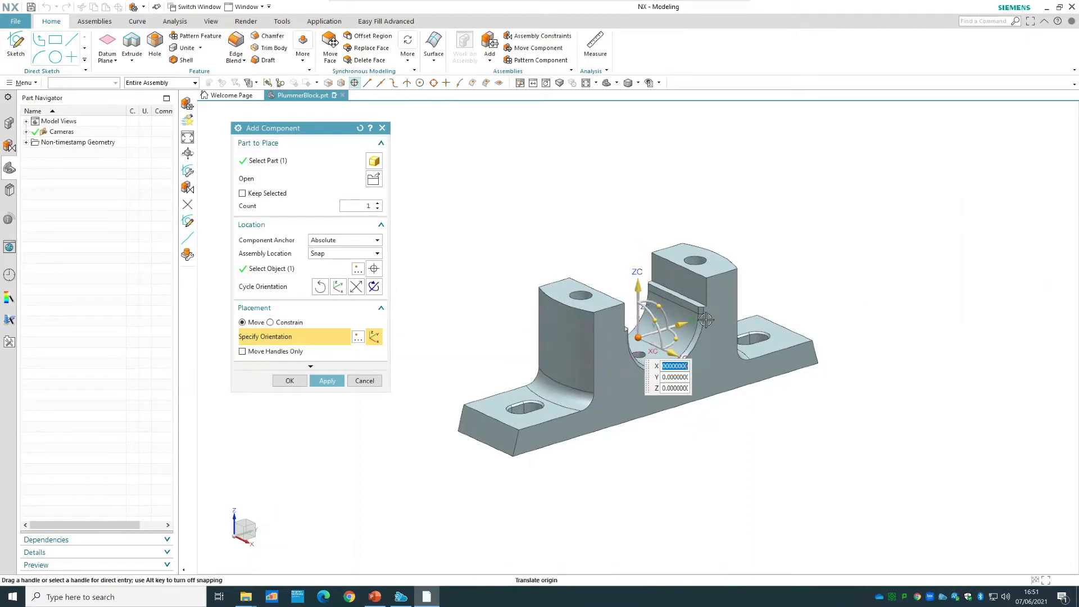
Accept the casting's placement with a Fix constraint and show the assembly's list of constraints.
click(289, 381)
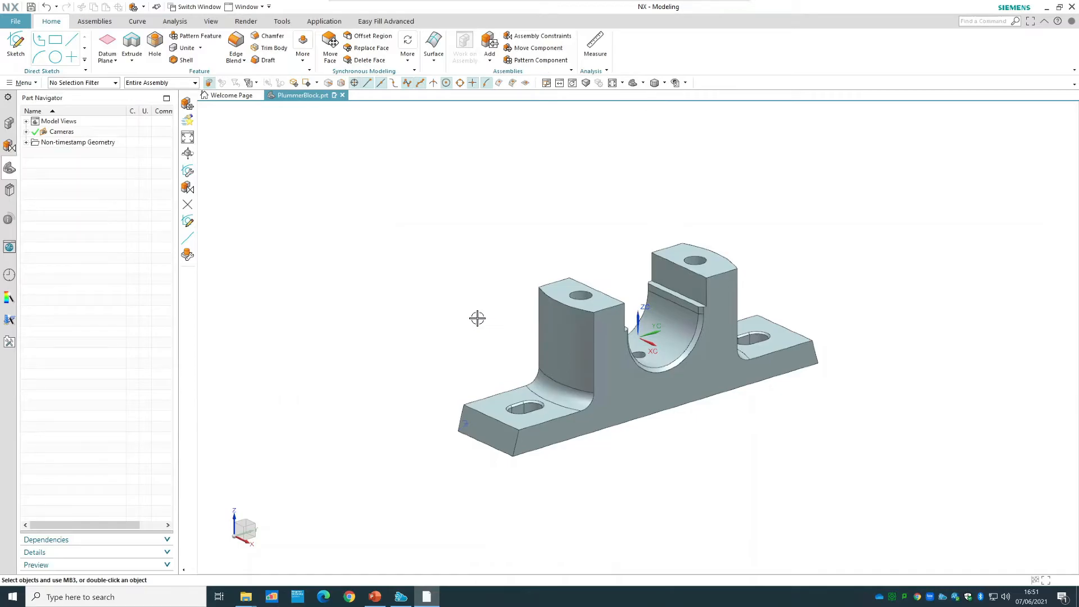
click(9, 146)
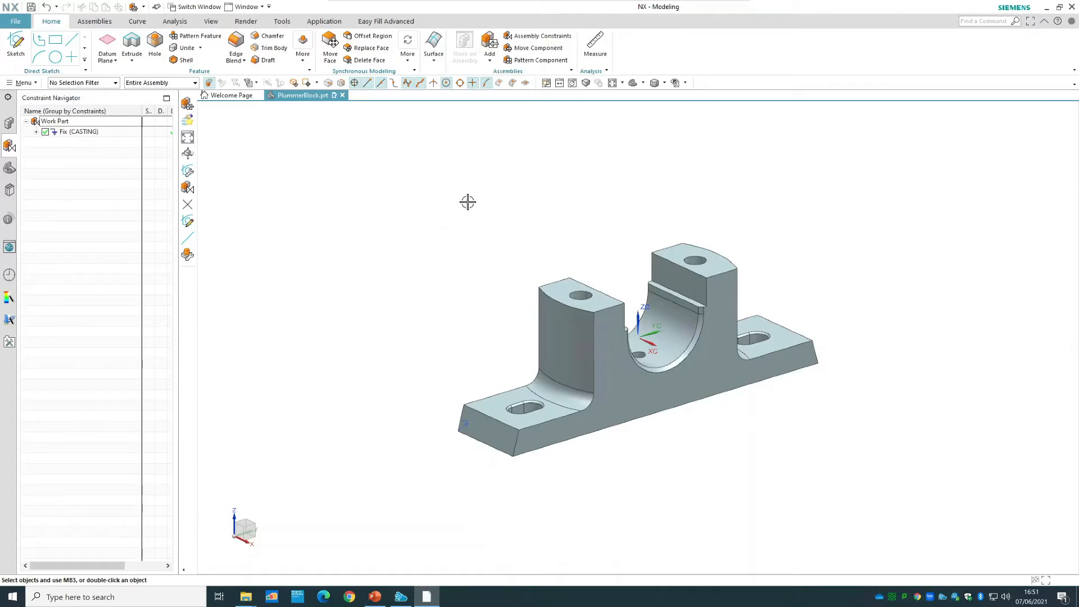
click(556, 332)
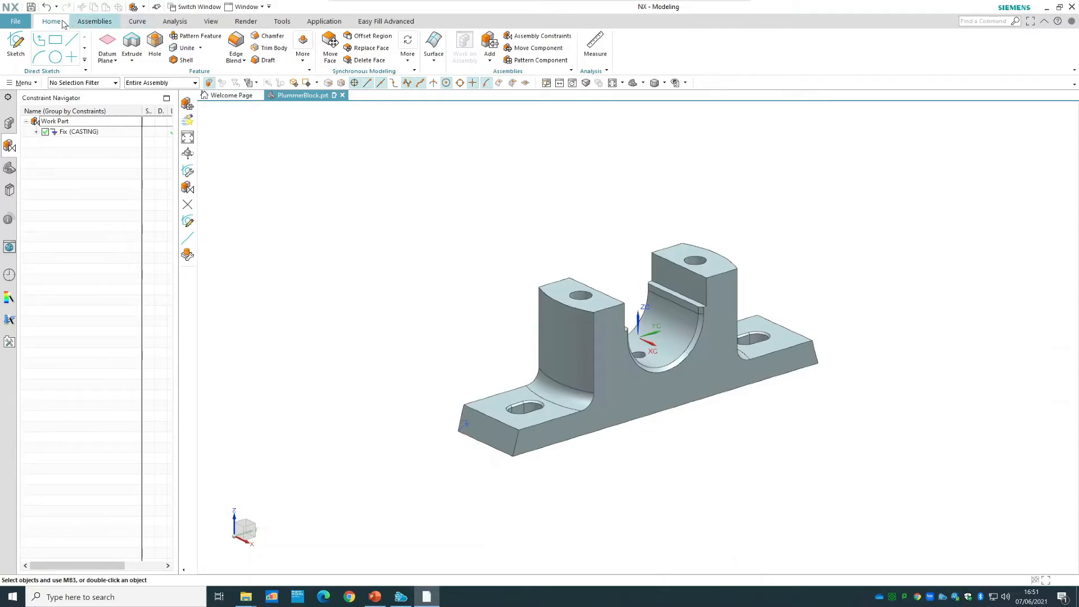
Add a second component to the assembly by loading the BRASSES part from the Tutorial 2 folder.
click(96, 25)
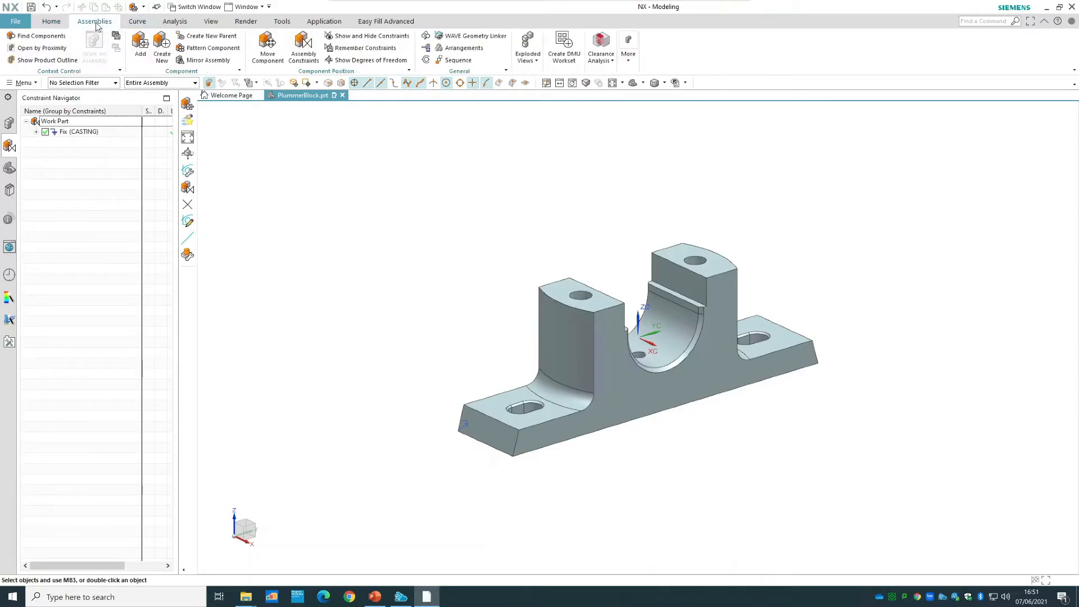
click(141, 50)
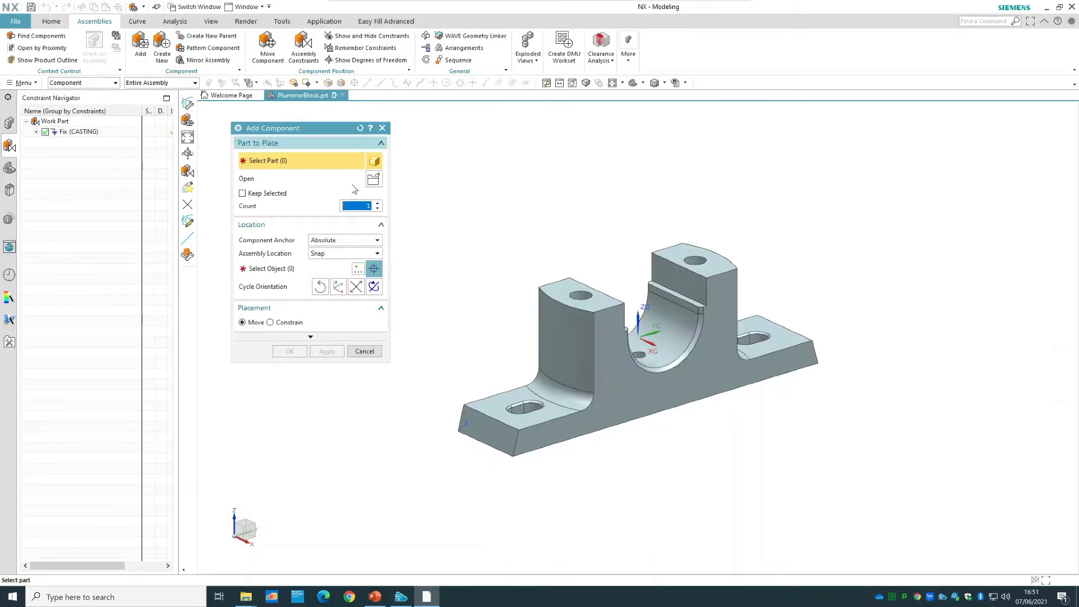
click(373, 178)
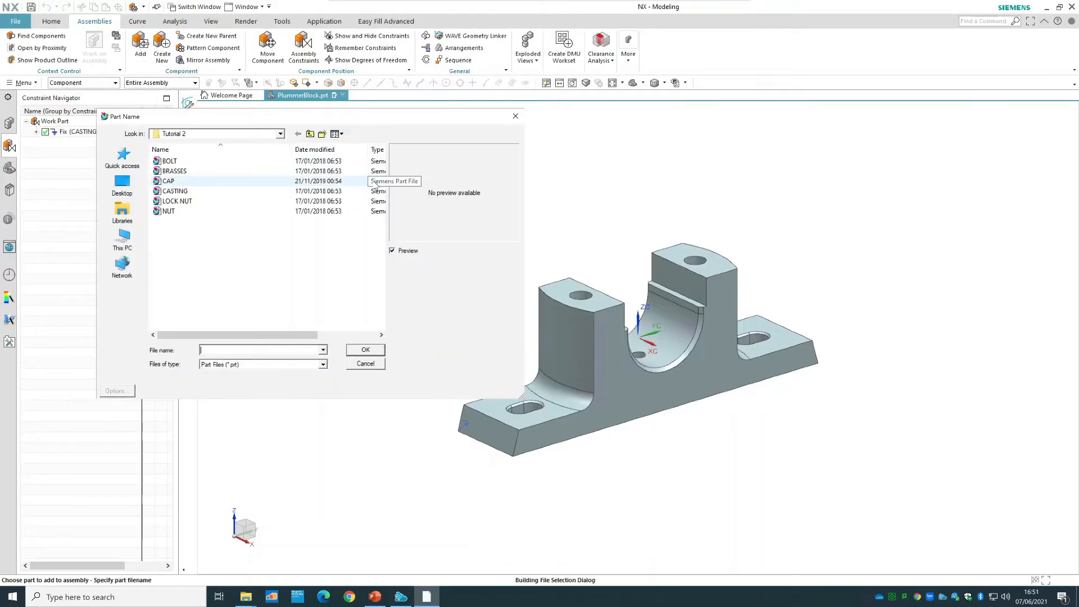
click(196, 173)
click(377, 348)
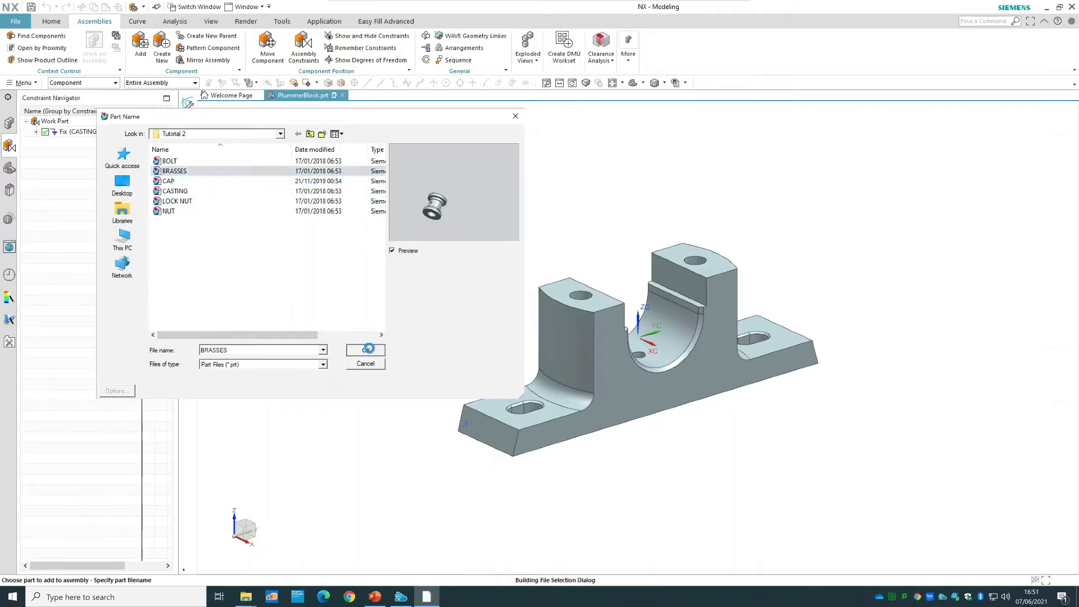
Place the brasses in free space beside the casting and rotate them so the bore runs parallel to the casting's bore, peg down.
click(290, 269)
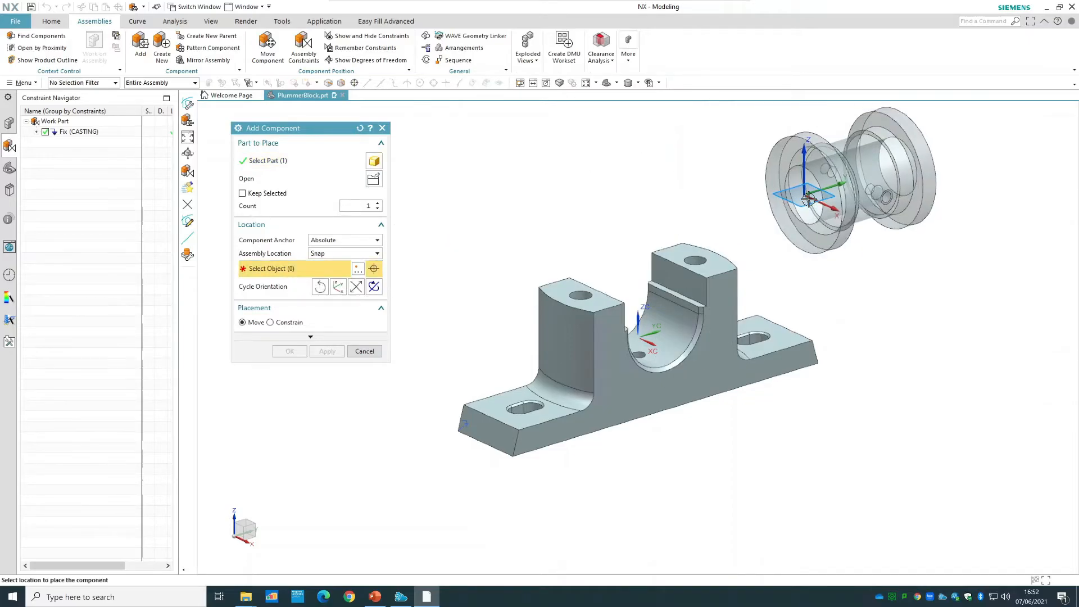
click(856, 184)
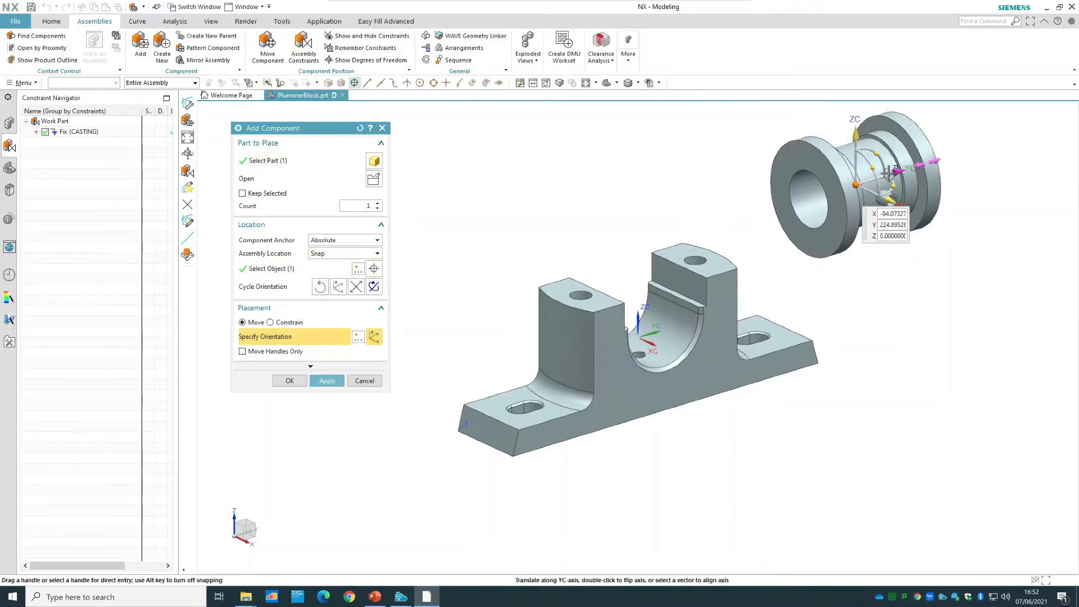
drag(893, 191, 861, 245)
drag(837, 166, 822, 216)
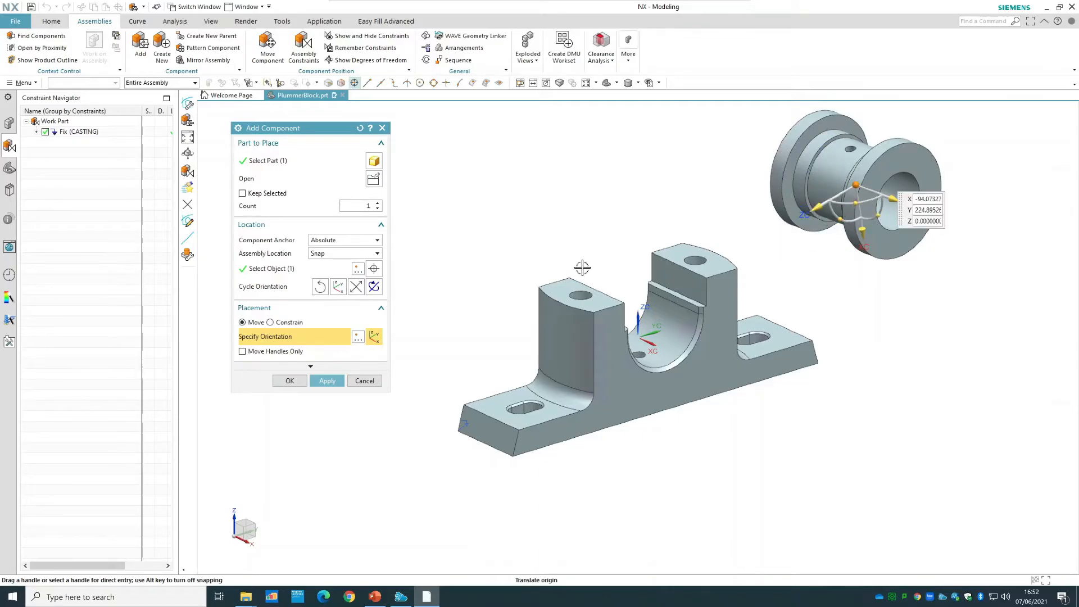
Constrain the brasses with a Touch/Align constraint set to Infer Center/Axis, aligning their peg with the small hole in the casting's cradle.
click(271, 322)
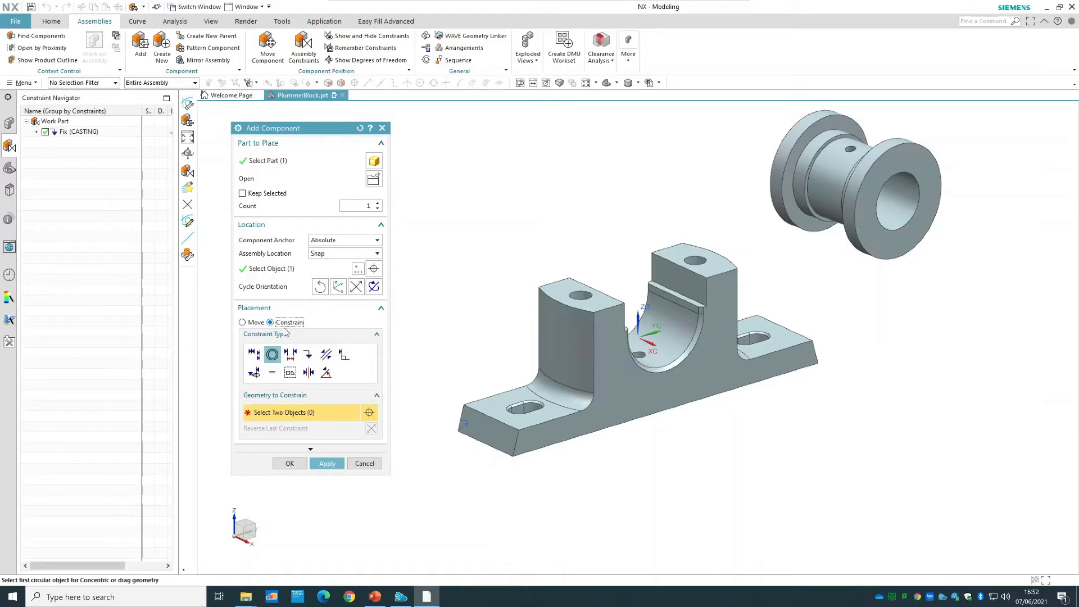
click(254, 354)
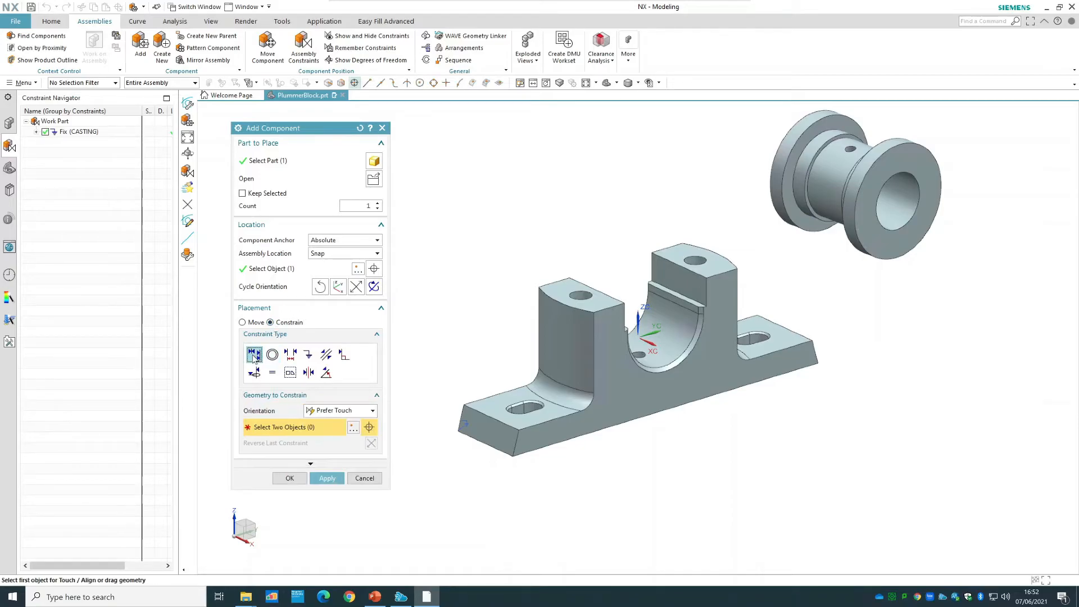
click(365, 414)
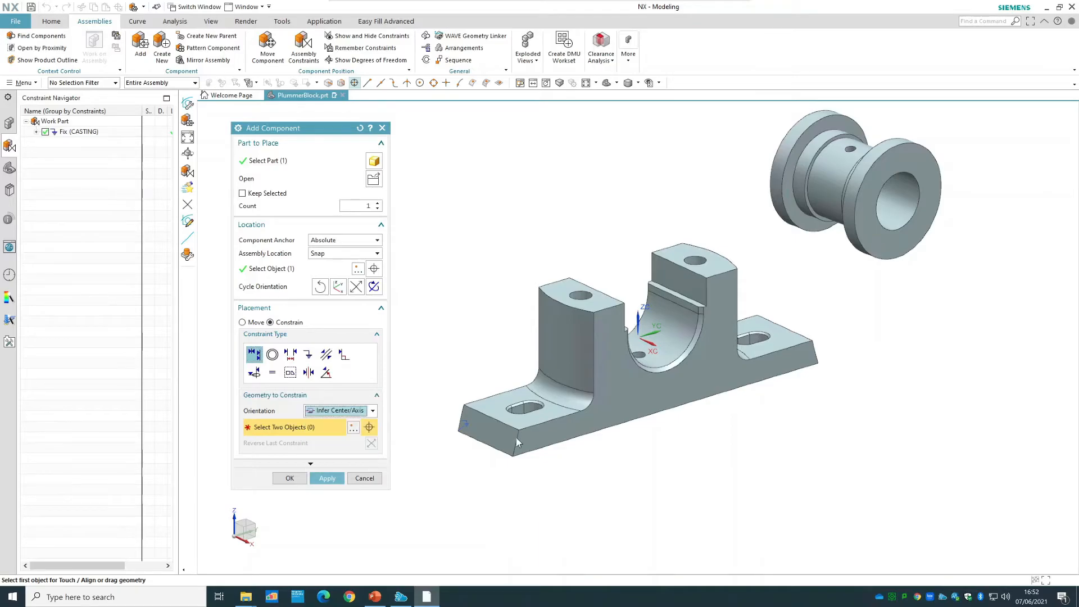
middle_drag(895, 354, 916, 306)
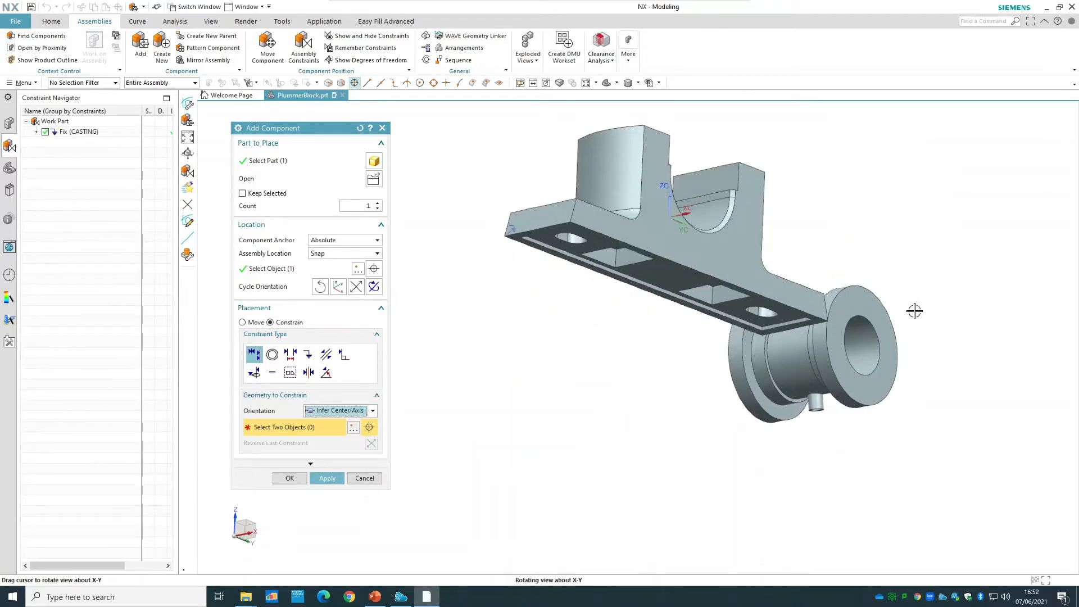
scroll(817, 404, up, 5)
click(817, 403)
scroll(921, 522, down, 6)
middle_drag(912, 355, 876, 449)
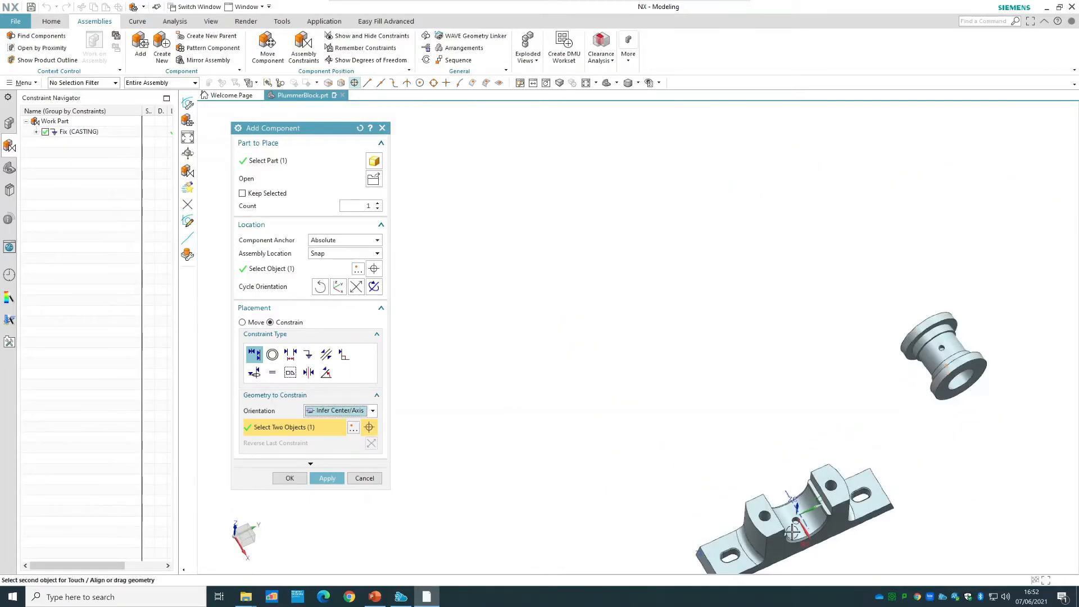
scroll(793, 531, up, 8)
click(779, 558)
scroll(876, 447, down, 6)
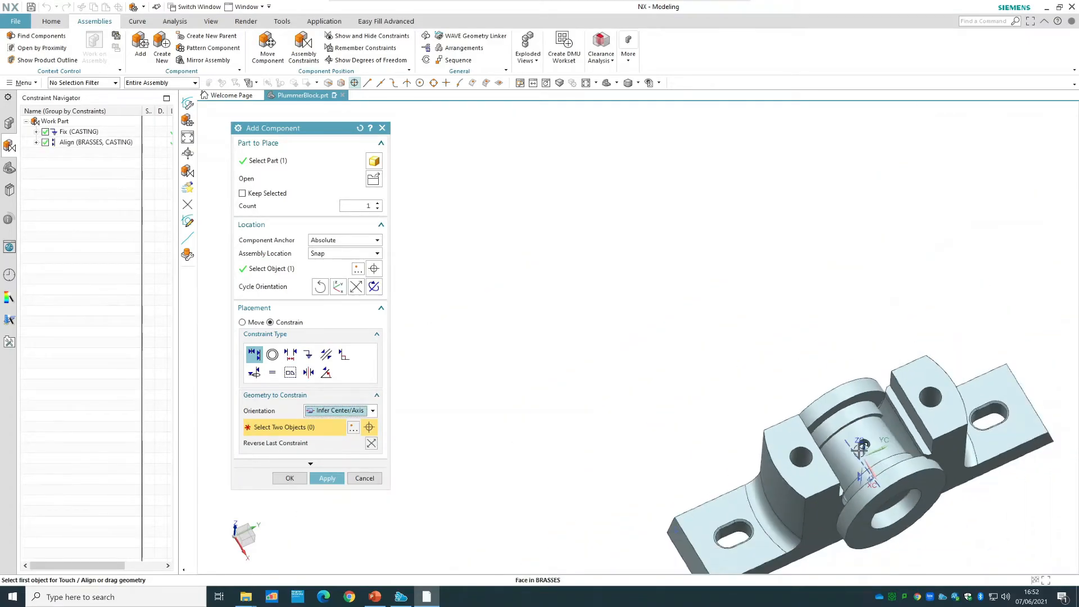
Align the centreline of the casting's semicircular cradle with the brasses' bore axis and accept the component.
middle_drag(691, 380, 677, 345)
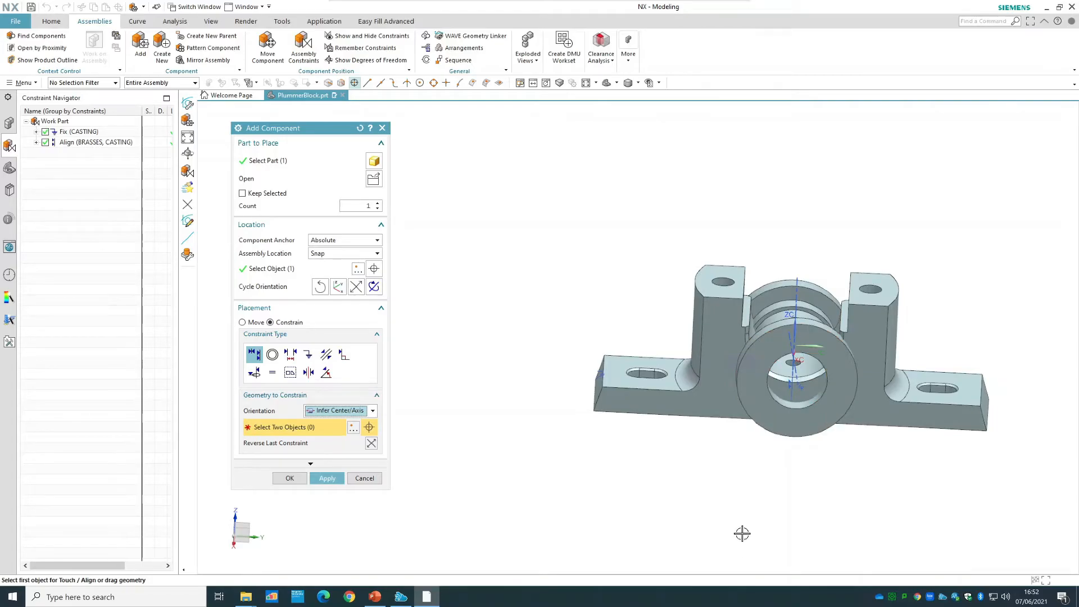
scroll(808, 352, up, 4)
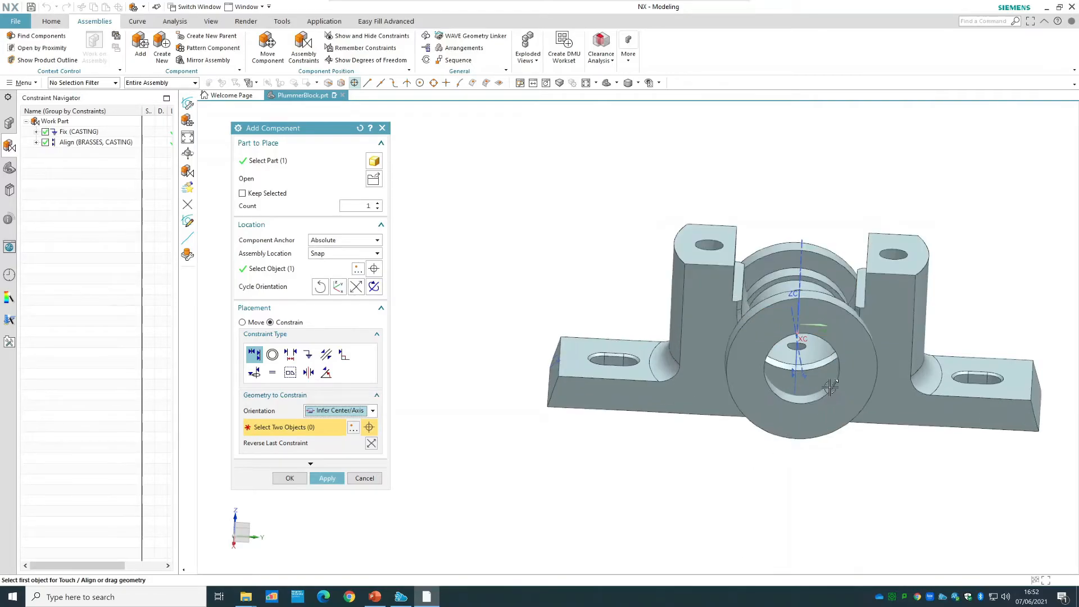
click(808, 352)
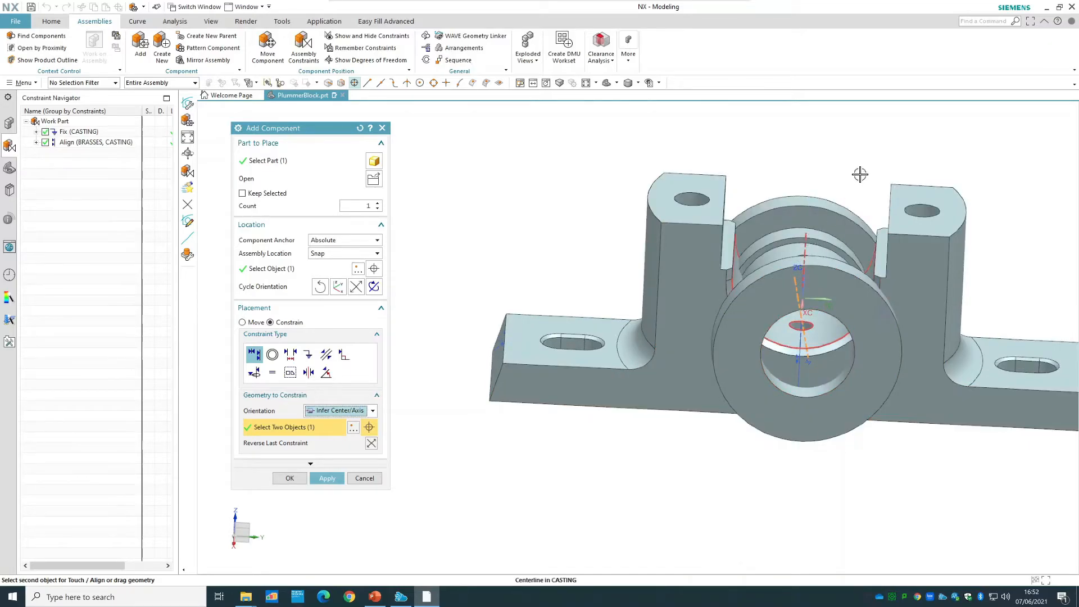
middle_drag(881, 167, 897, 200)
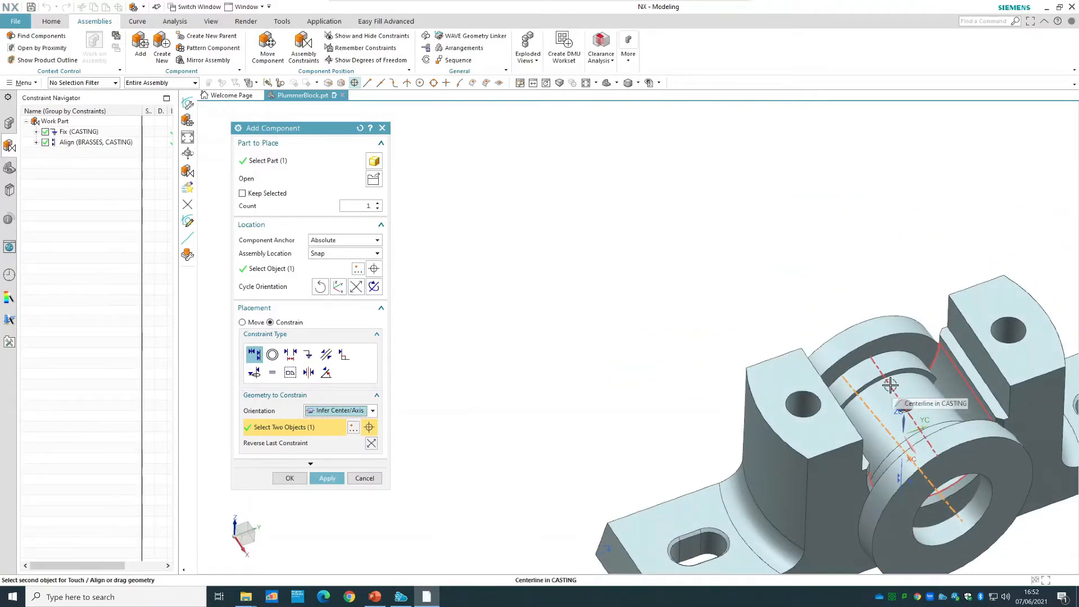
click(890, 385)
click(302, 480)
scroll(616, 354, down, 2)
Set the casting's display translucency to 100 and examine how the brasses' peg sits in its hole.
middle_drag(727, 261, 632, 101)
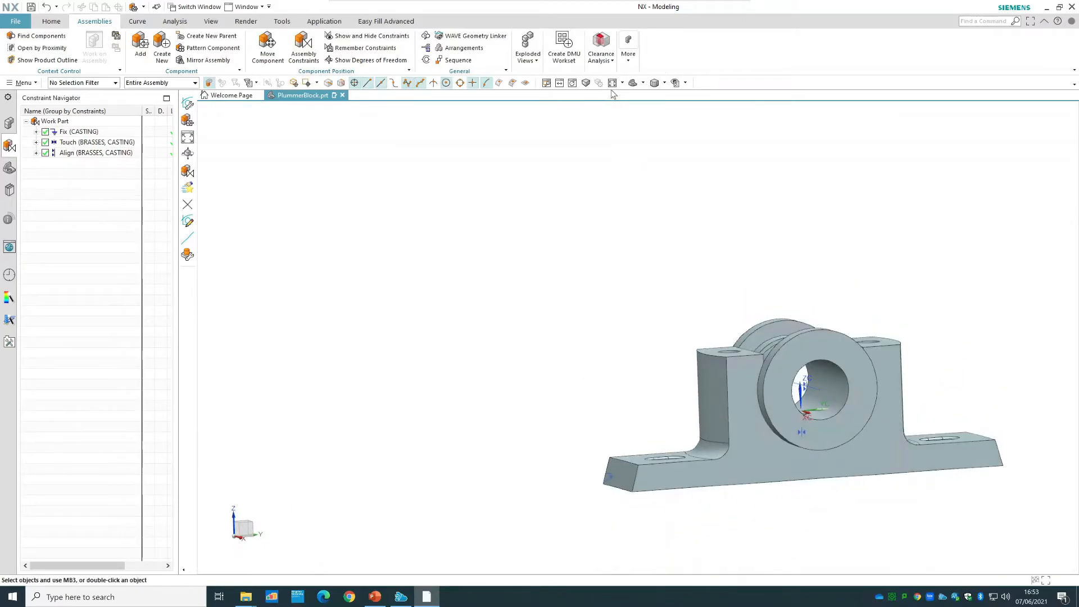
click(612, 83)
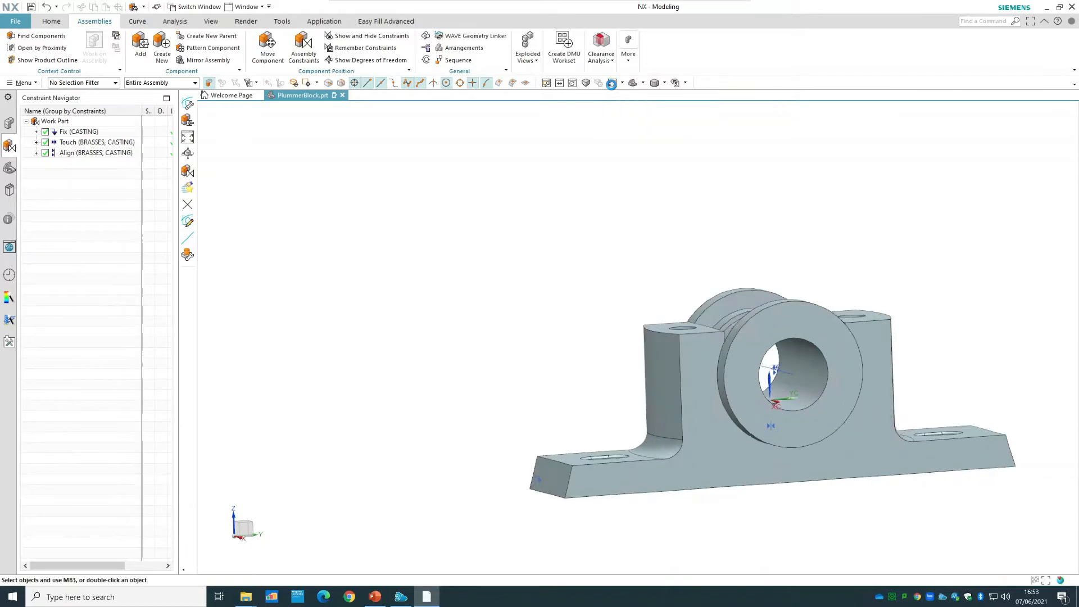
click(709, 464)
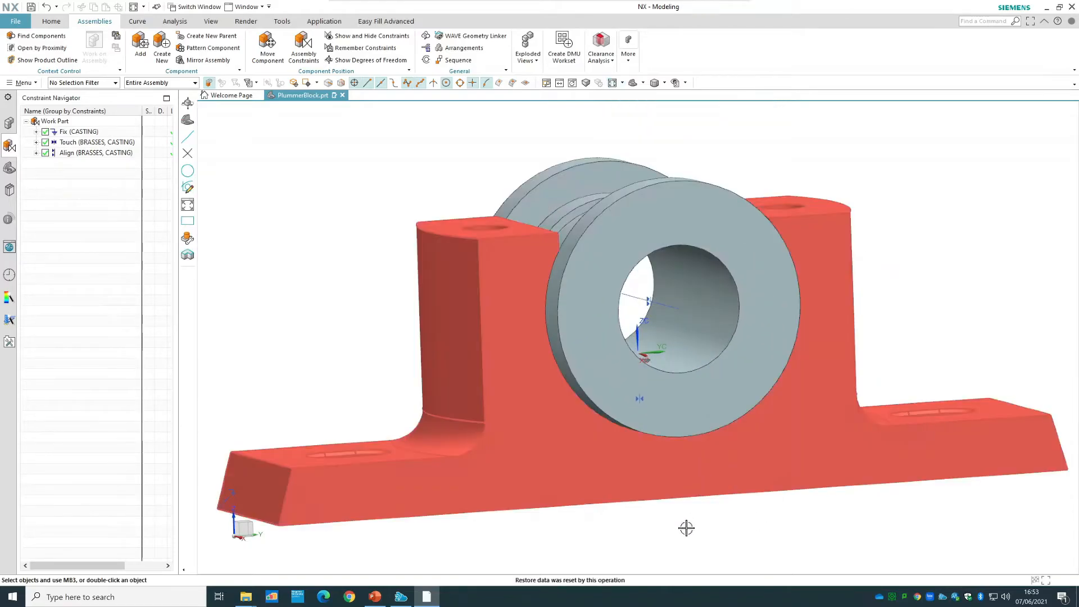
right_click(656, 473)
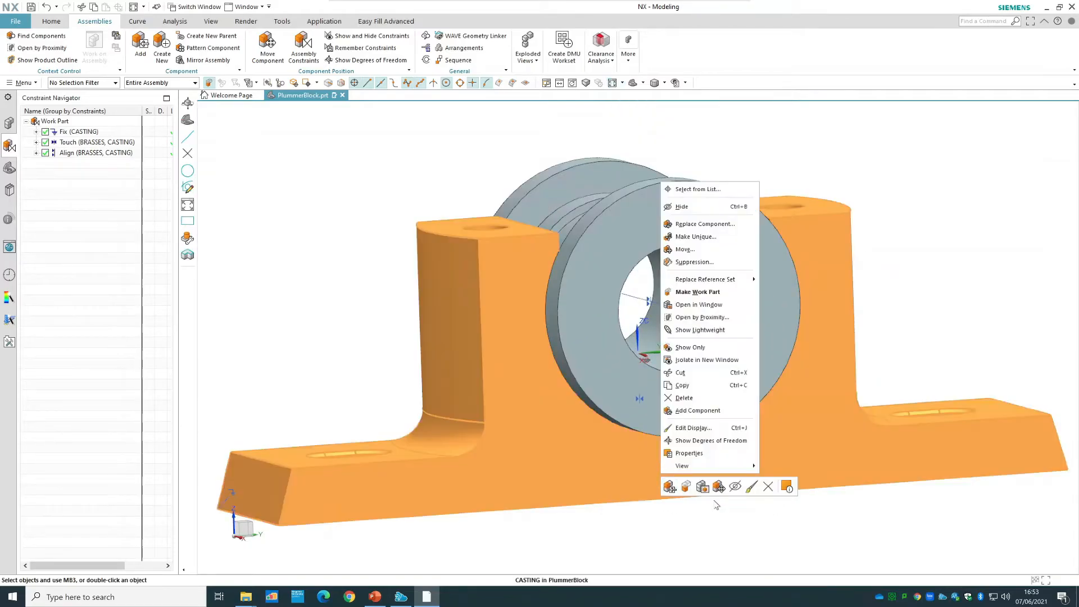
click(705, 428)
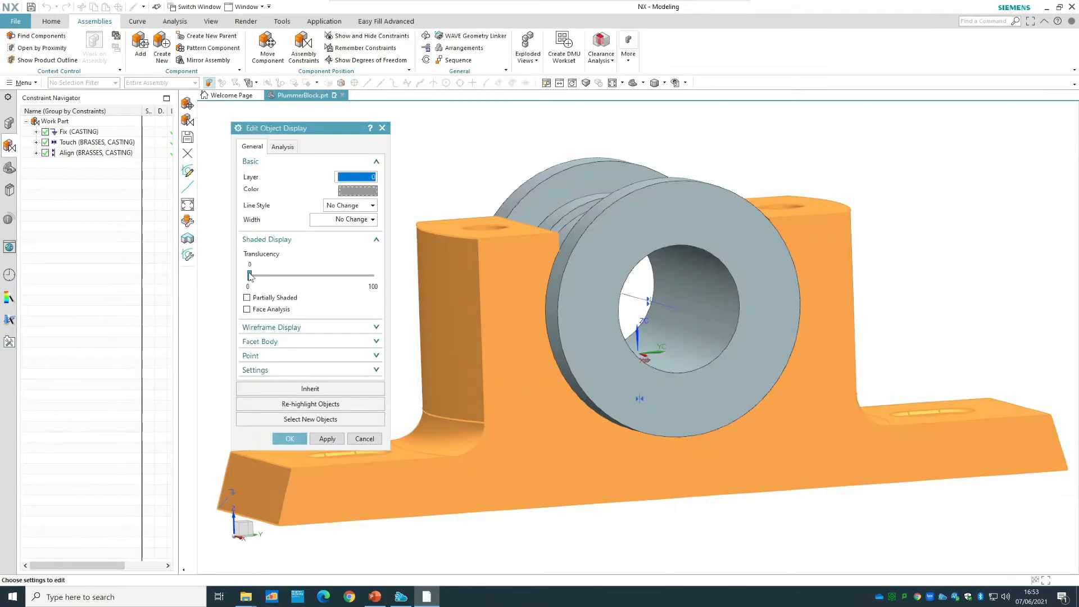
drag(251, 279, 385, 287)
middle_drag(690, 526, 687, 508)
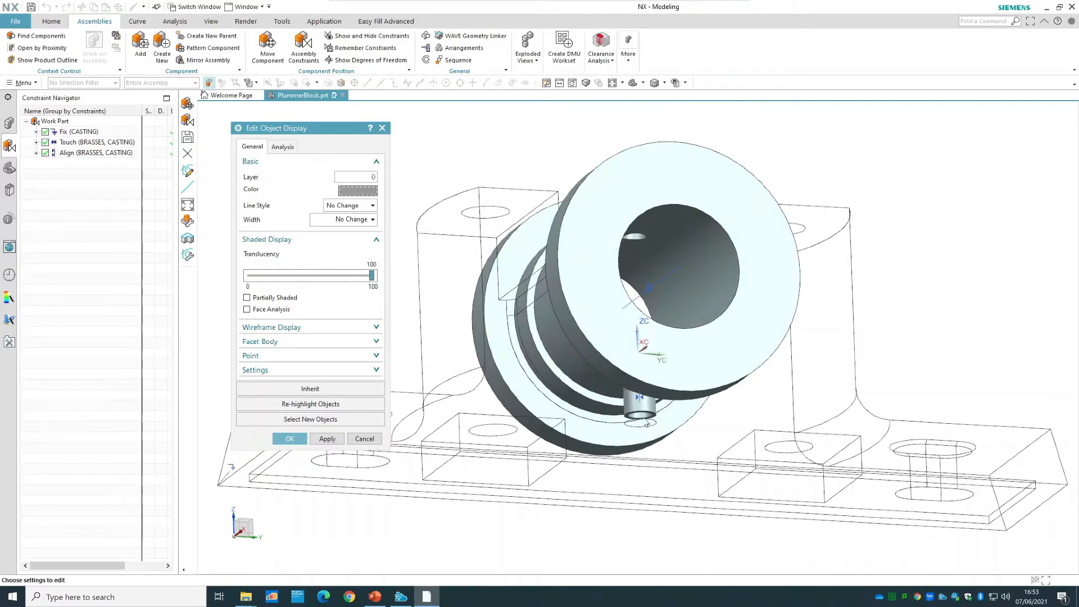
middle_drag(688, 534, 686, 559)
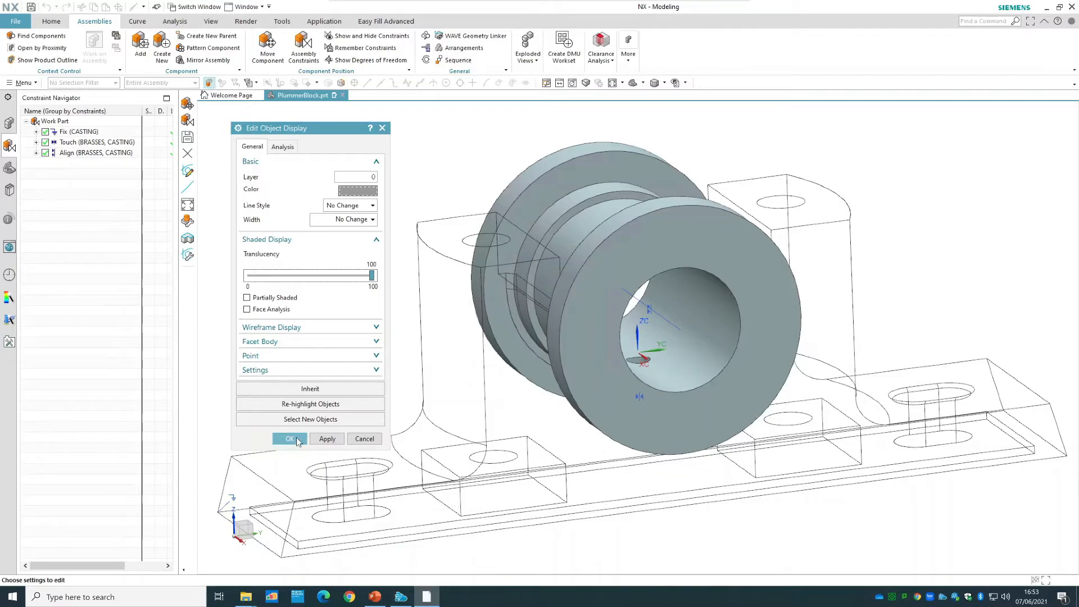
click(290, 439)
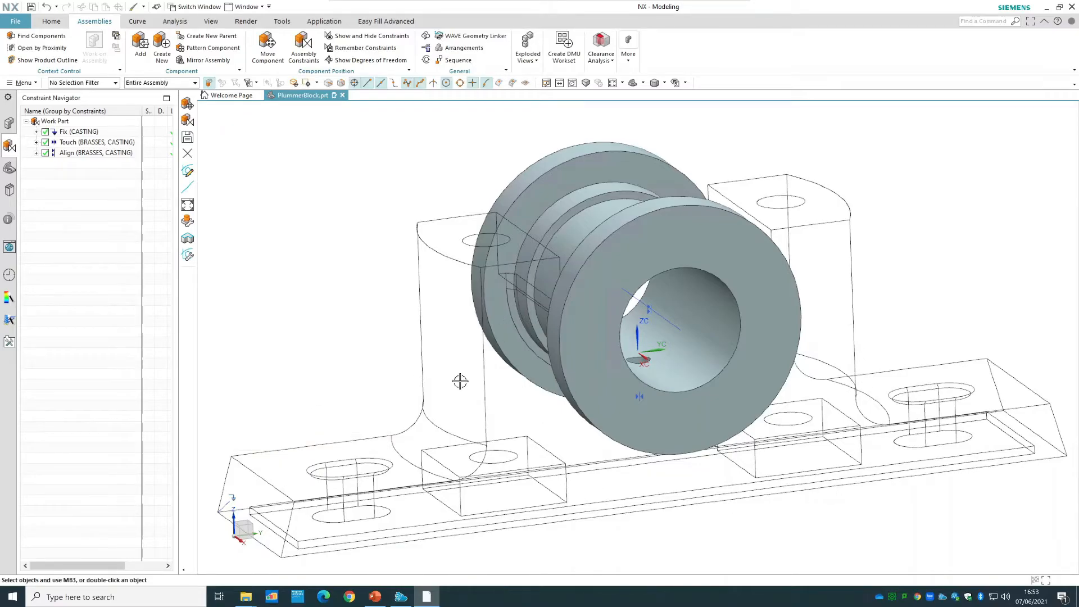
Set the casting's display translucency back to 0.
right_click(459, 380)
click(522, 342)
drag(363, 280, 225, 275)
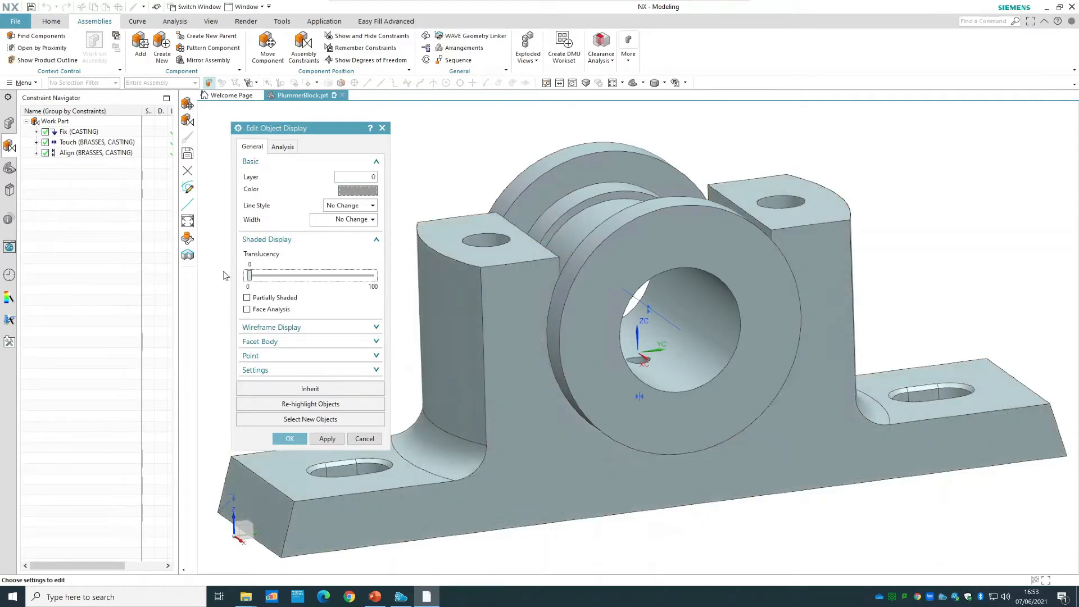
click(291, 440)
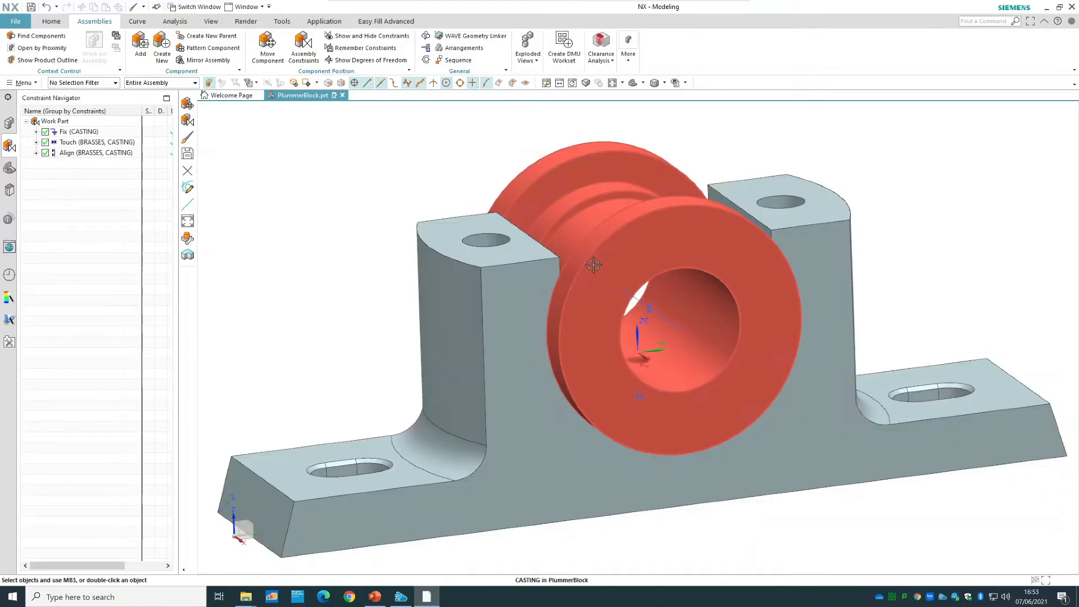
Check the remaining degrees of freedom of the brasses in the assembly.
click(614, 249)
right_click(614, 249)
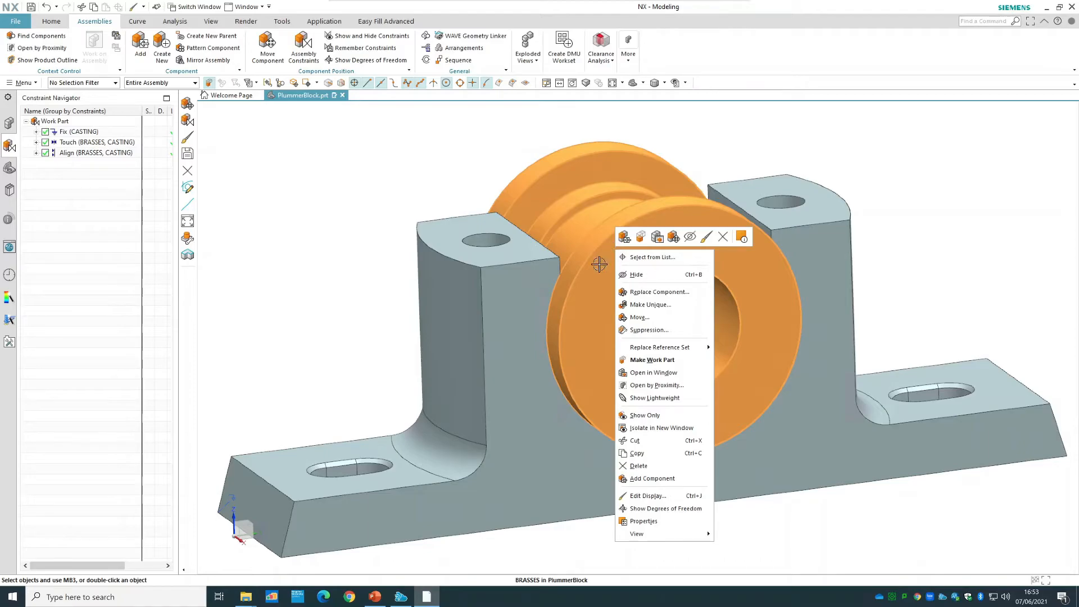
click(680, 506)
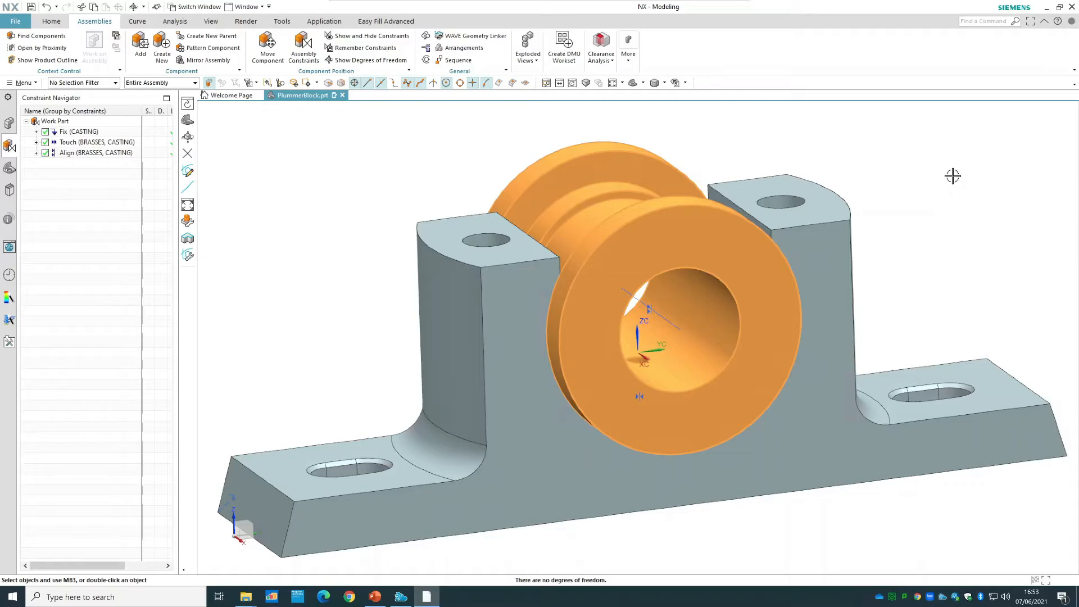
click(612, 83)
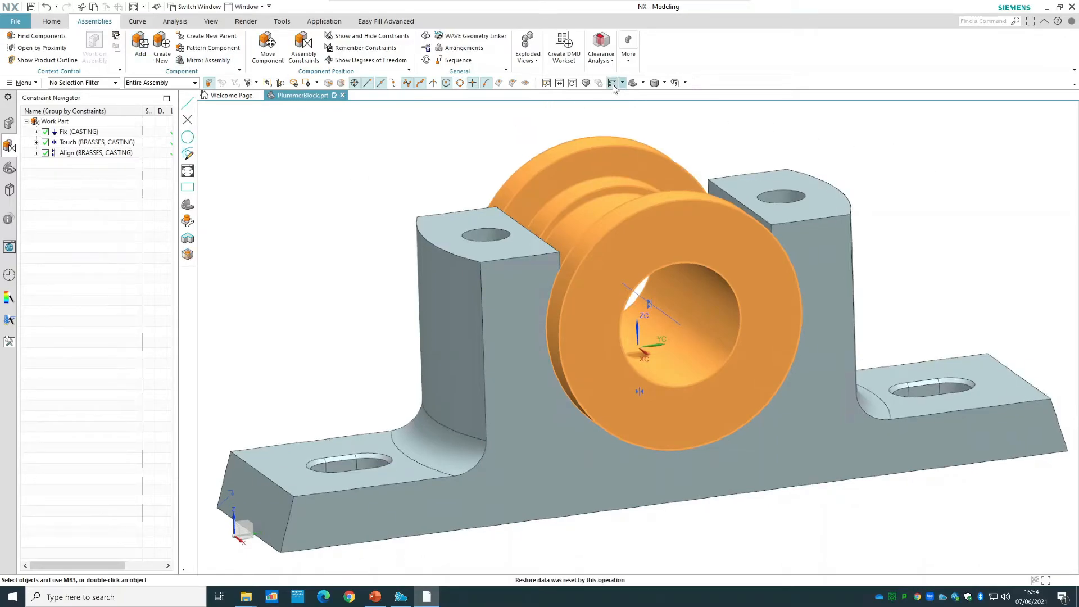
click(135, 45)
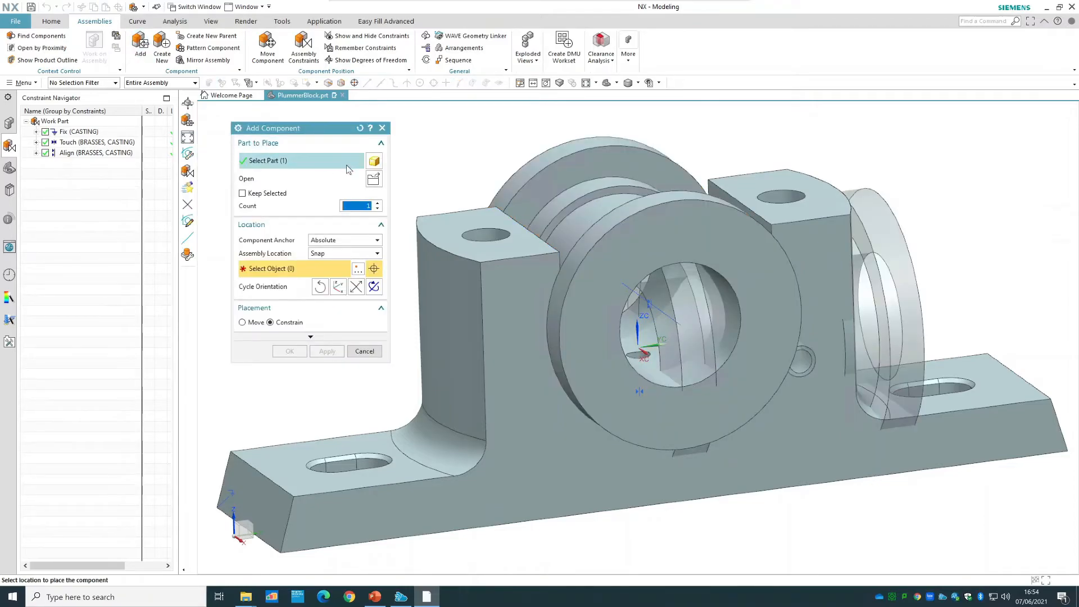
click(276, 163)
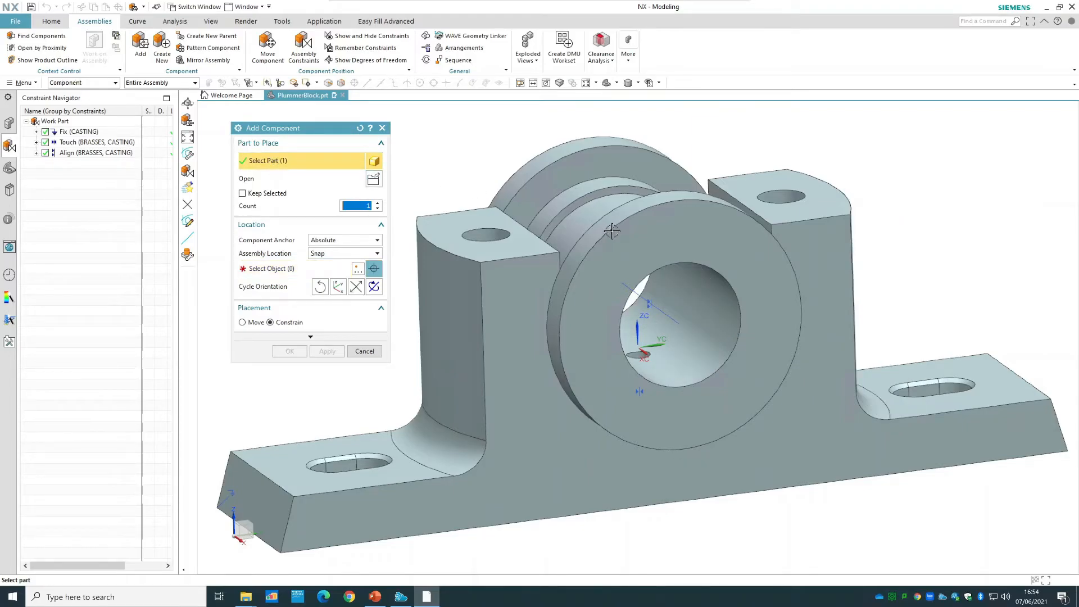
click(9, 125)
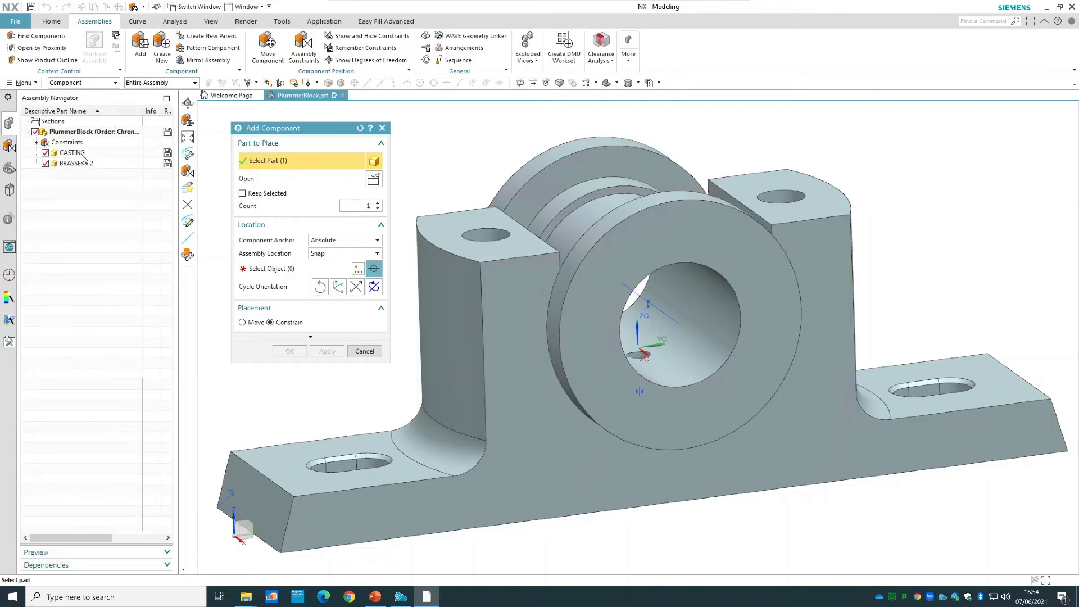
click(89, 164)
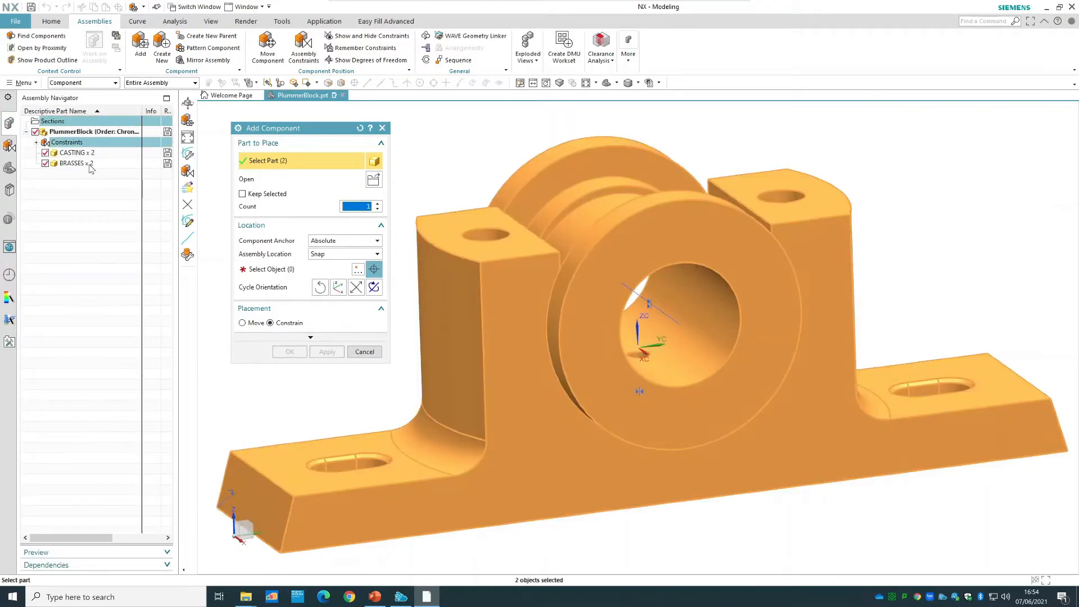
click(364, 352)
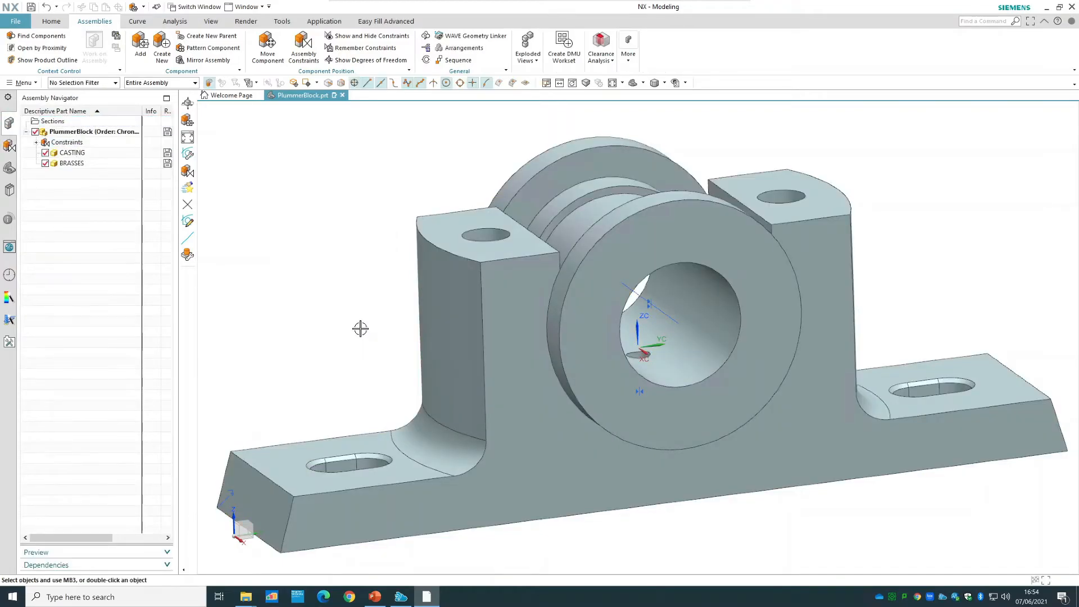
Add a third component to the assembly by loading the CAP part from the Tutorial 2 folder.
click(146, 48)
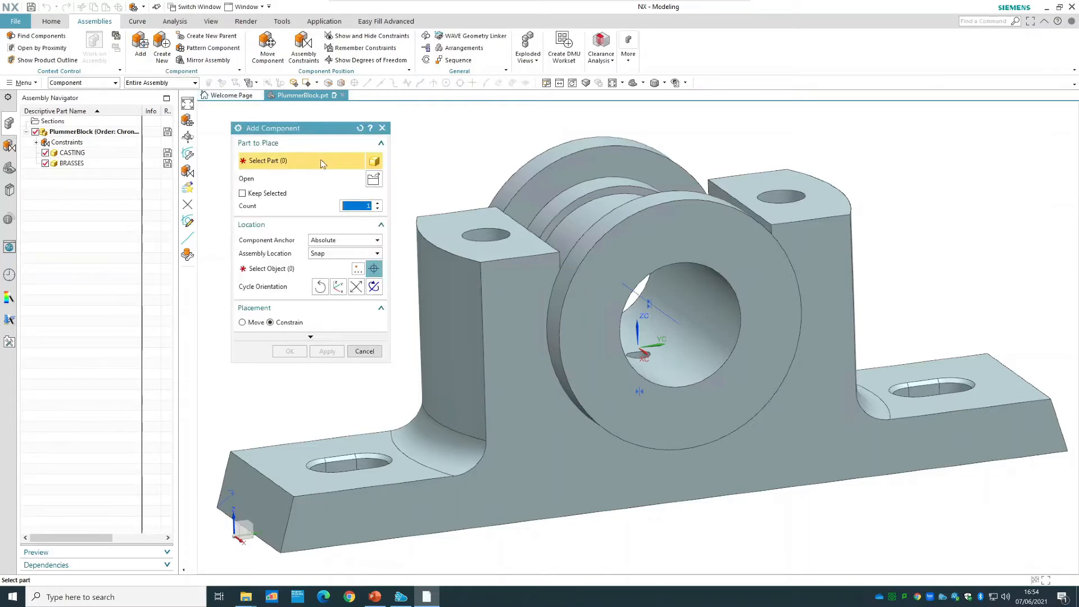
click(373, 178)
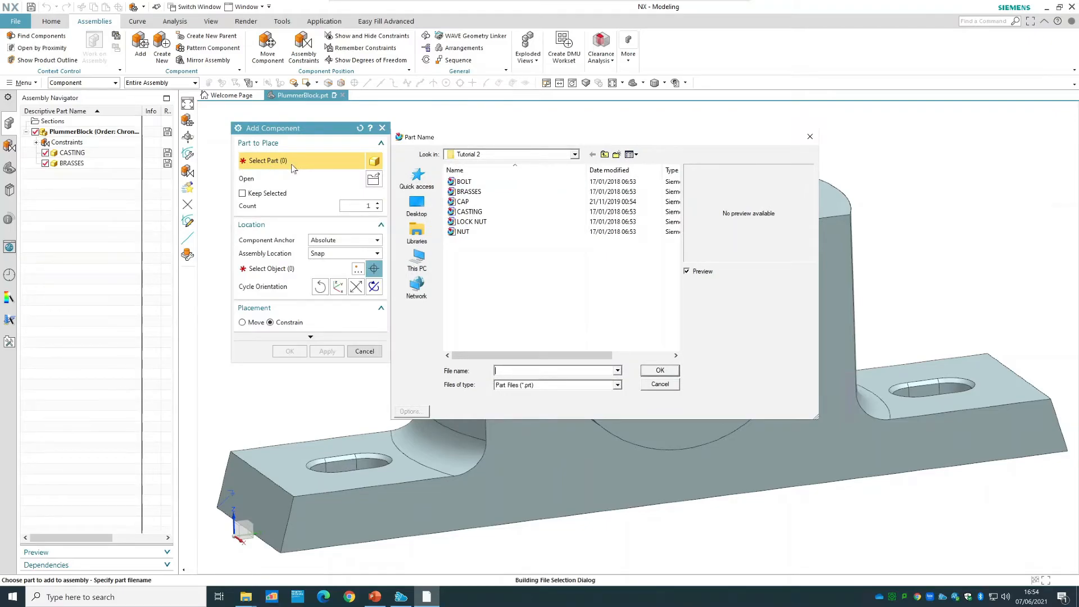
click(496, 202)
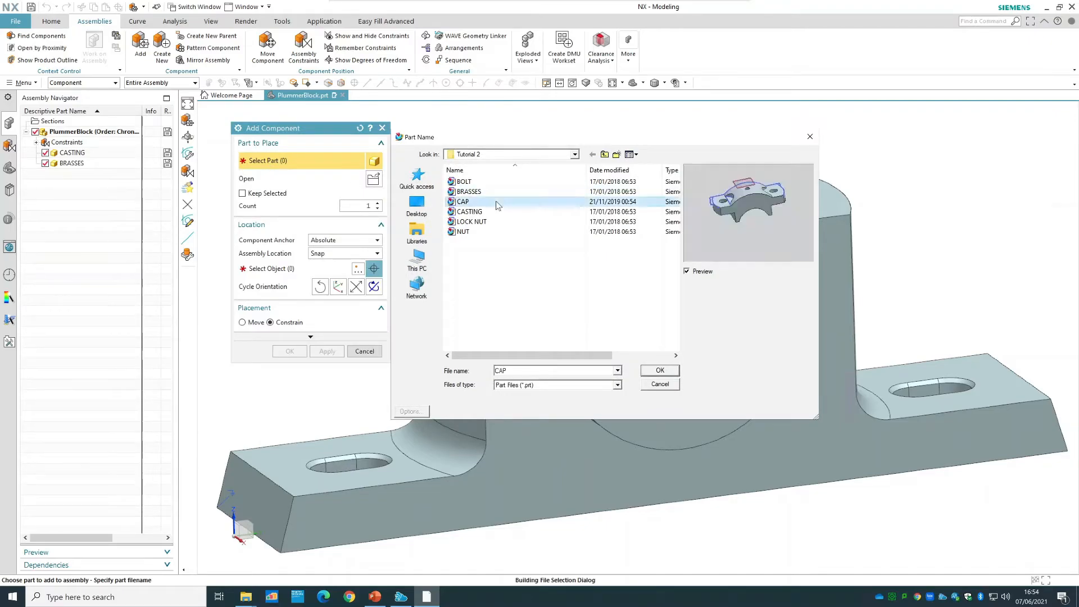
click(651, 371)
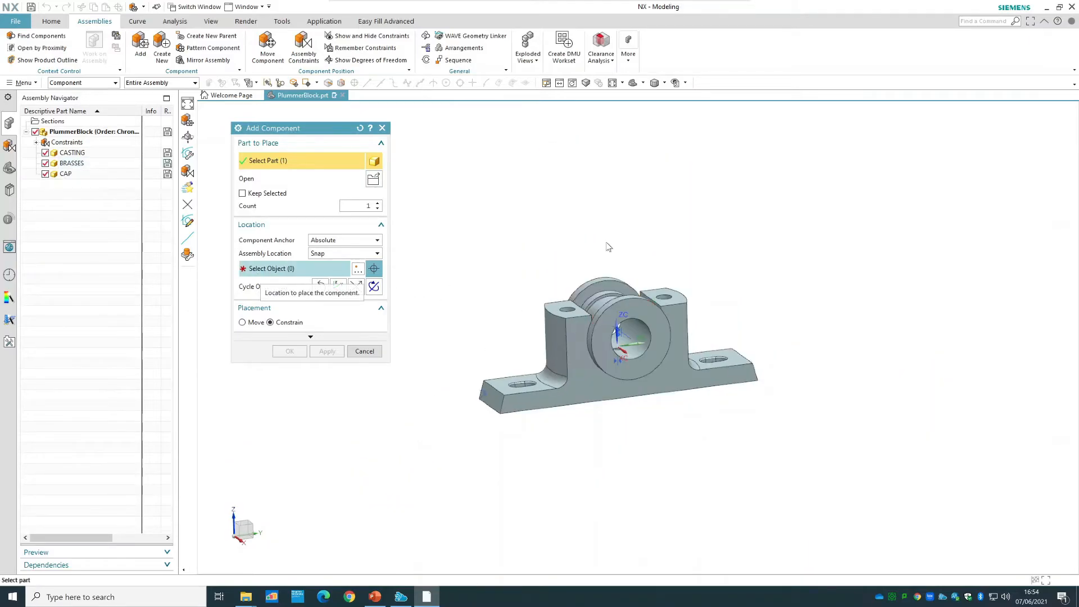
Place the cap in free space above the brasses, rotate it about the vertical axis to line up with the casting, and accept it unconstrained.
click(266, 269)
click(616, 229)
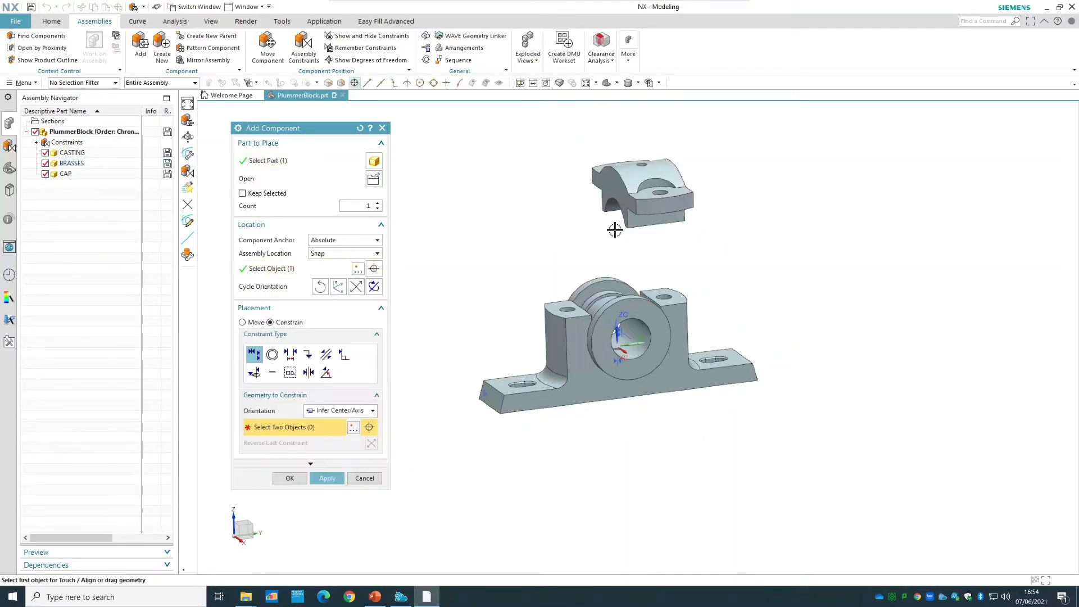
click(243, 322)
drag(681, 194, 665, 90)
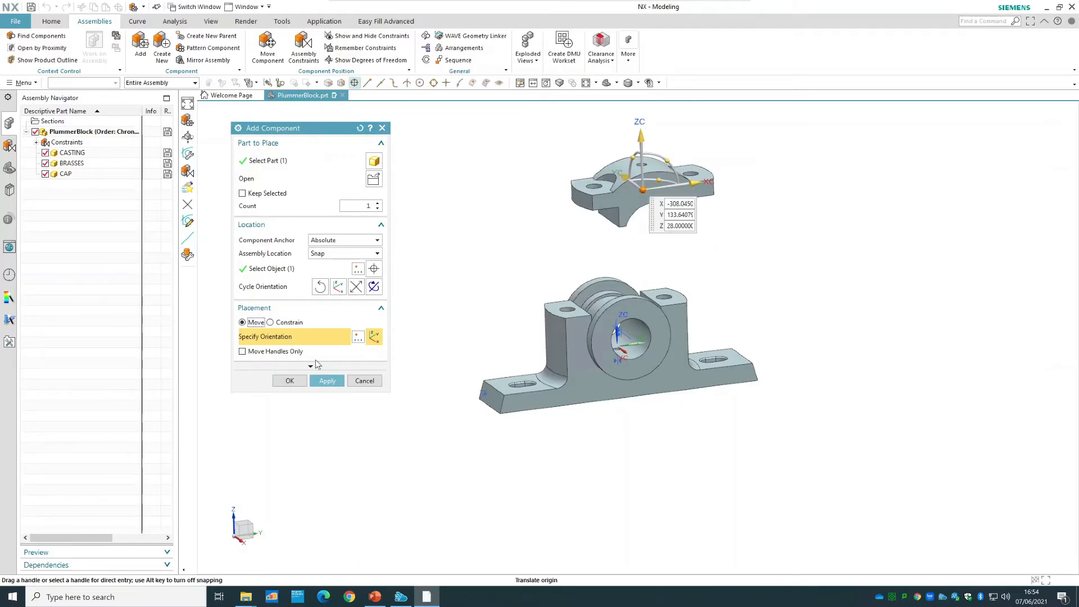
click(289, 380)
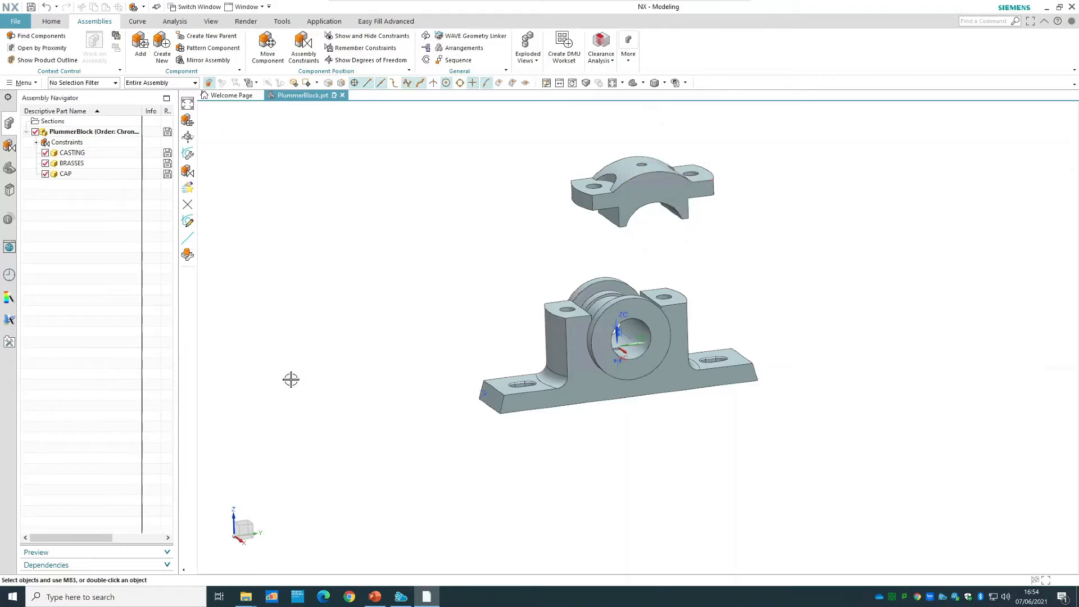
Check the degrees of freedom of the unconstrained cap, and clear the freedom arrows from the display.
right_click(651, 196)
click(701, 455)
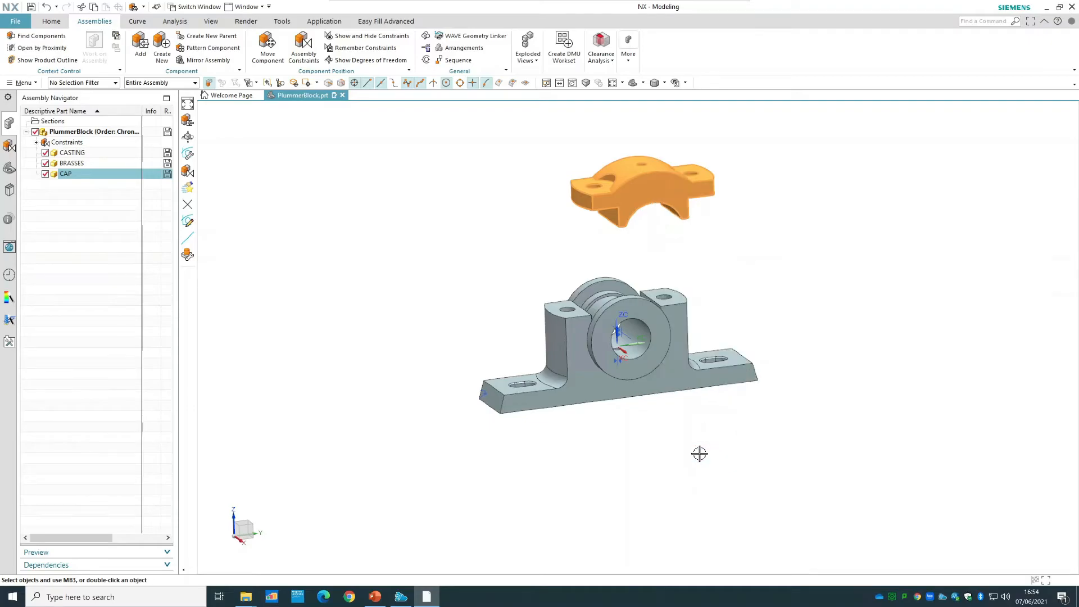
right_click(818, 233)
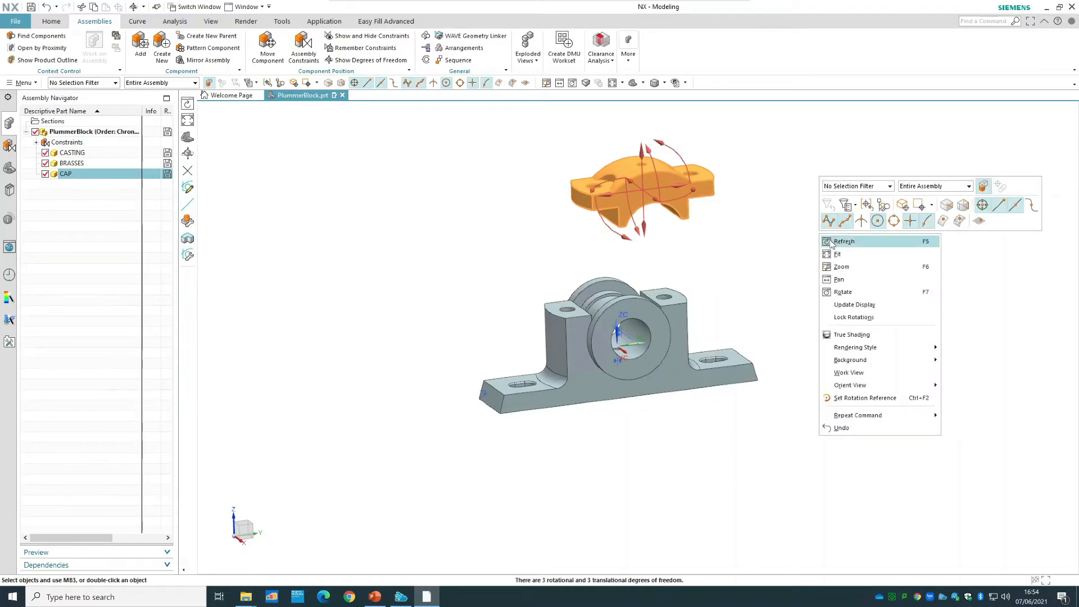
click(835, 241)
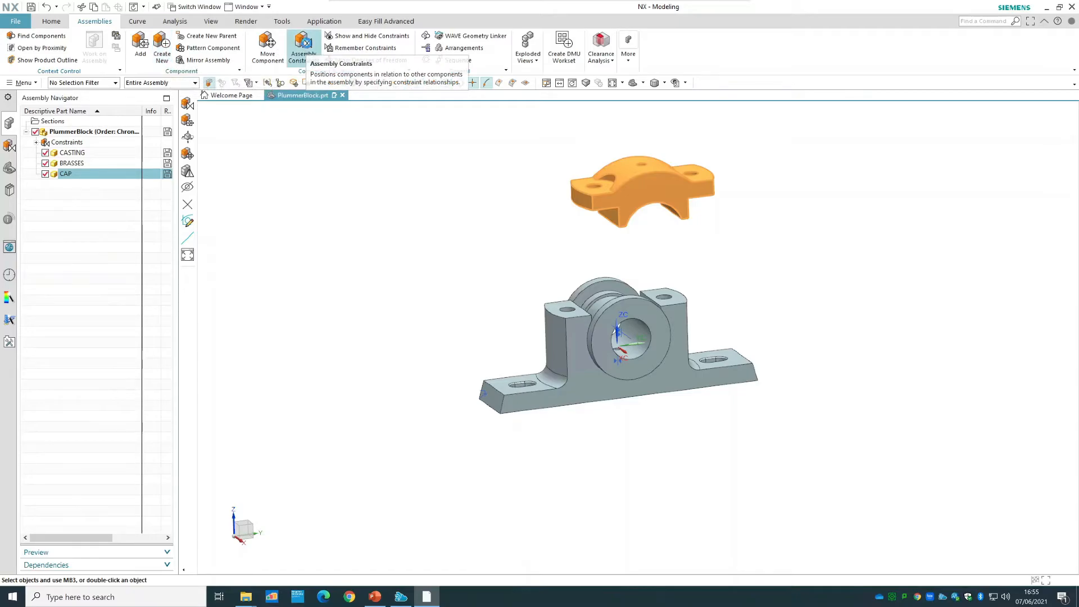
Add a Concentric constraint between the casting's front-left bolt hole top edge and the matching hole edge on the cap's underside.
click(304, 48)
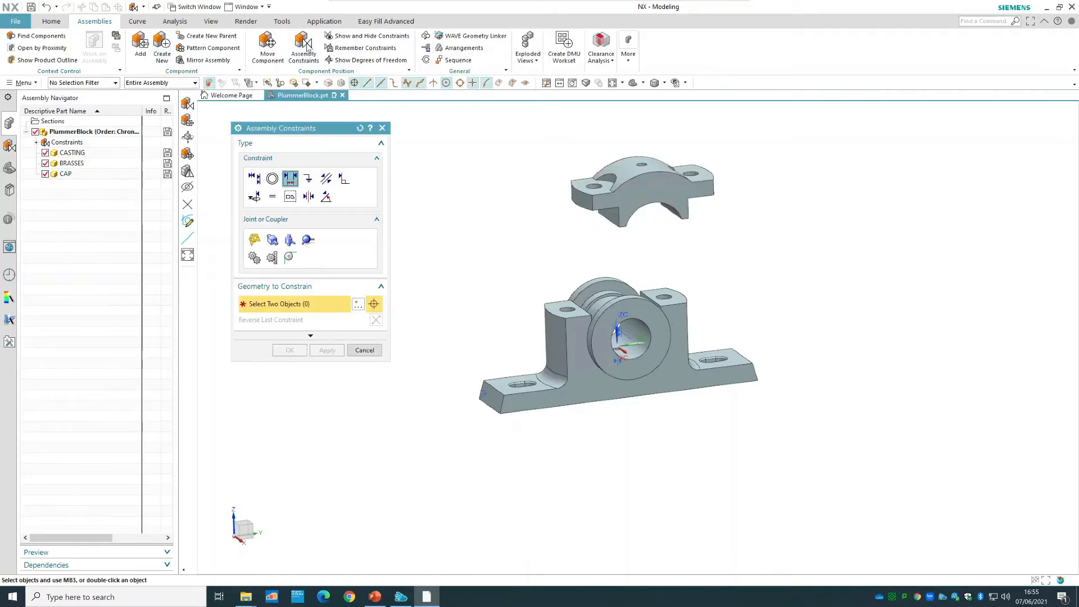
click(272, 179)
scroll(573, 271, up, 7)
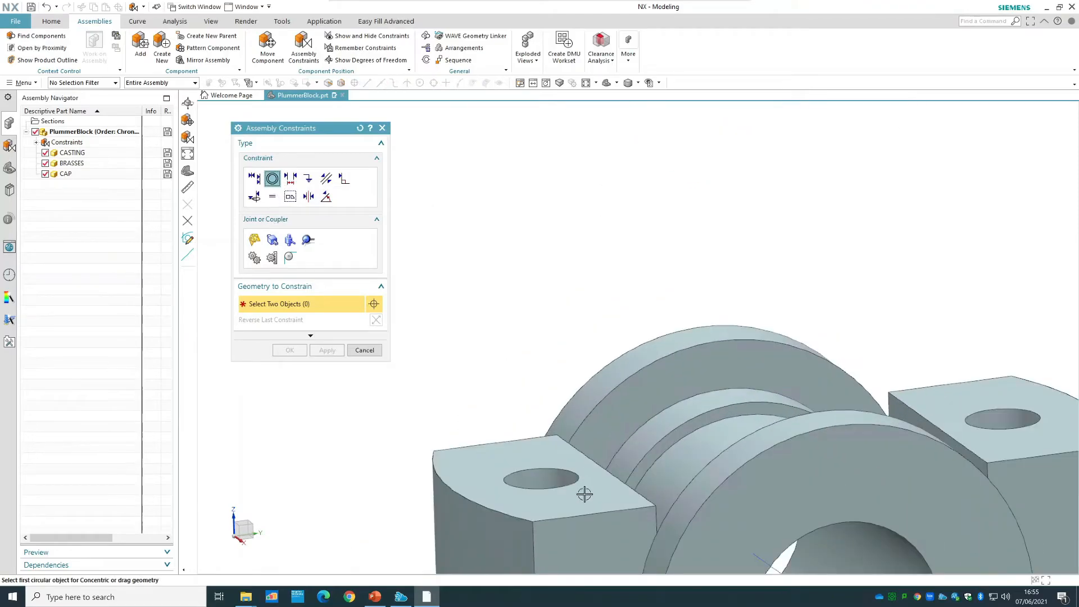
click(578, 481)
scroll(633, 292, down, 4)
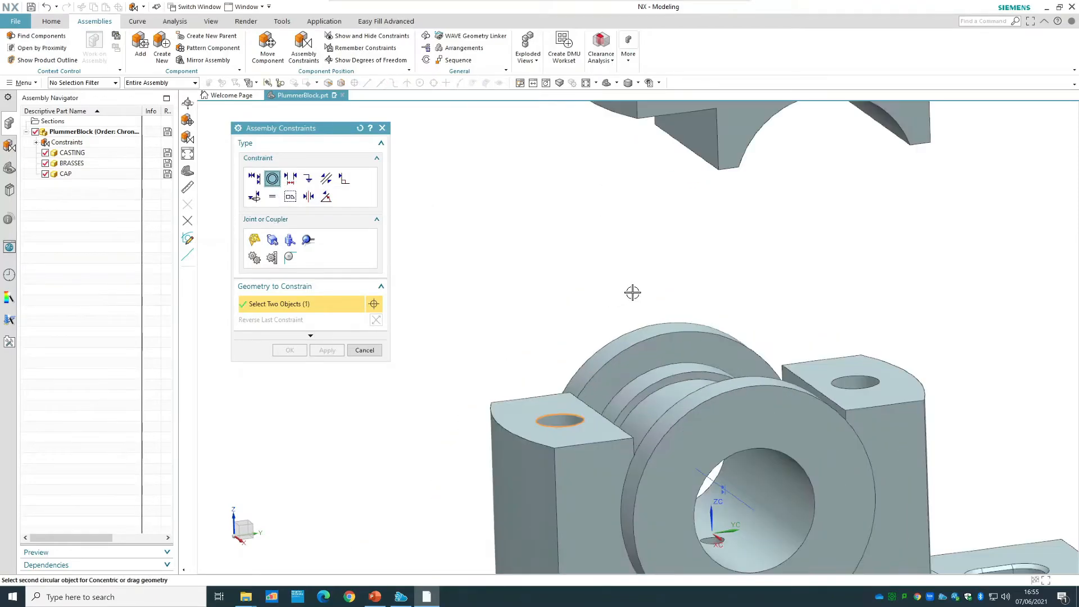
middle_drag(643, 263, 646, 258)
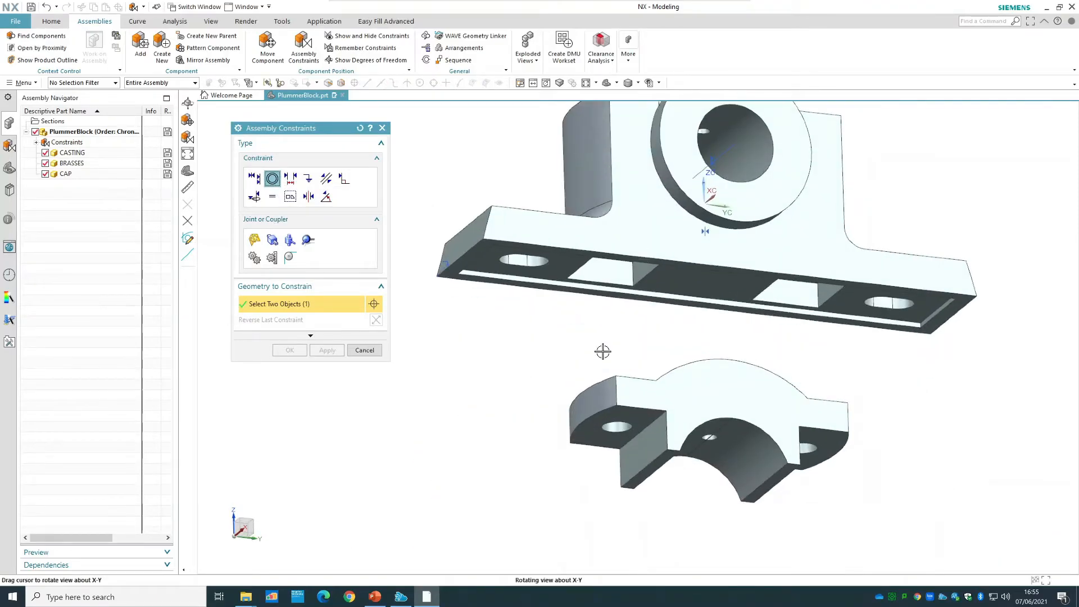
scroll(618, 427, up, 4)
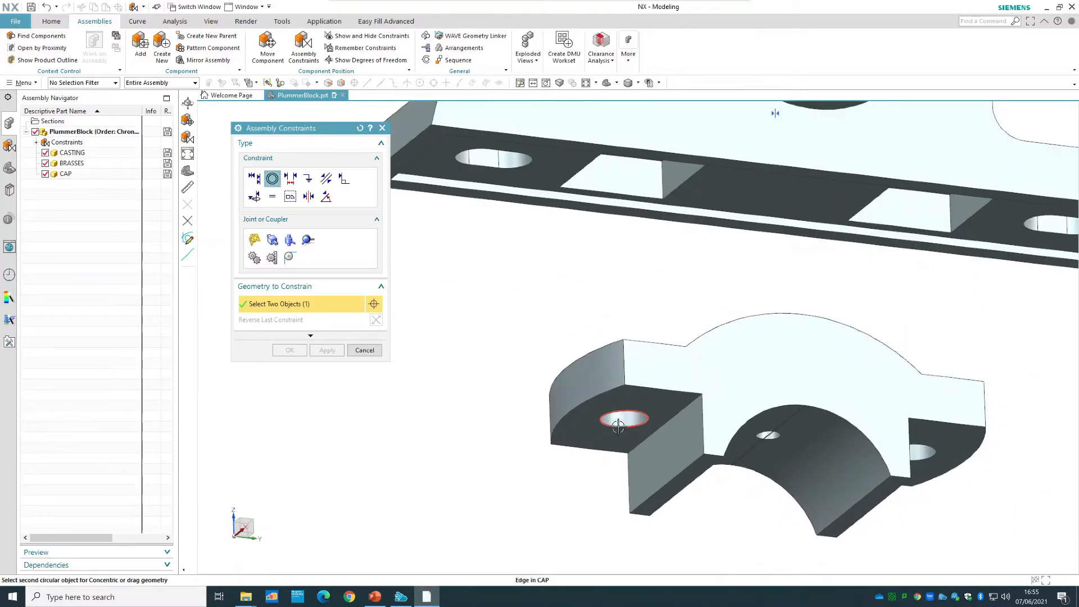
click(616, 422)
click(289, 350)
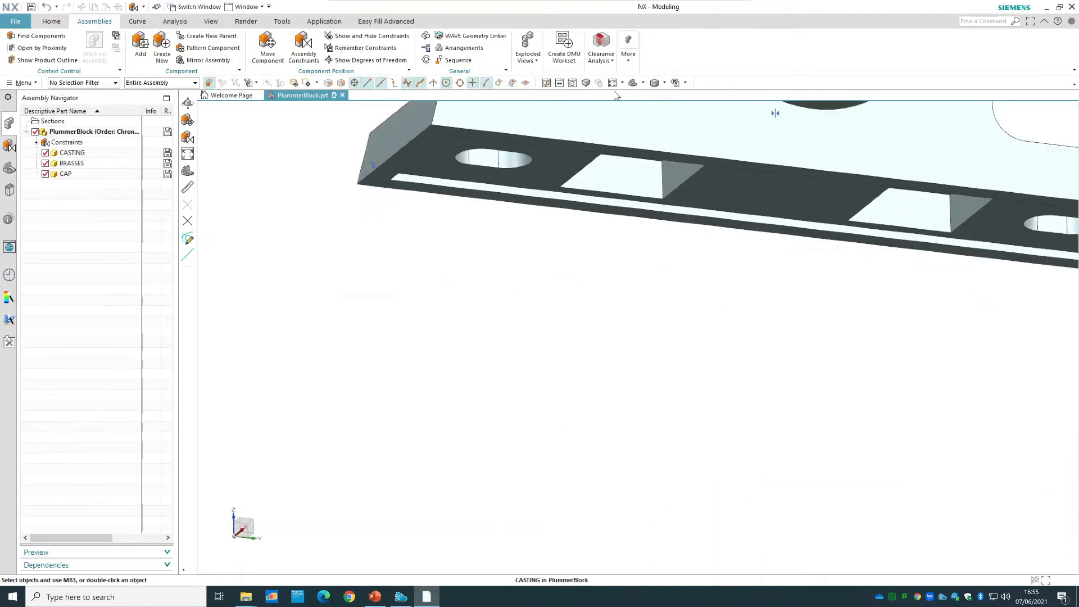
click(632, 84)
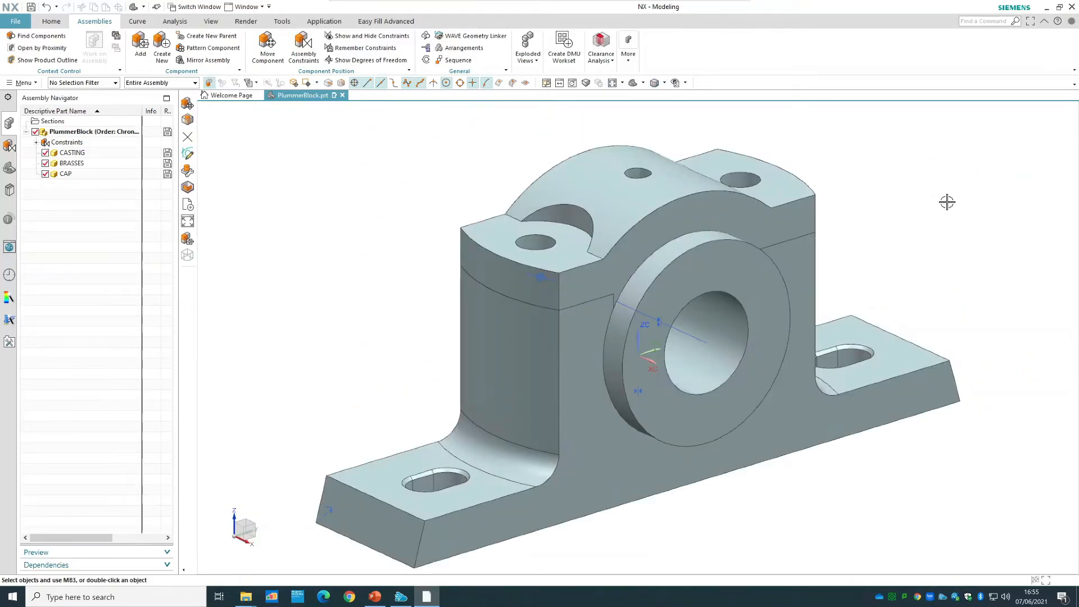
Check the cap's remaining degrees of freedom and rotate the cap about its constrained bolt hole to demonstrate them.
right_click(790, 204)
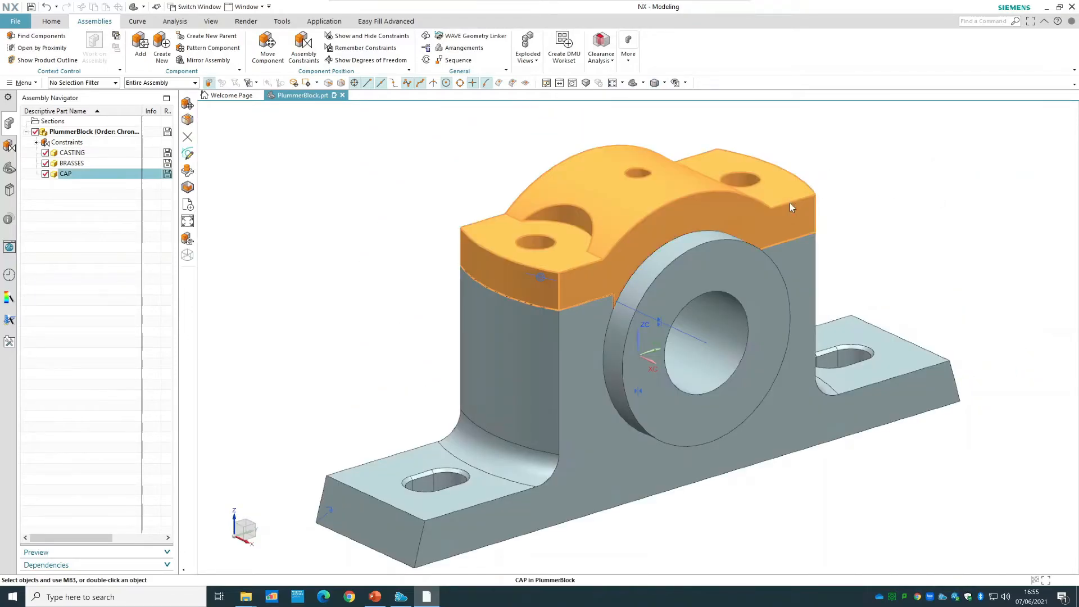
click(853, 463)
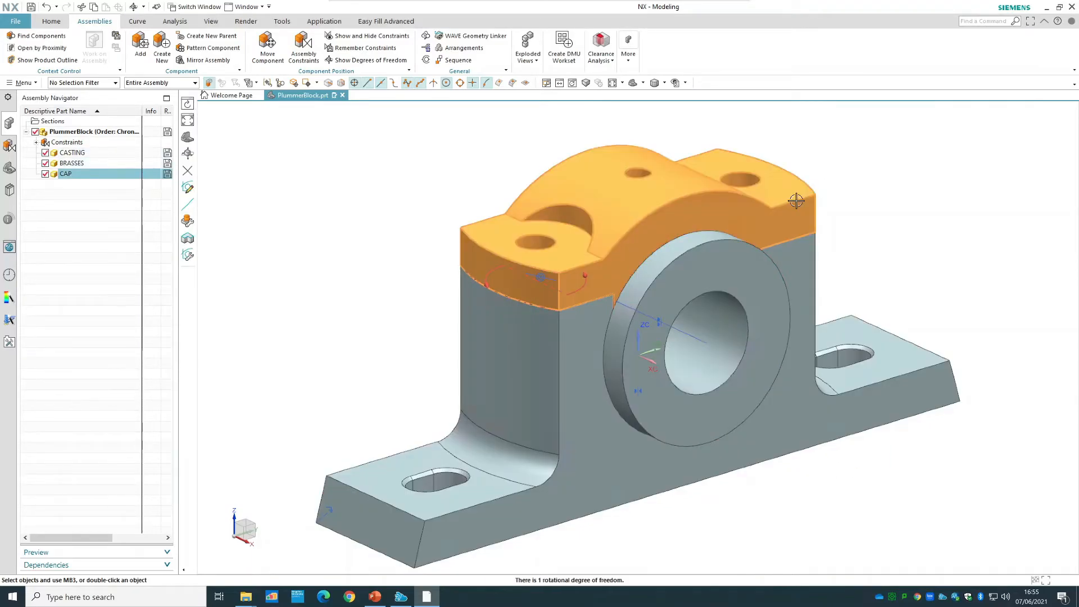
right_click(795, 200)
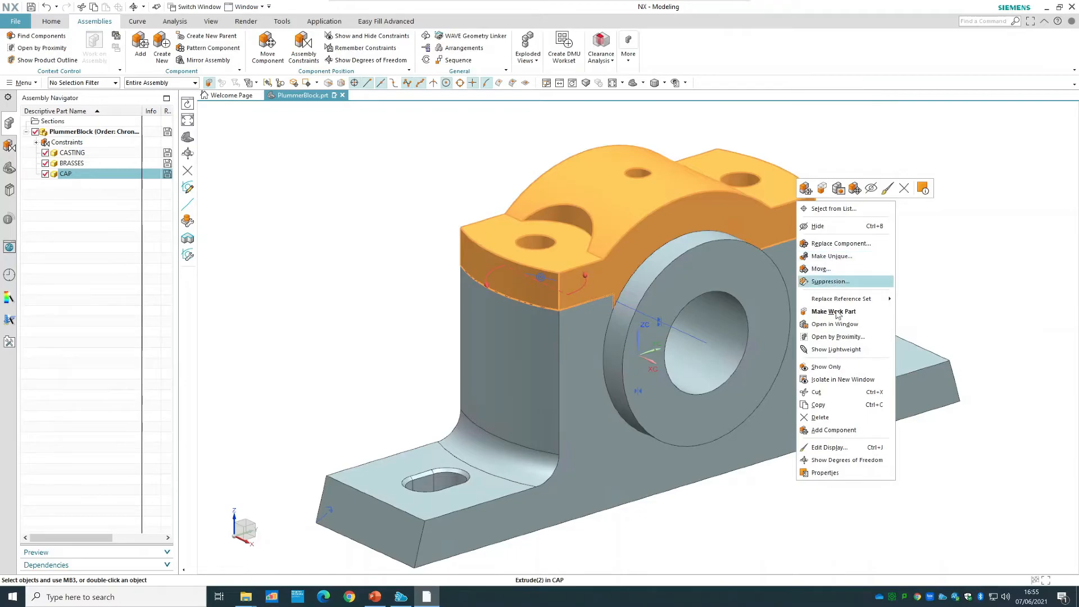
click(833, 269)
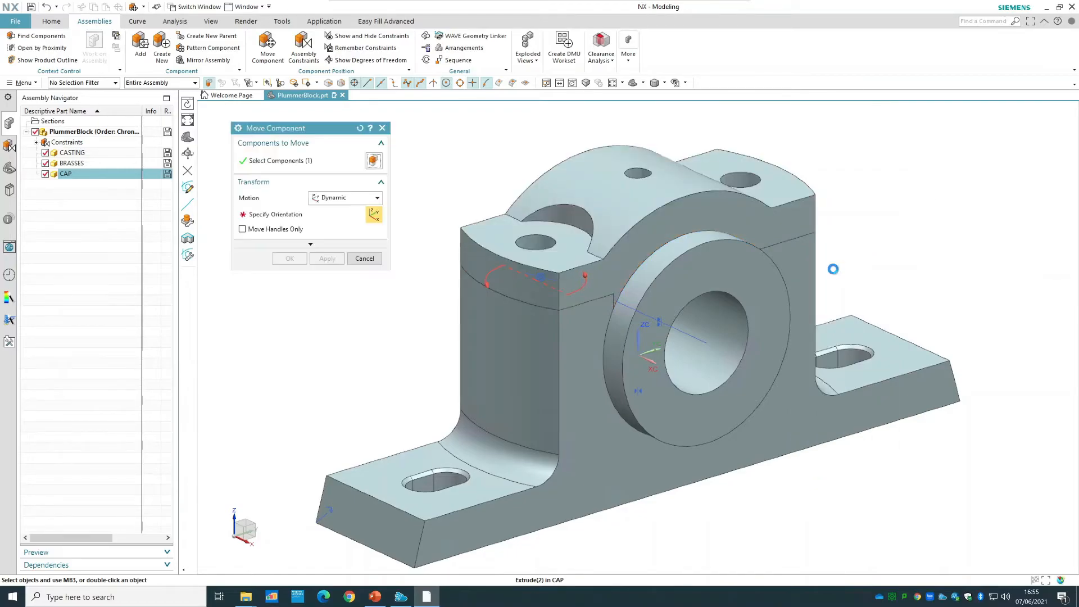
mouse_move(643, 221)
mouse_down()
mouse_move(596, 209)
mouse_move(622, 219)
mouse_move(631, 206)
mouse_up()
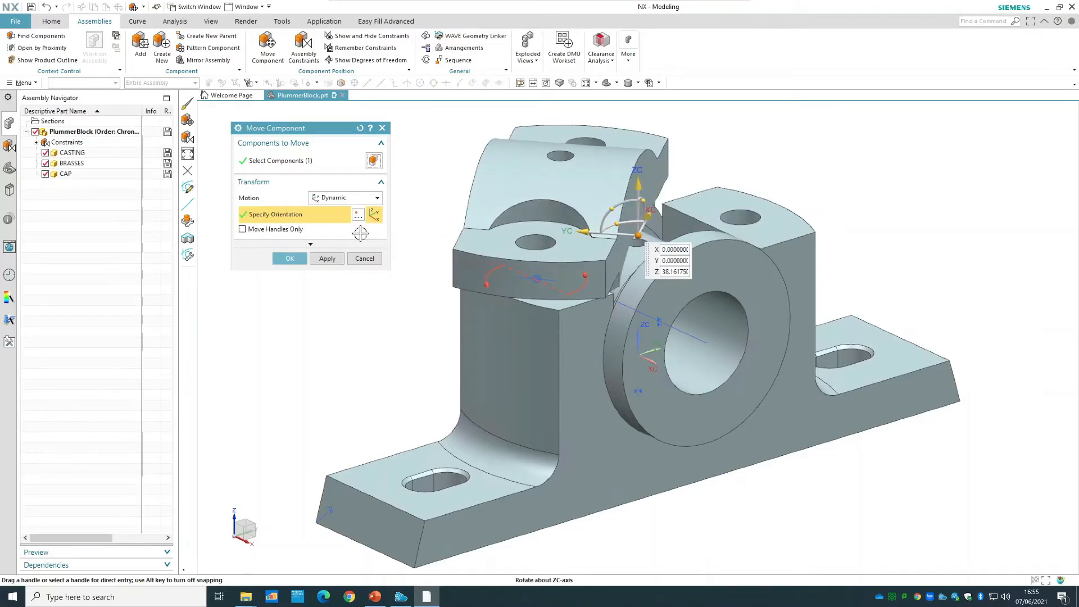
click(299, 257)
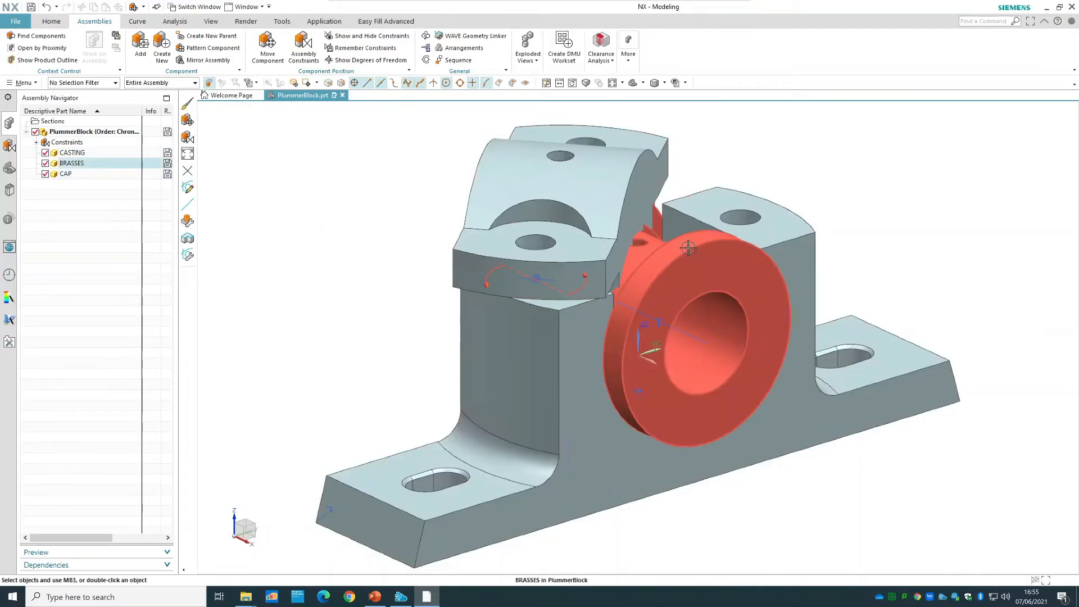
Add a second Concentric constraint between the casting's other top bolt hole and the free hole edge on the cap's underside.
click(300, 50)
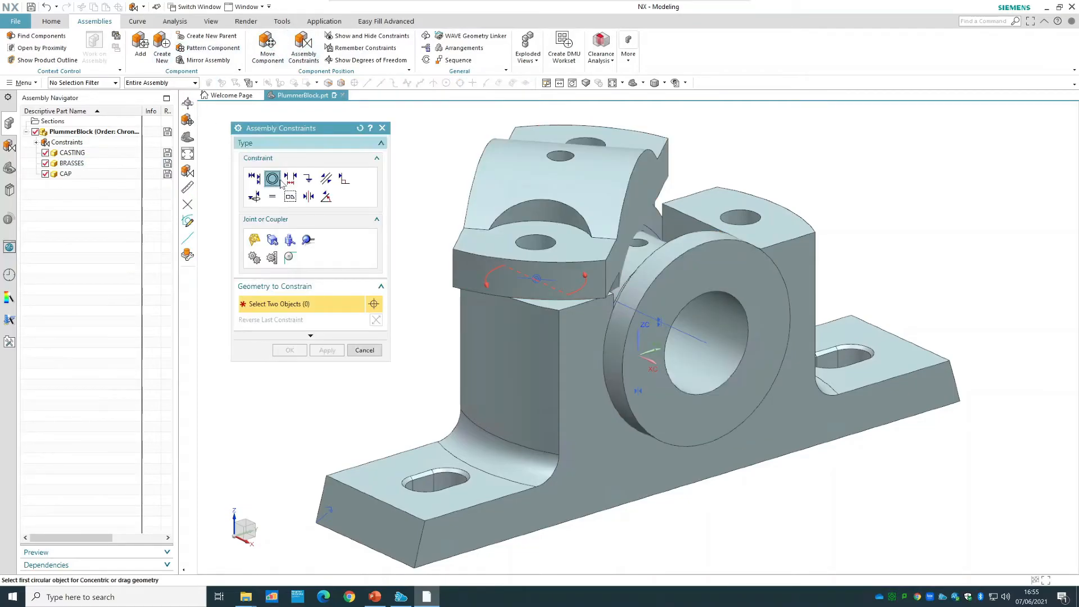
click(761, 222)
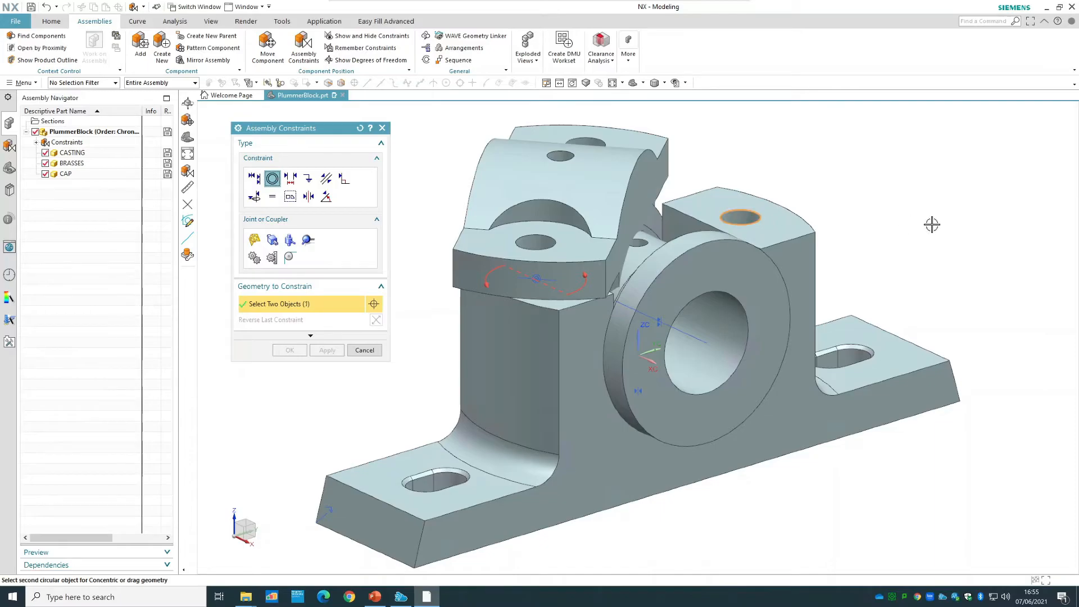
middle_drag(901, 204, 882, 116)
scroll(662, 420, up, 2)
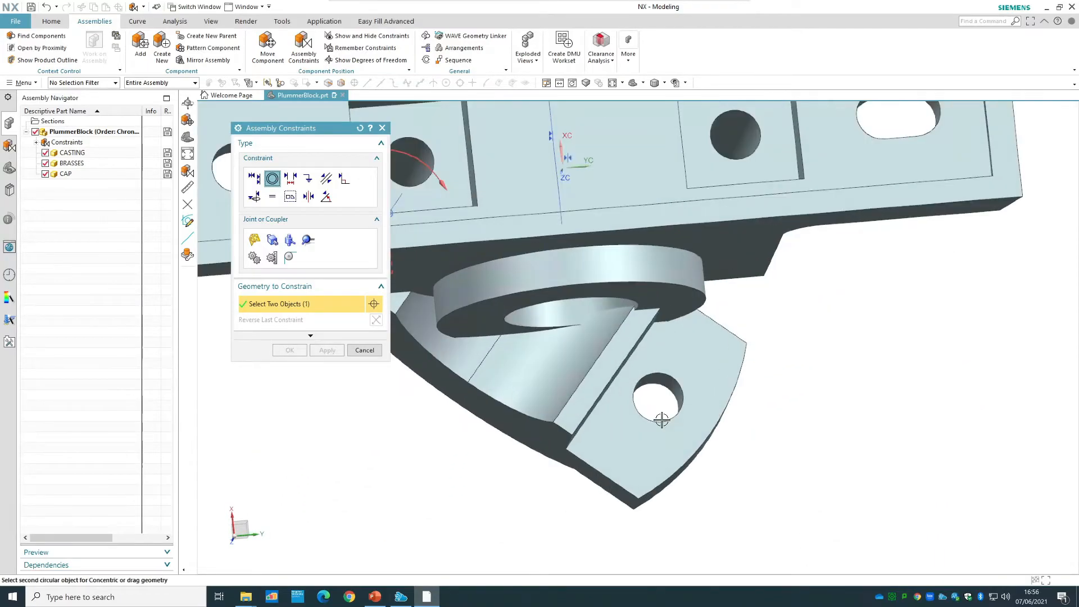
click(673, 431)
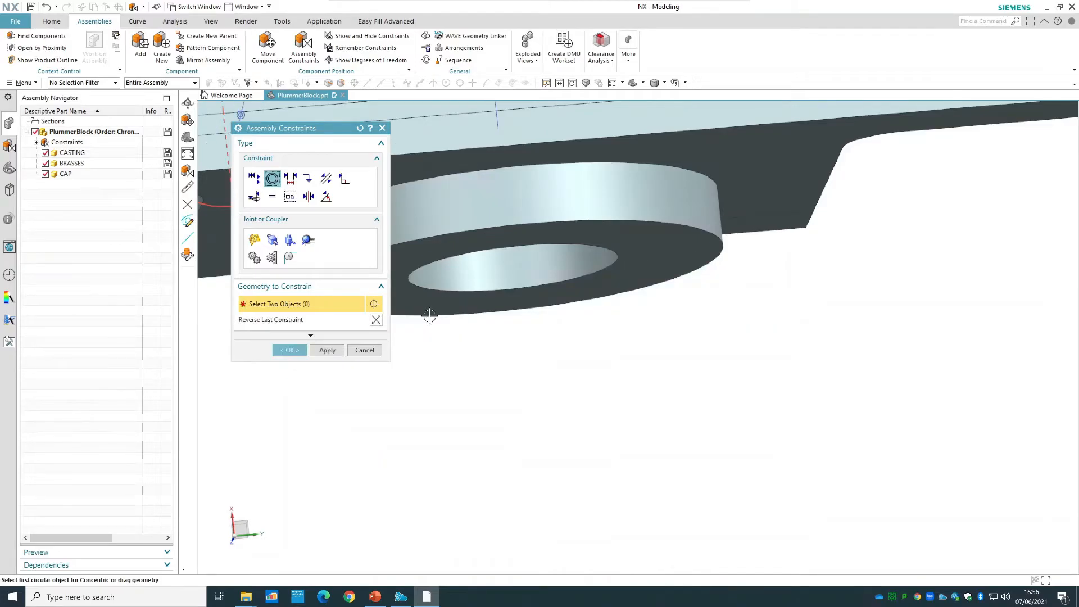
click(304, 350)
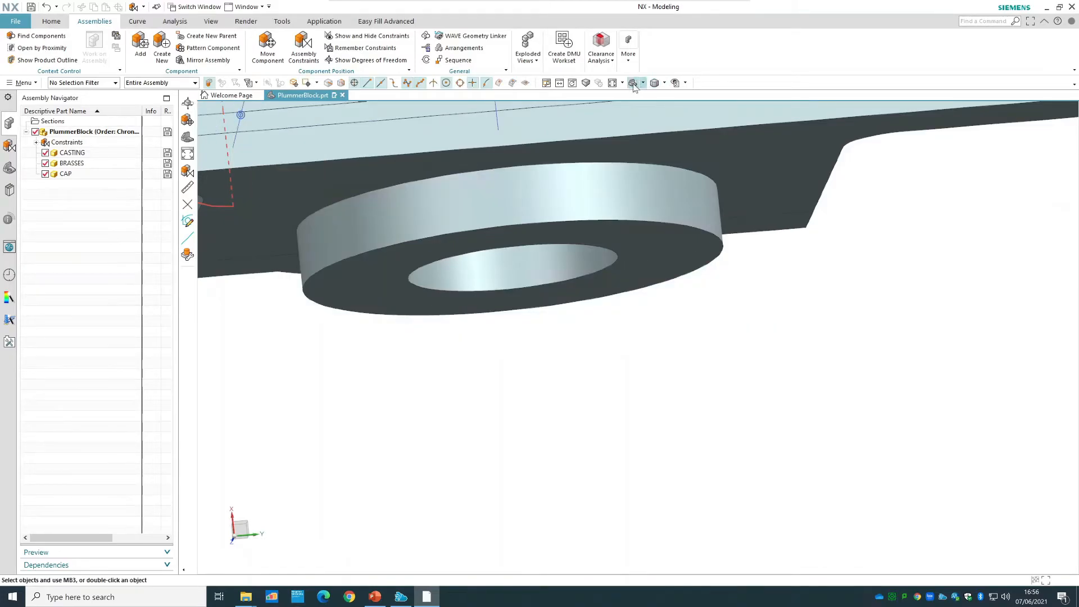
click(632, 82)
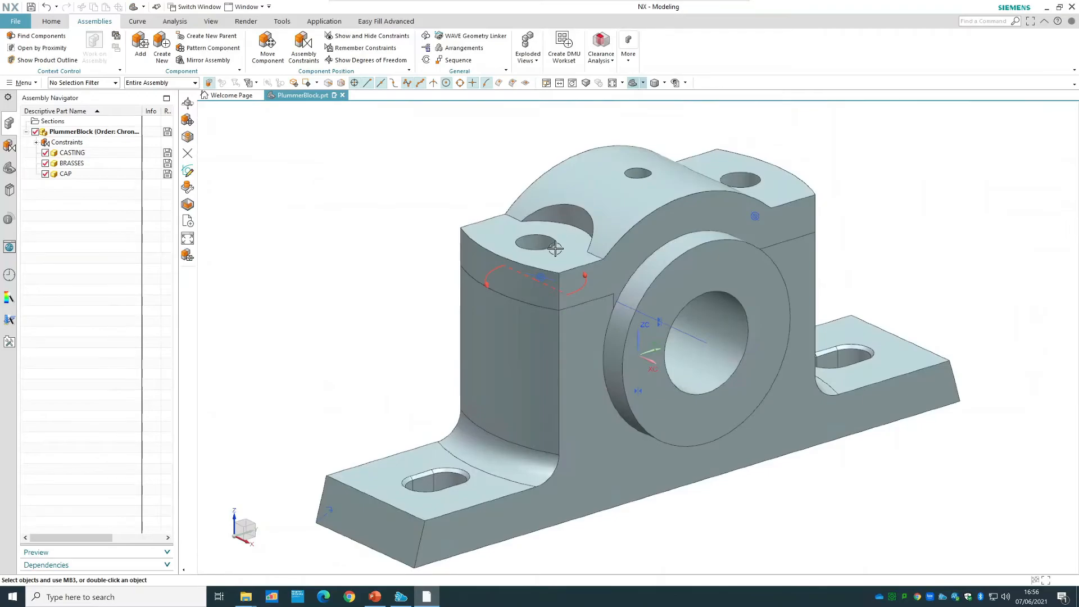
Check the remaining degrees of freedom of the cap on the casting, and clear the selection.
right_click(576, 260)
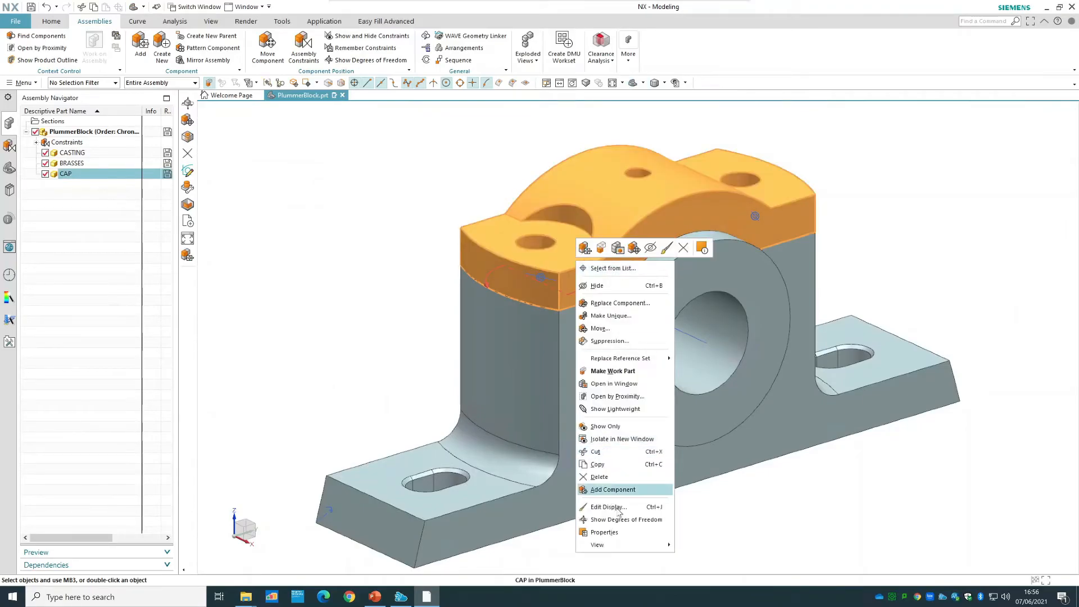
click(626, 519)
right_click(872, 198)
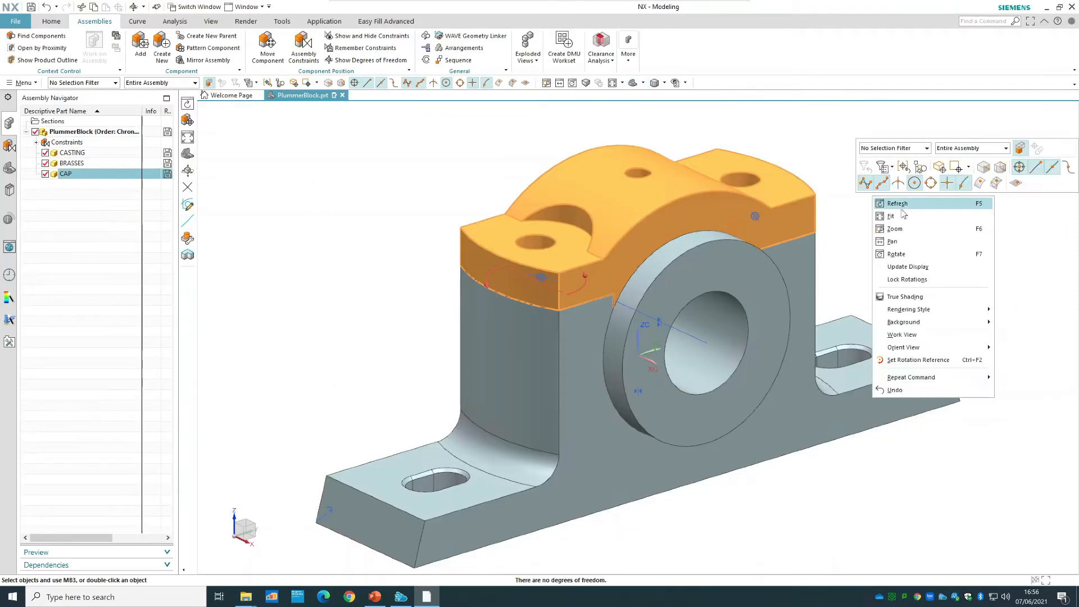
right_click(769, 223)
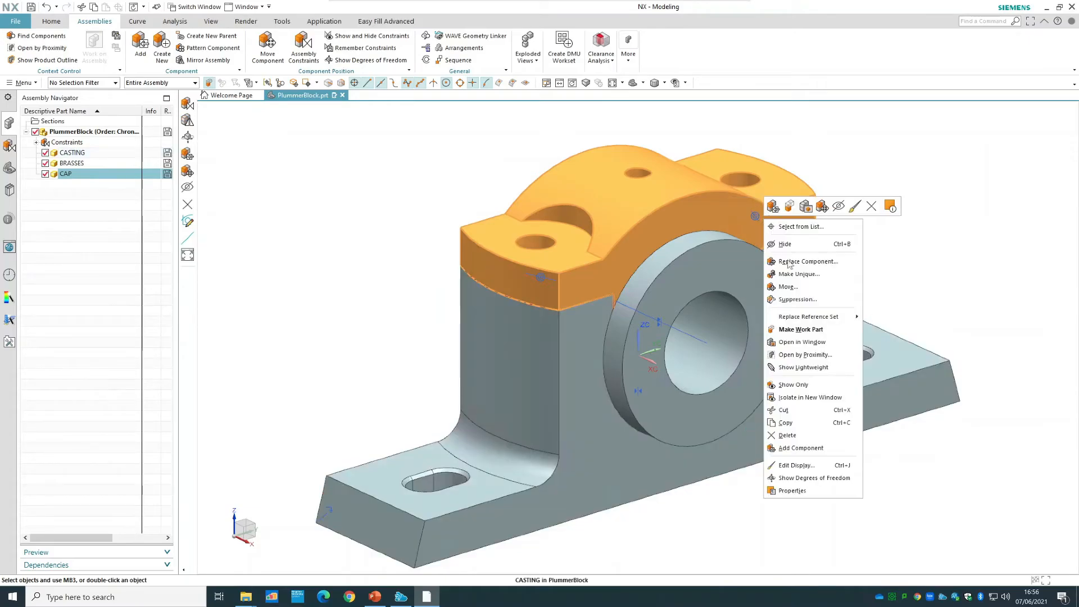
click(803, 477)
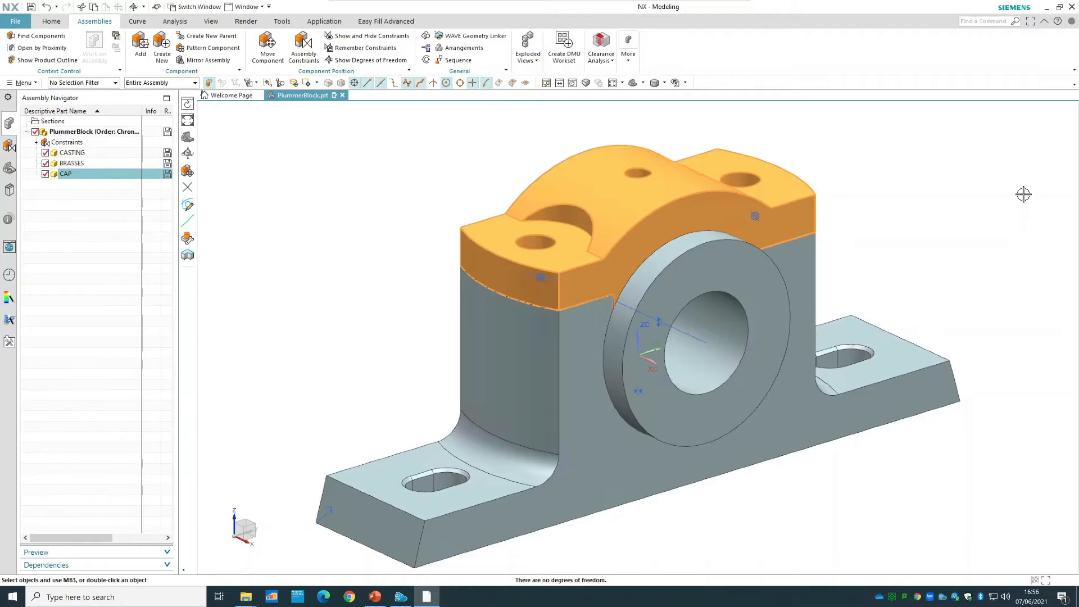
scroll(991, 187, down, 2)
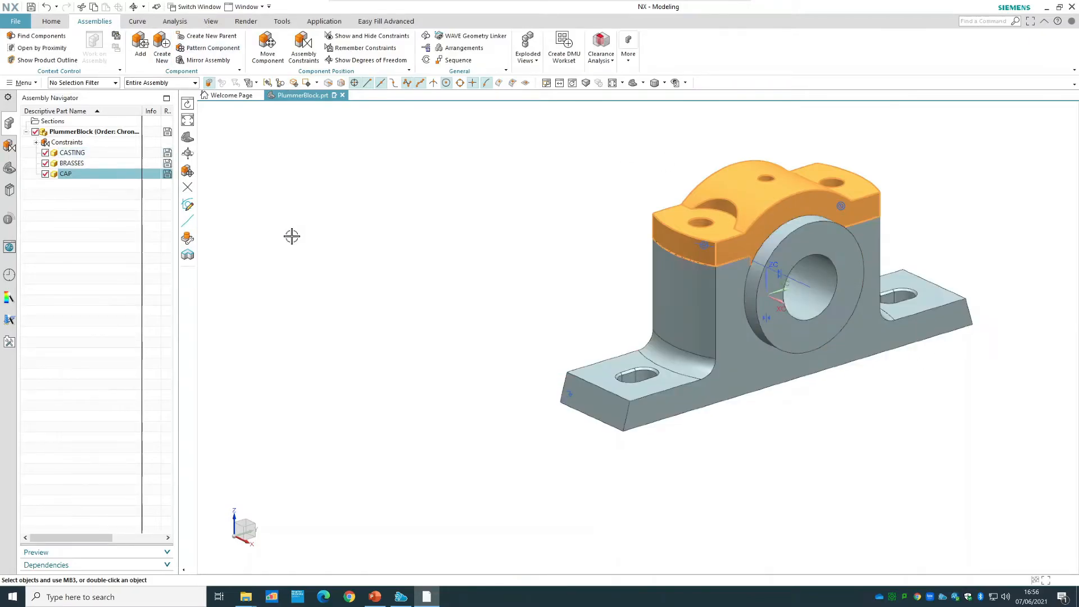
key(Escape)
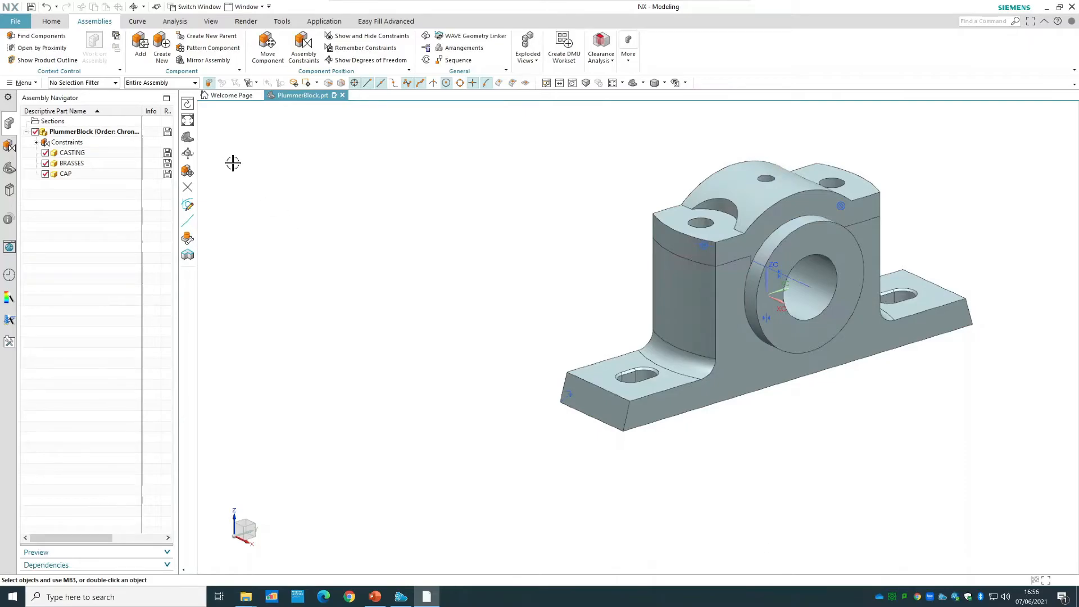
Load the BOLT part from the Tutorial 2 folder as a new component with a count of 1.
click(141, 51)
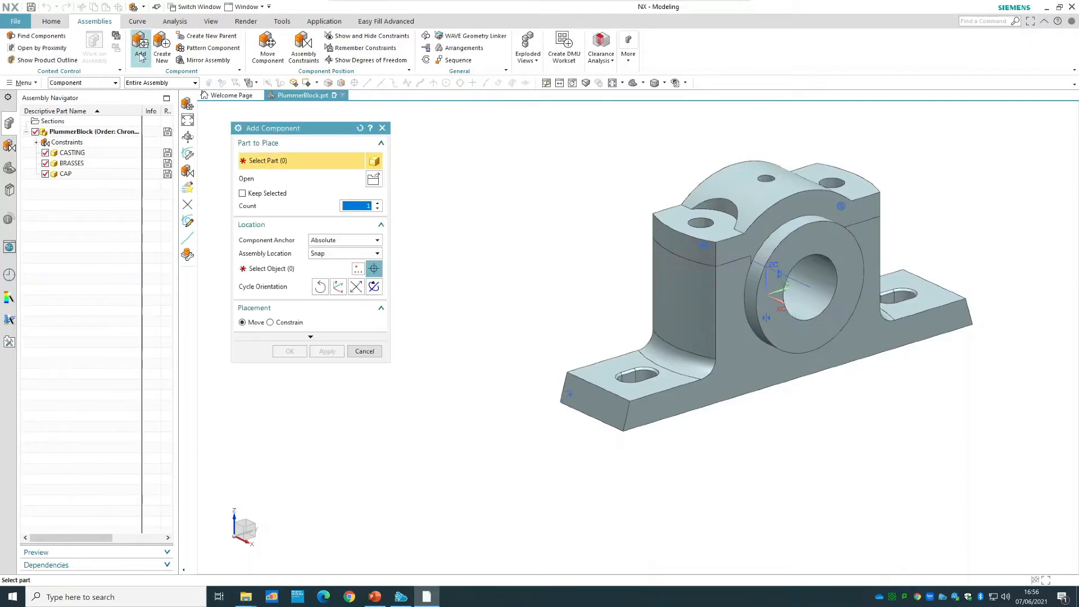
click(374, 181)
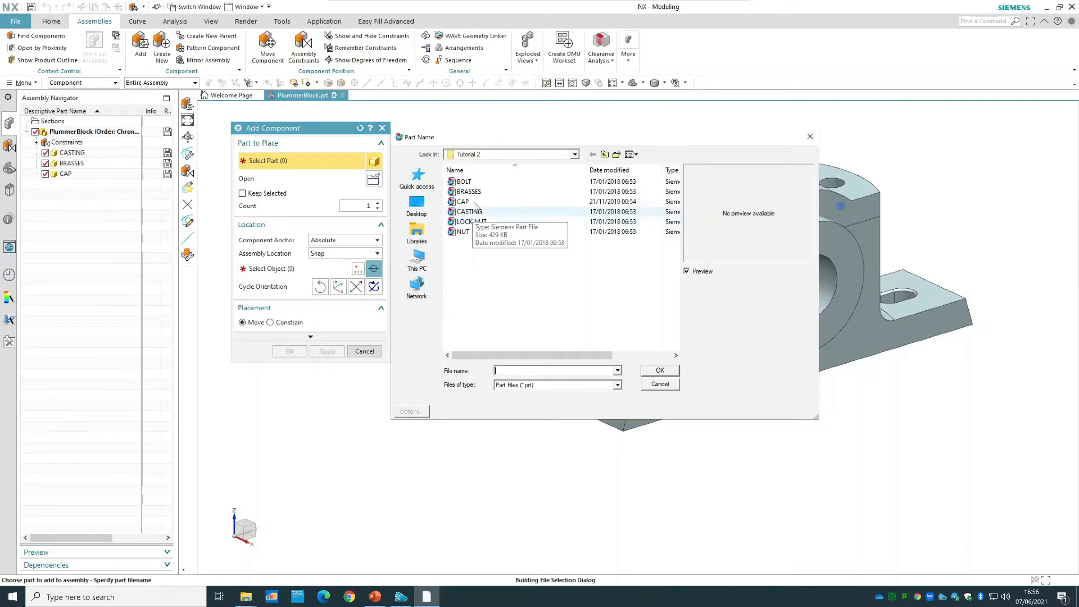
click(464, 181)
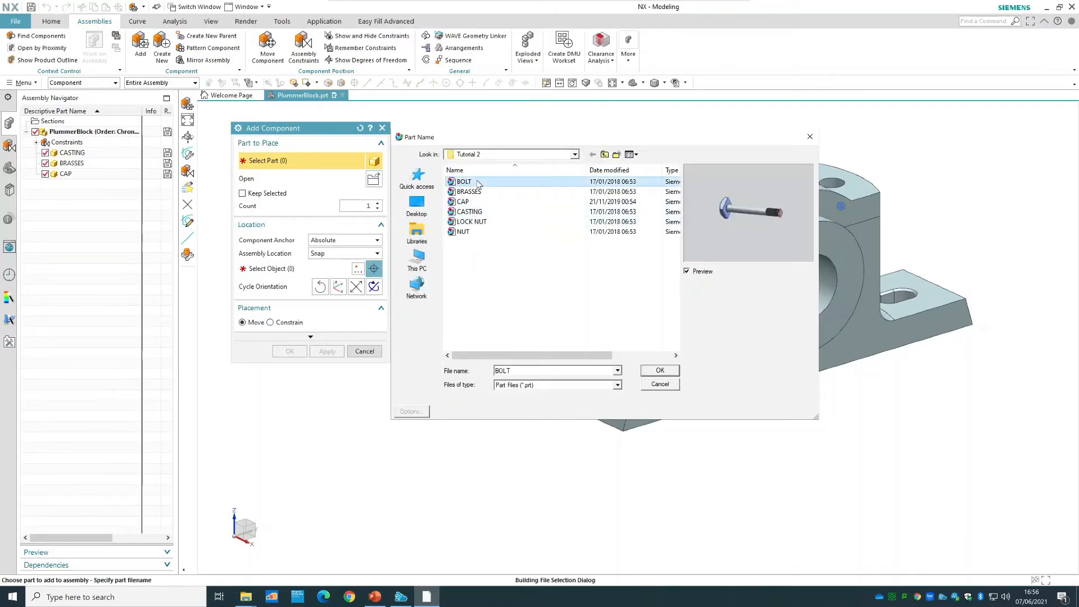
click(660, 371)
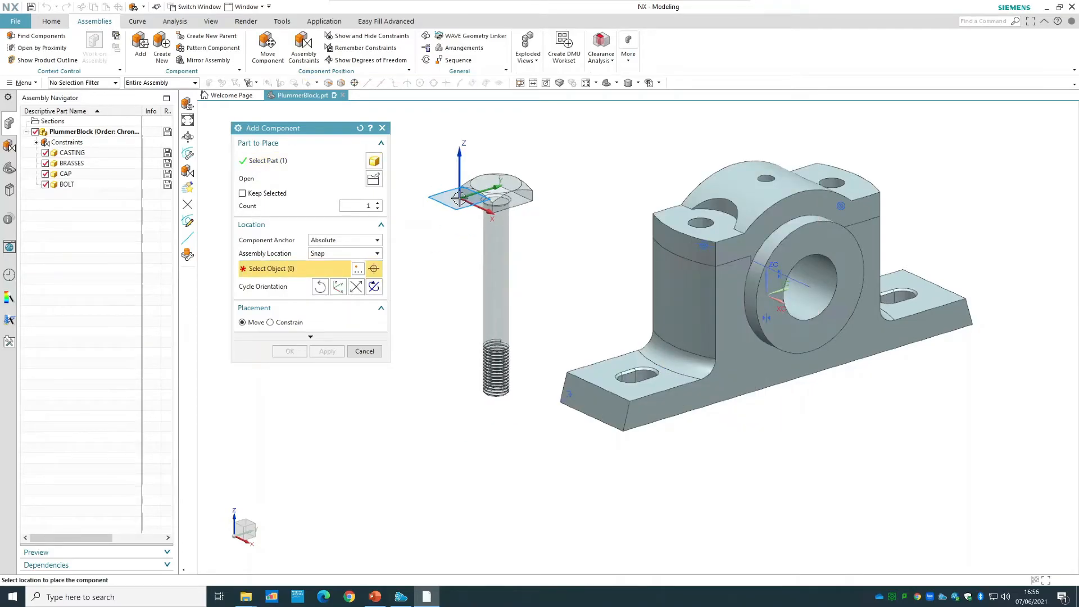
Place the bolt beside the block, turned thread end up, at about X -170, Y -22.6, Z -44, and accept it unconstrained.
click(463, 203)
drag(523, 258, 385, 410)
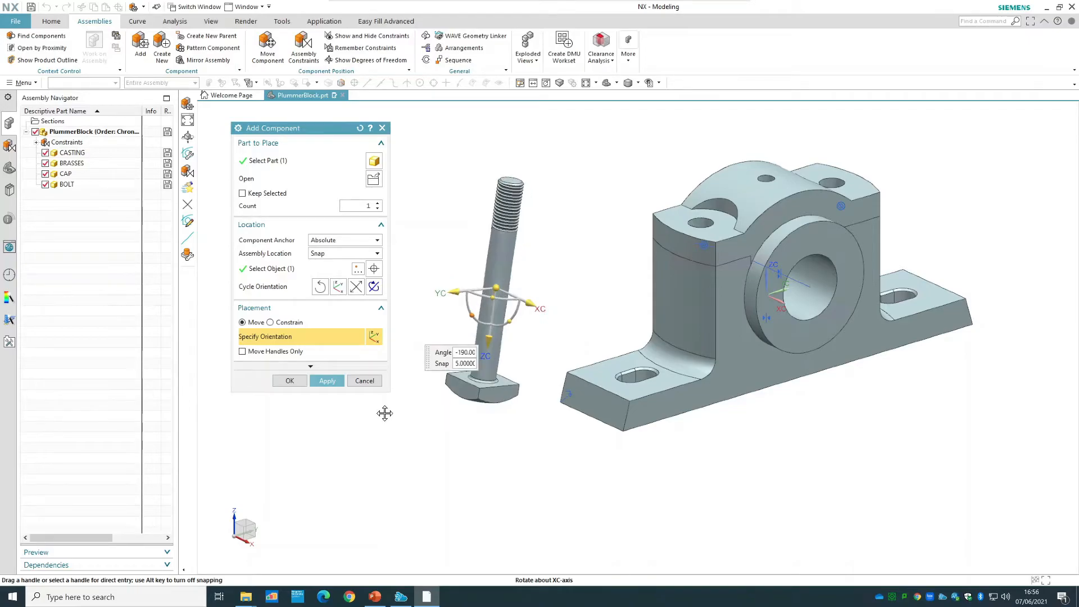
click(289, 380)
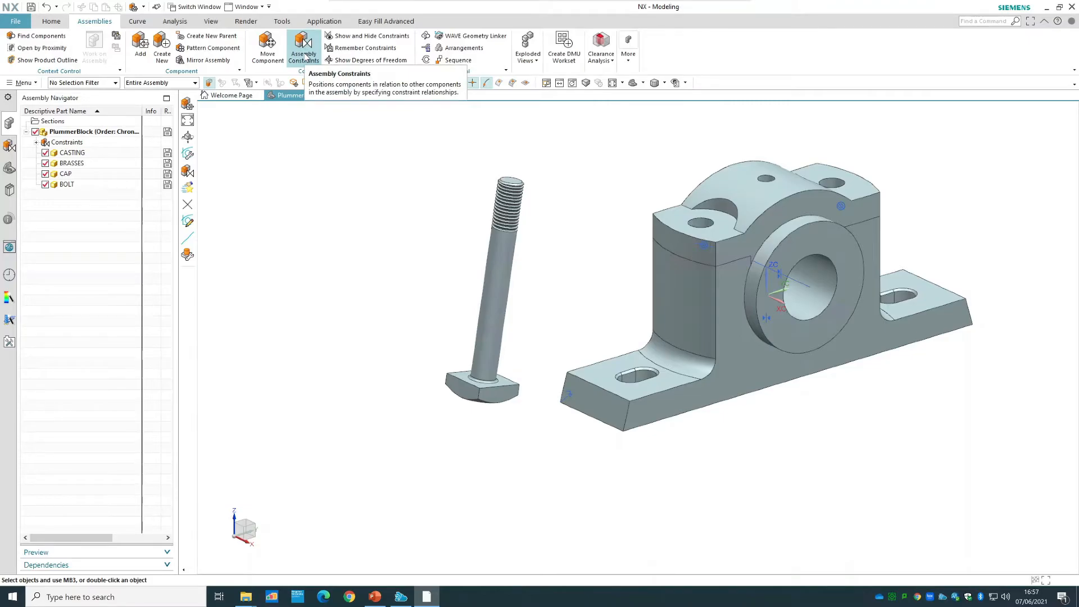
Add a Concentric constraint between the bolt hole edge in the casting's underside recess and the circular edge where the bolt's shank meets its head.
click(304, 57)
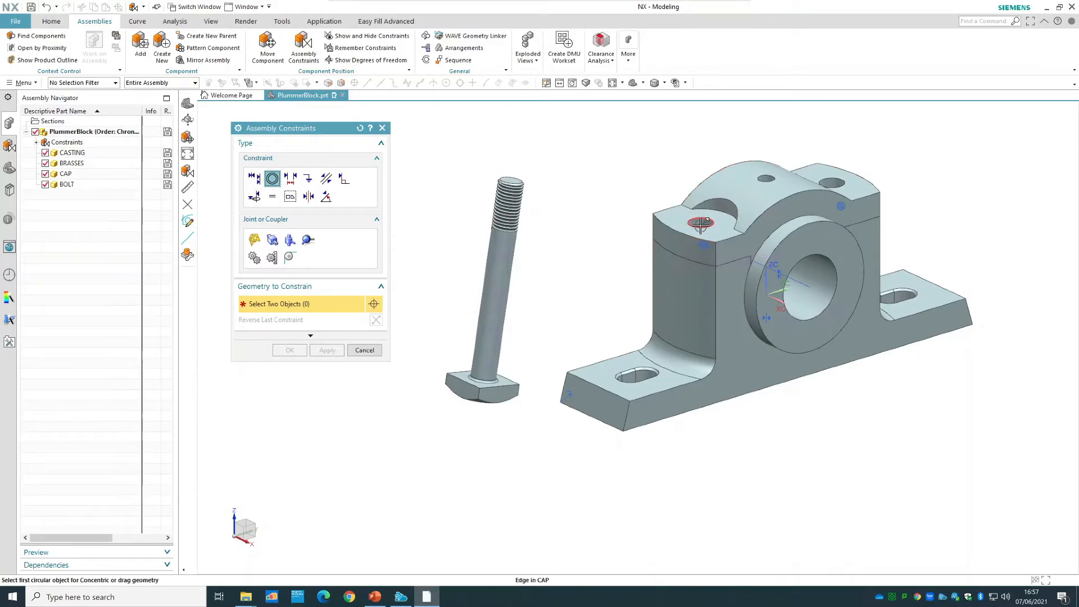
middle_drag(773, 474, 573, 462)
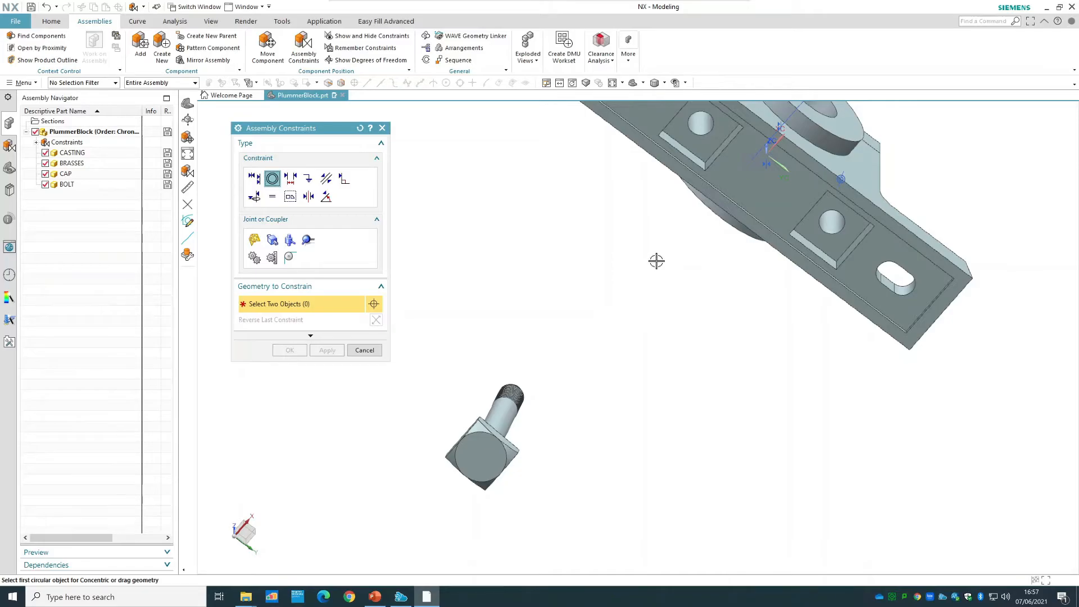
middle_drag(659, 248, 657, 286)
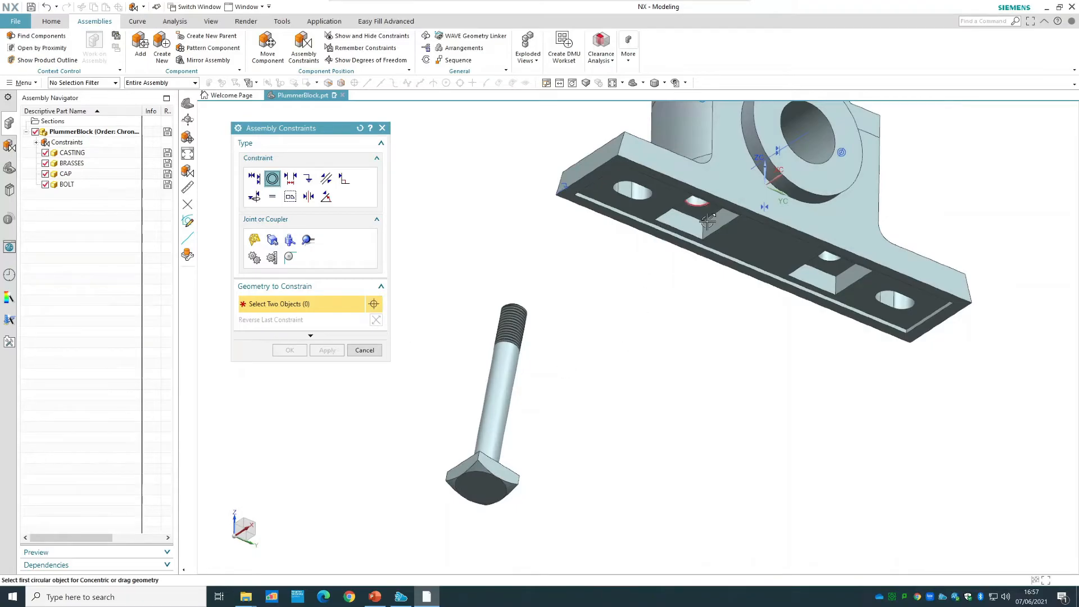
scroll(702, 213, up, 3)
click(703, 202)
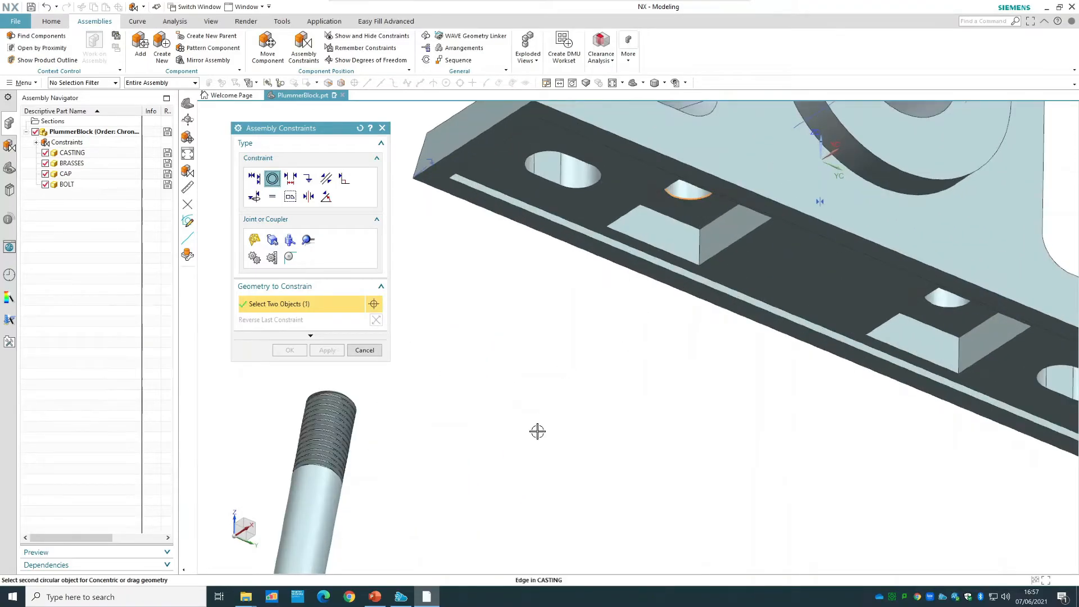
scroll(529, 447, down, 3)
middle_drag(534, 498, 535, 539)
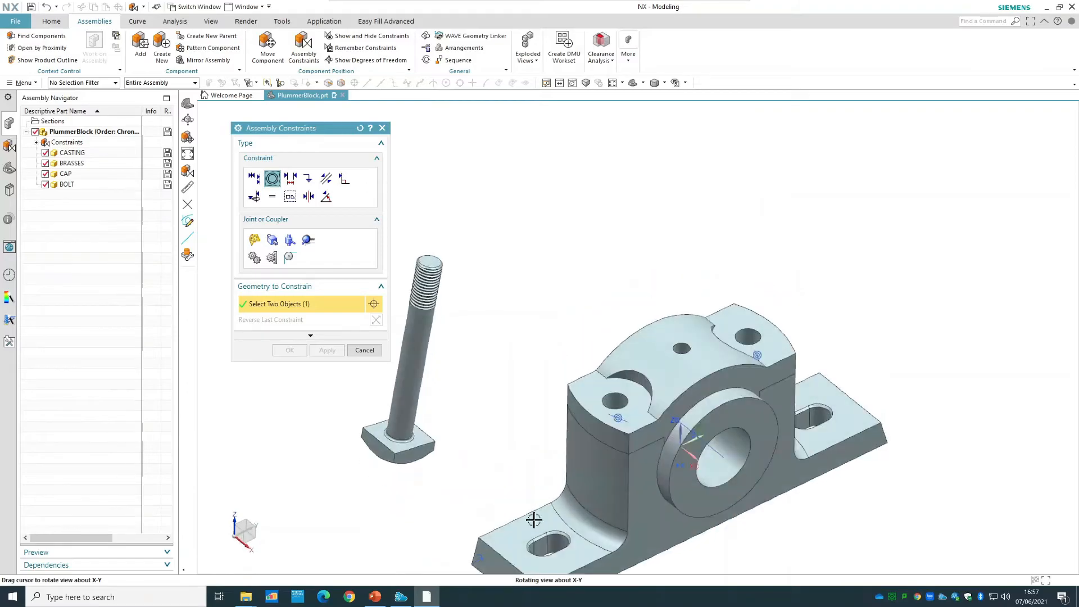
scroll(403, 420, up, 1)
scroll(406, 458, up, 3)
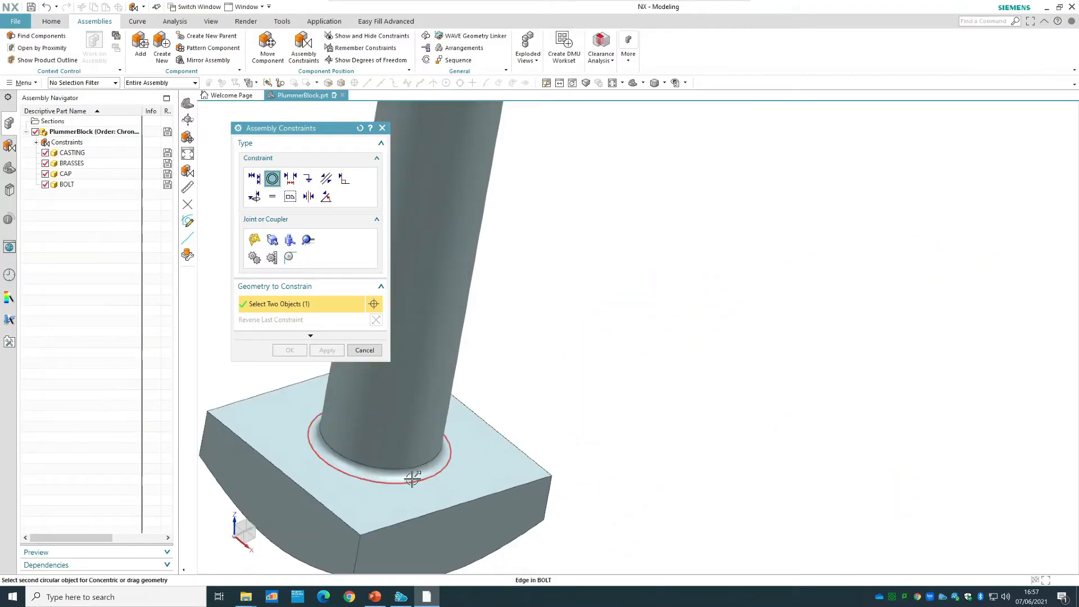
click(419, 467)
scroll(561, 357, down, 2)
scroll(561, 357, down, 2)
click(289, 350)
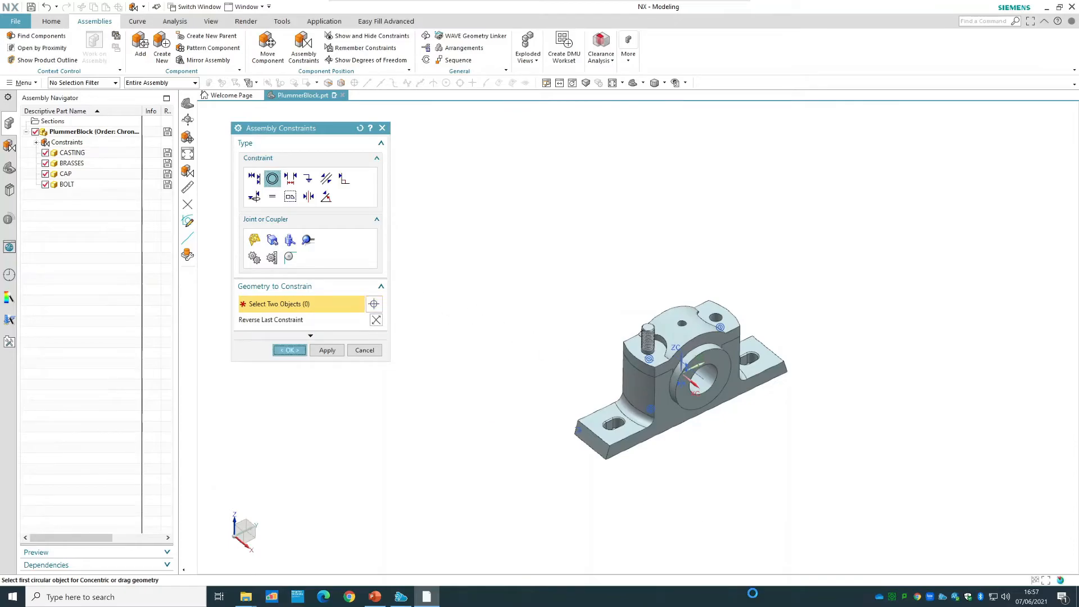
Check the remaining degrees of freedom of the bolt from the casting's underside, and clear the displayed arrows.
middle_drag(676, 520, 652, 359)
scroll(652, 359, up, 3)
click(646, 361)
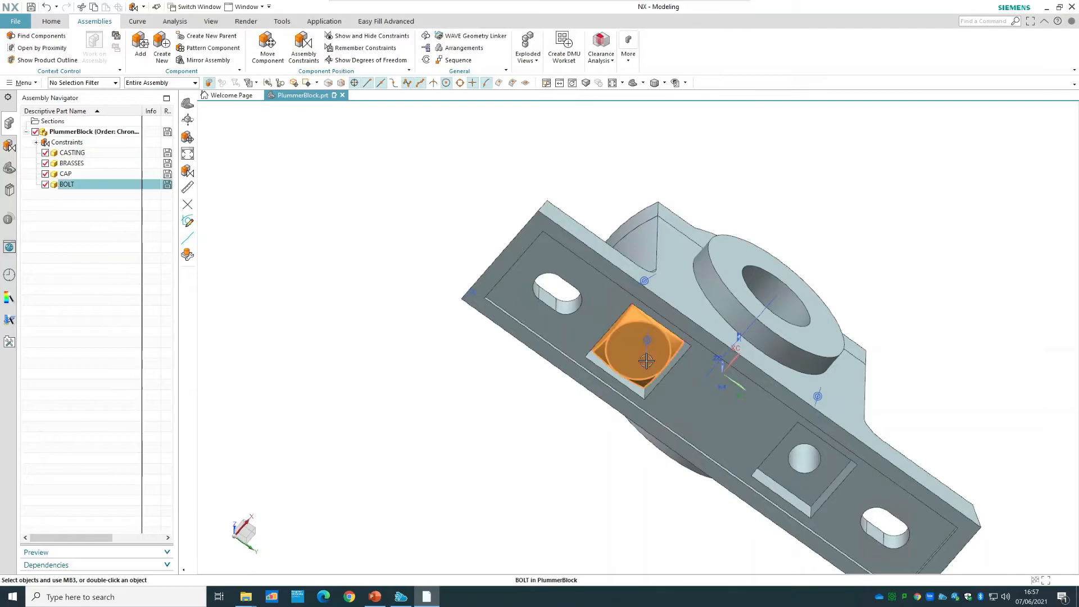
right_click(646, 361)
click(697, 328)
right_click(965, 214)
click(979, 220)
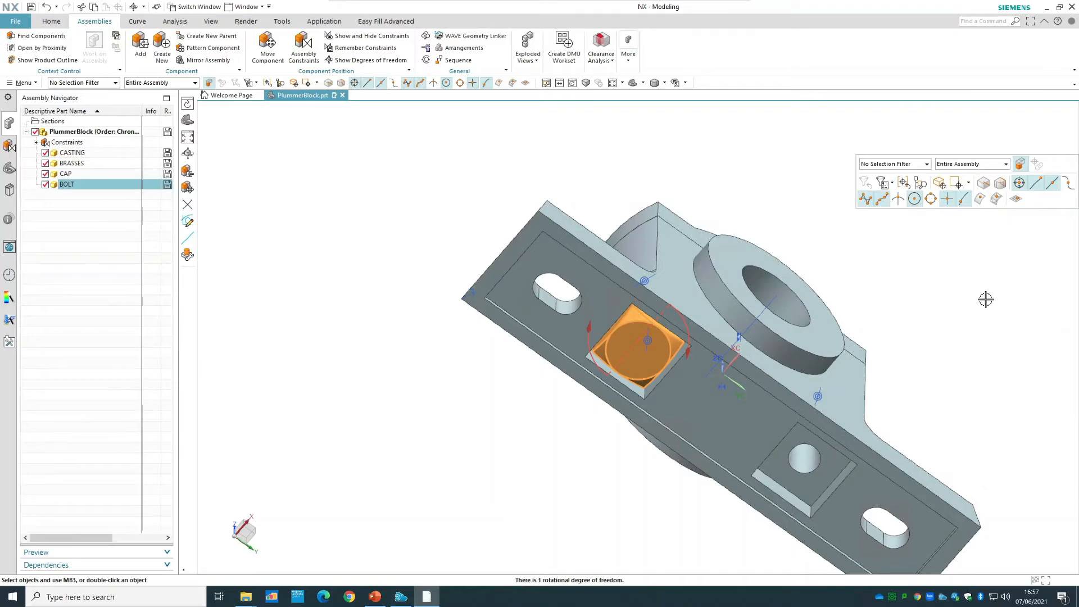
Add a Parallel constraint between a flat side face of the bolt head and the adjacent wall of the casting's square recess.
click(303, 50)
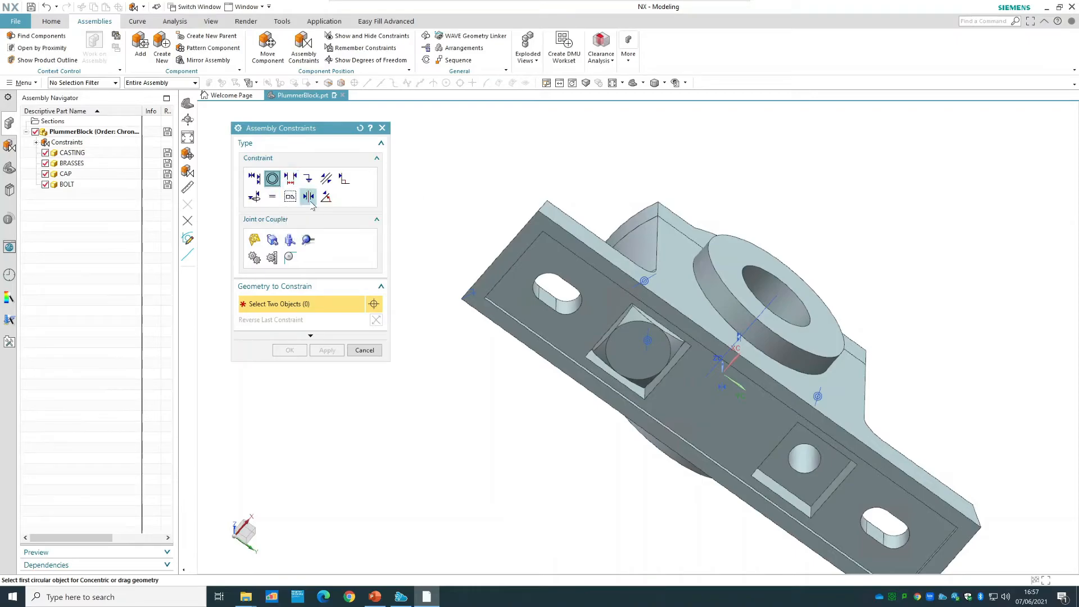
click(329, 182)
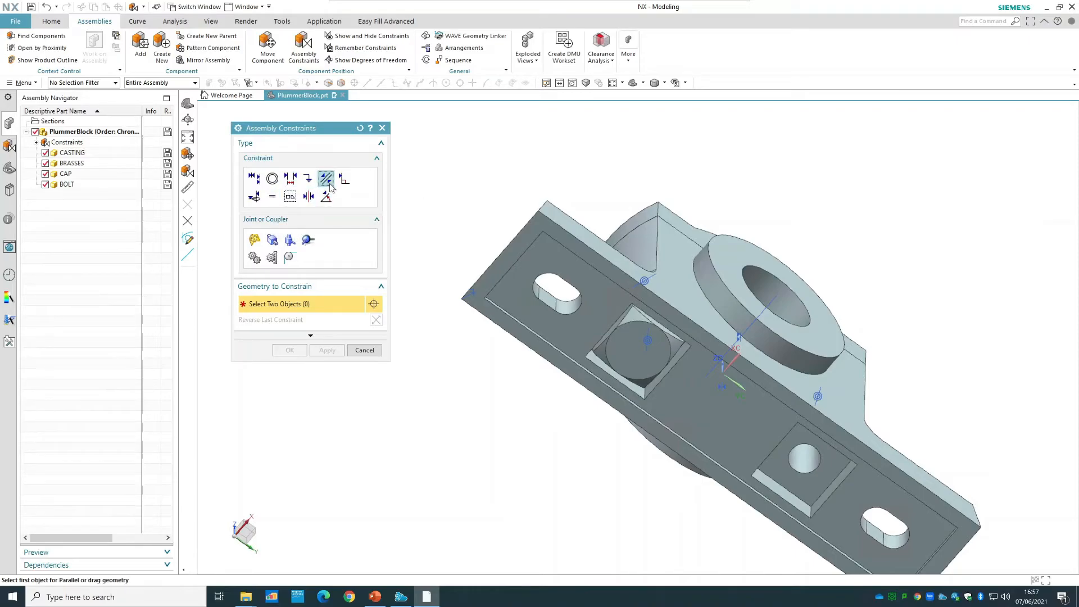
scroll(614, 364, up, 5)
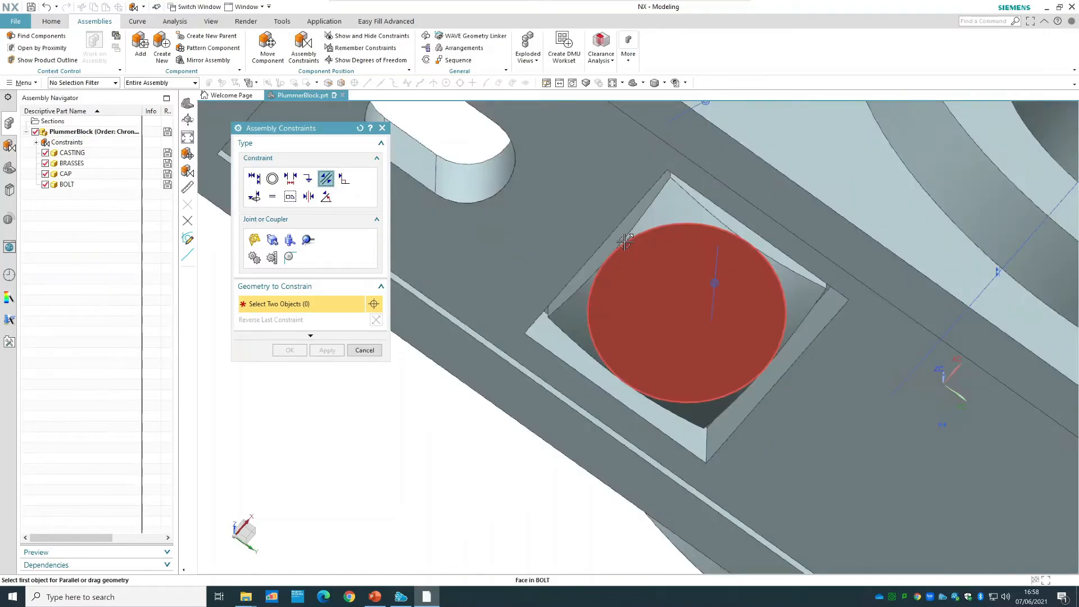
click(623, 241)
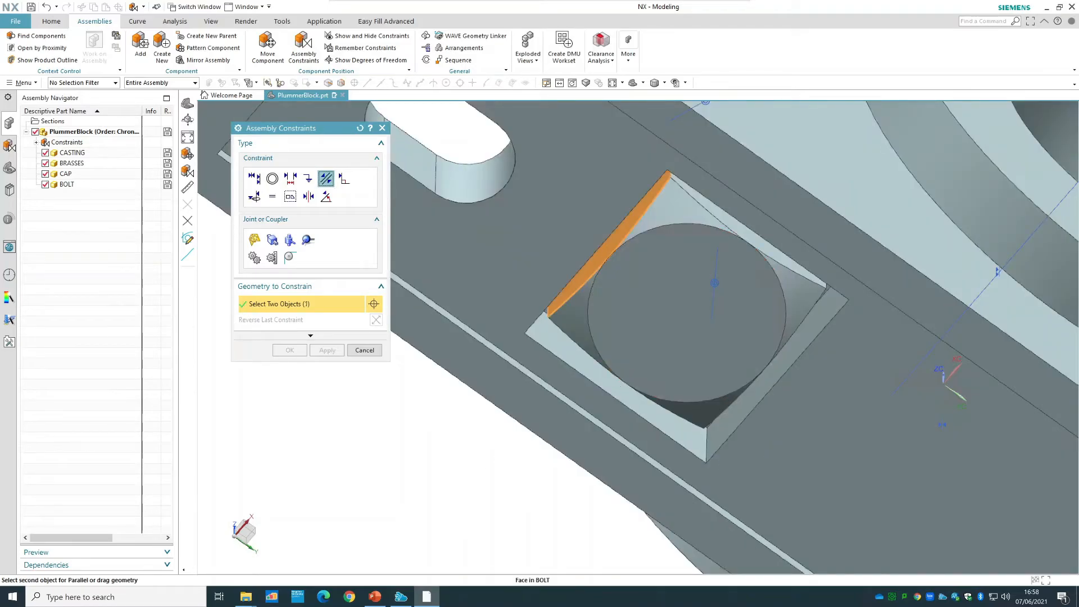
middle_drag(427, 393, 459, 449)
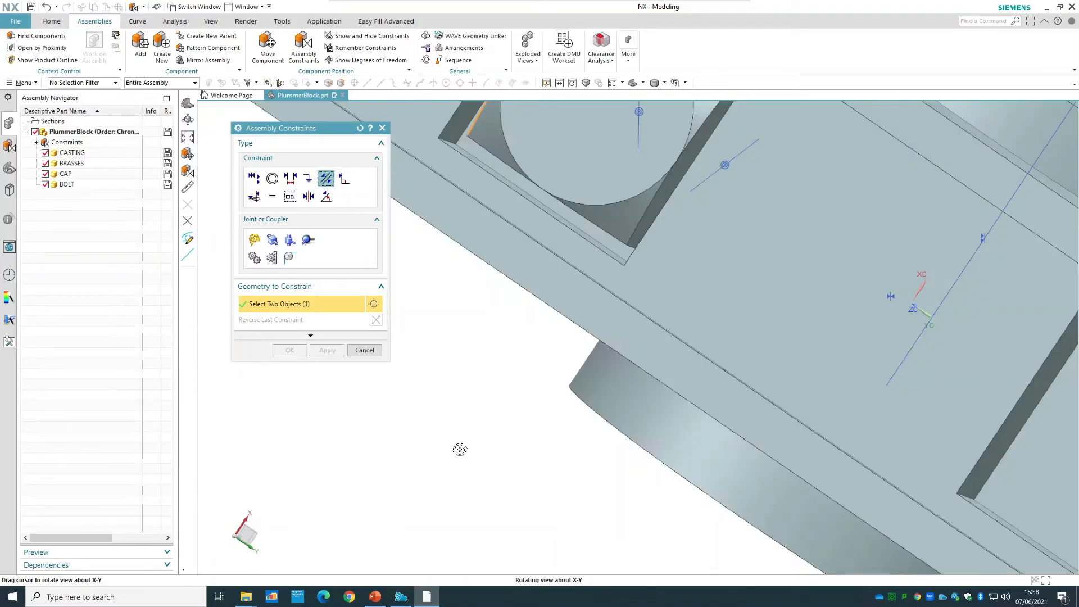
click(459, 123)
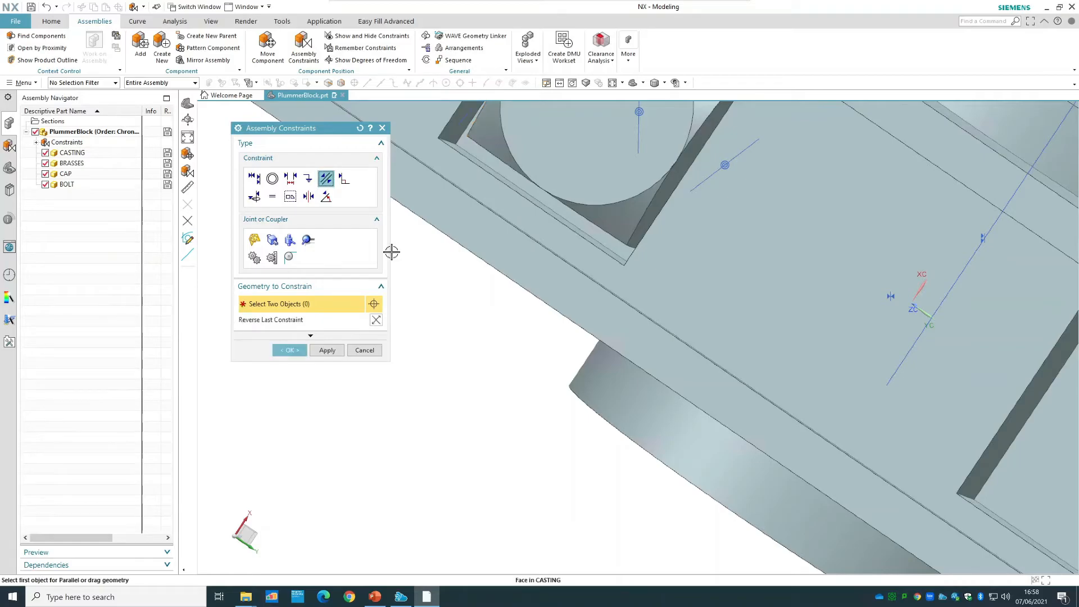
click(289, 350)
Check the bolt's remaining degrees of freedom again, return to the upright view of the block, and clear the selection.
scroll(474, 373, down, 3)
scroll(474, 373, down, 3)
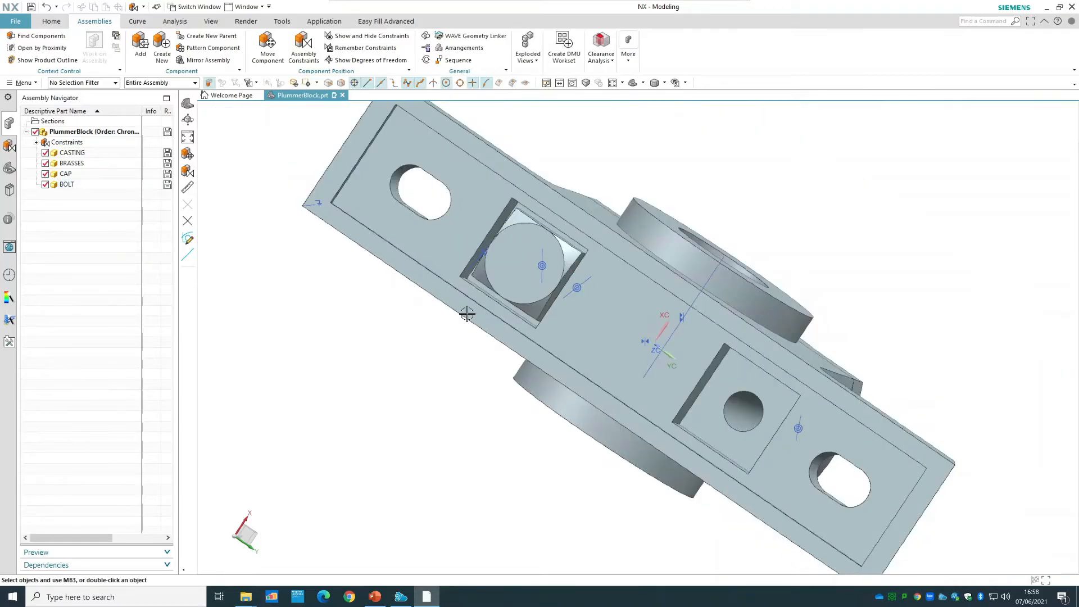
right_click(512, 274)
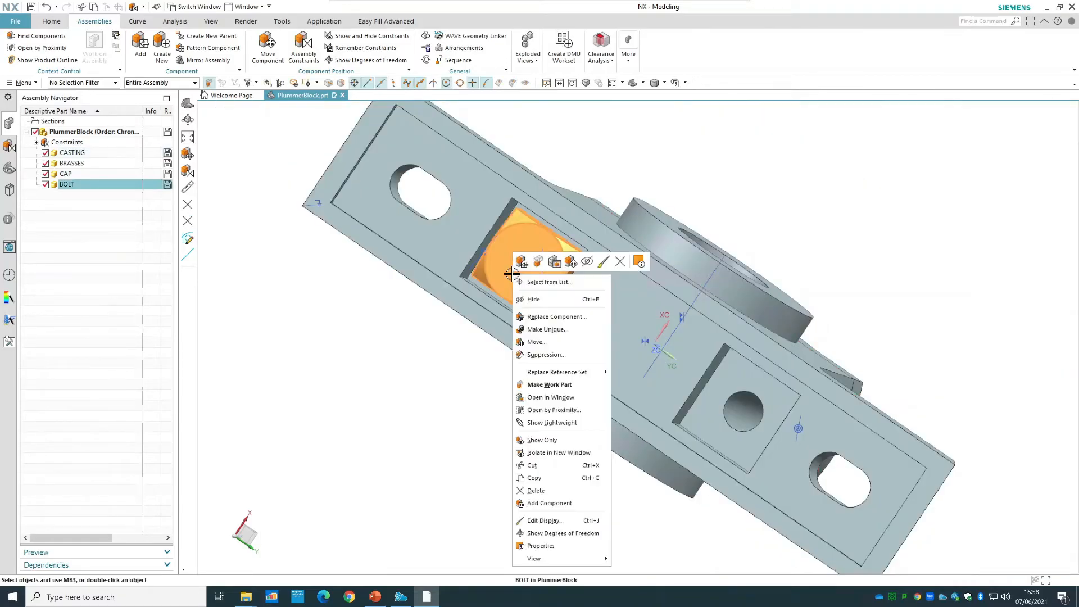
click(563, 533)
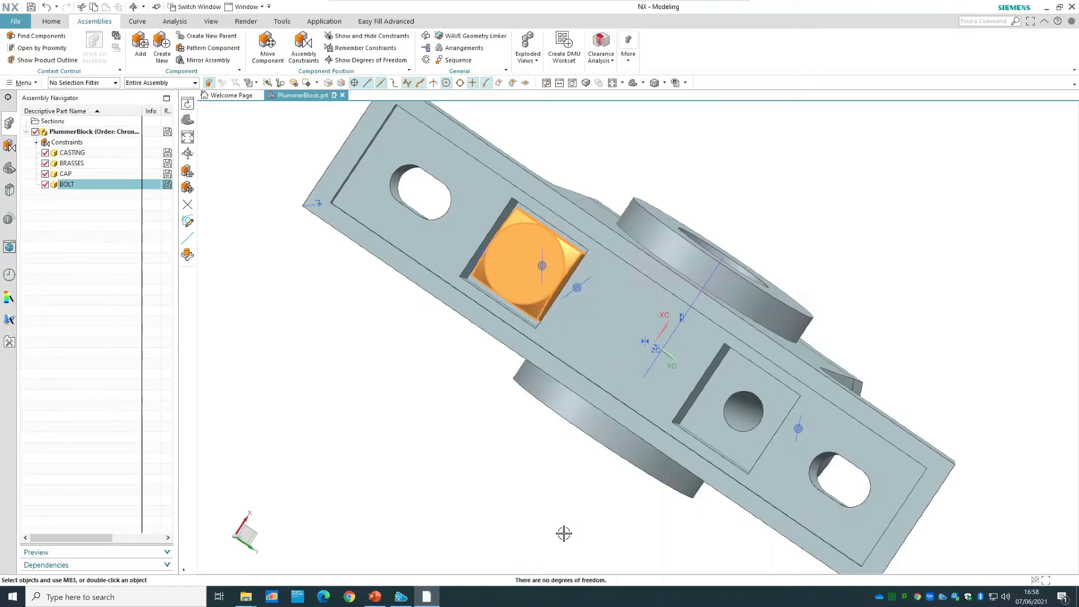
click(633, 83)
click(632, 82)
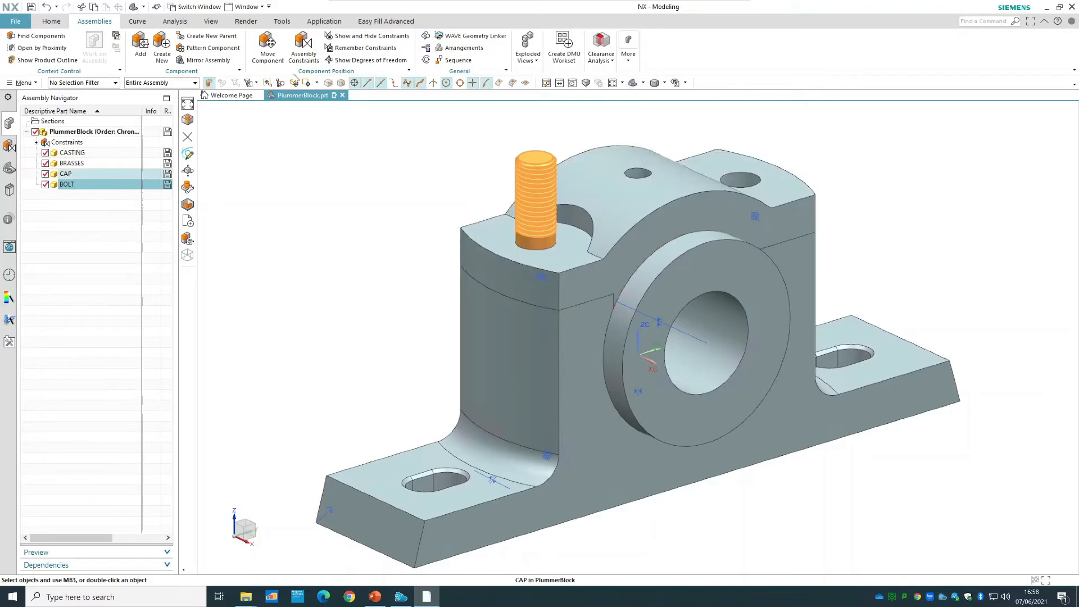
key(Escape)
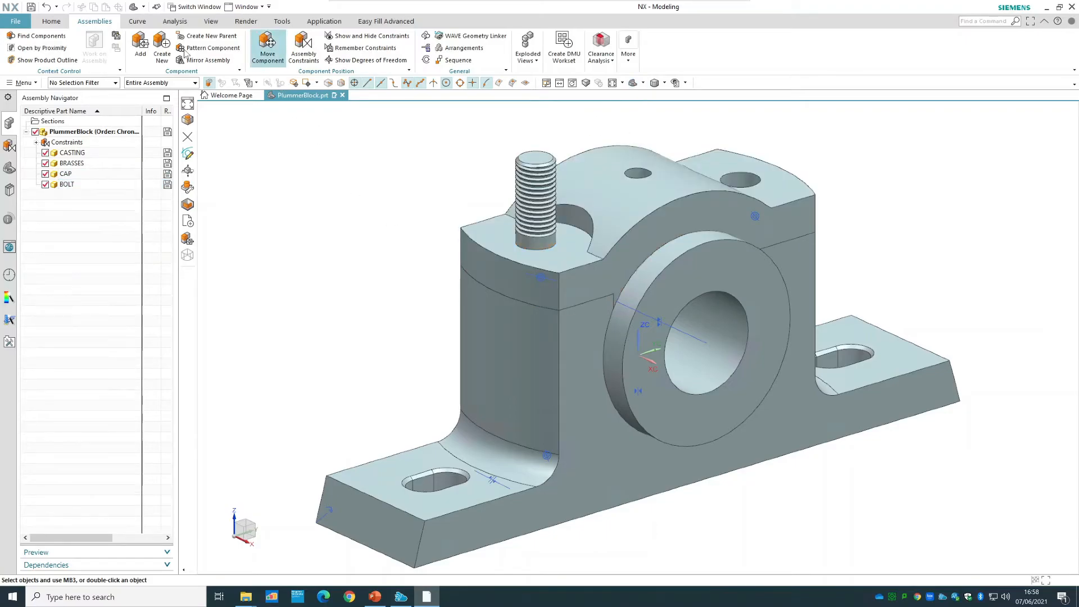
Load the NUT part from the Tutorial 2 folder as a new component and place it above the bolt at about X -181.6, Y 80.2, Z 6.
click(139, 47)
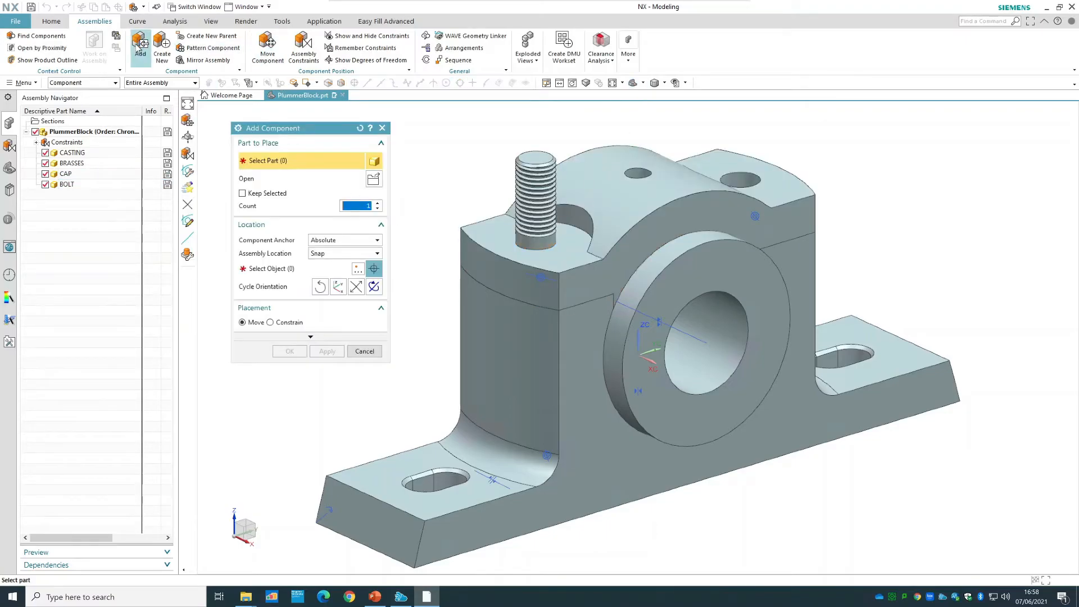
click(373, 179)
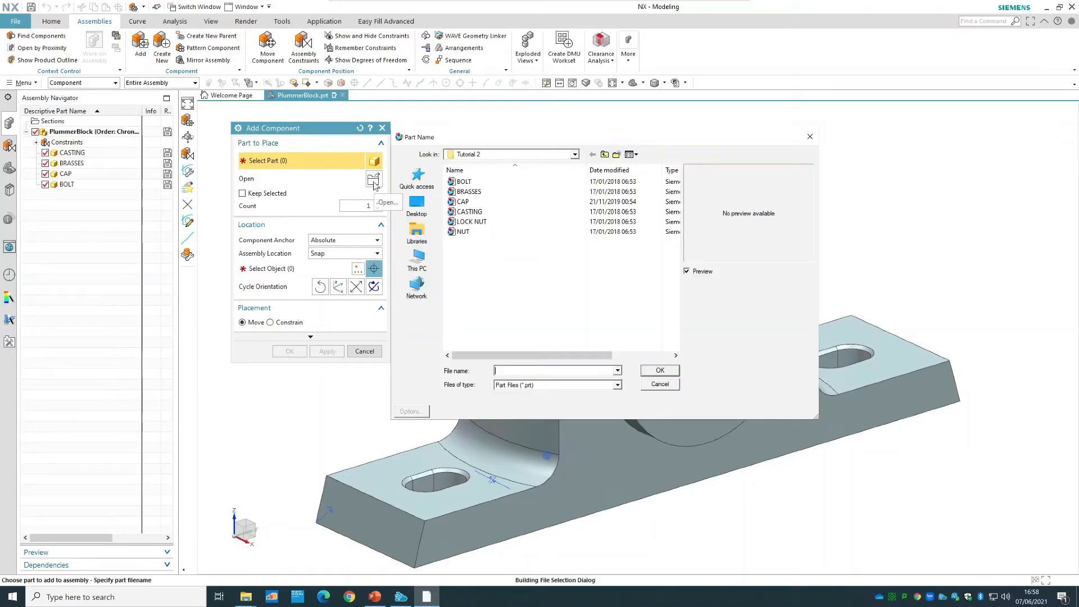
click(480, 232)
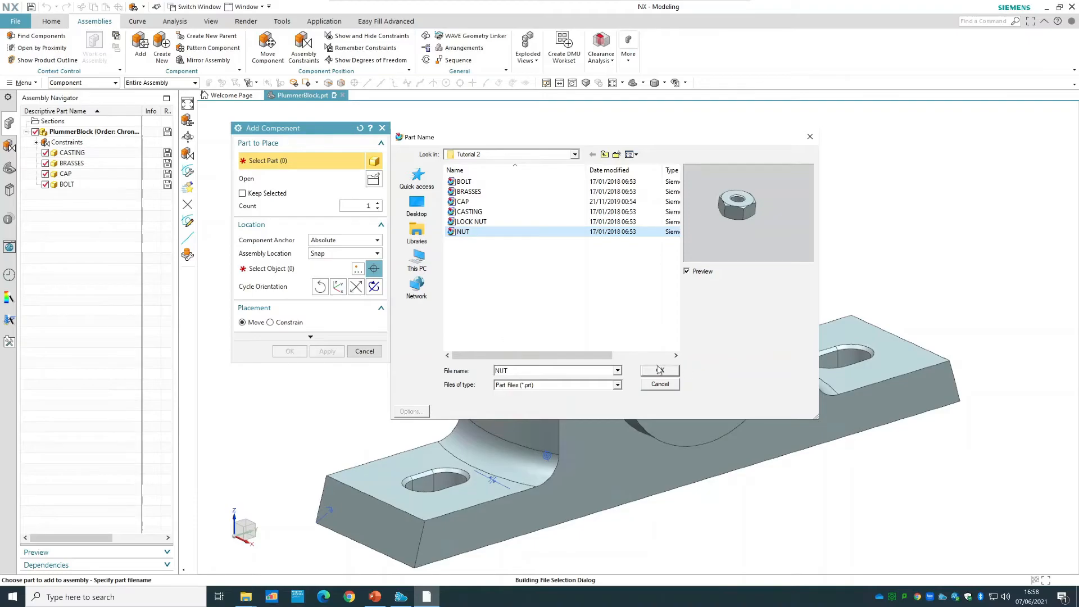
click(659, 370)
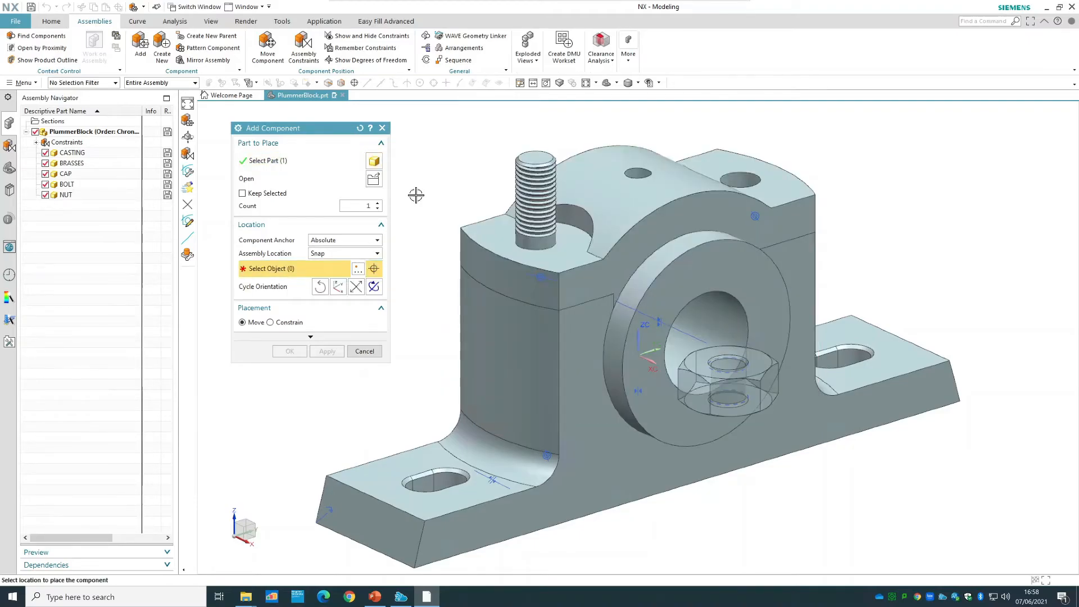
scroll(449, 196, down, 4)
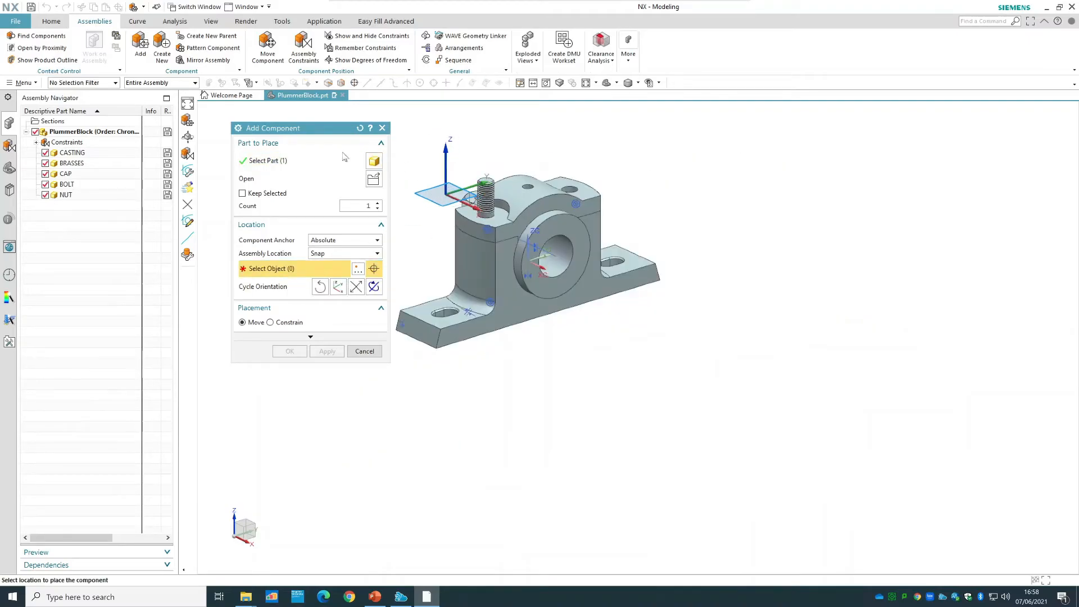
click(418, 143)
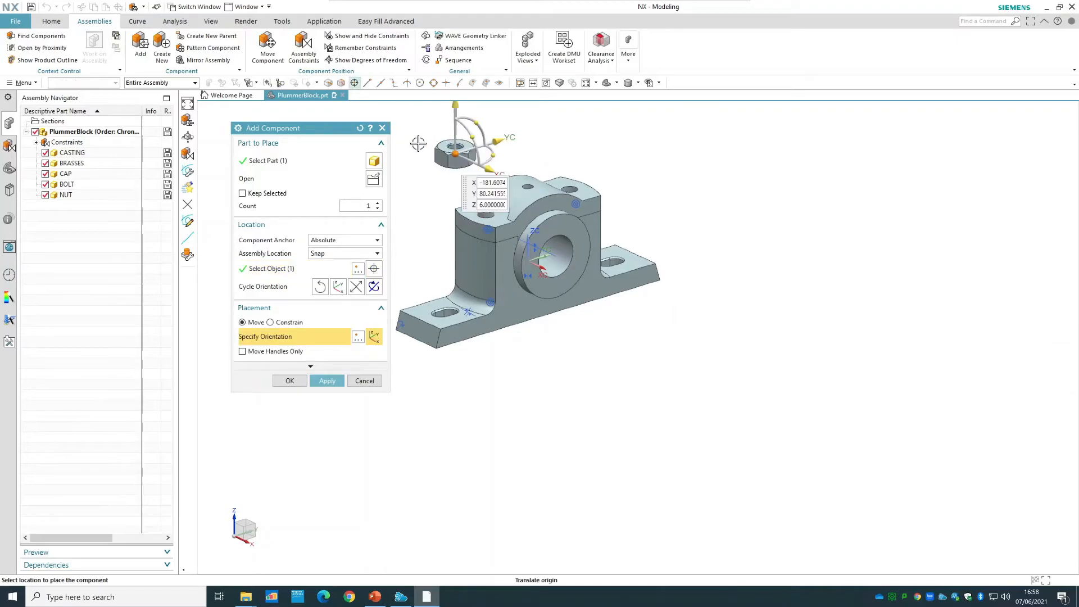
Constrain the nut during placement with a Concentric constraint between the cap's top hole edge around the bolt and the nut's lower hole edge.
click(270, 323)
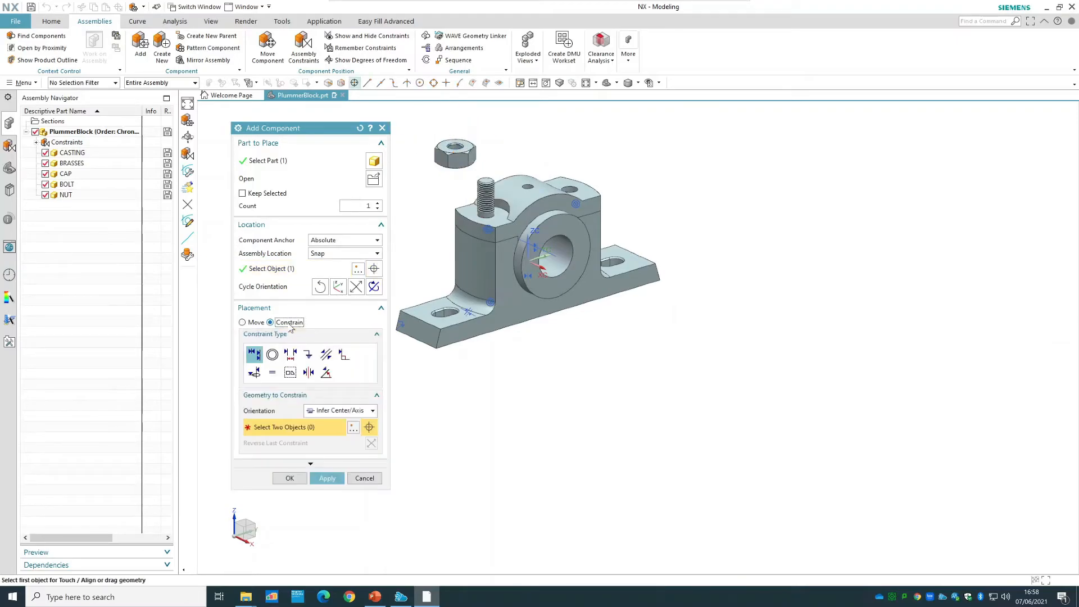
click(272, 354)
scroll(480, 192, up, 3)
scroll(480, 192, up, 2)
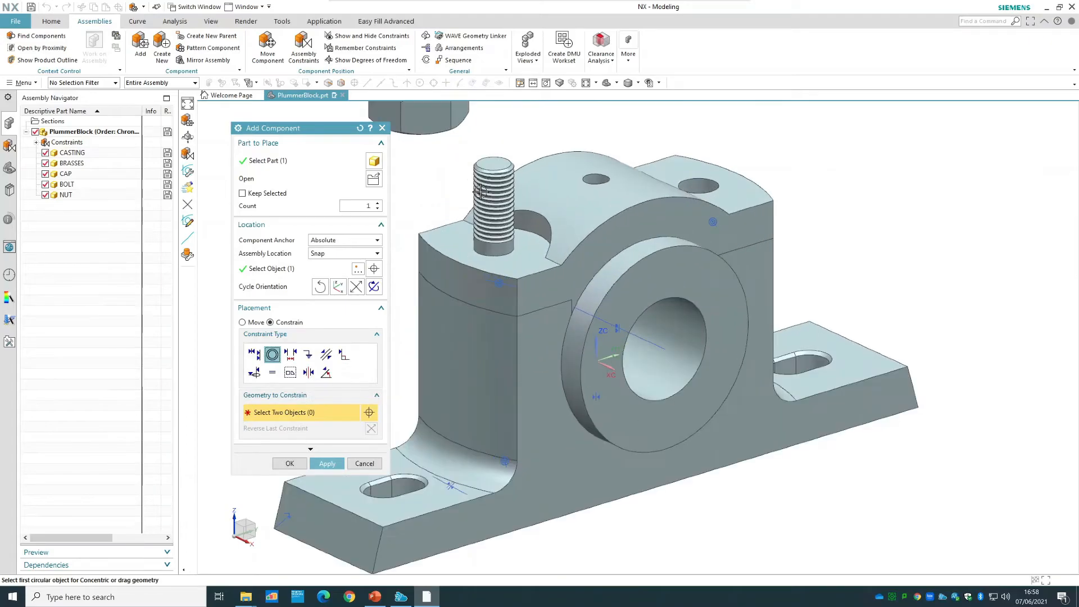
click(510, 254)
middle_drag(444, 148, 366, 117)
drag(345, 132, 827, 192)
middle_drag(463, 369, 403, 368)
scroll(347, 354, down, 3)
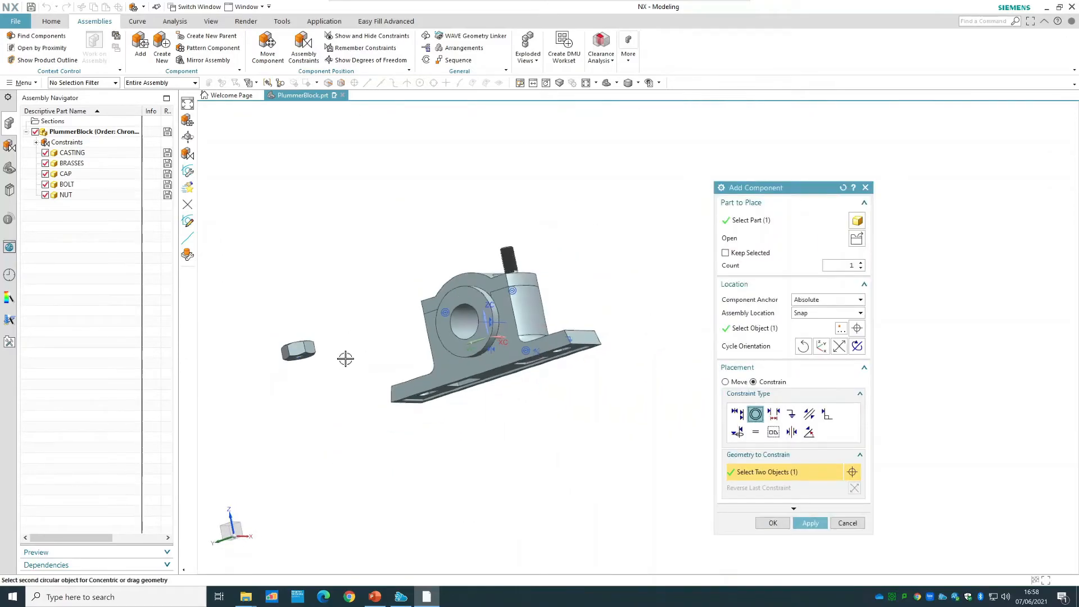
scroll(253, 335, up, 5)
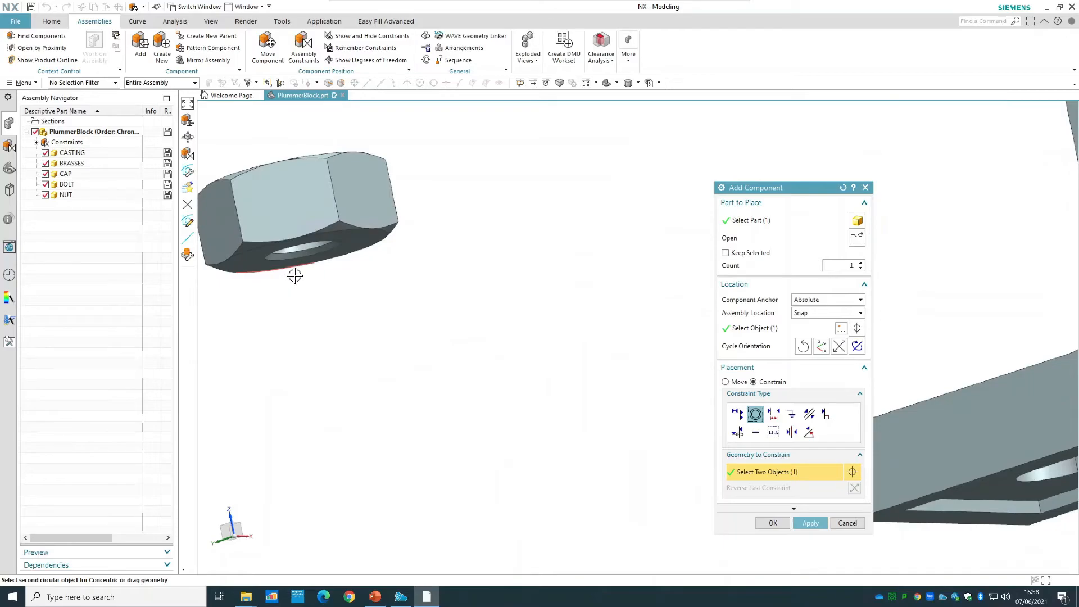
scroll(296, 275, up, 2)
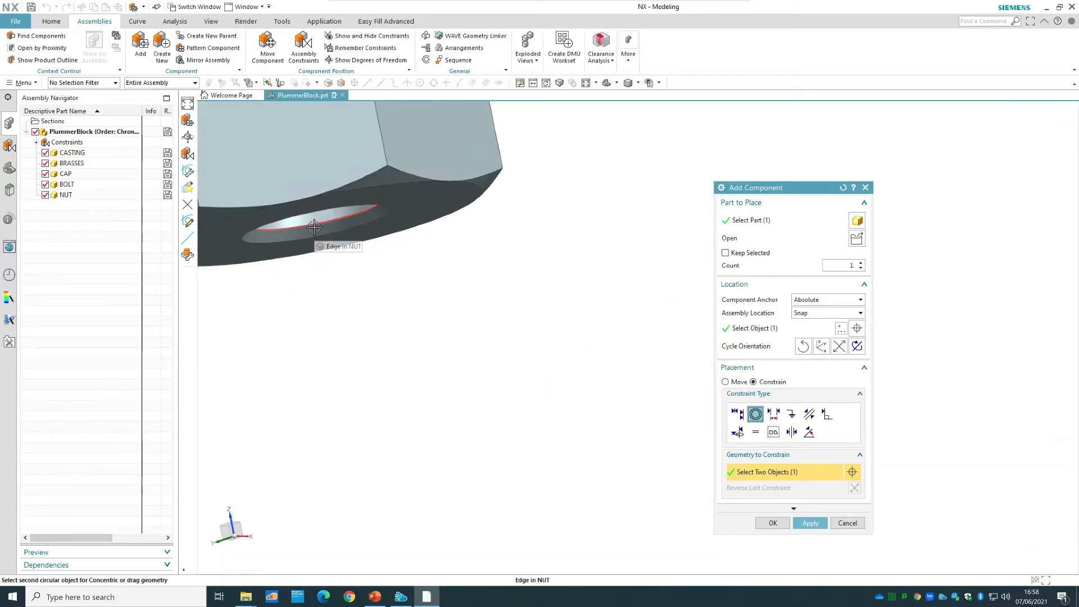
click(320, 240)
click(773, 522)
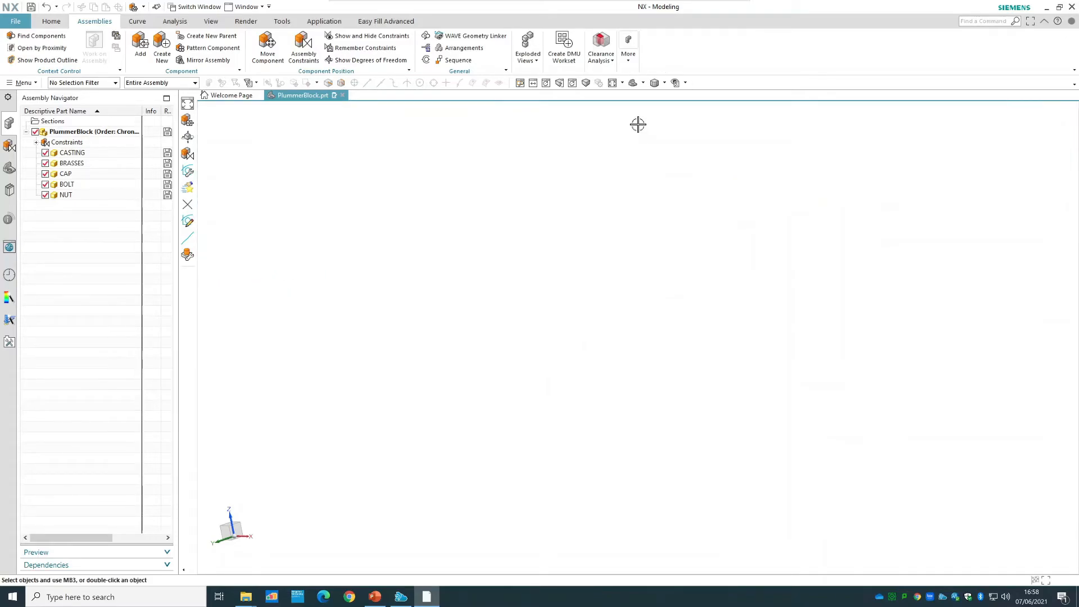
click(632, 83)
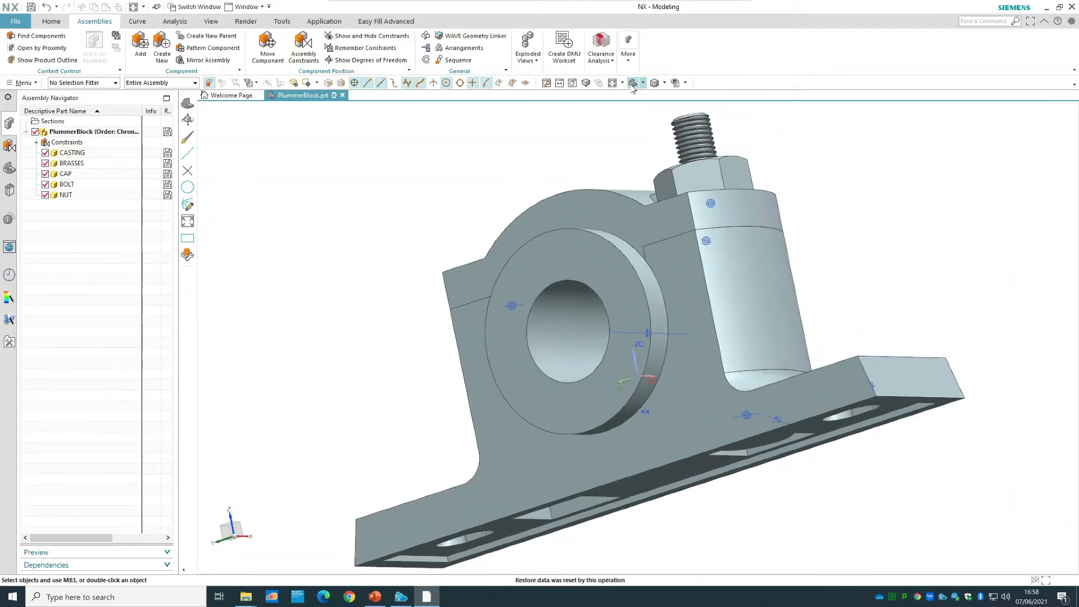
click(631, 85)
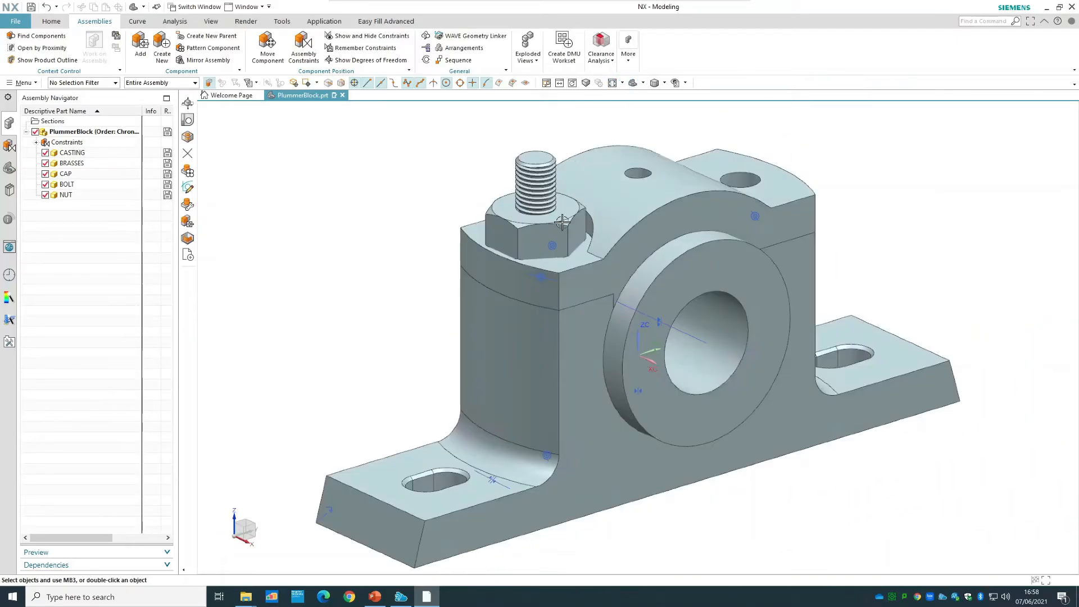
Check the nut's remaining degrees of freedom, refresh the display, and clear the selection.
right_click(562, 227)
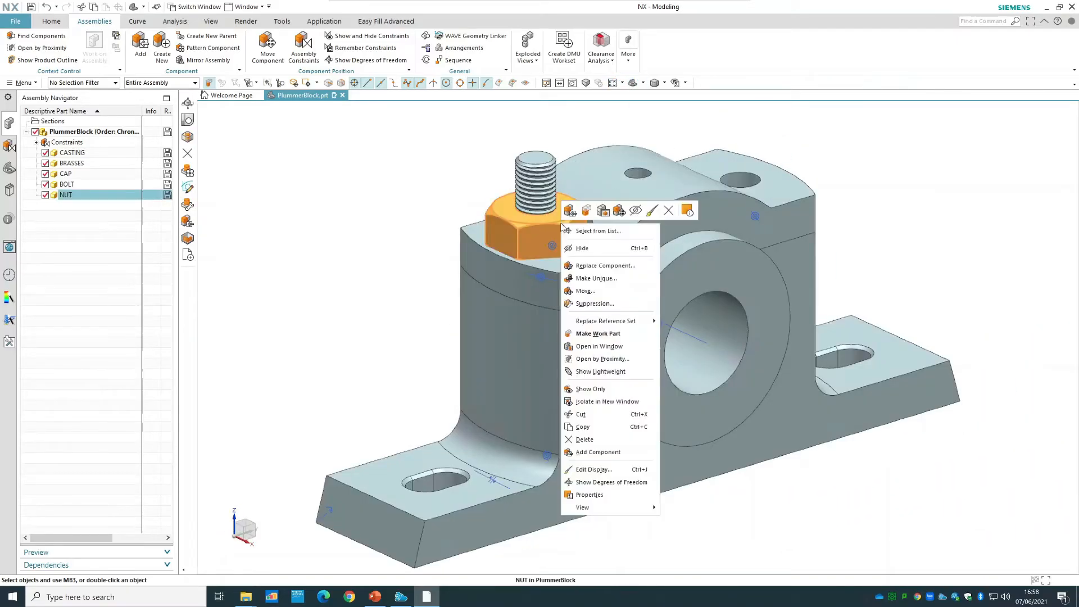
click(596, 479)
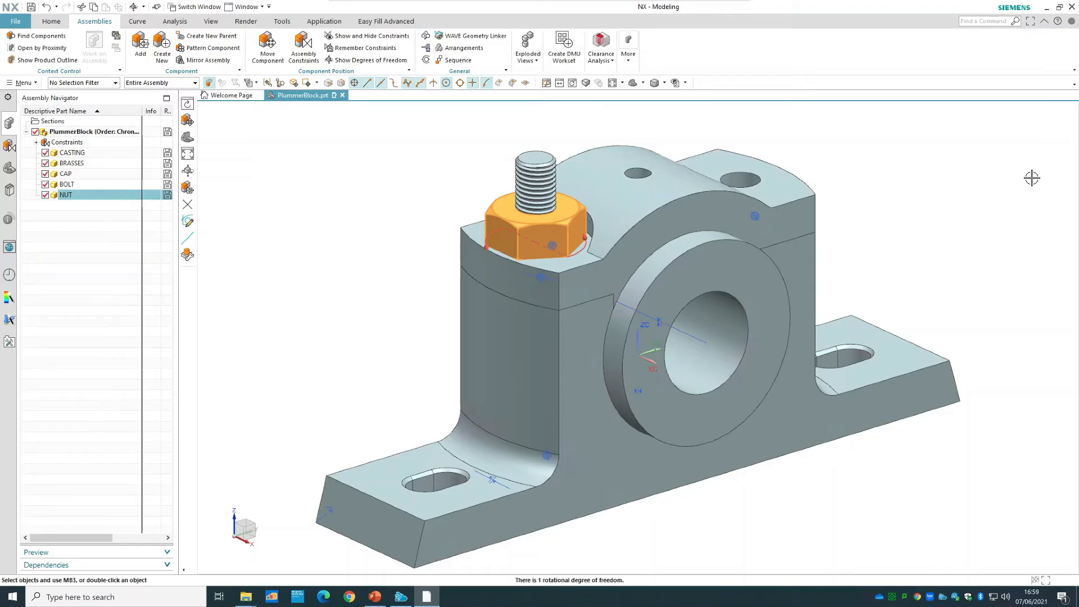
right_click(1031, 177)
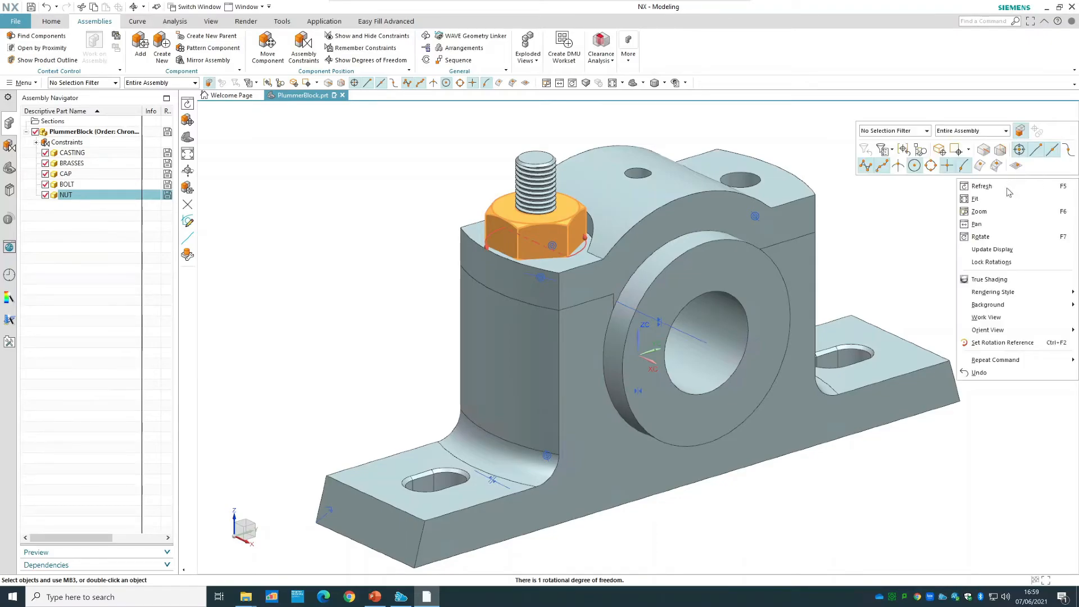
click(1007, 188)
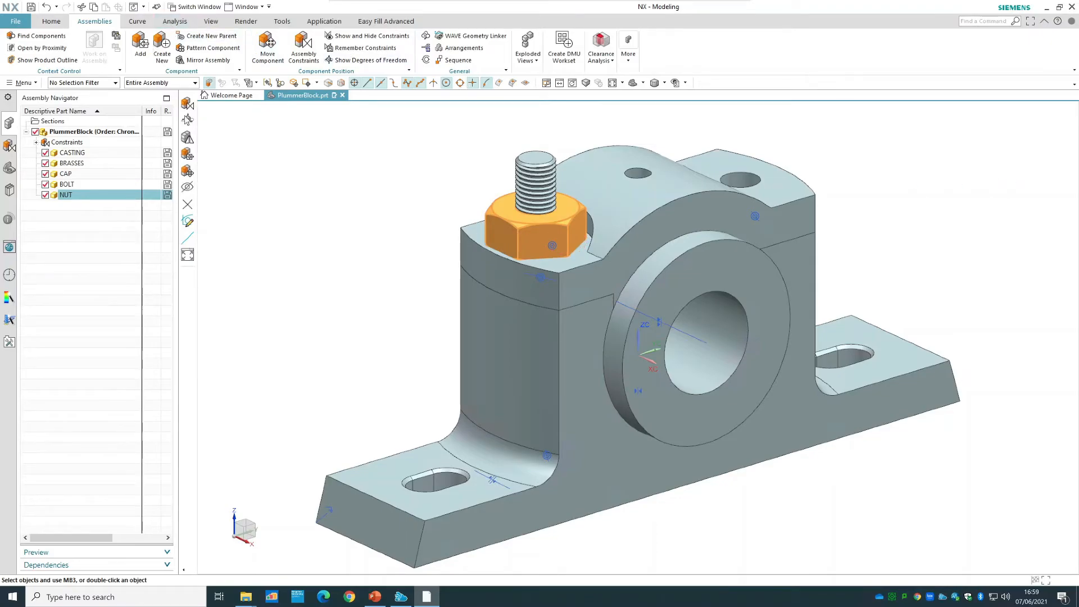
click(261, 169)
Load the LOCK NUT part from the Tutorial 2 folder as a new component and place it in free space beside the bolt.
click(144, 44)
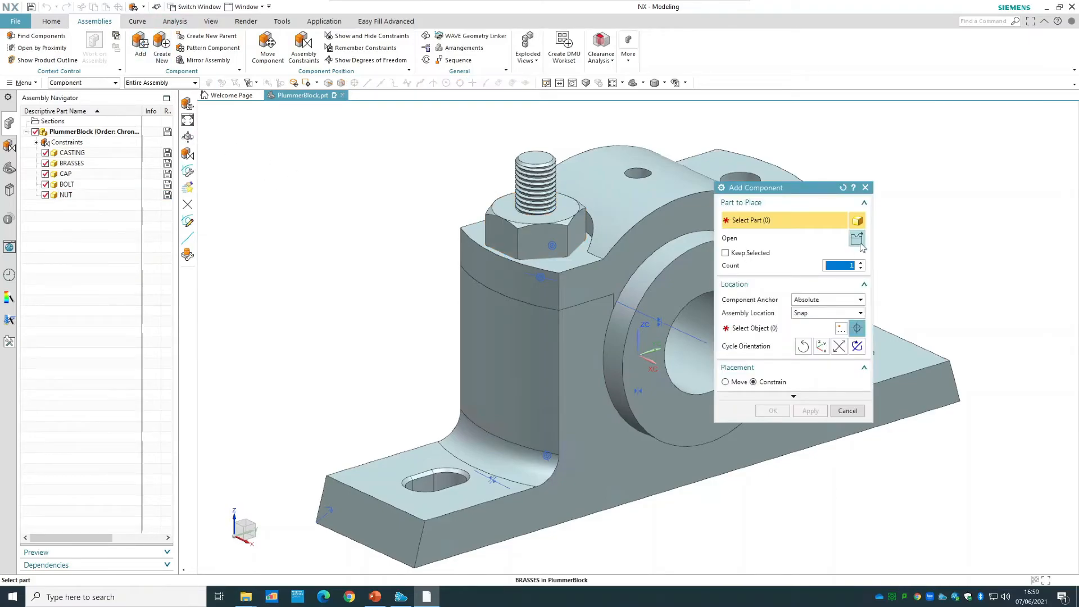
click(856, 238)
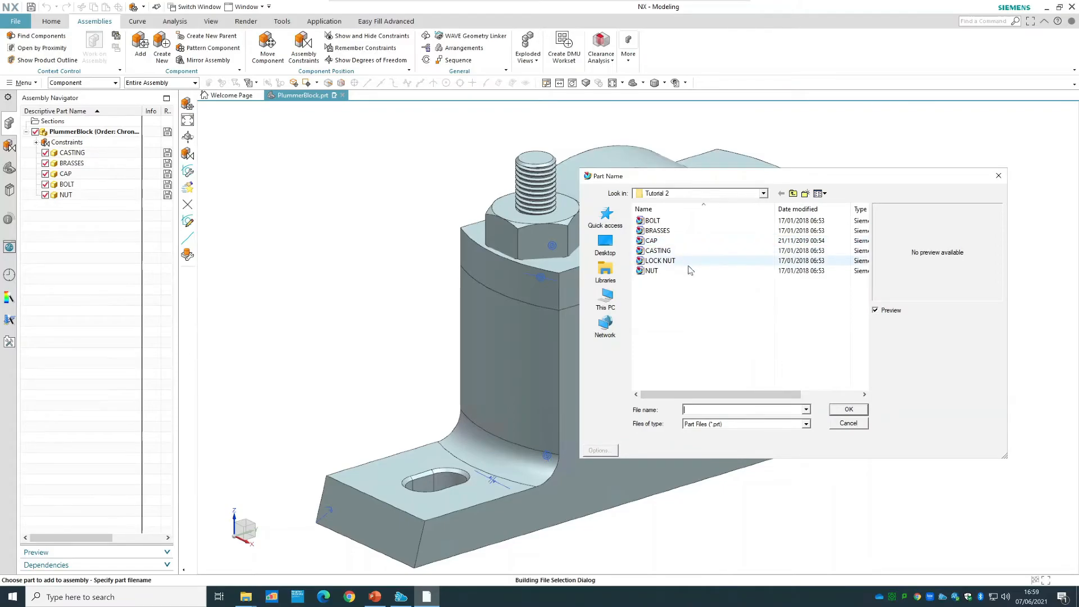
click(683, 262)
click(849, 410)
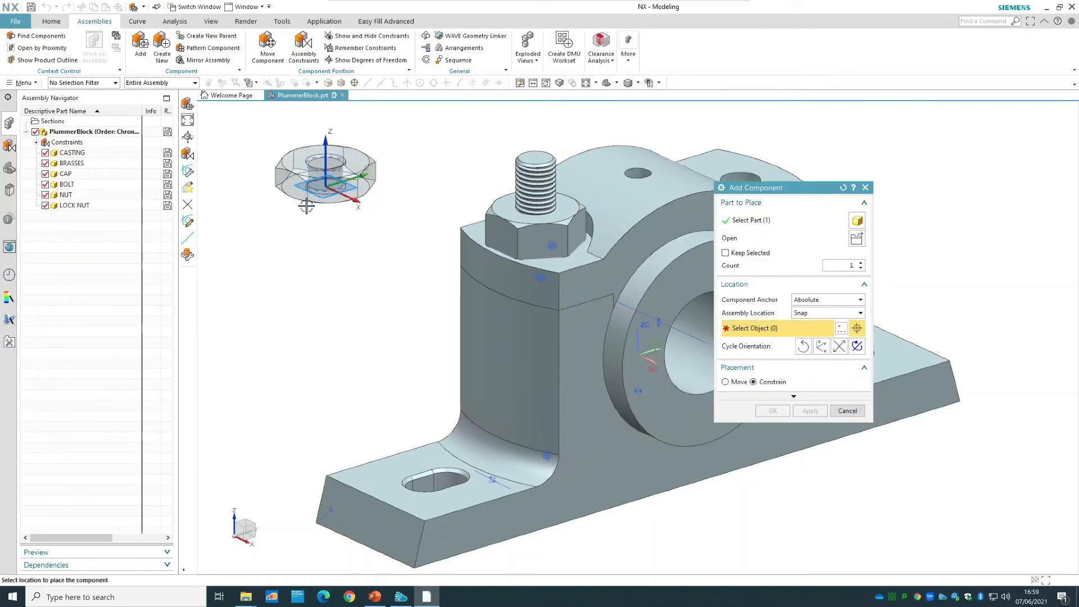
click(306, 206)
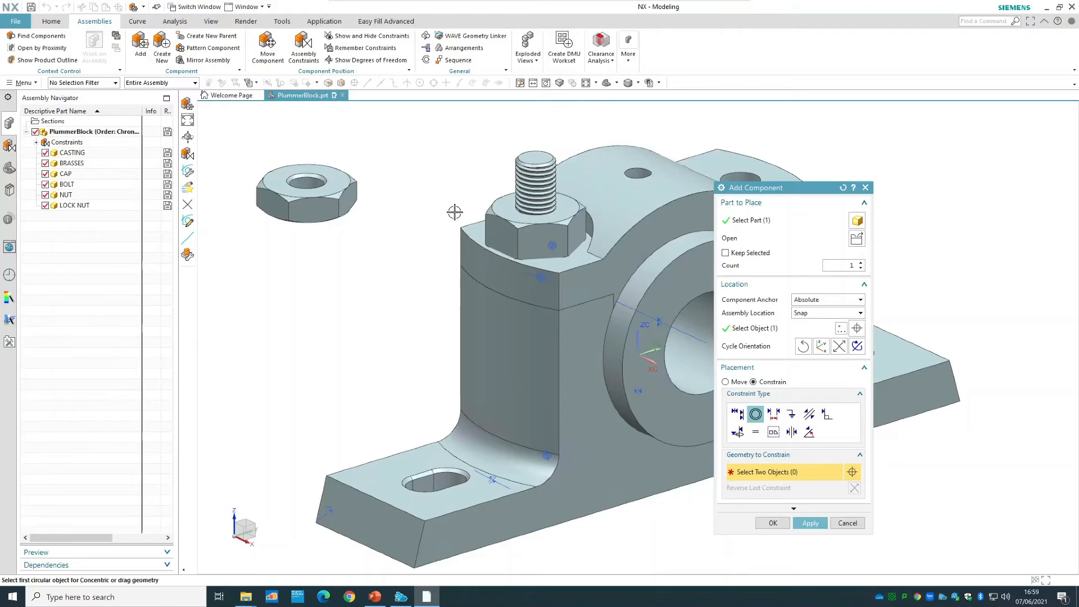
Constrain the lock nut during placement with a Concentric constraint between the nut's upper hole edge and the lock nut's lower hole edge.
click(545, 217)
middle_drag(333, 304, 349, 265)
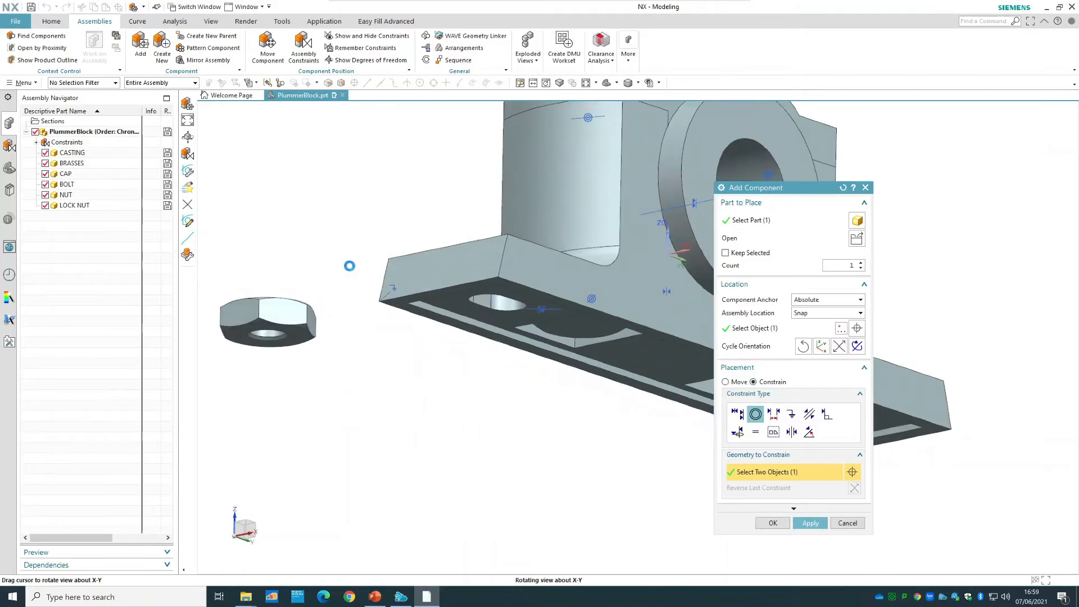
click(270, 335)
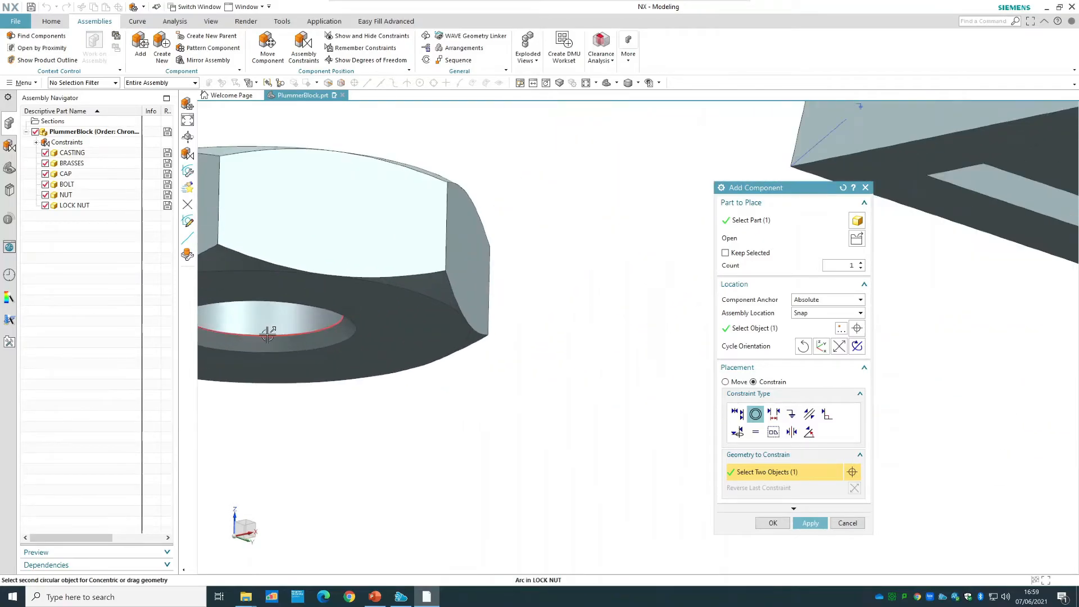
click(773, 523)
click(612, 83)
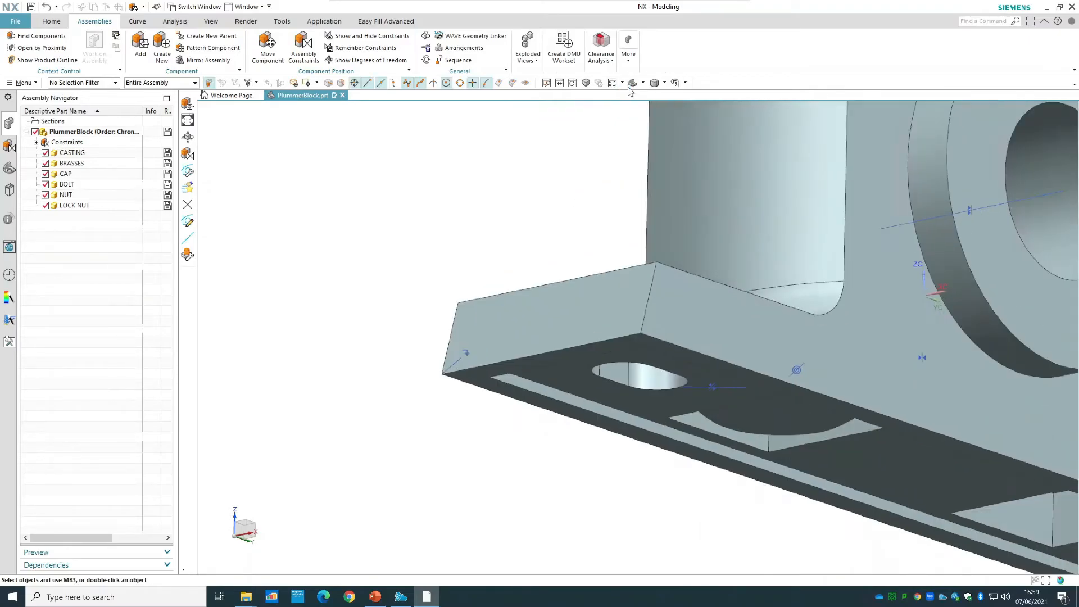
click(631, 83)
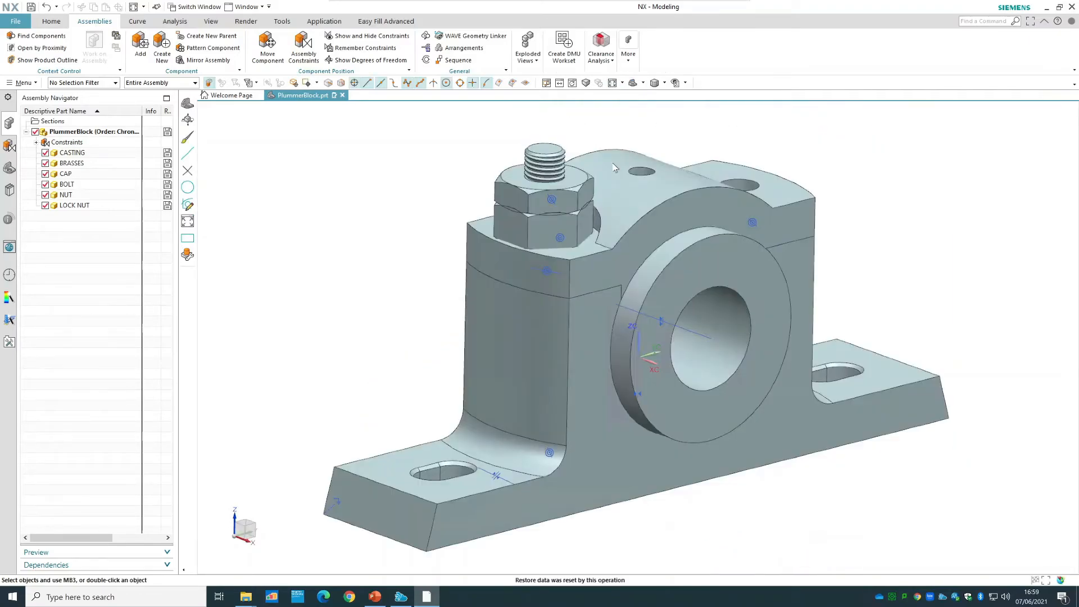
Check the lock nut's remaining degrees of freedom, refresh the display, and clear the selection.
right_click(552, 200)
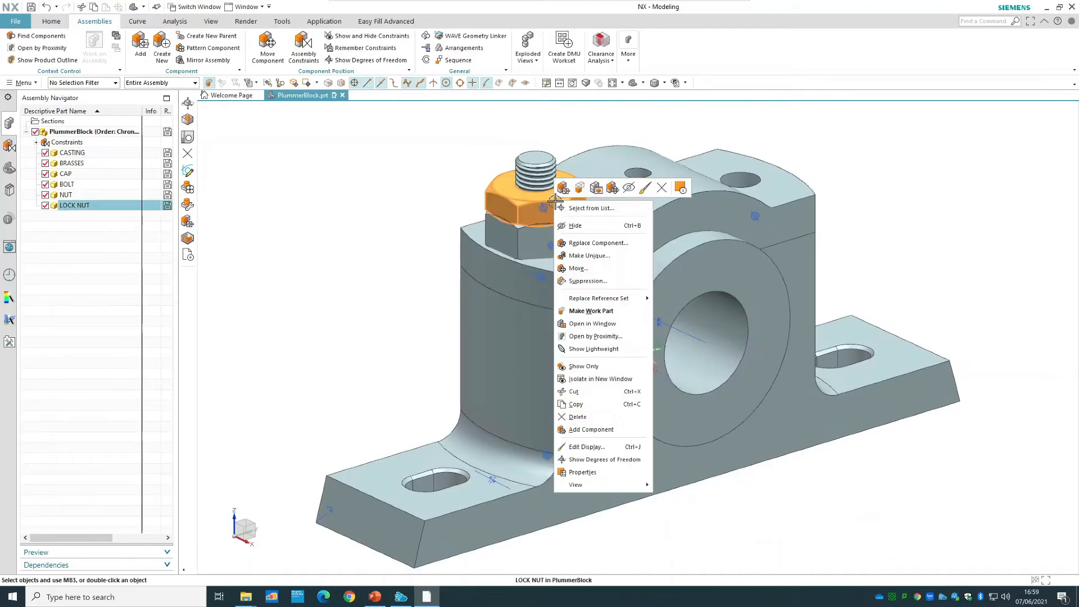
click(618, 459)
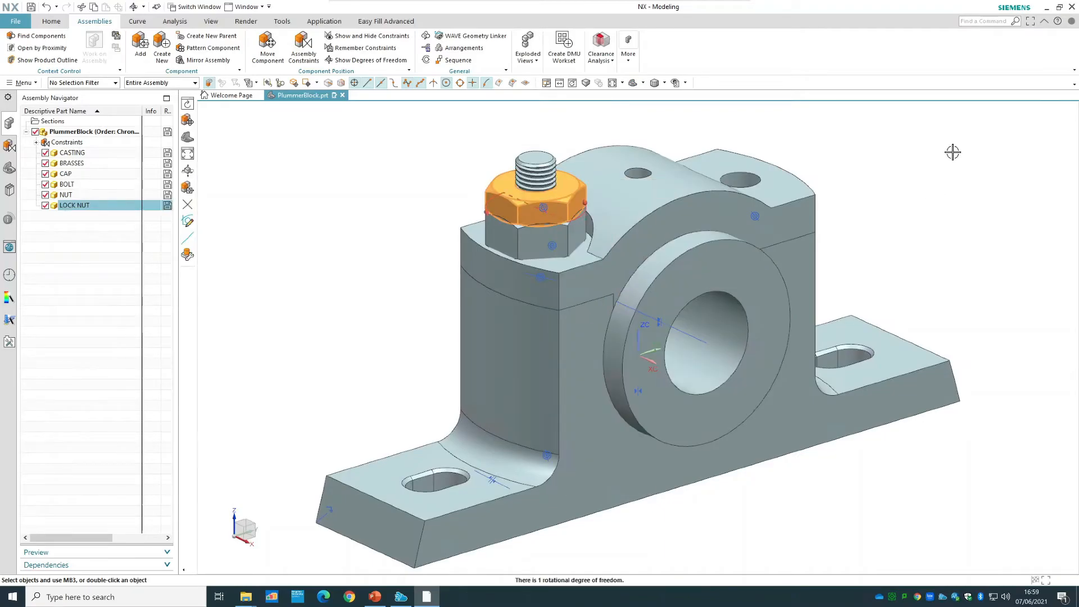
right_click(952, 152)
click(997, 159)
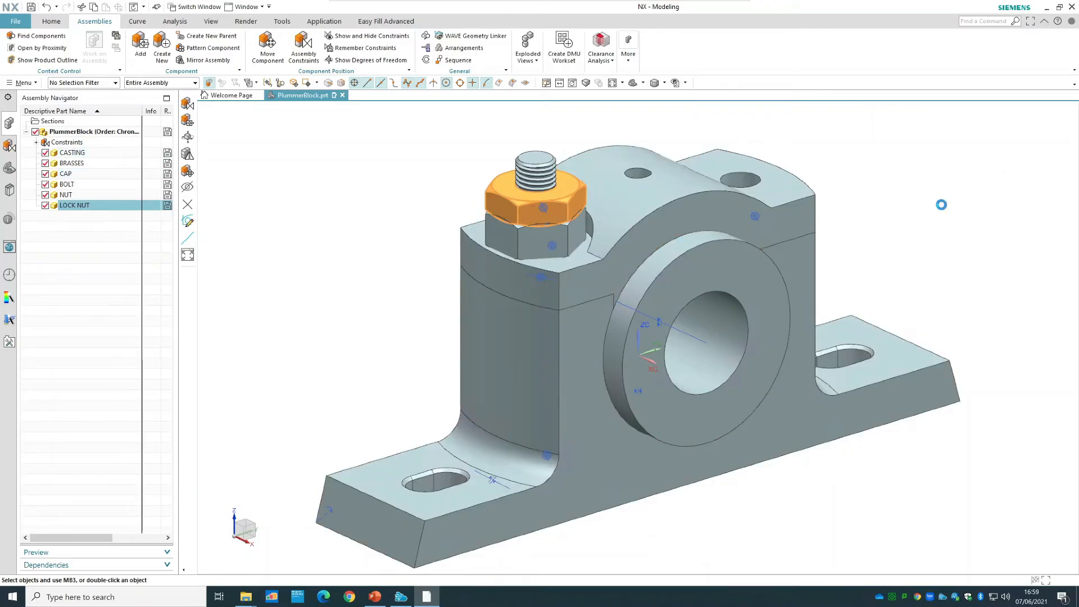
right_click(933, 168)
click(948, 174)
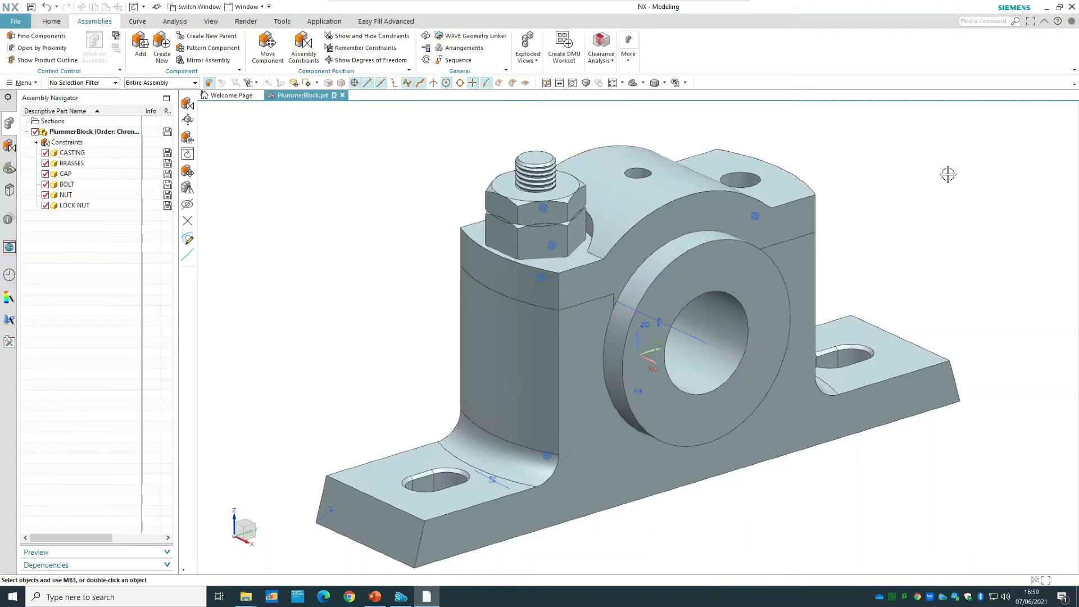
Switch the casting's reference set to Entire Part and return it to MODEL.
scroll(403, 199, down, 3)
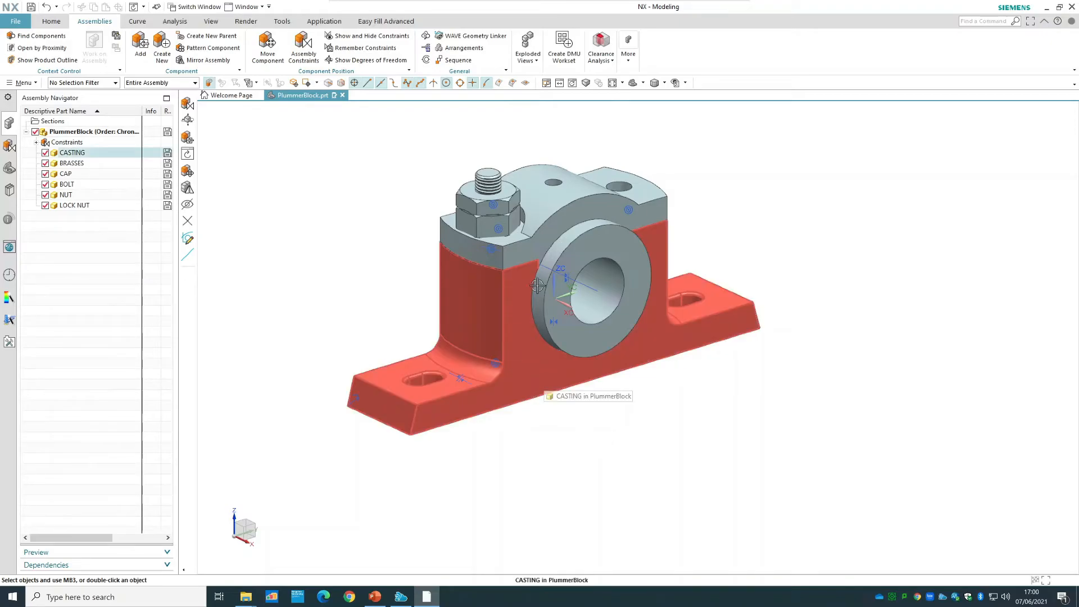
right_click(512, 322)
mouse_move(571, 131)
click(641, 142)
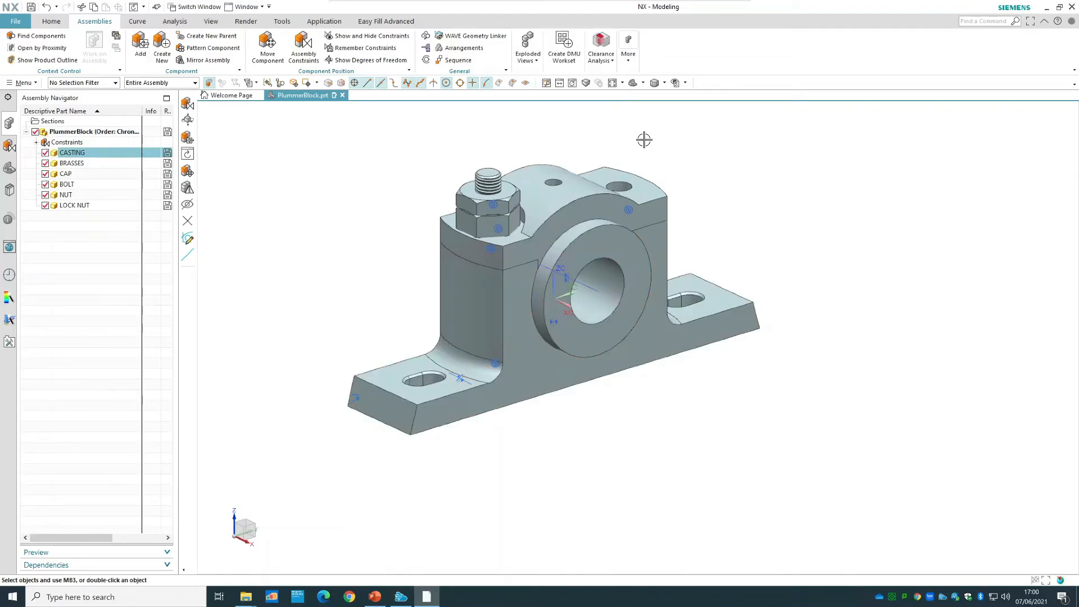
middle_drag(718, 442, 678, 439)
right_click(608, 381)
mouse_move(685, 193)
click(730, 187)
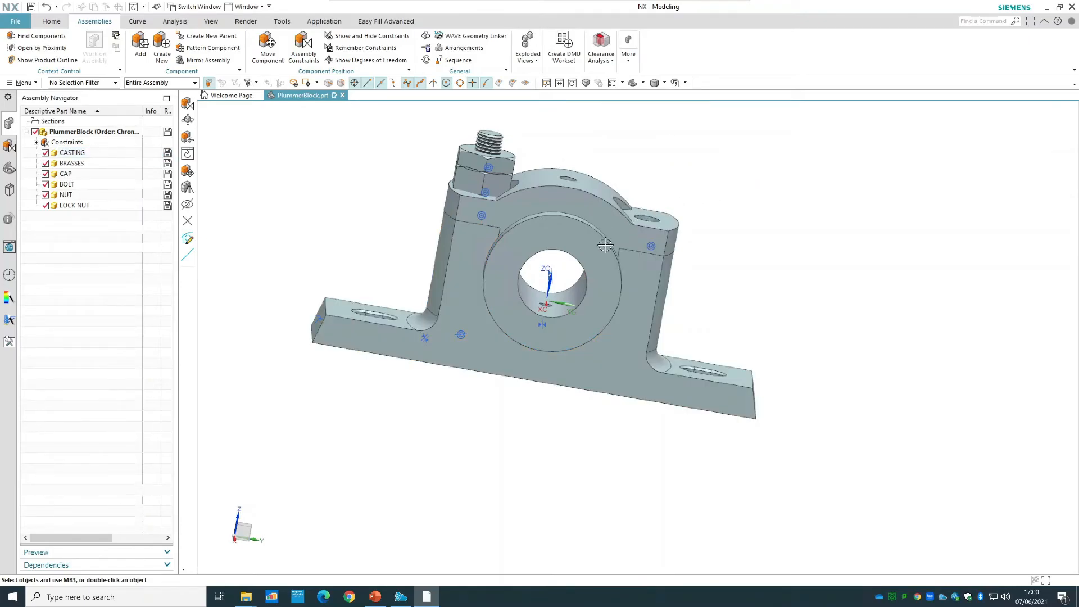
Replace the brasses' reference set with Entire Part, inspect its datum planes in the bore, and restore the standard view.
click(591, 259)
right_click(591, 259)
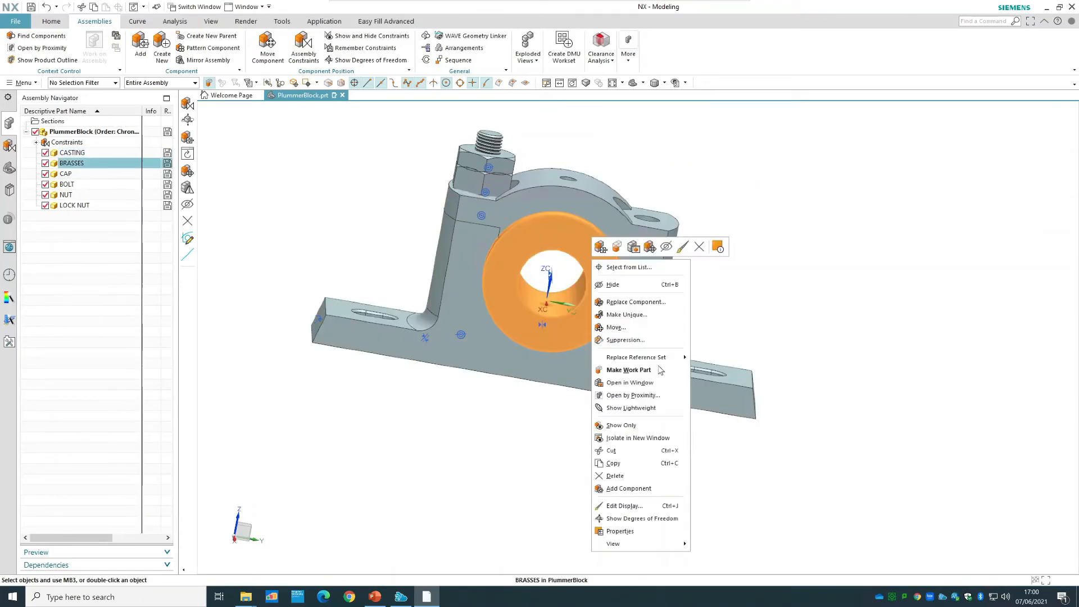
mouse_move(681, 361)
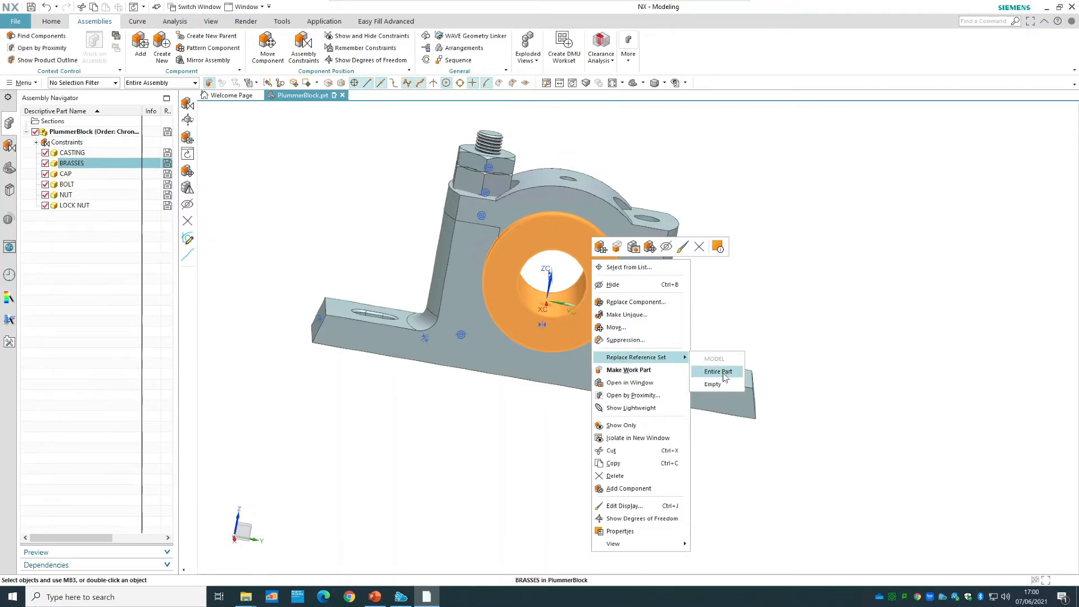
click(722, 370)
middle_drag(568, 489, 641, 548)
middle_drag(840, 423, 821, 315)
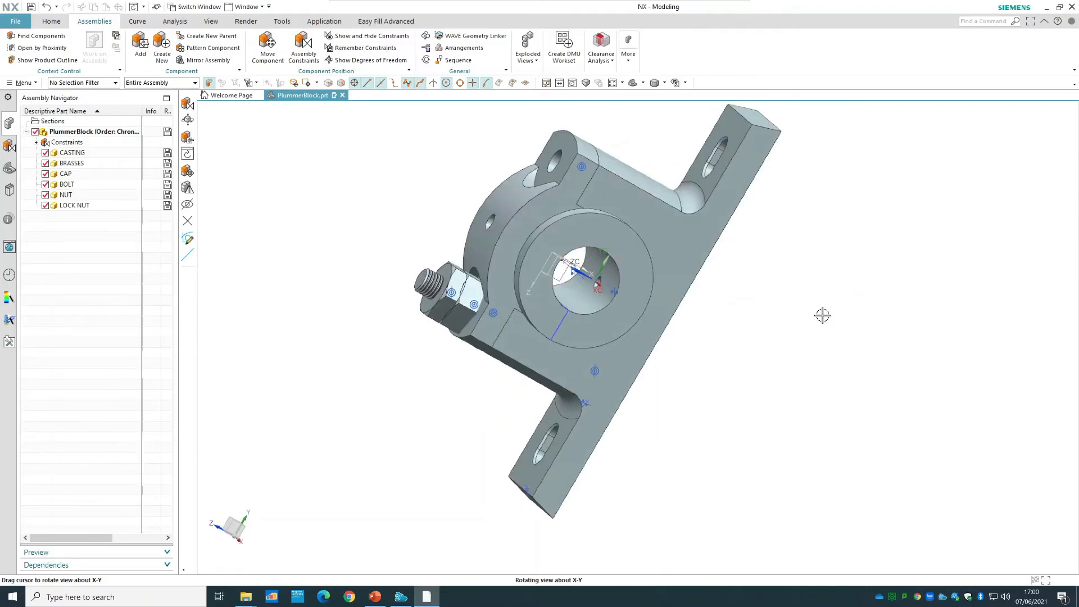
click(634, 85)
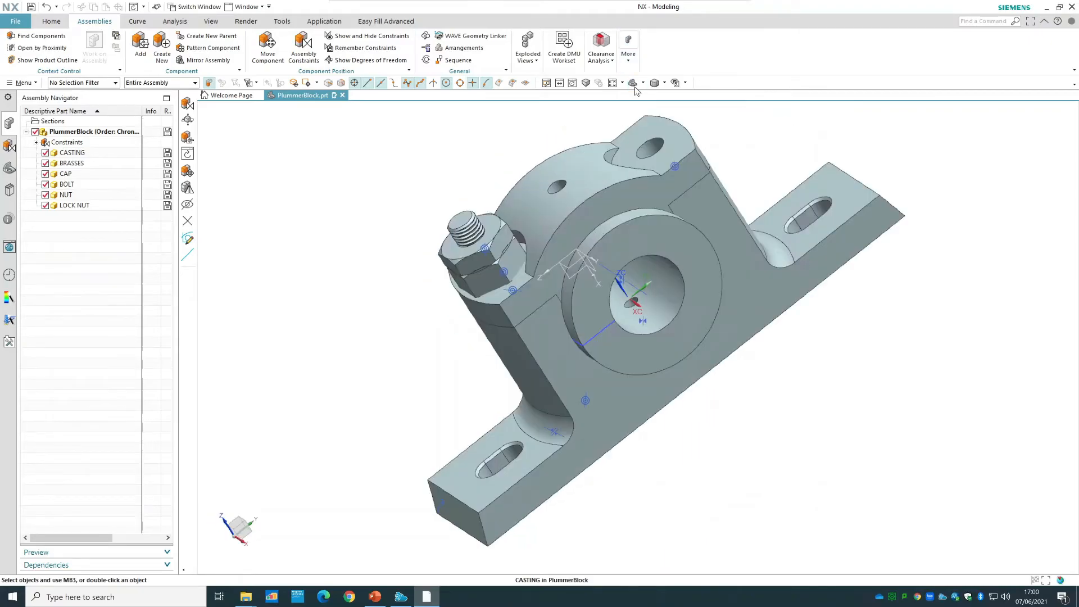
Start mirroring assembly components and choose the NUT, LOCK NUT and BOLT as the components to mirror.
click(213, 60)
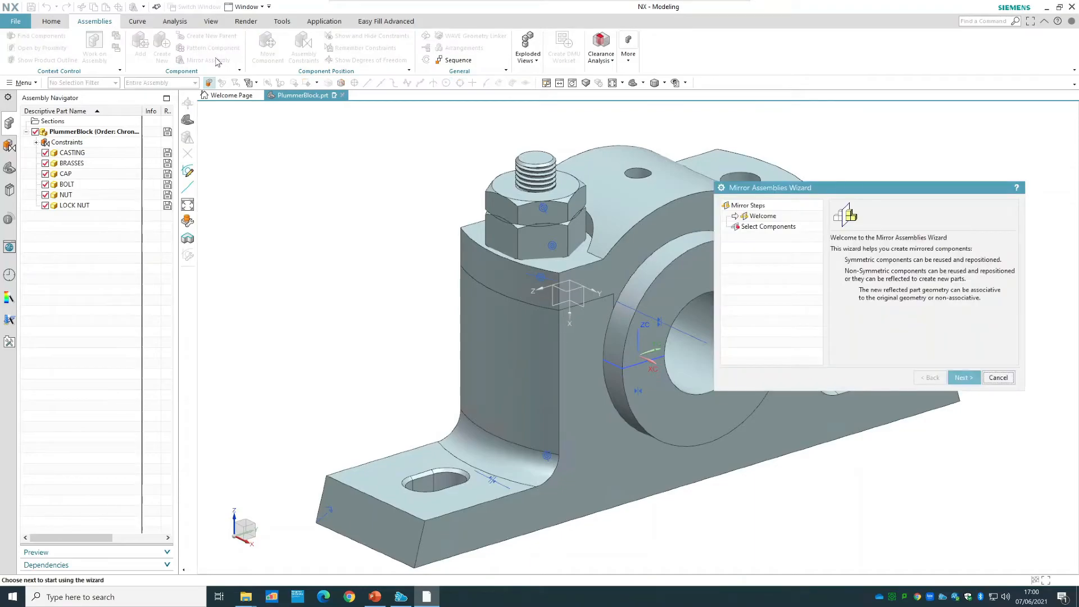
click(792, 226)
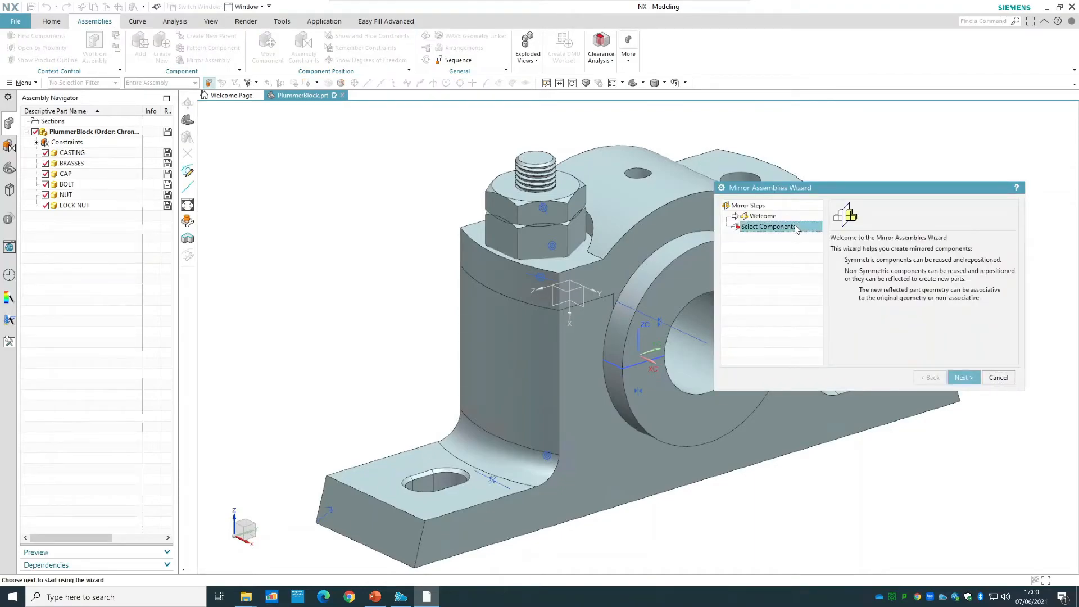
click(962, 378)
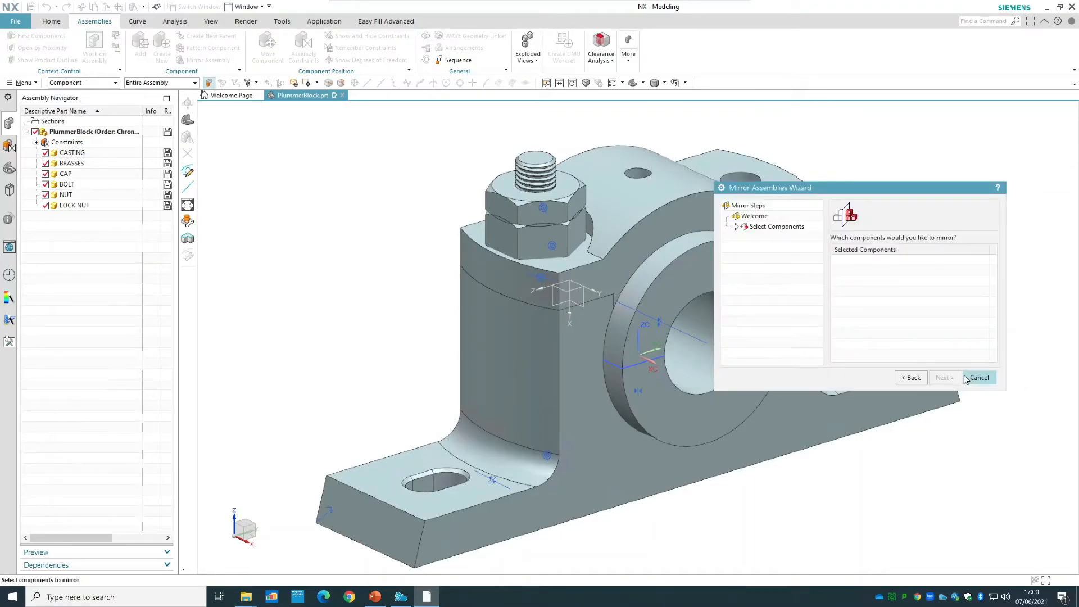
click(564, 240)
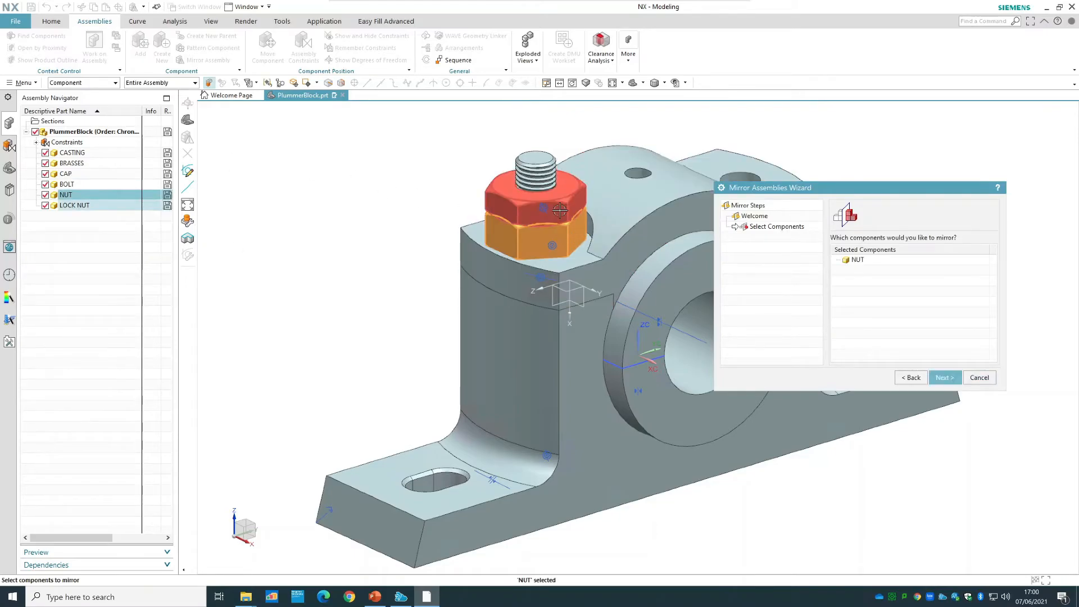
click(543, 174)
click(543, 171)
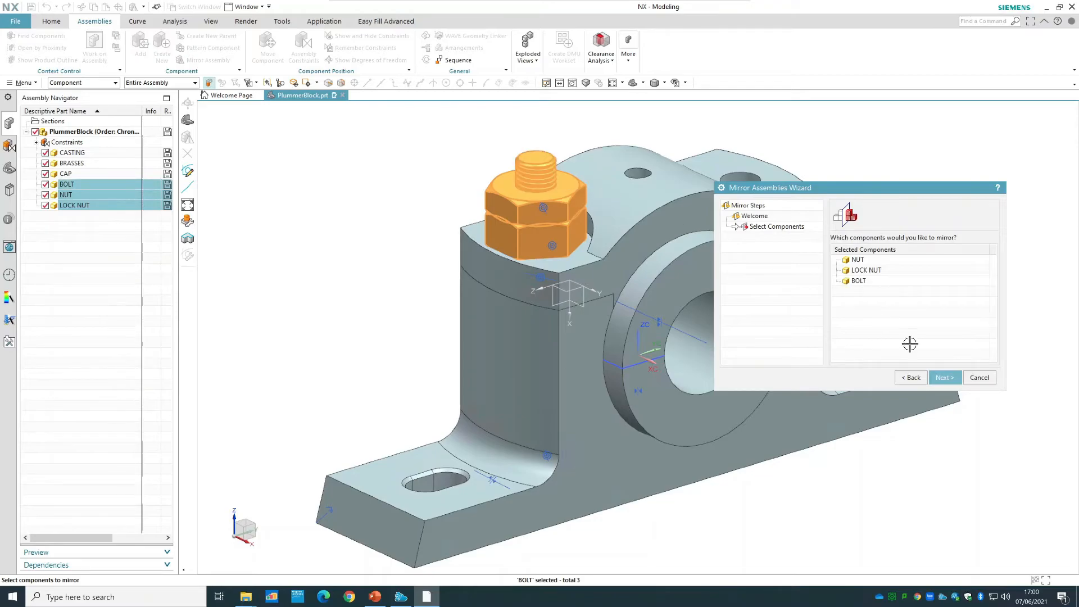
click(944, 375)
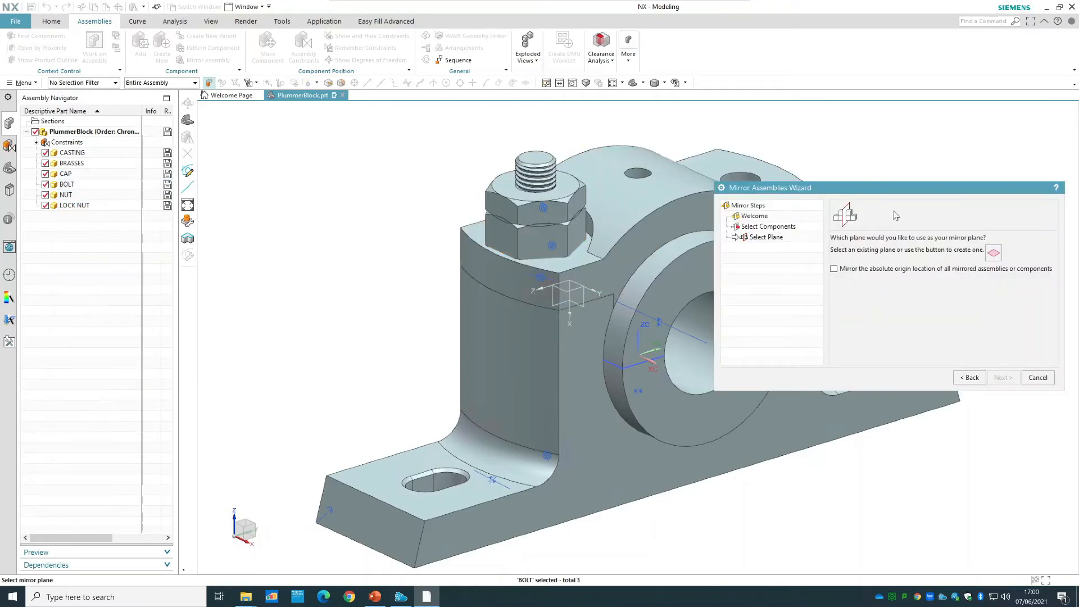
Use the XY plane of the brasses as the mirror plane and accept the naming rule with the mirror_ prefix in the source directory.
drag(905, 193, 170, 145)
middle_drag(859, 491, 932, 516)
scroll(576, 283, up, 3)
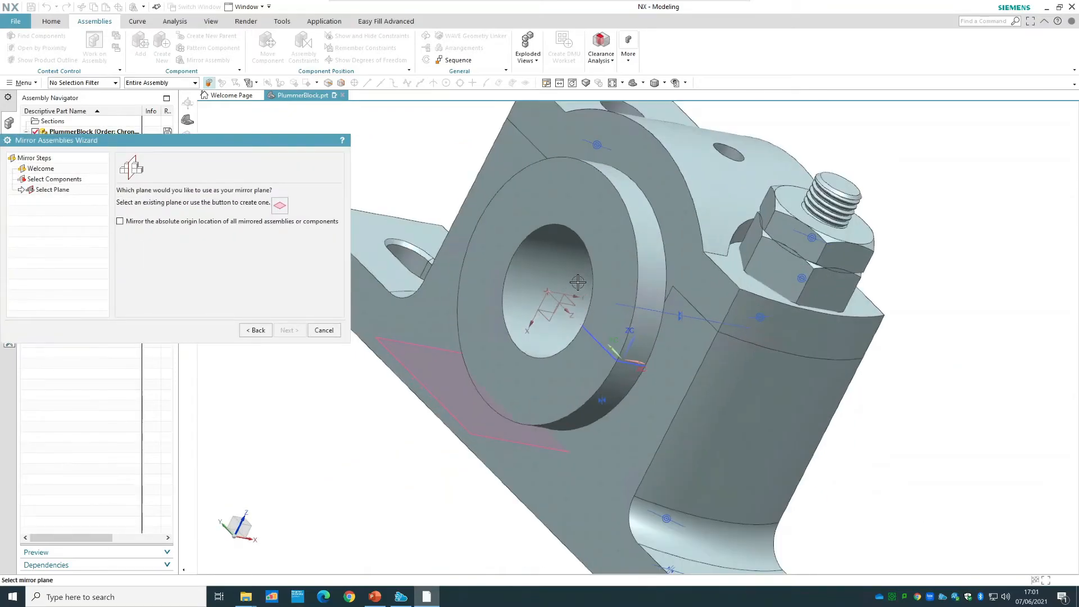
scroll(533, 313, up, 2)
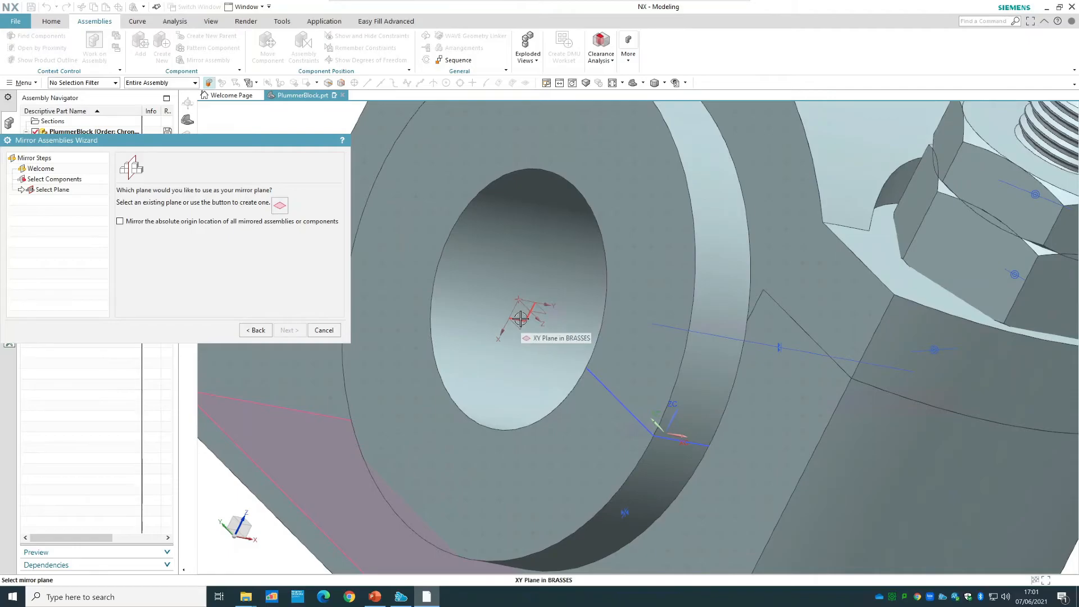
click(521, 318)
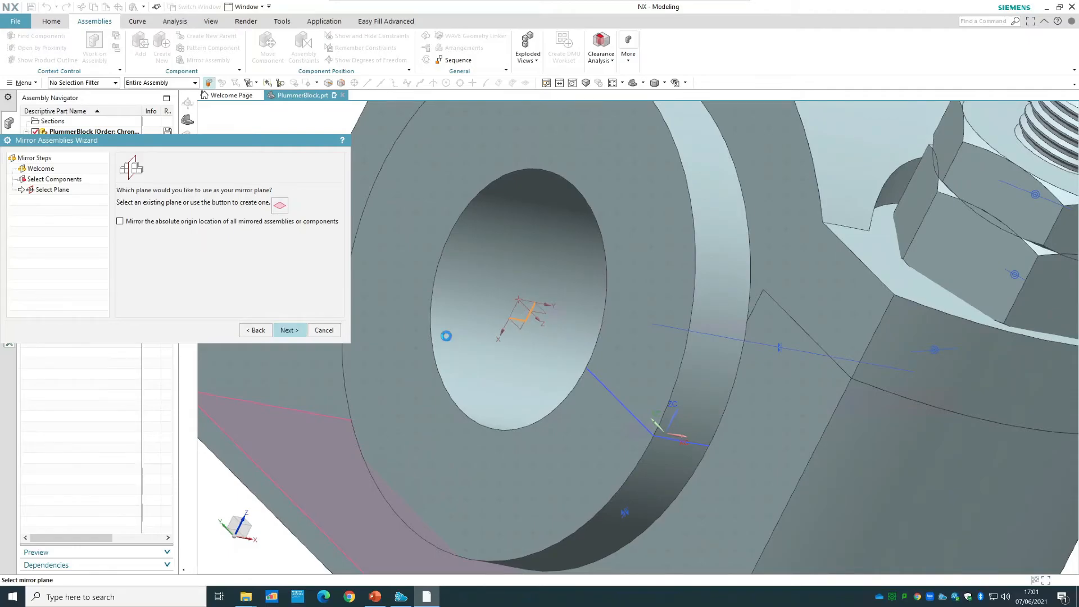
click(288, 330)
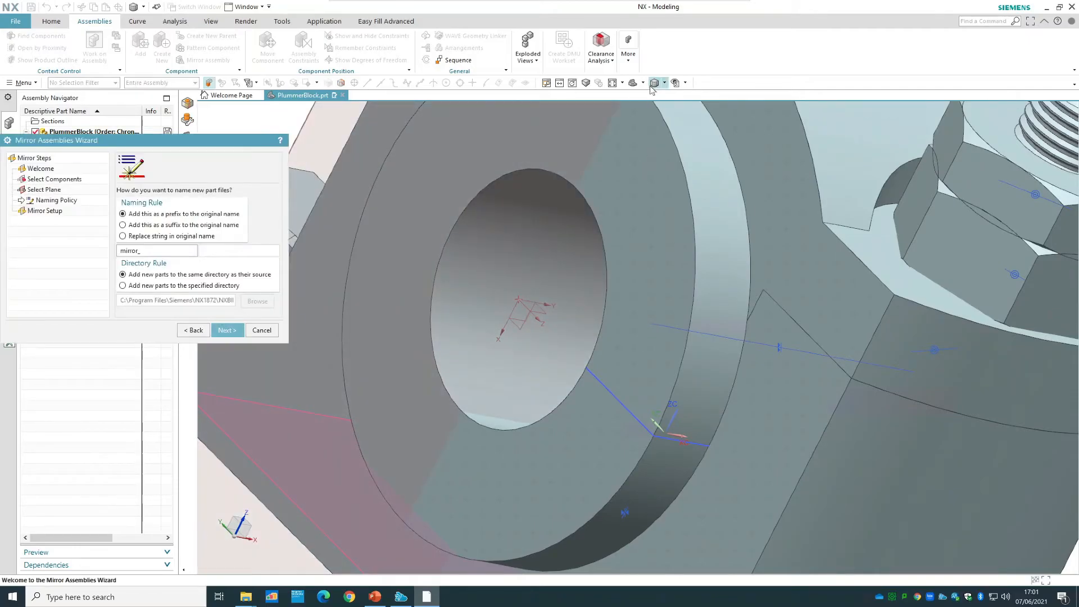
click(632, 84)
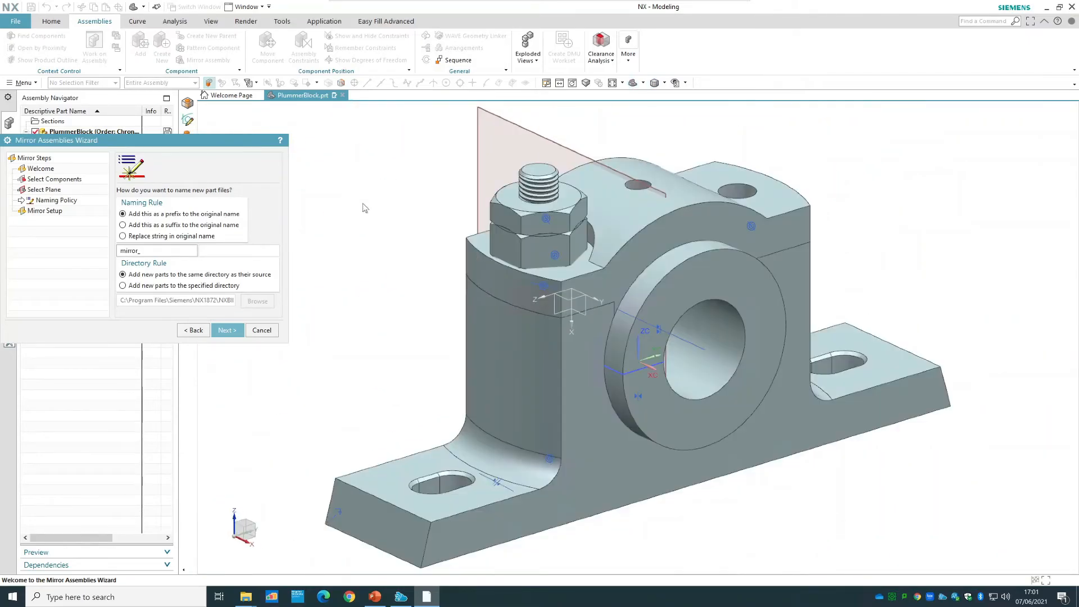
click(224, 331)
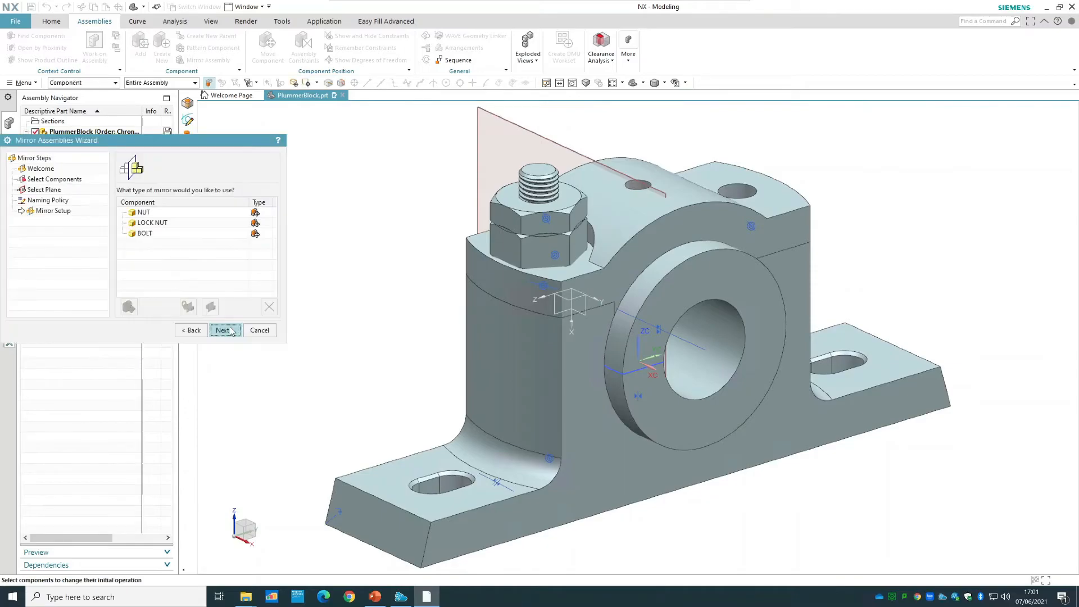
Finish mirroring the nut, lock nut and bolt with the proposed positions, and hide the linked datum plane used as mirror plane.
click(230, 333)
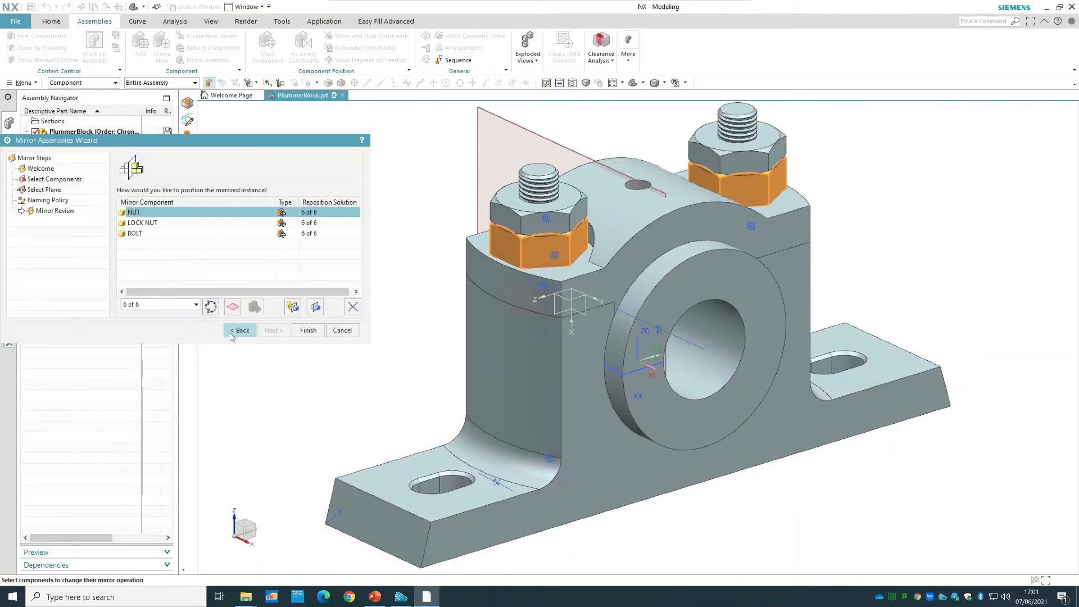
click(308, 330)
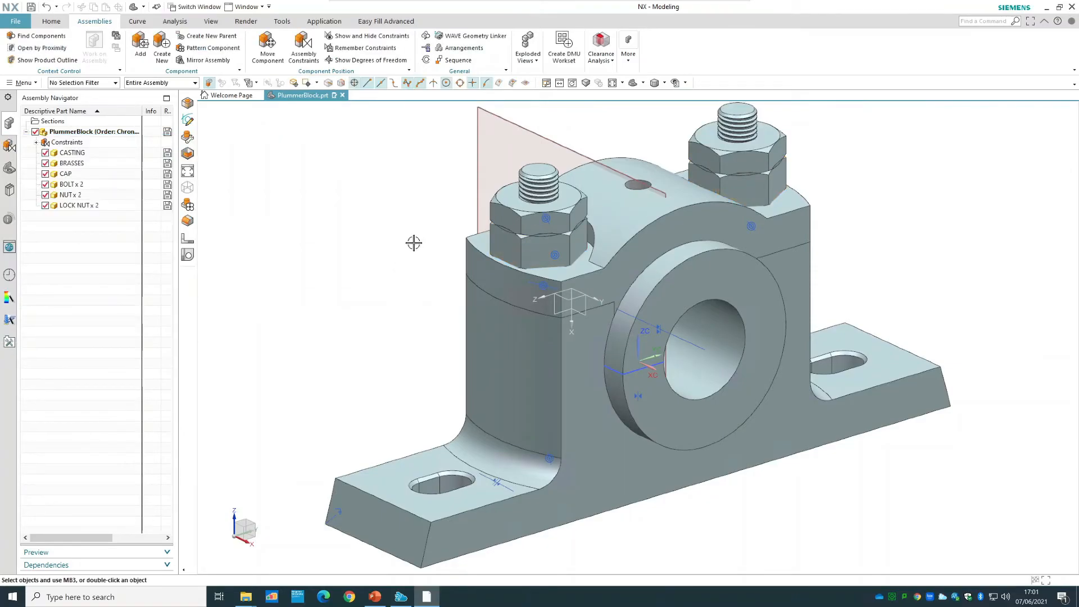
right_click(513, 128)
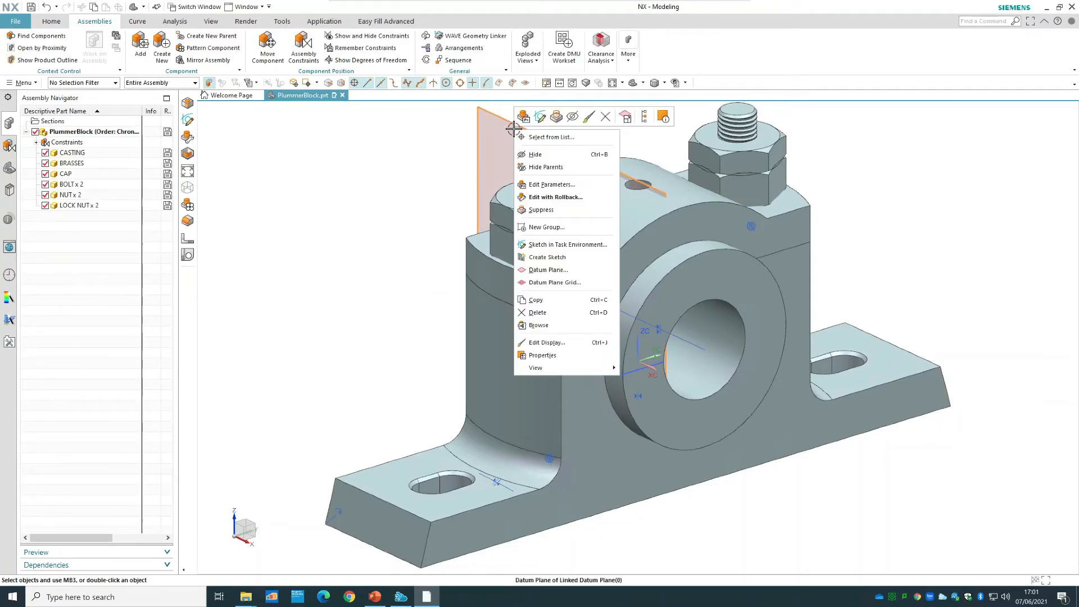
click(536, 154)
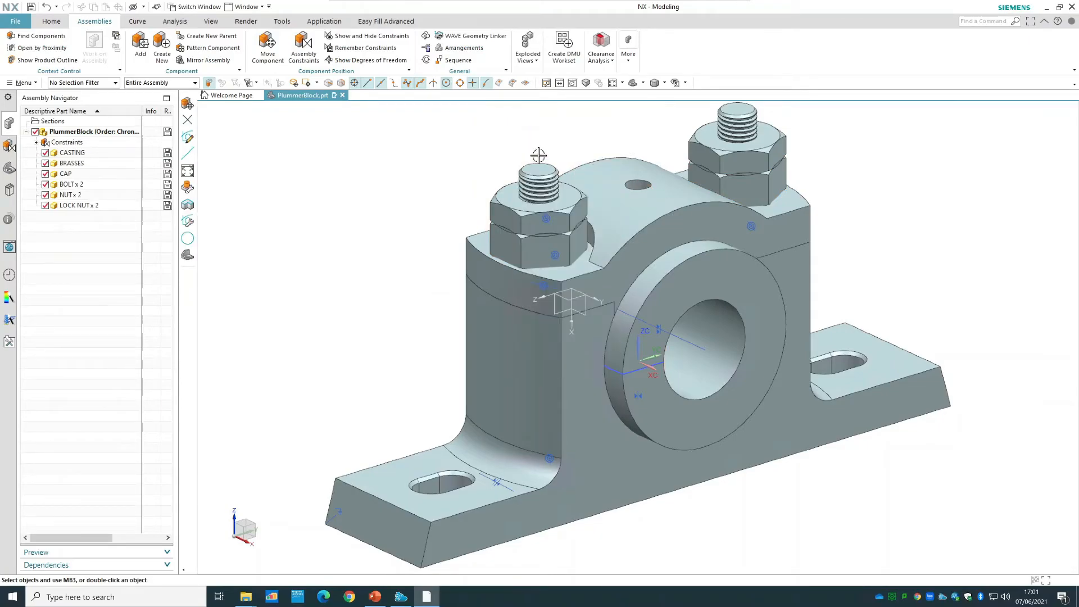
Return the brasses' reference set to MODEL.
right_click(721, 266)
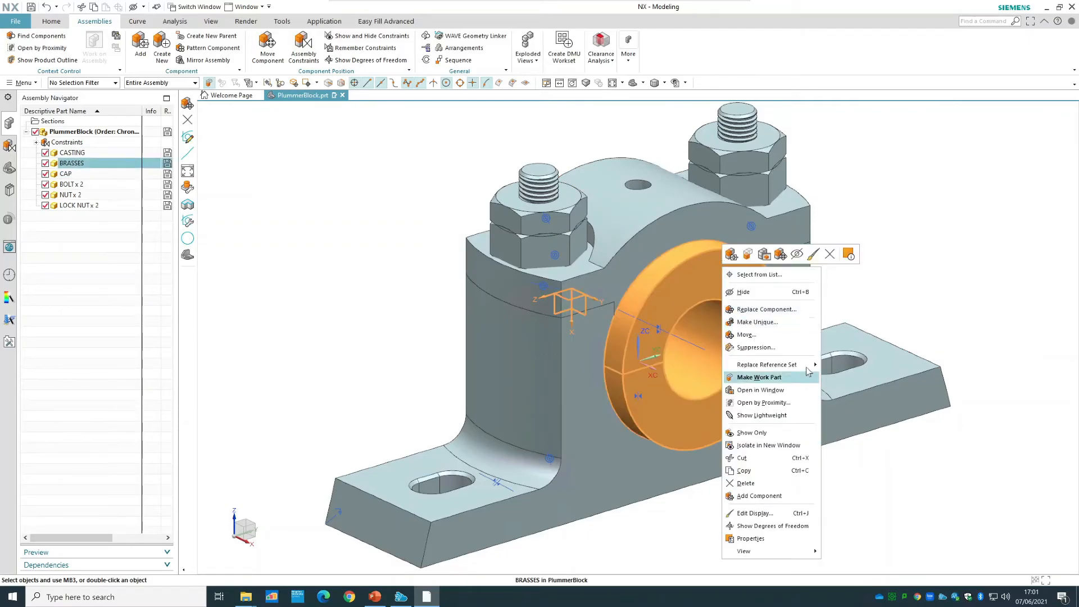
mouse_move(809, 368)
click(845, 366)
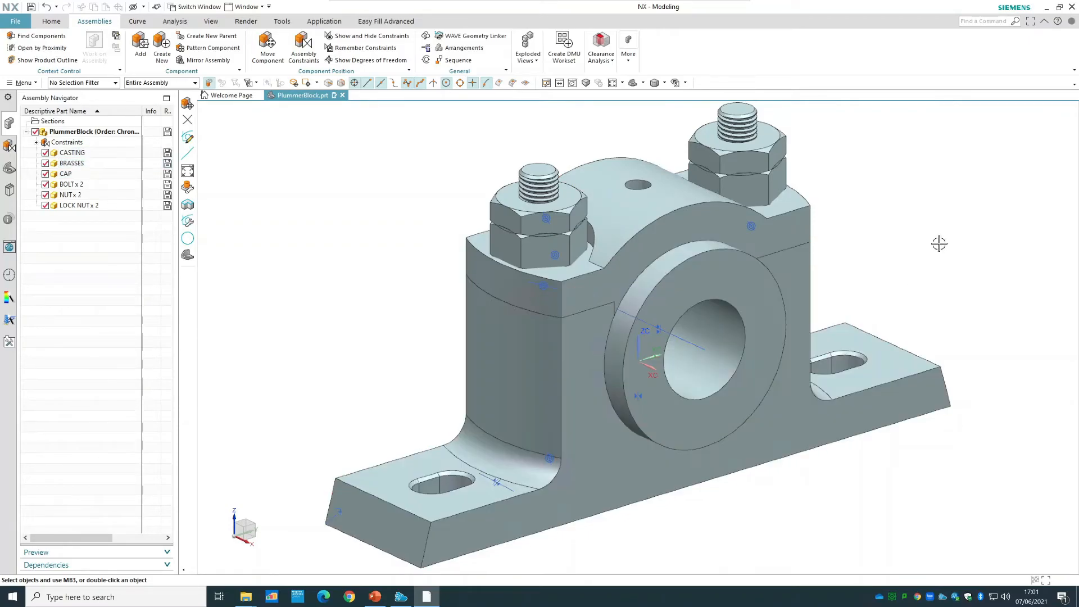
scroll(941, 239, down, 3)
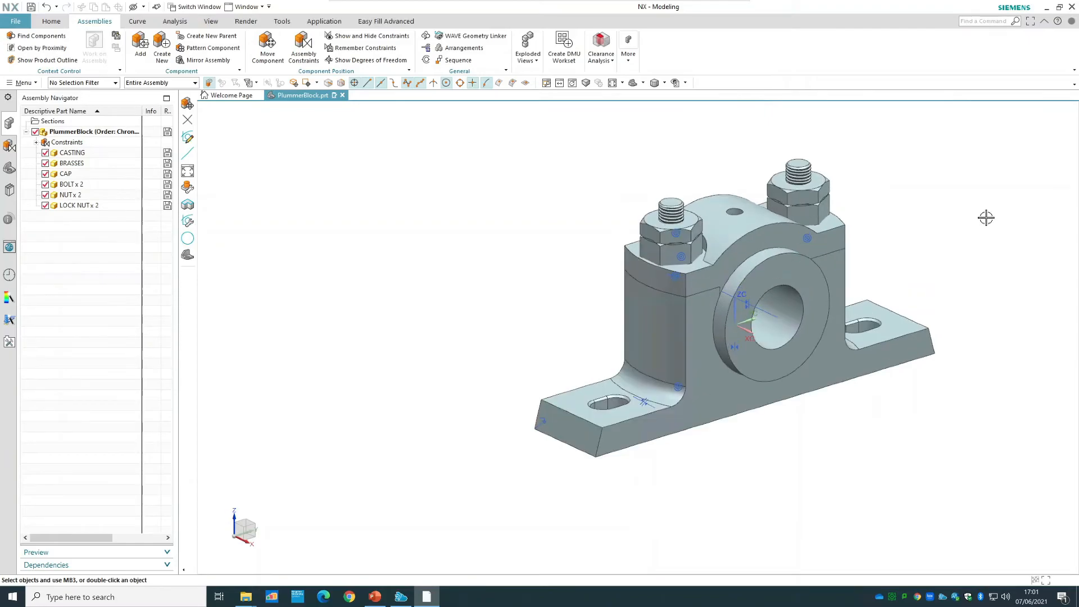
scroll(986, 217, up, 2)
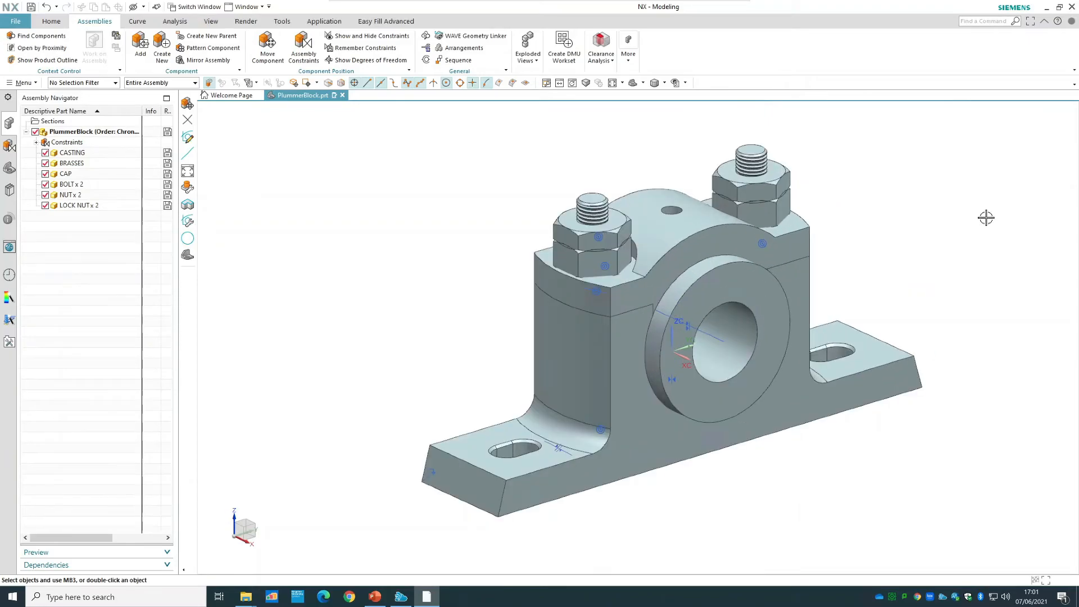
Show the mirrored bolt's degrees of freedom, clear the display, and examine the list of assembly constraints for the mirrored components.
right_click(755, 162)
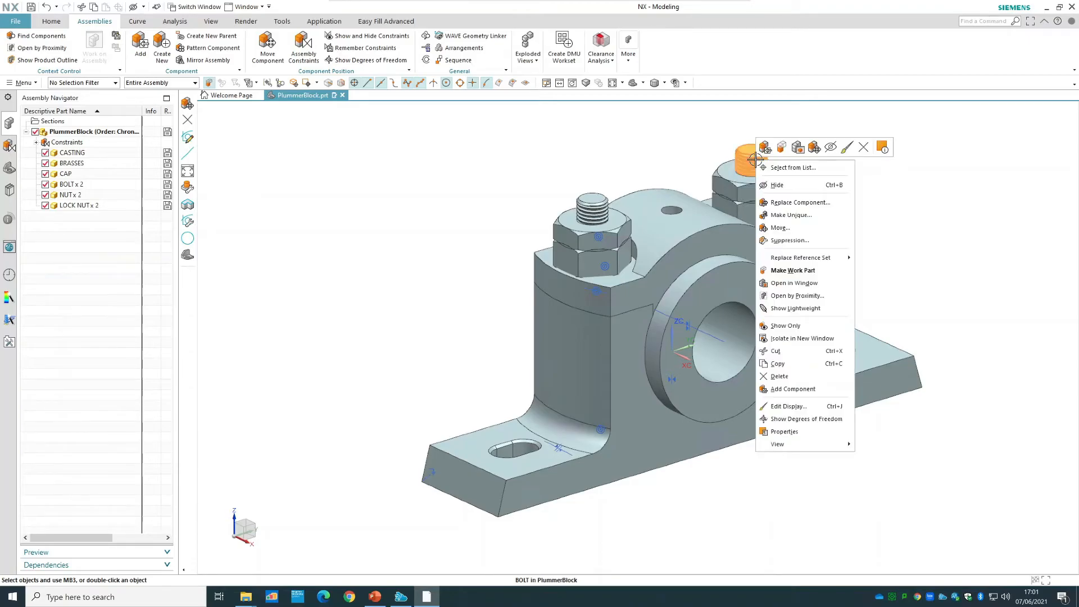
click(825, 418)
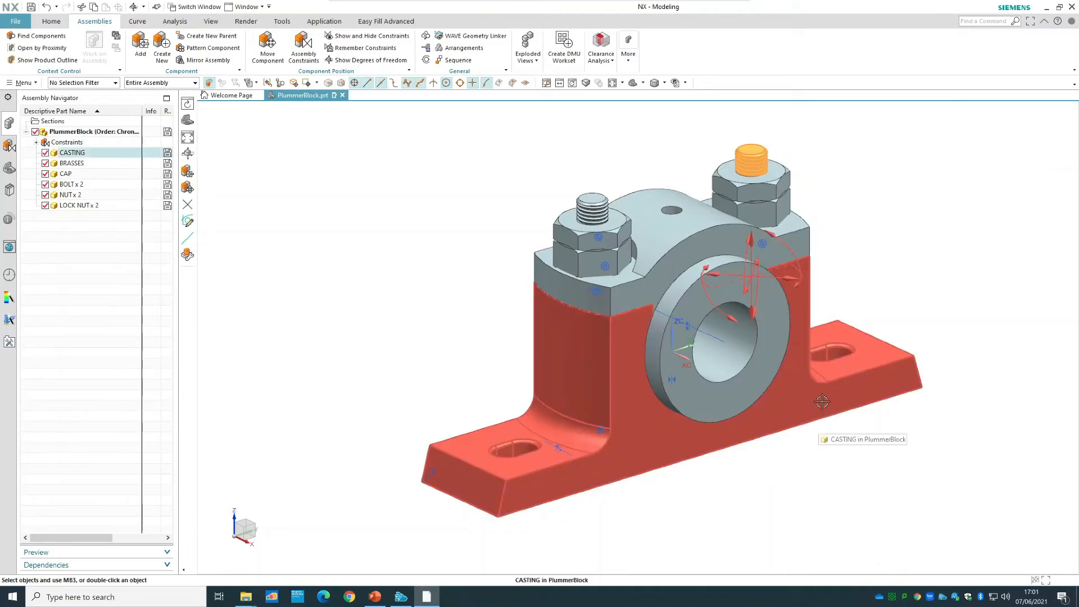
right_click(939, 180)
click(956, 184)
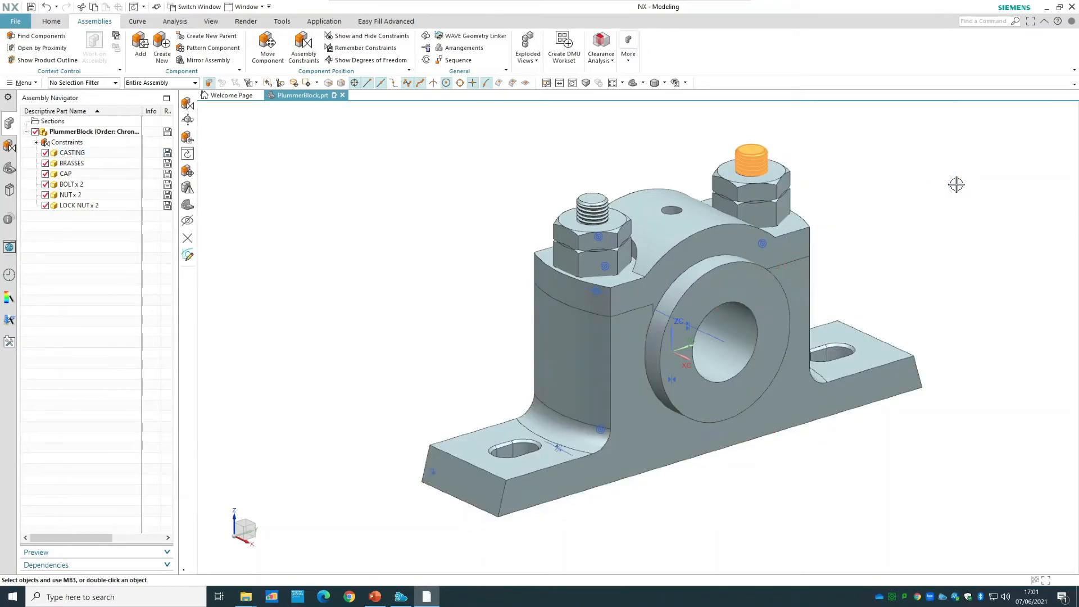
click(8, 147)
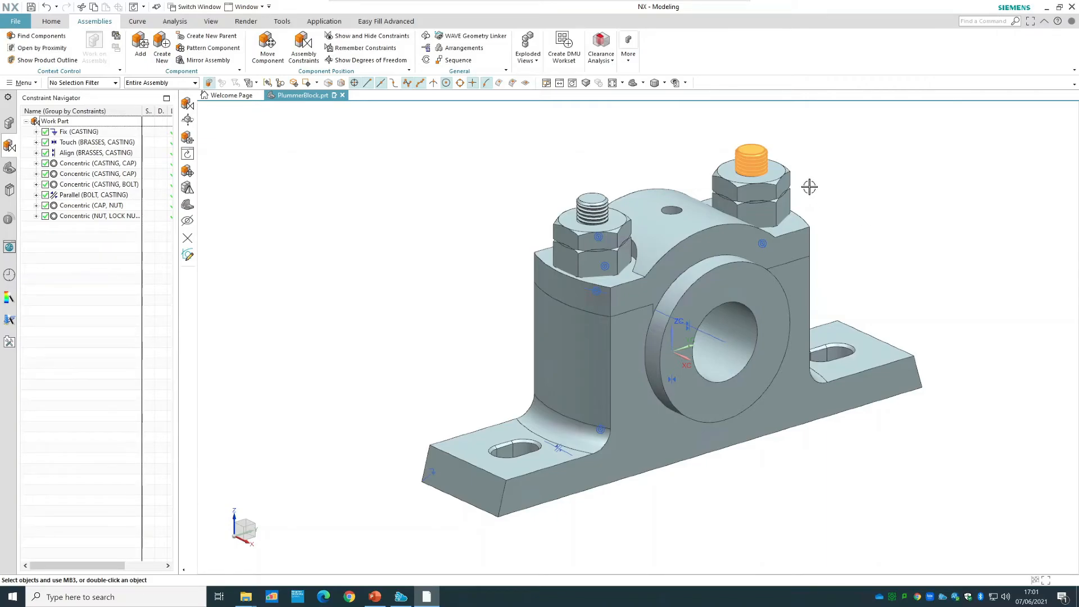
Move the mirrored bolt straight down out of the casting to about Z = -96.
right_click(752, 164)
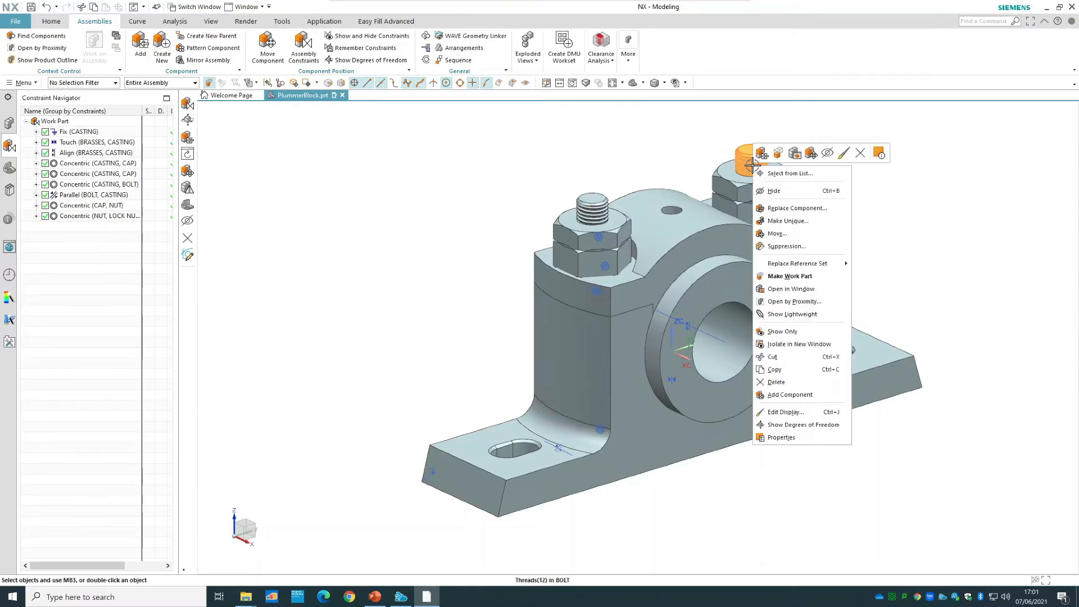
click(786, 234)
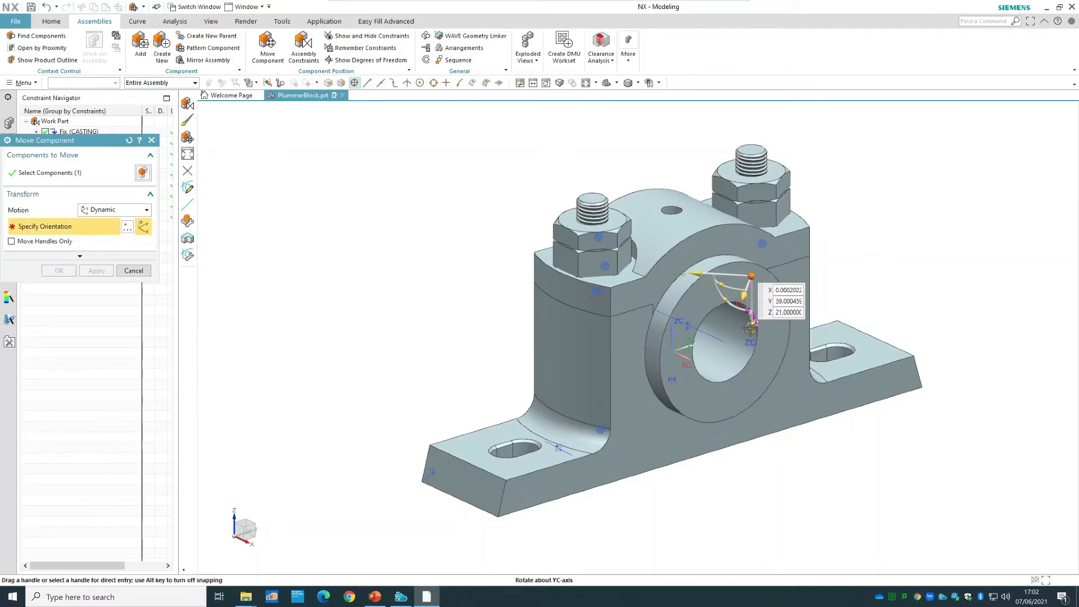
drag(738, 478, 729, 602)
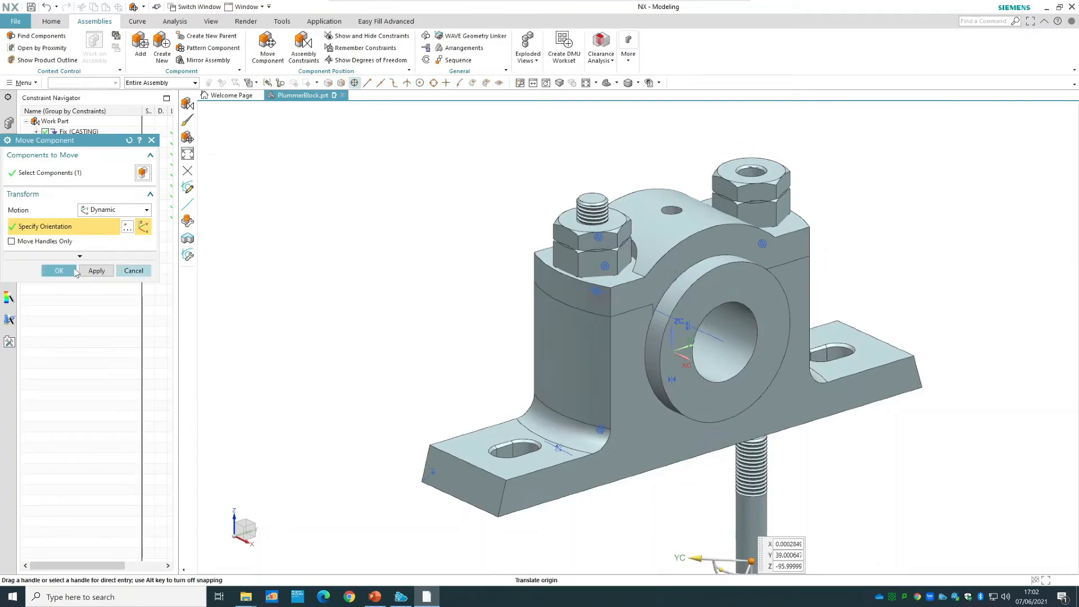
click(59, 271)
Add a Concentric constraint between the bolt hole edge on the casting's underside and the circular edge where the mirrored bolt's shank meets its head.
middle_drag(951, 423, 950, 409)
click(297, 47)
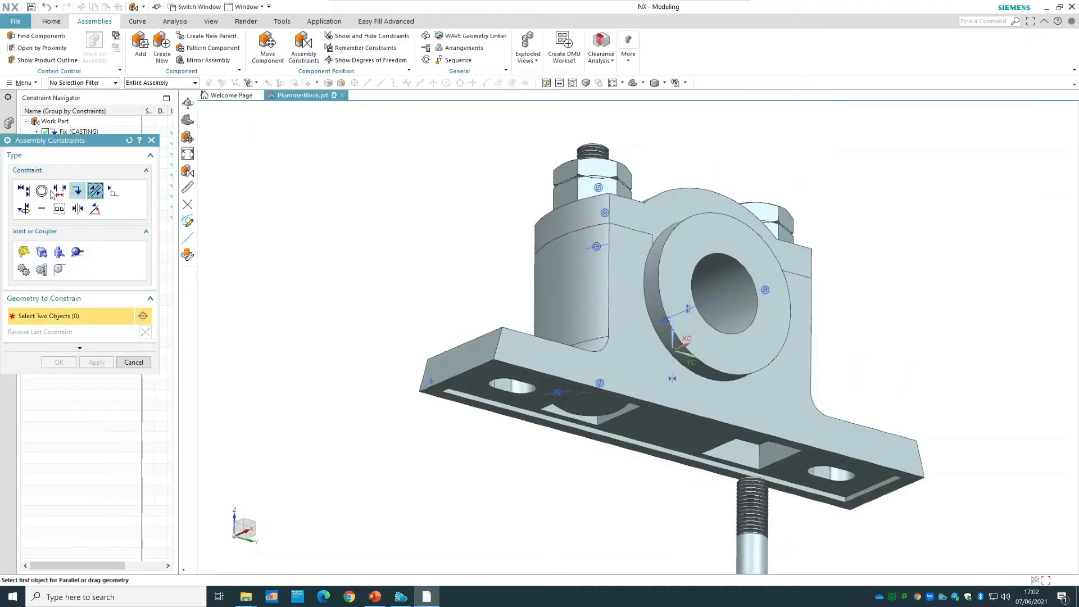
click(41, 191)
middle_drag(910, 327, 817, 427)
click(752, 464)
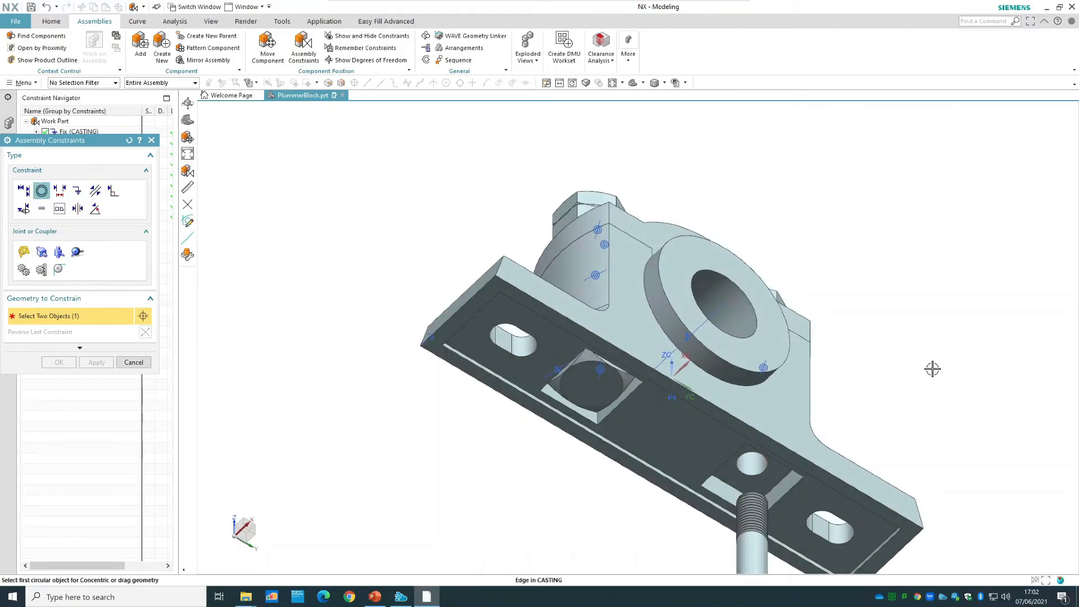
scroll(931, 364, down, 1)
scroll(931, 364, down, 2)
middle_drag(958, 328, 953, 395)
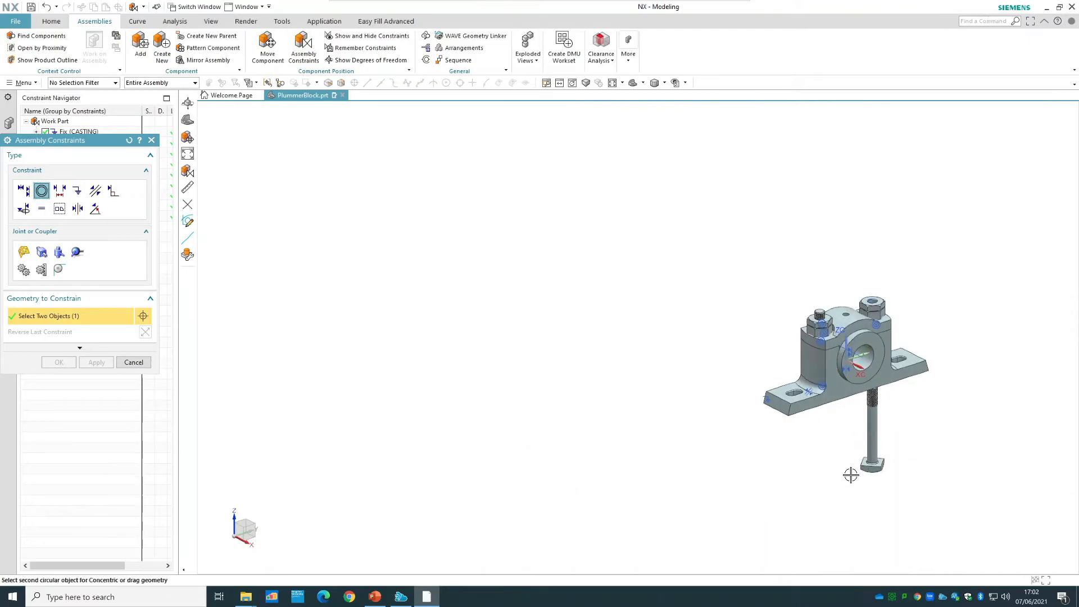
scroll(855, 473, up, 3)
scroll(854, 473, up, 2)
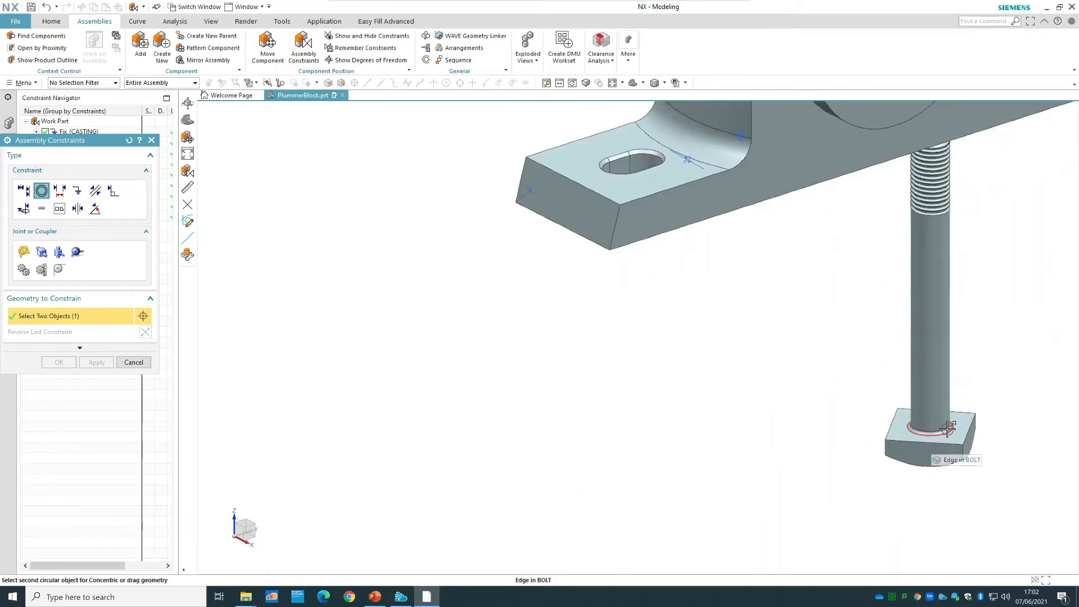
click(948, 427)
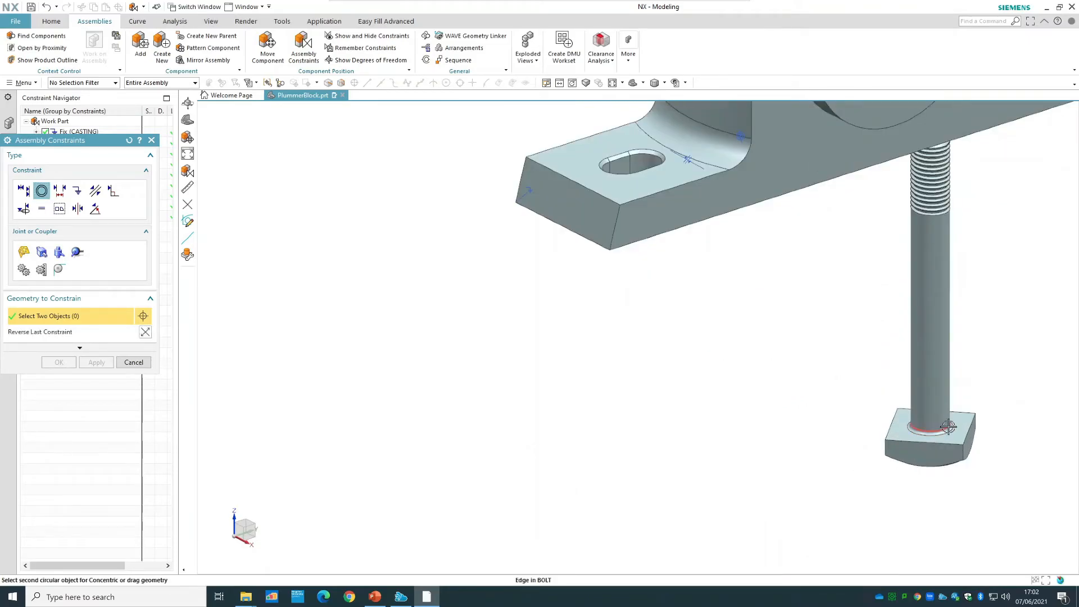
Add a Parallel constraint between the mirrored bolt's square head and the side wall of its recess in the casting.
click(96, 192)
scroll(922, 350, down, 3)
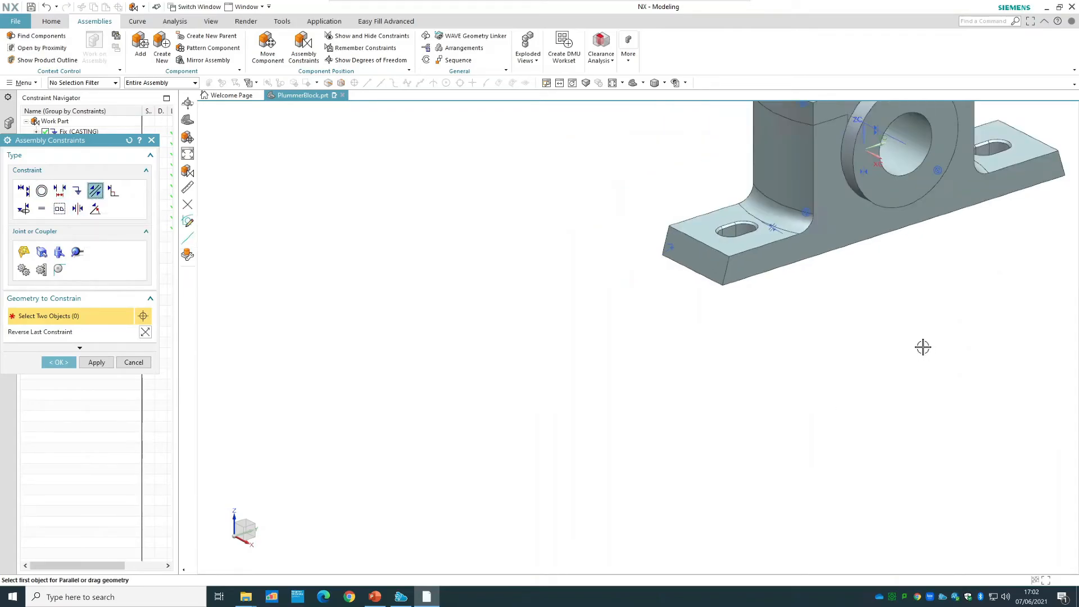
middle_drag(903, 304, 910, 263)
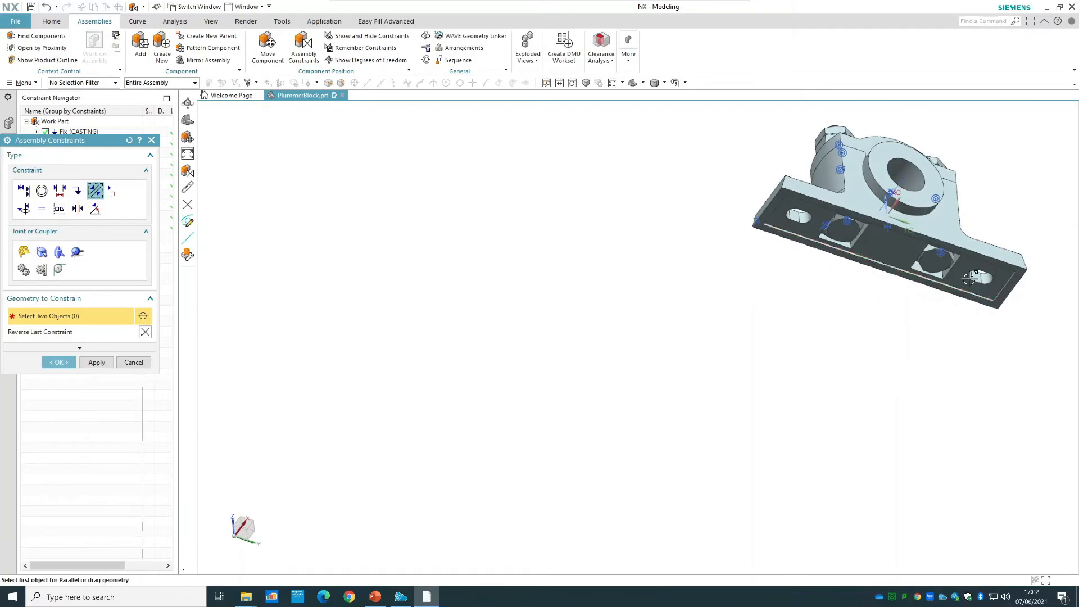
scroll(911, 259, up, 3)
scroll(911, 260, up, 6)
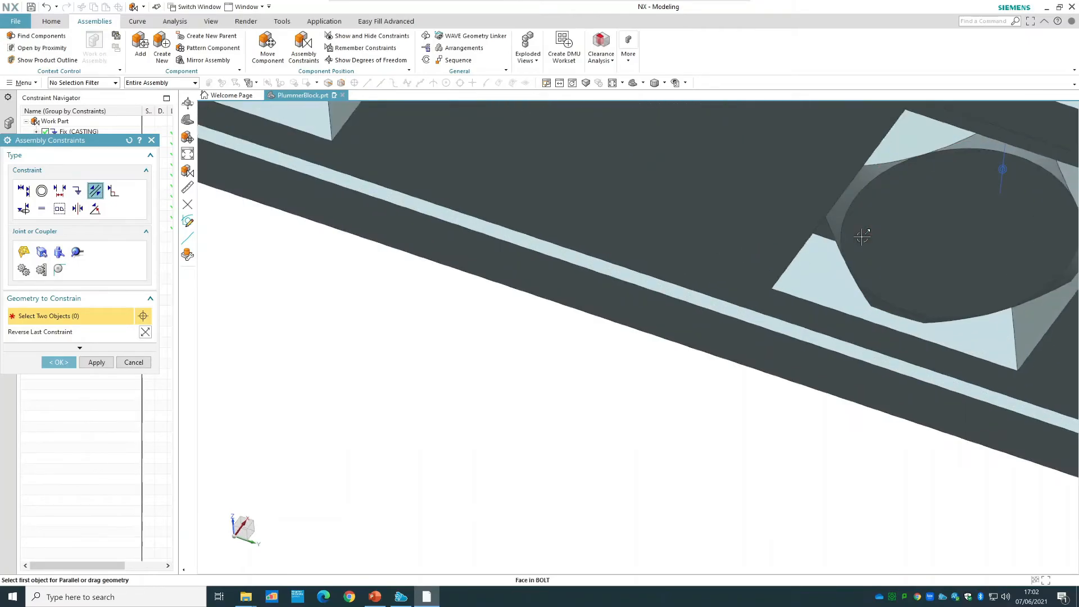
scroll(715, 397, down, 5)
middle_drag(645, 508, 614, 465)
click(812, 281)
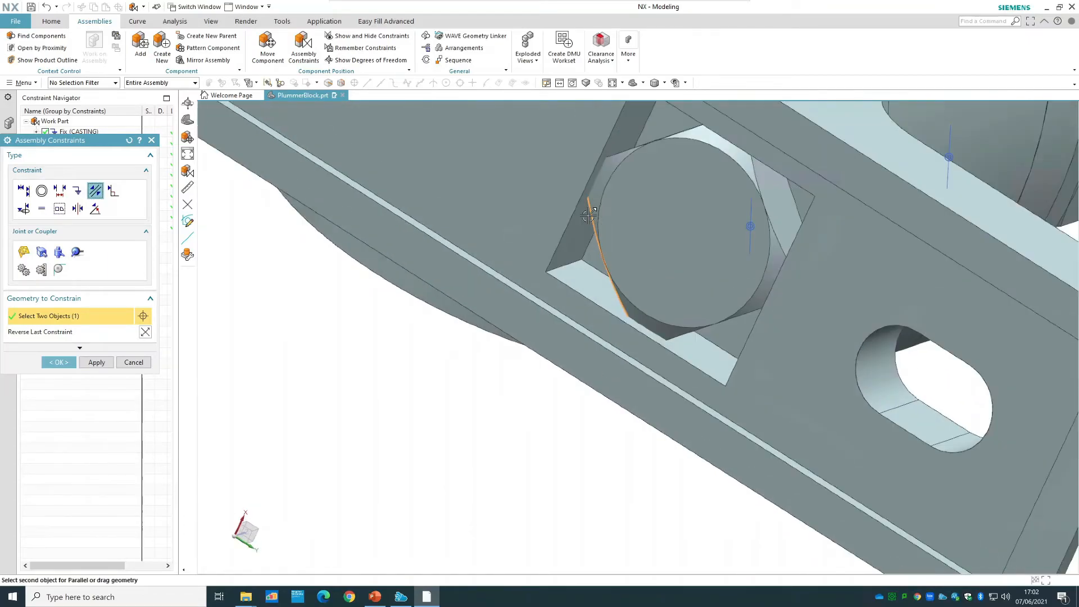
click(581, 223)
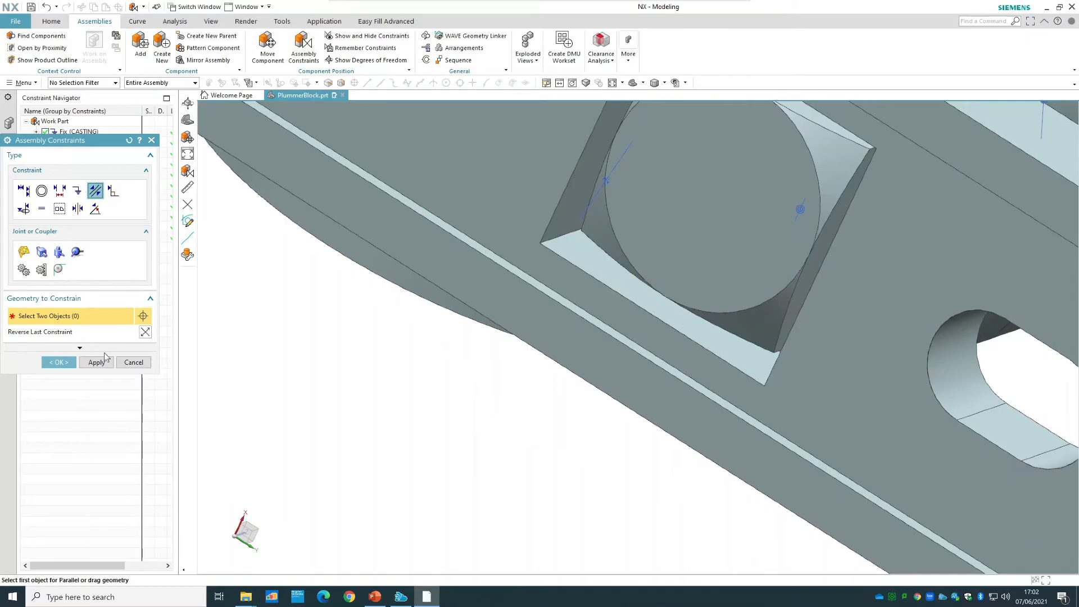
click(61, 362)
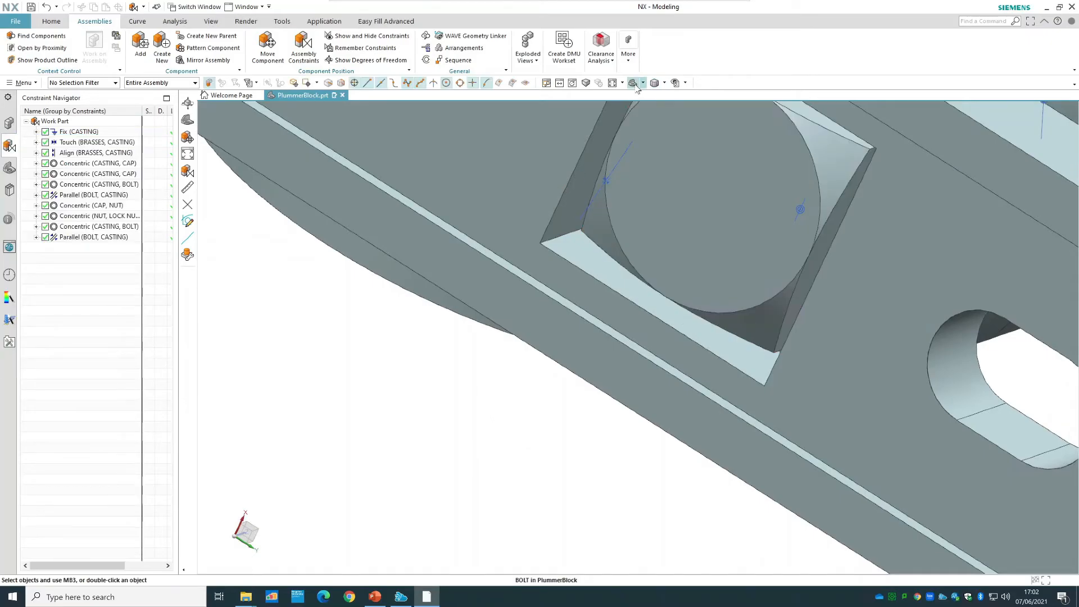
Move the mirrored lock nut straight up clear of the bolt to about Z = 106.3.
click(633, 83)
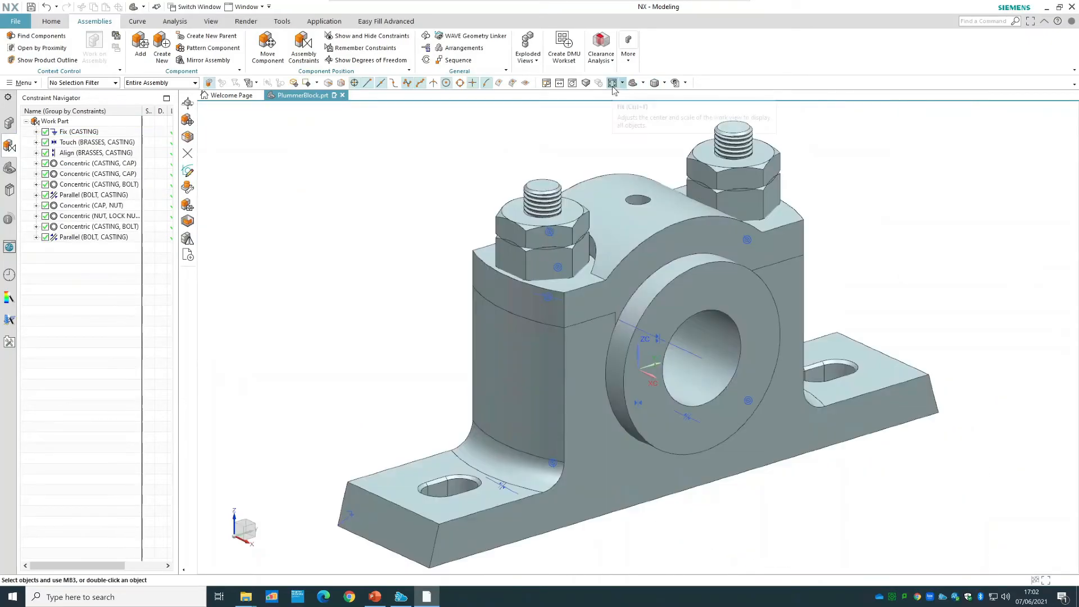
right_click(746, 178)
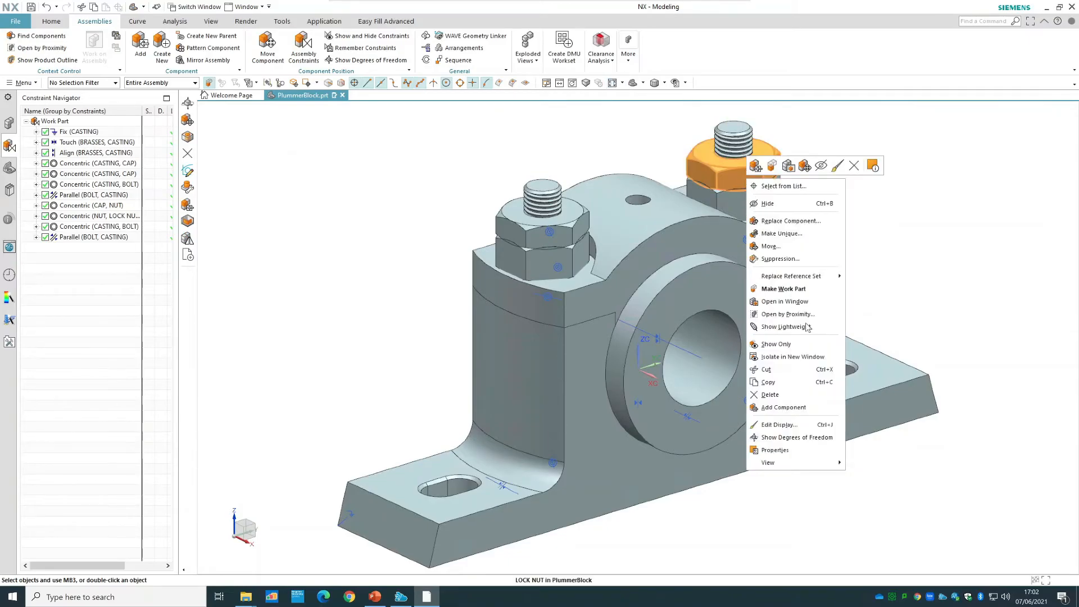
click(807, 246)
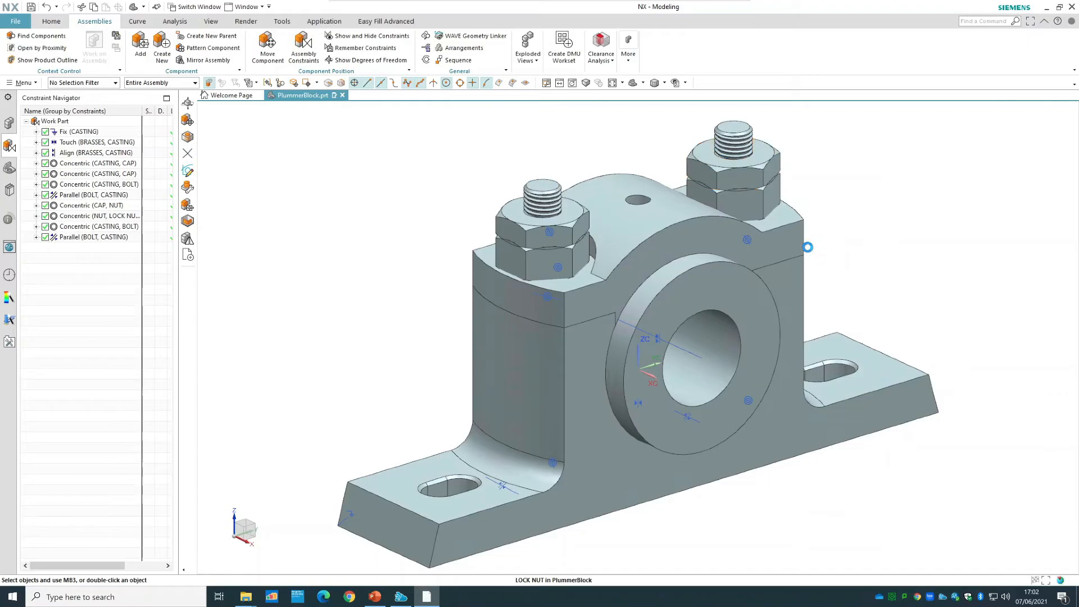
scroll(805, 245, down, 2)
drag(757, 131, 773, 60)
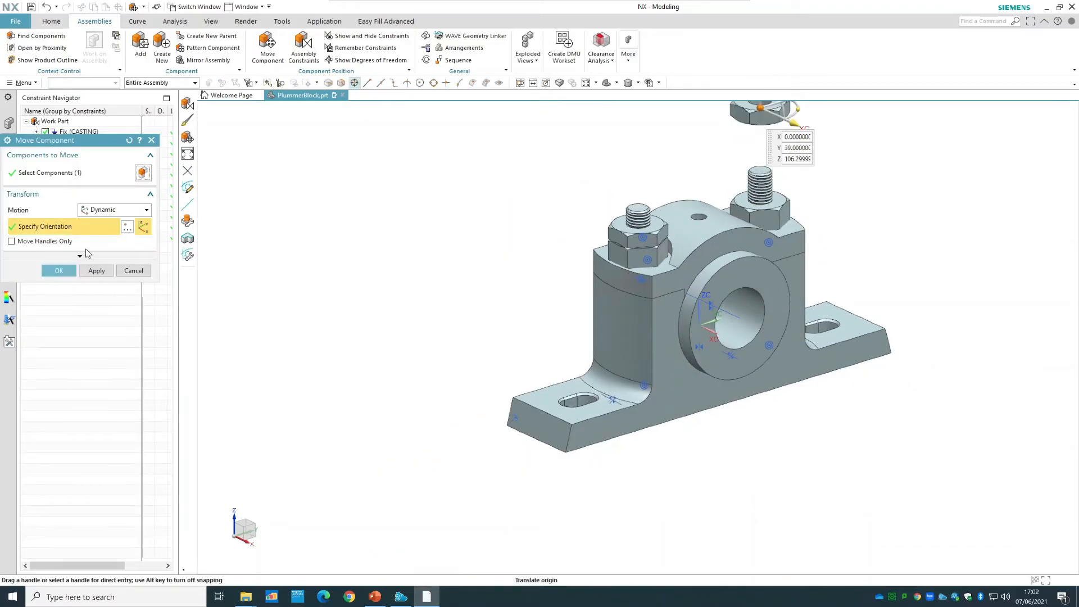
click(60, 271)
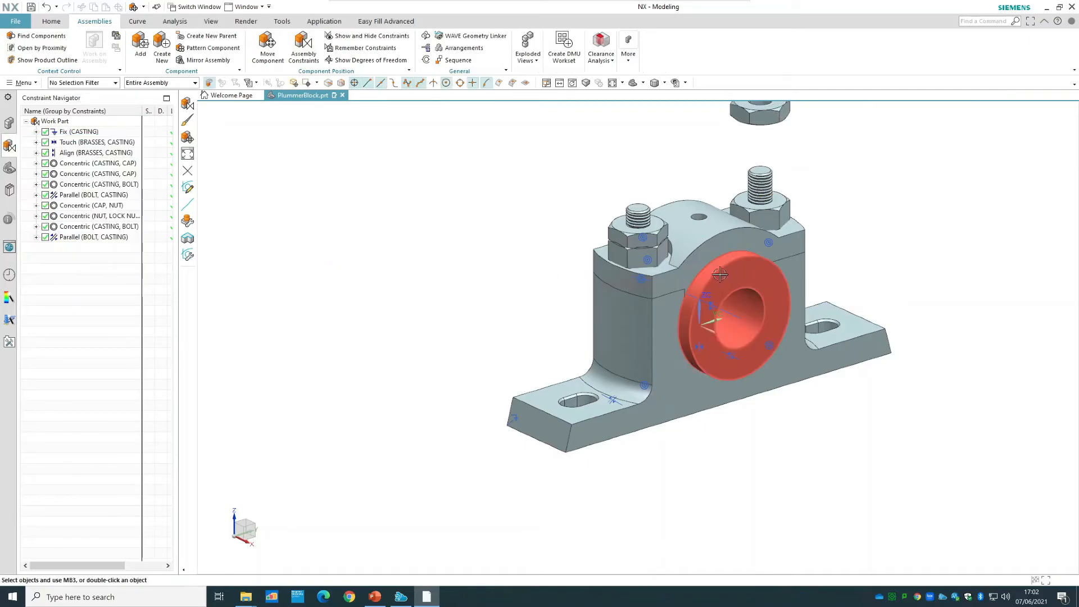
Move the mirrored nut straight up off the bolt to about Z = 91.15, just below the raised lock nut.
right_click(769, 217)
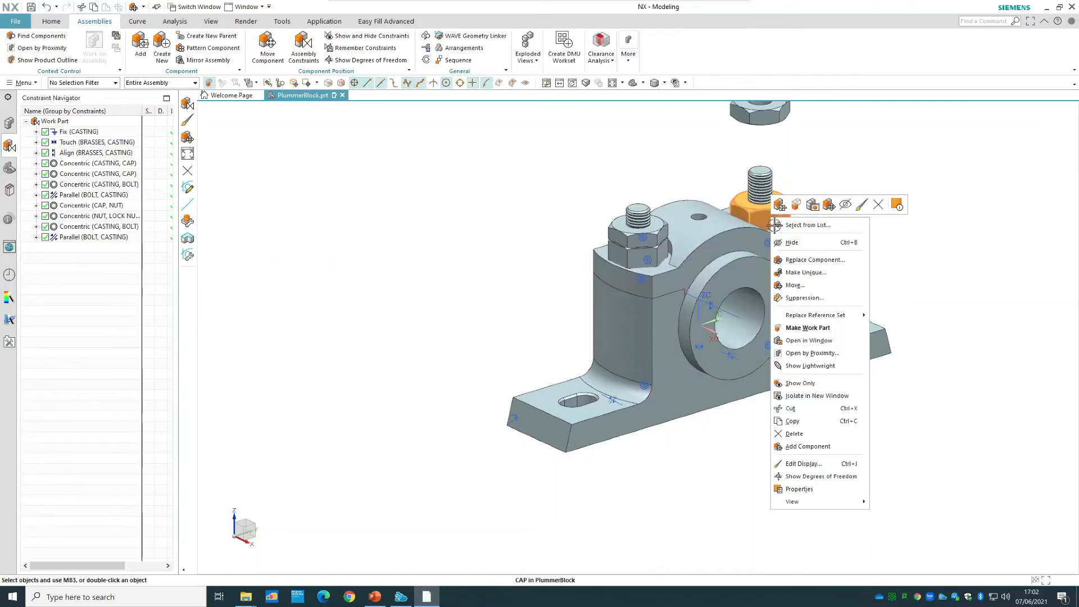
click(805, 287)
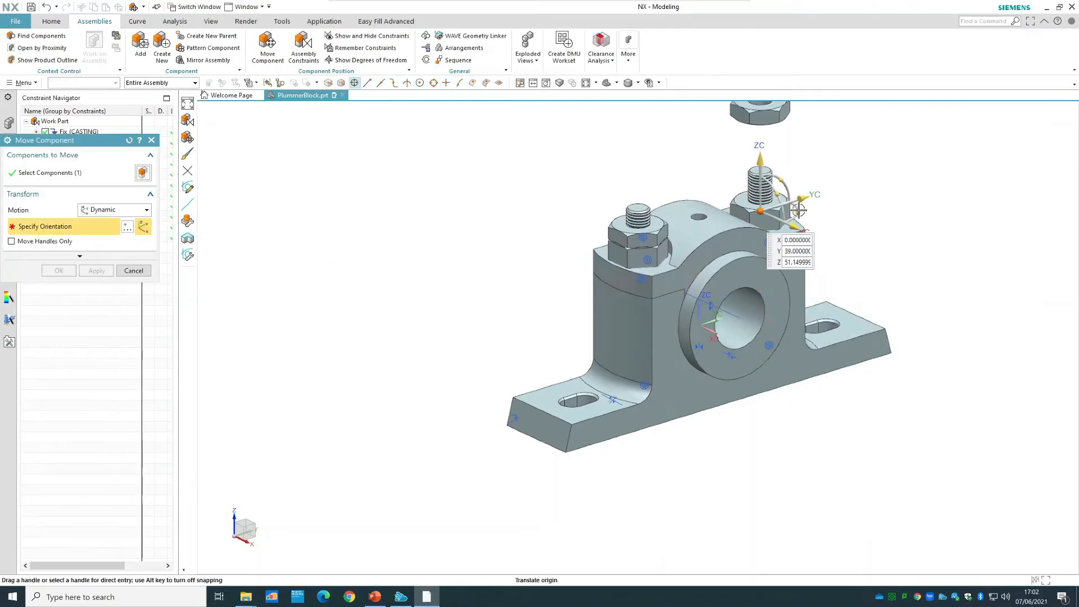
drag(759, 162, 765, 88)
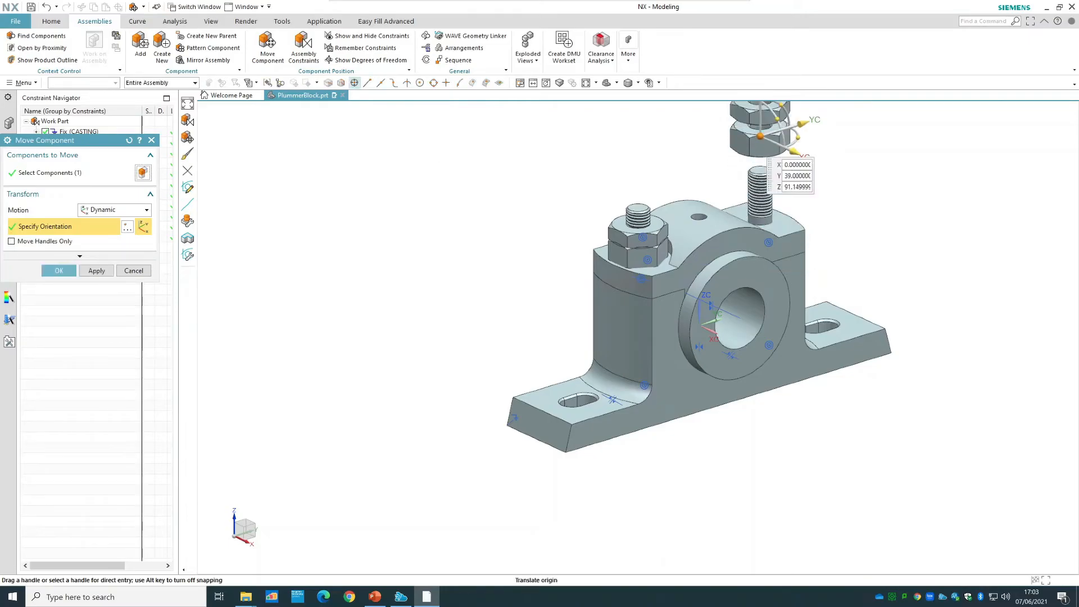
click(59, 270)
Add a Concentric constraint between the cap's top bolt hole edge and the lower circular edge of the mirrored nut's bore.
click(301, 45)
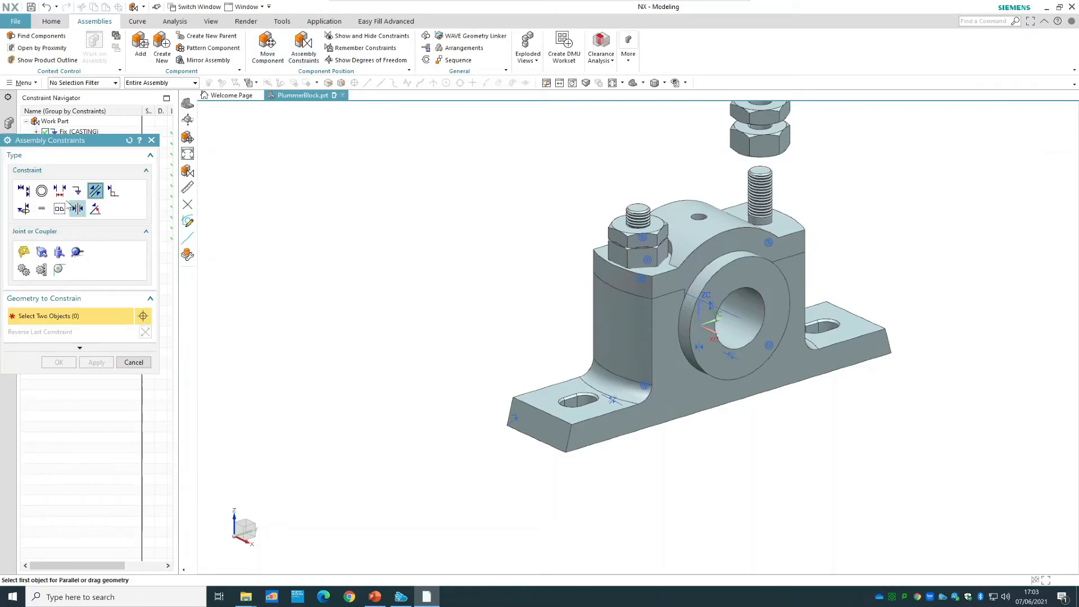
click(42, 192)
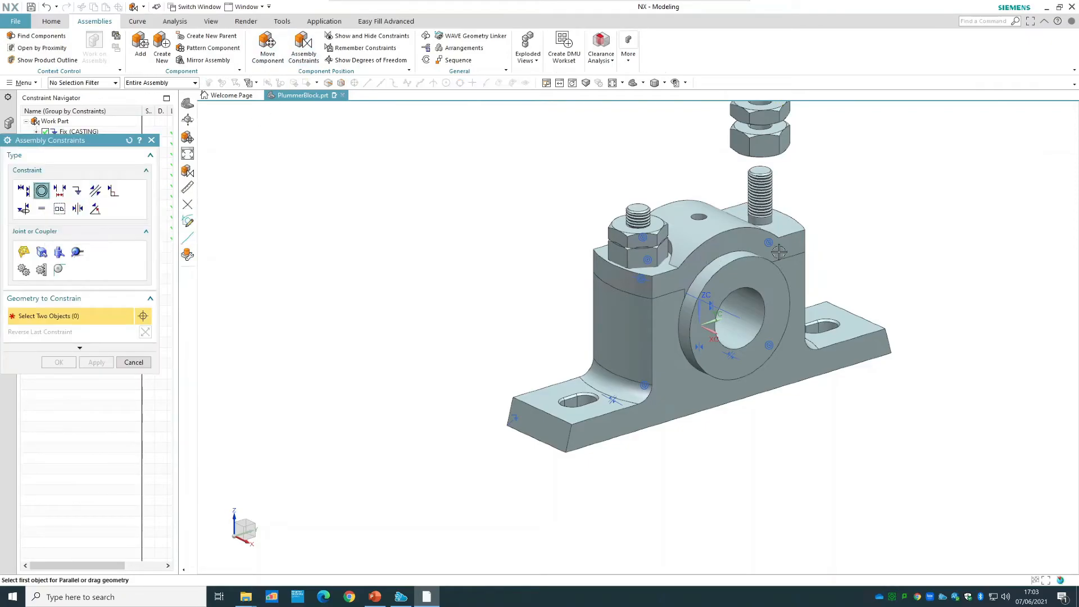
click(771, 225)
middle_drag(876, 181, 766, 183)
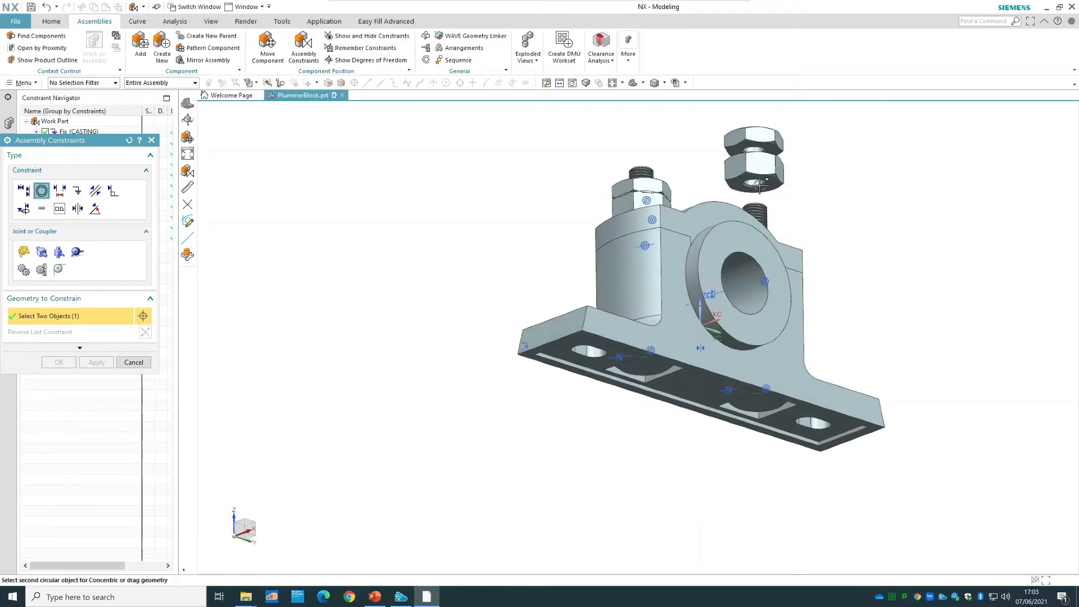
scroll(760, 184, up, 5)
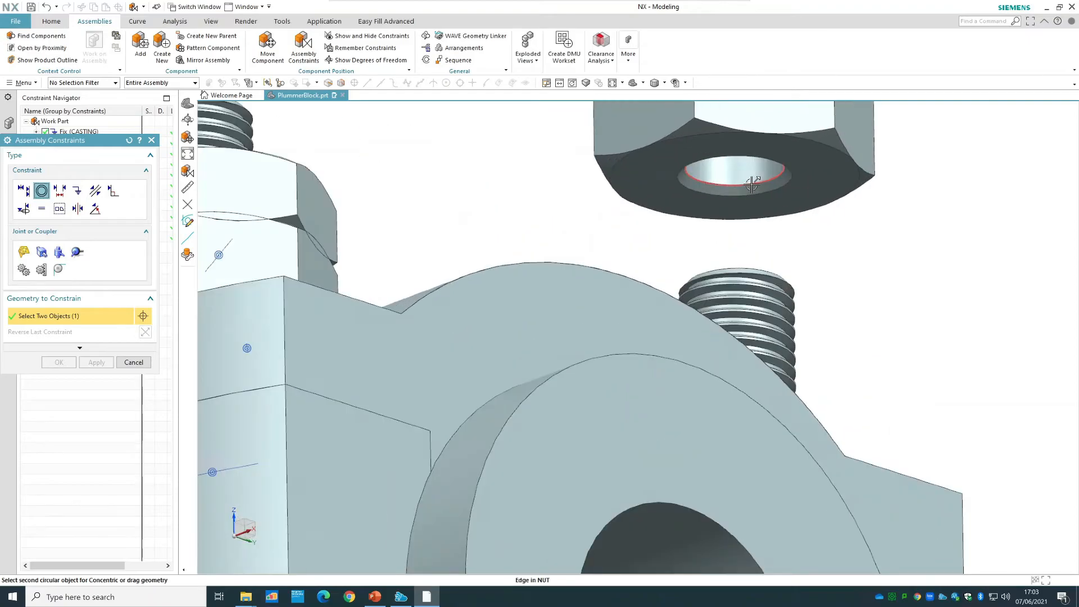
click(752, 185)
Add a Concentric constraint between the mirrored lock nut's lower bore edge and the mirrored nut's upper bore edge, and finish constraining.
scroll(843, 264, down, 4)
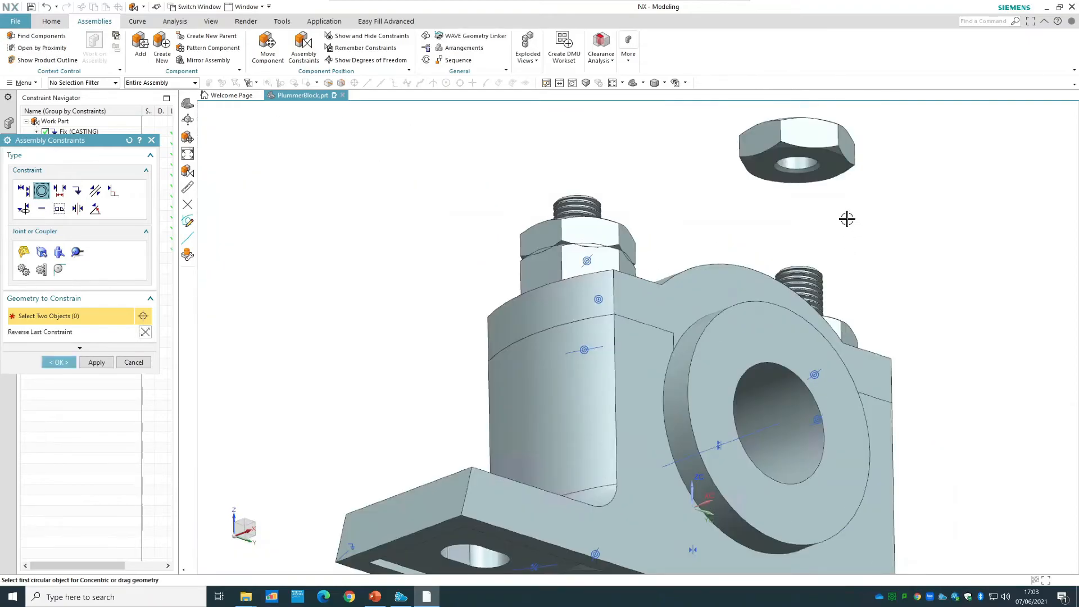
scroll(847, 219, down, 3)
scroll(794, 235, up, 4)
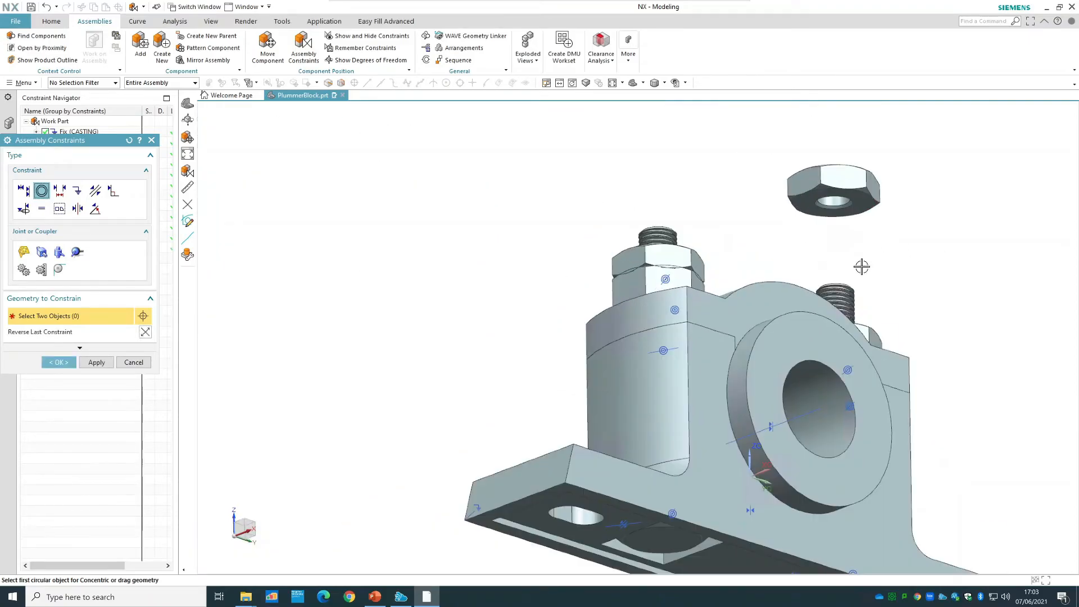
click(853, 196)
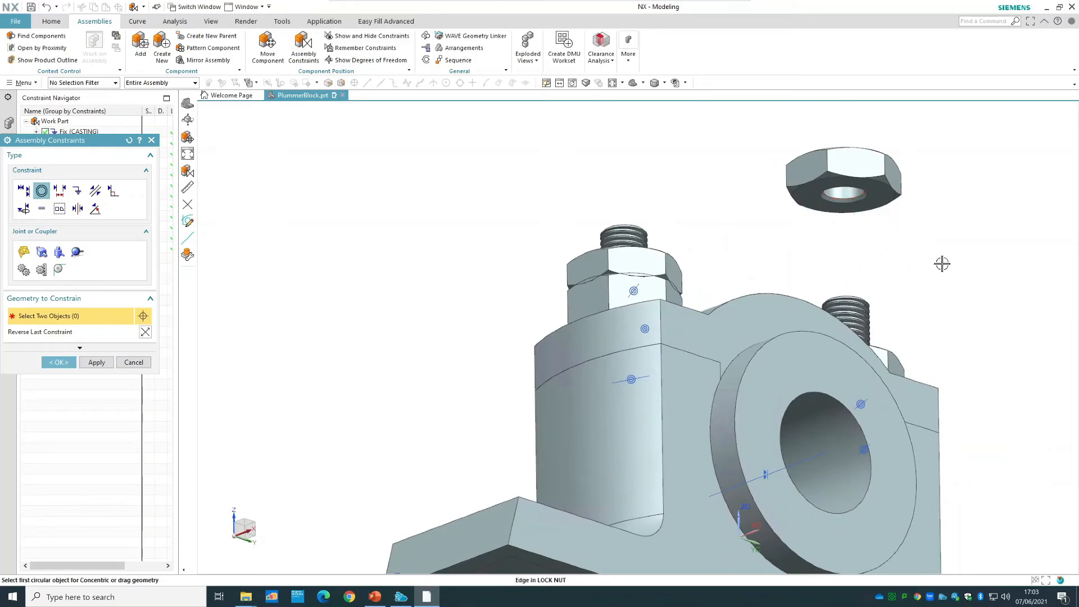
middle_drag(968, 315, 959, 352)
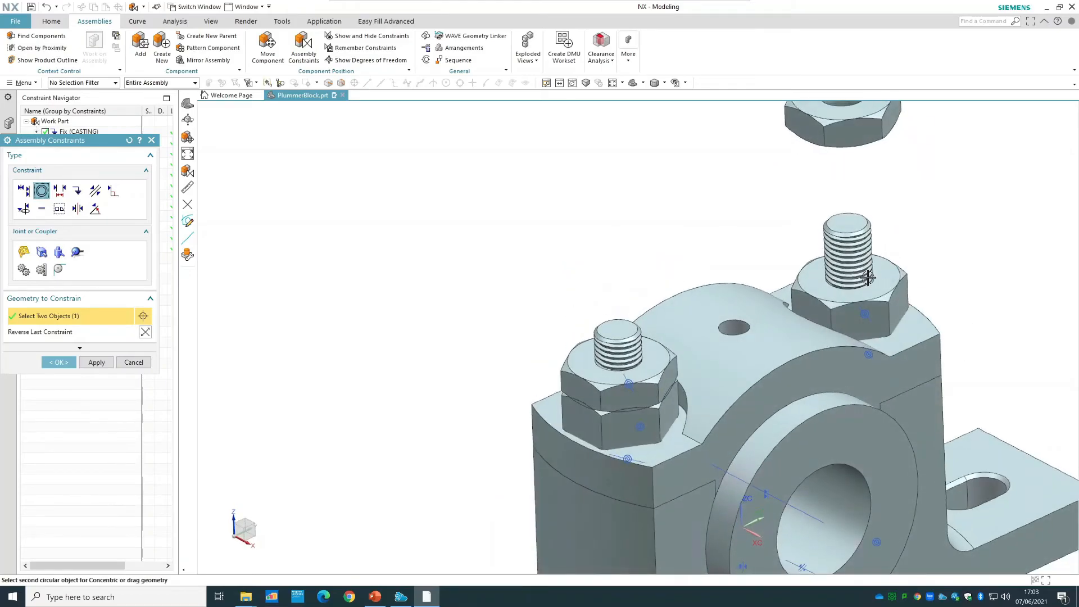
scroll(869, 286, up, 3)
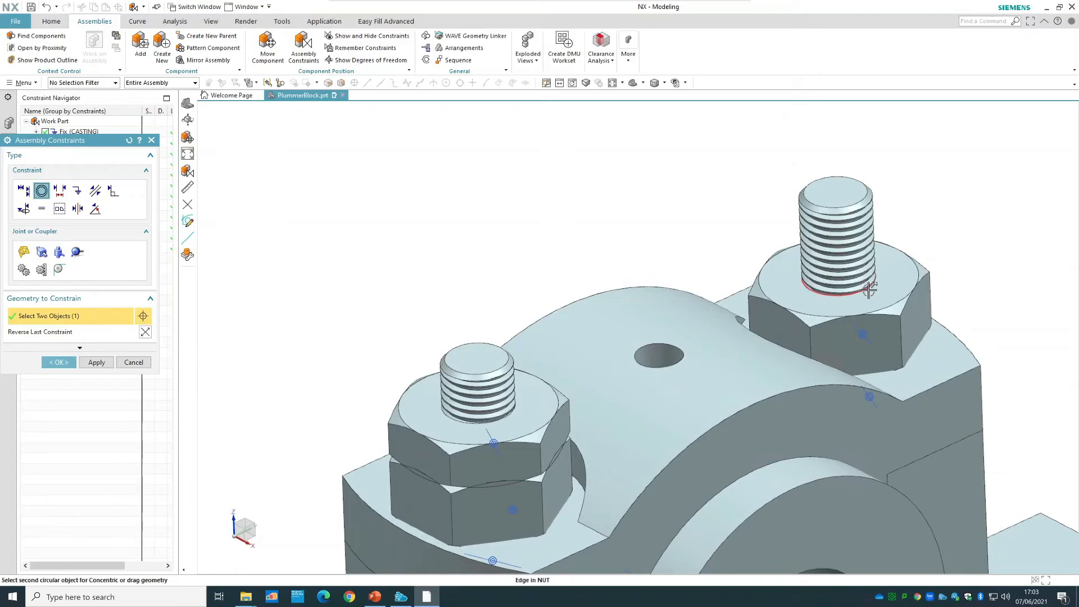
click(867, 290)
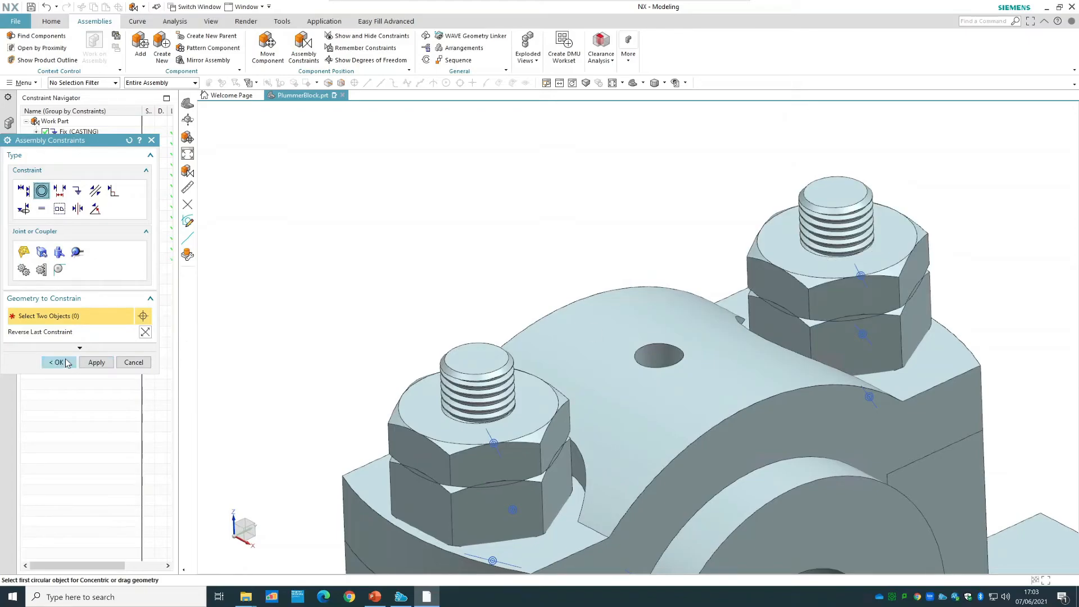
middle_click(499, 275)
Show the mirrored lock nut's degrees of freedom, and refresh the display to clear the markers.
scroll(506, 258, down, 5)
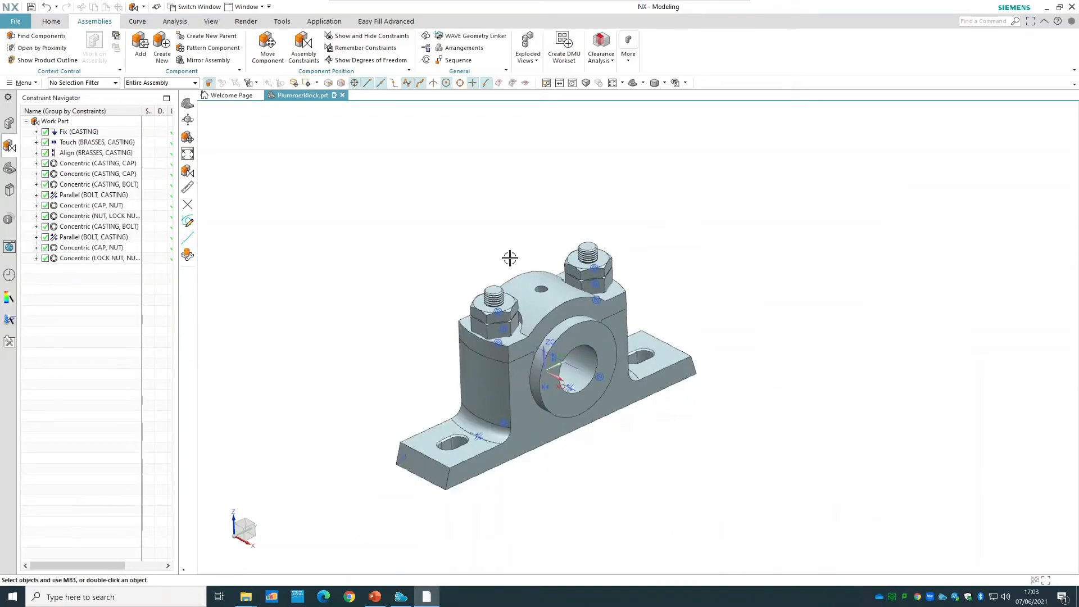
right_click(582, 266)
click(632, 526)
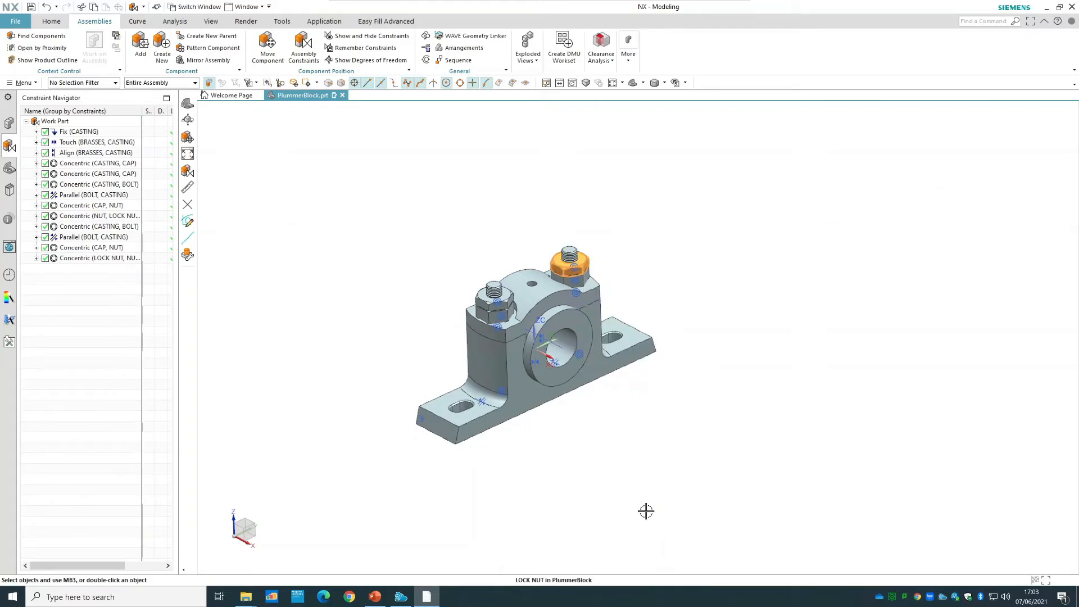
right_click(737, 316)
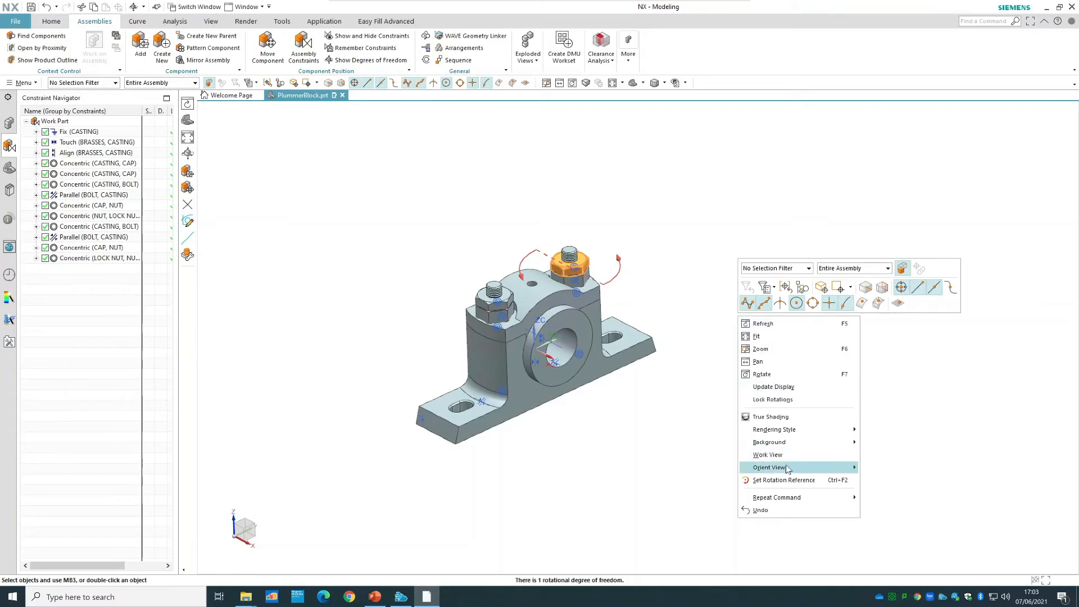
click(777, 325)
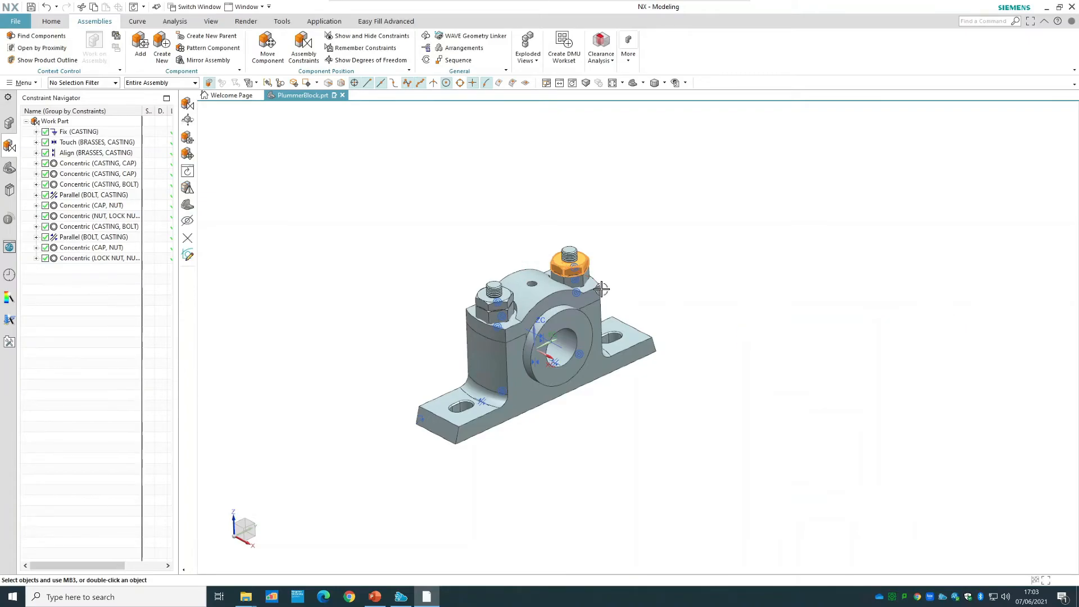
Check the mirrored bolt's degrees of freedom and refresh the display.
right_click(568, 253)
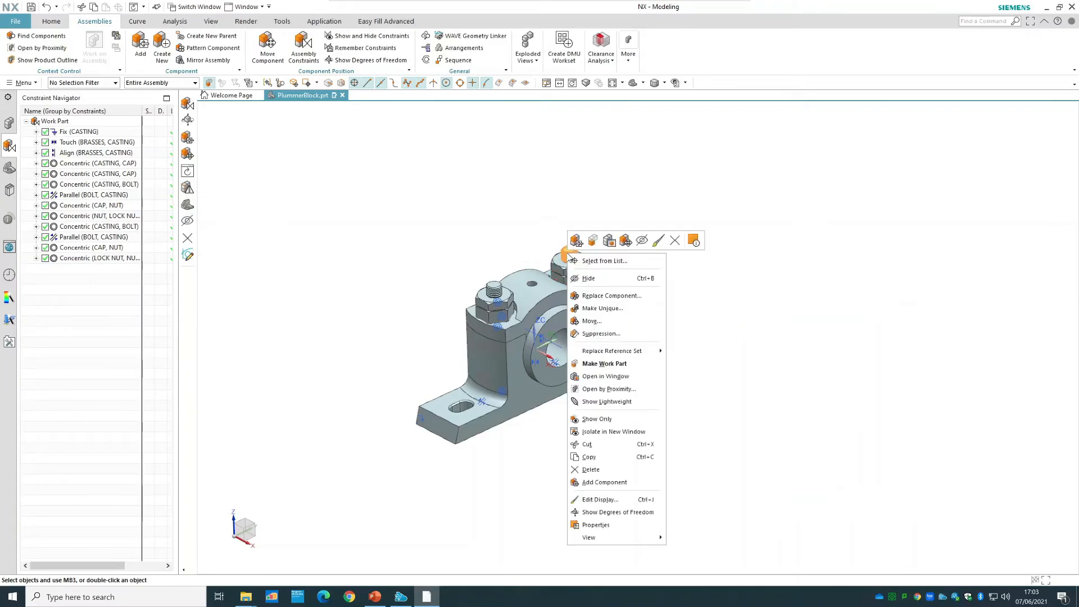
click(616, 512)
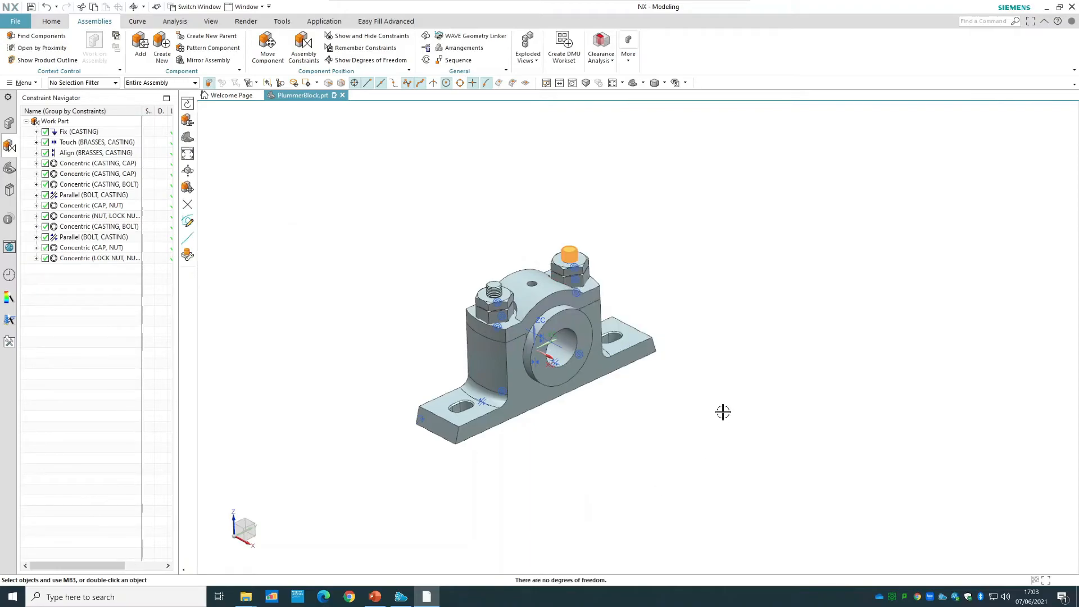
right_click(765, 329)
click(808, 339)
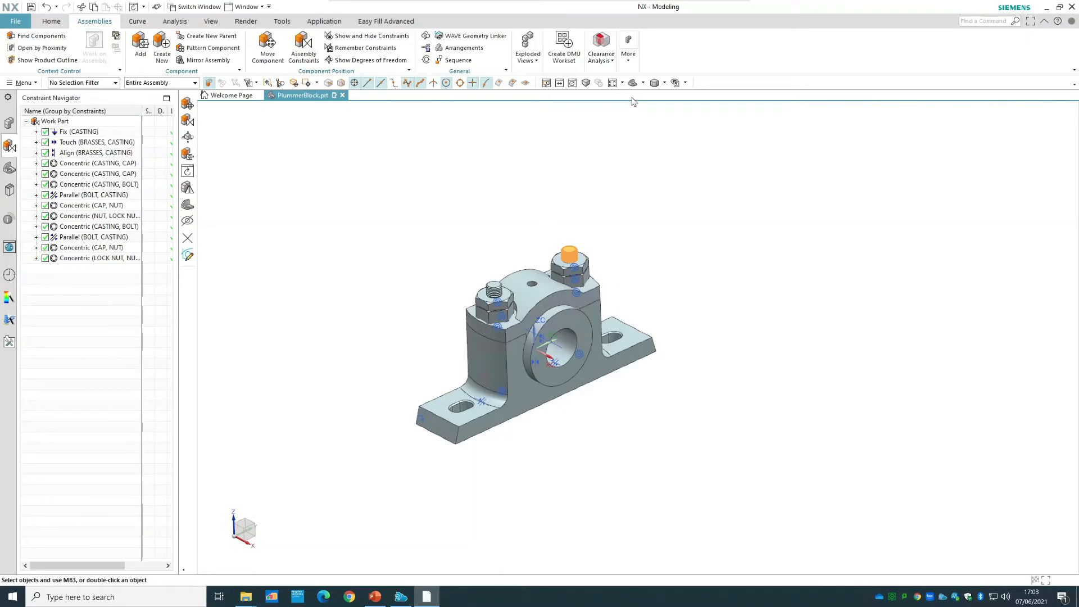
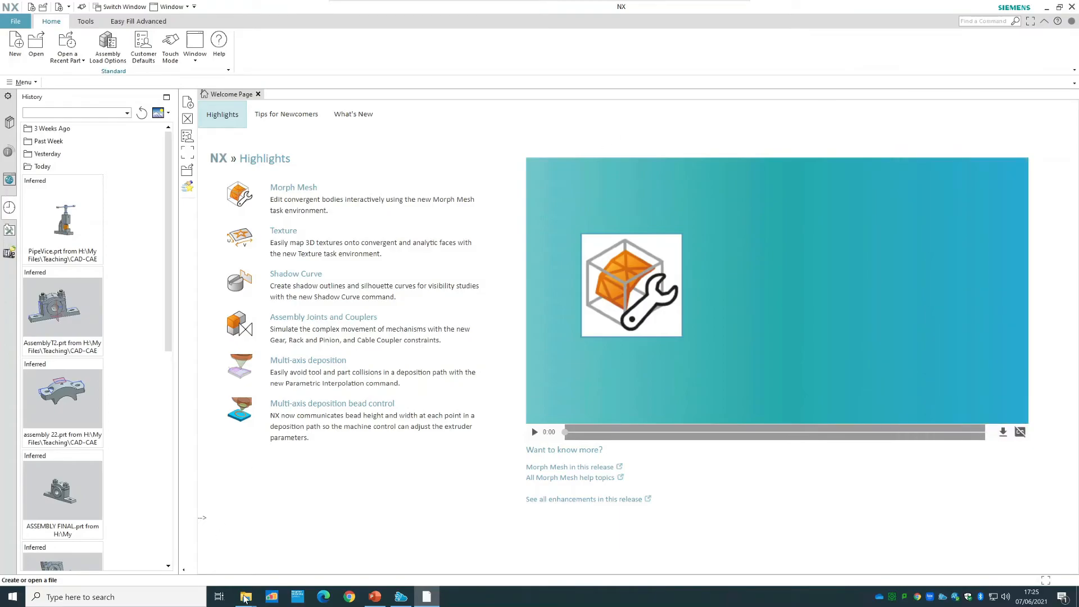
Create a new millimetre Assembly file named 2.prt in the Tutorial 3 Flange Coupling Assembly folder.
mouse_move(245, 597)
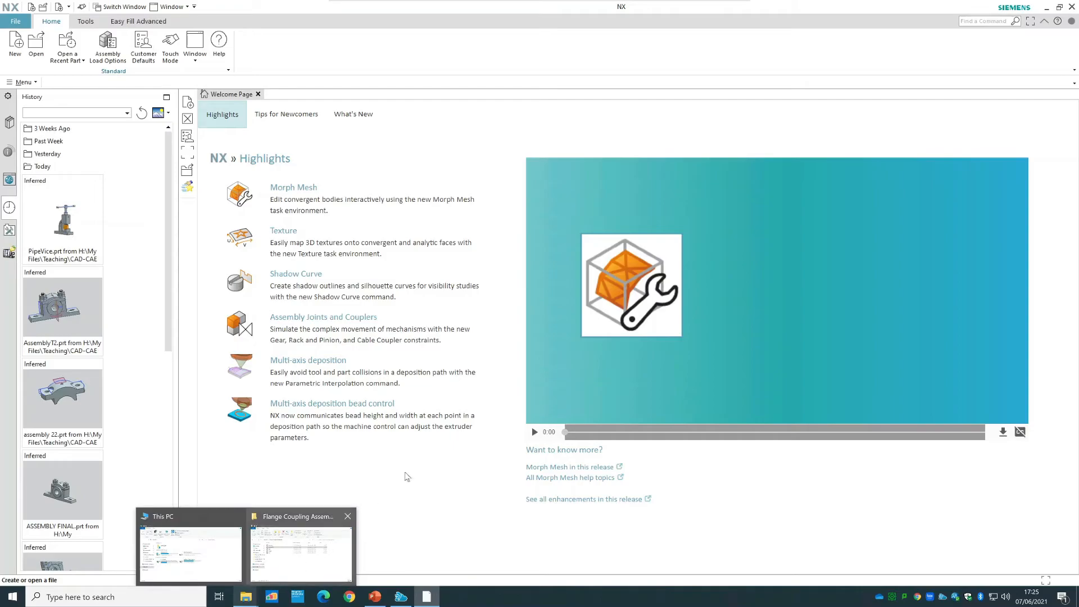
click(300, 548)
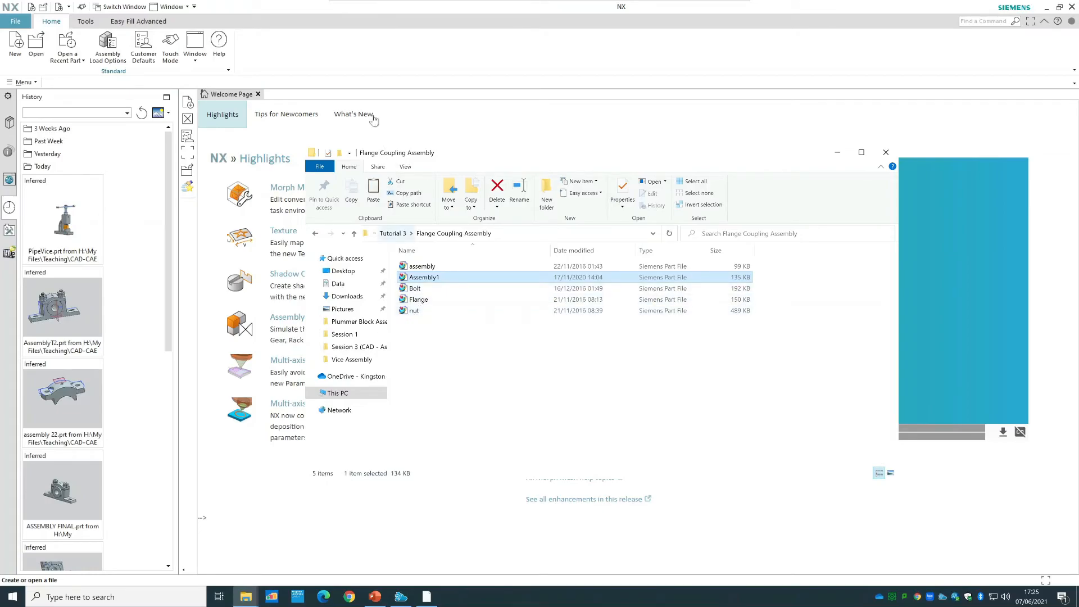
click(363, 77)
click(9, 47)
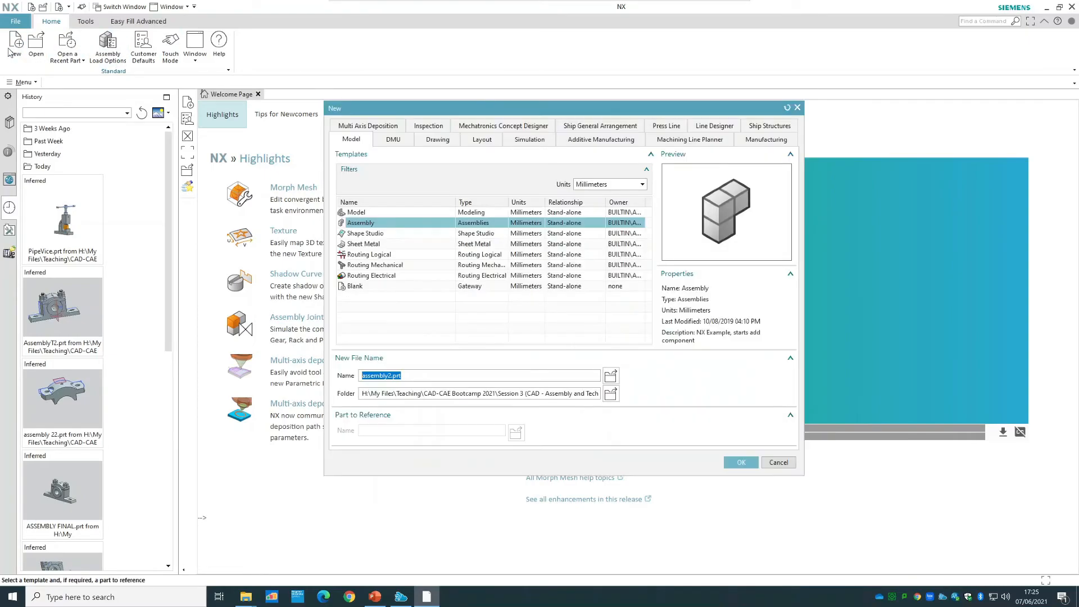
click(610, 393)
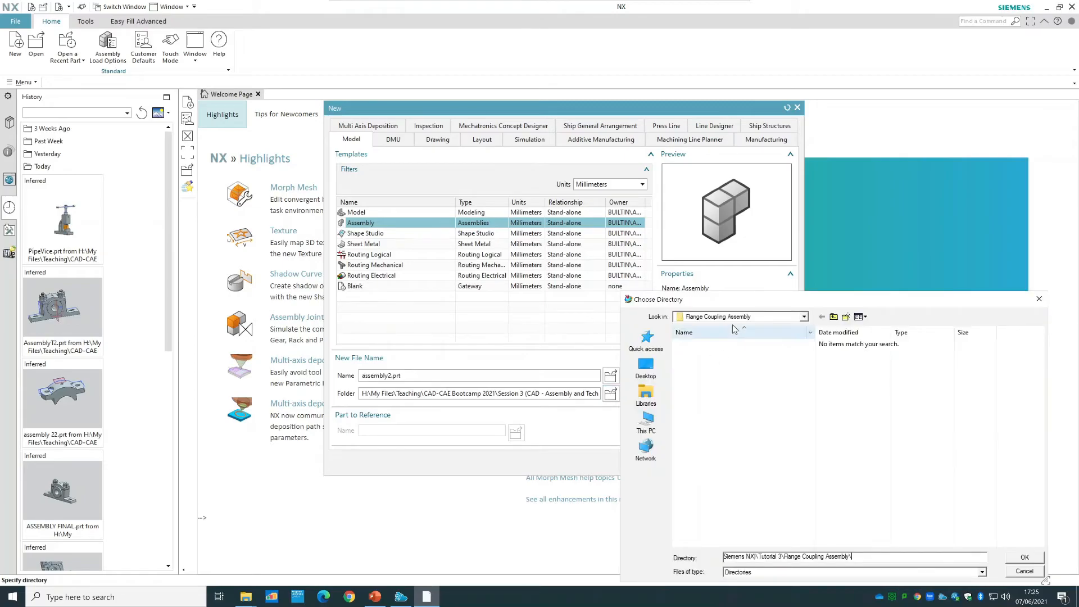
click(1024, 557)
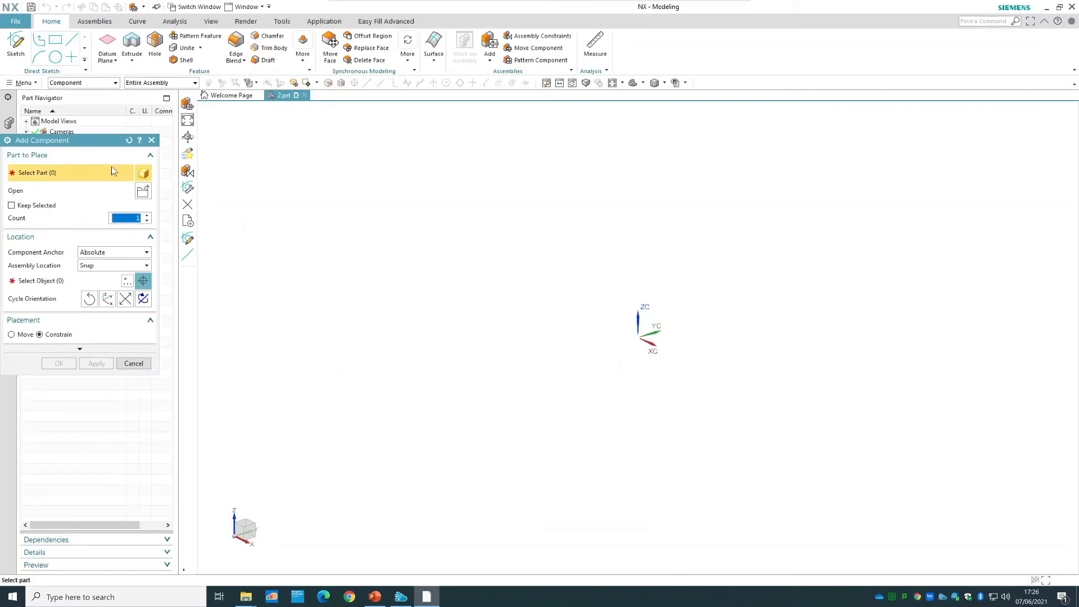
Load the Flange part as the first component and place it freehand near the assembly origin.
drag(88, 143, 294, 138)
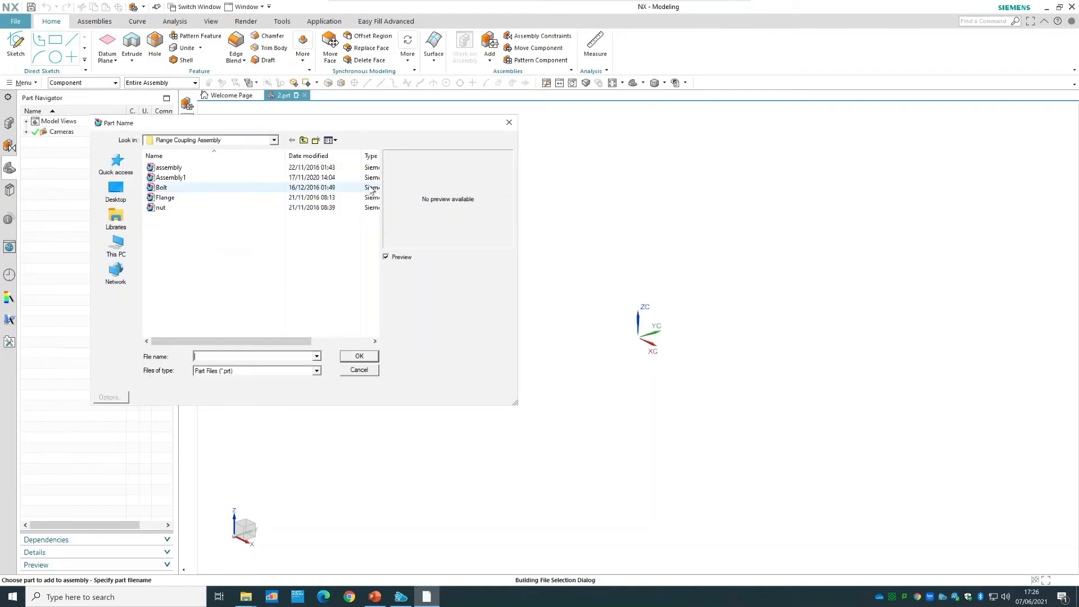
click(221, 202)
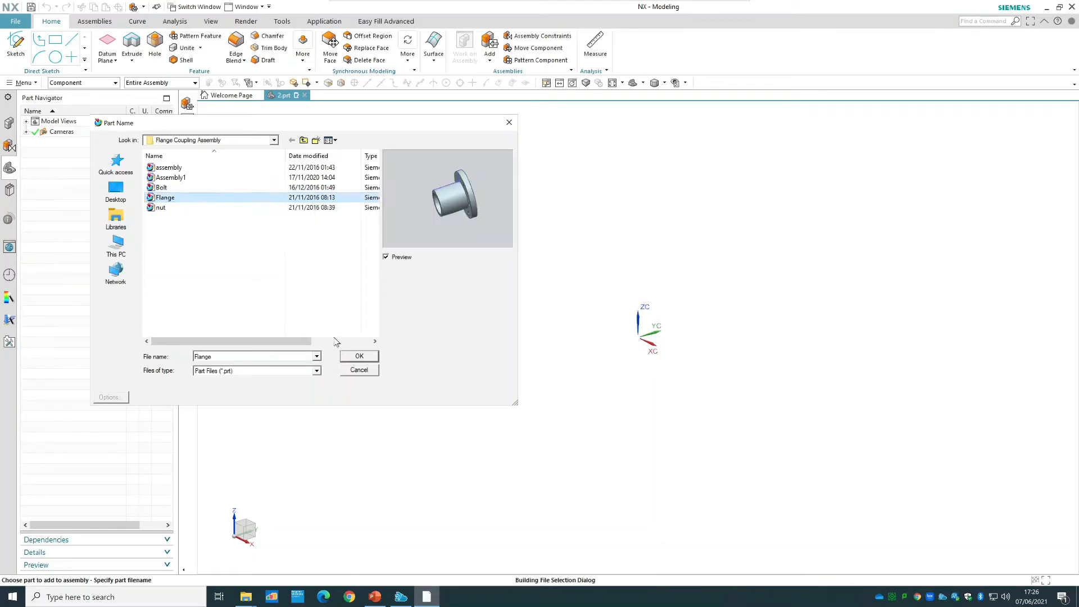
click(358, 357)
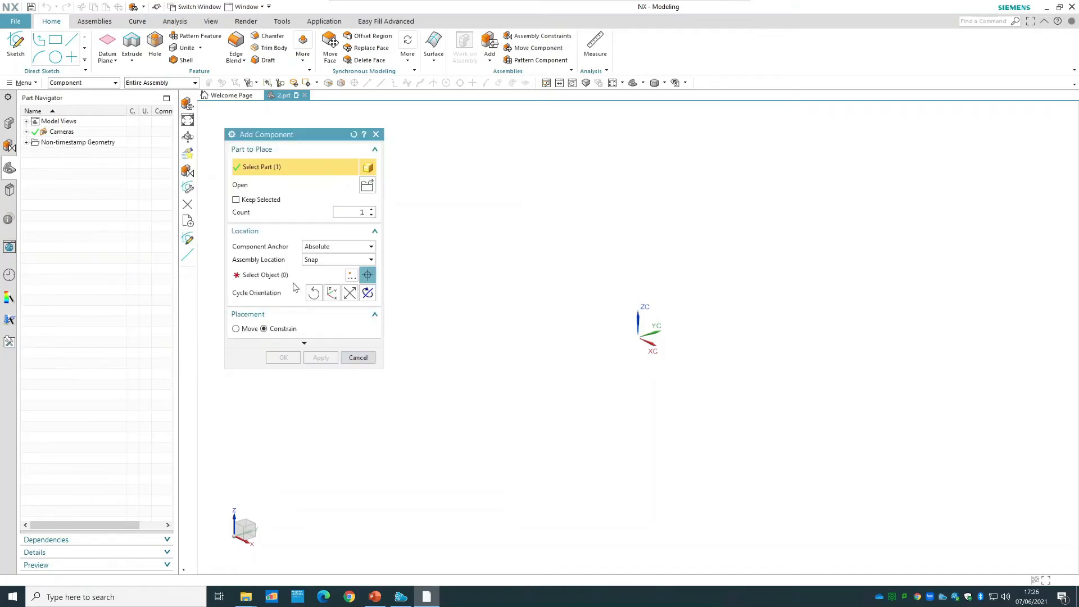
click(535, 339)
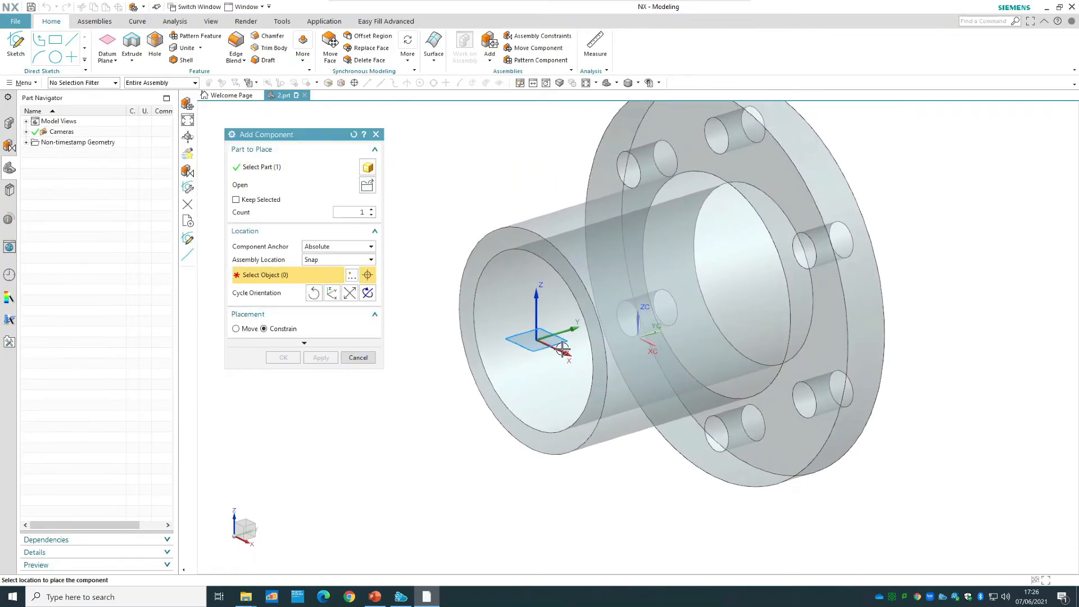
Move the flange to X 0 and Y 0, and add it with a Fix constraint.
click(246, 330)
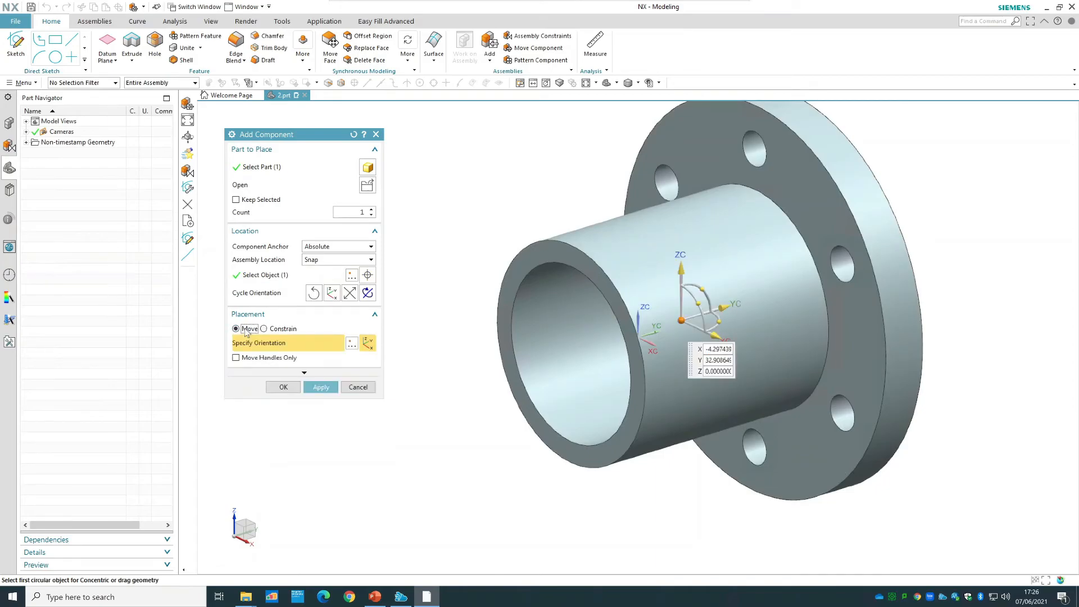
click(709, 349)
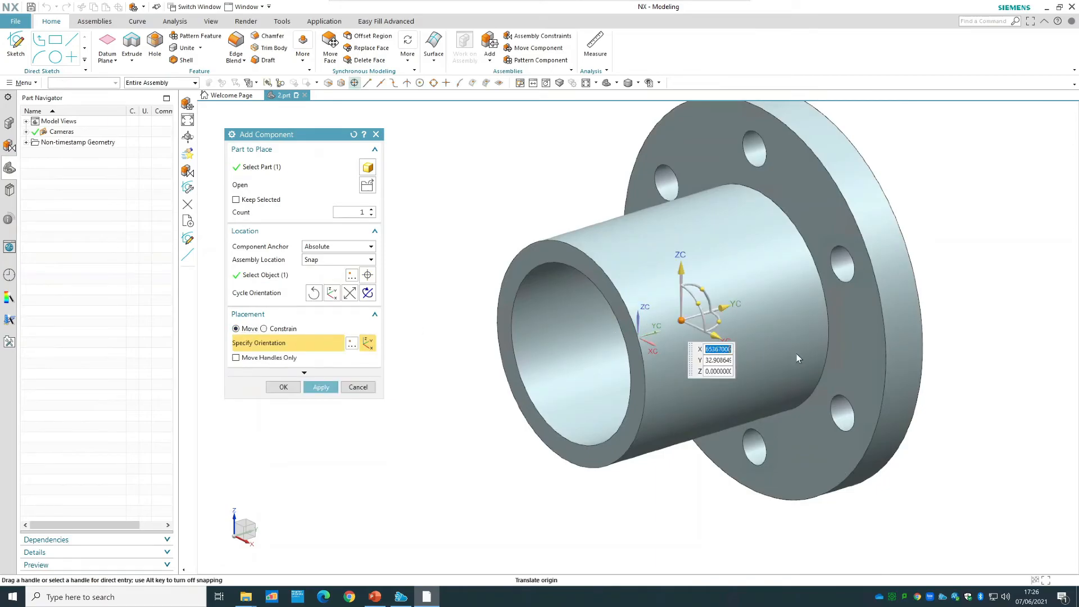
text(0)
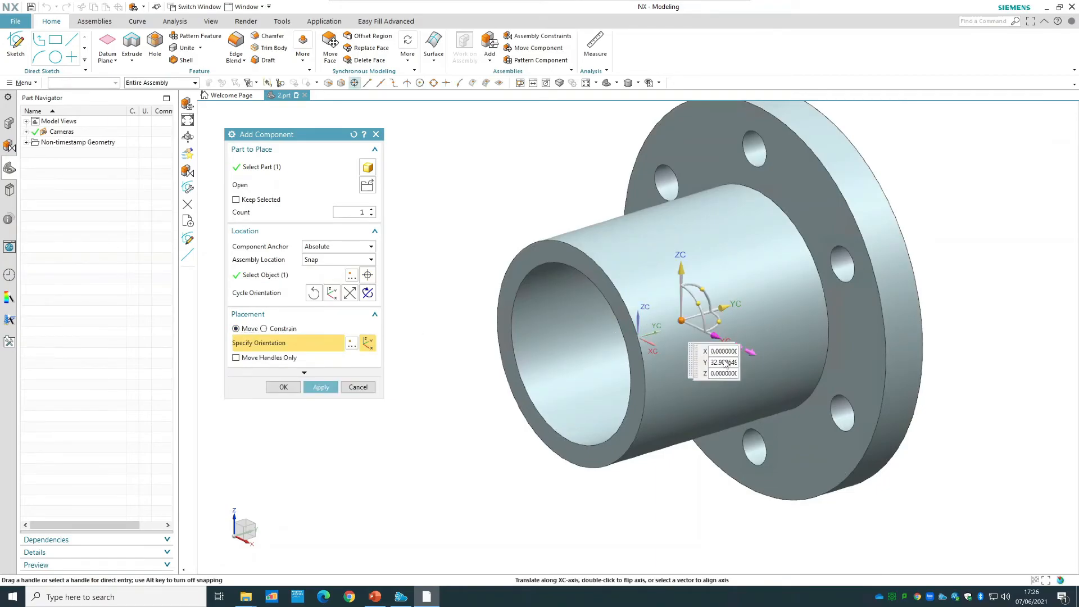
click(716, 363)
text(0)
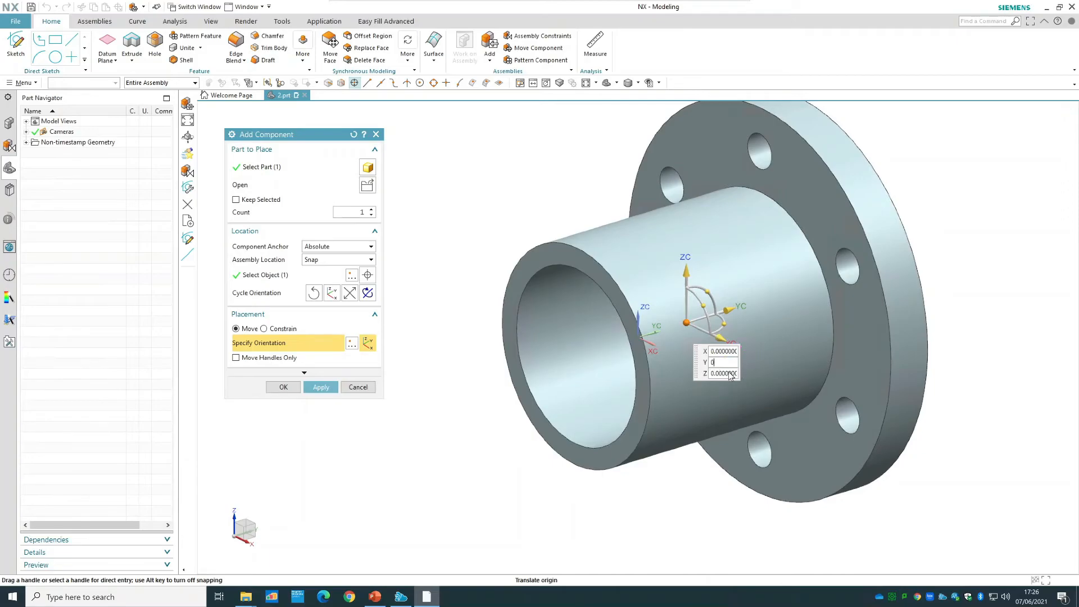
key(Tab)
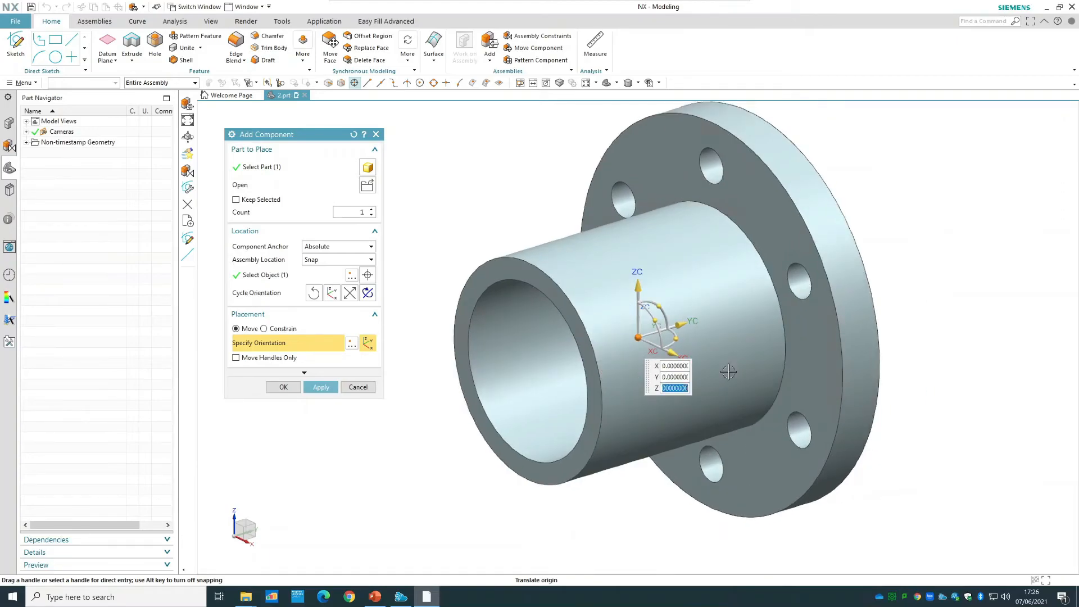
click(287, 386)
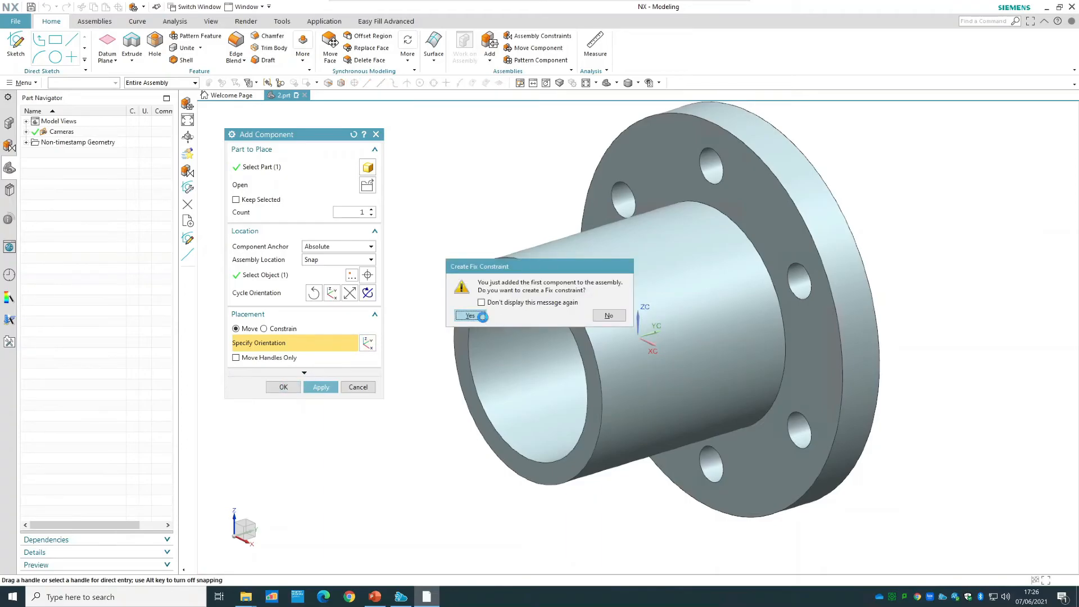
click(481, 317)
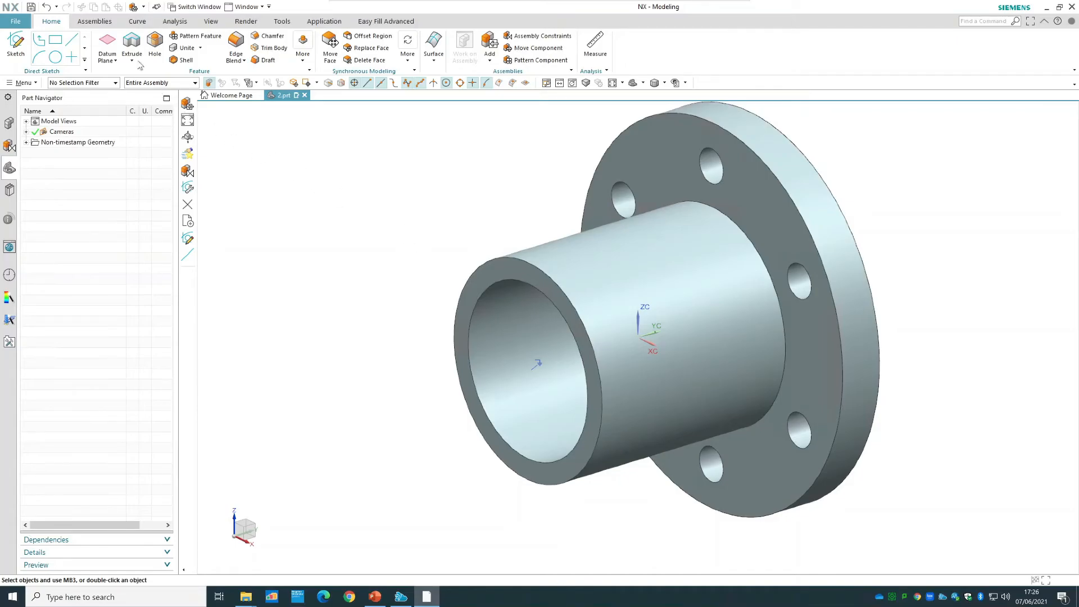
Add a second Flange component beyond the first, rotated about its X axis so the two bolting faces point towards each other.
click(94, 21)
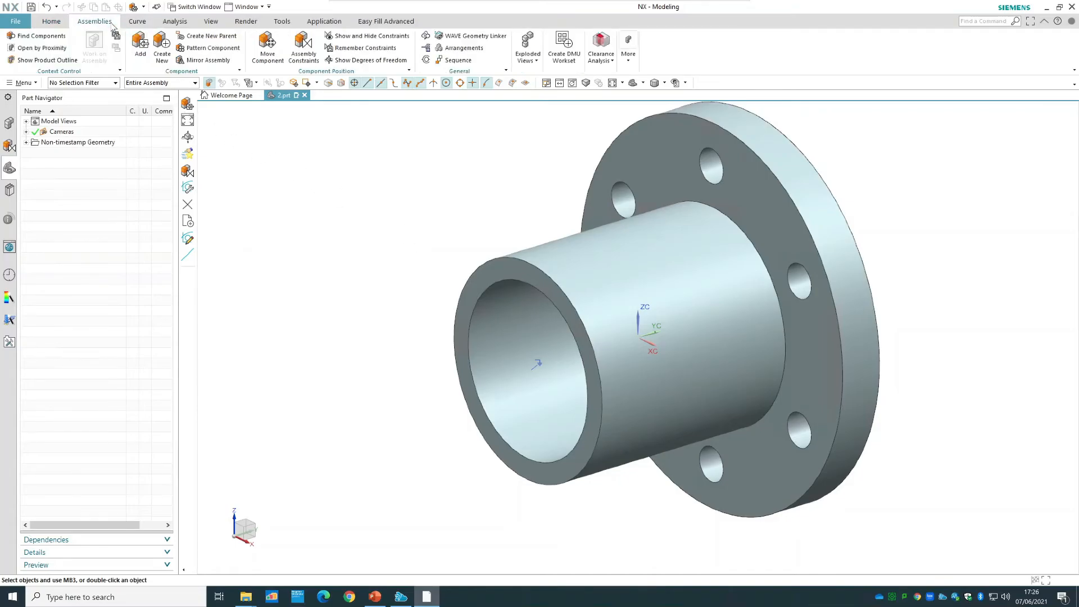
click(141, 48)
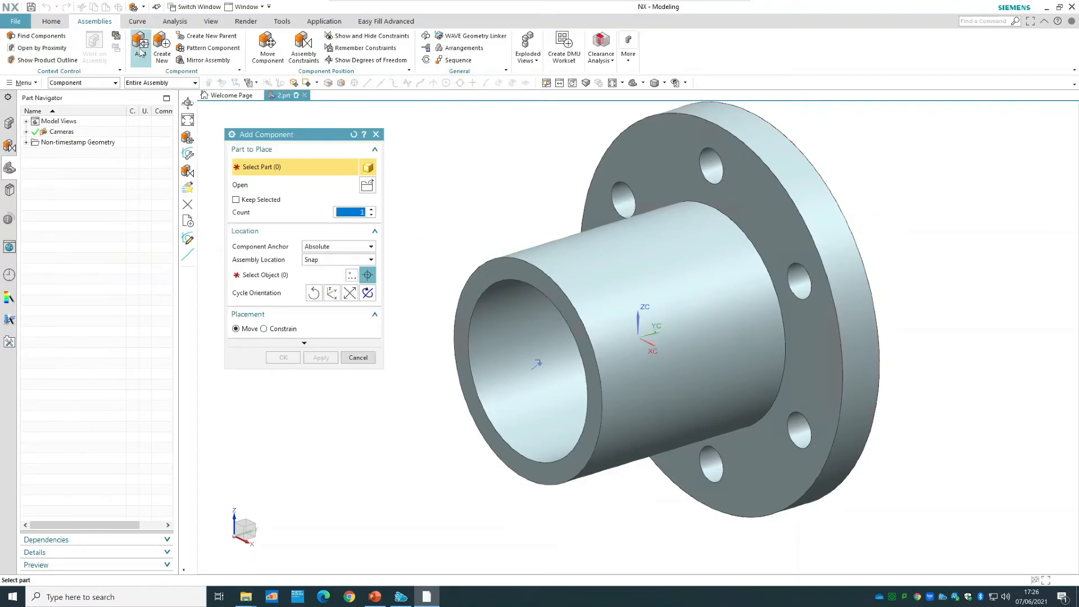
click(367, 186)
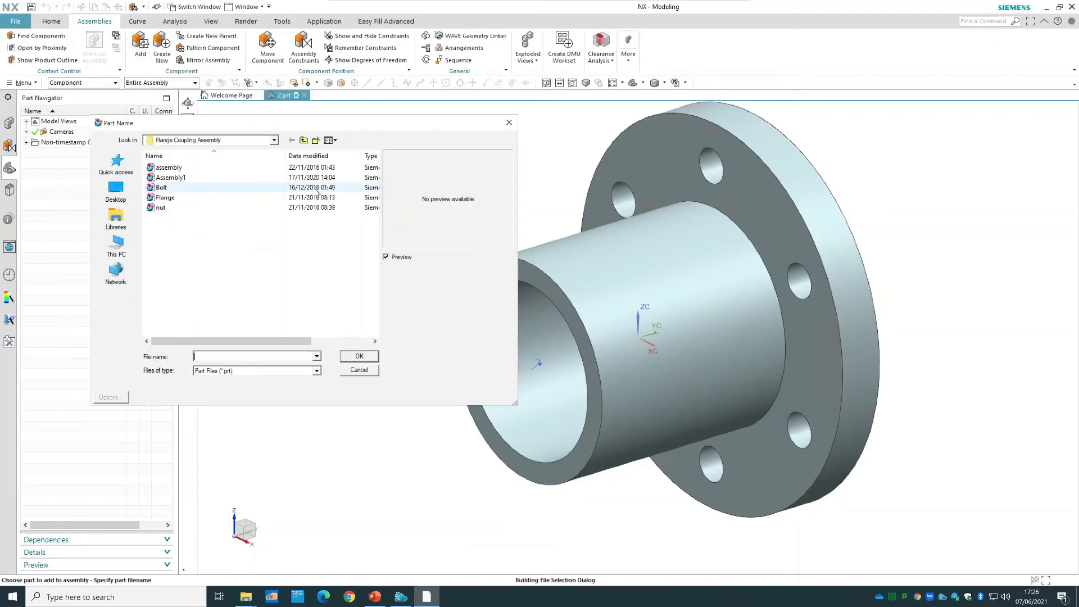
click(179, 198)
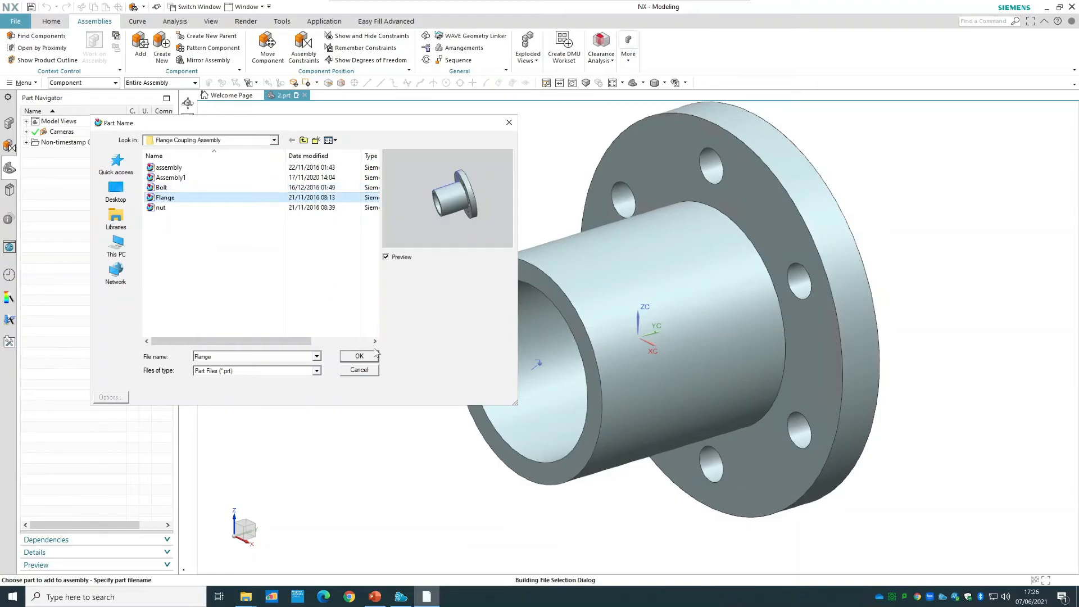
click(359, 356)
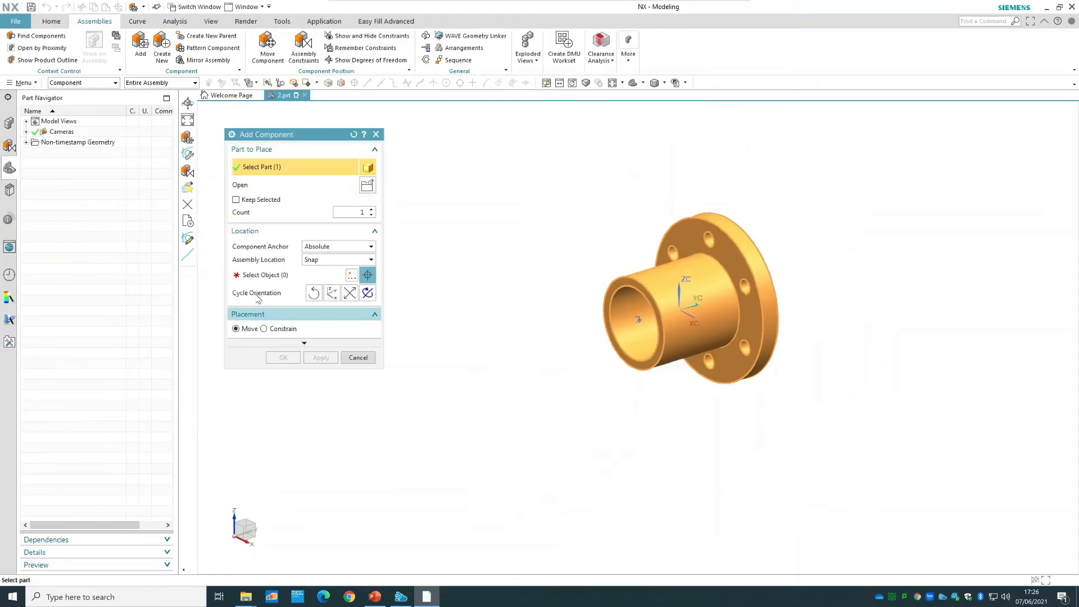
click(264, 276)
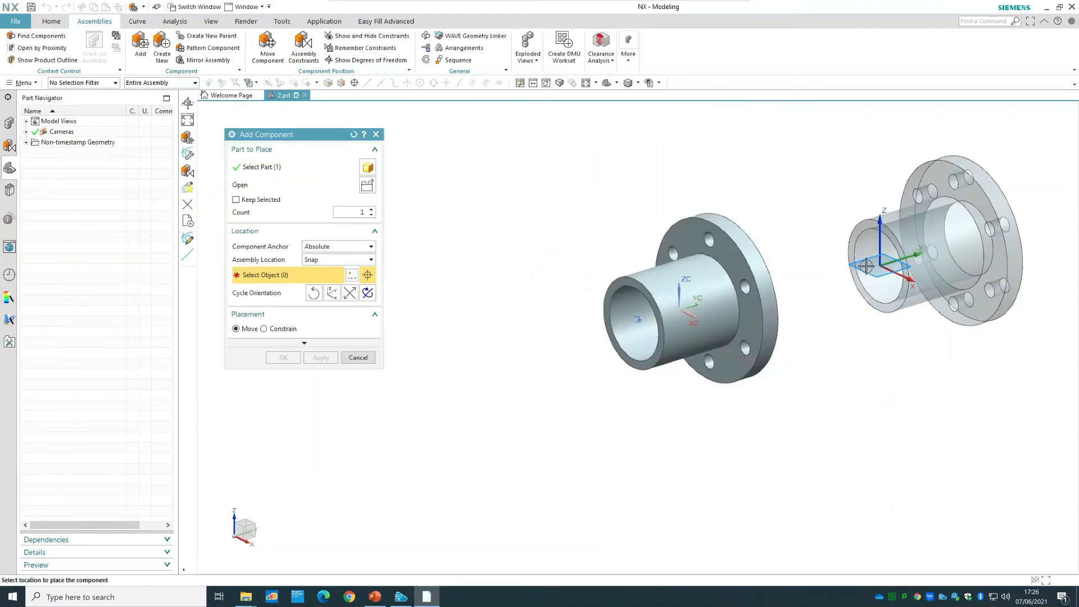
click(870, 256)
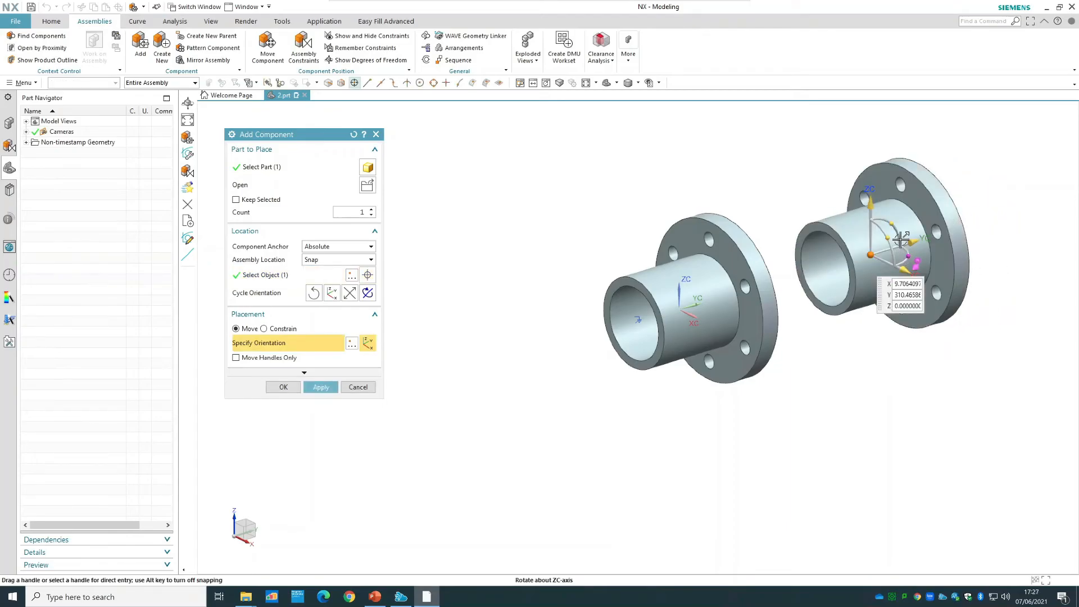
drag(896, 227, 833, 302)
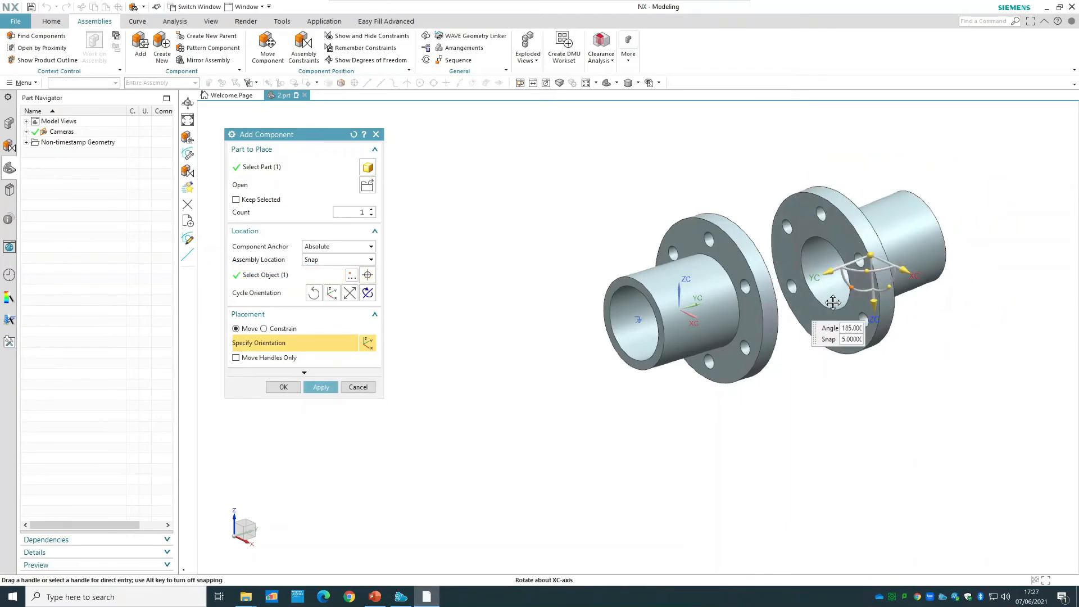
click(283, 386)
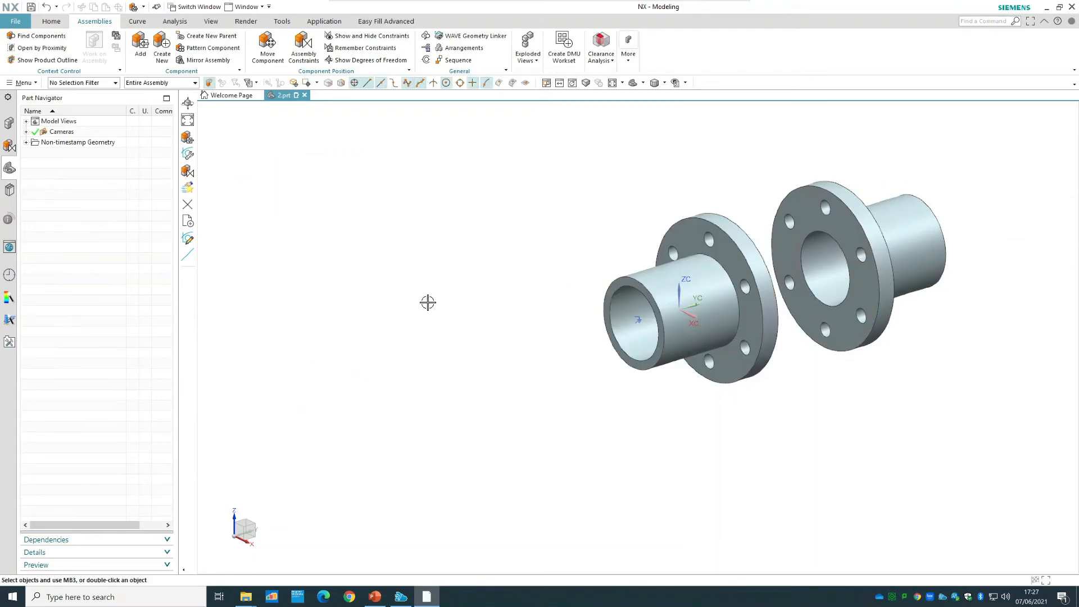
Show the second flange's degrees of freedom, and refresh the display to clear the markers.
right_click(871, 227)
click(930, 484)
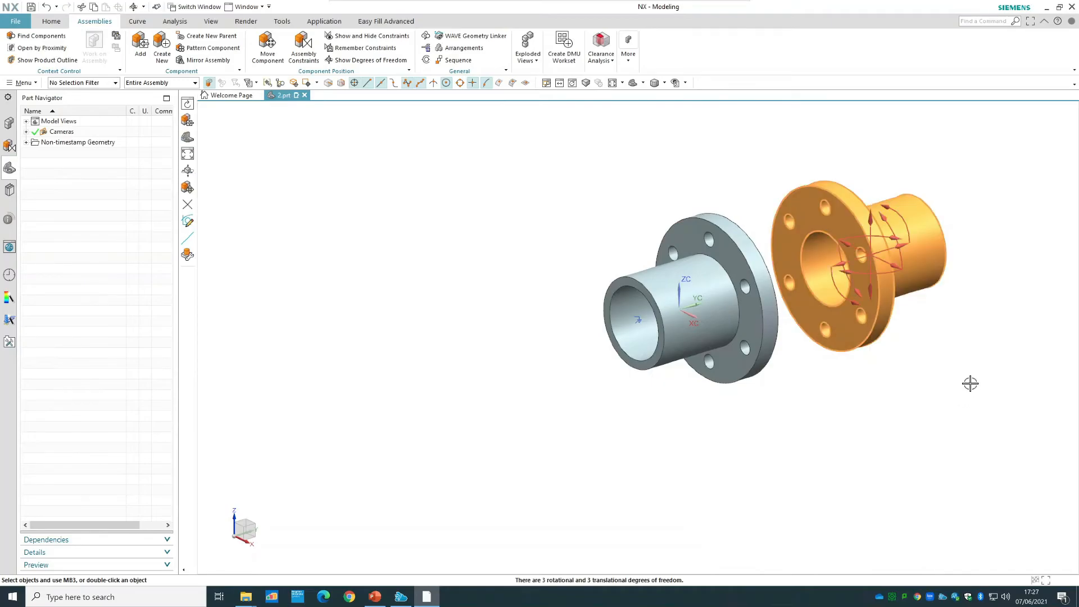
right_click(927, 283)
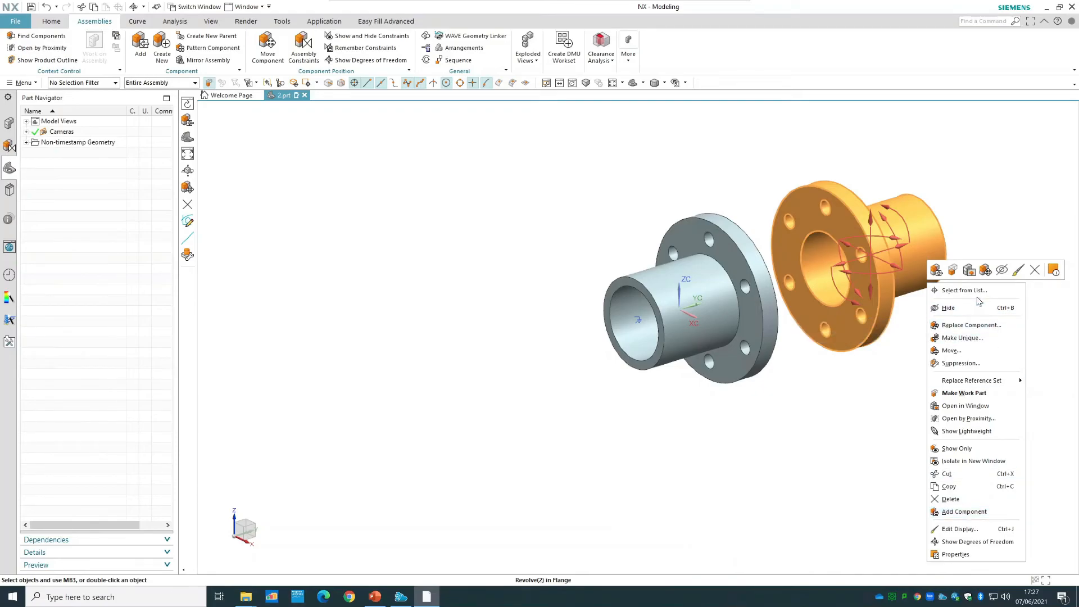
right_click(990, 194)
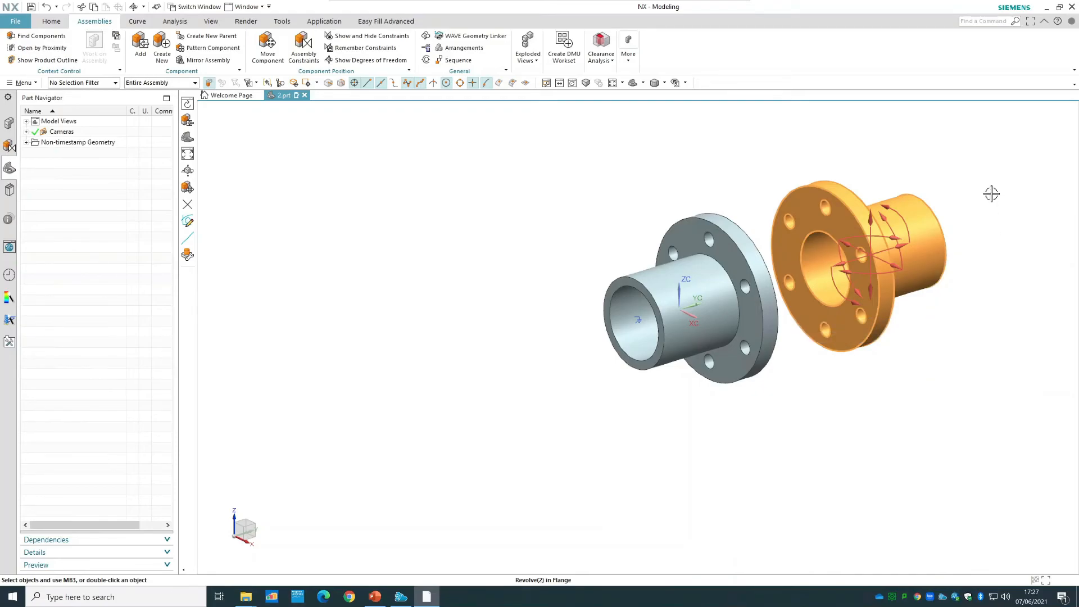
click(997, 201)
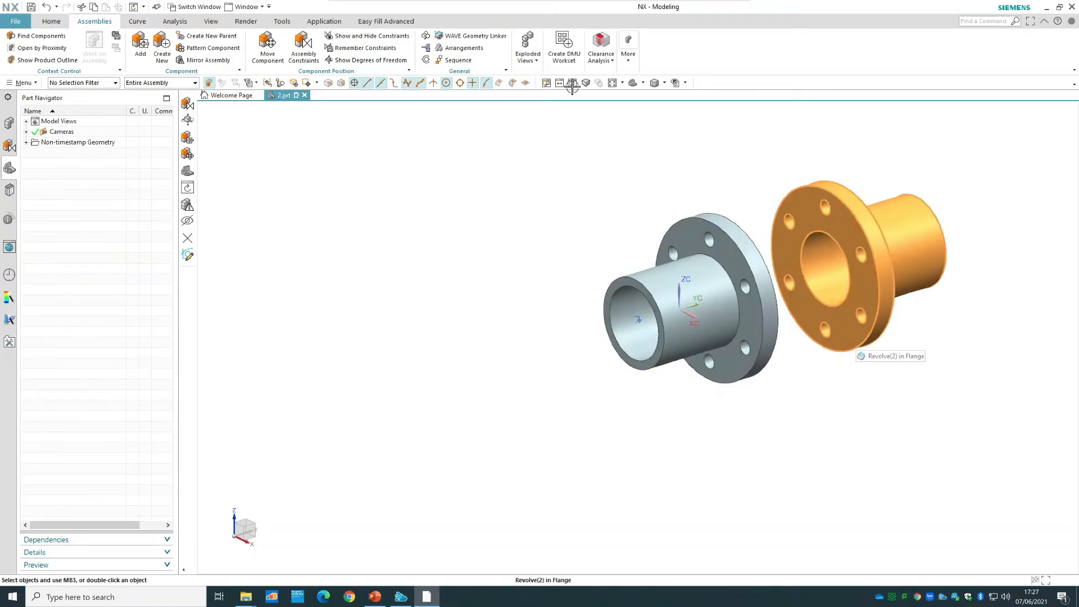
Align the second flange's bore axis with the first flange's bore axis using a Touch Align constraint set to Infer Center/Axis.
click(305, 42)
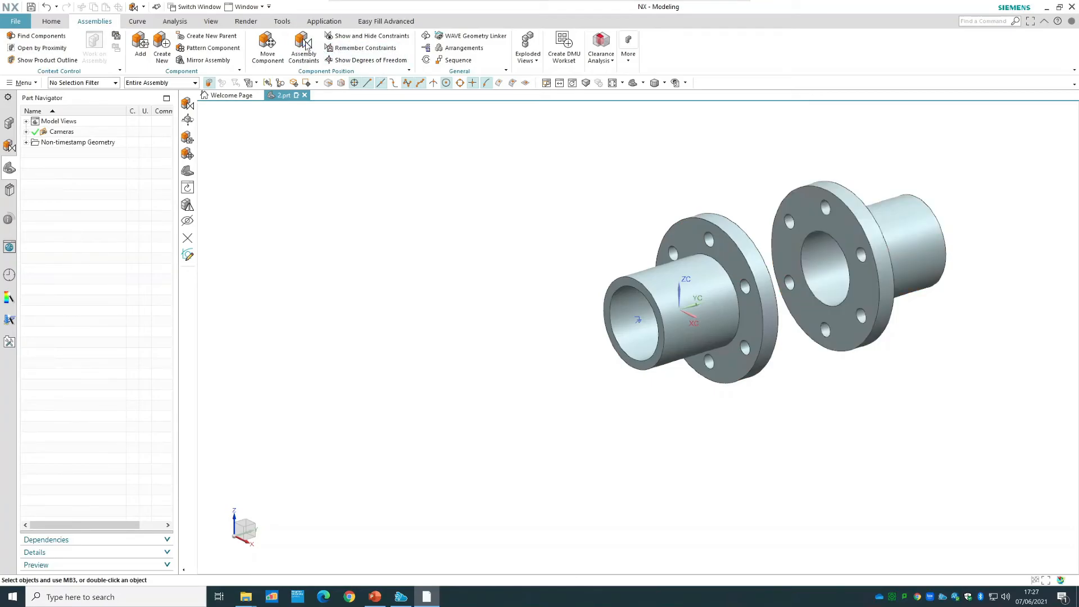
click(248, 186)
click(344, 309)
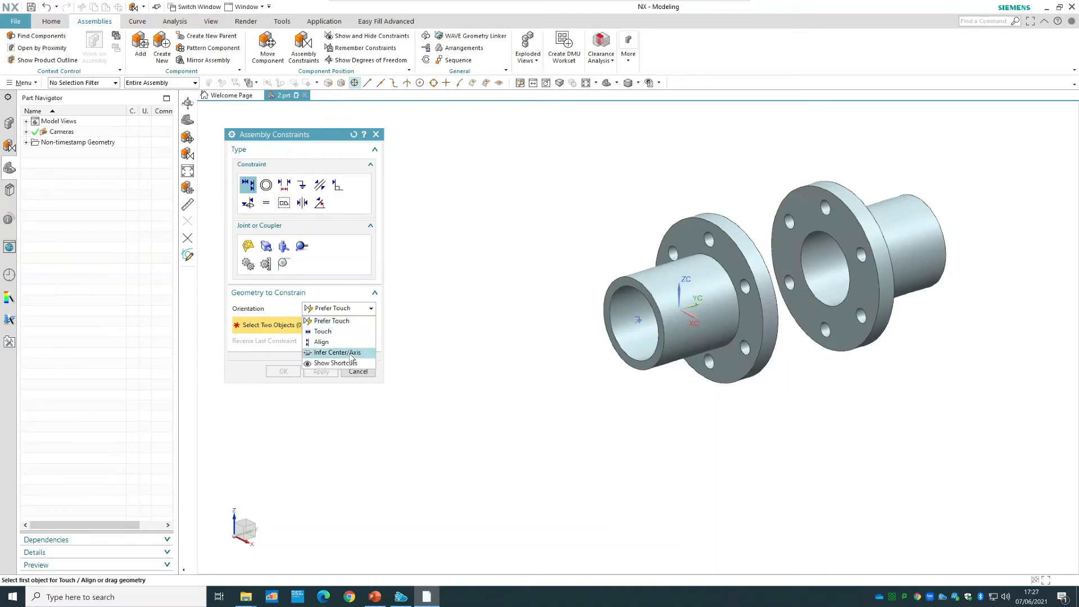
click(337, 347)
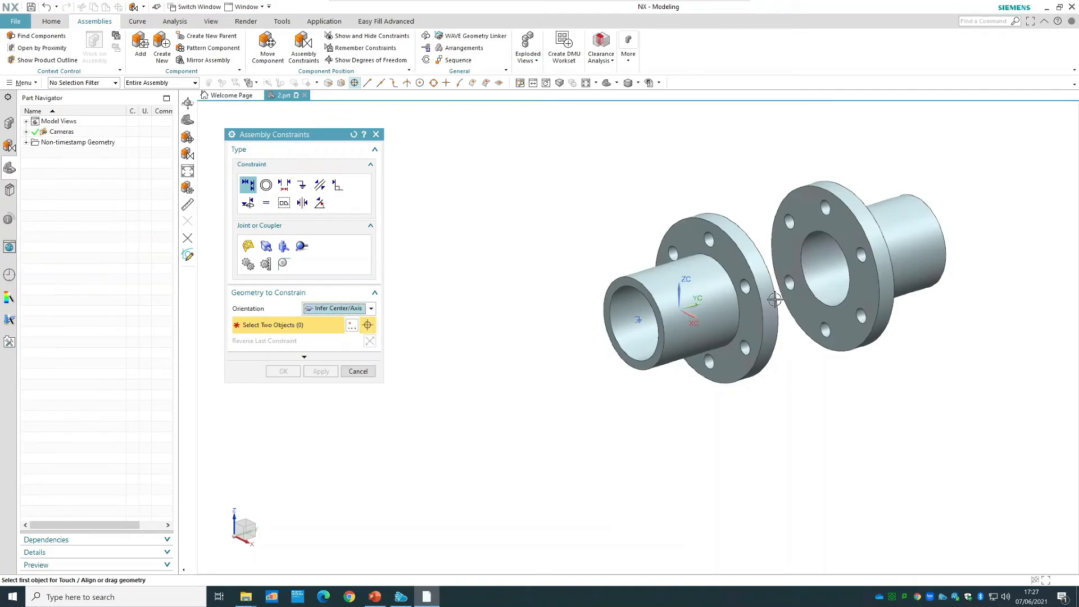
click(837, 268)
click(641, 320)
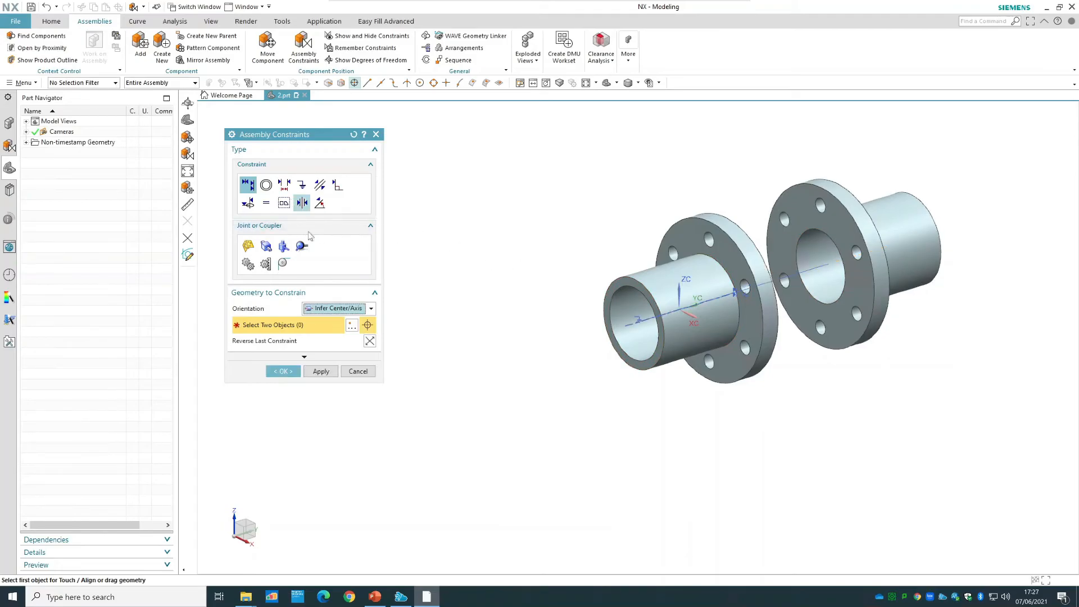
Add a Prefer Touch constraint between the facing bolting faces of the two flanges.
click(344, 309)
click(332, 318)
click(849, 254)
middle_drag(703, 135, 675, 185)
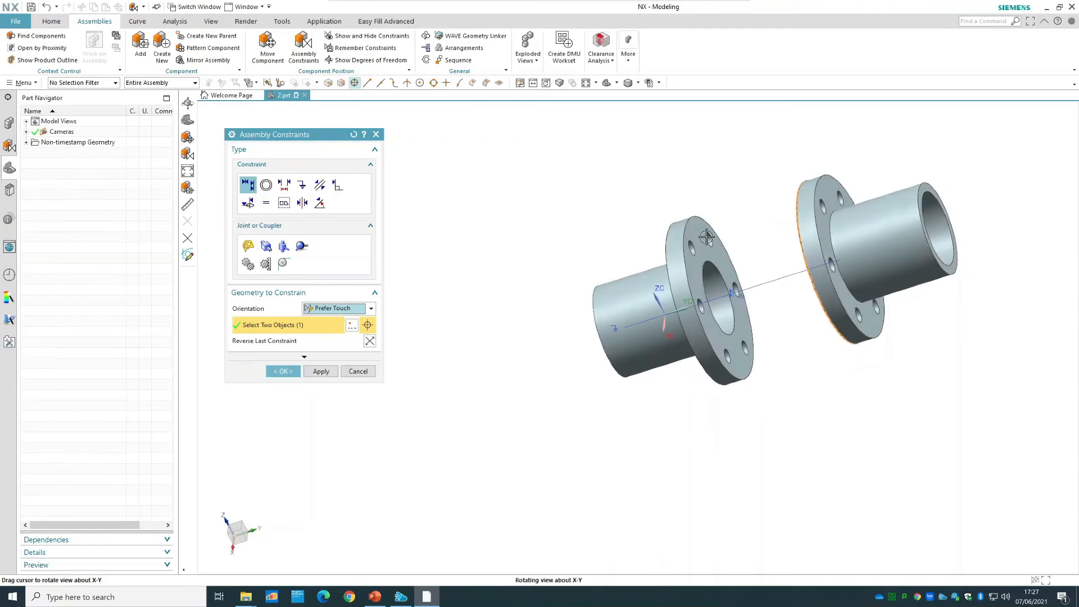
click(692, 272)
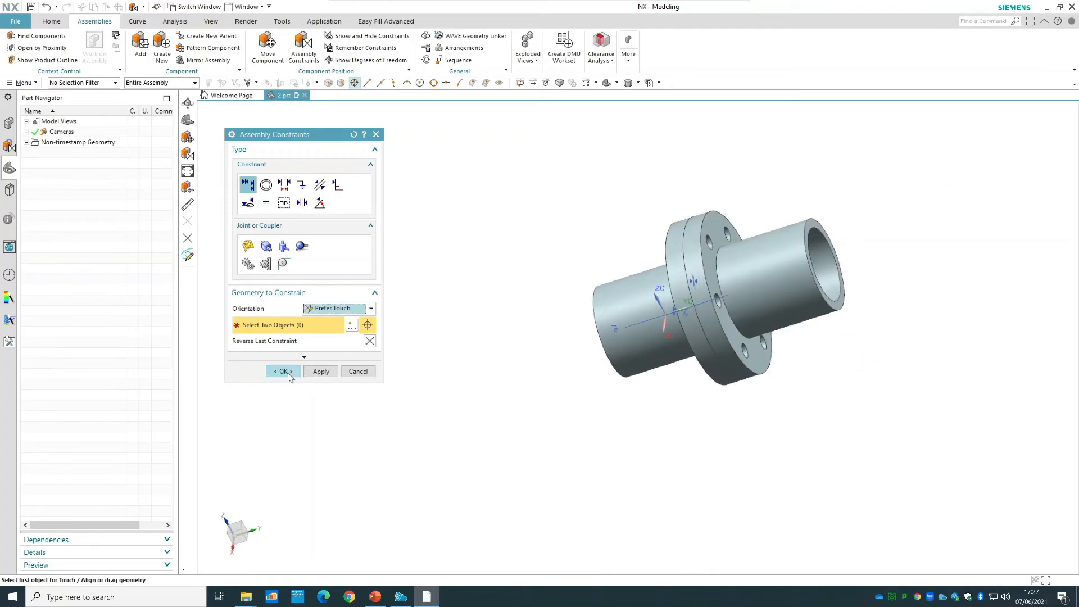
Try rotating the second flange about the YC axis with the Dynamic motion of Move Component, and discard the move.
click(283, 371)
middle_drag(566, 171, 618, 164)
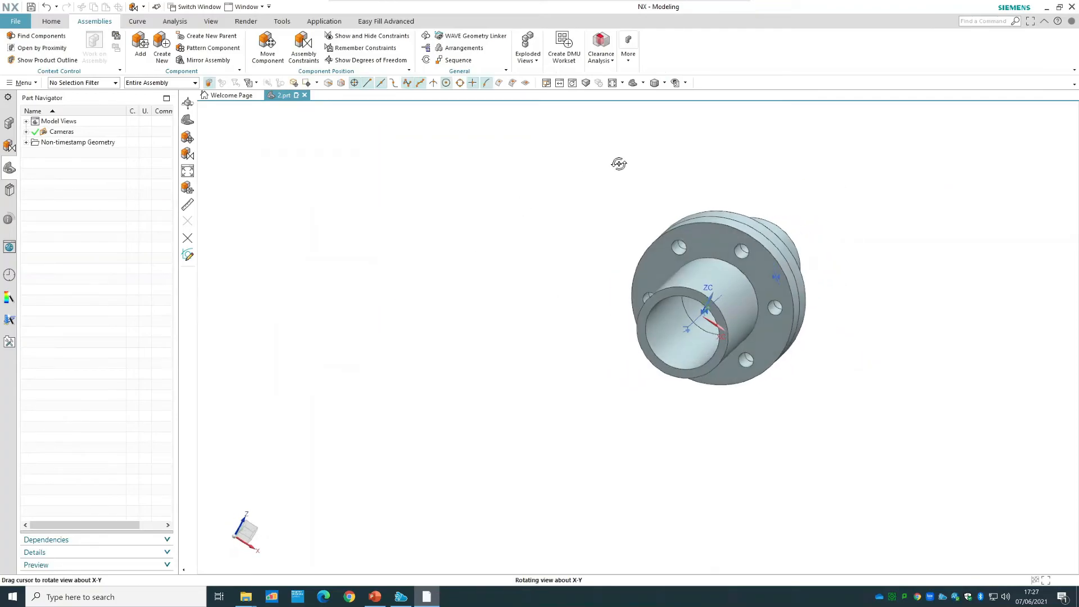
right_click(782, 239)
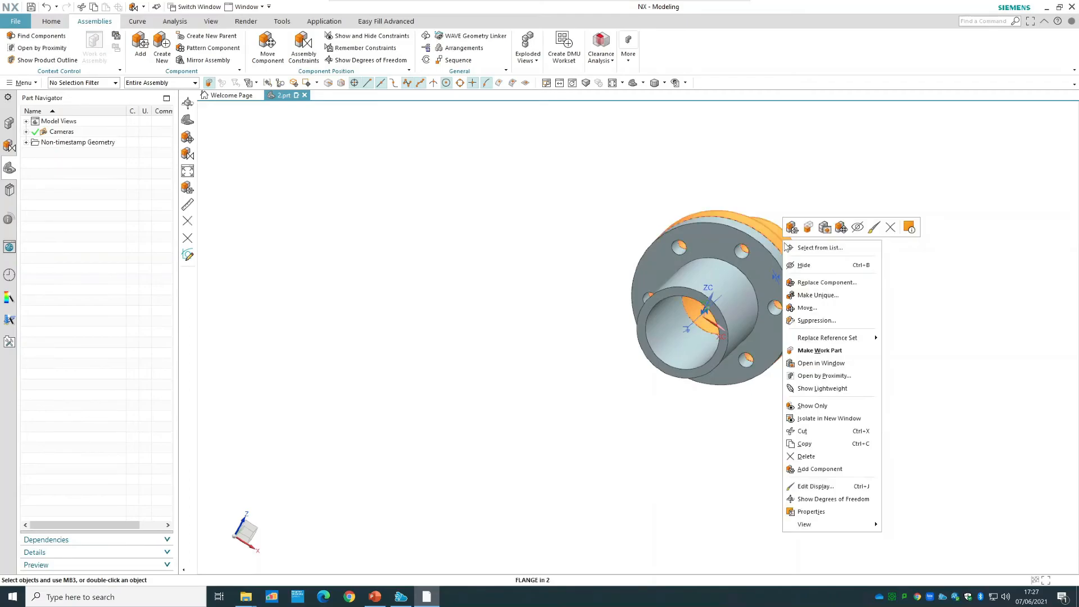
click(807, 308)
mouse_move(886, 217)
middle_down()
mouse_move(874, 231)
mouse_move(889, 212)
middle_up()
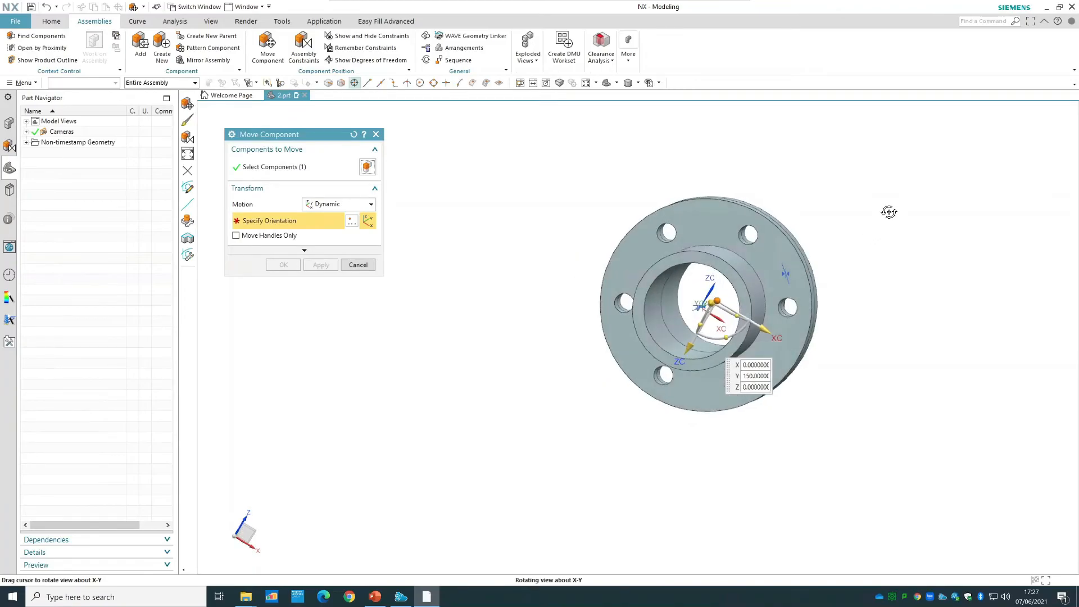
click(735, 332)
mouse_move(736, 332)
mouse_down()
mouse_move(745, 330)
mouse_move(730, 341)
mouse_up()
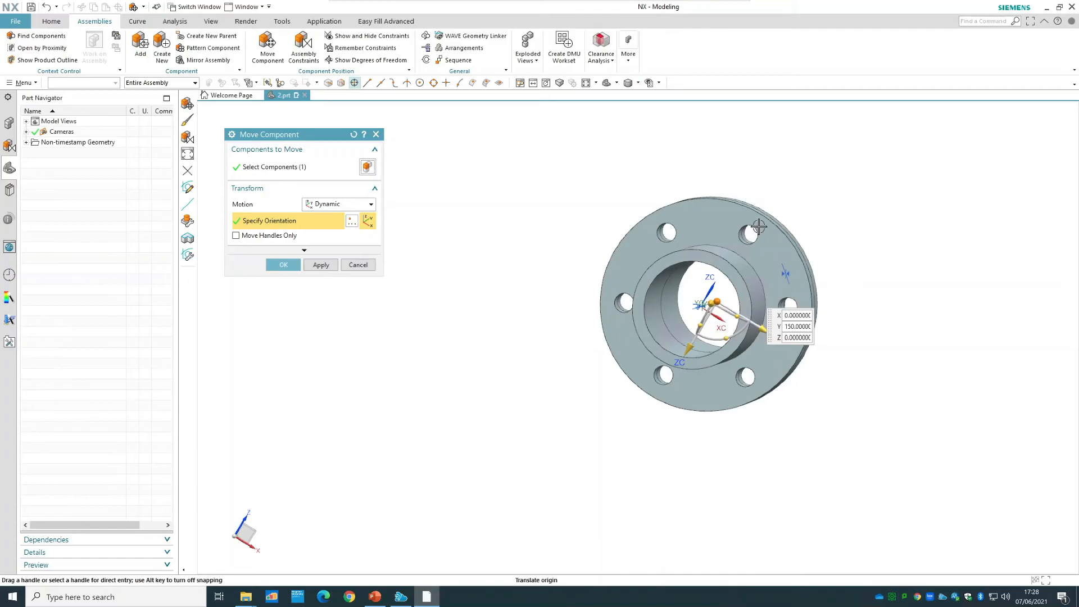
click(370, 269)
click(452, 315)
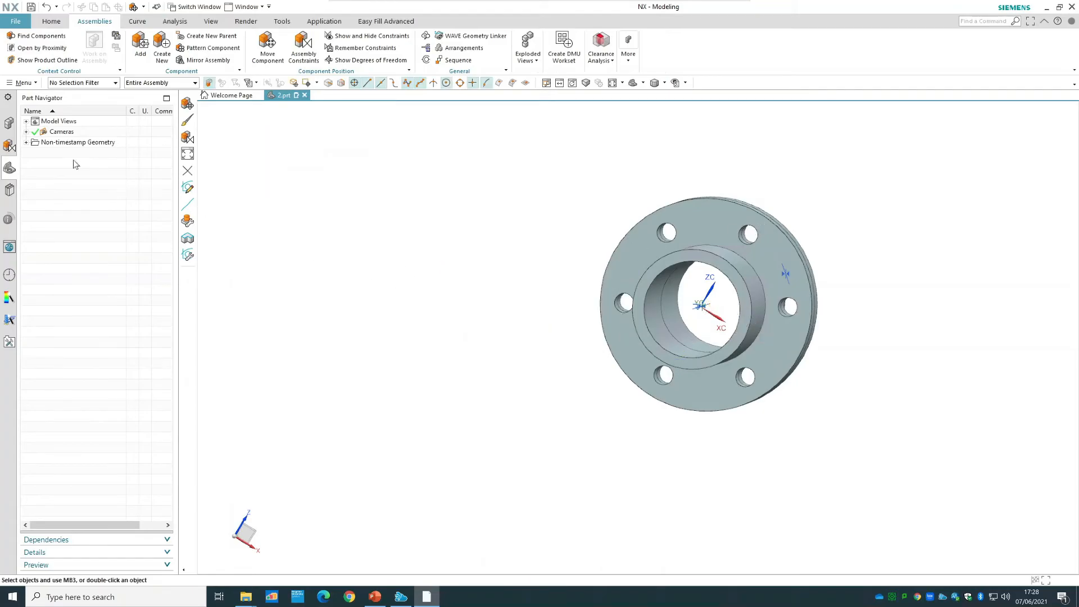
Align a bolt hole of one flange with the matching hole of the other using a Touch Align constraint set to Infer Center/Axis.
click(8, 126)
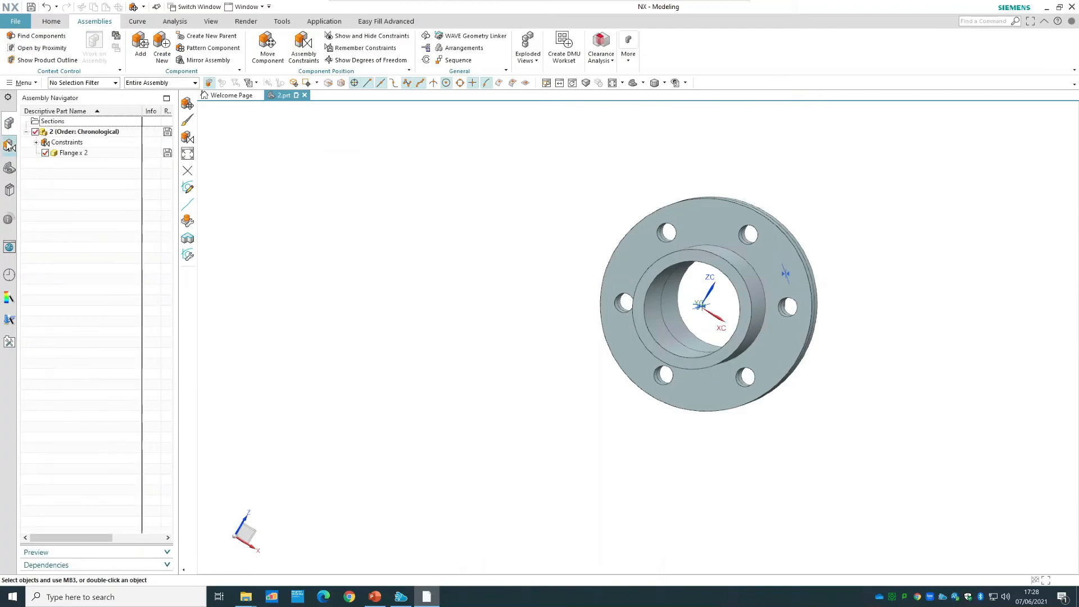
click(9, 146)
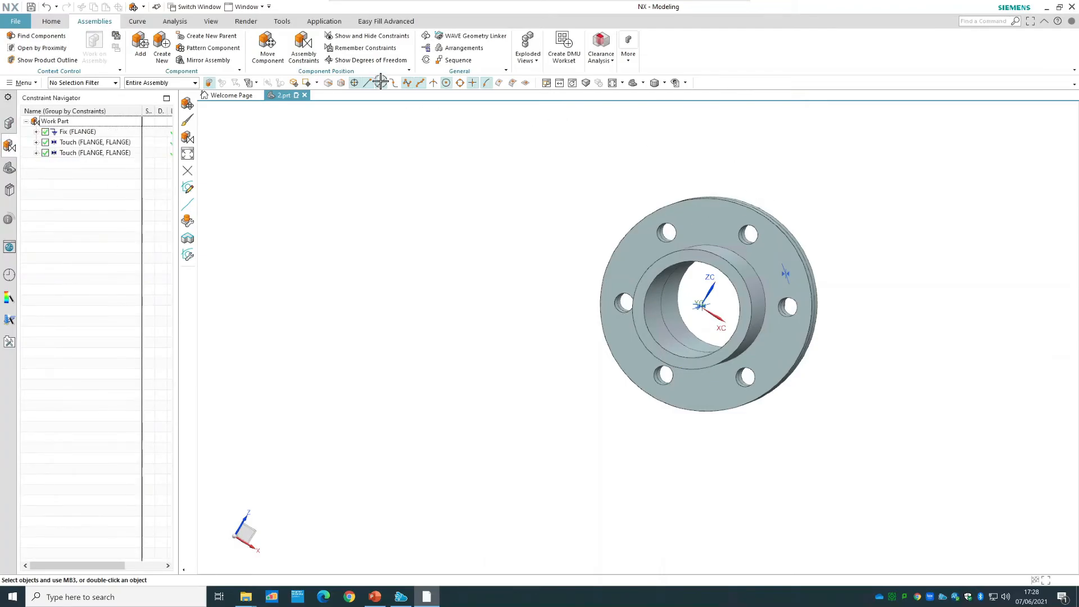
click(303, 45)
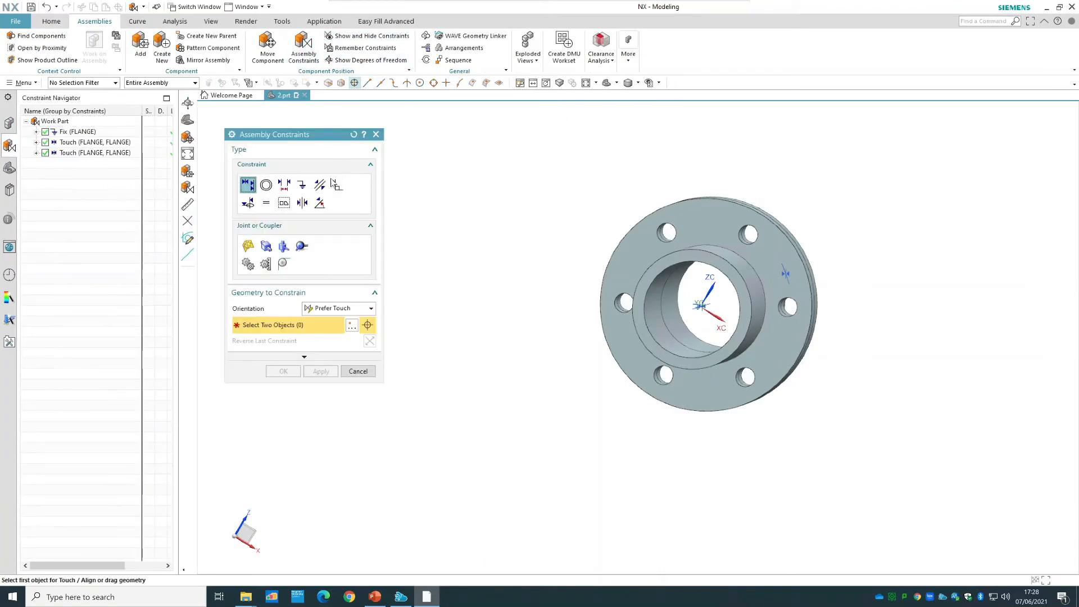
click(344, 308)
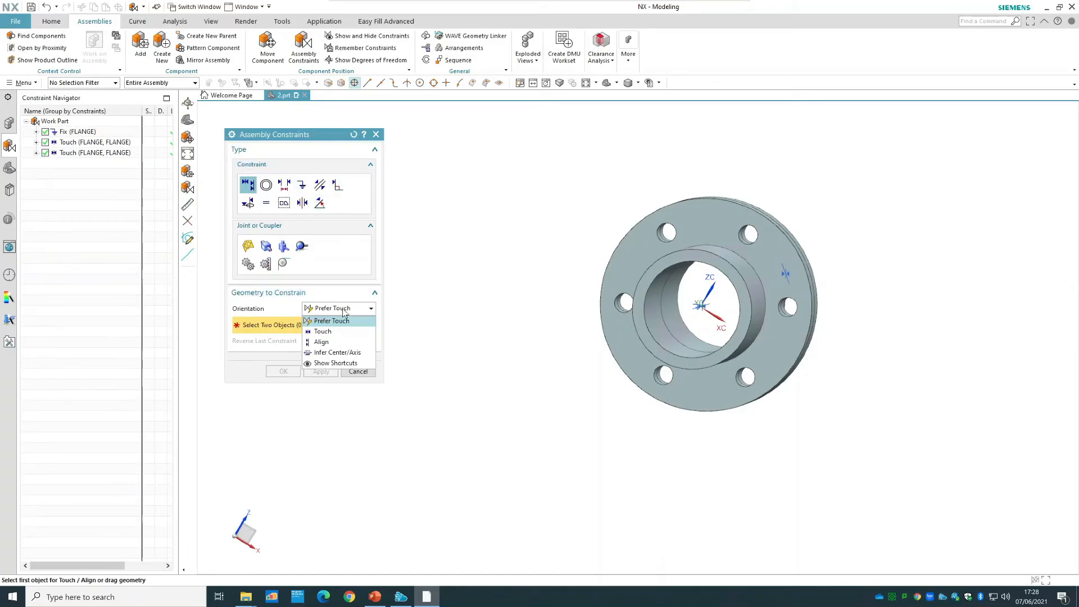
click(338, 352)
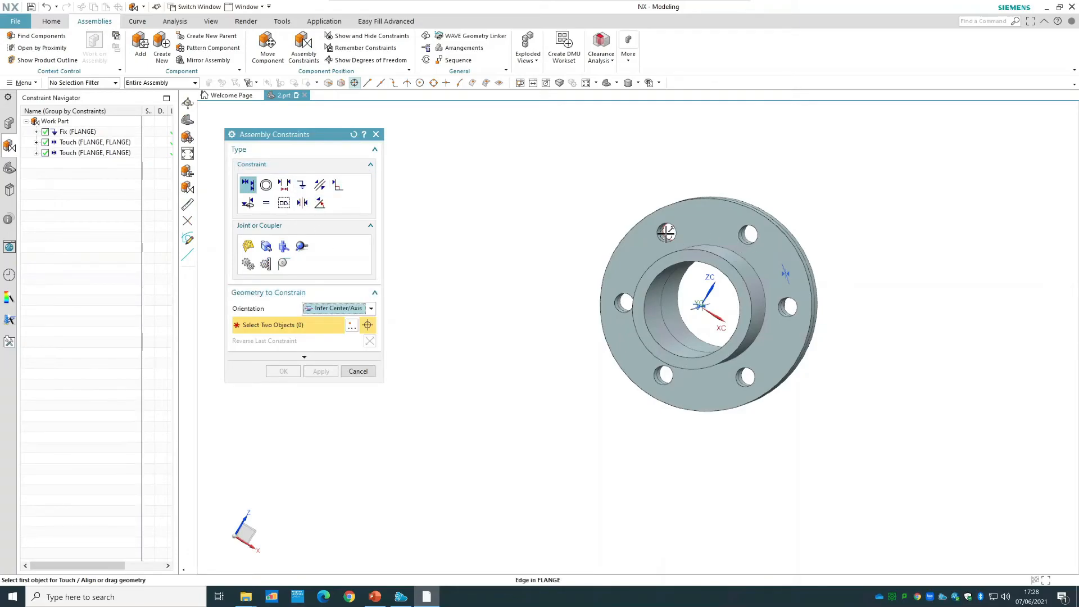
scroll(665, 234, down, 3)
middle_drag(663, 154, 660, 263)
click(658, 265)
middle_drag(624, 144, 662, 248)
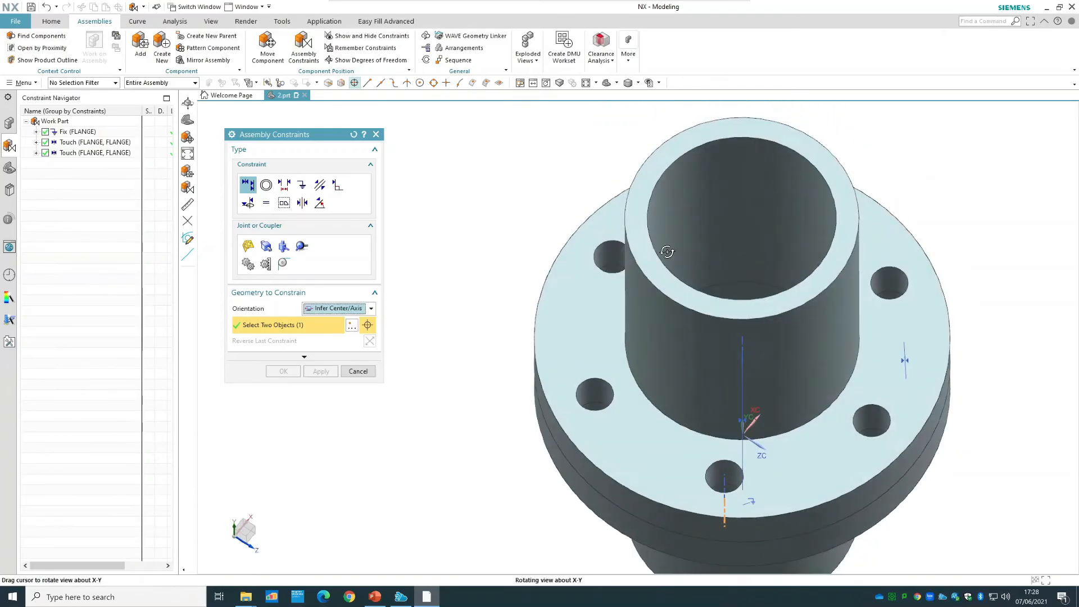
click(724, 480)
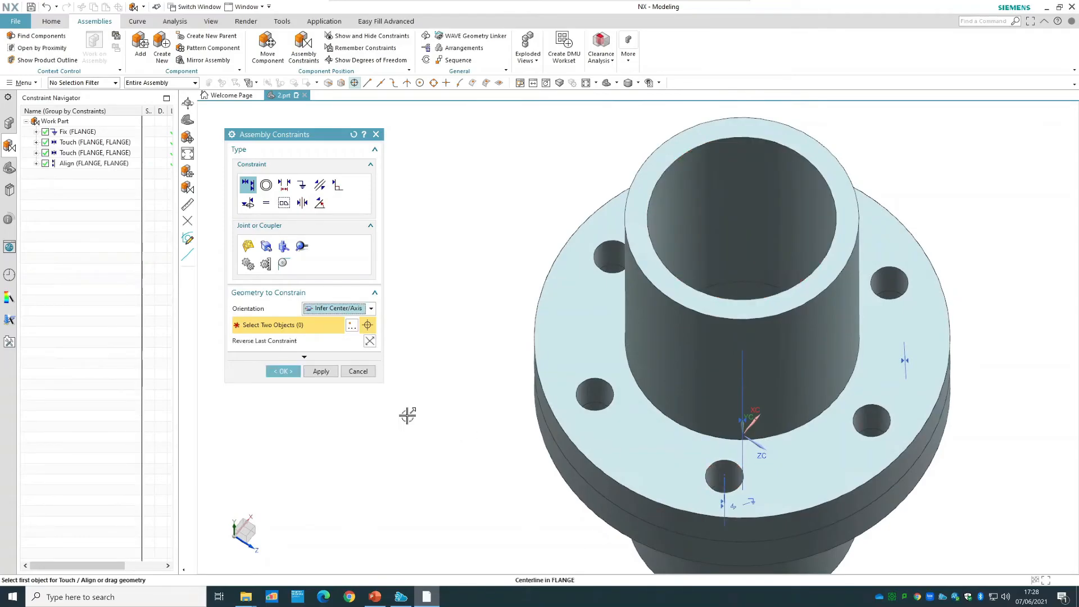
middle_click(534, 279)
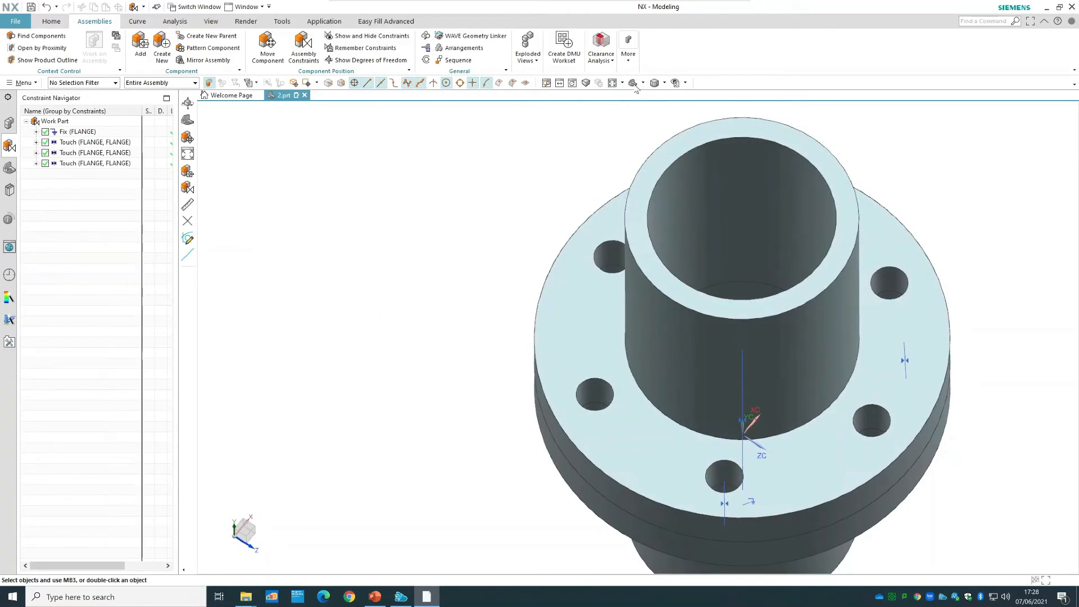
Check the second flange's remaining degrees of freedom in the trimetric view, and refresh the display.
click(633, 84)
right_click(777, 293)
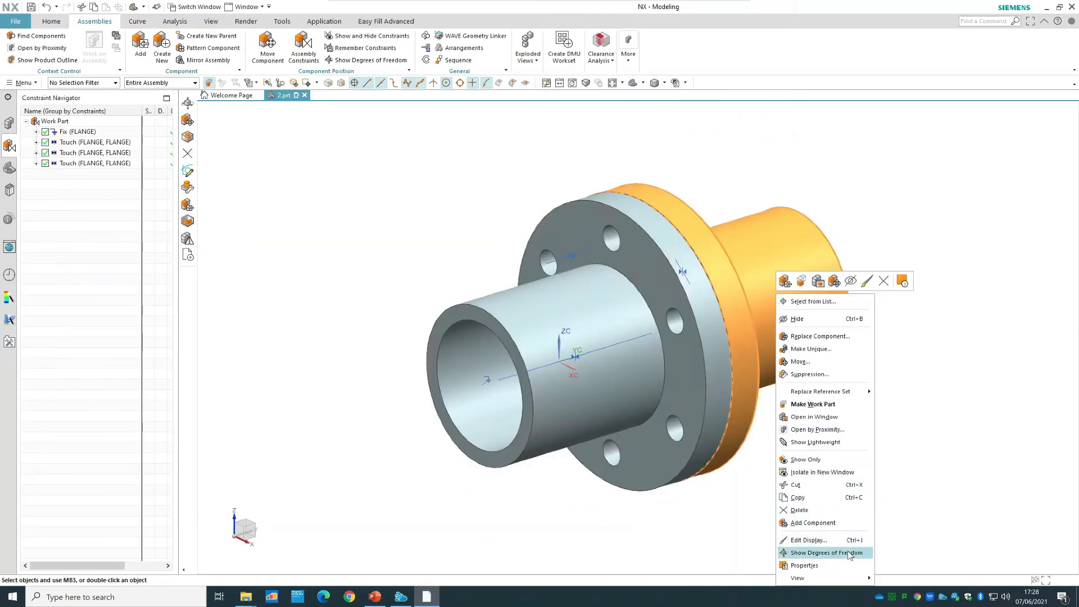
click(823, 553)
right_click(860, 181)
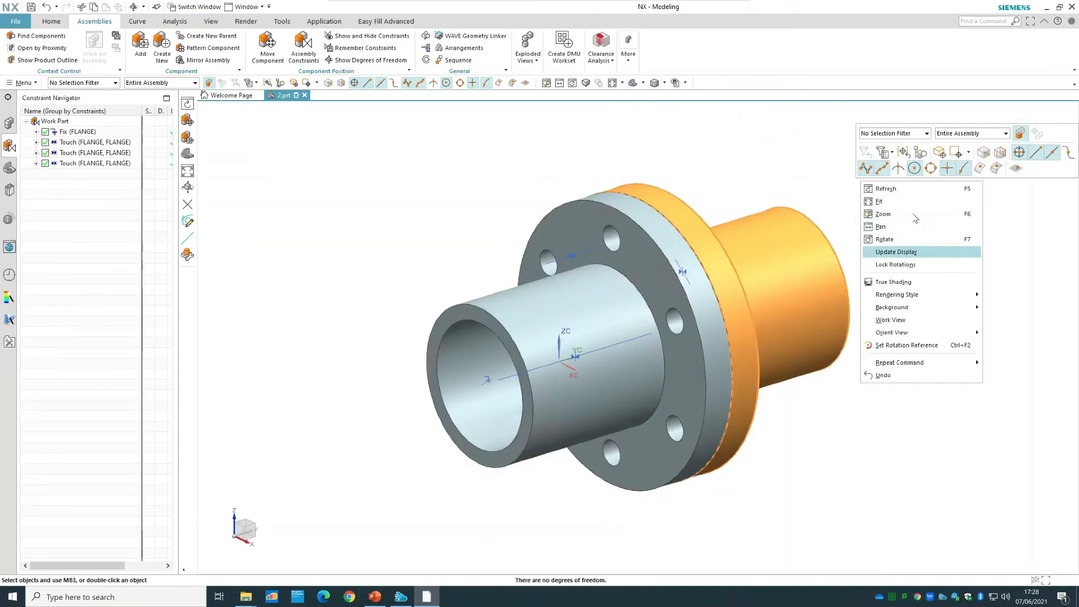
click(909, 192)
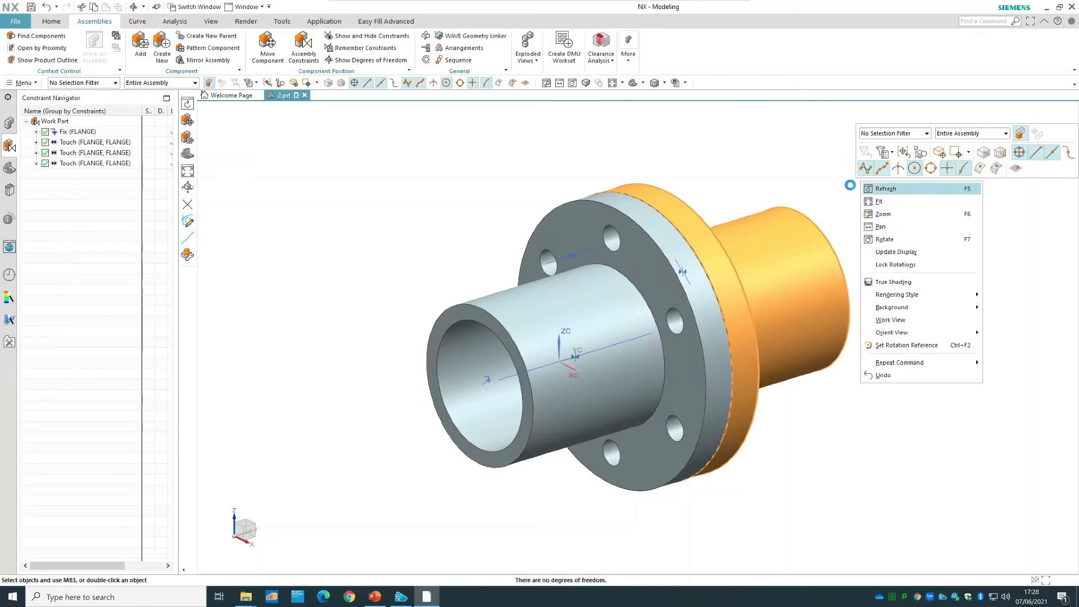
Undo the three Touch constraints between the two flanges, keeping the Fix constraint on the first flange.
click(107, 142)
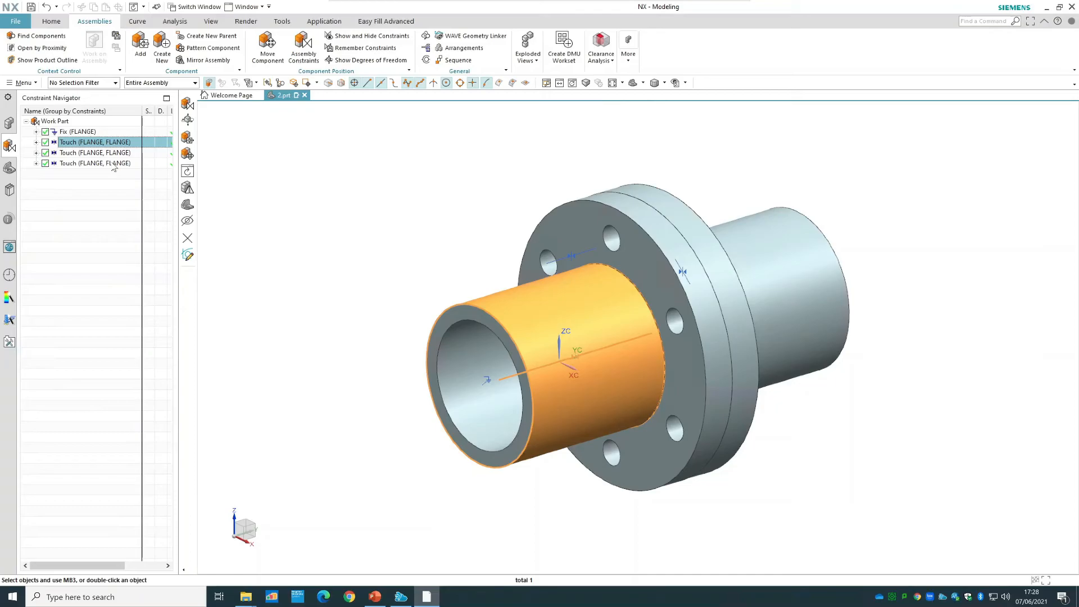
key(Escape)
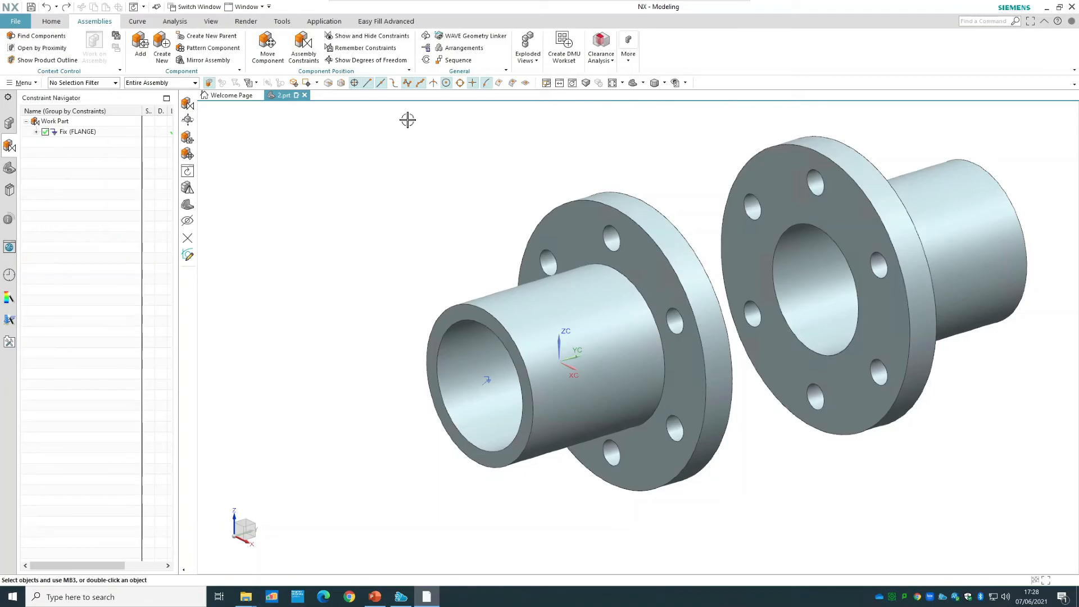
Add a Concentric constraint between the bore edges on the facing bolting faces of the two flanges.
click(302, 54)
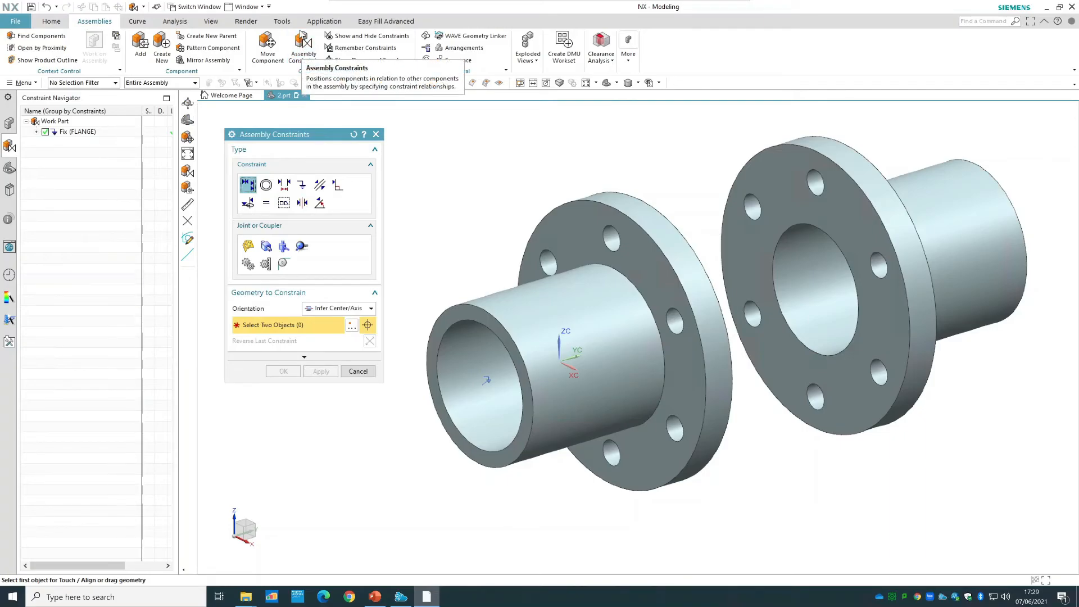
click(266, 185)
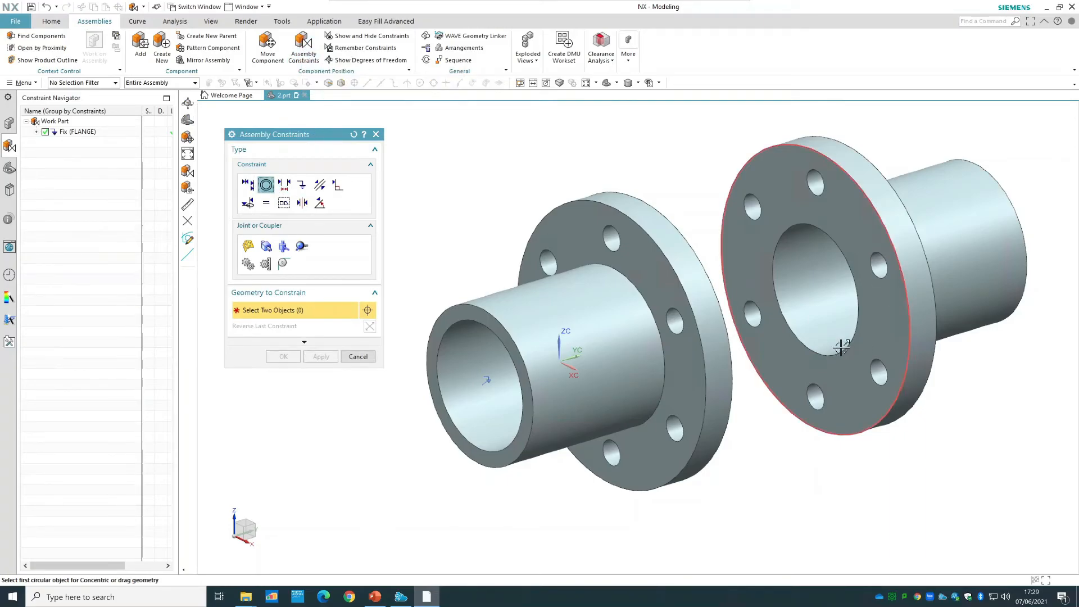
click(780, 252)
middle_drag(614, 140, 682, 383)
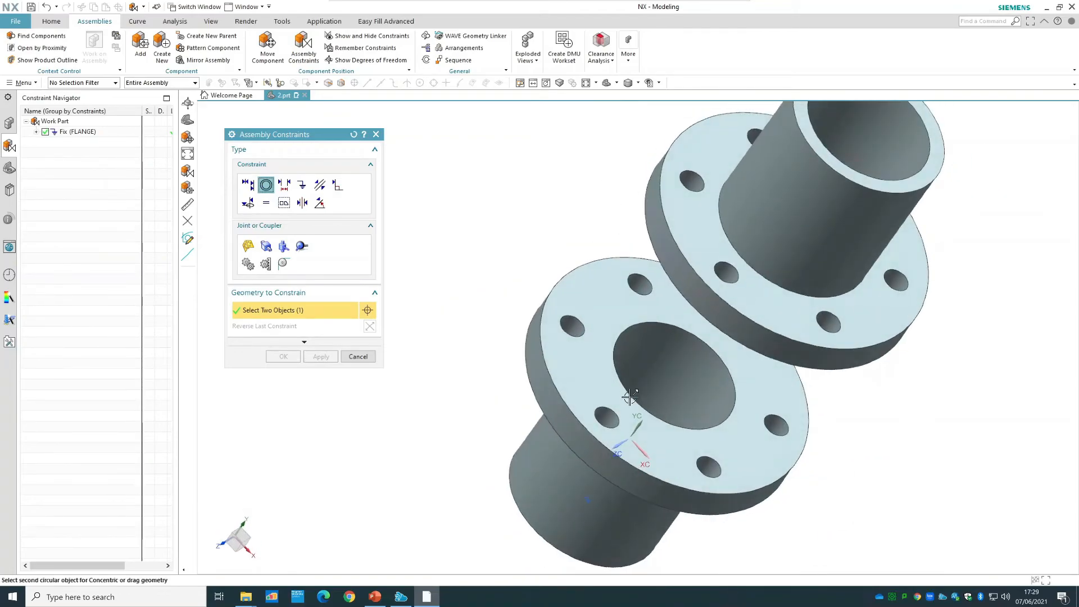
click(621, 413)
middle_drag(514, 218, 607, 112)
Try to align the bolt hole centerlines of the two flanges with an Infer Center/Axis constraint, and restore the trimetric view.
click(248, 184)
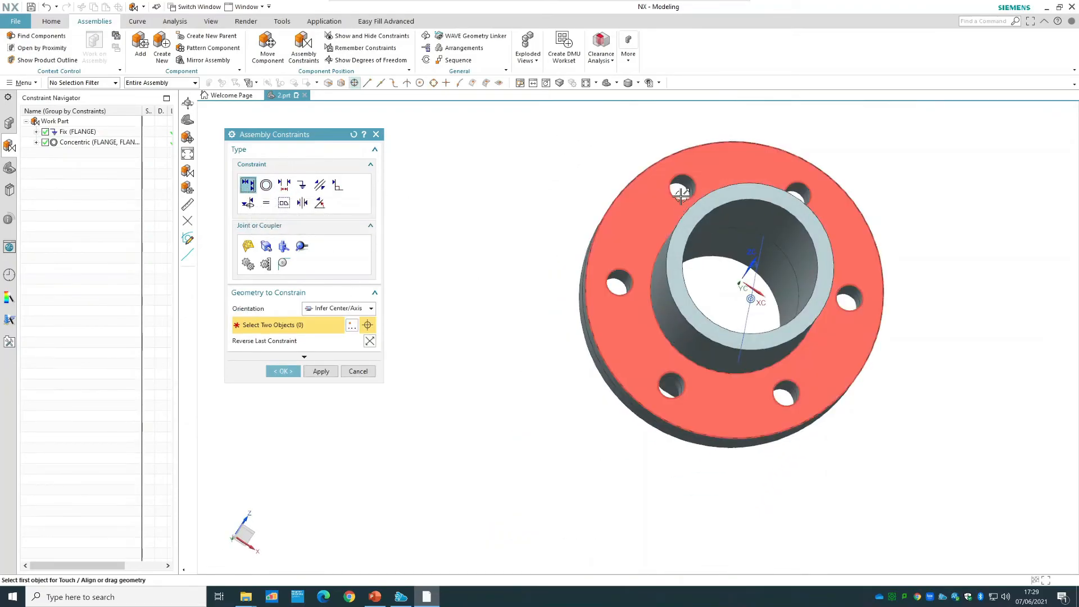
middle_drag(612, 157, 646, 201)
click(826, 335)
middle_drag(794, 176, 863, 366)
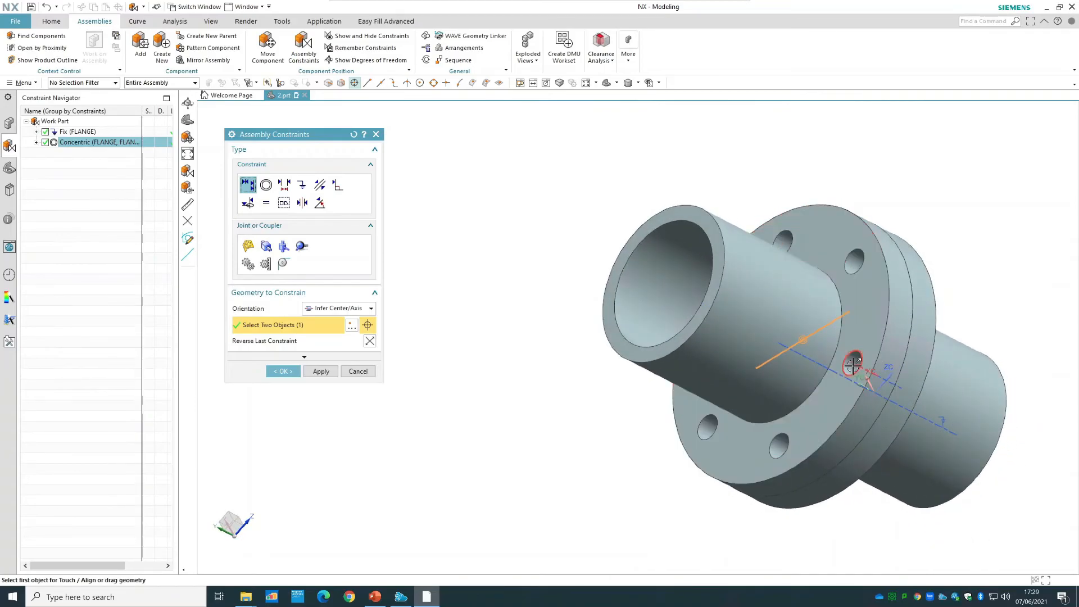
click(853, 366)
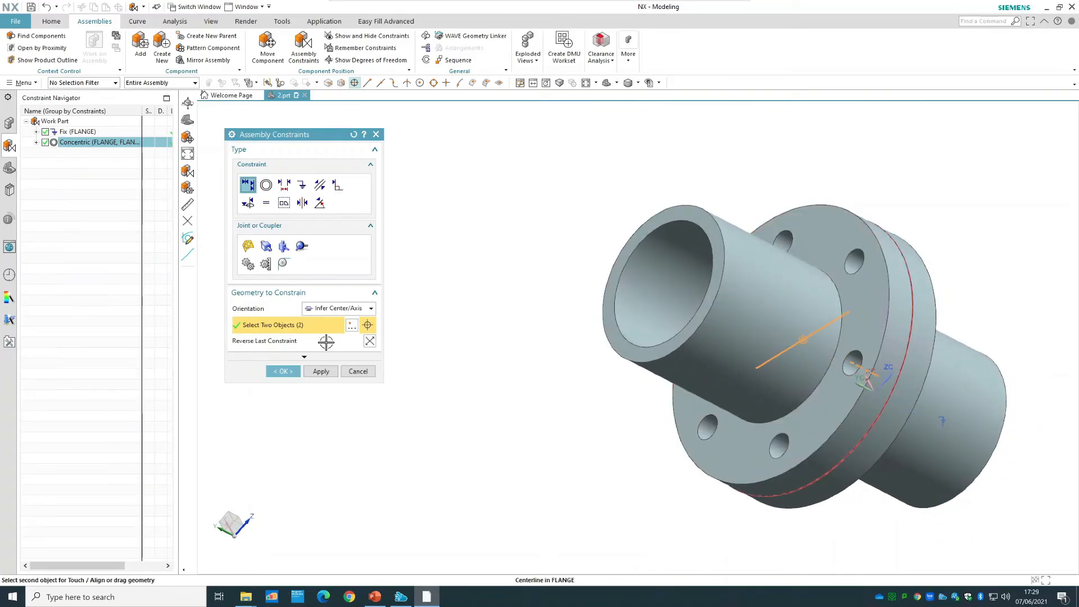
click(282, 371)
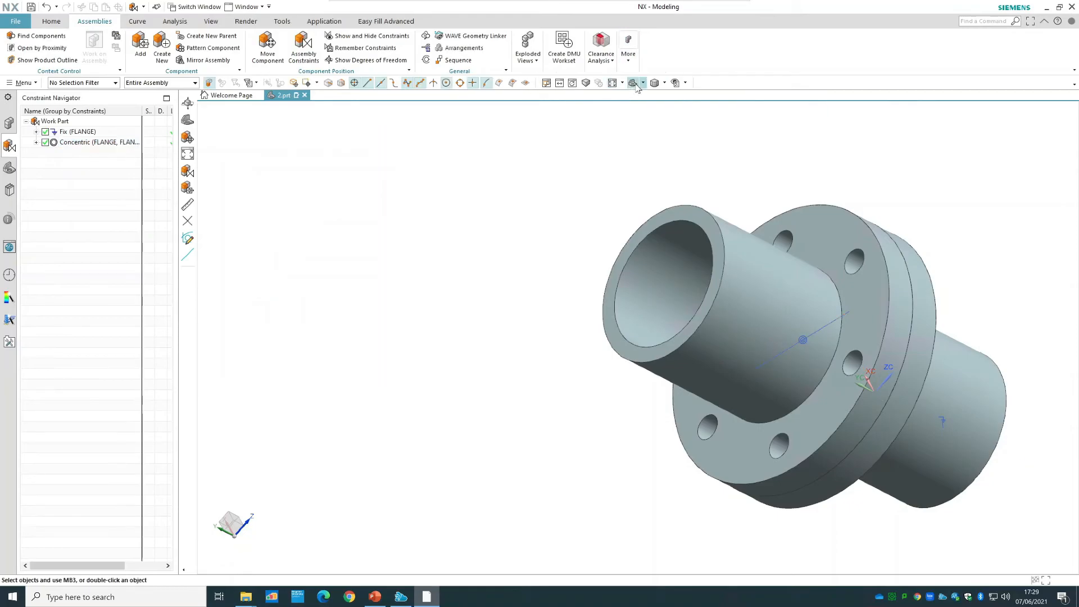
click(635, 83)
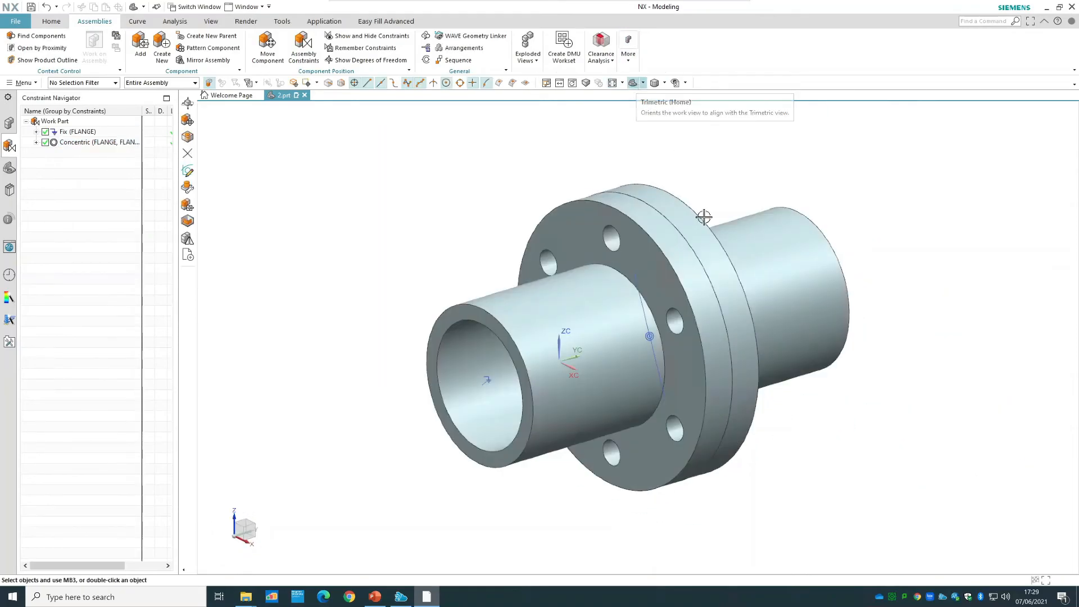
click(287, 57)
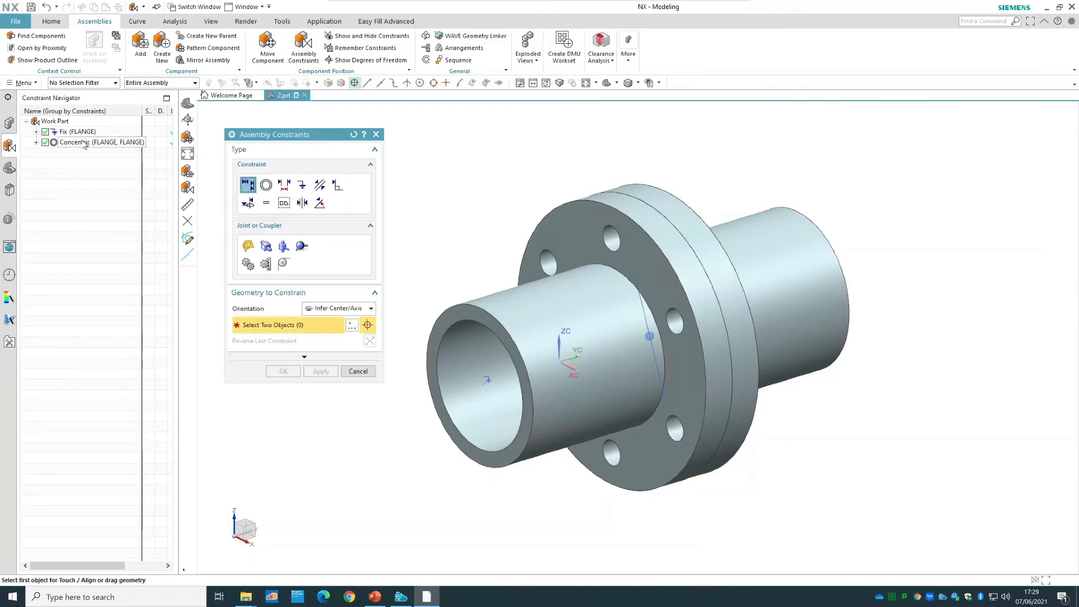
right_click(752, 259)
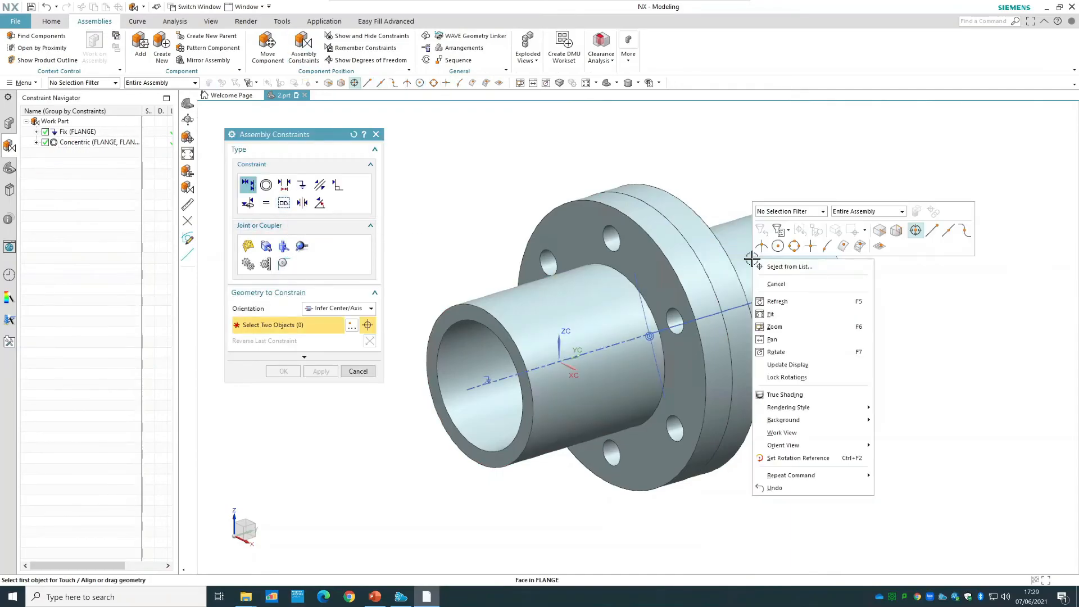
click(358, 371)
click(358, 372)
Show which degrees of freedom the Concentric constraint leaves on the second flange, and refresh the display to clear the markers.
click(807, 261)
right_click(807, 261)
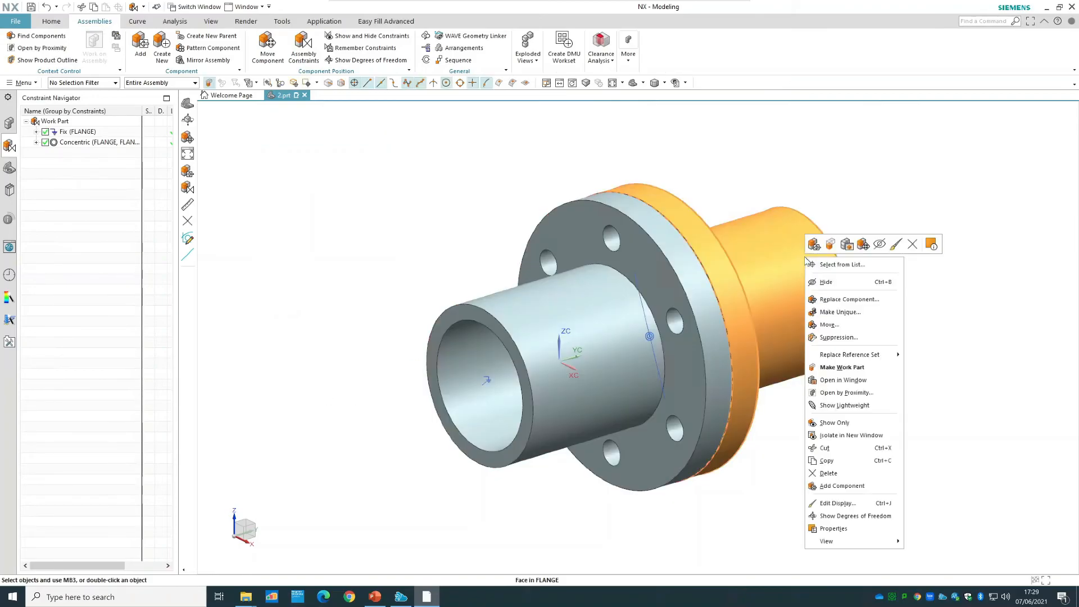
click(891, 516)
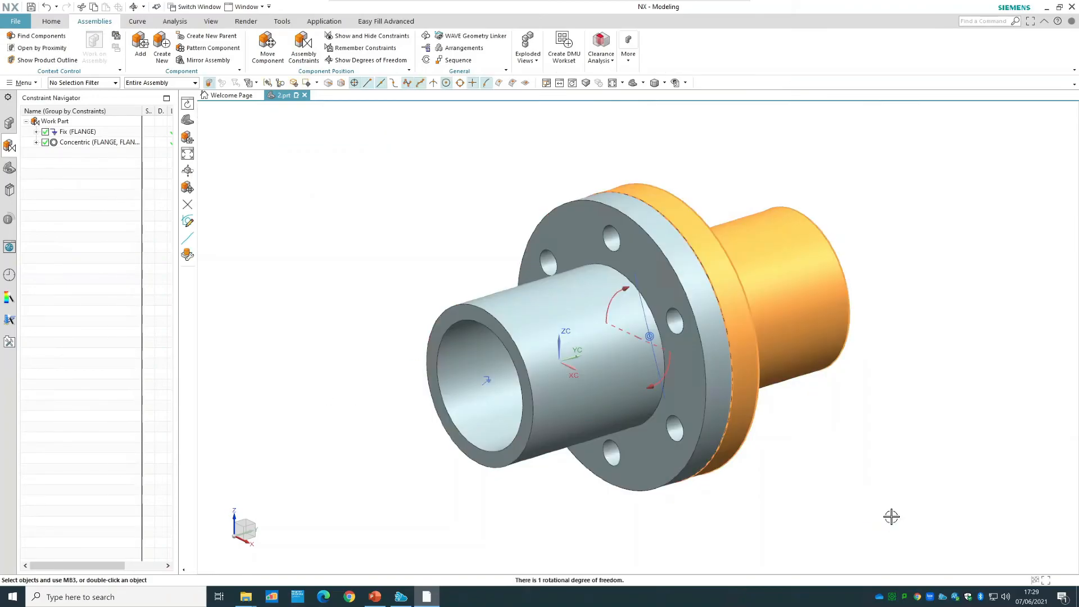
right_click(672, 166)
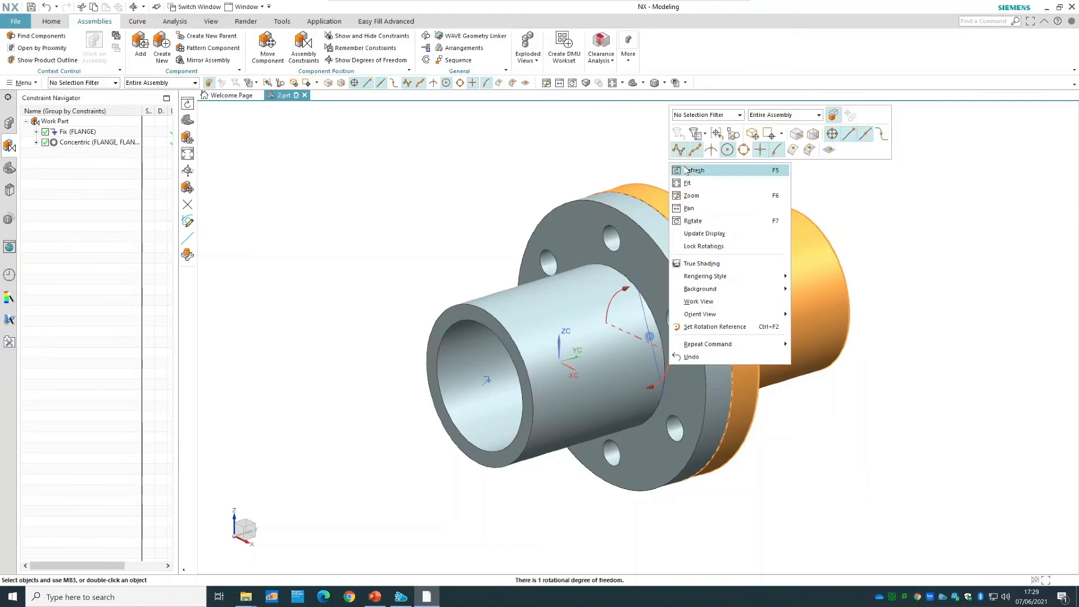
click(692, 170)
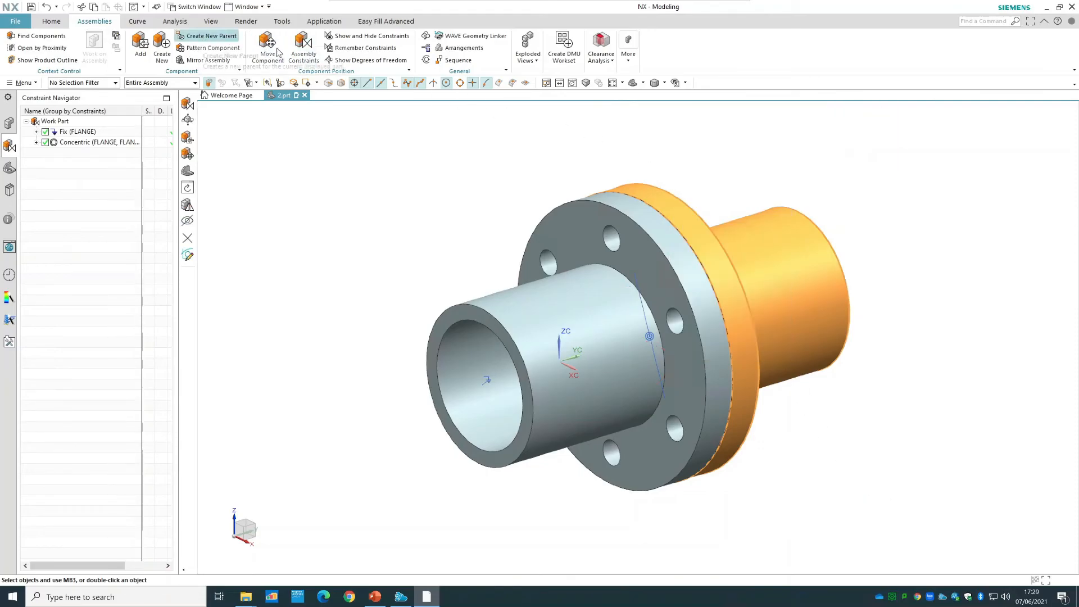
Align a bolt hole centerline of the first flange with the matching one on the second flange using Touch Align with Infer Center/Axis.
click(303, 48)
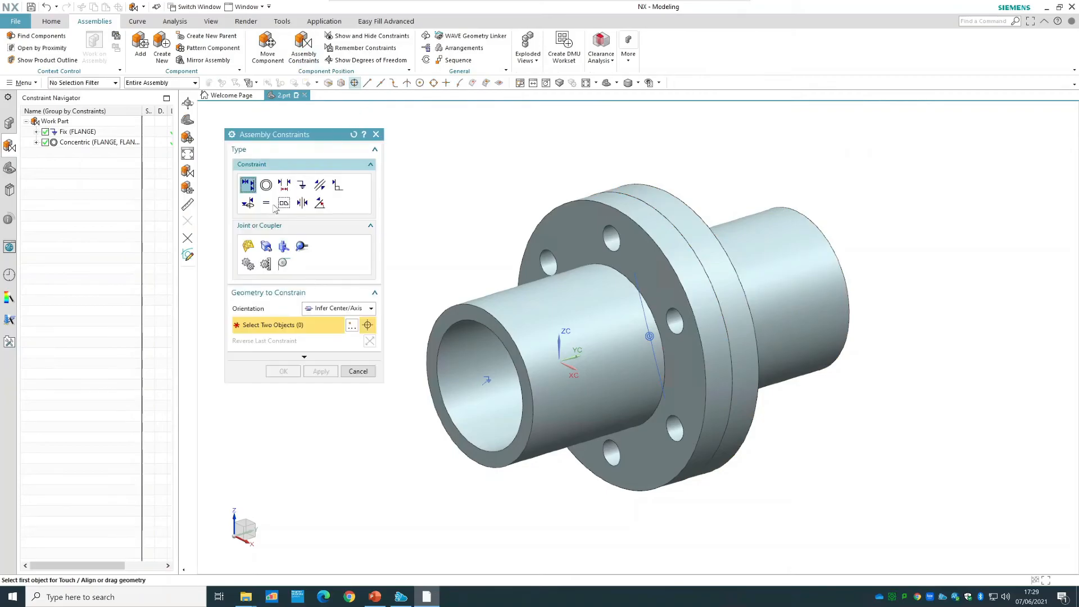
click(614, 238)
middle_drag(761, 159, 727, 207)
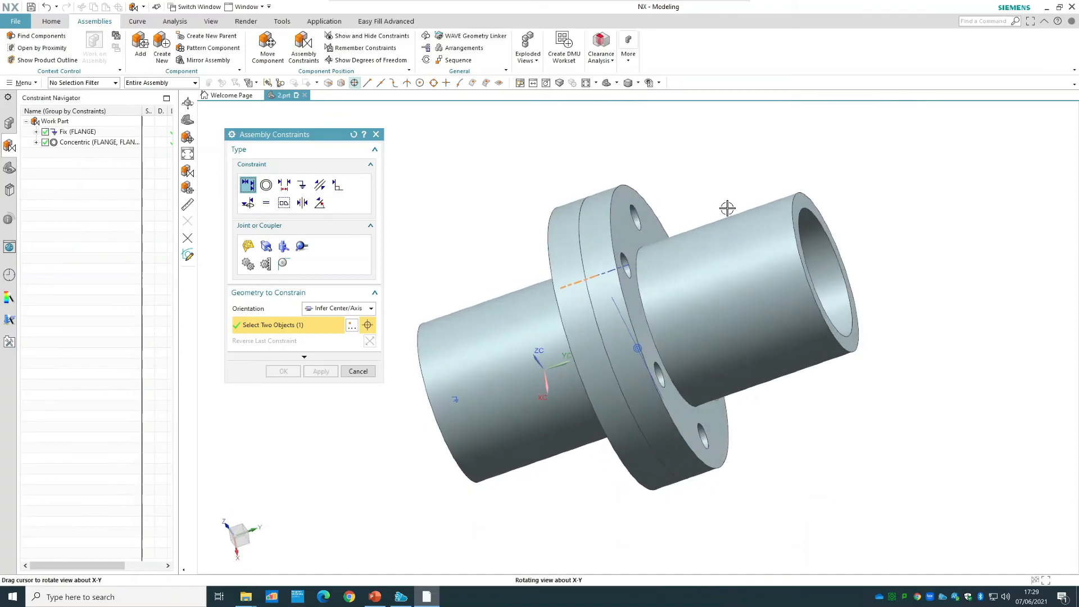
click(607, 274)
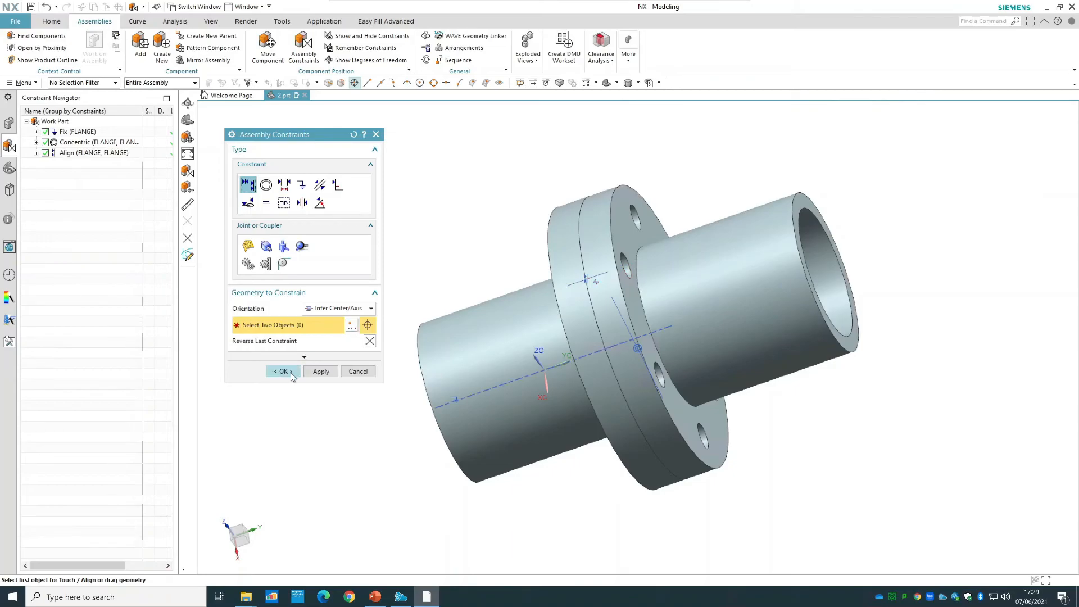
Accept the bolt hole alignment constraint, check the second flange's remaining degrees of freedom, and restore the trimetric view.
click(283, 371)
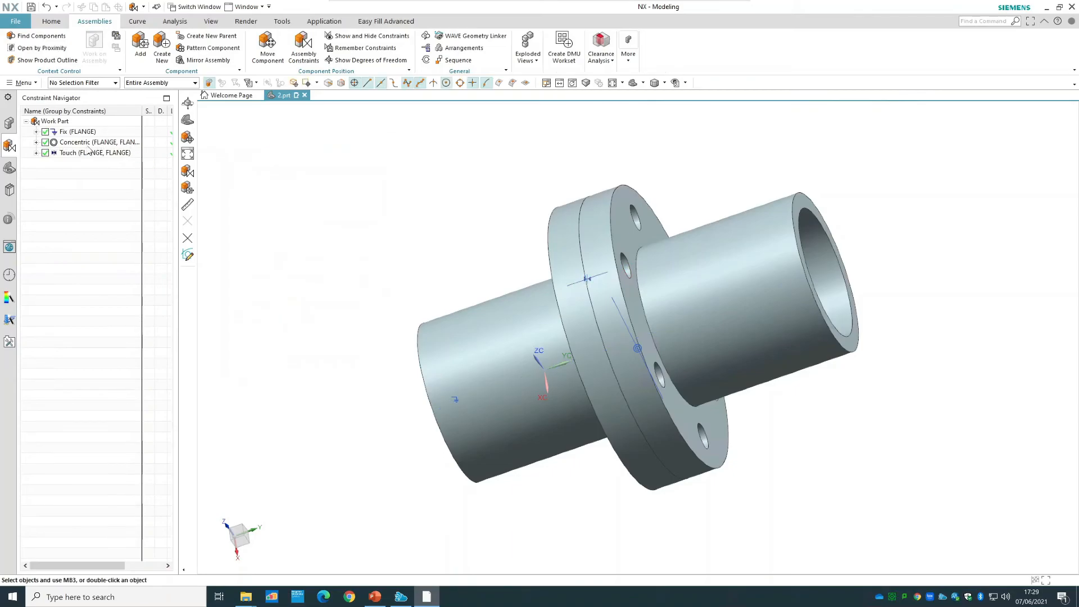
right_click(774, 255)
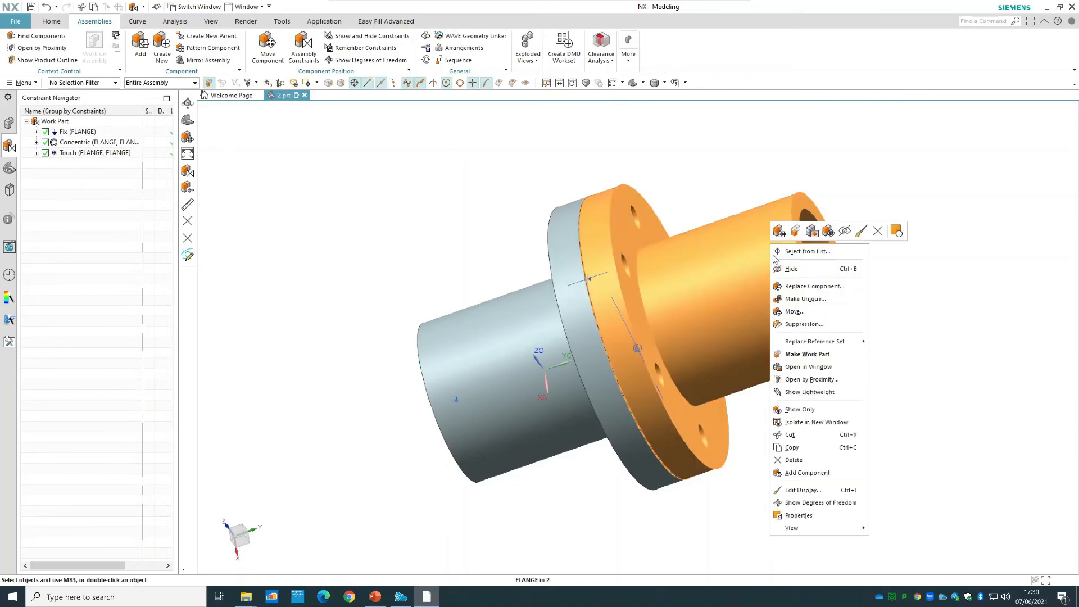
click(803, 502)
right_click(771, 124)
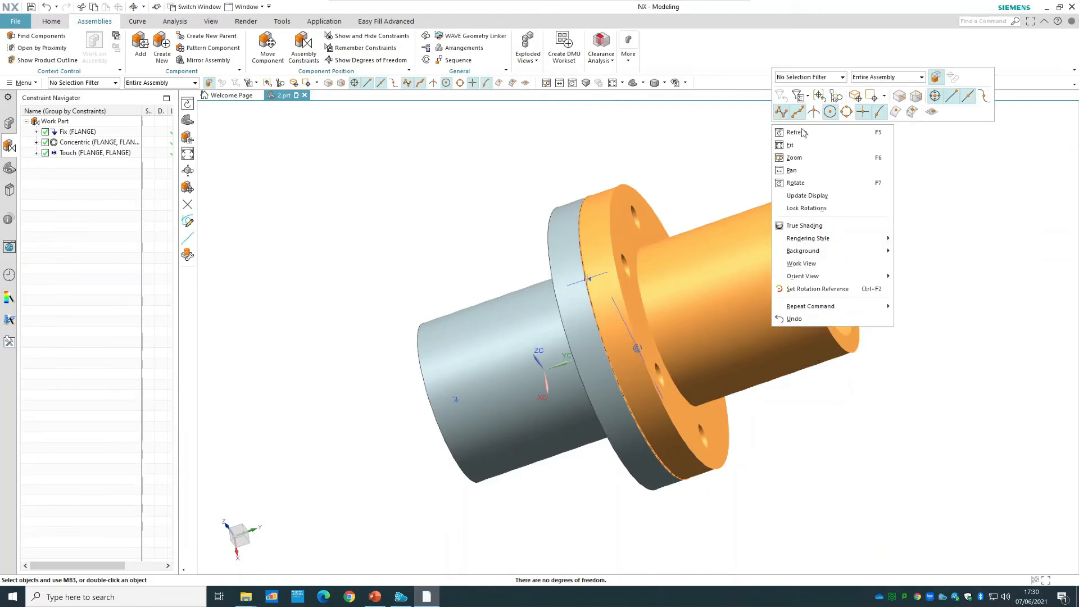
click(640, 91)
click(633, 83)
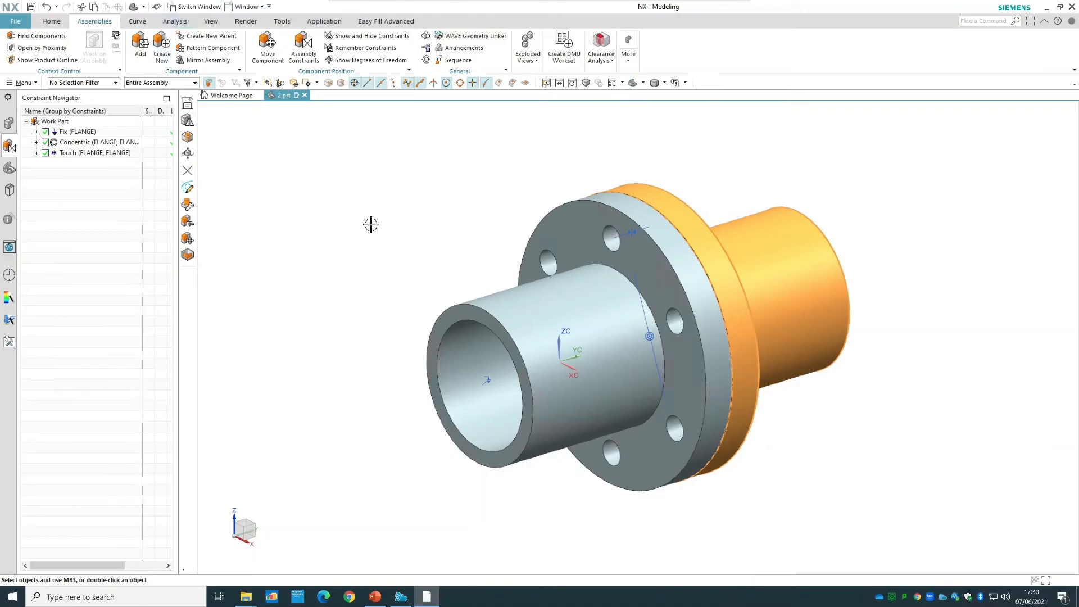
Add one Bolt part from the Flange Coupling Assembly folder, placing it in free space beside the first flange.
click(141, 48)
click(367, 185)
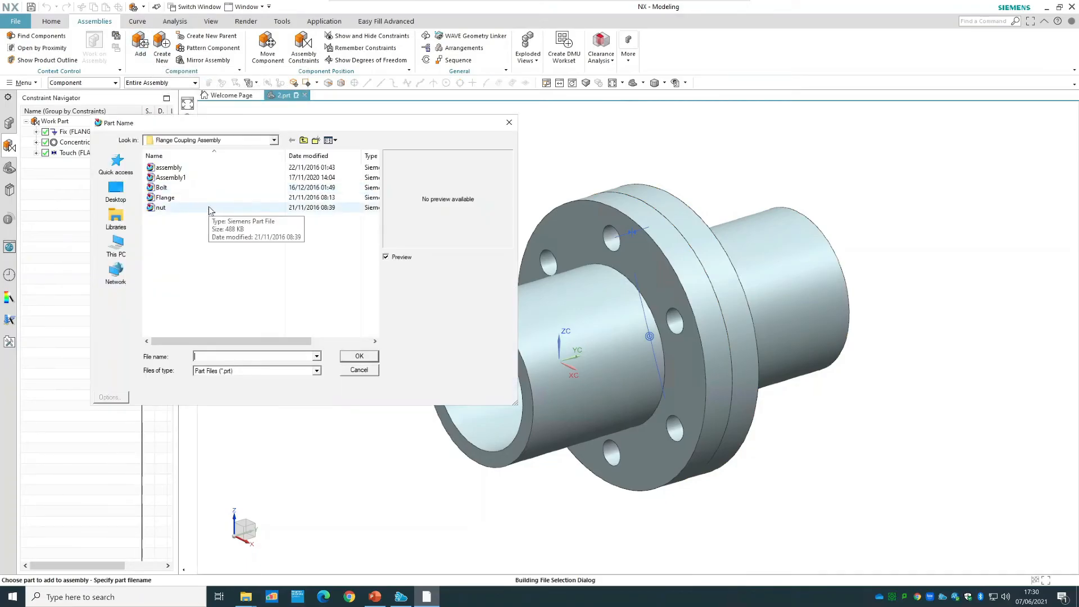
click(209, 210)
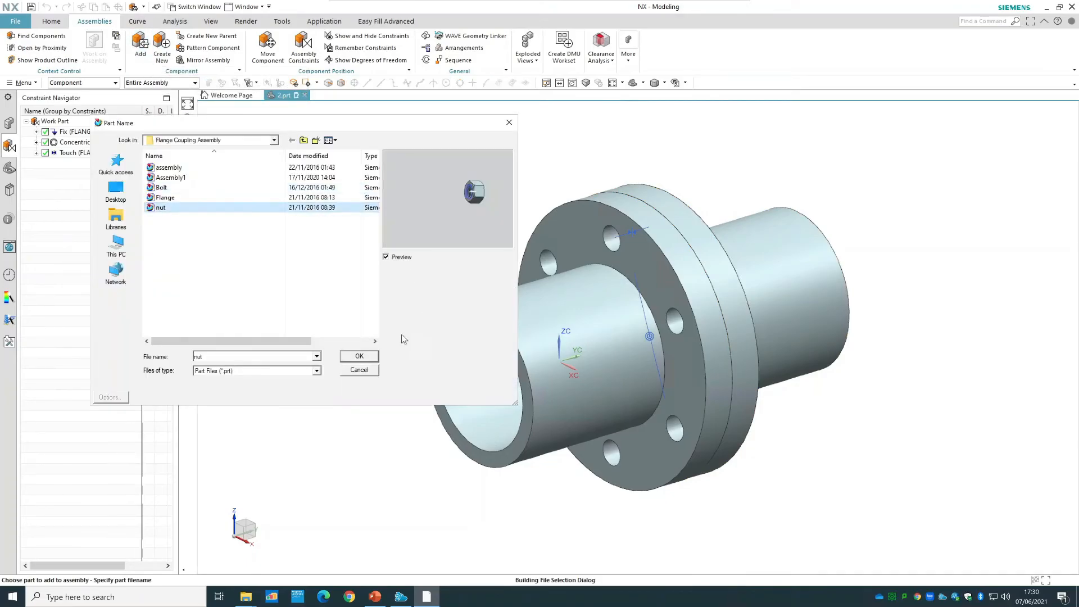
click(172, 187)
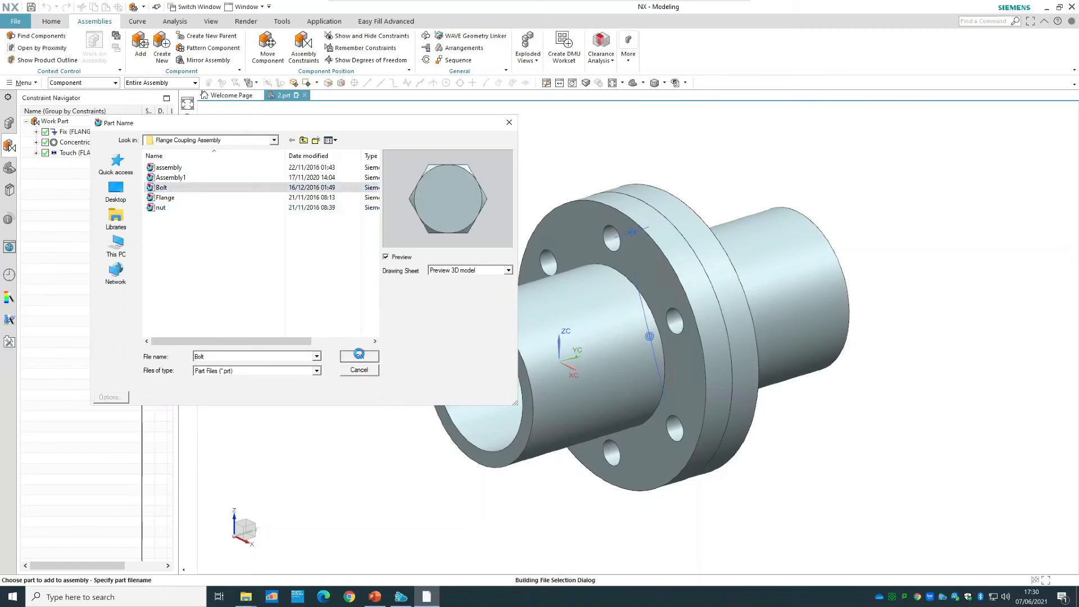
click(359, 356)
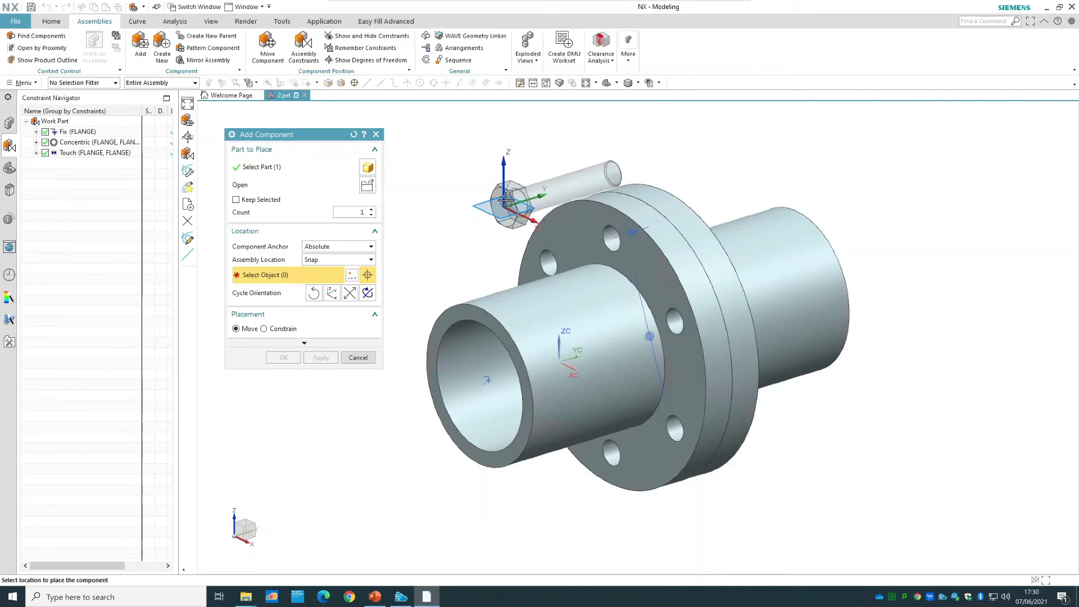
click(433, 185)
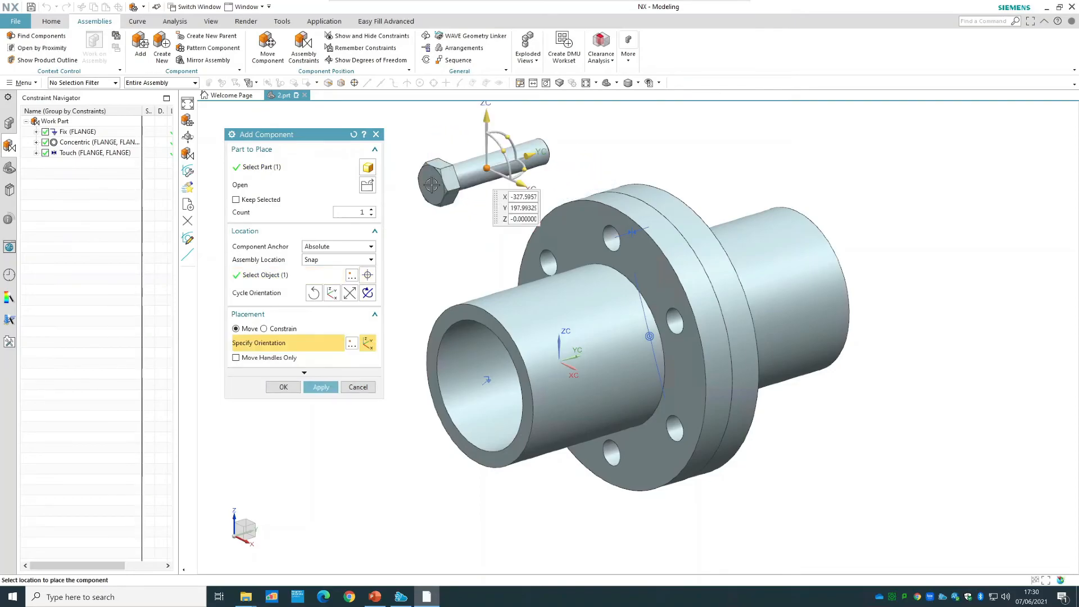
Constrain the bolt with Concentric between a bolt hole edge on the first flange's outer face and the circular edge under the bolt head.
click(293, 330)
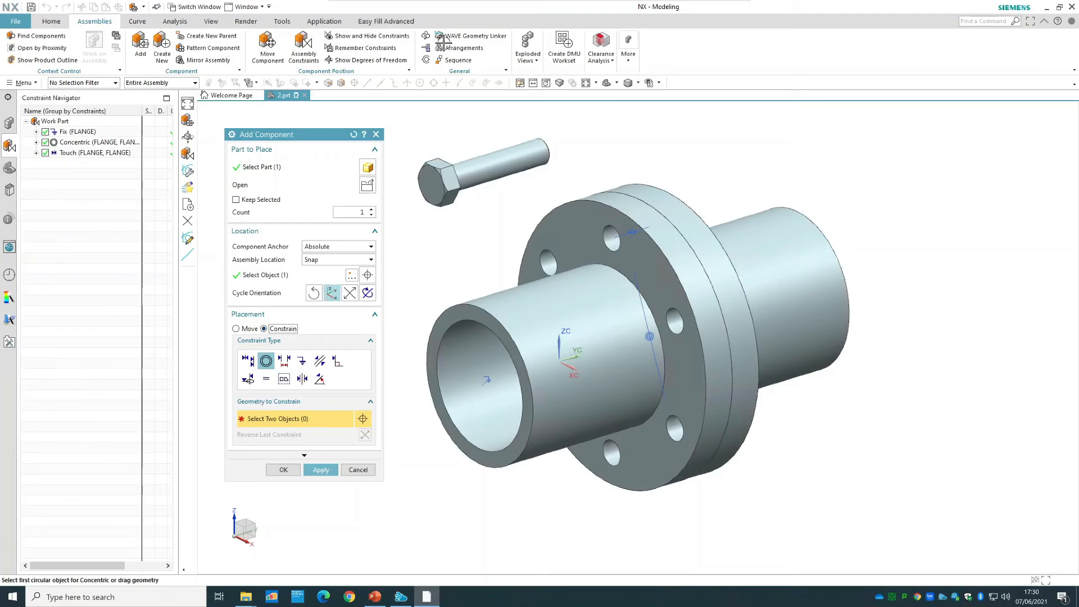
click(248, 361)
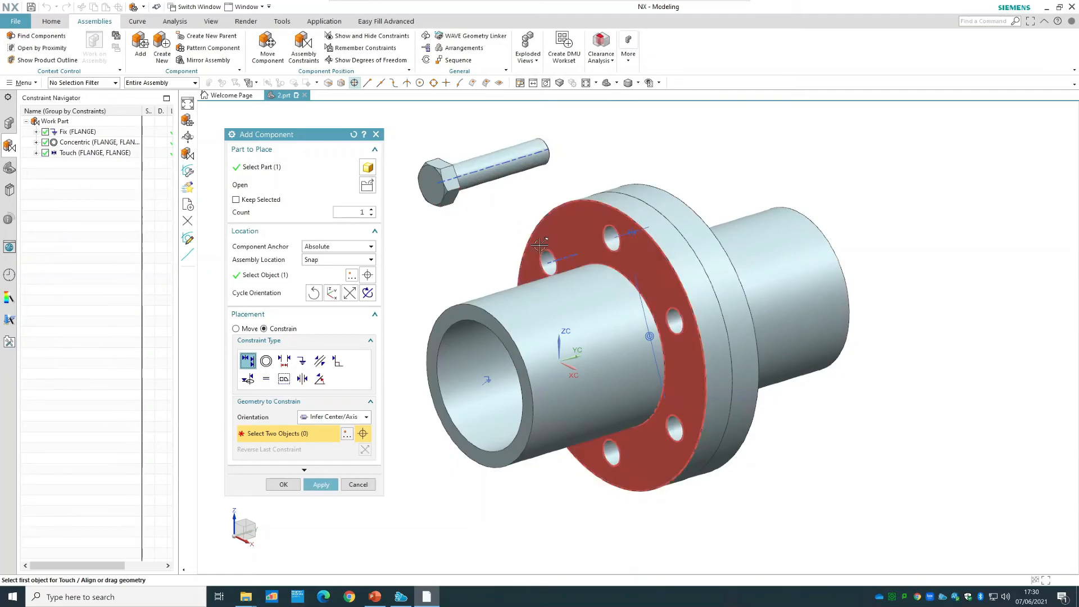
click(266, 360)
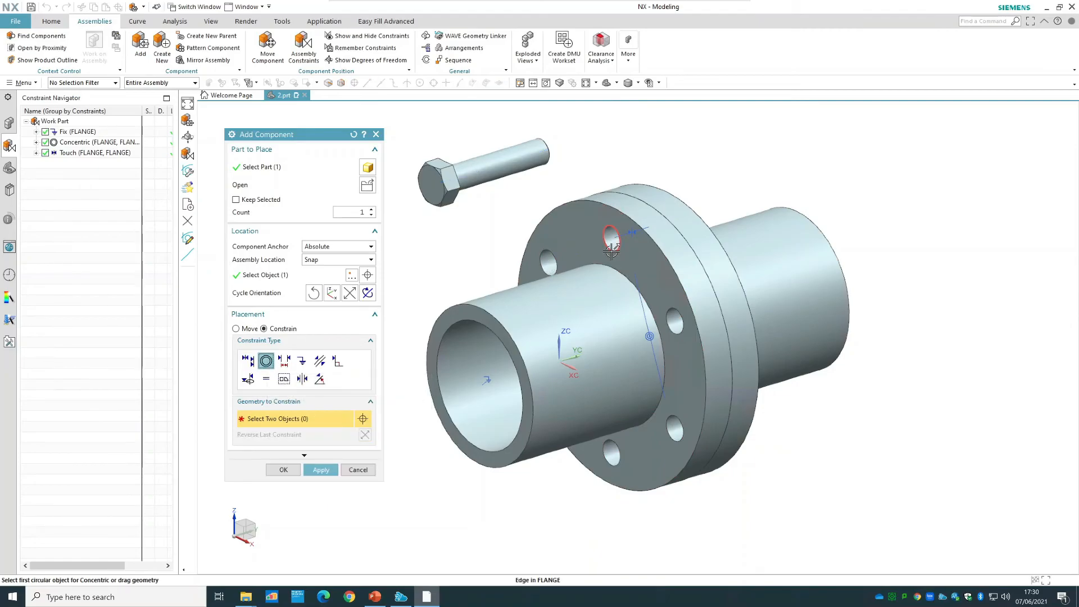
click(548, 263)
middle_drag(571, 180, 628, 146)
scroll(634, 123, up, 4)
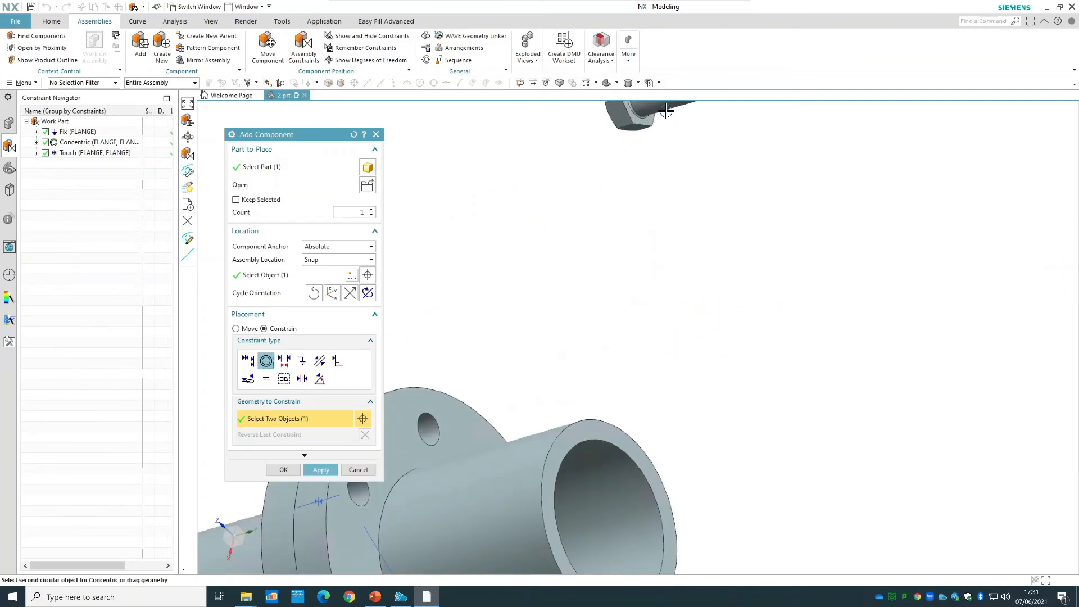
scroll(635, 127, up, 1)
click(635, 121)
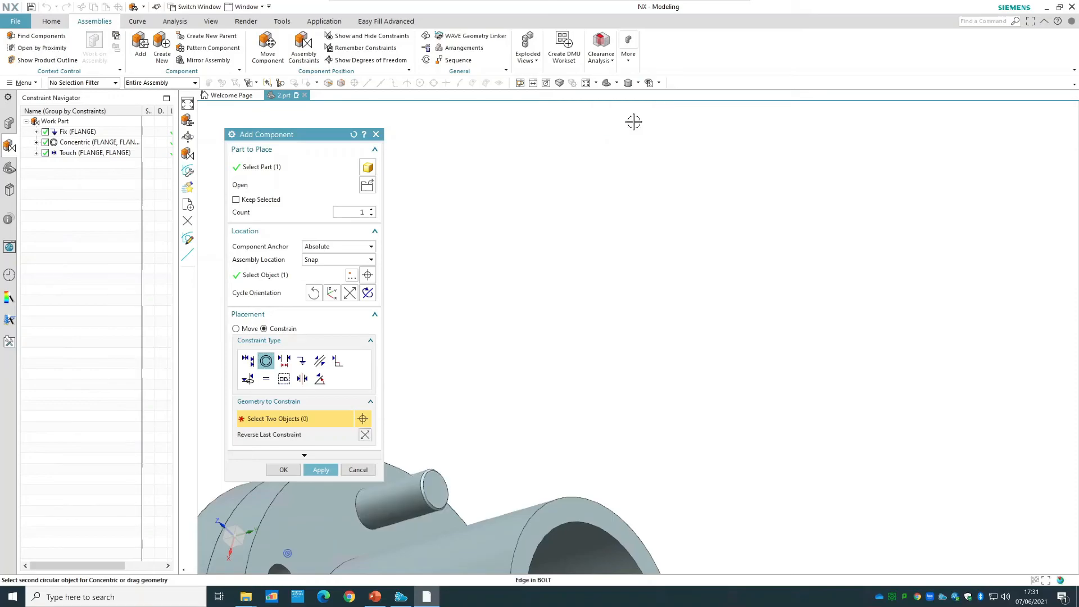
click(282, 469)
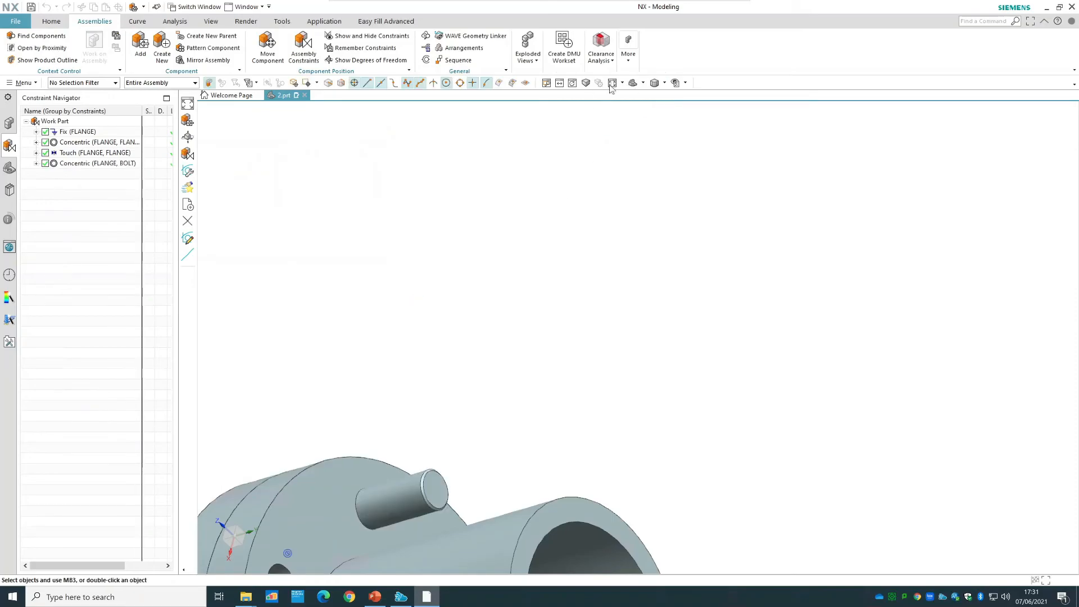
Show the bolt's remaining degrees of freedom in the trimetric view, and refresh the display to clear the markers.
click(632, 84)
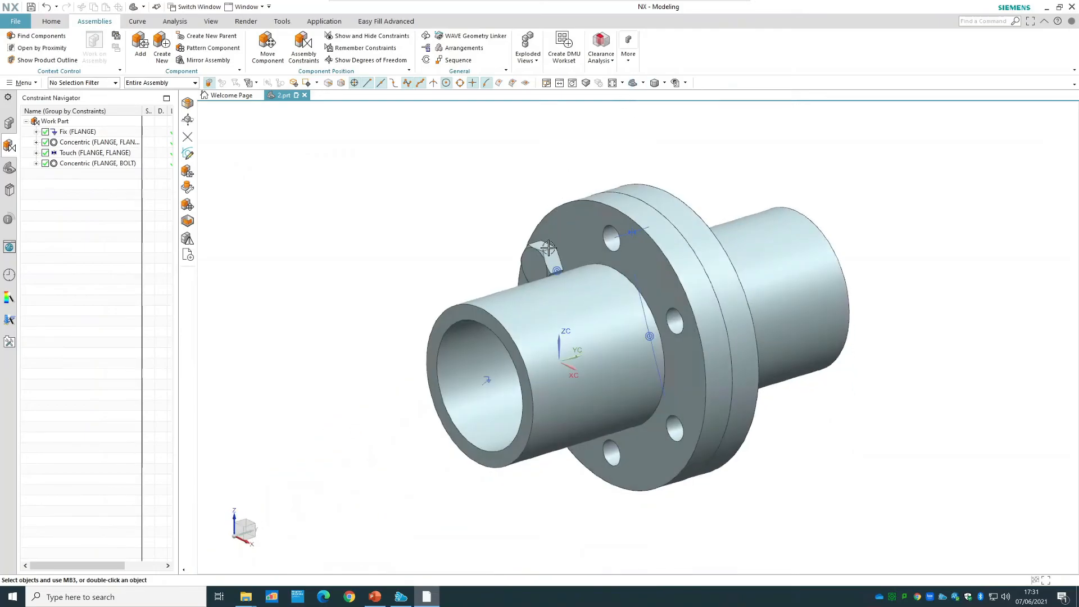
click(547, 249)
right_click(549, 250)
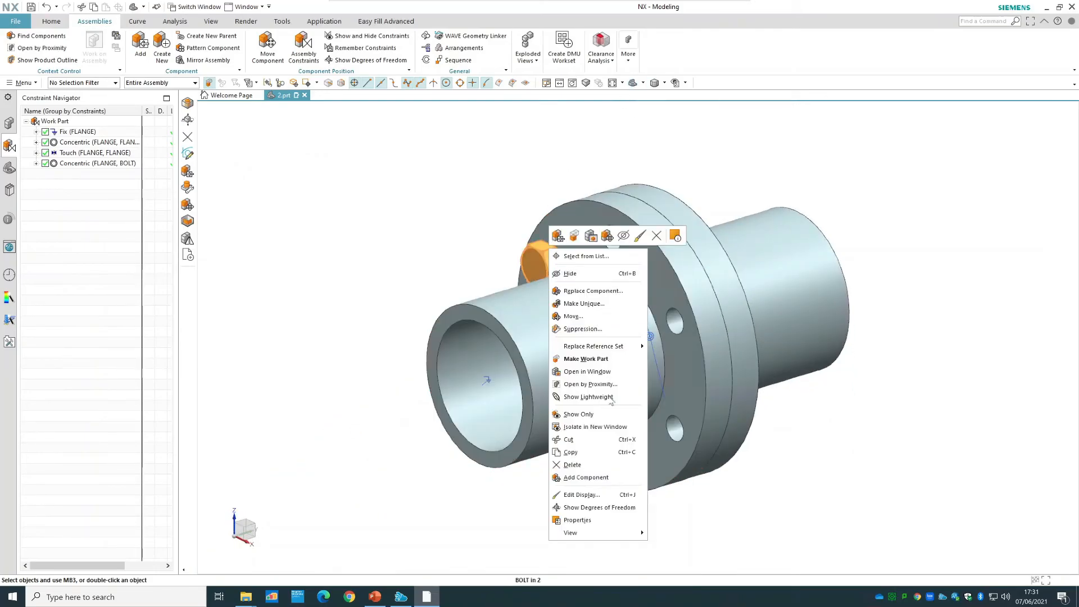
click(628, 507)
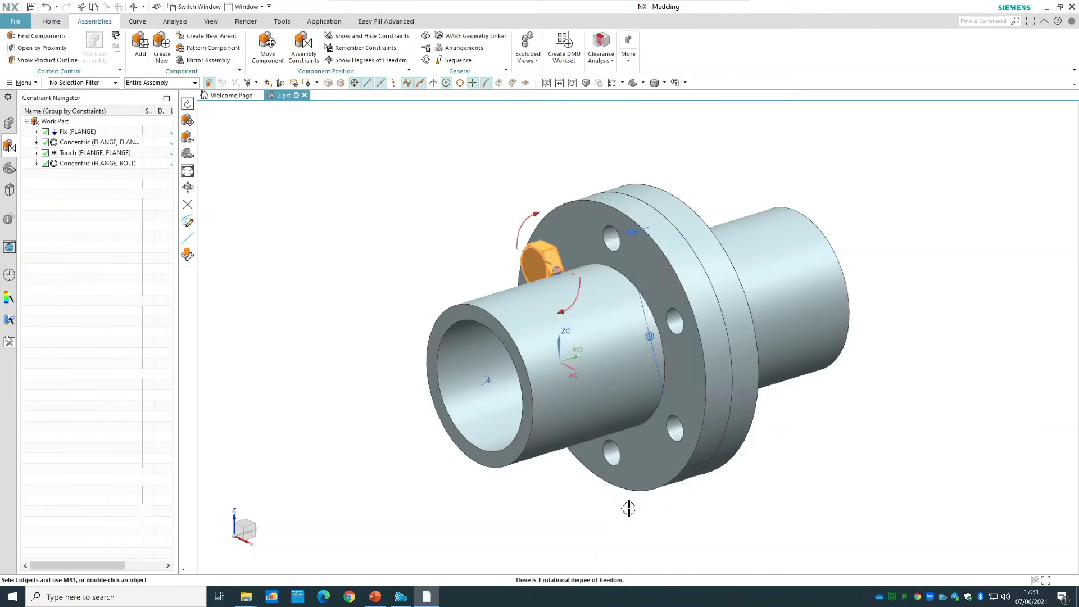
right_click(423, 165)
click(438, 174)
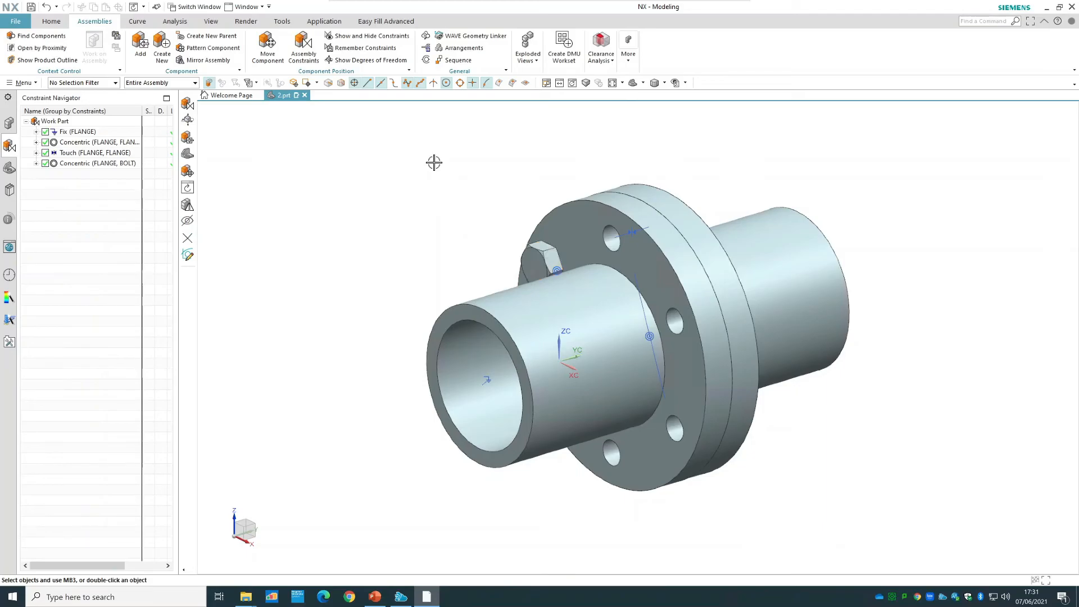
Add one nut part from the Flange Coupling Assembly folder, placing it in free space above the second flange.
click(140, 45)
click(367, 185)
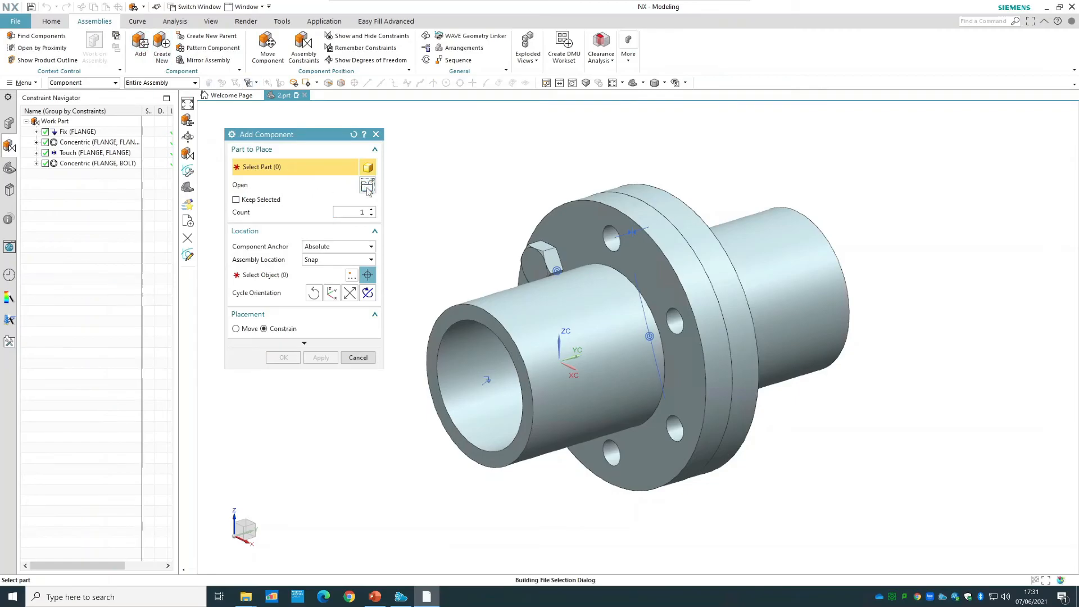
click(163, 208)
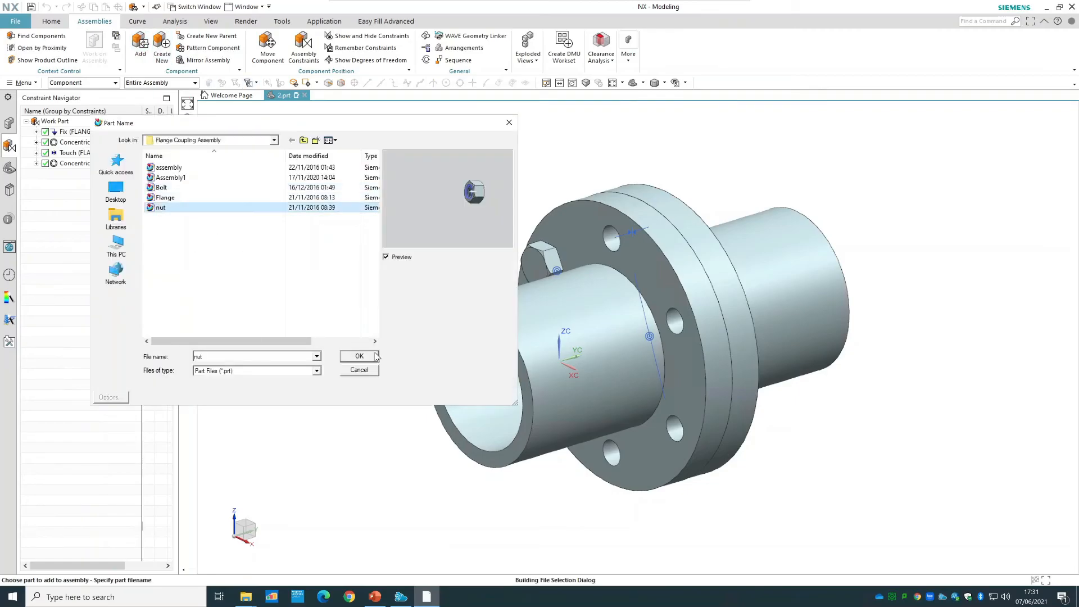
click(373, 358)
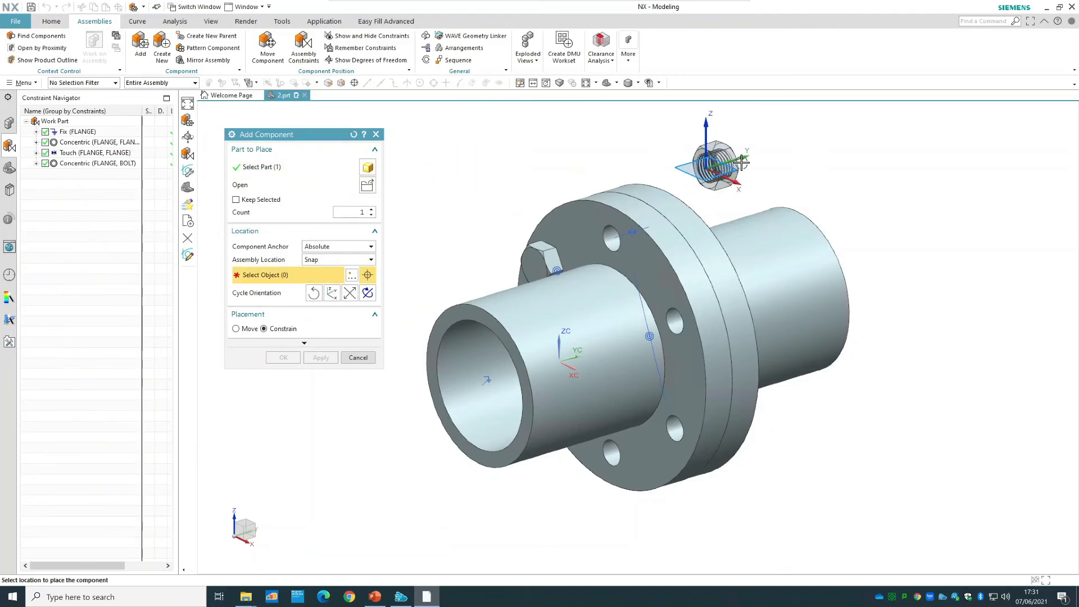
click(736, 163)
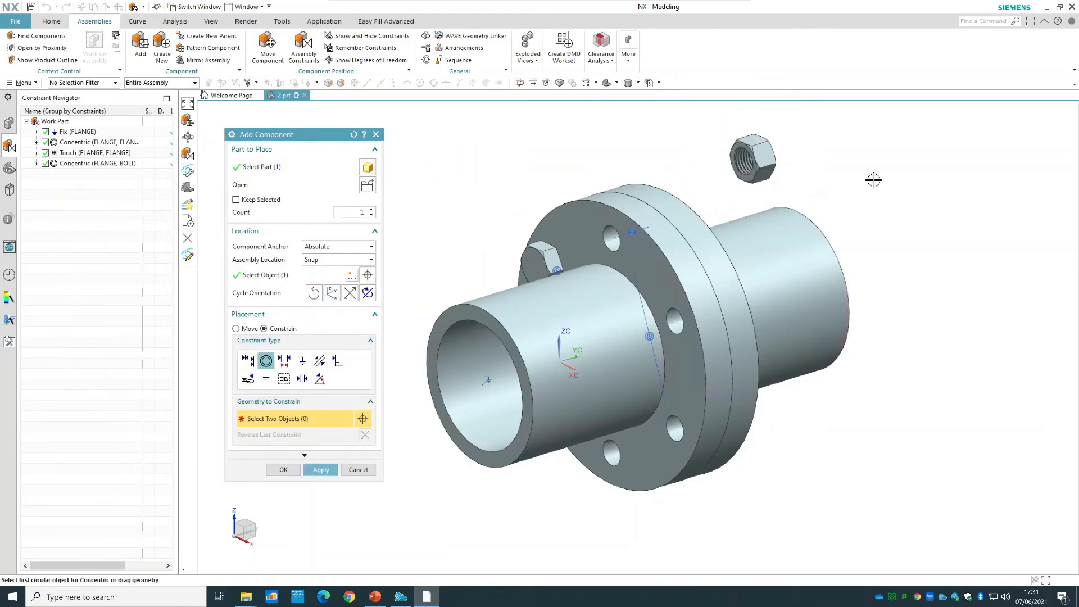
Examine the nut's faces and the protruding bolt end for circular edges suited to the Concentric constraint.
middle_drag(865, 181, 855, 185)
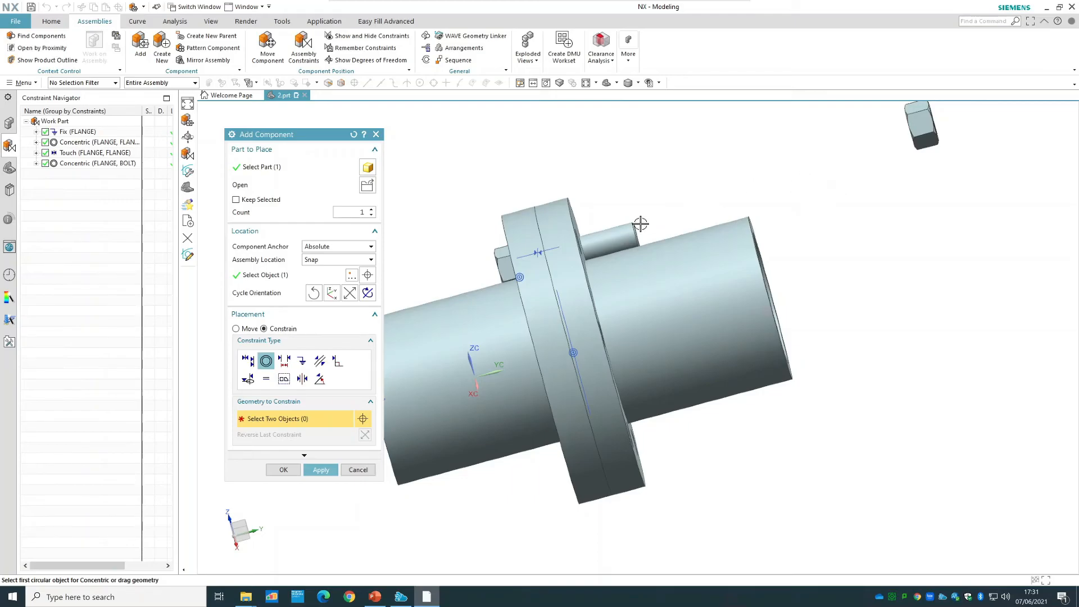
scroll(618, 197, up, 3)
middle_drag(633, 193, 637, 199)
scroll(717, 183, down, 5)
middle_drag(907, 166, 934, 157)
scroll(934, 156, down, 3)
scroll(797, 122, up, 2)
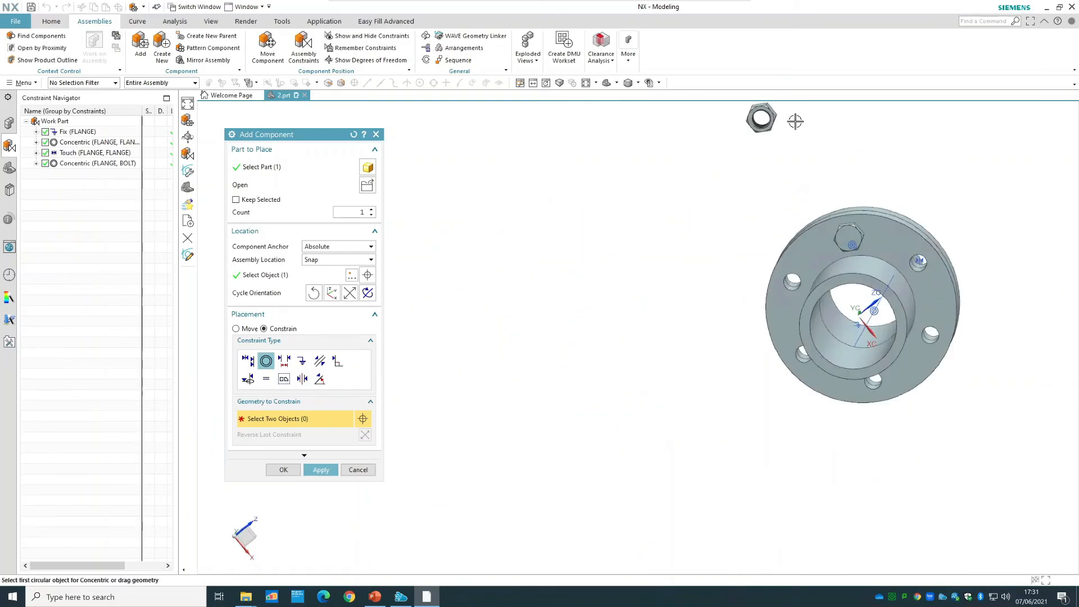
scroll(797, 122, up, 5)
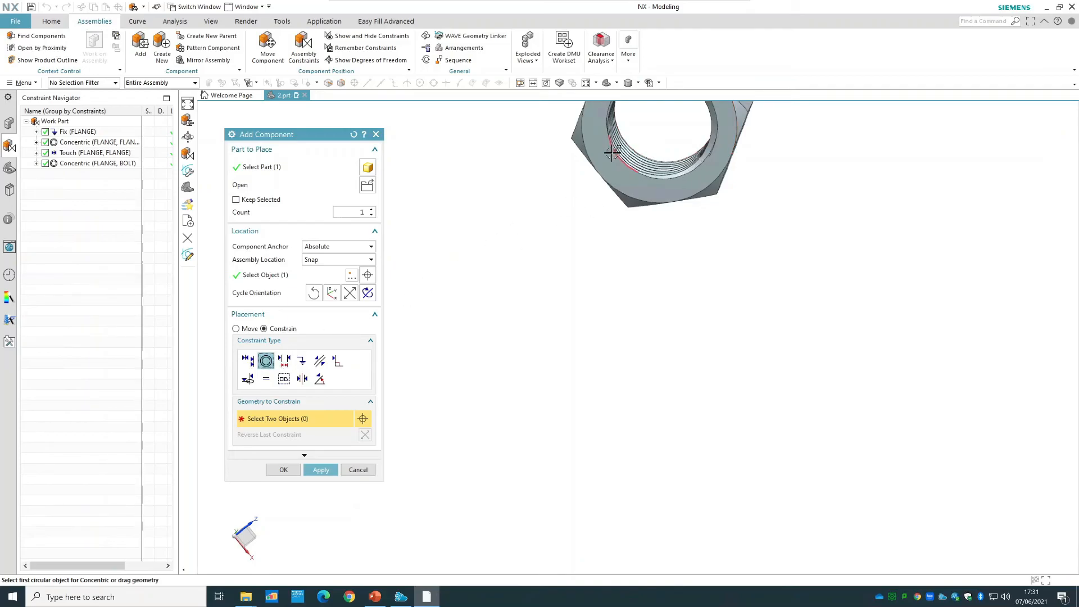
scroll(625, 163, down, 3)
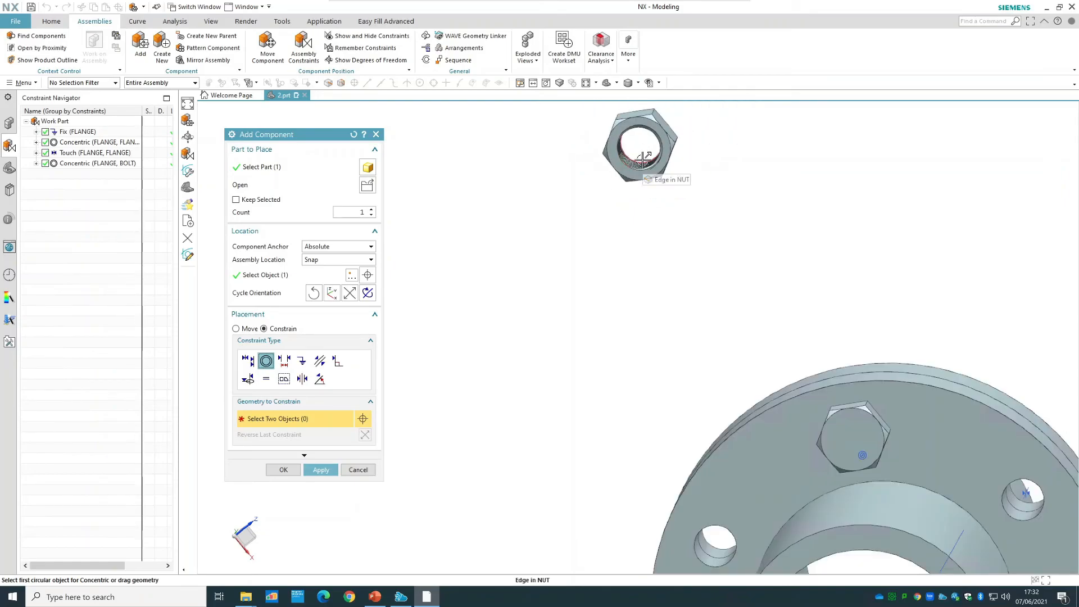
Try to reorient the nut with the Move placement option, and return to Constrain placement.
click(248, 329)
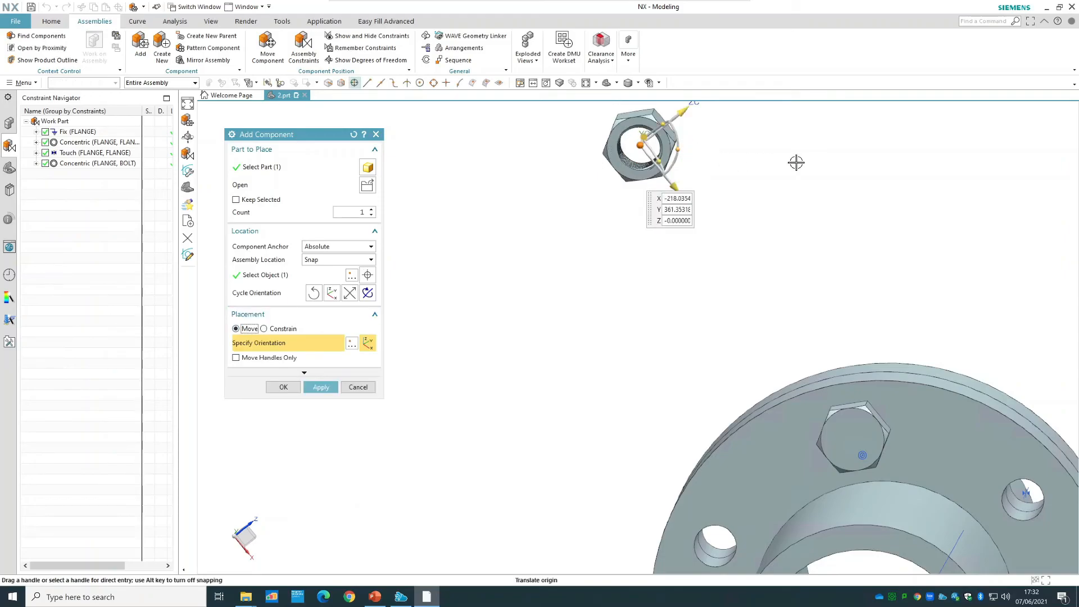
middle_drag(776, 166, 899, 157)
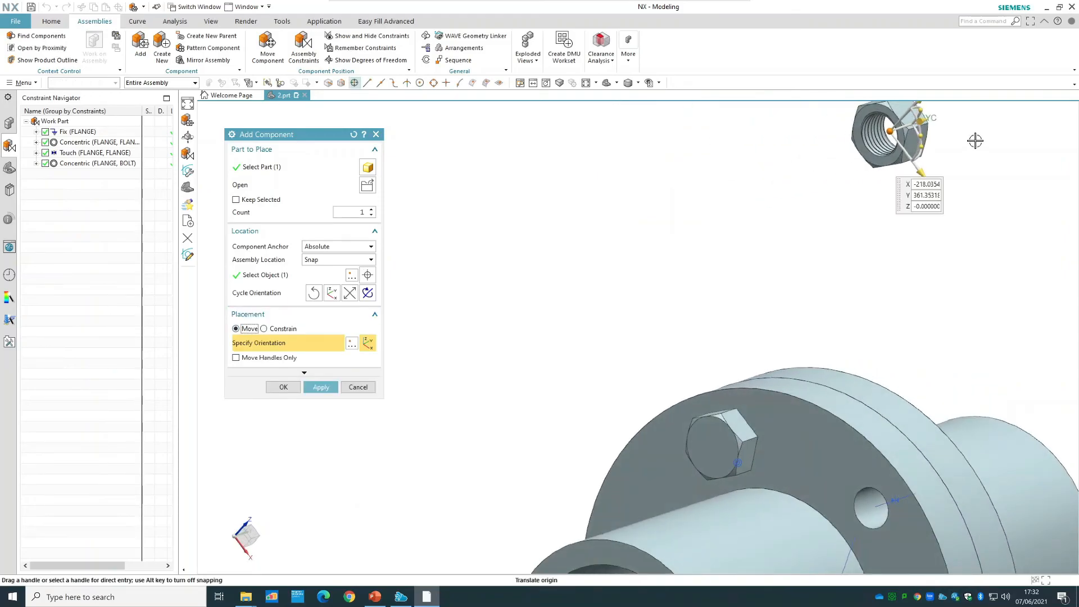
click(921, 147)
drag(898, 169, 775, 94)
click(274, 330)
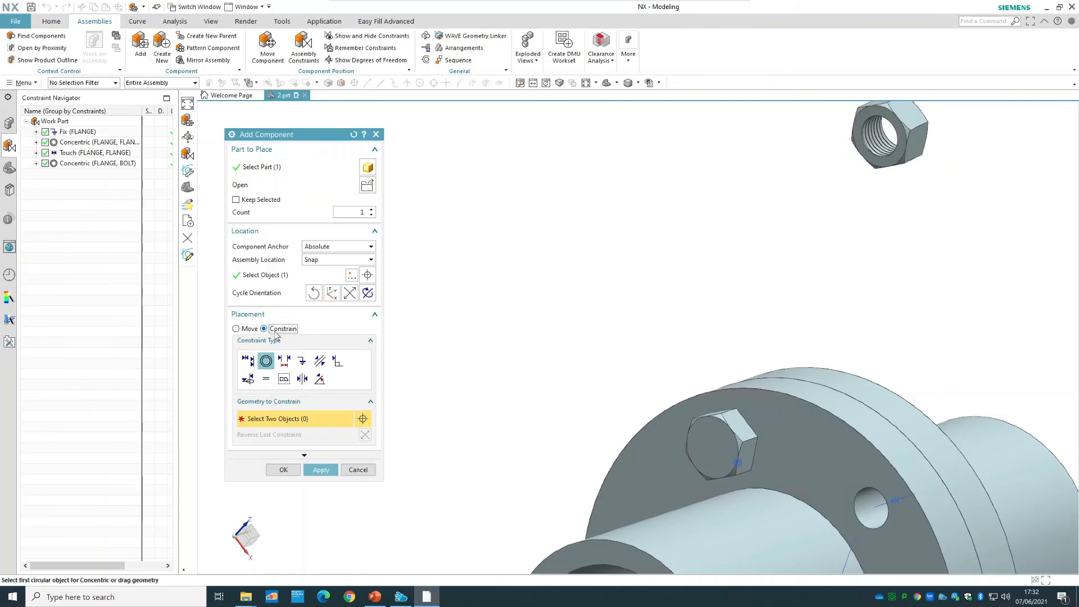
Constrain the nut with Concentric between its circular hole edge and the edge of the bolt's hole on the second flange's outer face.
click(886, 158)
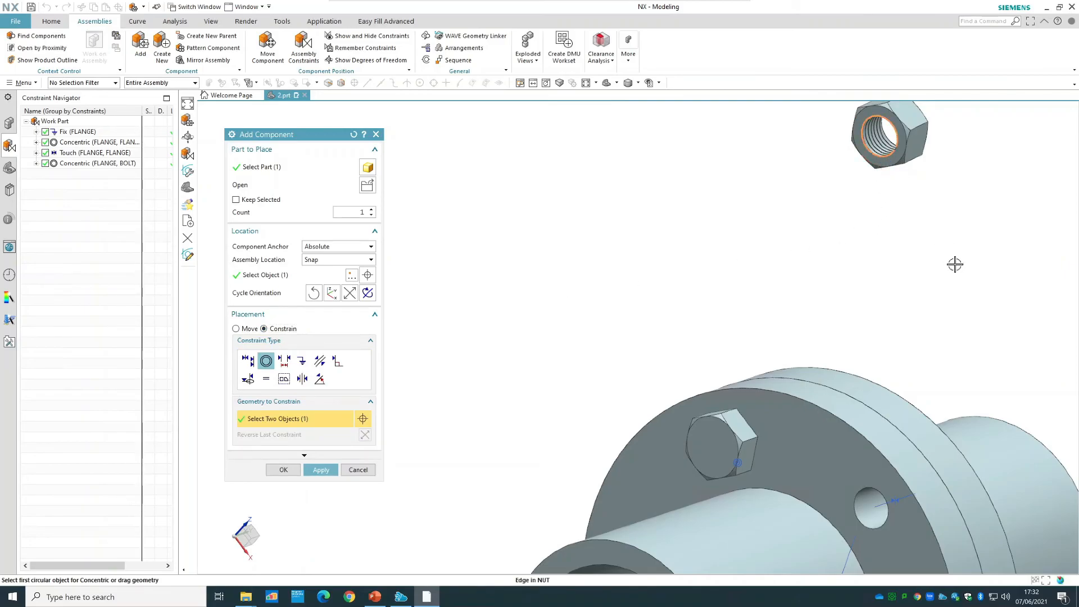
middle_drag(991, 280, 731, 382)
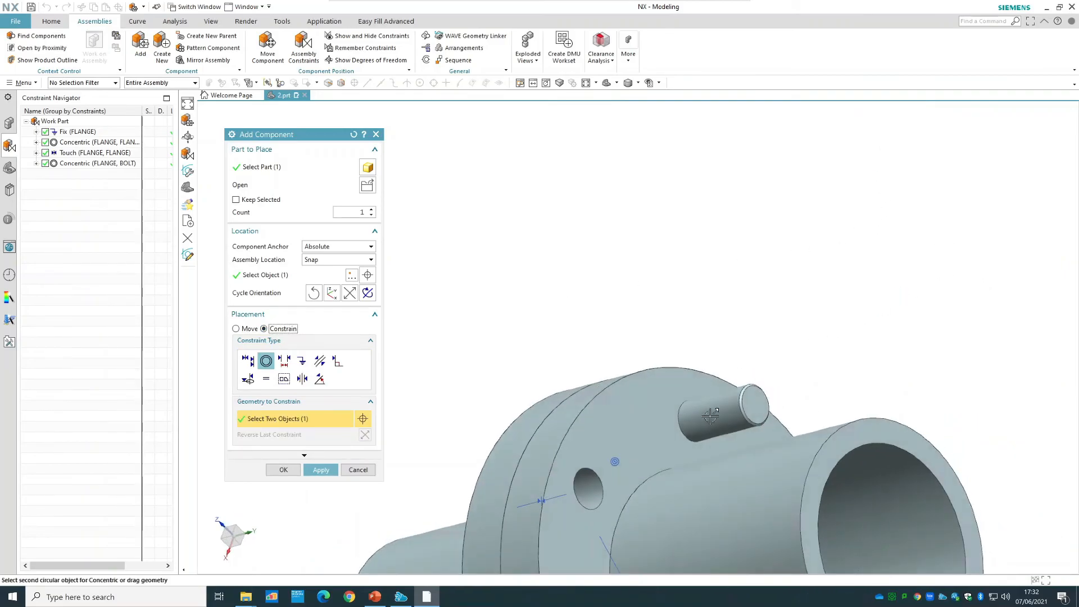
click(679, 429)
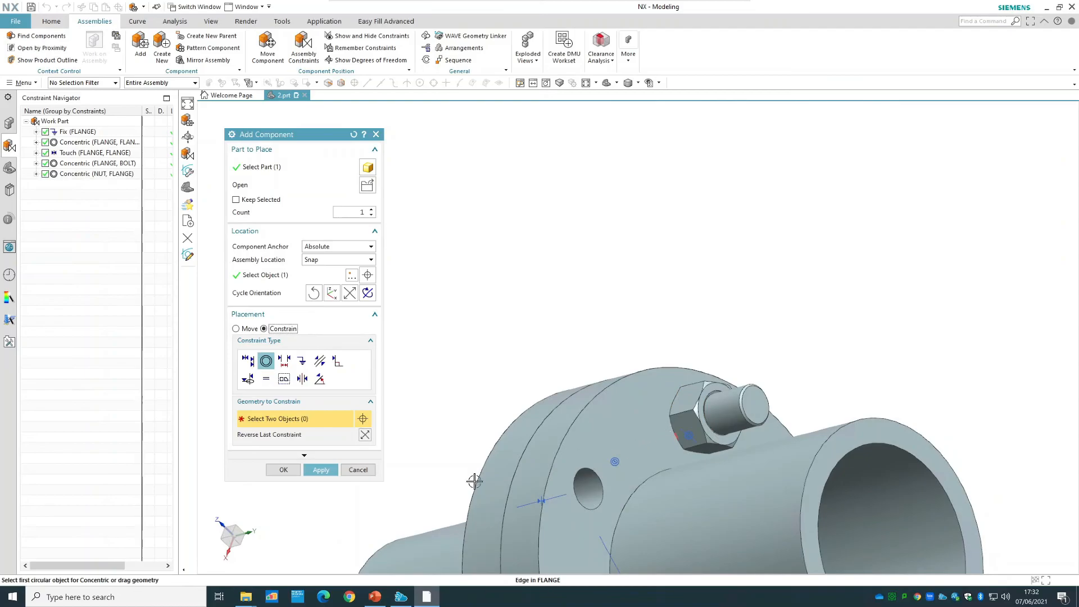
click(283, 469)
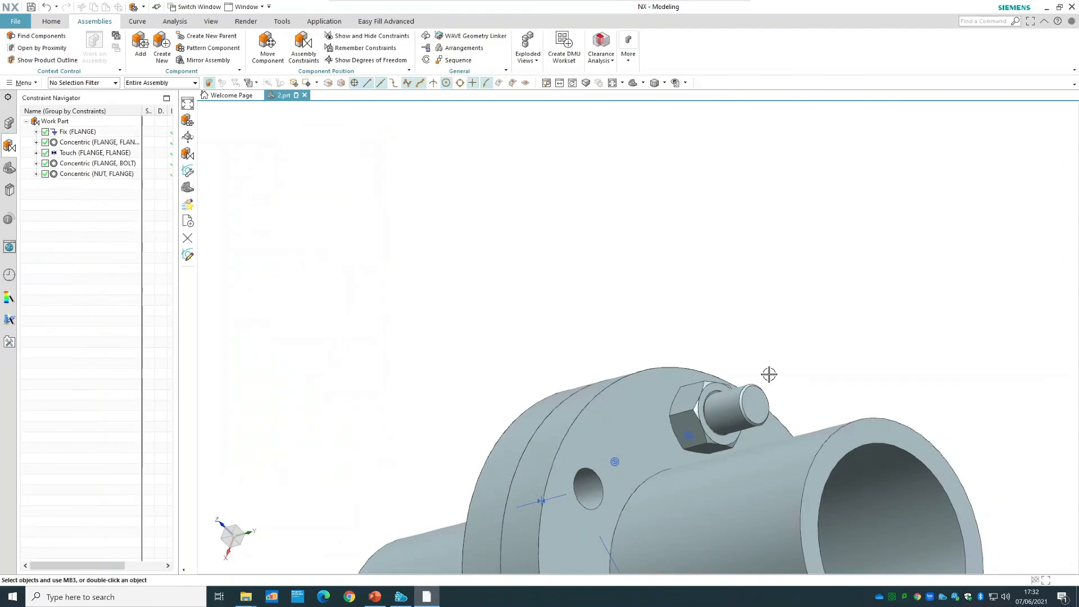
Show the remaining degrees of freedom of the nut.
right_click(699, 422)
click(747, 366)
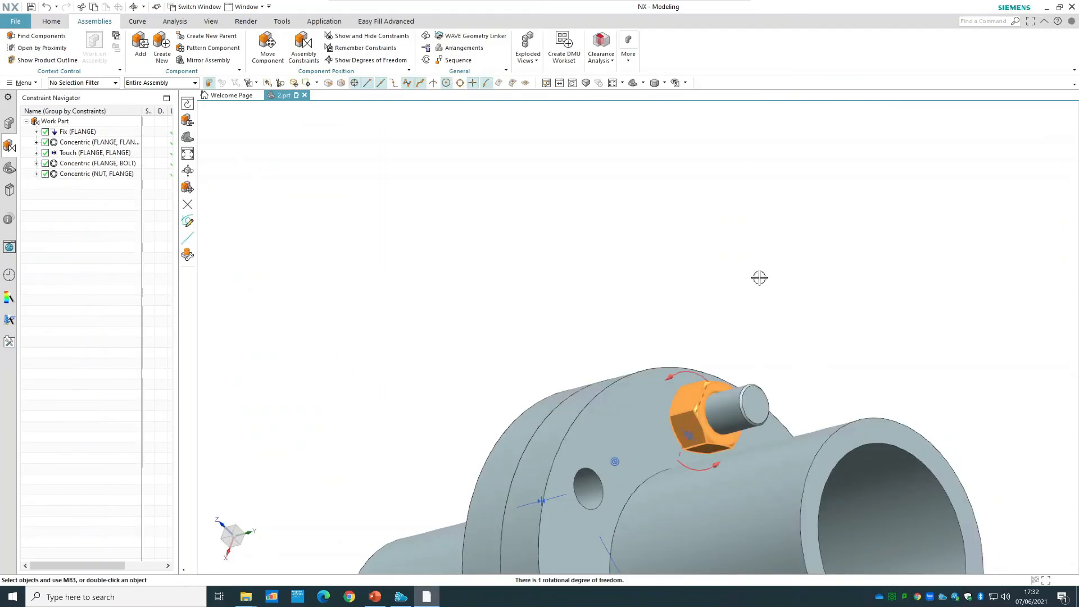
Refresh the display to clear the nut's degrees-of-freedom arrows and show the whole flange assembly.
right_click(757, 263)
click(808, 270)
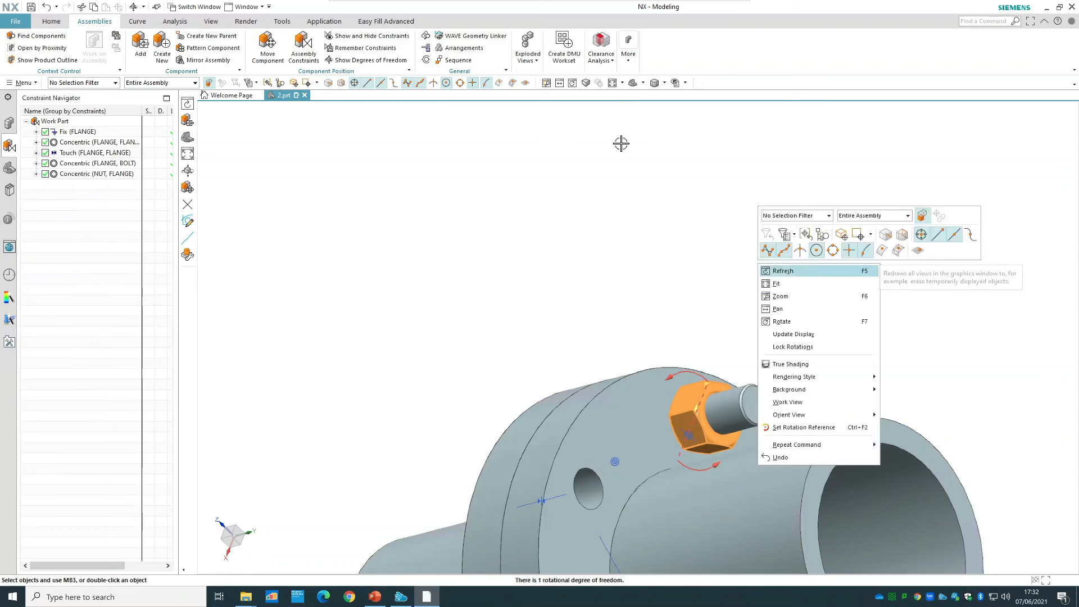
click(632, 83)
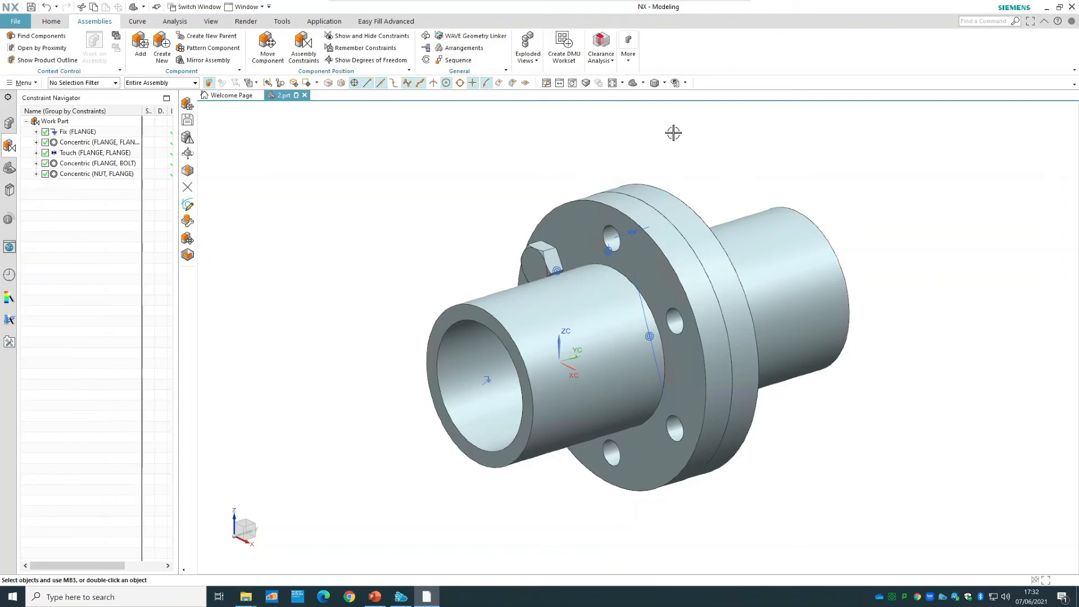
Start a Pattern Component with the nut and the bolt as the components to pattern, using the Circular layout.
click(234, 52)
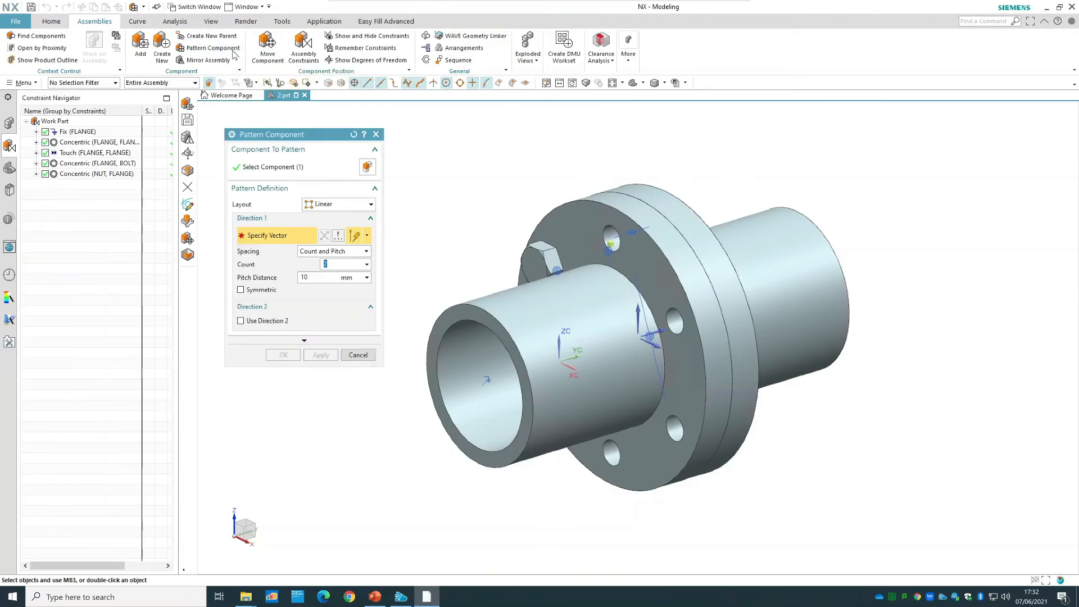
click(284, 168)
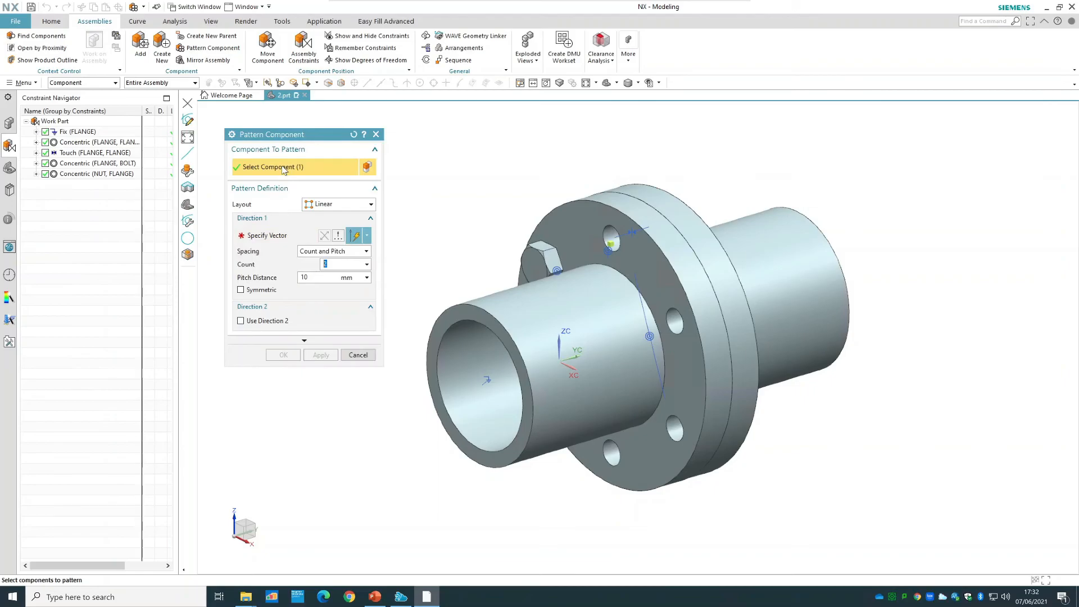
middle_drag(477, 167, 520, 188)
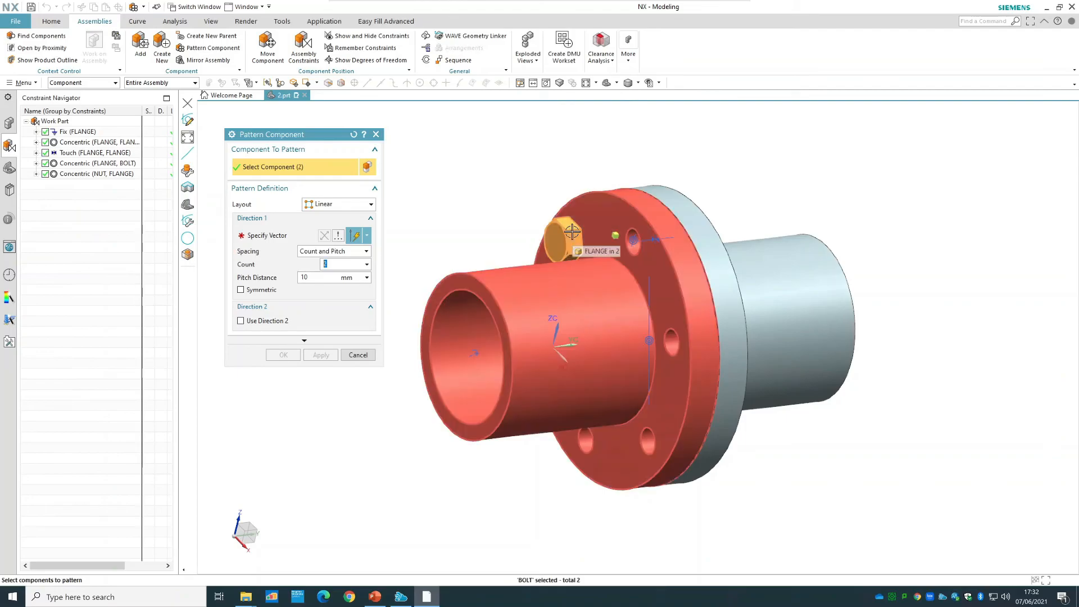
click(312, 204)
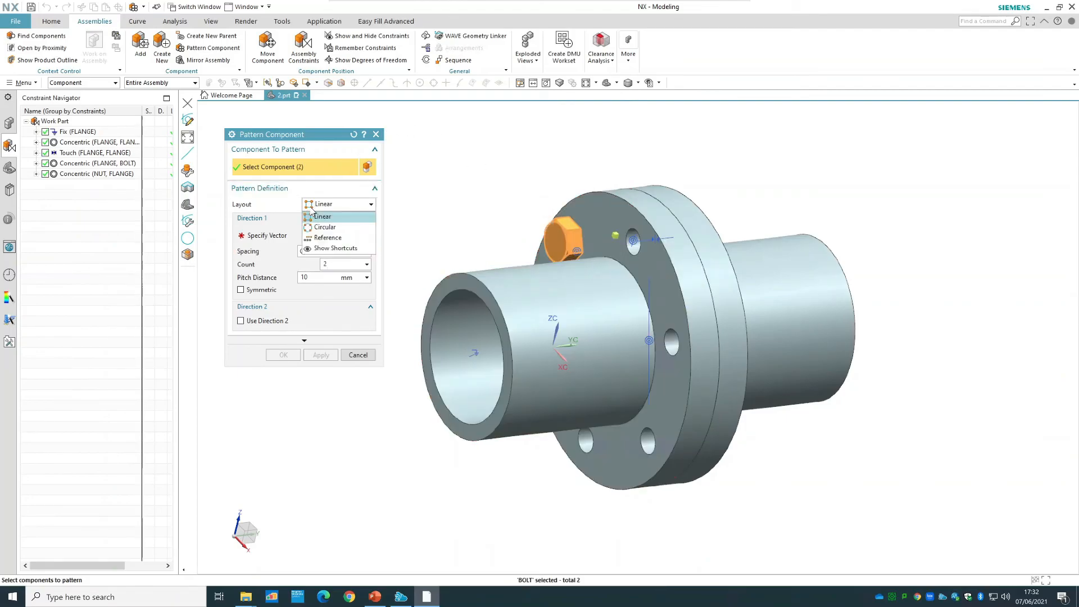
click(339, 228)
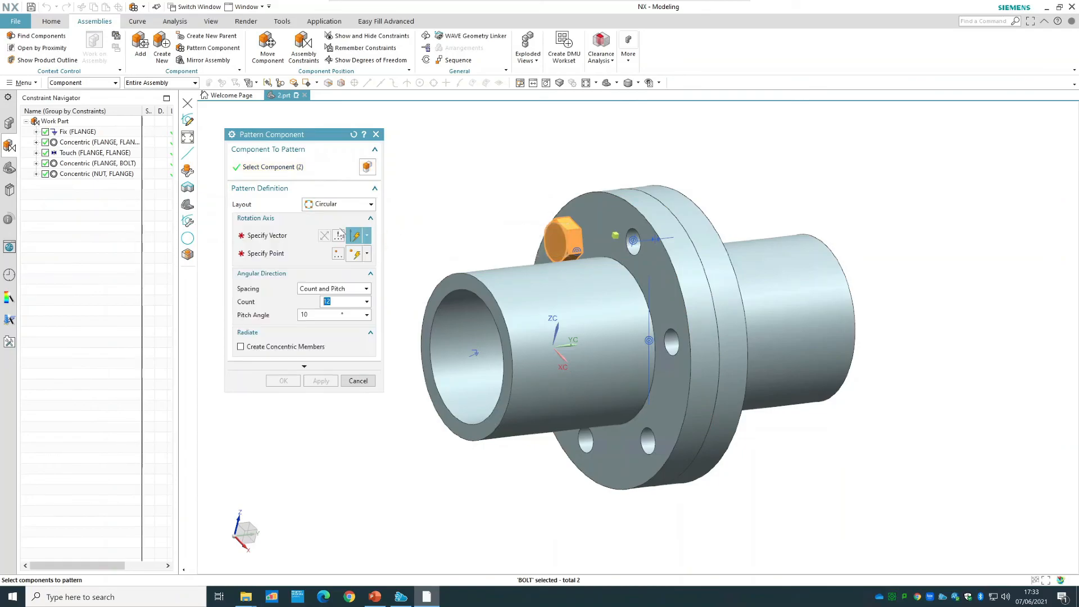
Define the pattern's rotation axis along the Y-axis, through the centre point of the flange's circular edge.
click(287, 236)
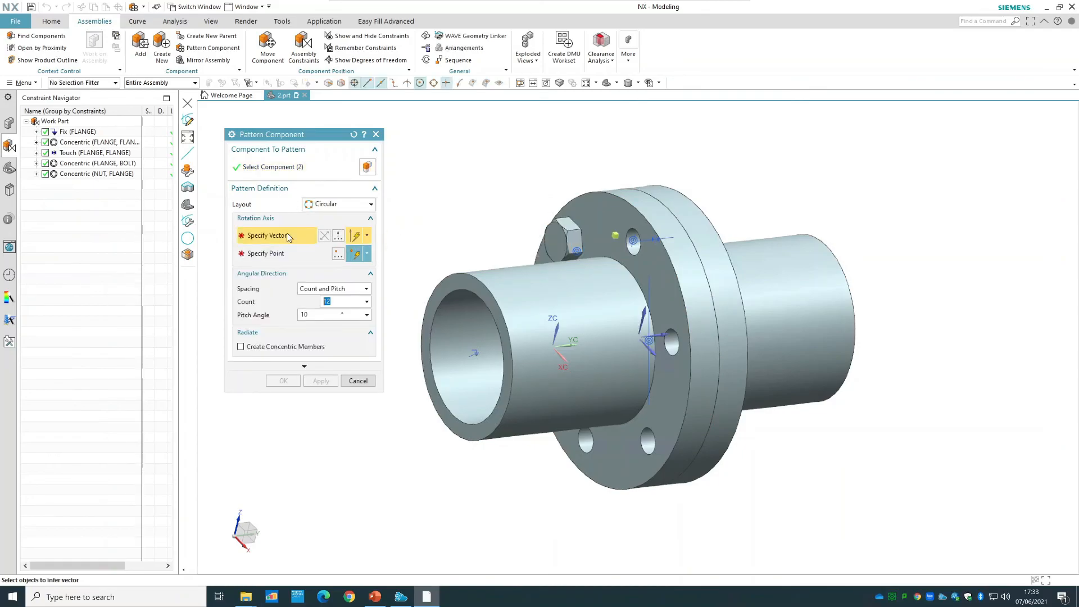
click(667, 333)
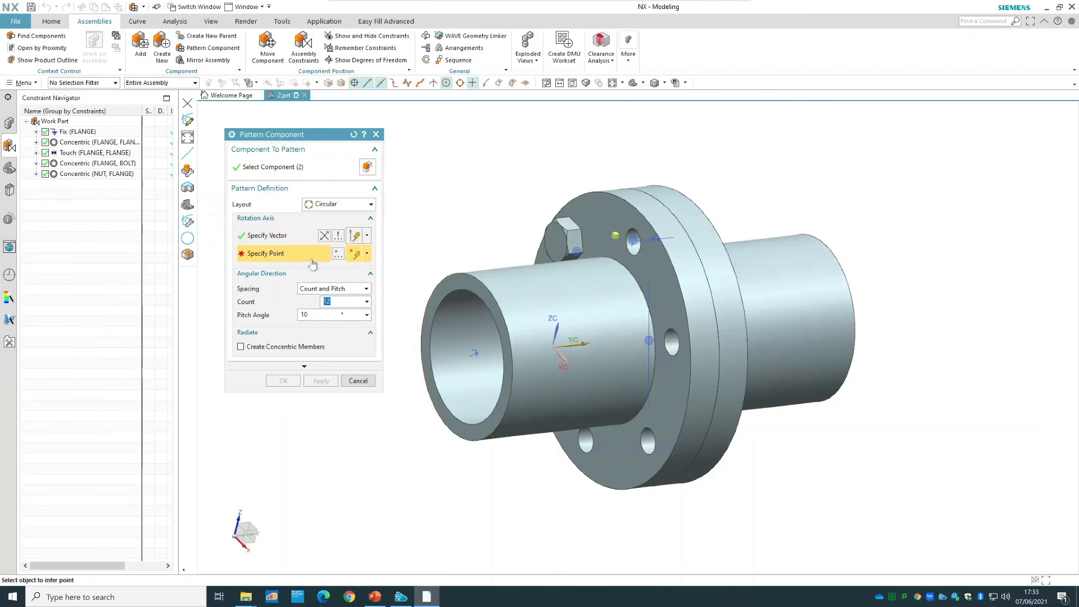
middle_drag(753, 170, 759, 258)
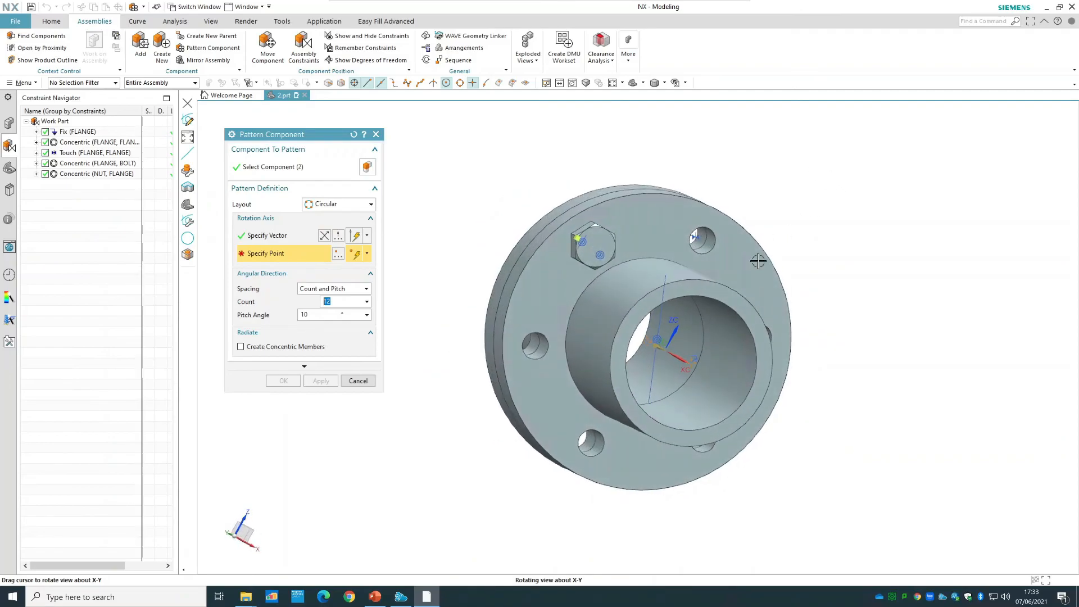
click(648, 340)
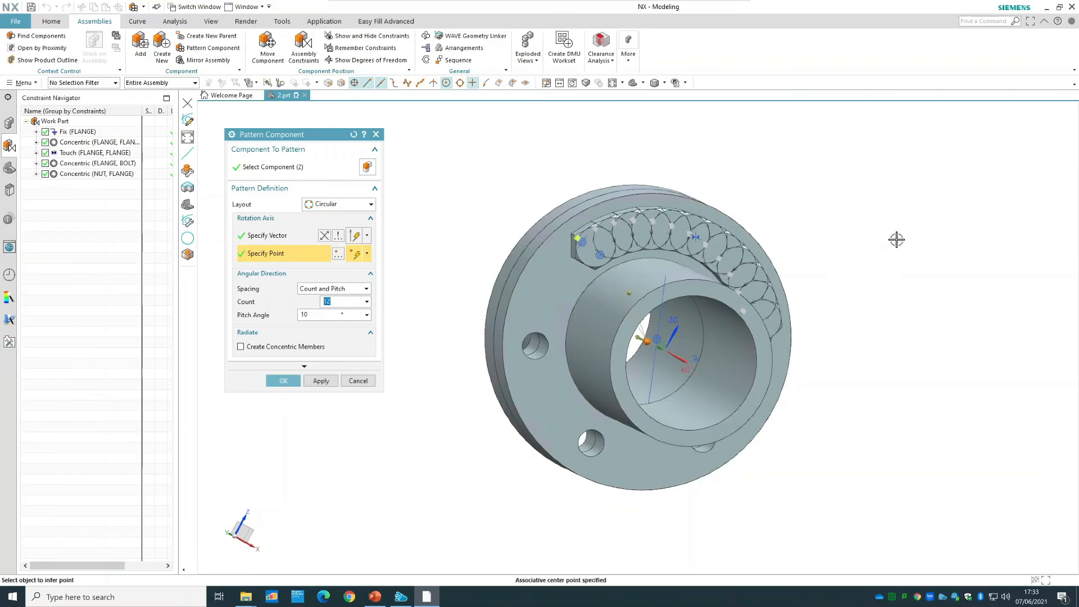
Set the circular pattern to a count of 6 with a pitch angle of 60° and create it.
middle_drag(926, 239, 842, 248)
text(6)
key(Tab)
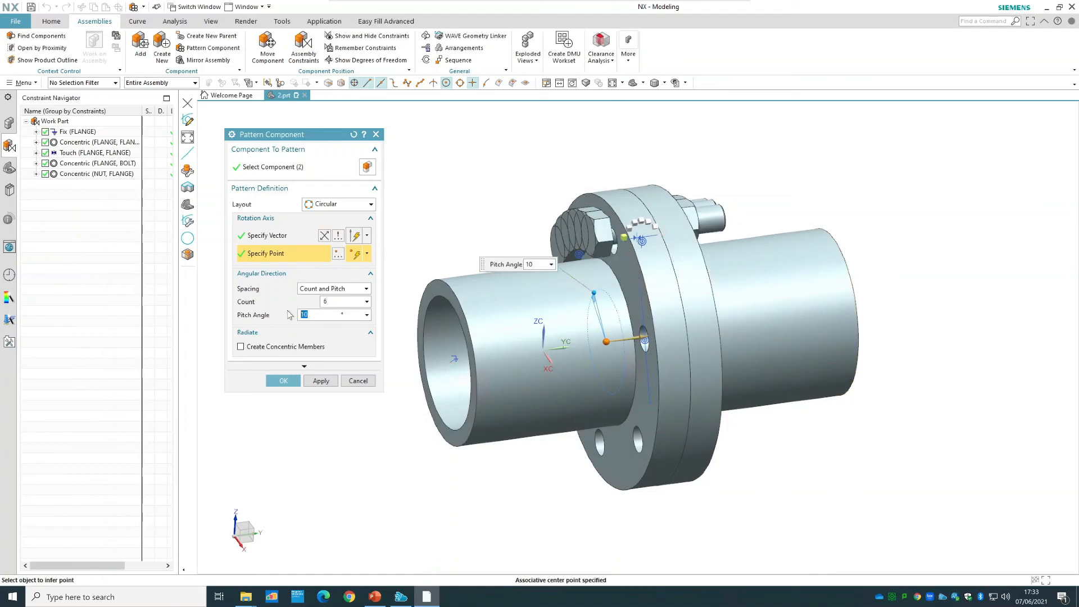
text(6)
key(Tab)
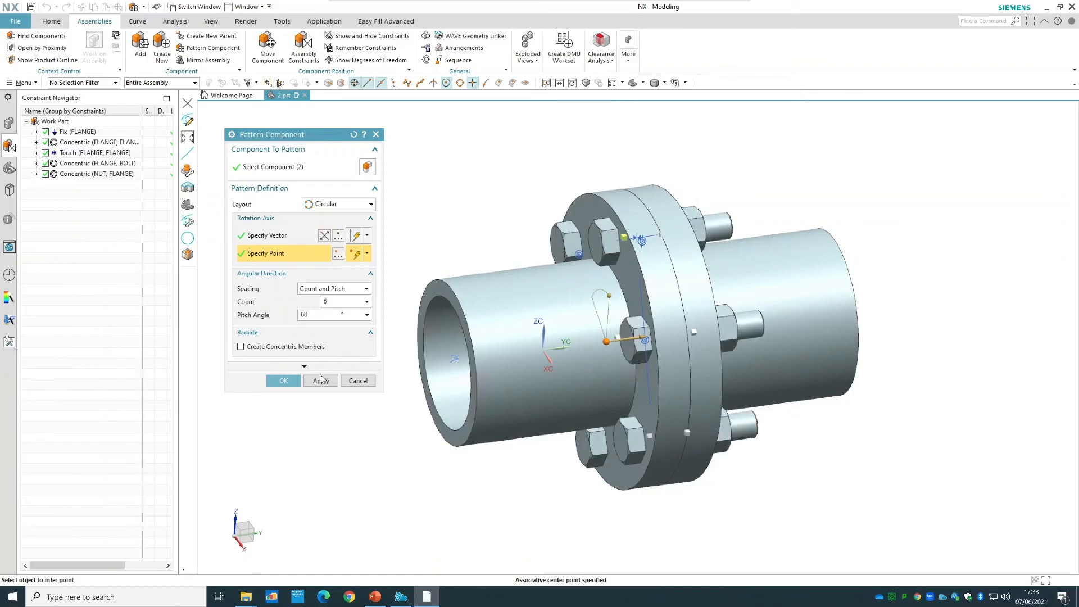
click(283, 381)
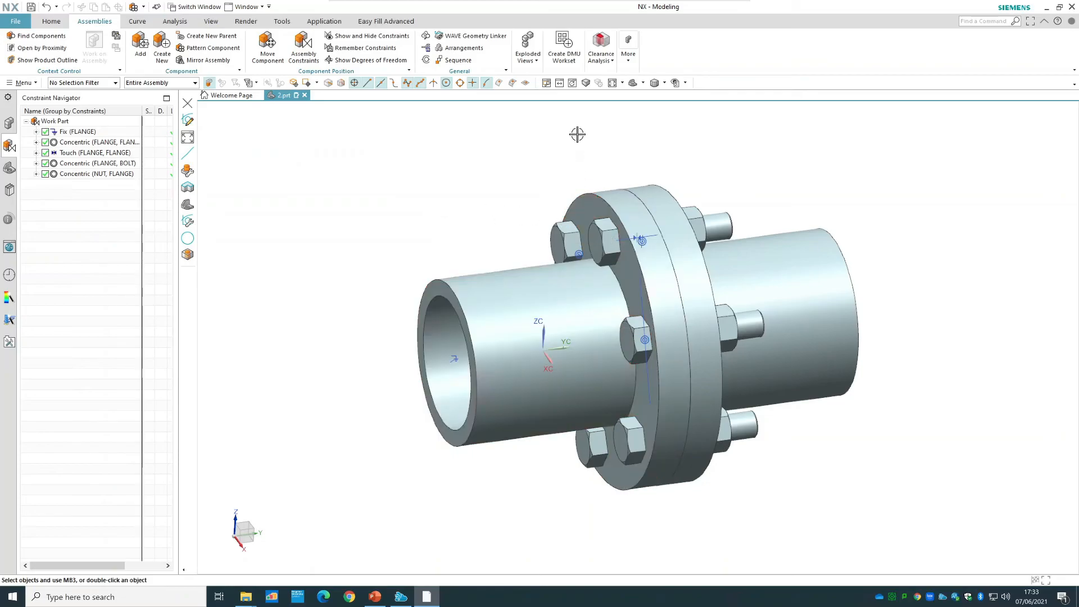
Show the degrees of freedom of a patterned bolt and its nut, and refresh the display to clear the arrows.
right_click(637, 341)
click(686, 306)
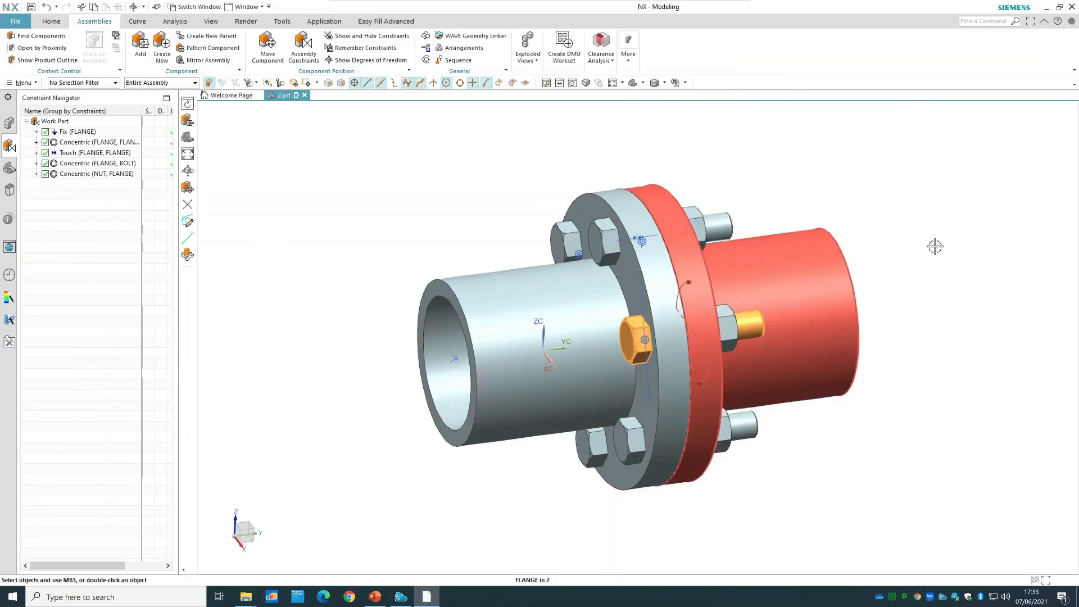
right_click(733, 327)
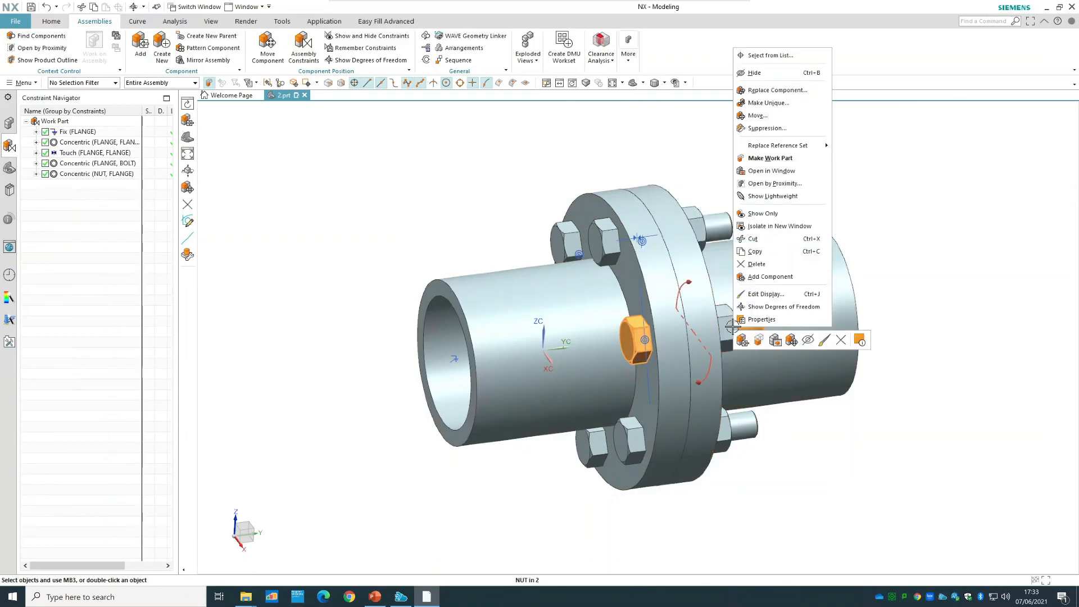
click(785, 310)
right_click(898, 130)
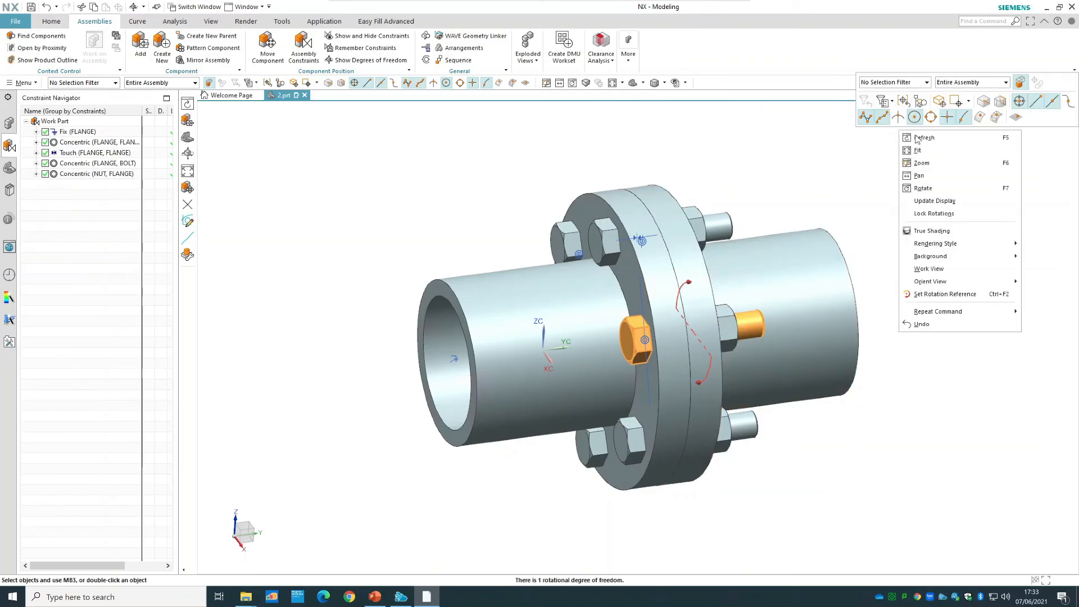
click(921, 138)
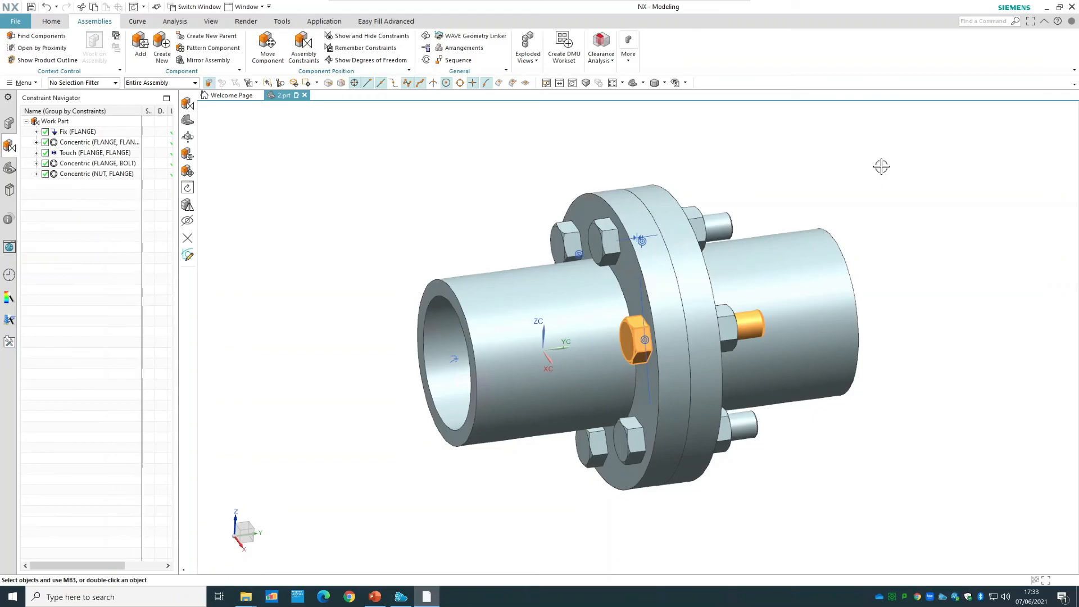
scroll(882, 166, down, 1)
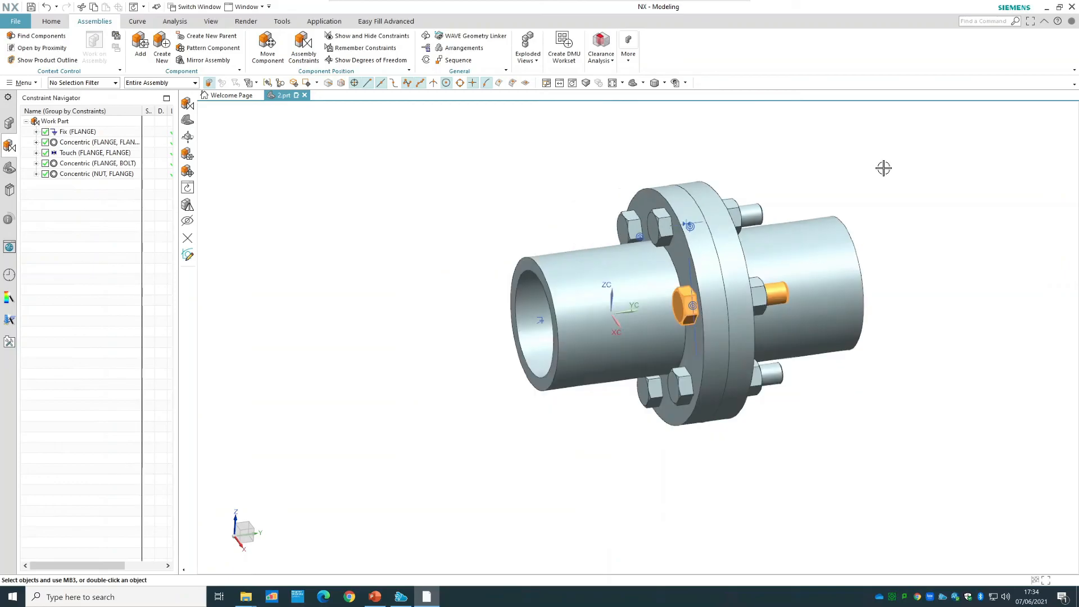
right_click(872, 161)
click(894, 167)
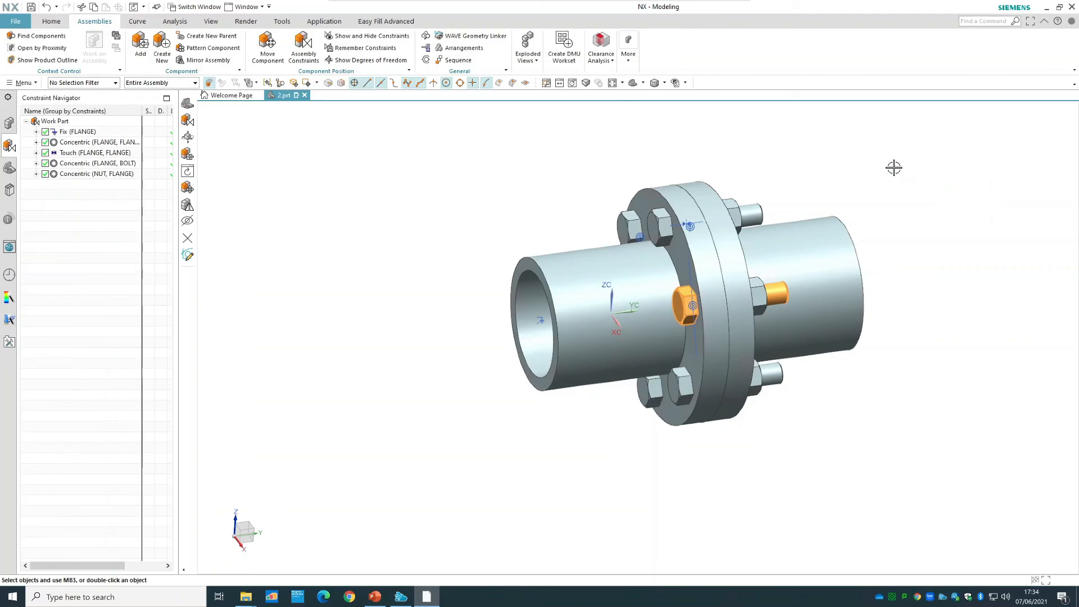
Create a new explosion of the assembly named Exploded View.
click(526, 59)
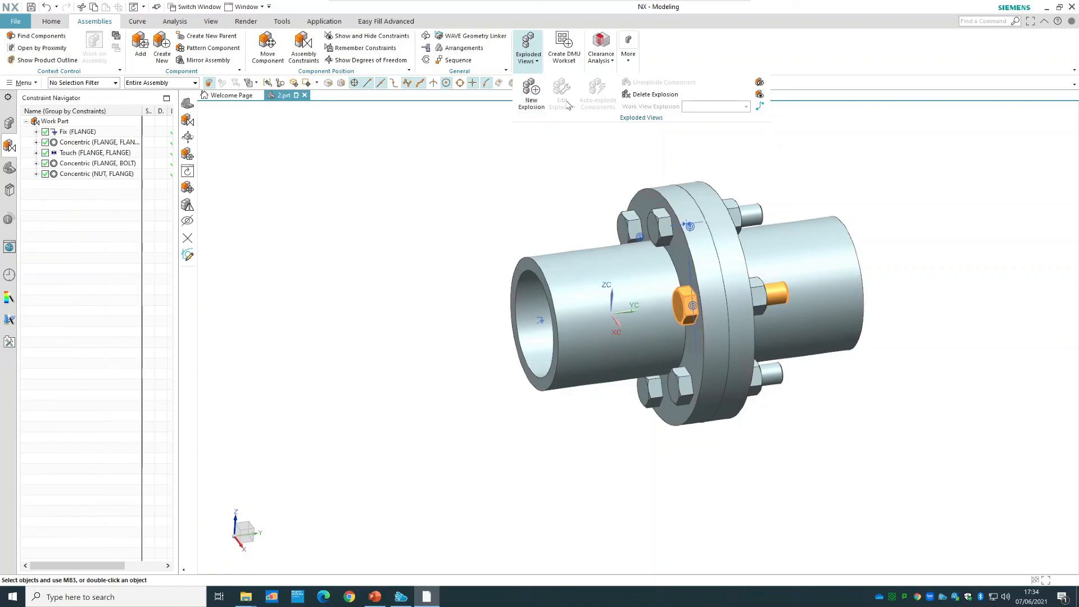
click(531, 92)
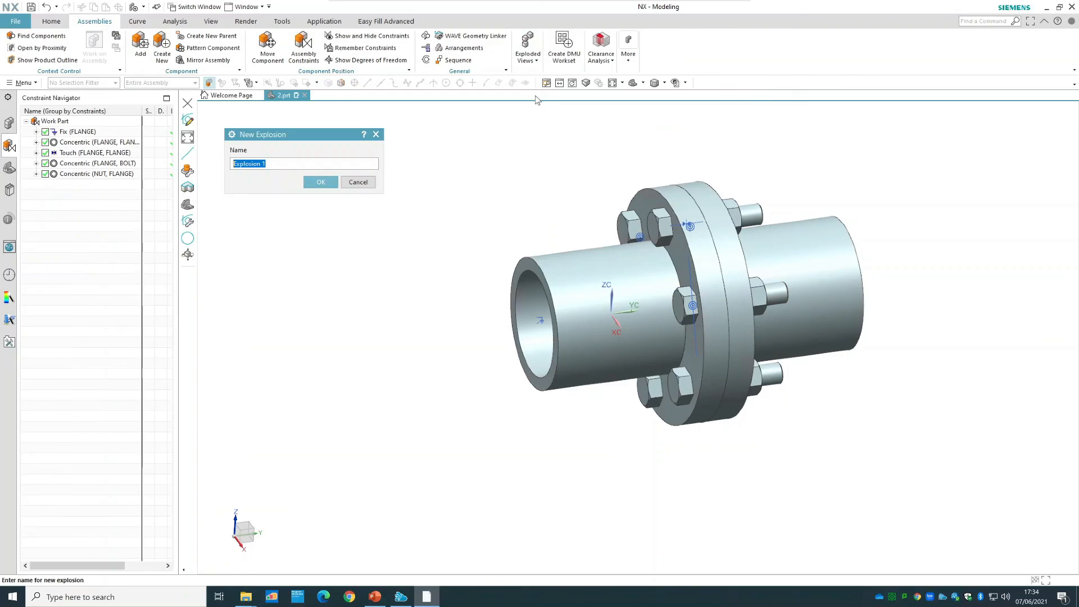
text(Exploded View)
key(Return)
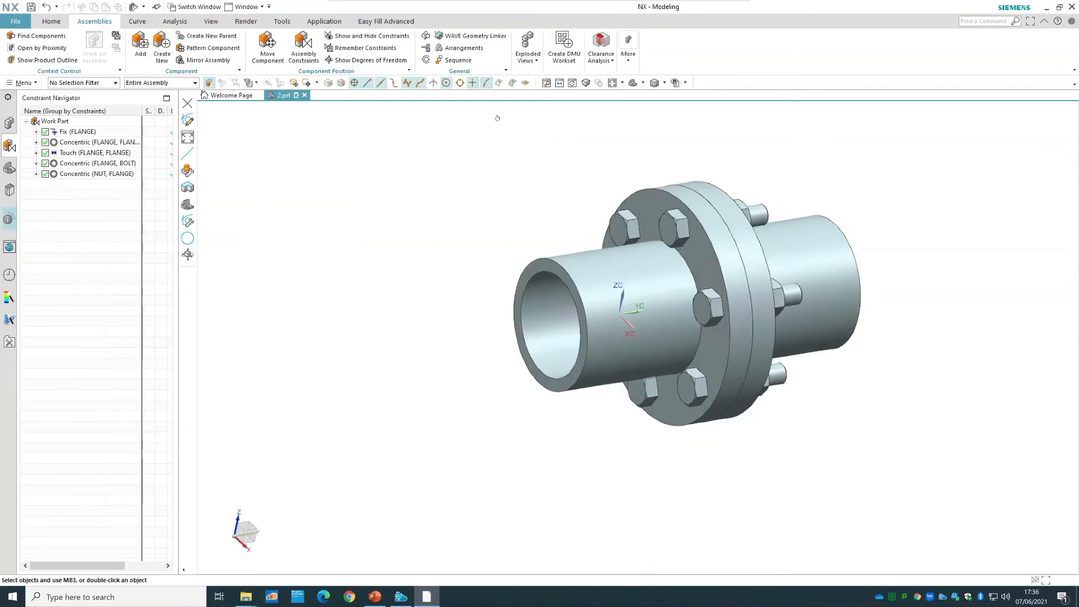
Switch the work view explosion to (No Explosion) and back to Exploded View.
click(534, 61)
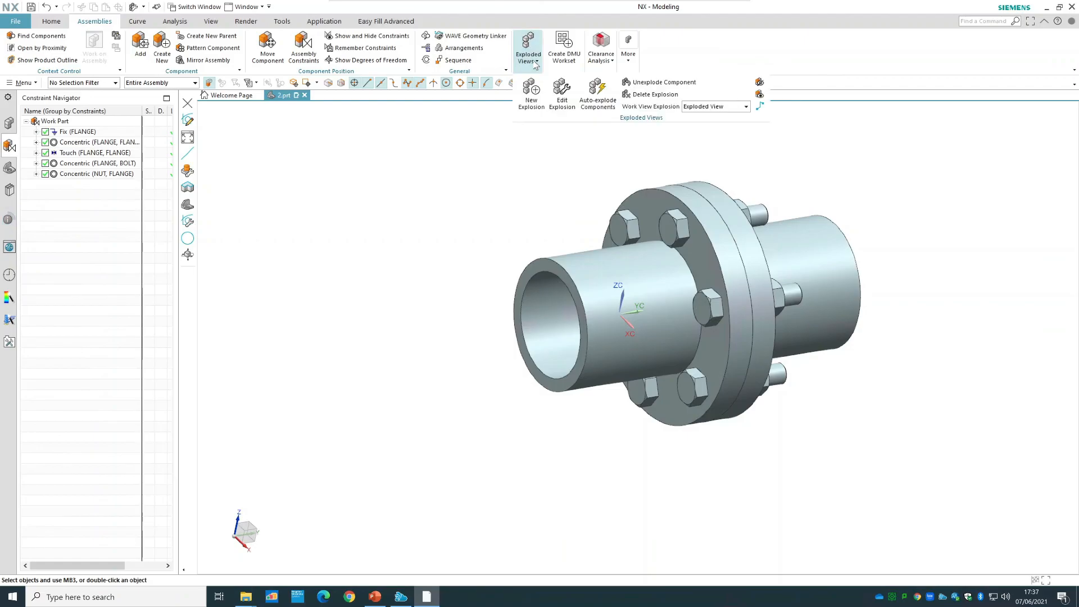
click(709, 108)
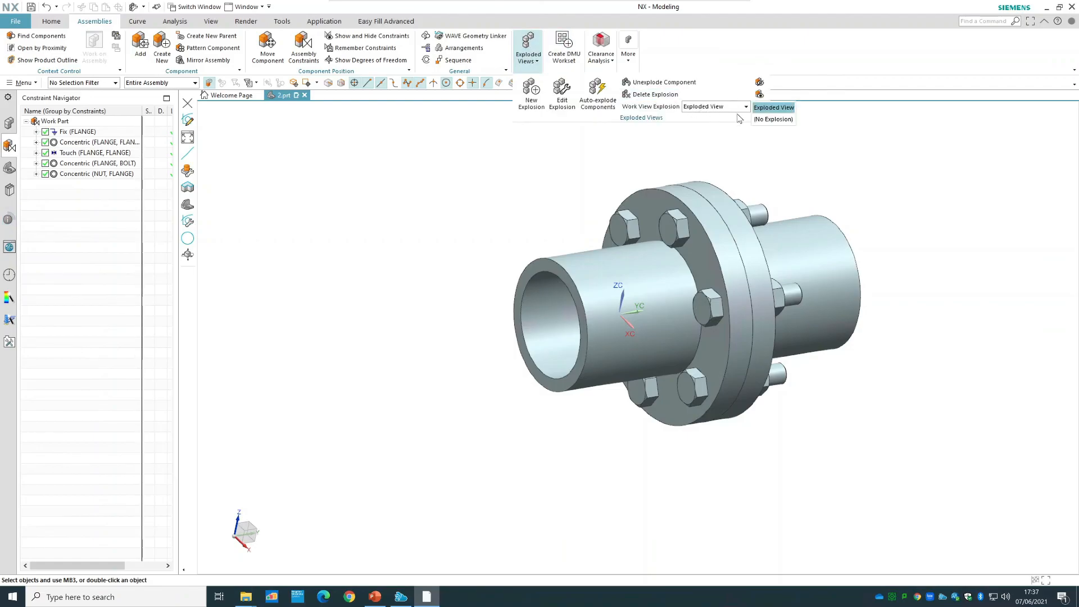
click(785, 120)
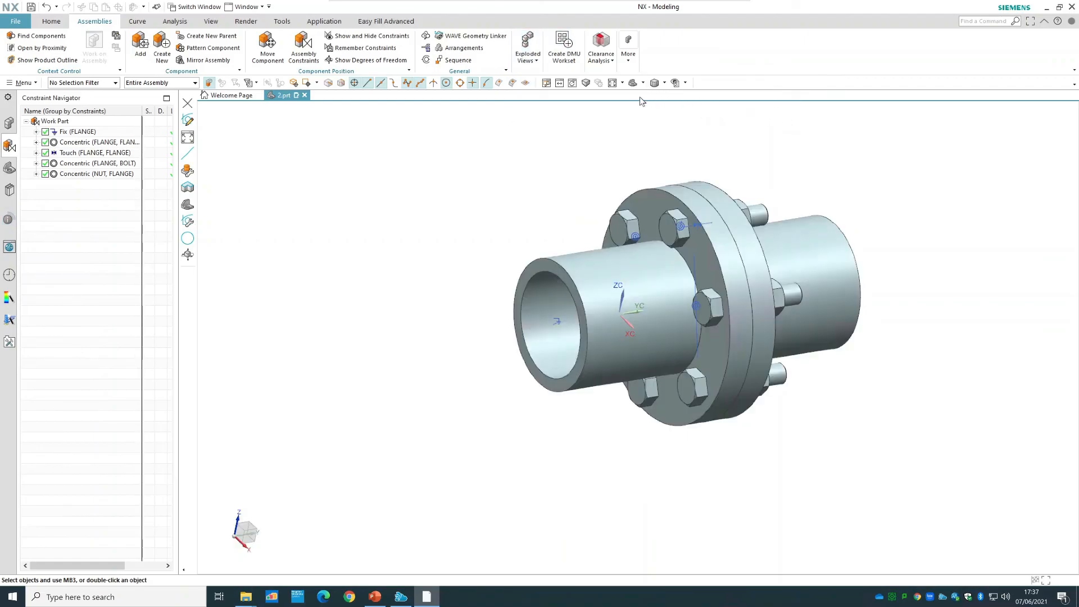
click(528, 53)
click(711, 107)
click(773, 119)
Auto-explode all six bolts out of their flange holes on the head side with a negative distance.
click(523, 58)
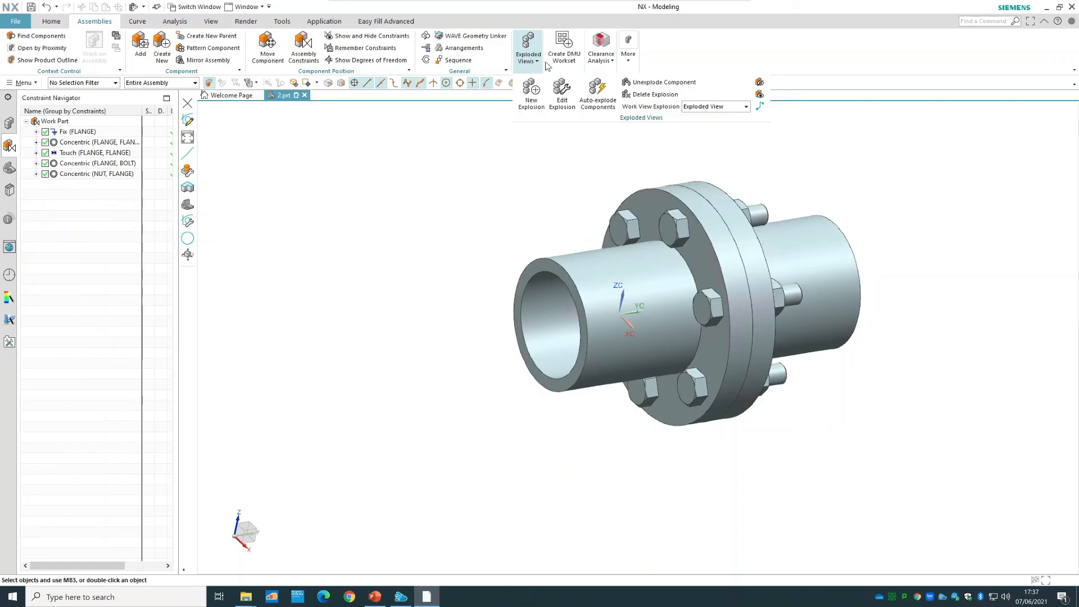
click(534, 65)
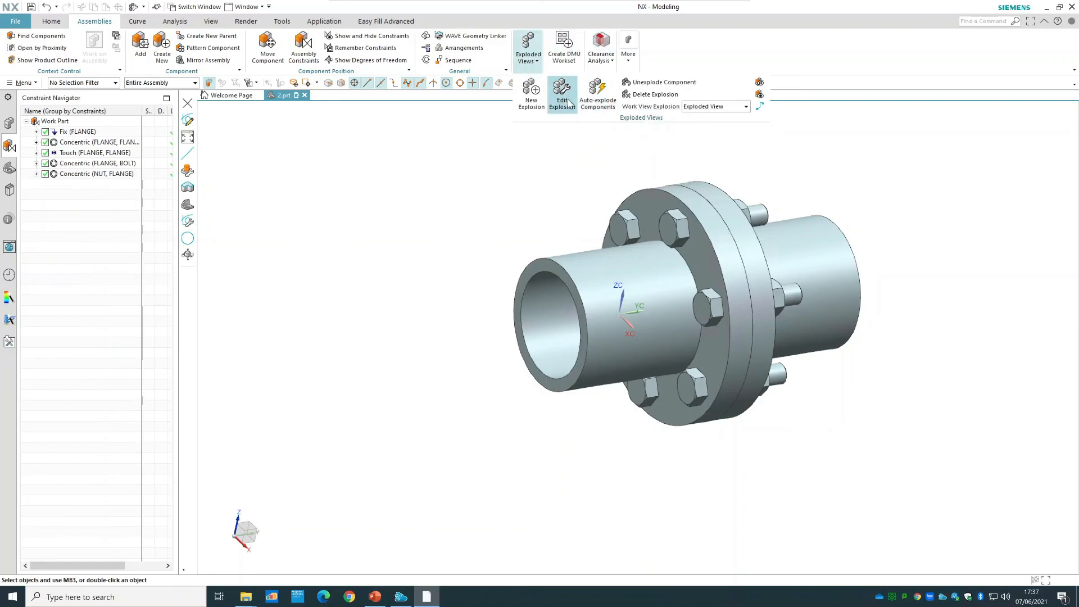
click(597, 96)
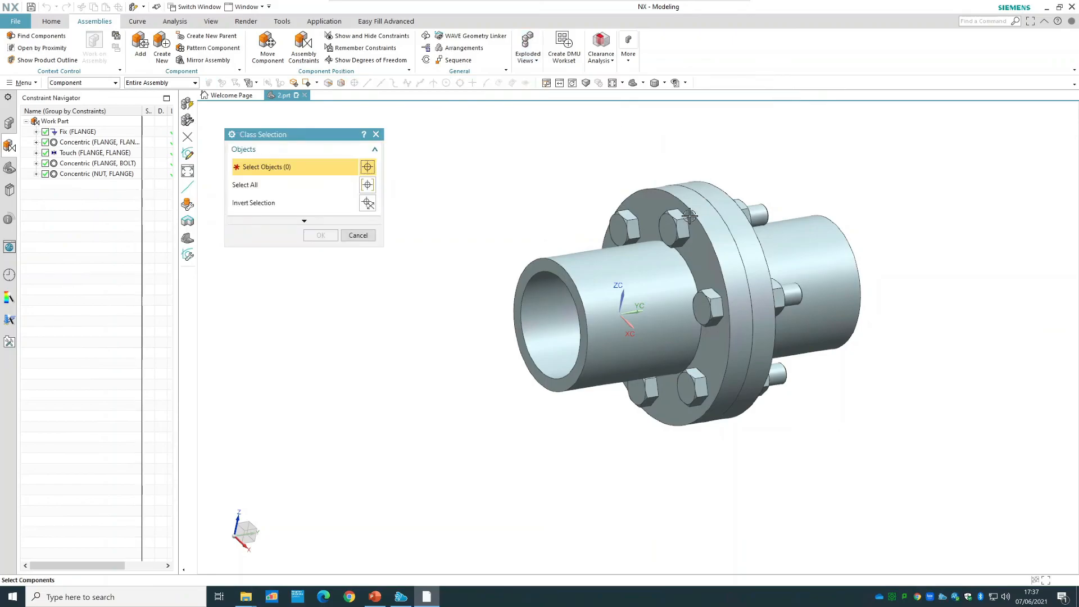
click(711, 323)
click(709, 312)
click(693, 388)
middle_drag(568, 475, 627, 349)
click(320, 235)
middle_drag(922, 248, 880, 255)
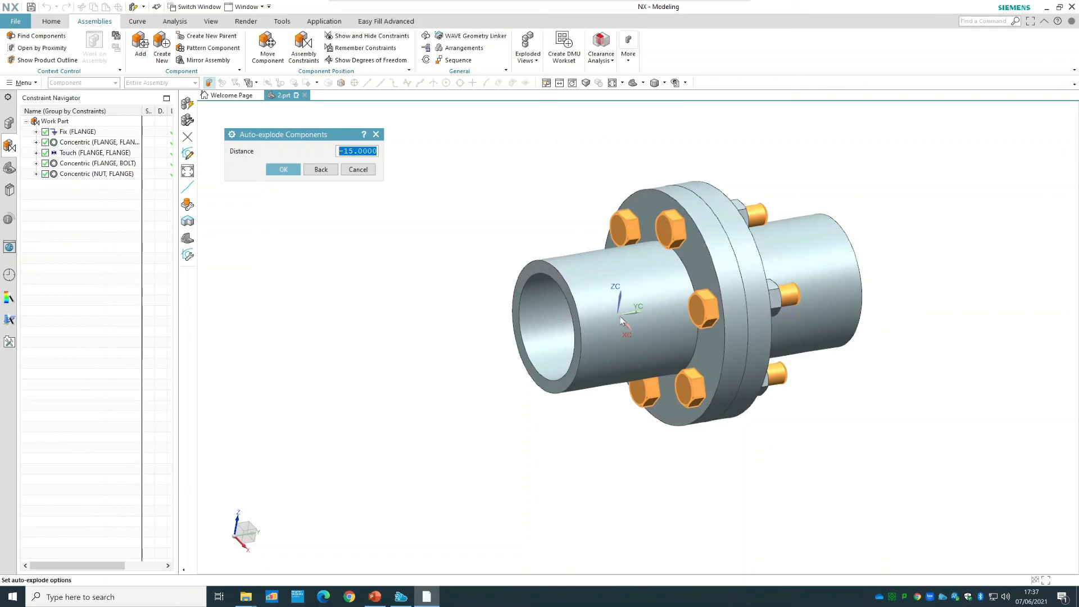
text(-)
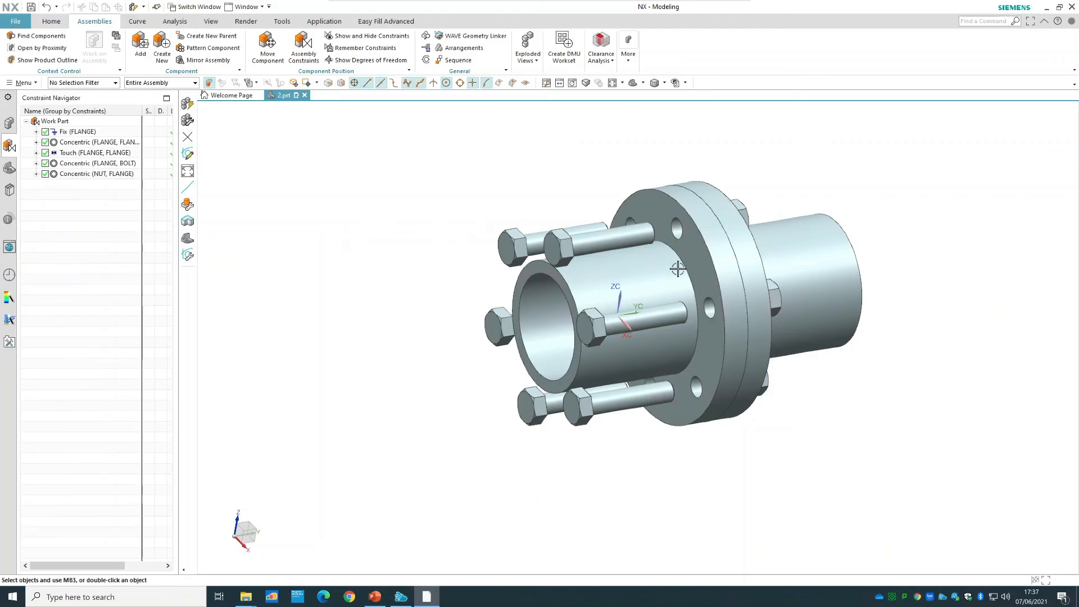
Edit the explosion to move the bolt-head-side flange a short way along the Y axis, away from the mating flange.
click(531, 58)
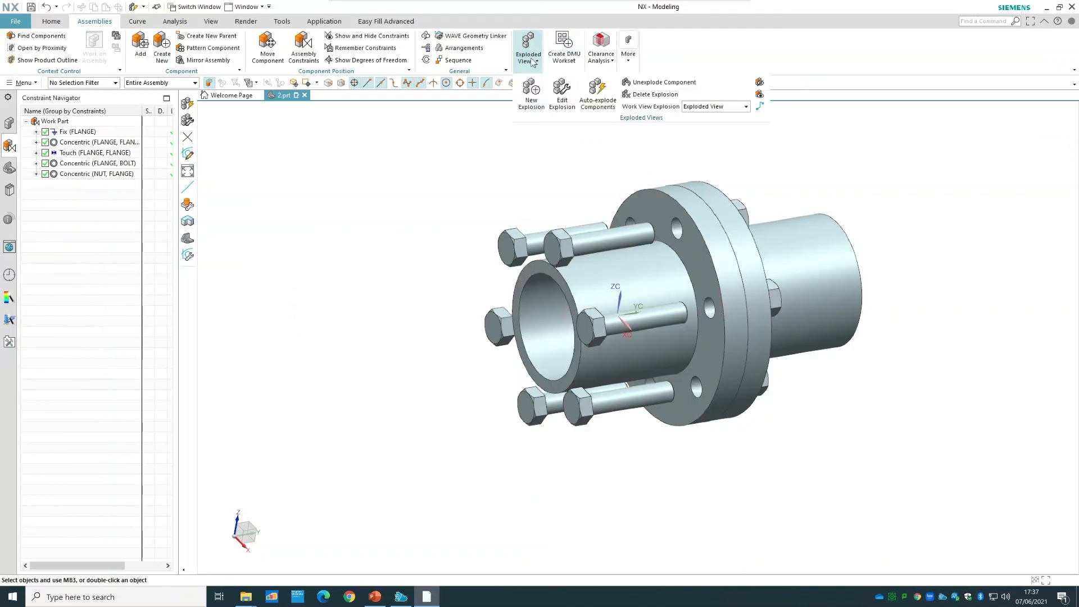
click(562, 94)
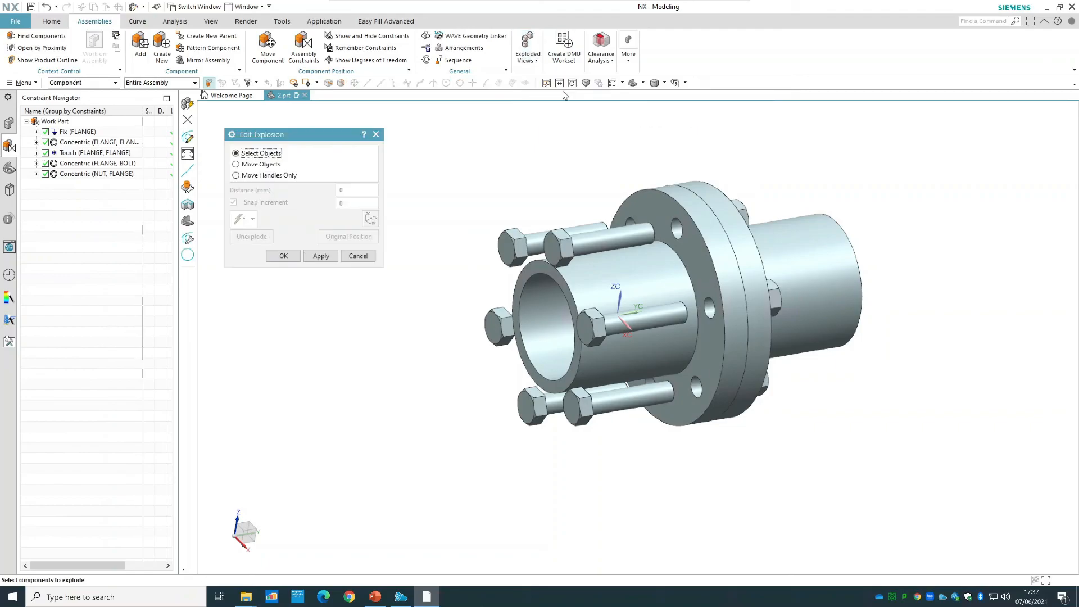
click(261, 164)
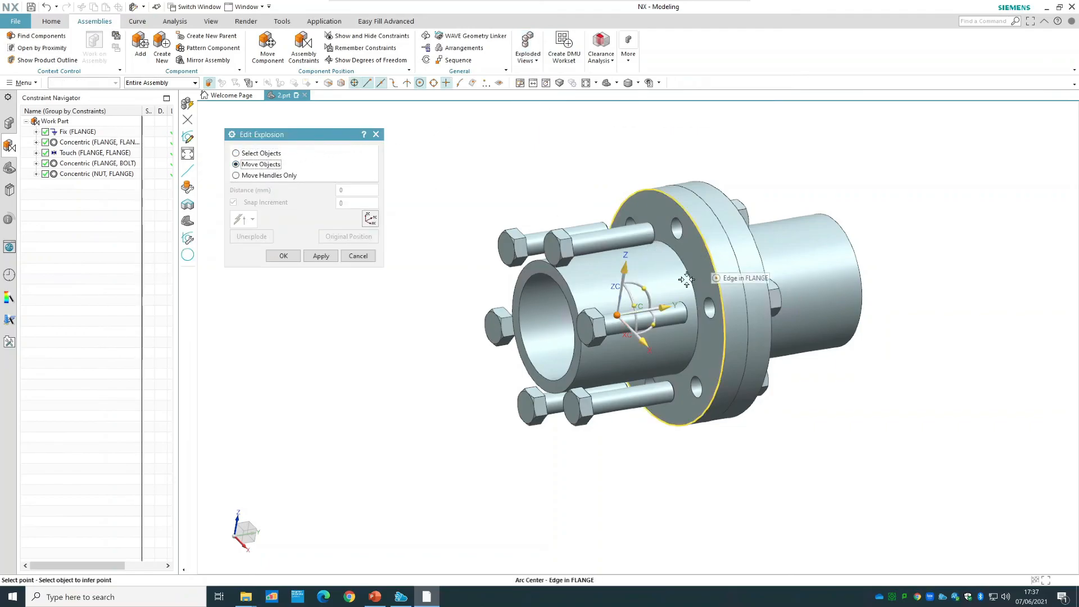
drag(665, 308, 692, 306)
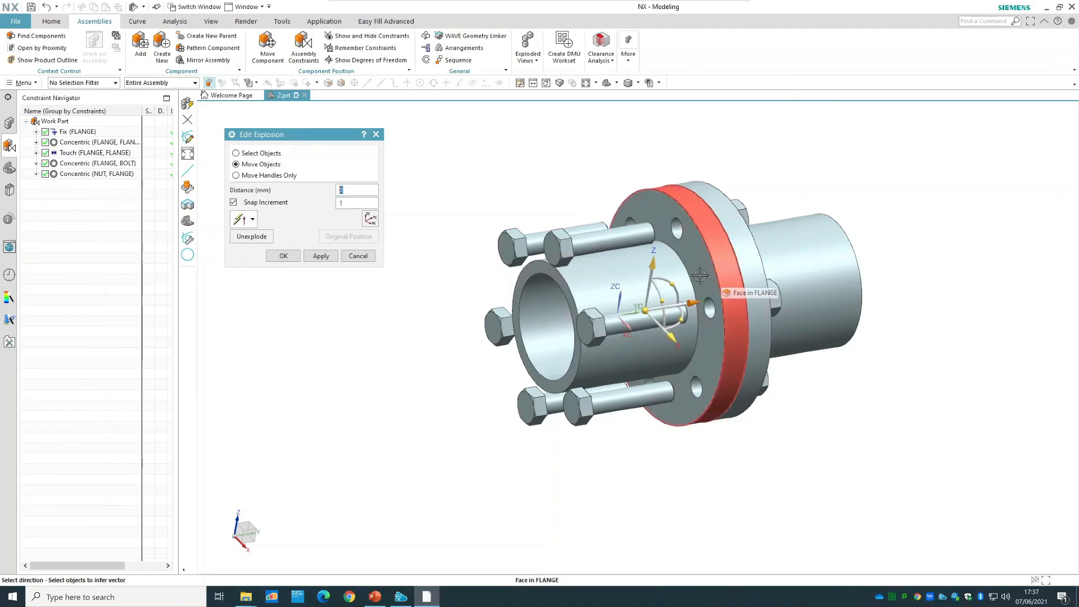
click(273, 153)
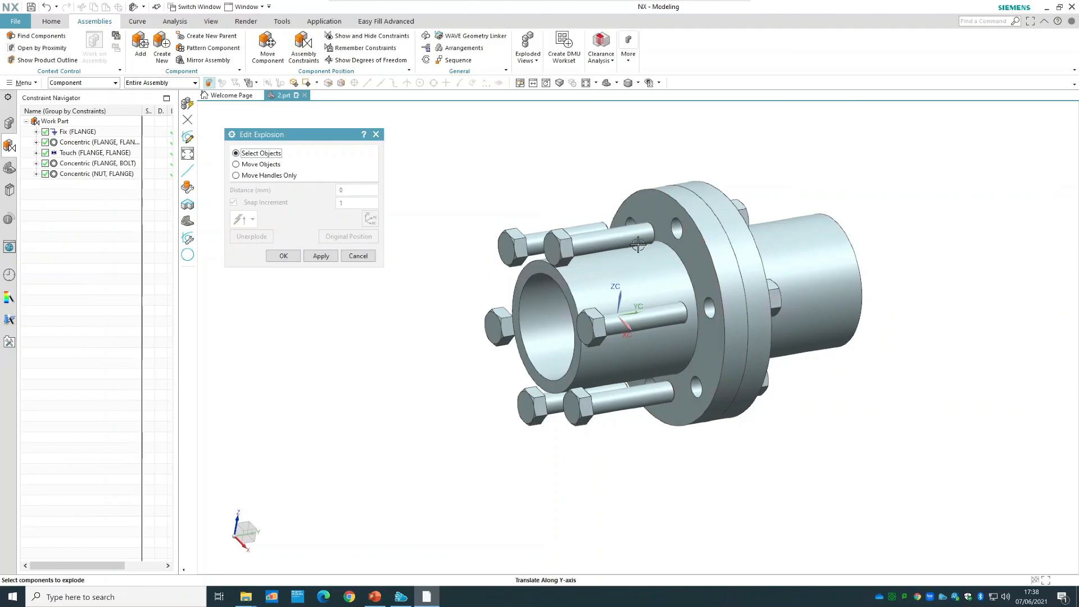
click(707, 256)
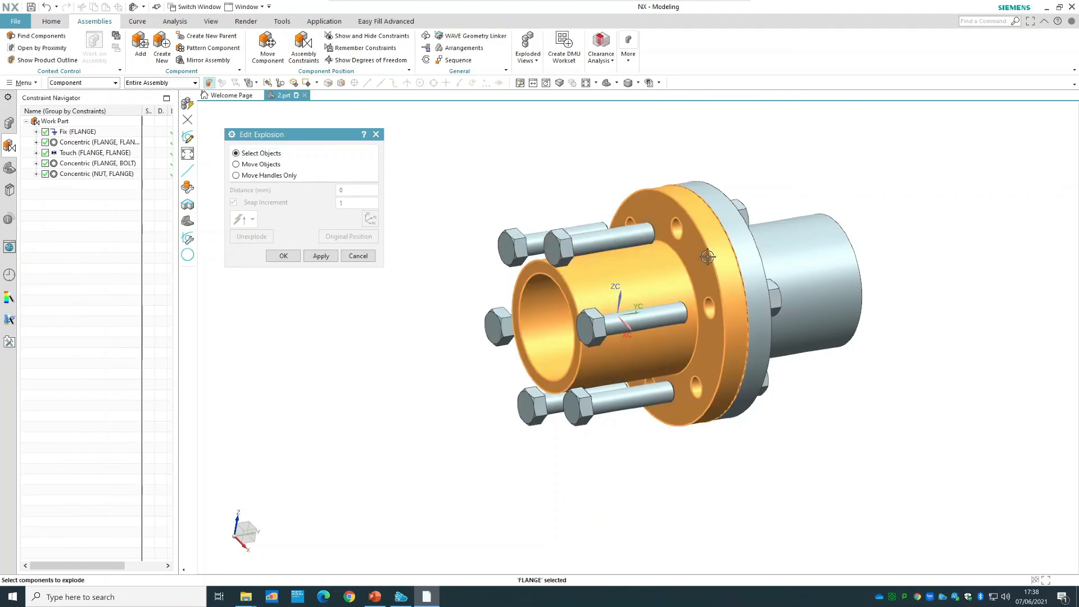
click(262, 165)
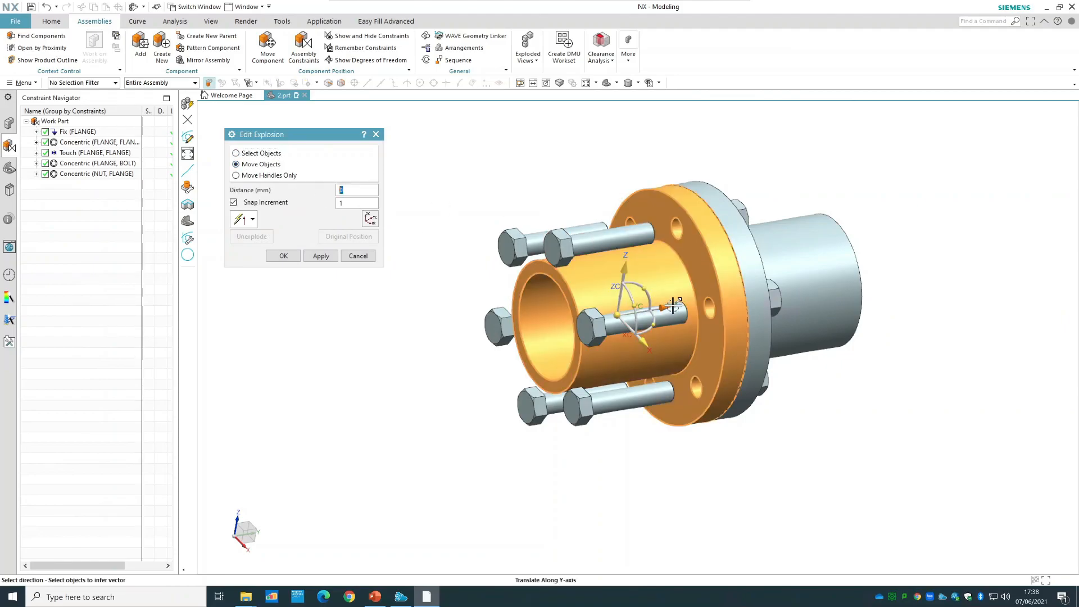
mouse_move(668, 307)
mouse_down()
mouse_move(644, 308)
mouse_move(653, 309)
mouse_up()
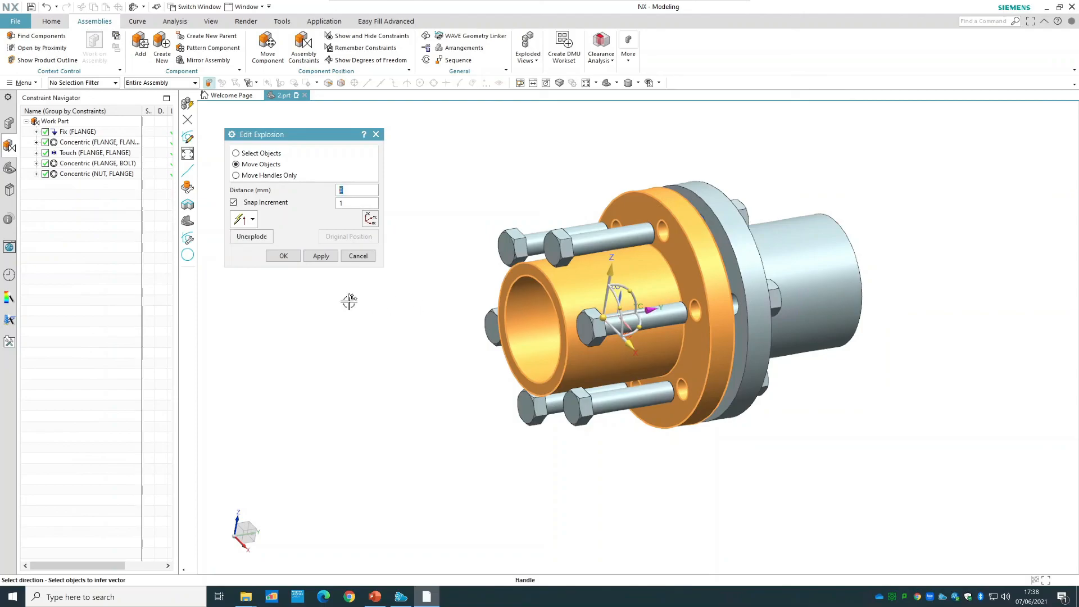
click(283, 256)
Auto-explode all six nuts off the outer face of the nut-side flange with a distance of 120.
middle_drag(874, 162, 845, 176)
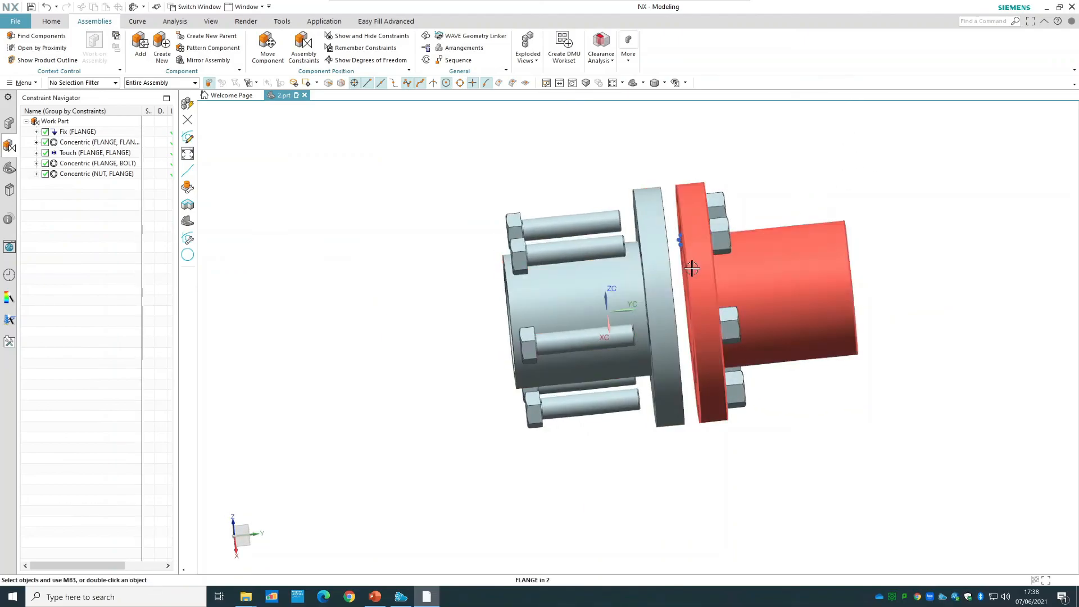
click(529, 64)
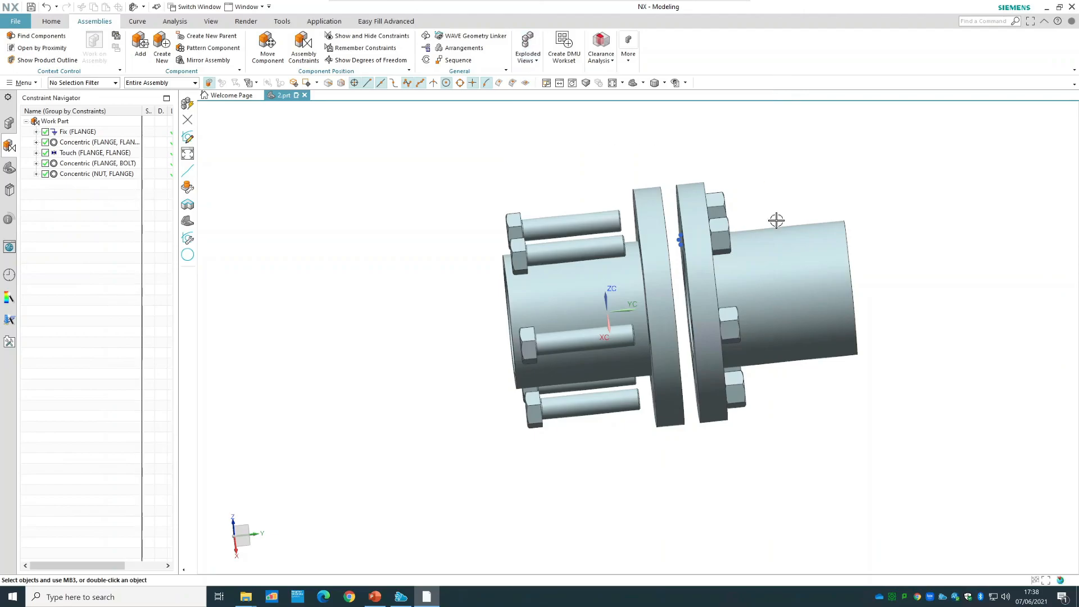
click(720, 233)
click(715, 199)
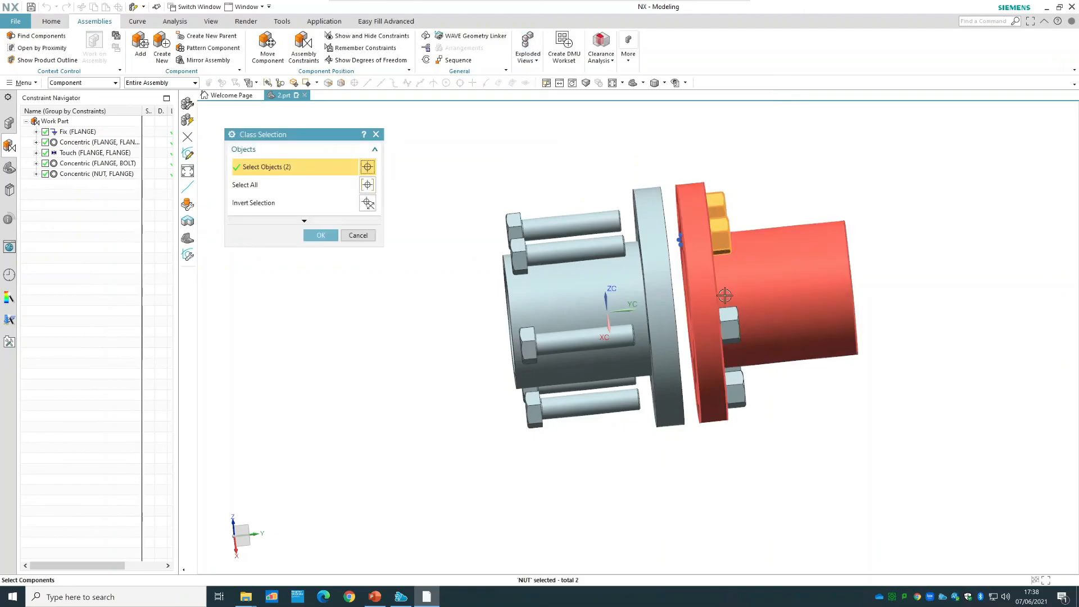
click(730, 326)
click(734, 388)
middle_drag(847, 412, 786, 396)
click(771, 339)
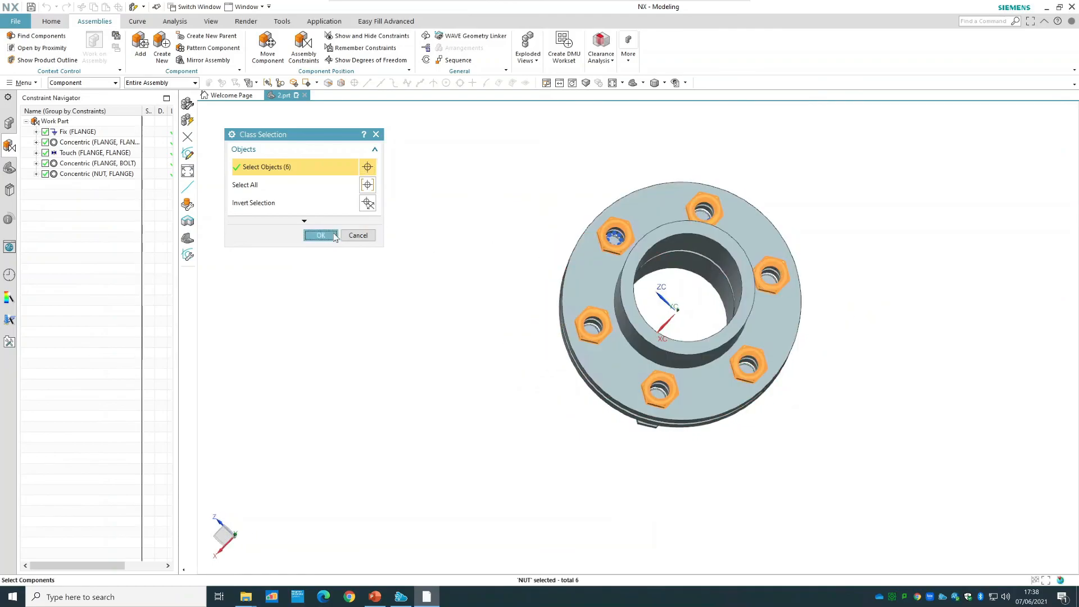
click(336, 234)
text(120)
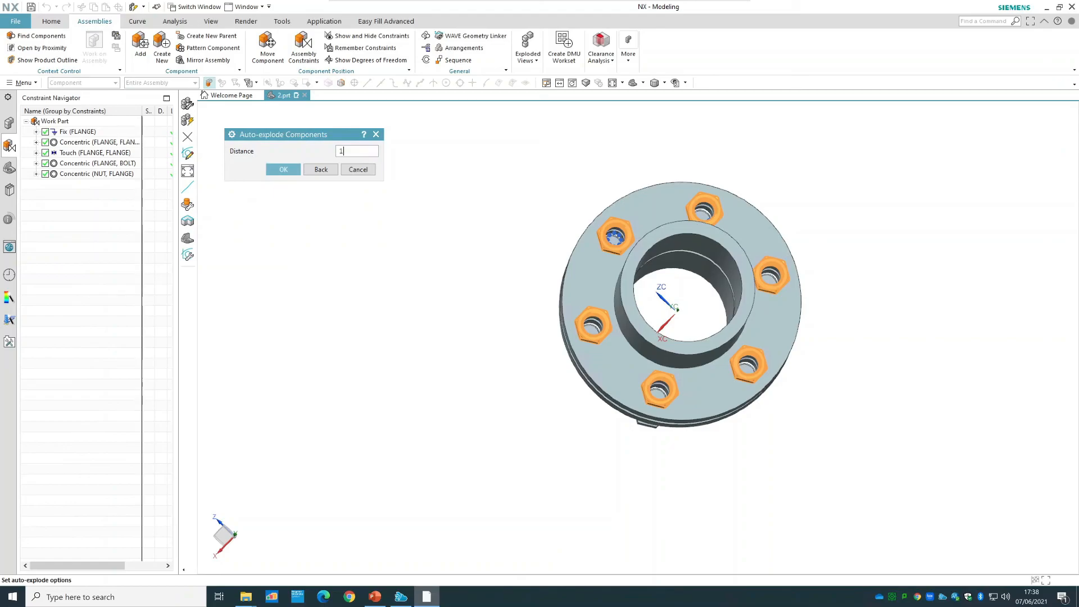
key(Return)
Edit the explosion to move the nut-side flange slightly along its Y axis toward the nuts, widening the gap between the flanges.
middle_drag(458, 224, 503, 212)
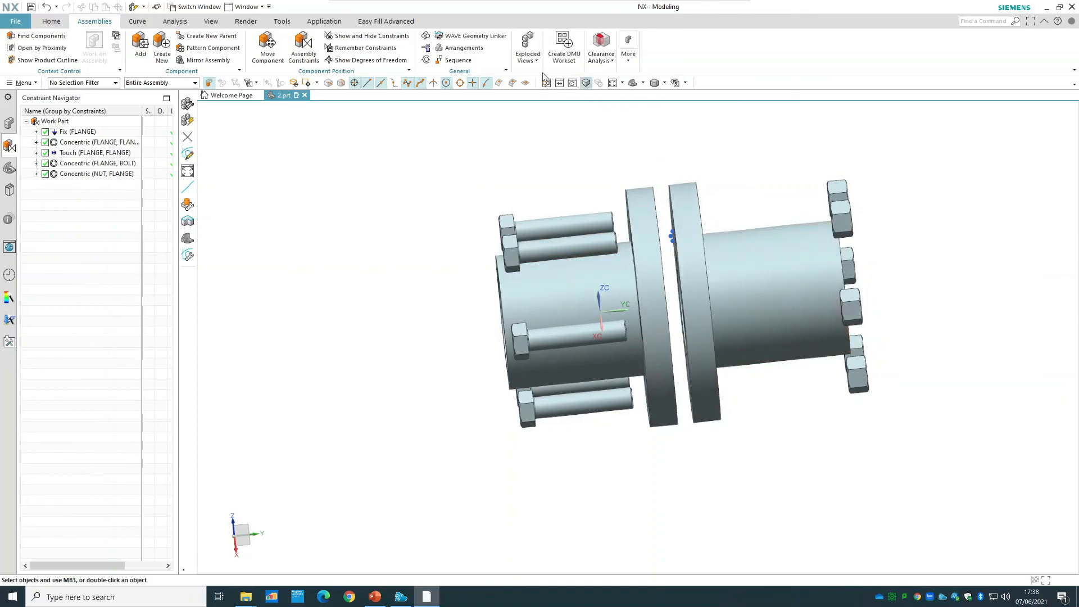
click(529, 56)
click(563, 95)
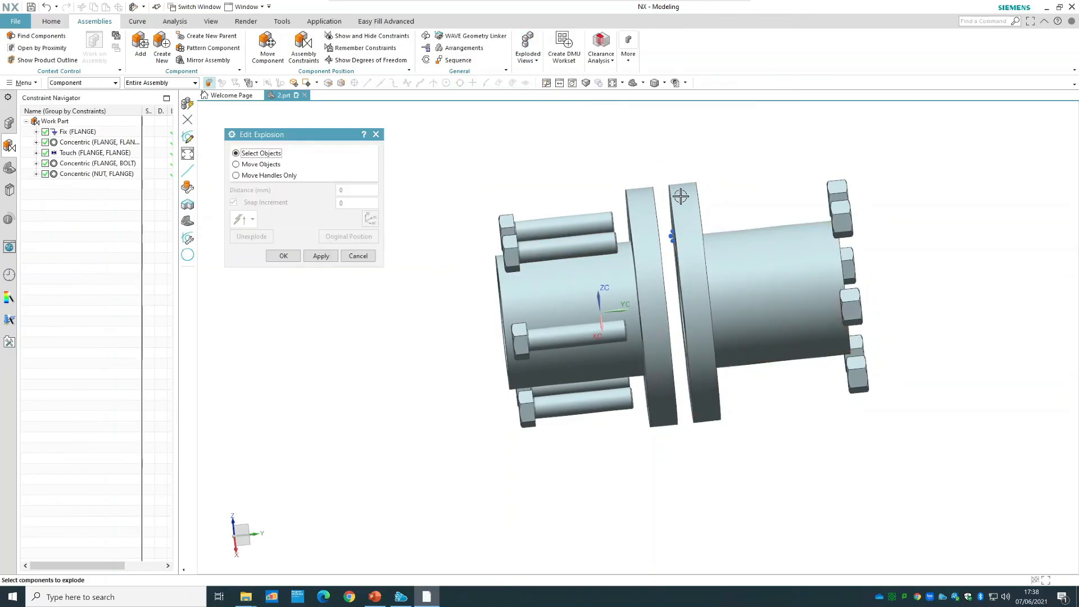
click(687, 212)
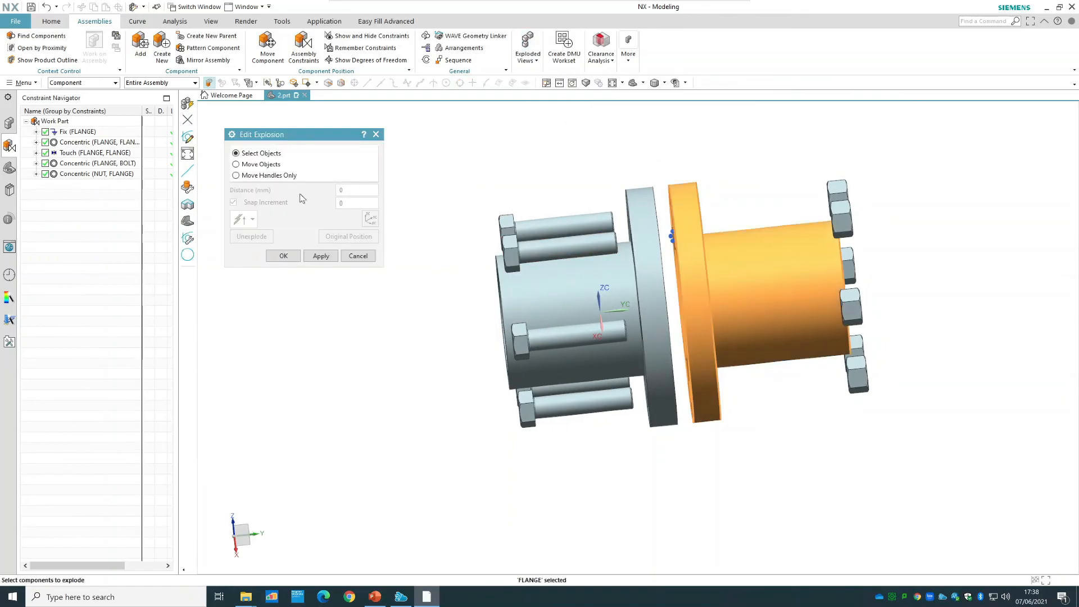
click(263, 164)
drag(698, 305, 717, 304)
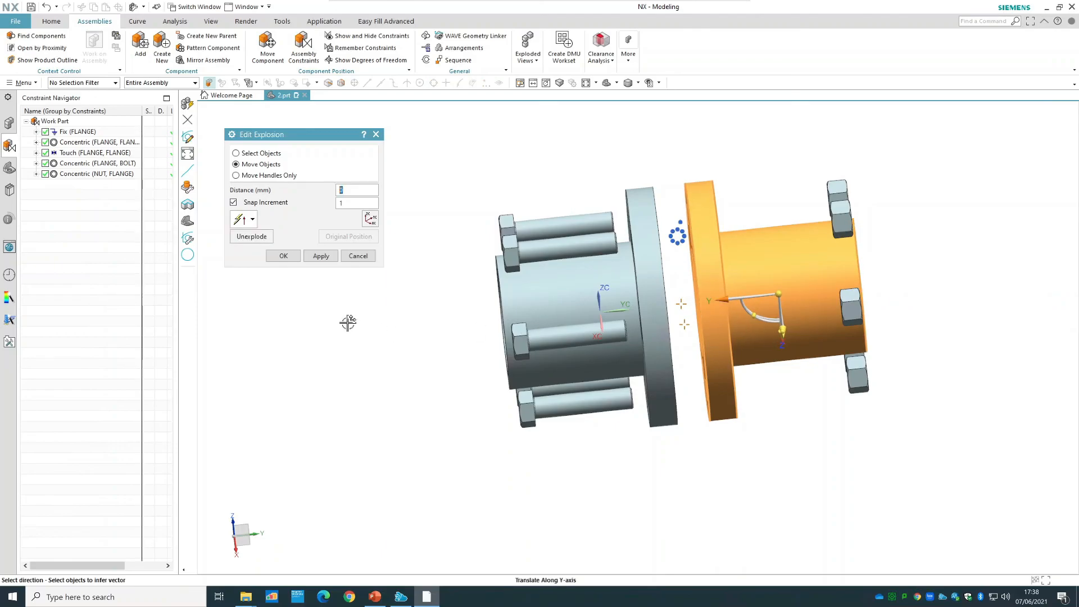
click(283, 257)
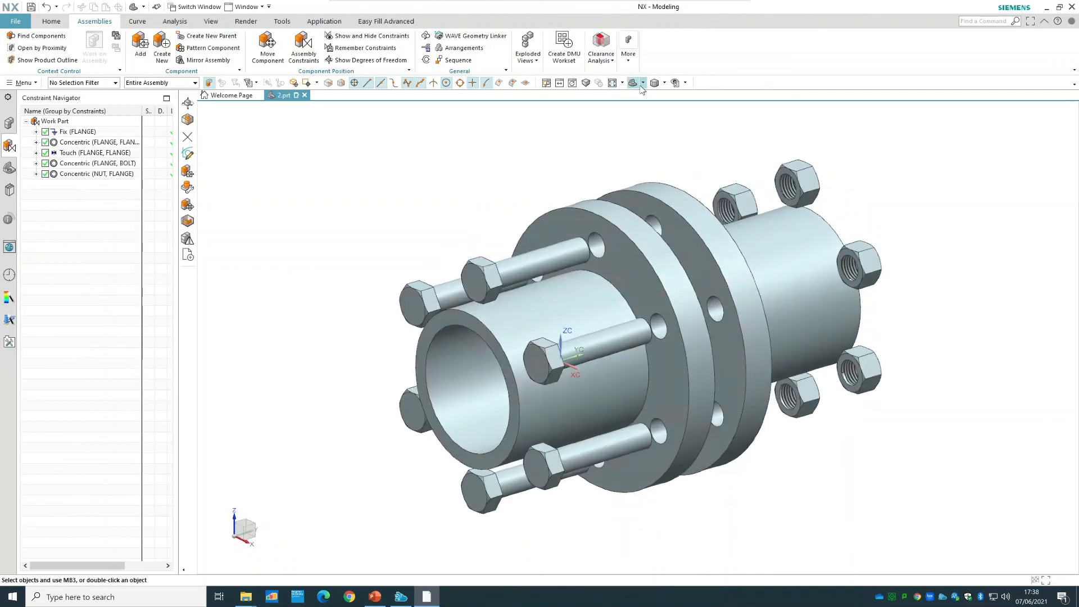
Compare the assembled and exploded states by switching the work view explosion to (No Explosion) and back to Exploded View.
click(527, 63)
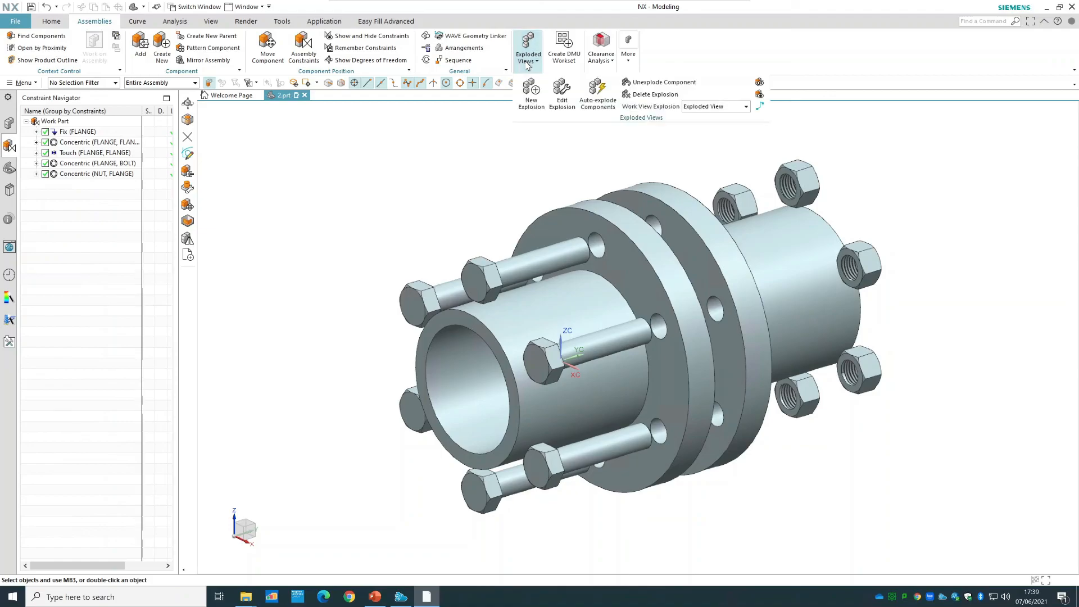
click(735, 112)
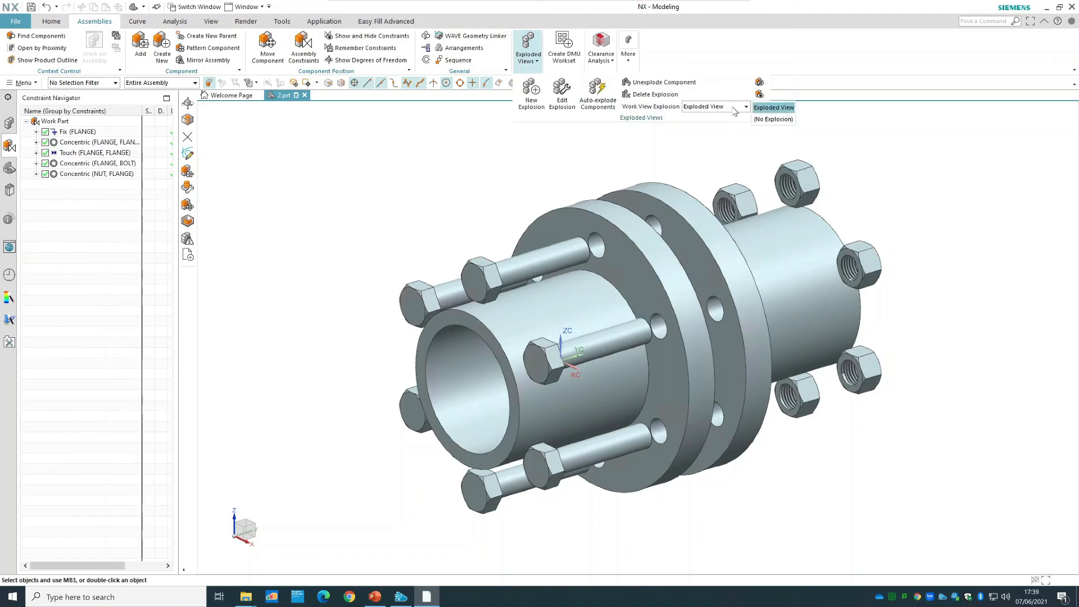
click(772, 119)
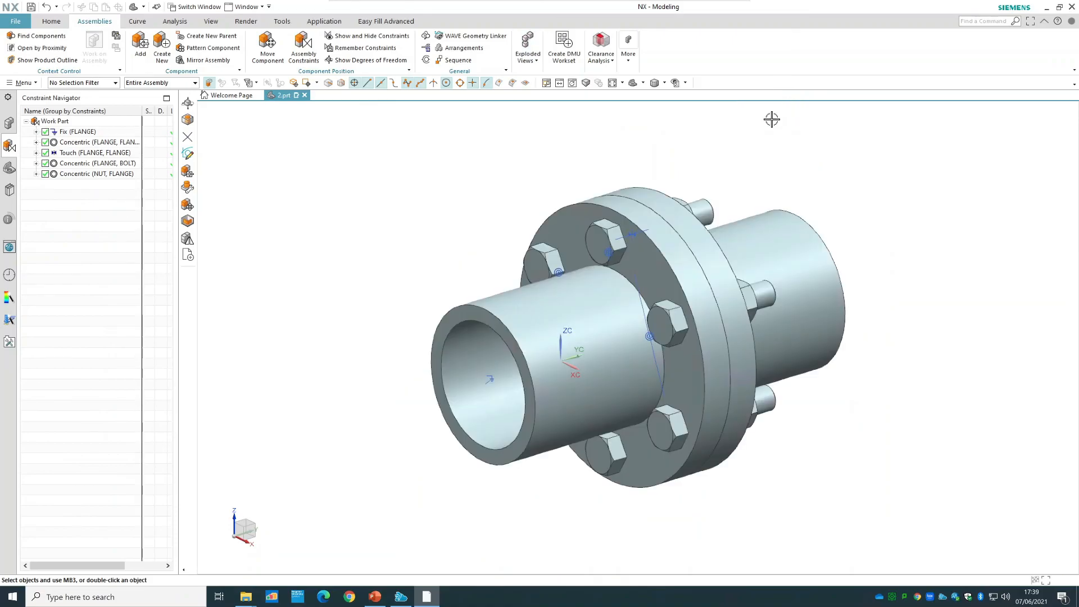
click(528, 56)
click(743, 107)
click(764, 113)
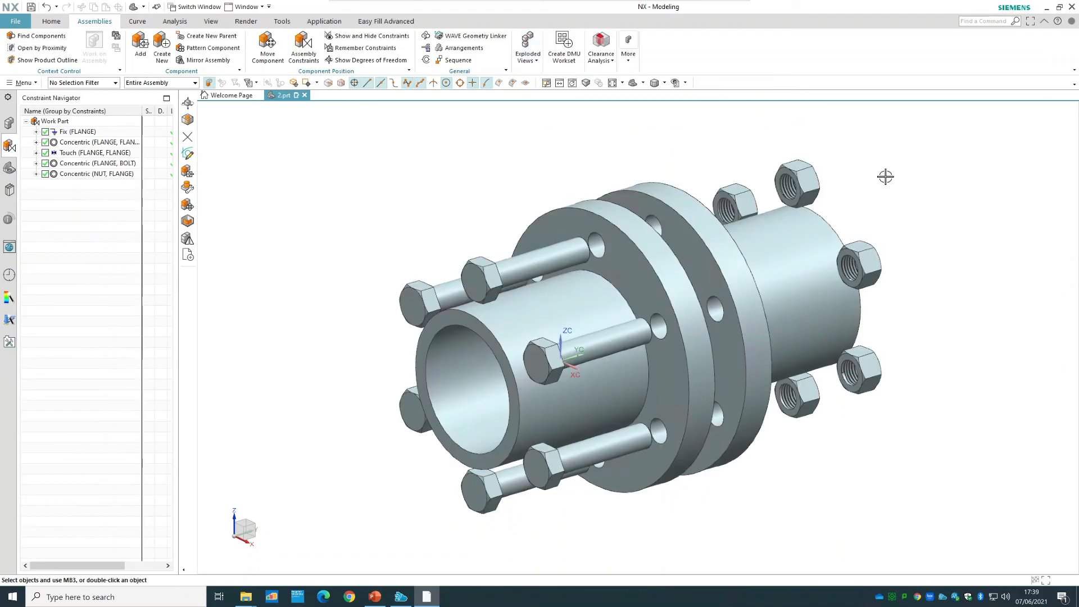